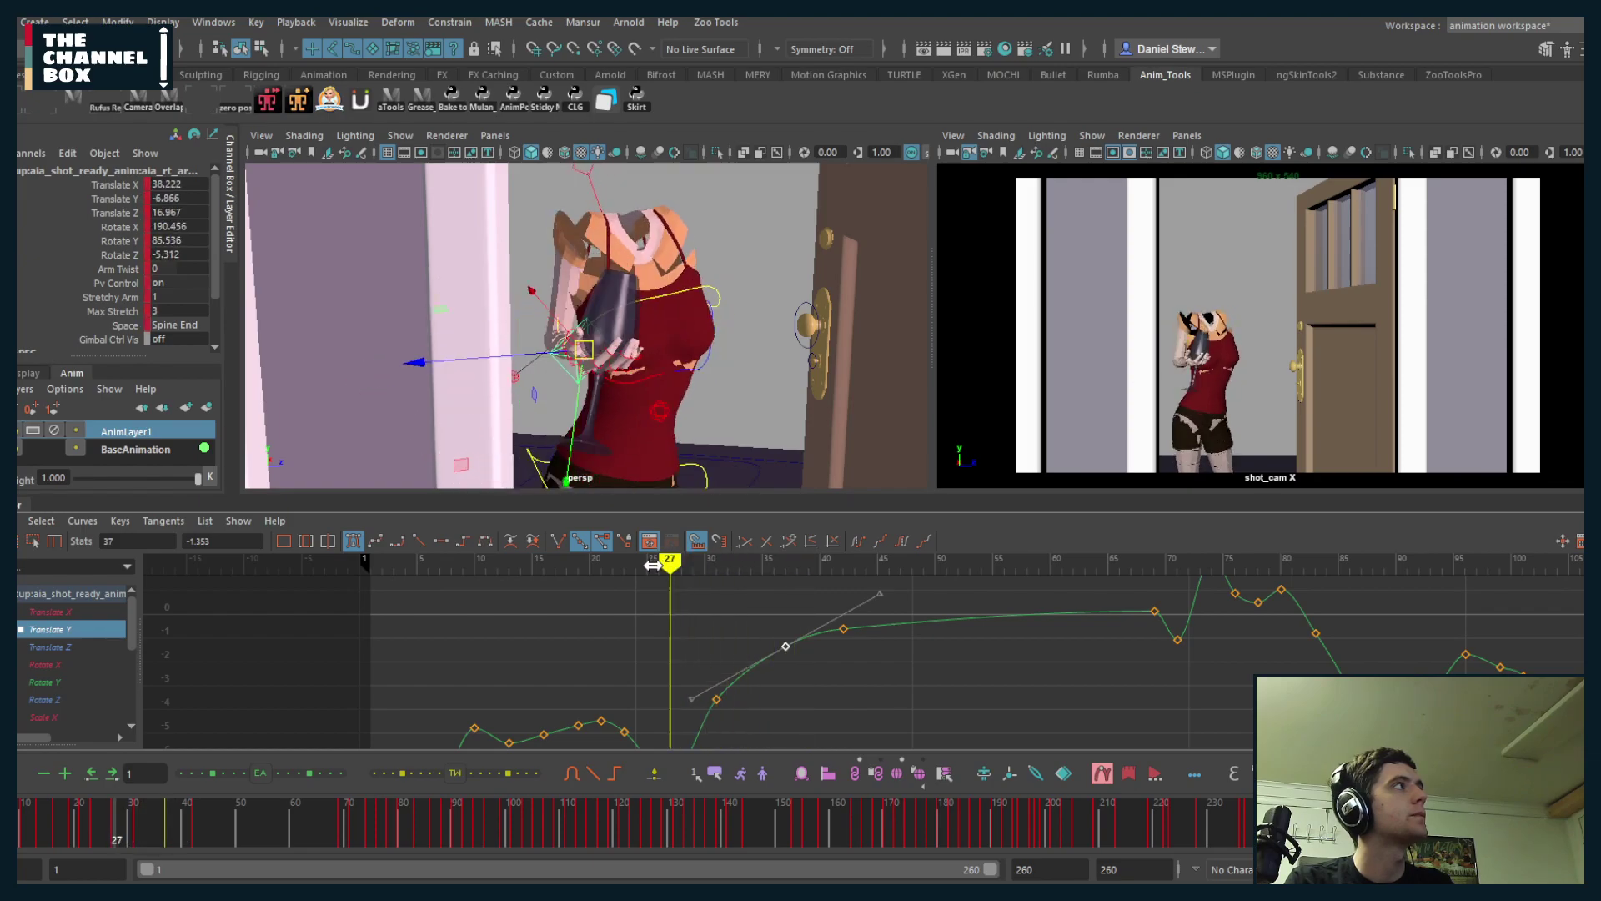
- Examine the upper spine control's rotation and translation curves in turn, and play back the animation
click(661, 320)
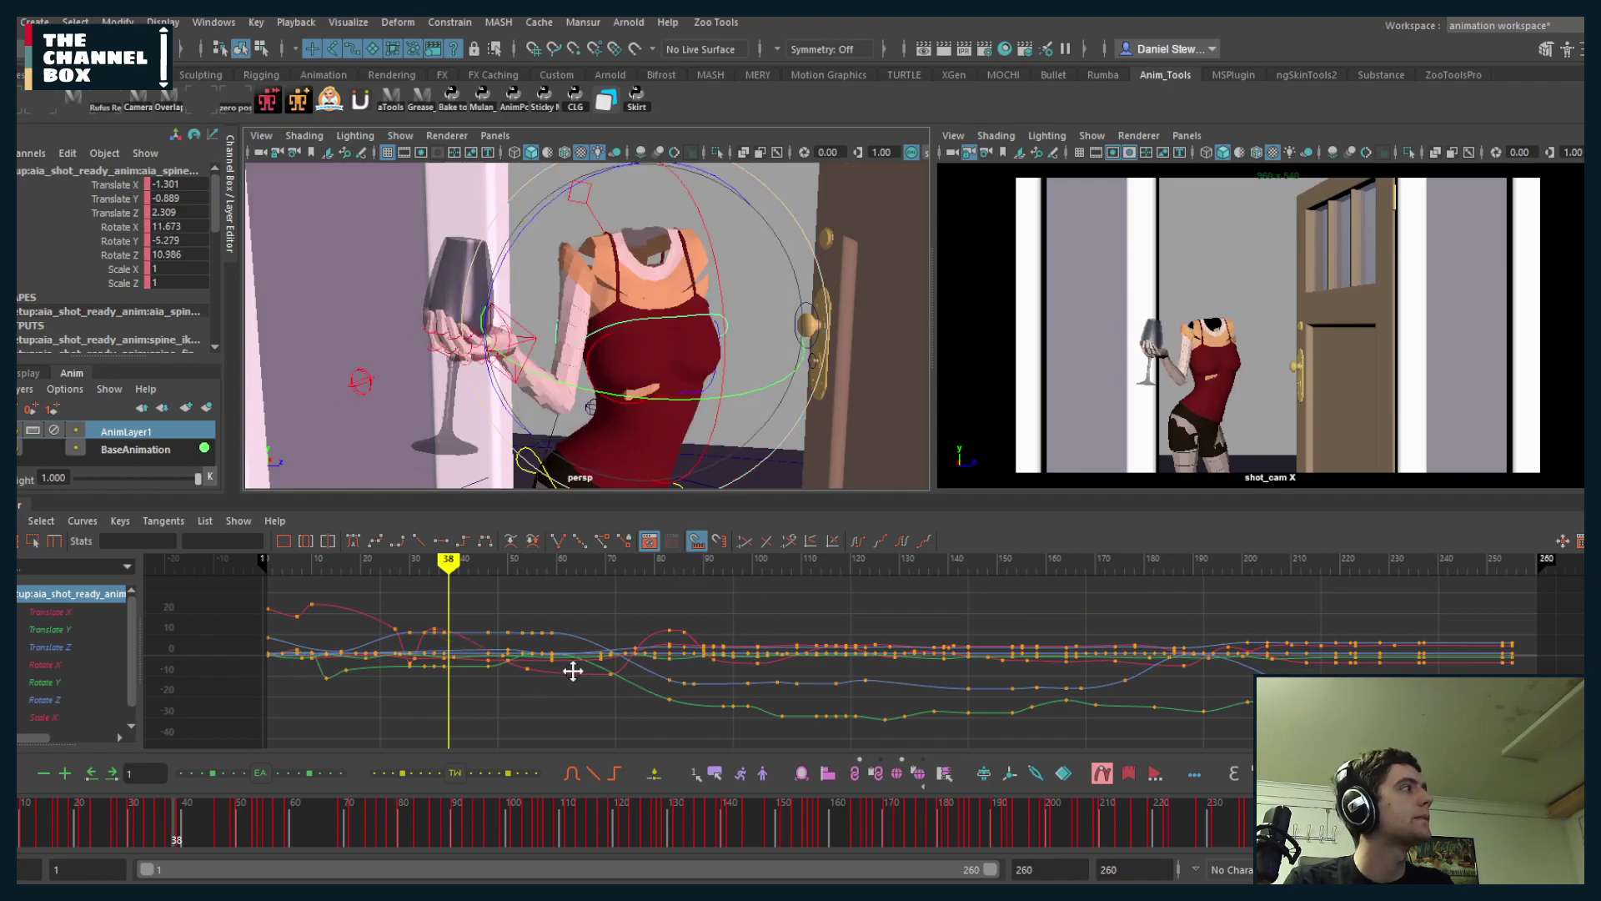
scroll(553, 669, up, 4)
click(43, 665)
click(50, 683)
click(57, 700)
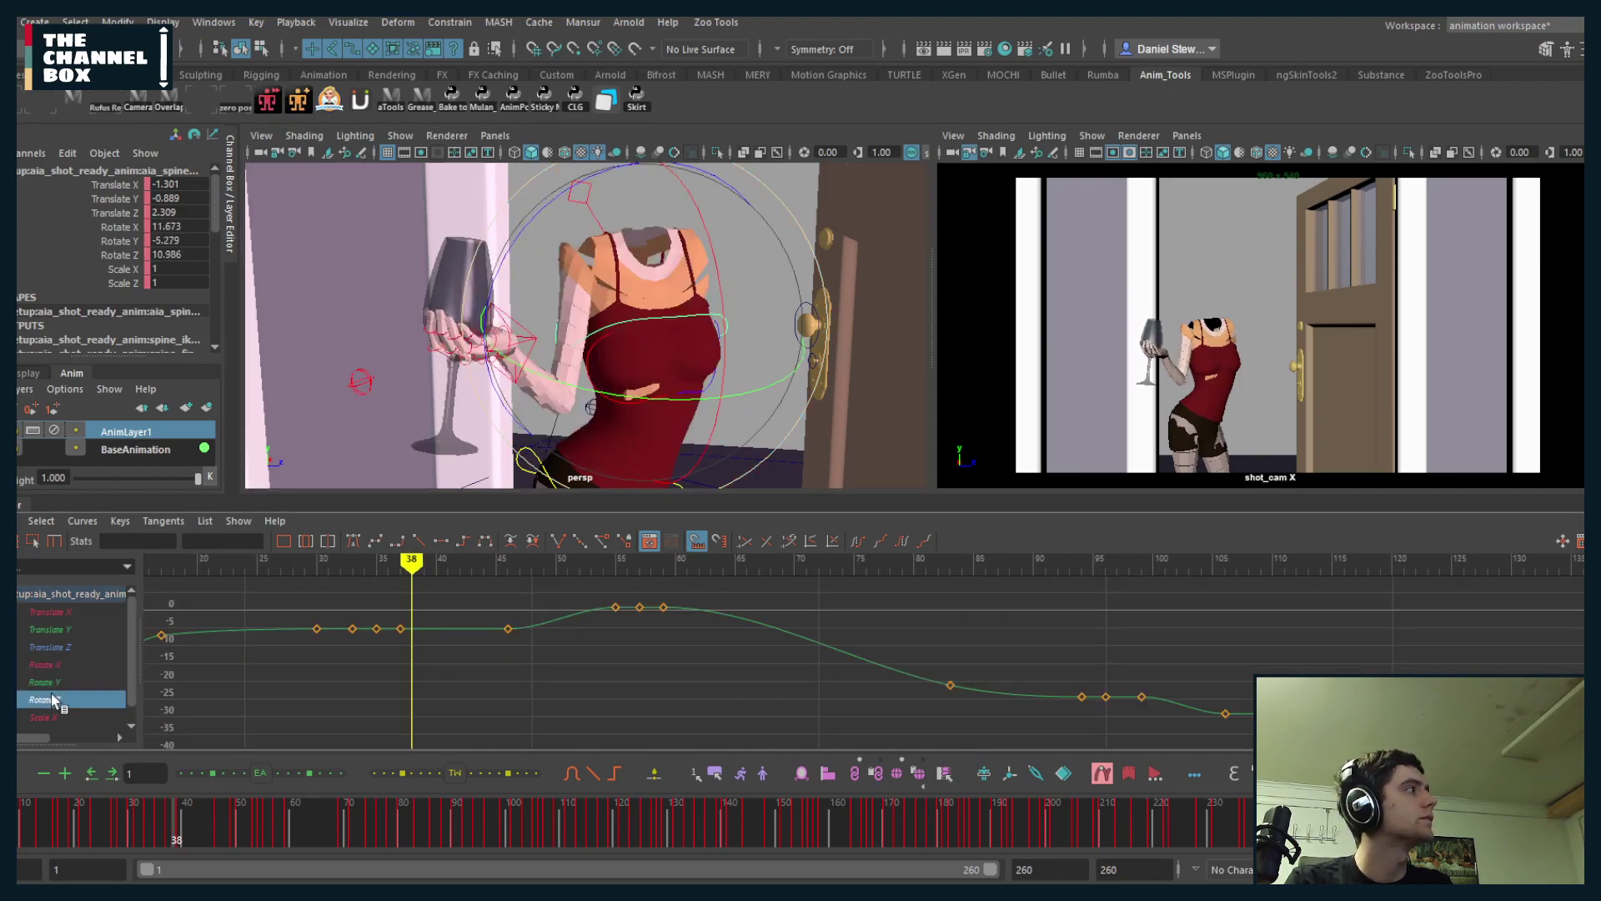
click(62, 629)
click(60, 646)
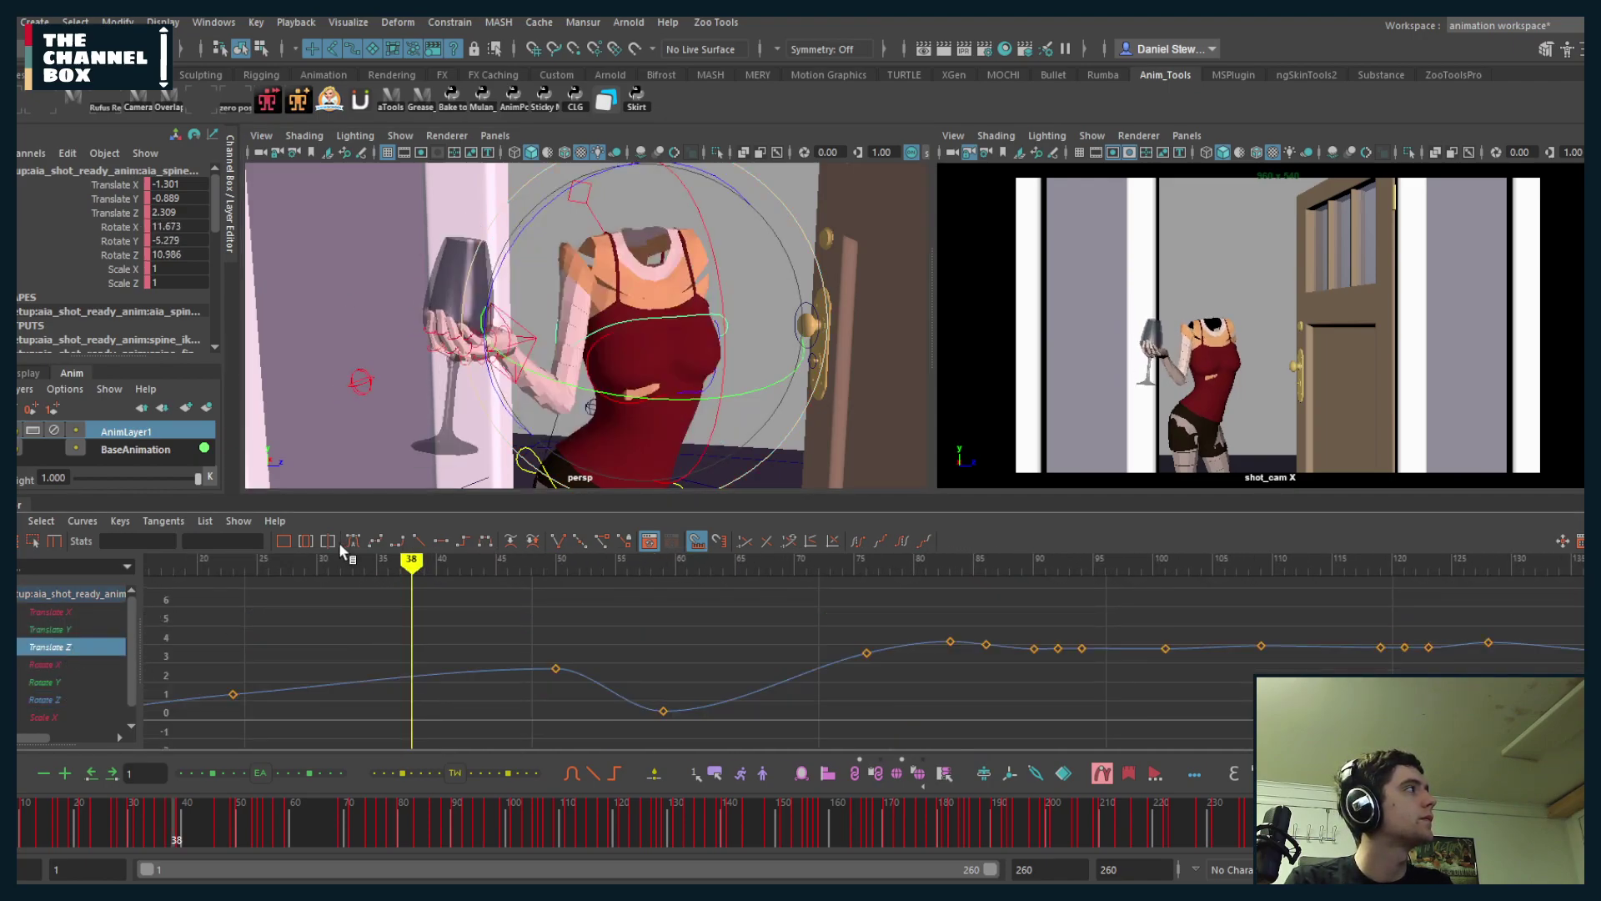
click(226, 567)
key(alt+v)
key(alt+v)
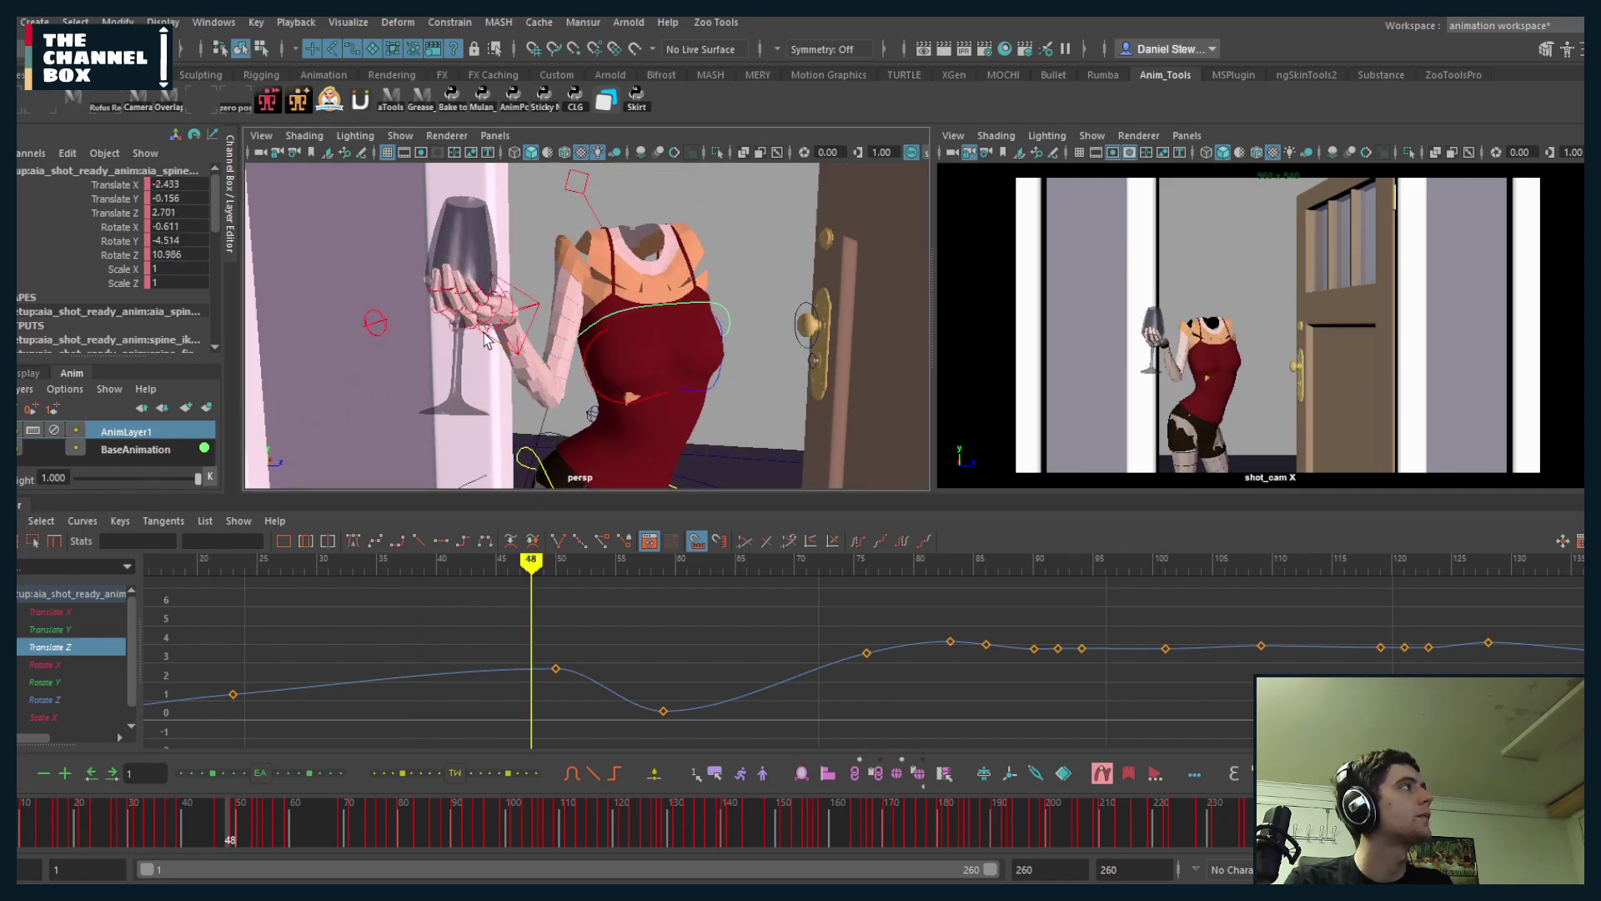
- Delete the right arm control's keys at frame 31 across all its curves and play back the motion
click(541, 302)
key(f)
alt+shift+middle_drag(551, 647, 850, 673)
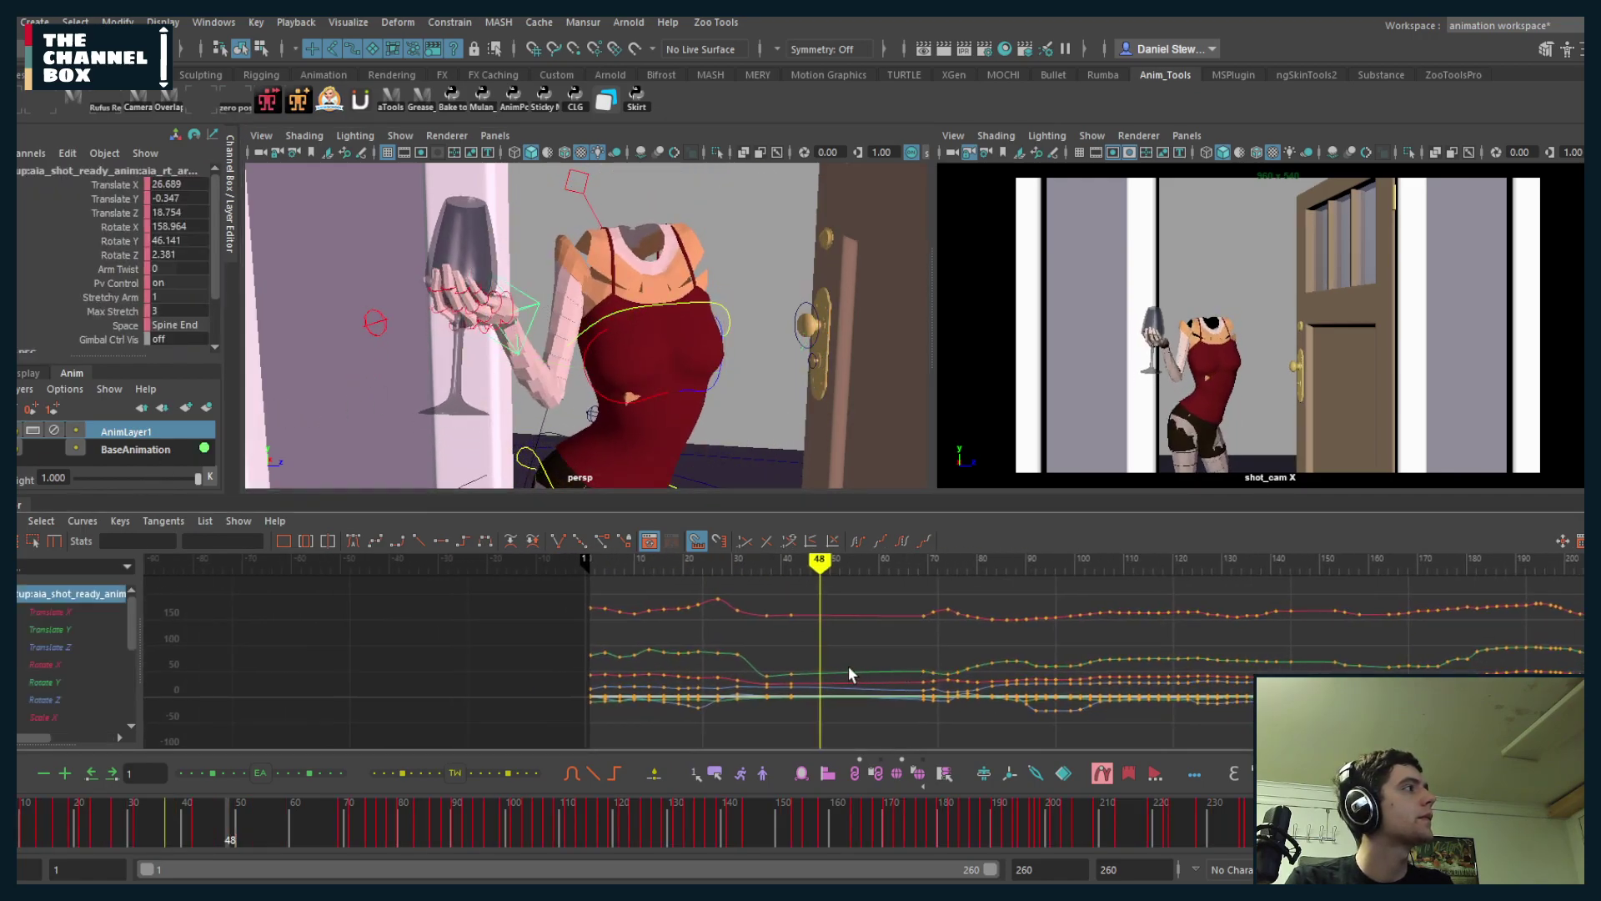
alt+shift+right_drag(851, 673, 620, 635)
drag(475, 566, 504, 722)
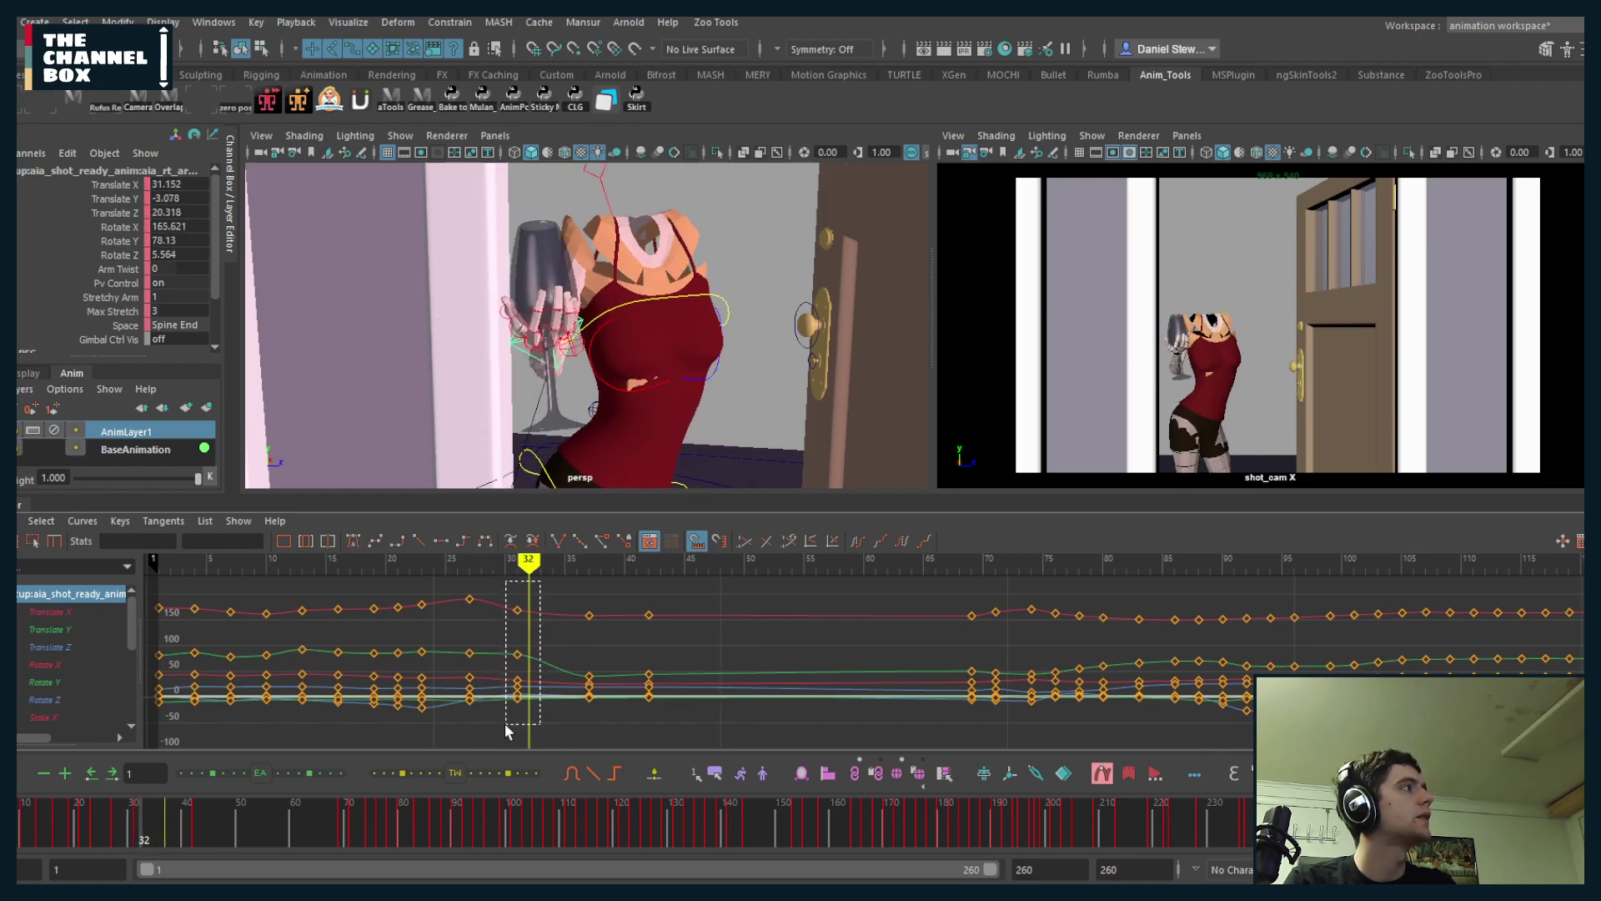
key(Delete)
key(alt+v)
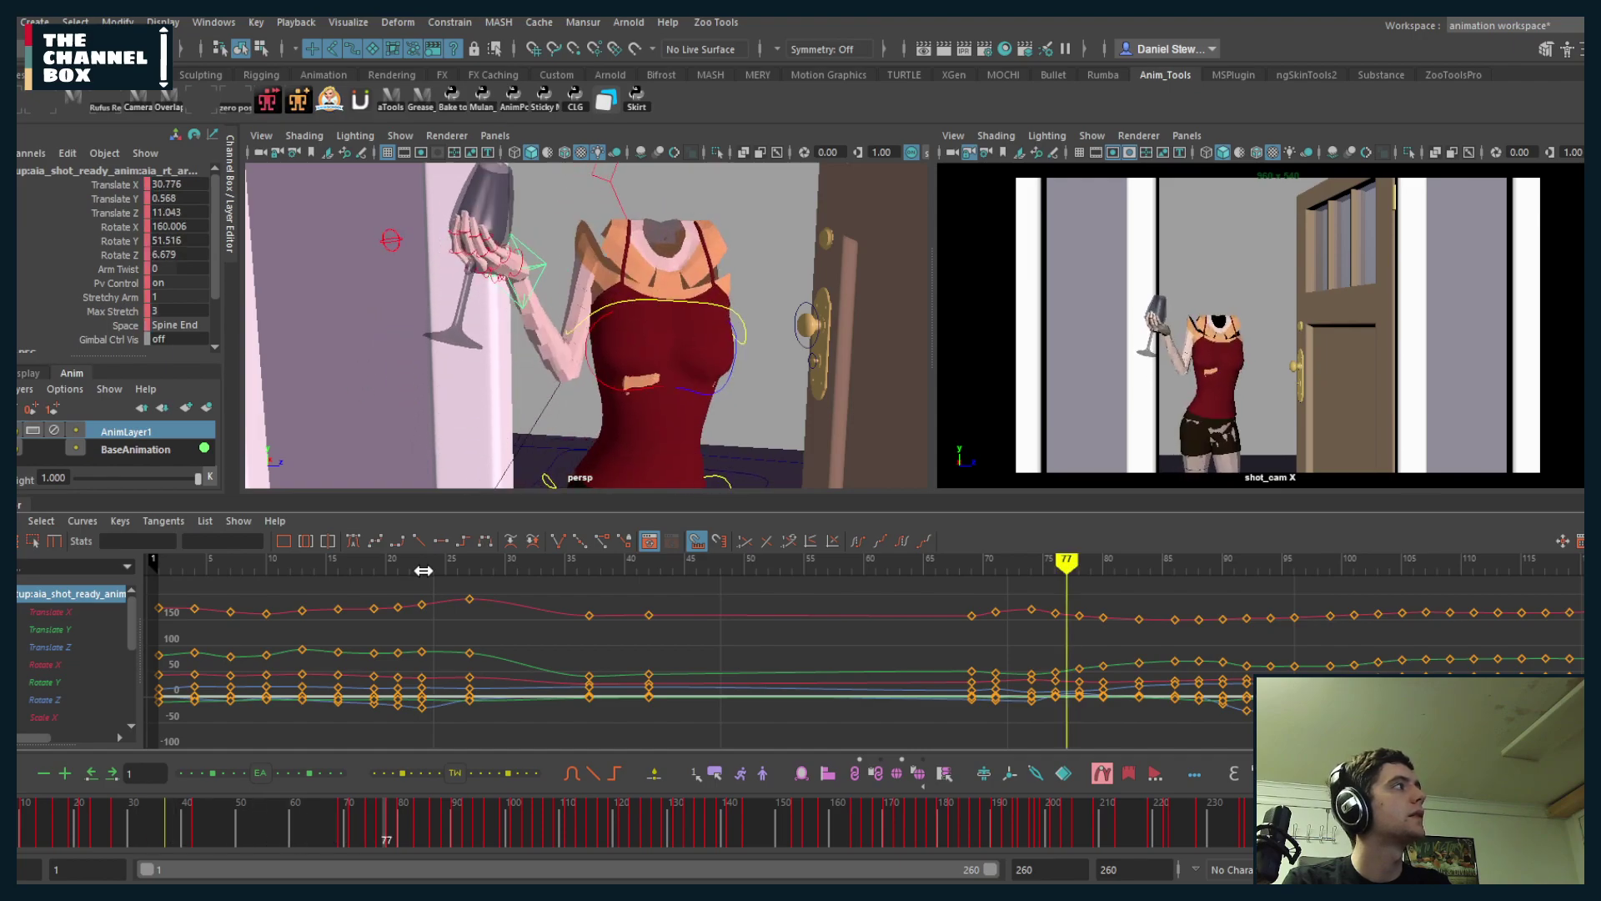
mouse_move(423, 571)
mouse_down()
mouse_move(861, 566)
mouse_move(453, 565)
mouse_up()
key(alt+v)
key(alt+v)
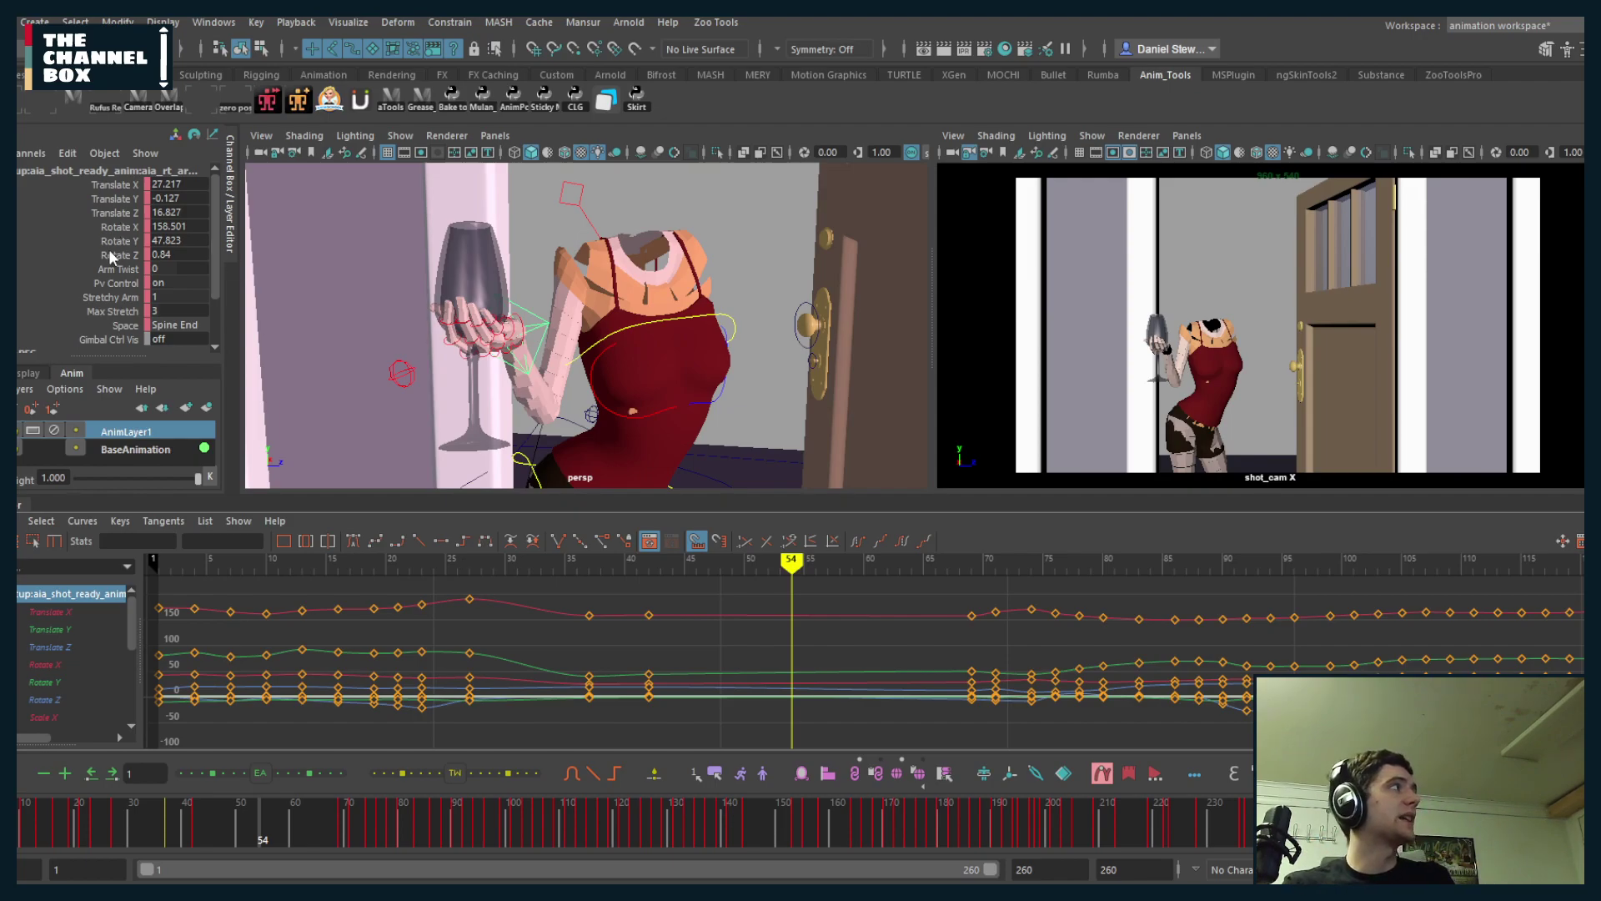
- Try moving the upper spine and hip controls at frame 54, undoing each move
click(667, 320)
key(w)
middle_drag(682, 322, 655, 289)
key(ctrl+z)
scroll(634, 336, down, 3)
click(536, 419)
middle_drag(777, 276, 650, 313)
key(ctrl+z)
click(659, 286)
key(ctrl+z)
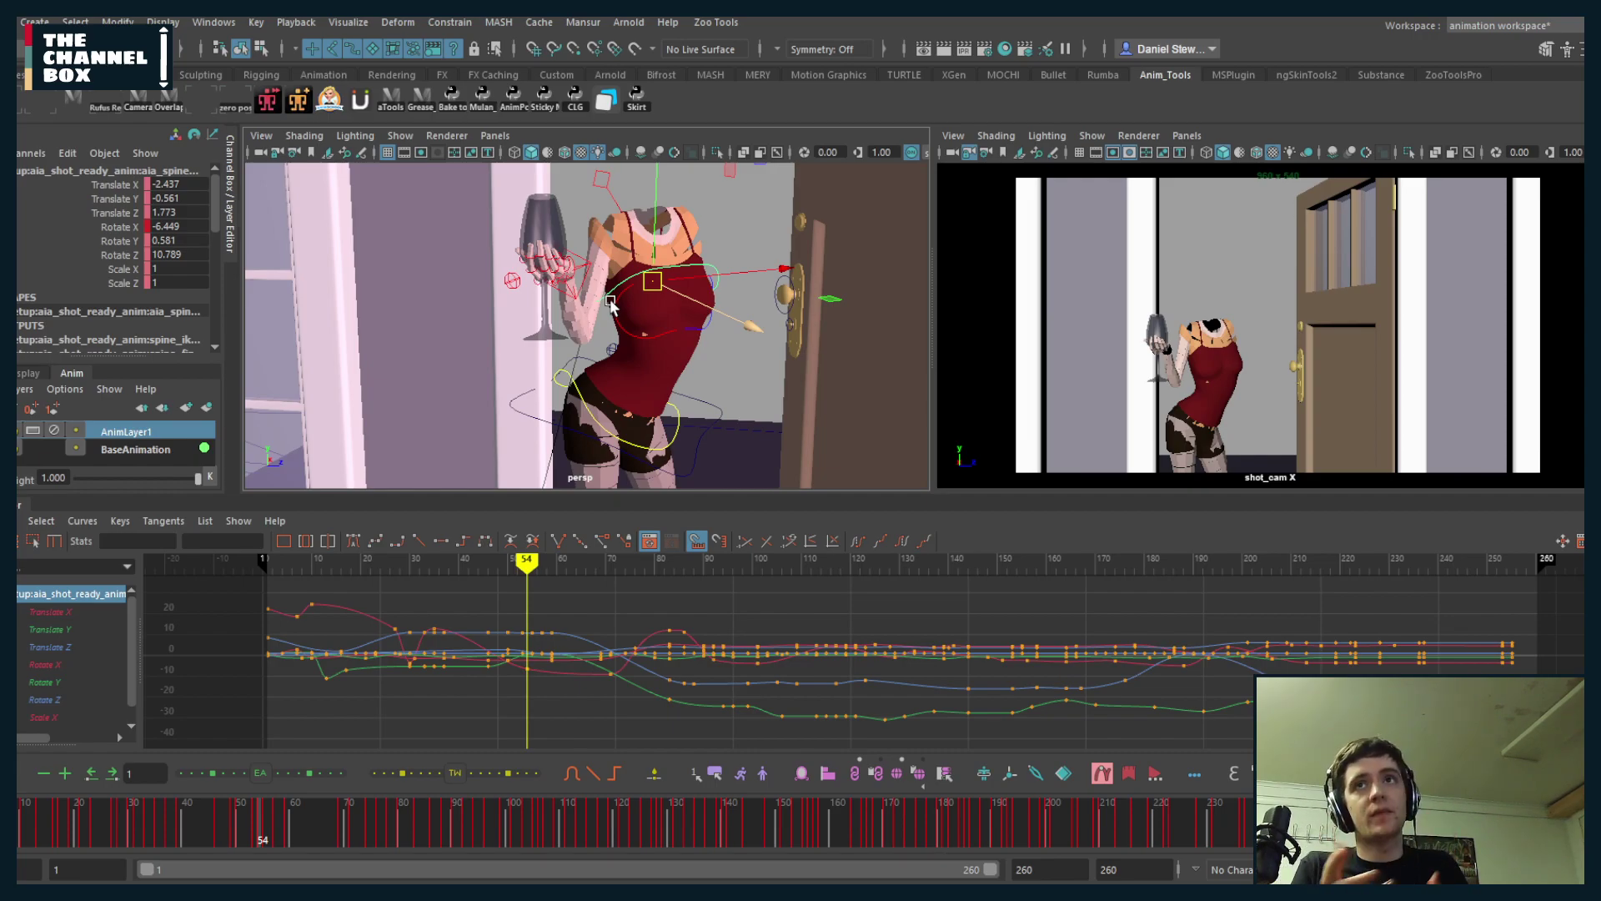
- Select the COG control and play back the body animation from several points of the shot
click(701, 464)
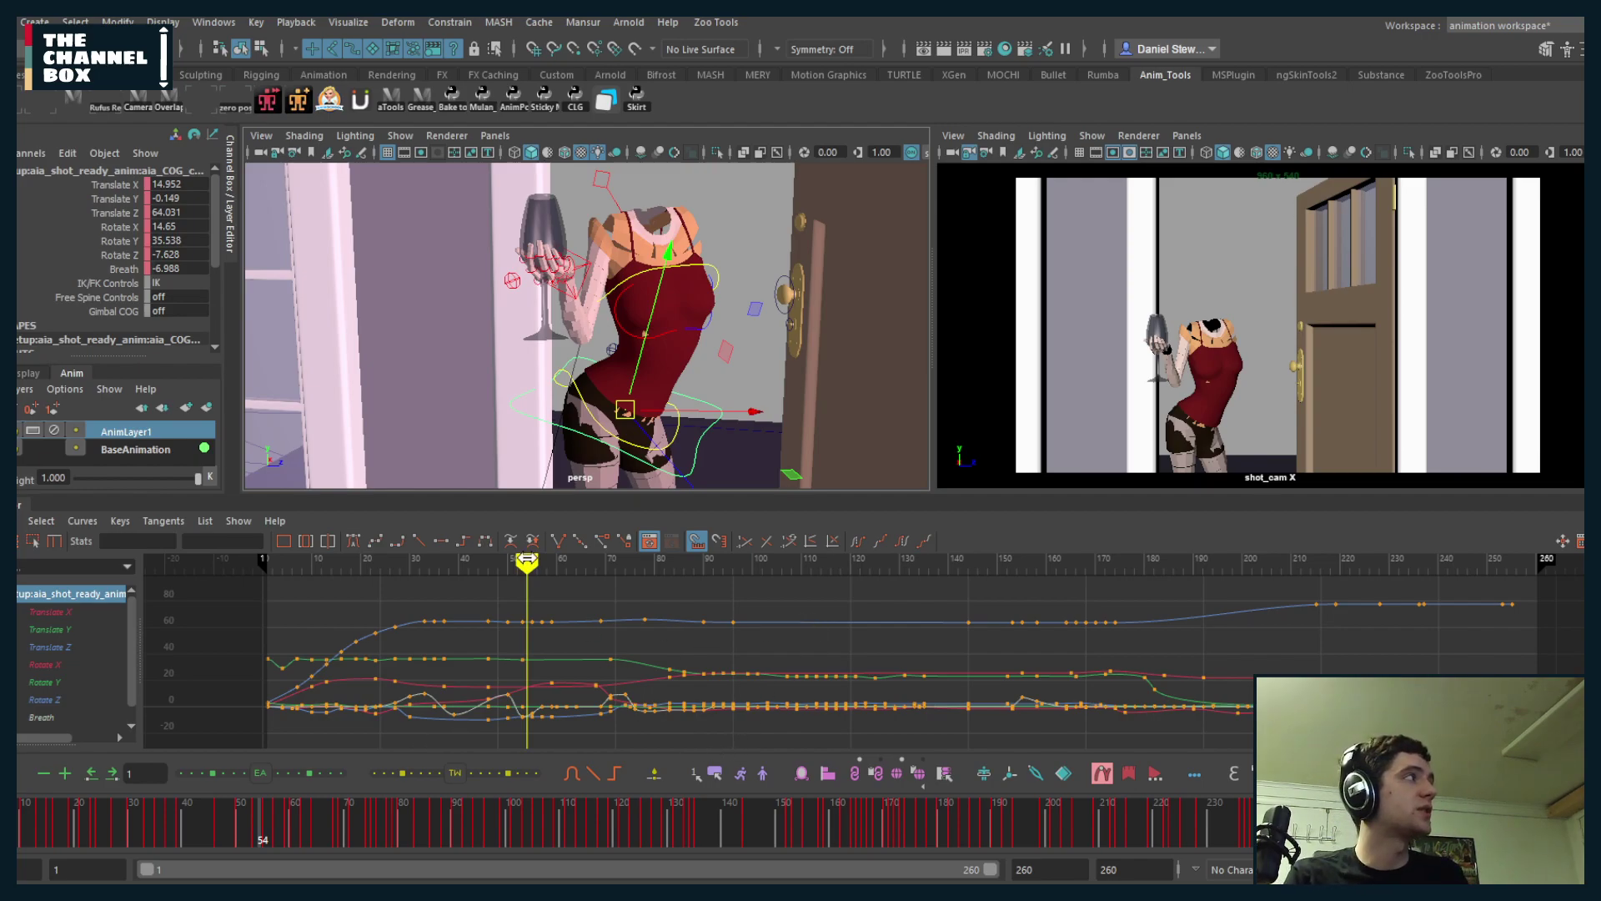
click(462, 560)
key(alt+v)
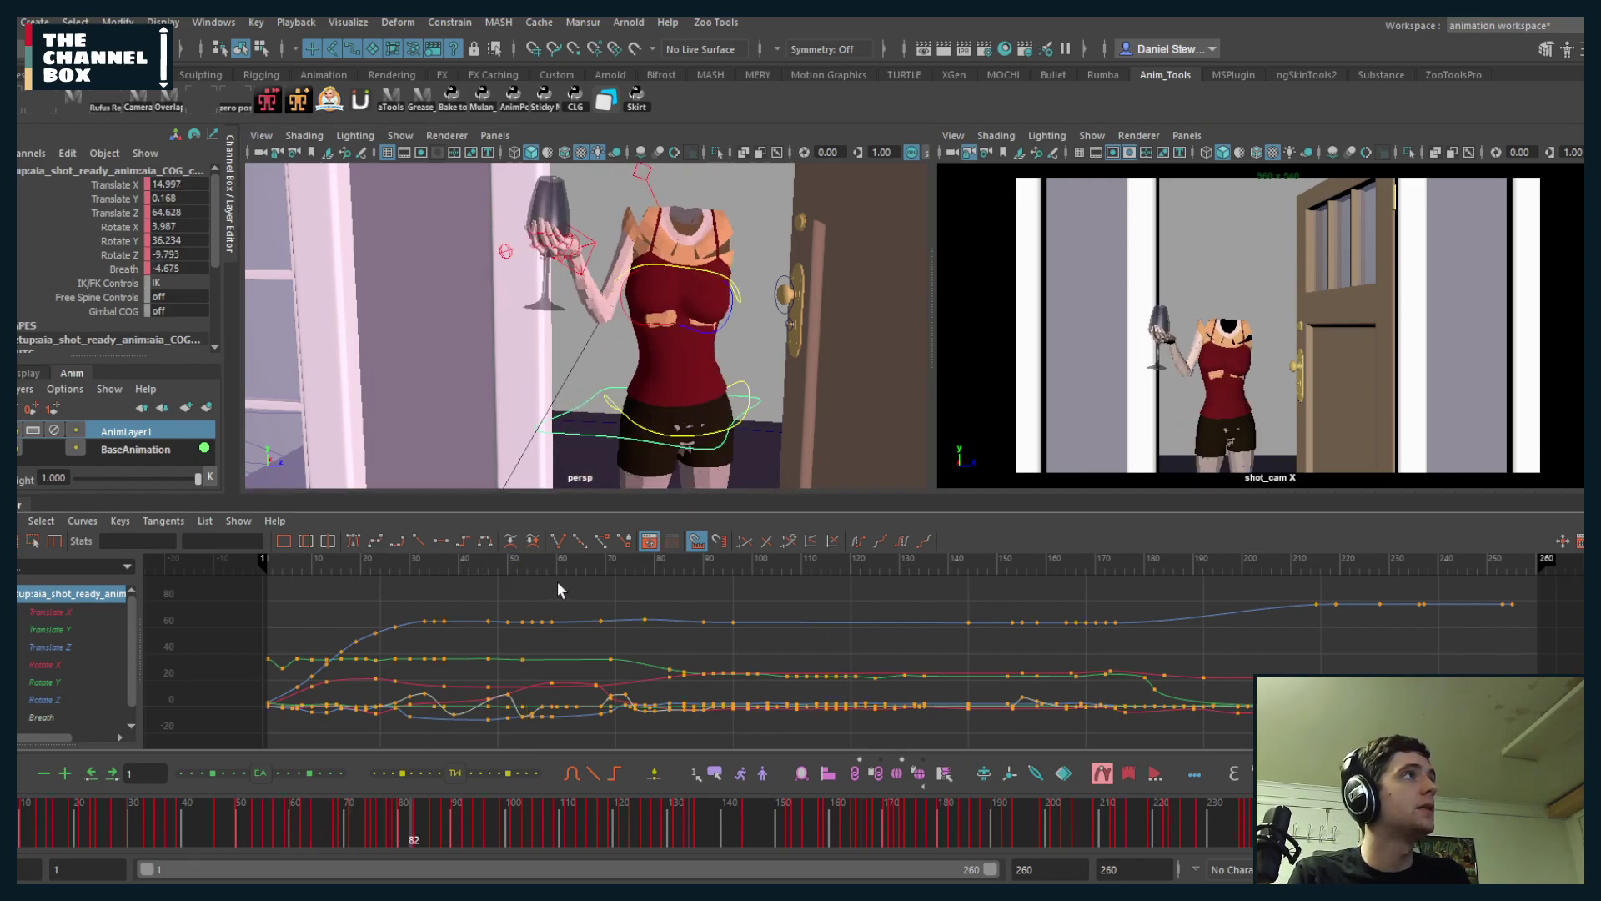
key(alt+v)
click(333, 825)
key(alt+v)
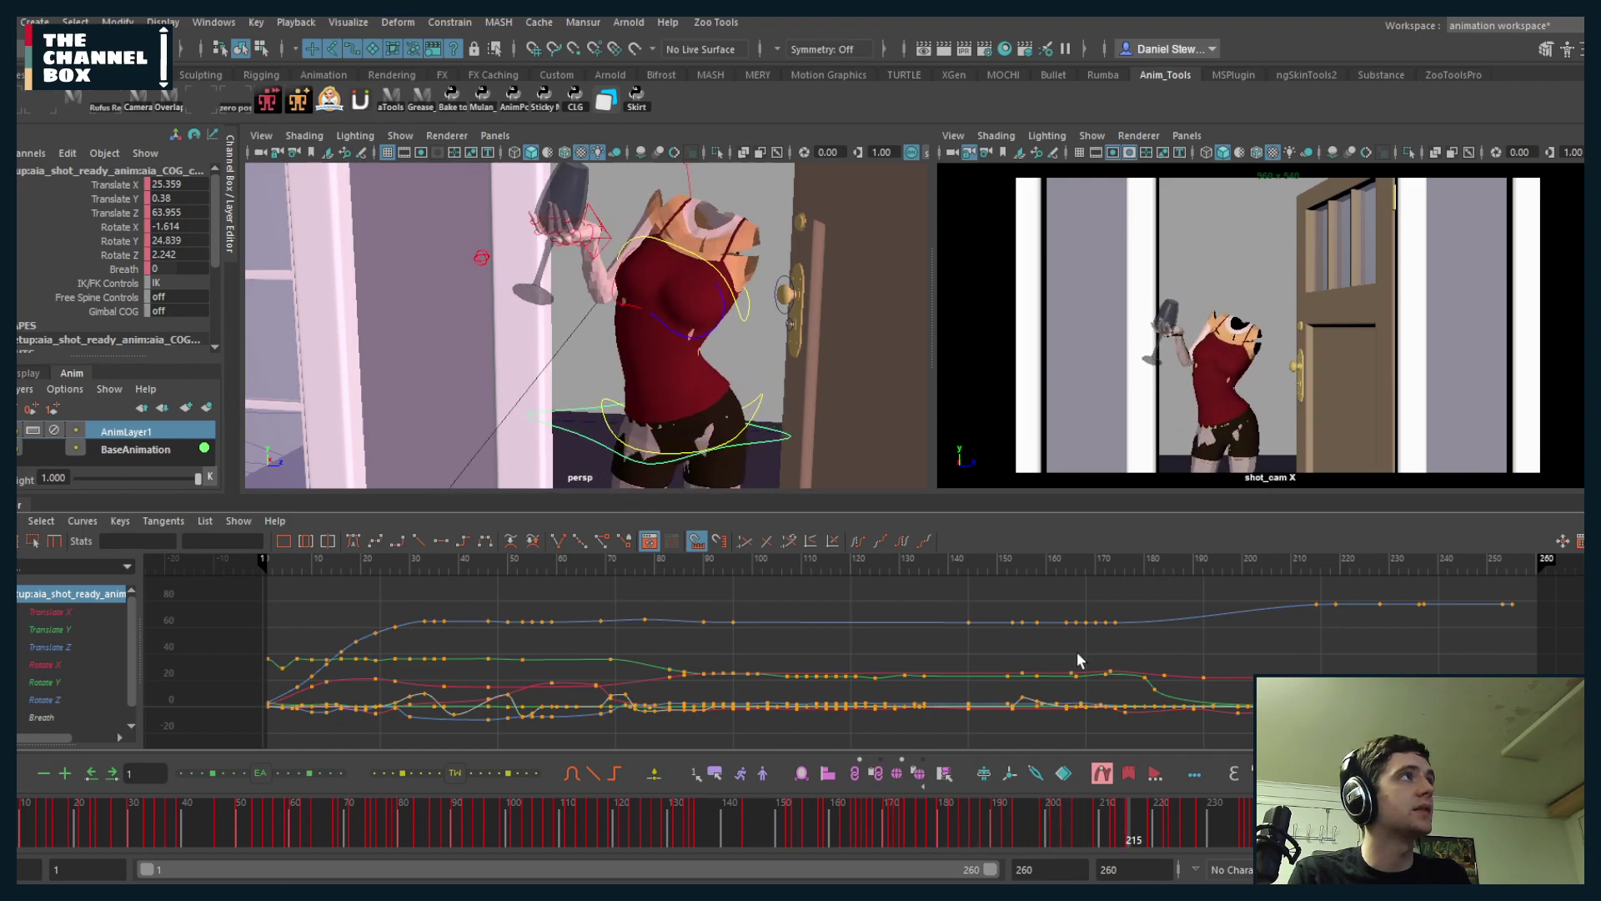
- Isolate the right arm control's Translate Y curve and delete the extra keys between frames 69 and 80
key(Escape)
click(608, 226)
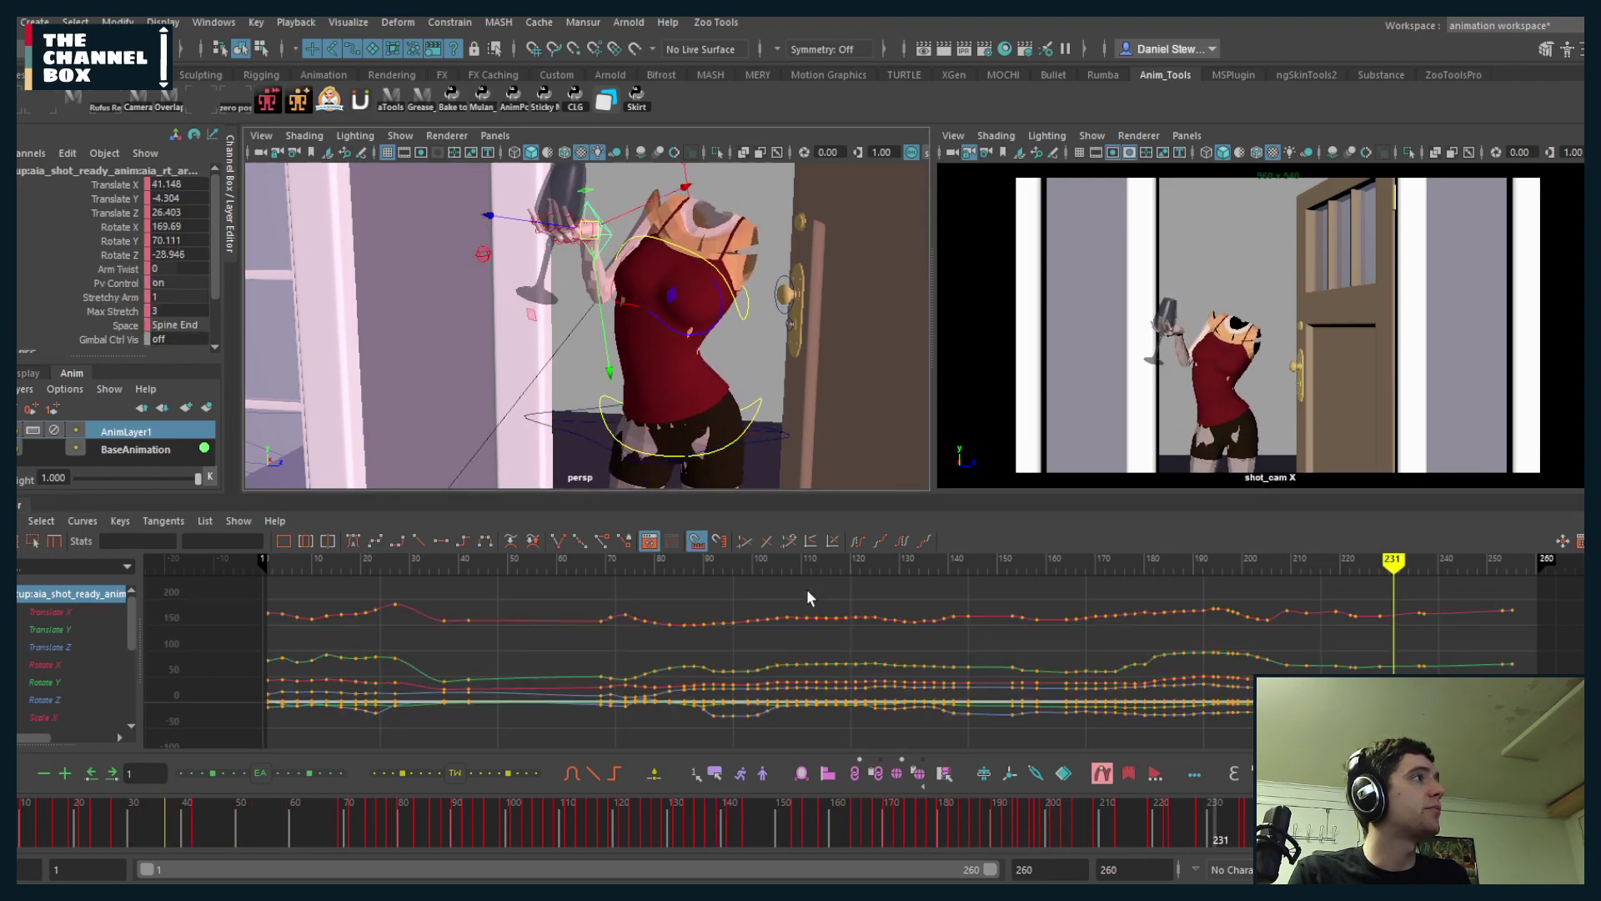
click(67, 630)
alt+right_drag(799, 672, 913, 672)
alt+middle_drag(914, 671, 1243, 690)
alt+shift+right_drag(776, 625, 813, 624)
mouse_move(738, 559)
mouse_down()
mouse_move(840, 558)
mouse_move(813, 558)
mouse_move(798, 639)
mouse_move(773, 641)
mouse_up()
key(Delete)
key(Delete)
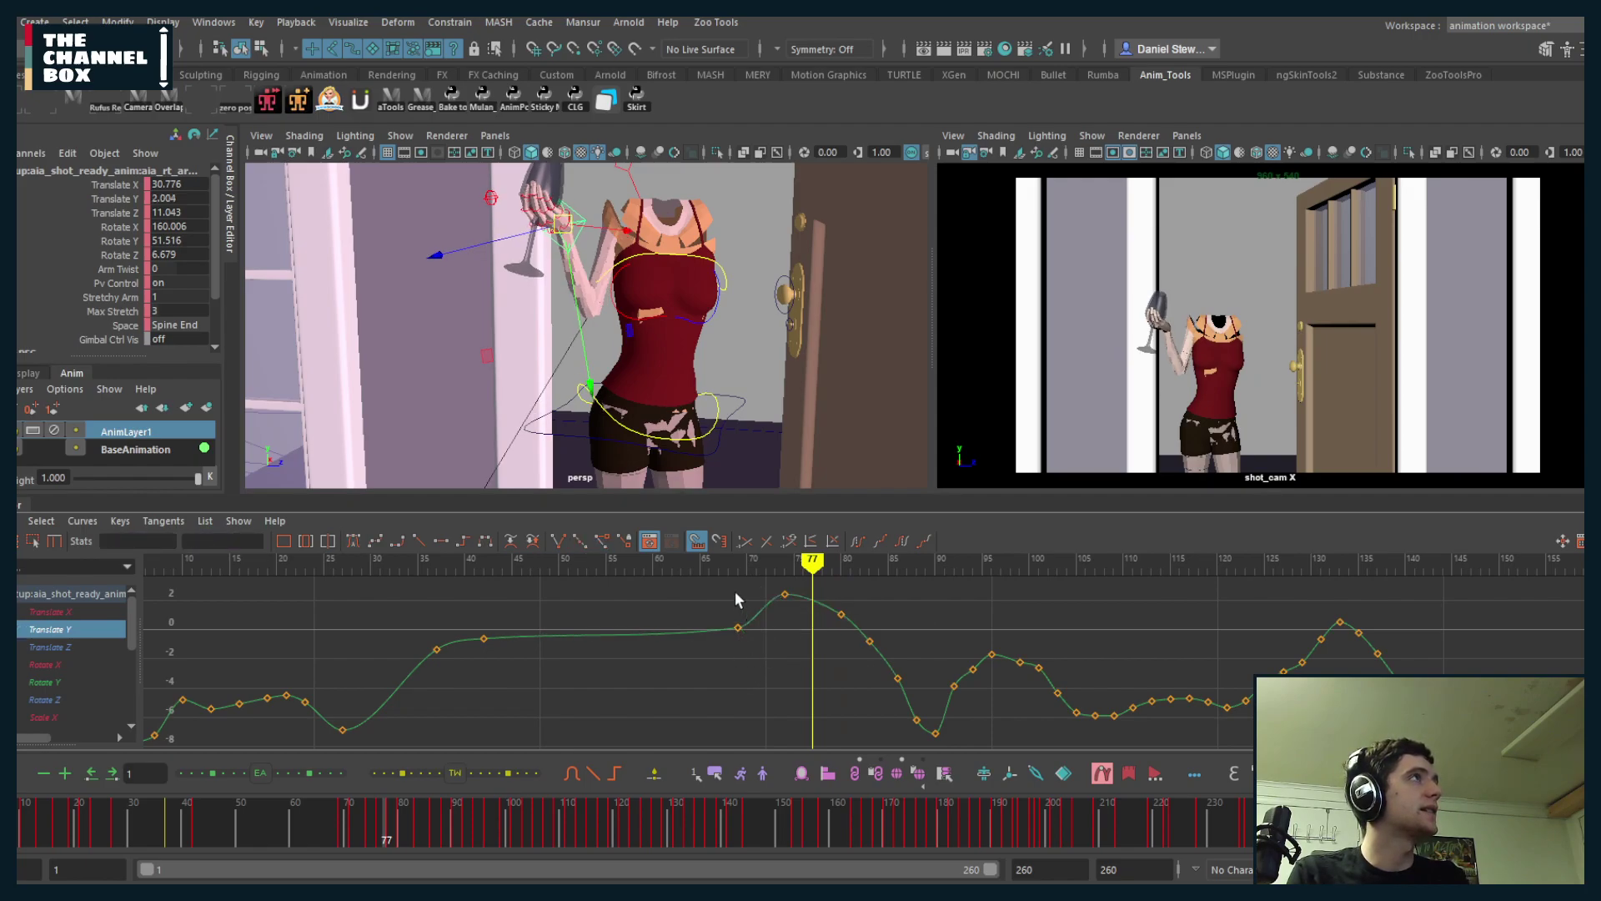
- Play back the motion and delete the arm's Translate Y keys at frames 83, 94 and 99
click(707, 565)
key(alt+v)
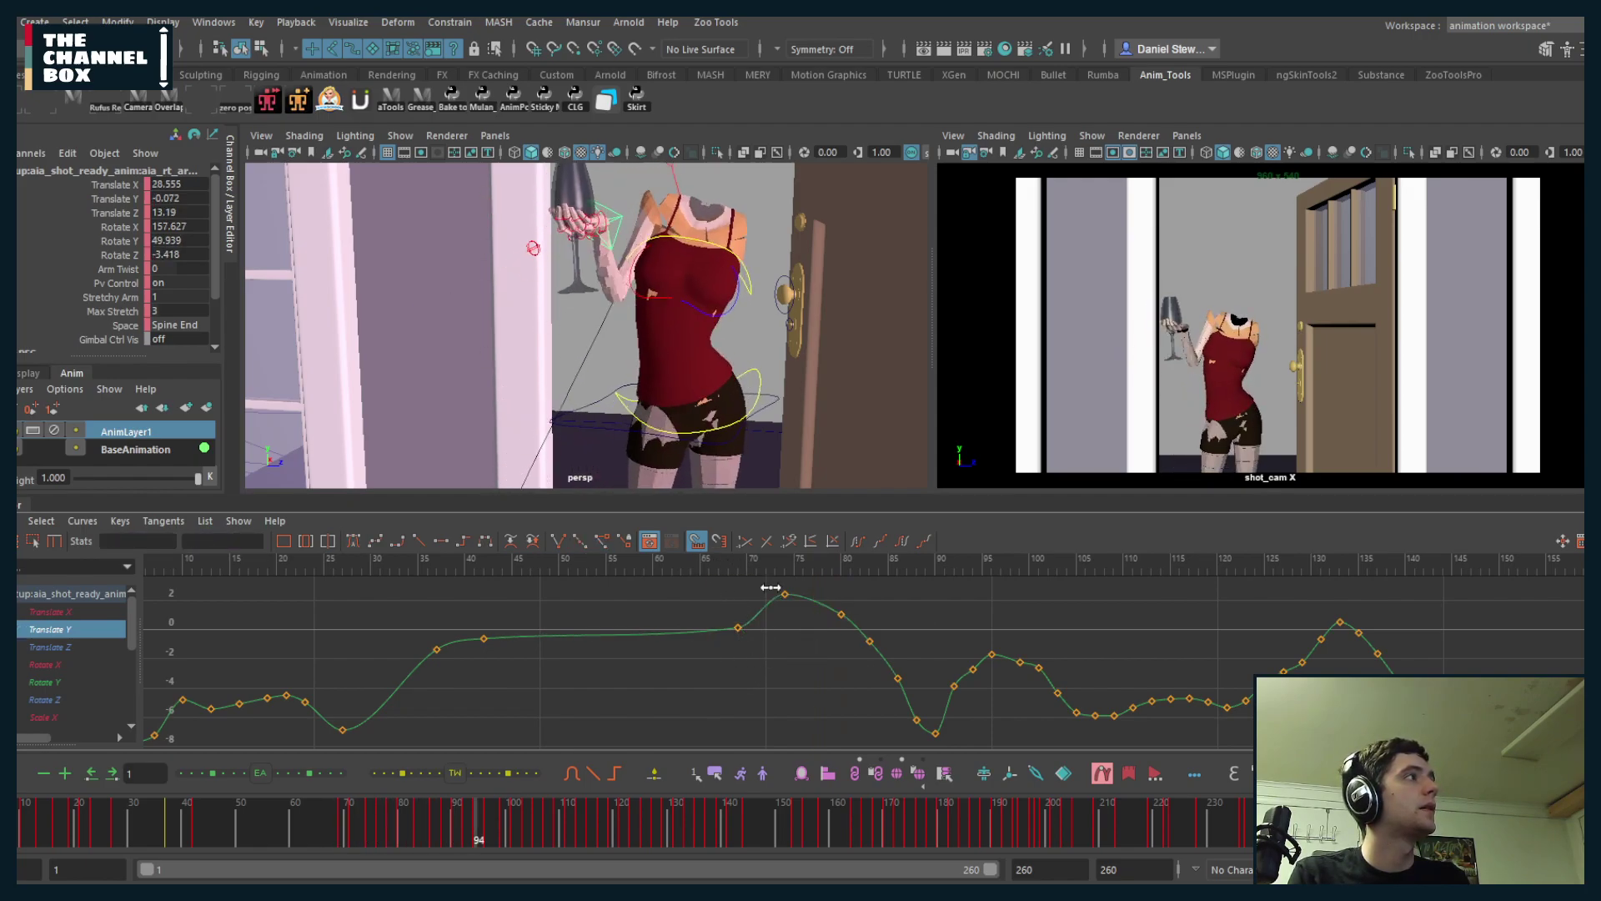
key(alt+v)
key(Delete)
drag(975, 675, 1009, 679)
key(Delete)
mouse_move(845, 572)
mouse_down()
mouse_move(826, 573)
mouse_move(993, 594)
mouse_move(868, 617)
mouse_move(932, 597)
mouse_move(1176, 605)
mouse_move(1126, 621)
mouse_up()
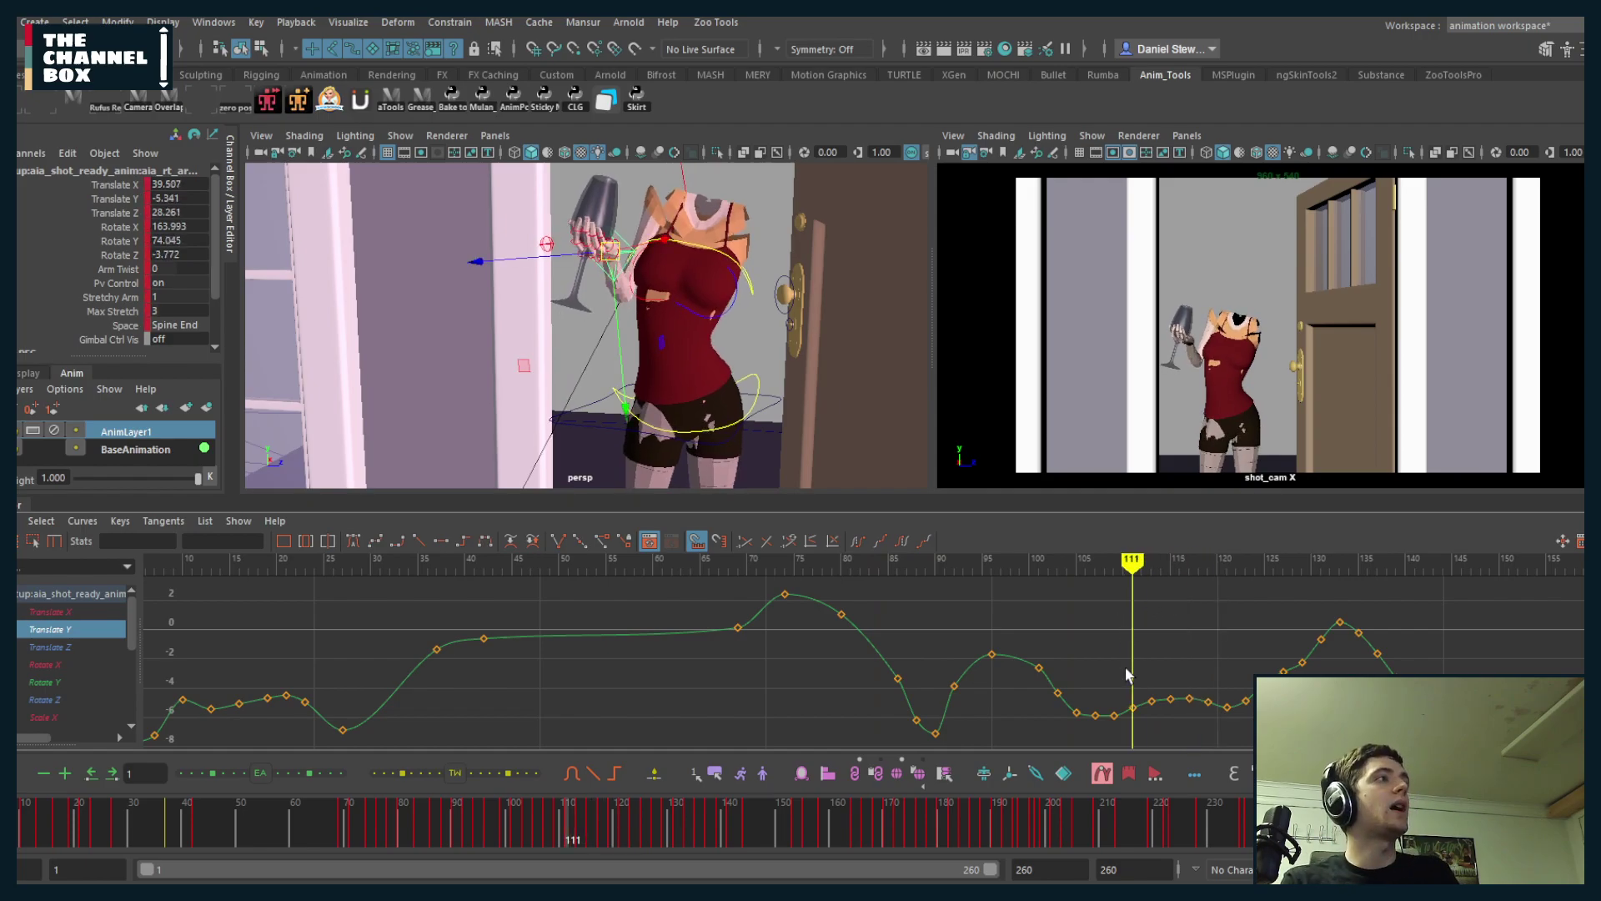
- Thin out the arm's Translate Y keys between frames 105 and 121, lowering the remaining ones and placing one at frame 118, about -6.1
drag(1277, 753, 1277, 751)
click(1183, 652)
mouse_move(1081, 557)
mouse_down()
mouse_move(1040, 567)
mouse_move(1215, 590)
mouse_move(1168, 591)
mouse_up()
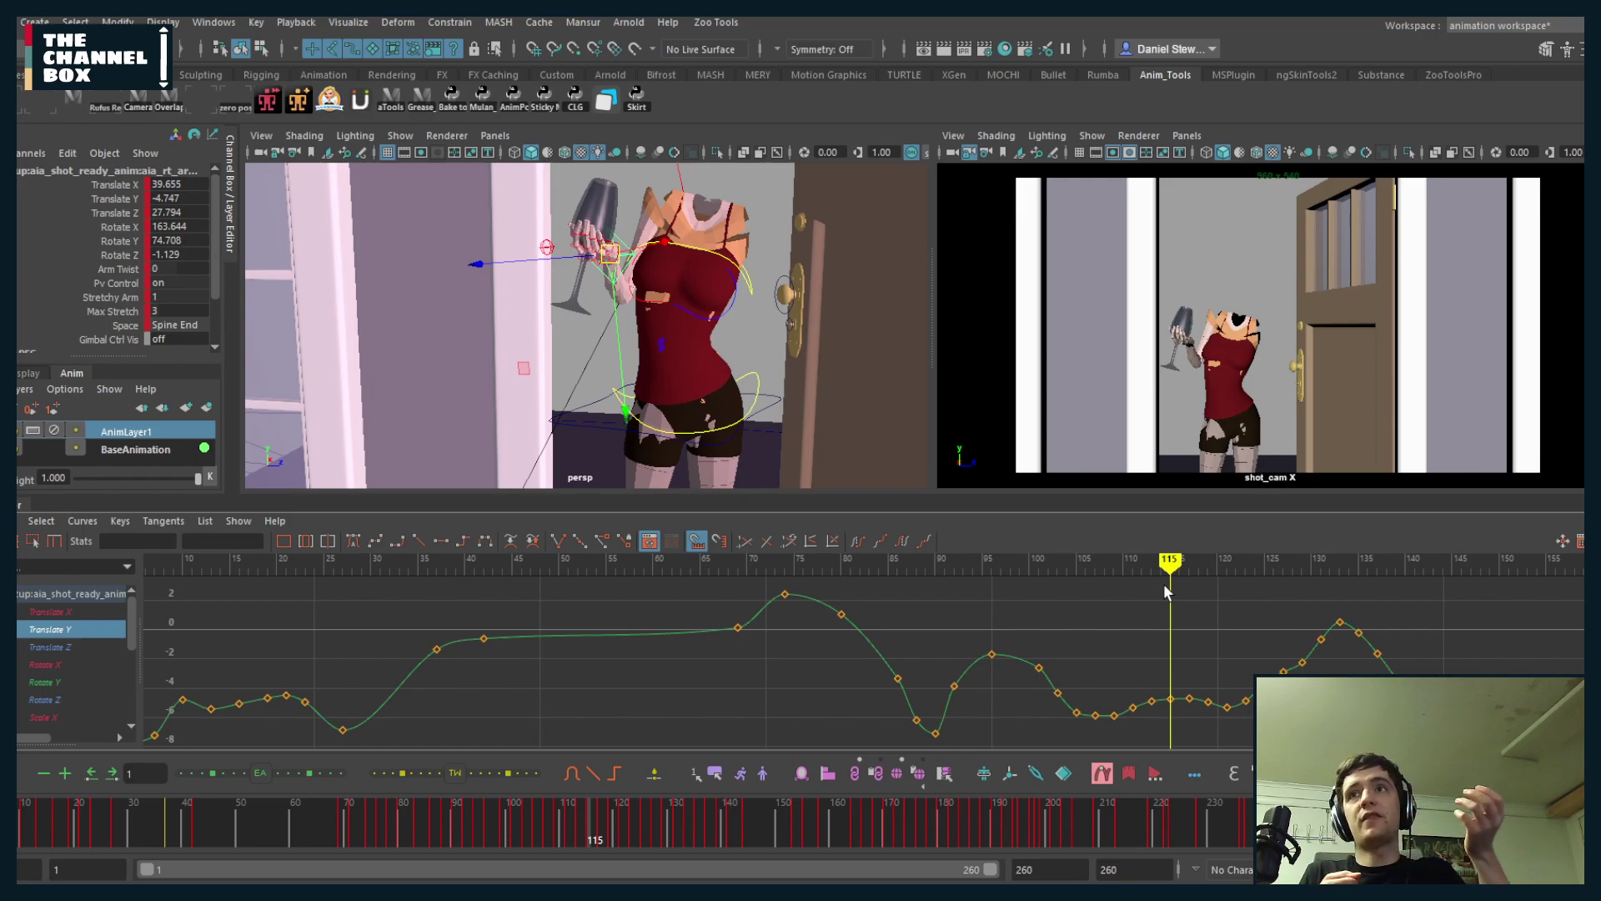
drag(1061, 557, 1216, 565)
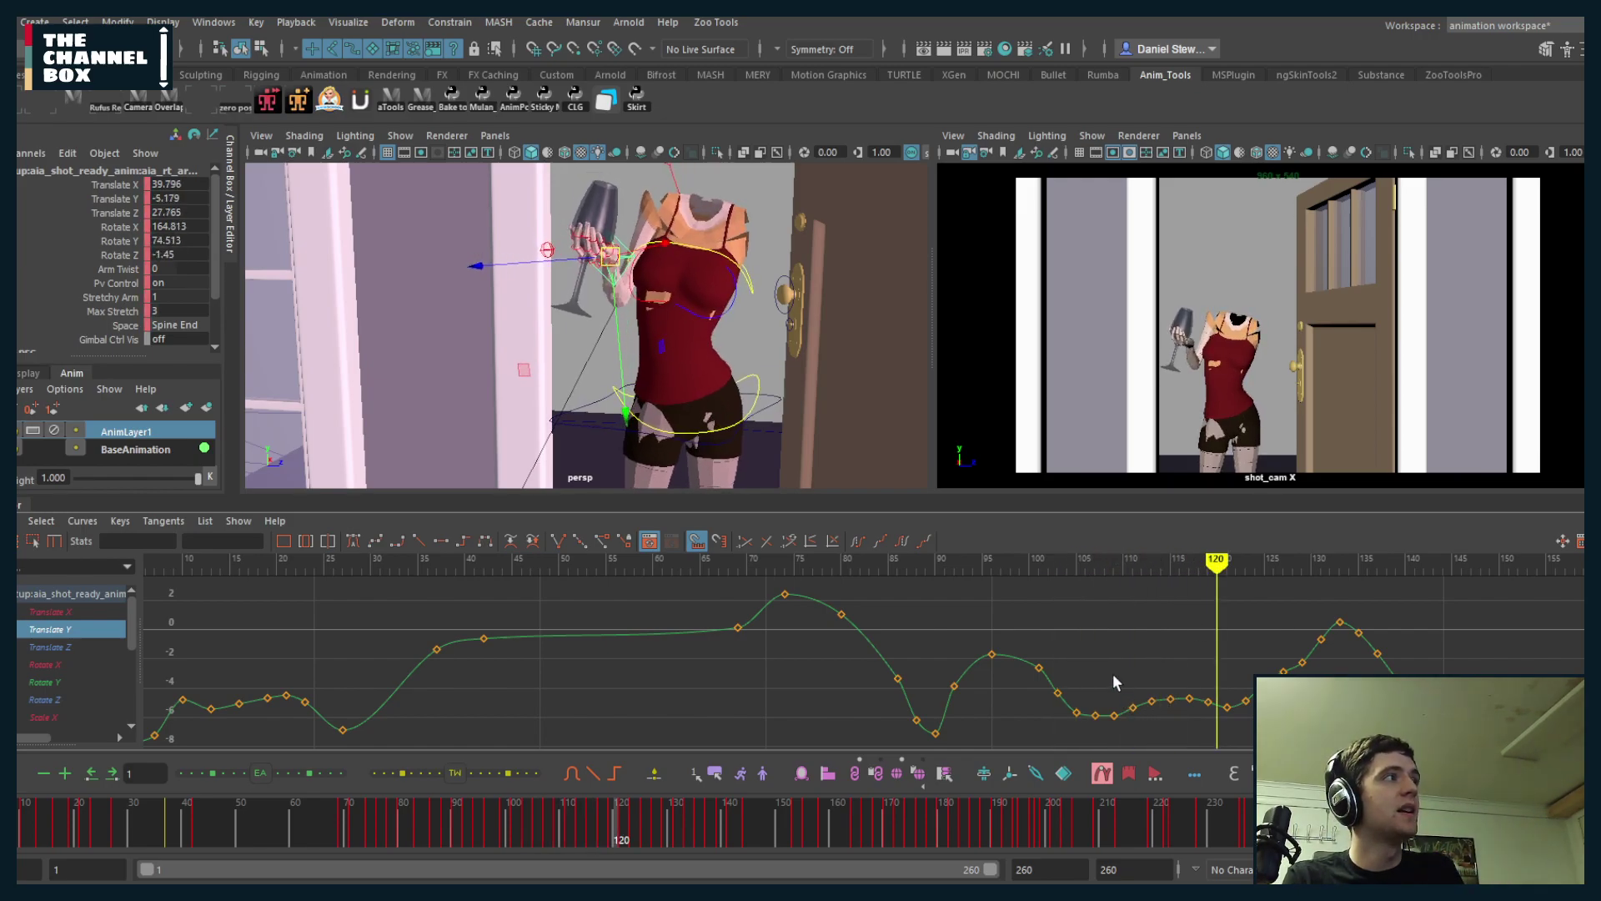
drag(1220, 724, 1219, 722)
key(Delete)
drag(1094, 695, 1099, 719)
middle_drag(1134, 698, 1156, 705)
drag(1233, 725, 1231, 724)
middle_drag(1231, 725, 1204, 736)
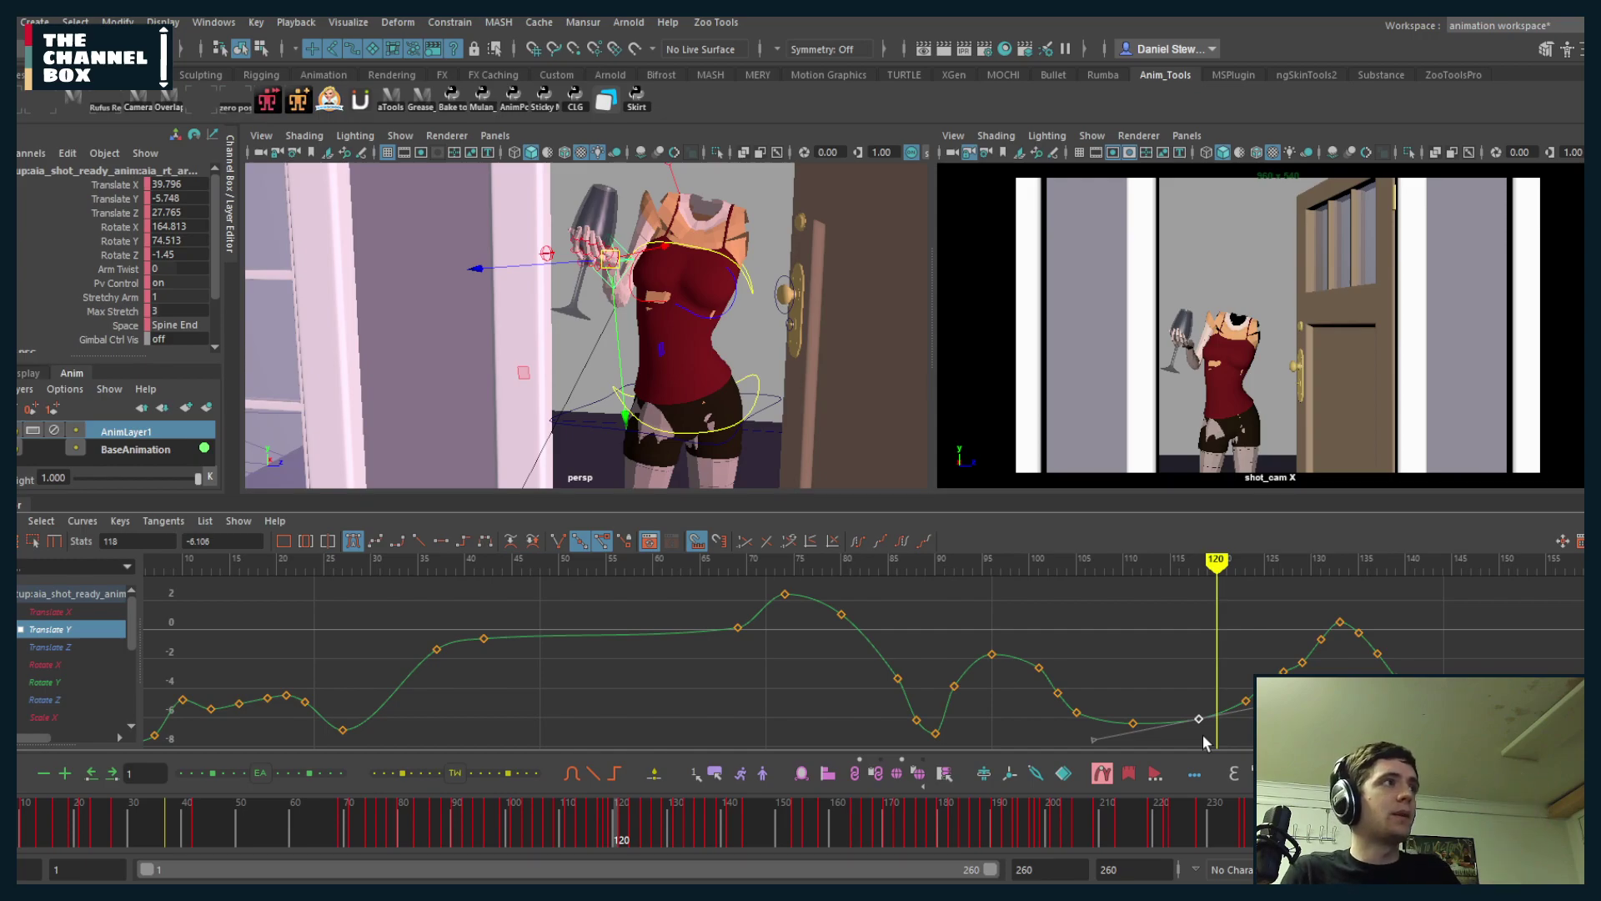
- Delete the extra Translate Y keys between frames 123 and 133 and shift the remaining one to frame 130
drag(1182, 581, 1243, 664)
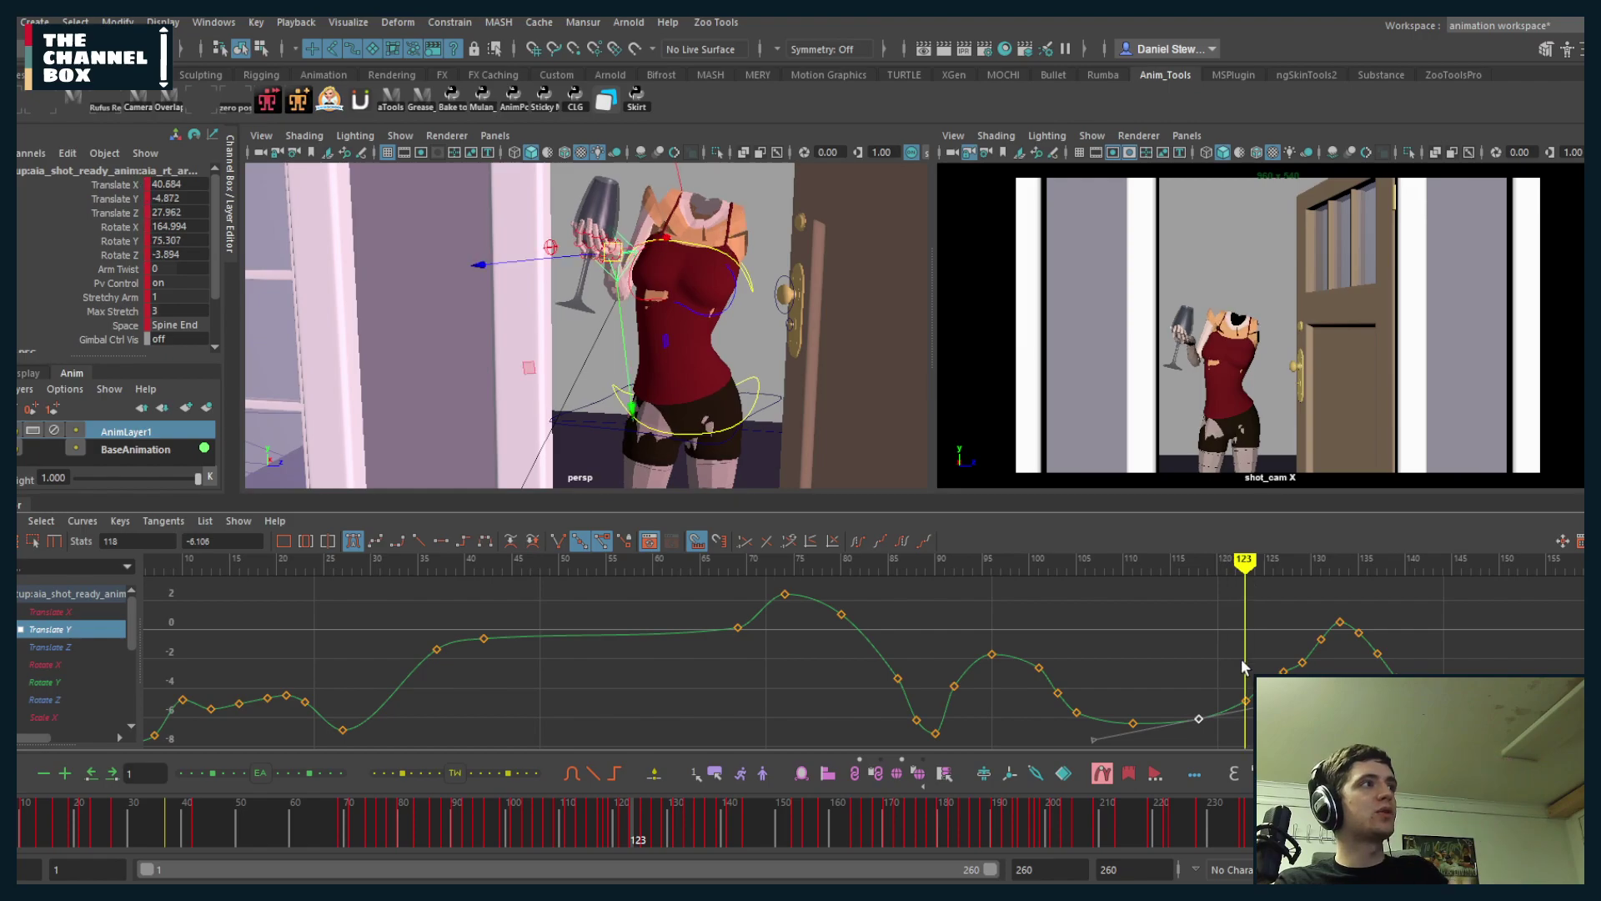
drag(1243, 561, 1320, 565)
drag(1274, 682, 1328, 626)
click(1317, 643)
middle_drag(1306, 670, 1295, 666)
- Shift the arm's Translate Y keys from frames 92 to 112 one frame later and play back the result
mouse_move(1164, 562)
mouse_down()
mouse_move(948, 576)
mouse_move(1153, 575)
mouse_move(860, 607)
mouse_move(976, 600)
mouse_move(1154, 743)
mouse_up()
key(alt+v)
drag(935, 616, 1149, 724)
key(alt+Right)
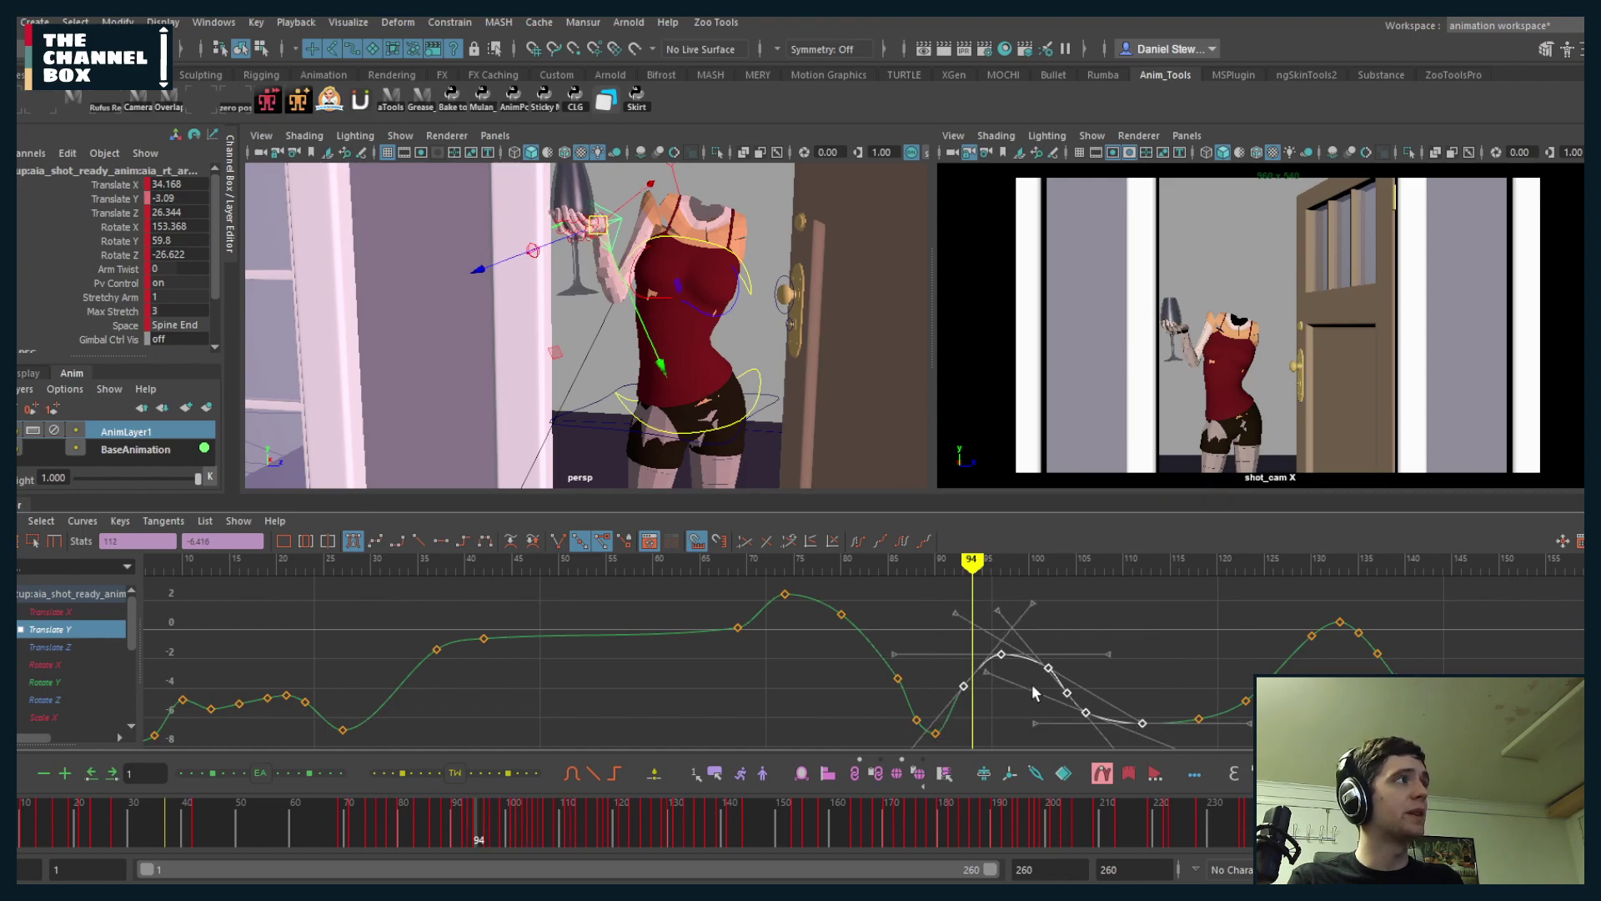
key(alt+v)
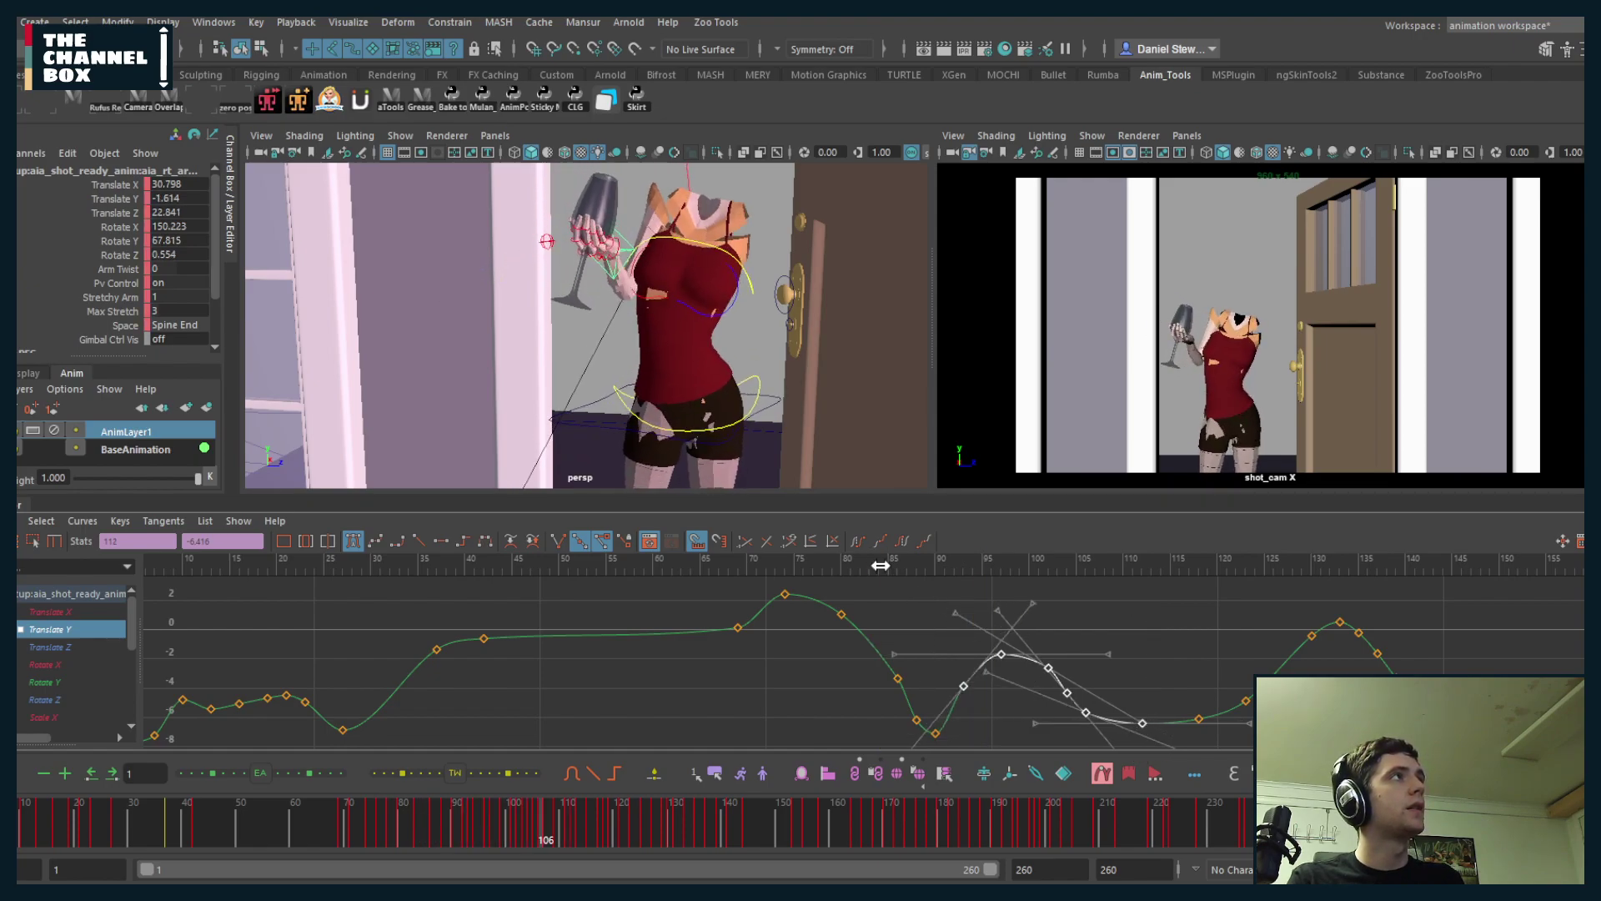
- Raise the Translate Y key at frame 102 slightly, move it one frame earlier, and play back the motion
click(1109, 627)
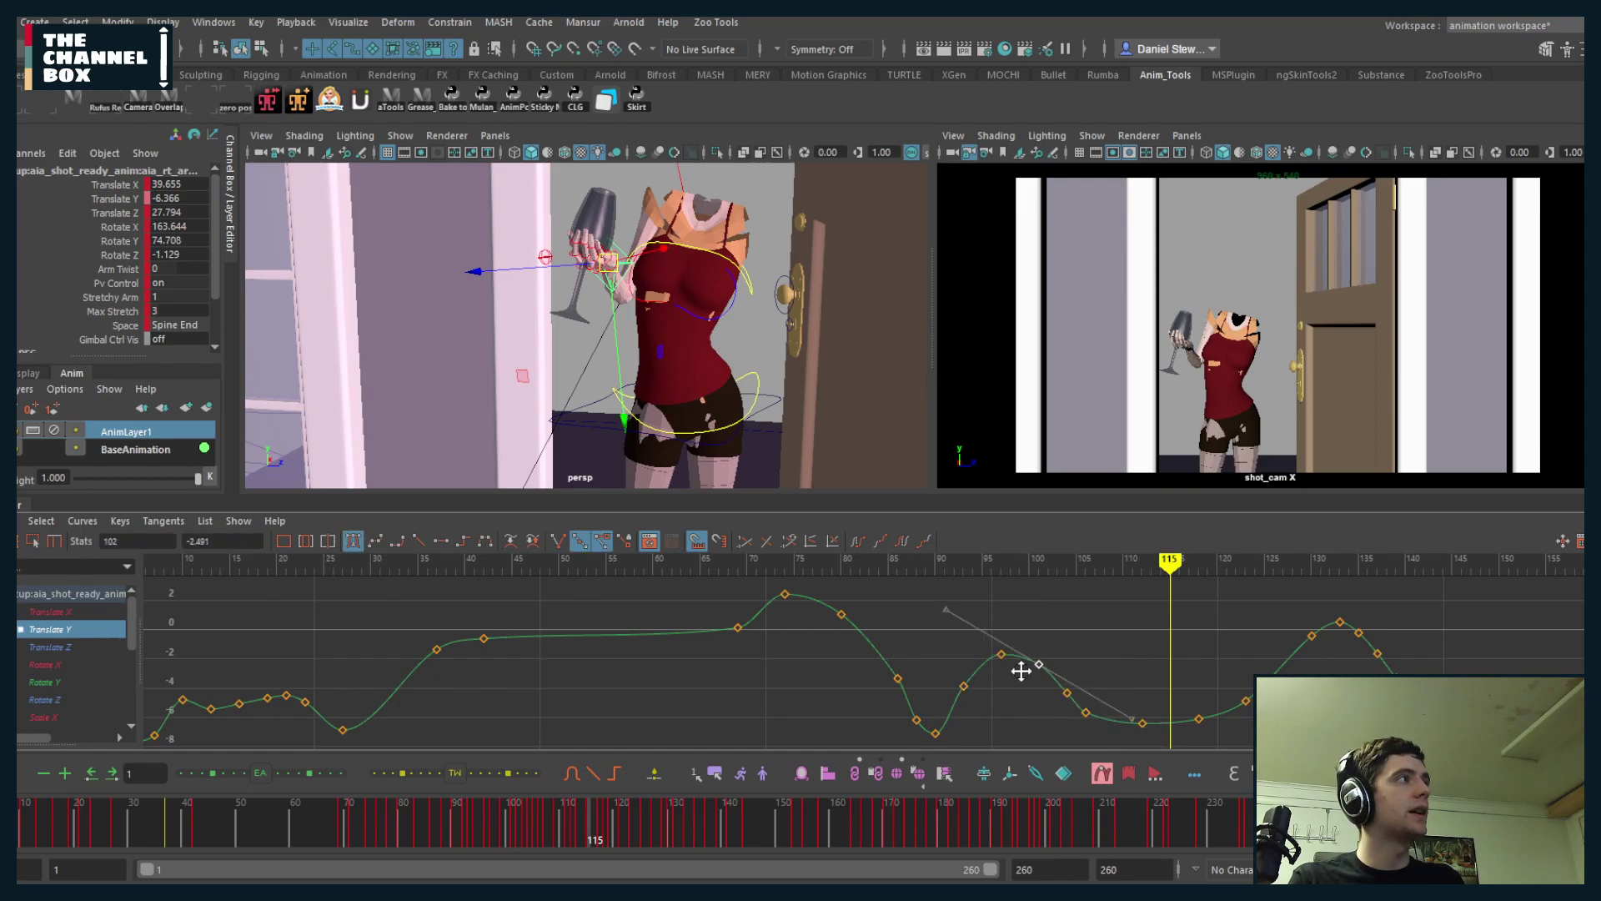
click(848, 560)
key(alt+v)
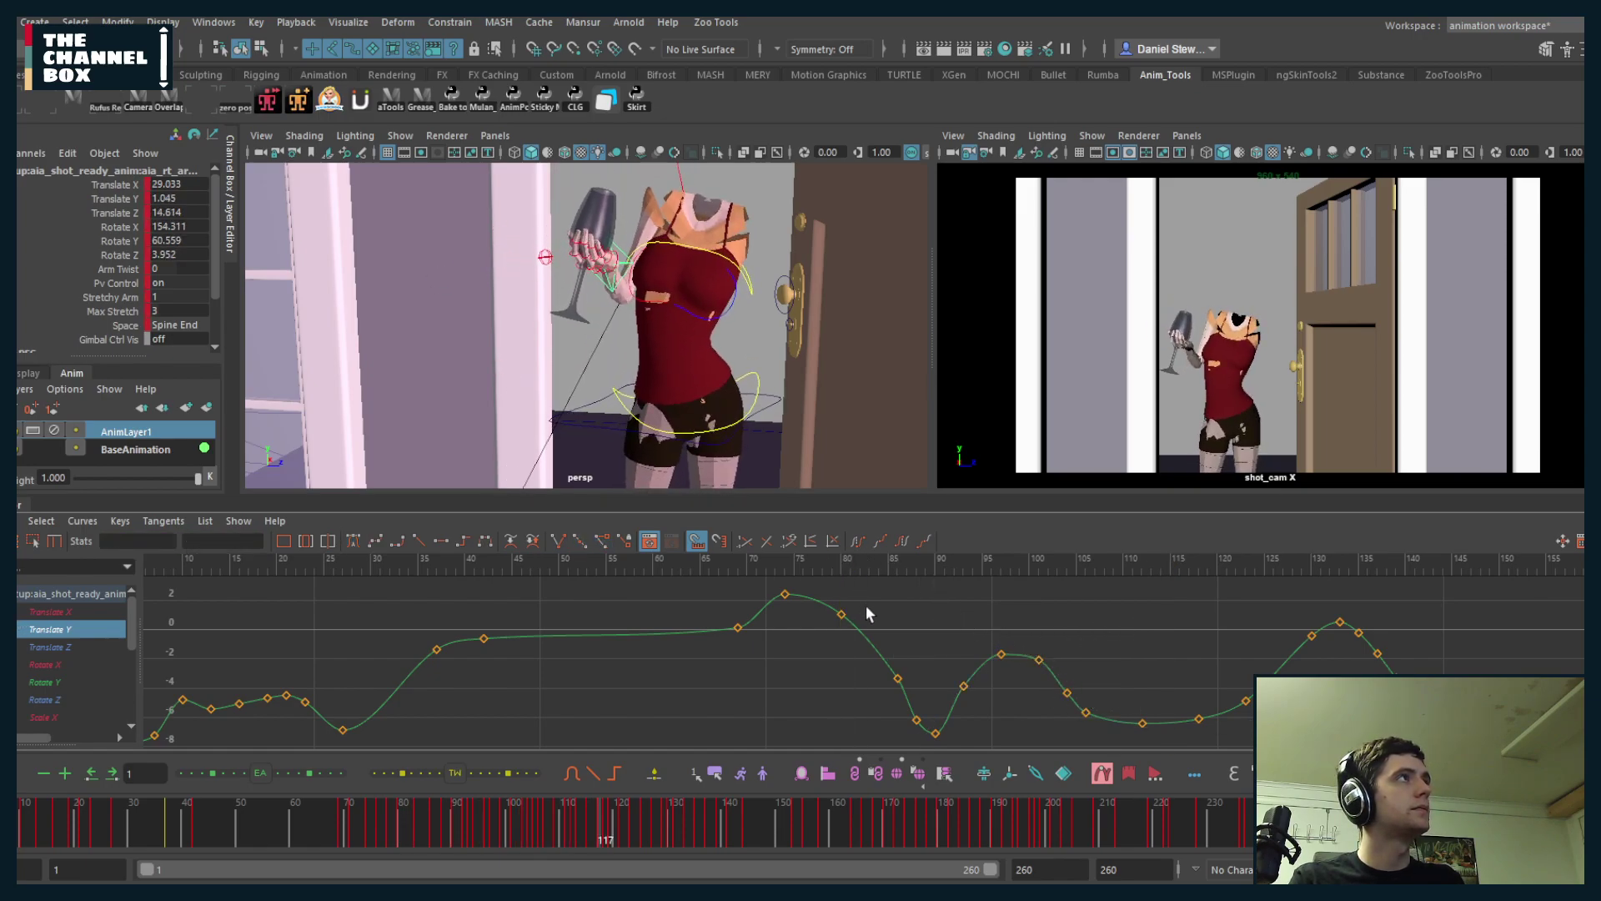
key(alt+v)
- Try shifting the arm's Translate X keys between frames 69 and 80, and undo the change
click(746, 560)
click(57, 609)
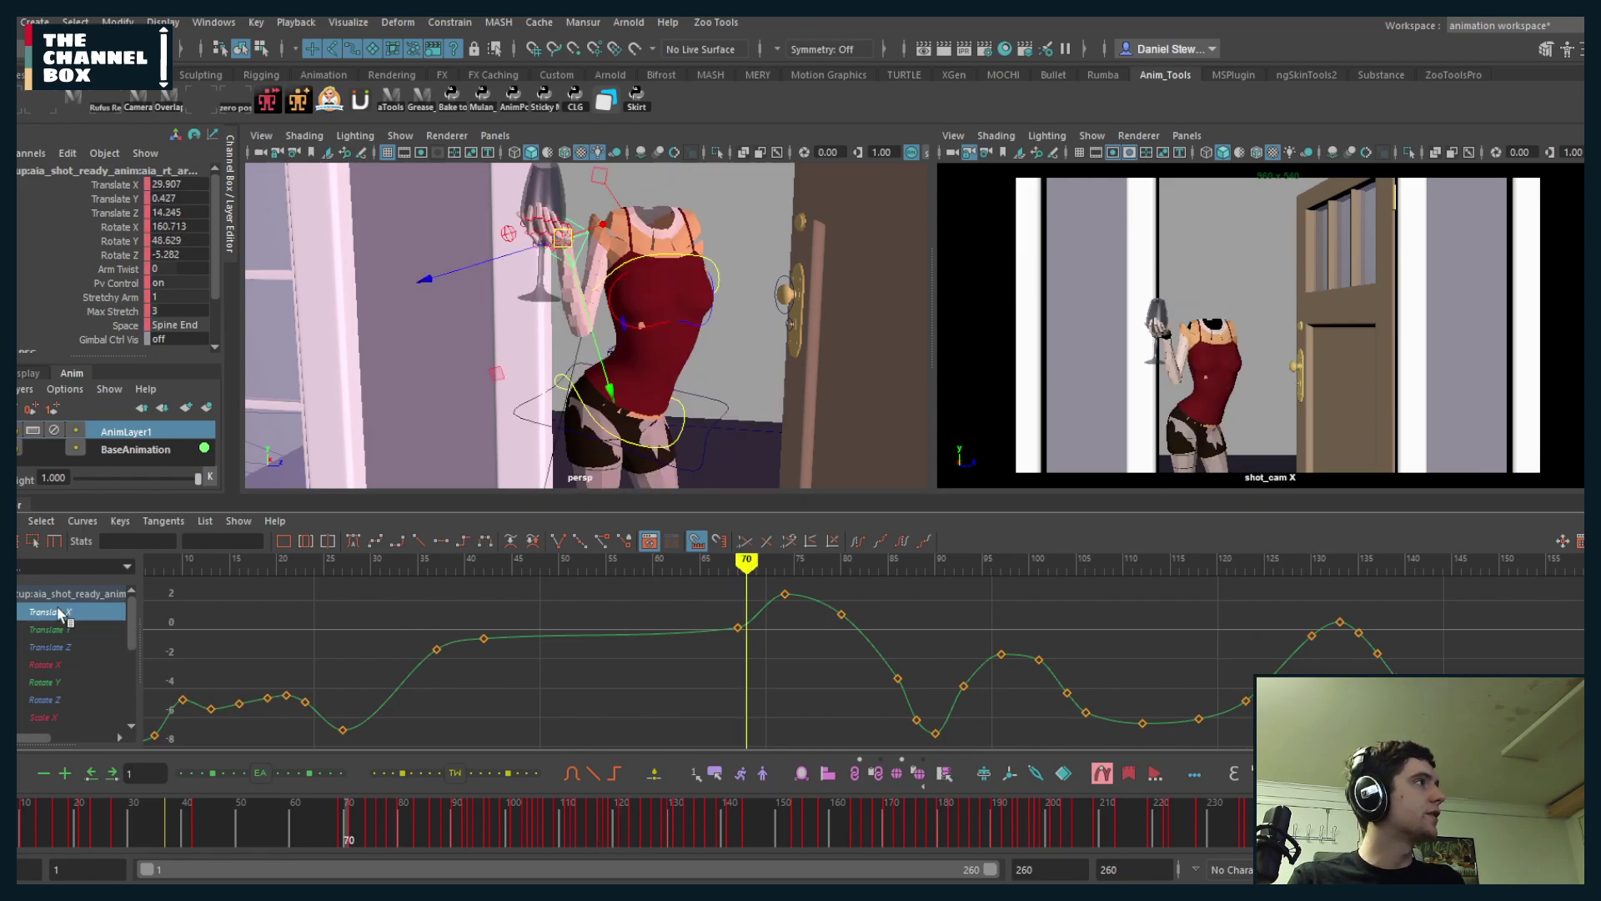
alt+right_drag(794, 697, 830, 658)
alt+middle_drag(829, 657, 892, 615)
mouse_move(892, 615)
alt+right_down()
mouse_move(874, 639)
mouse_move(890, 639)
alt+right_up()
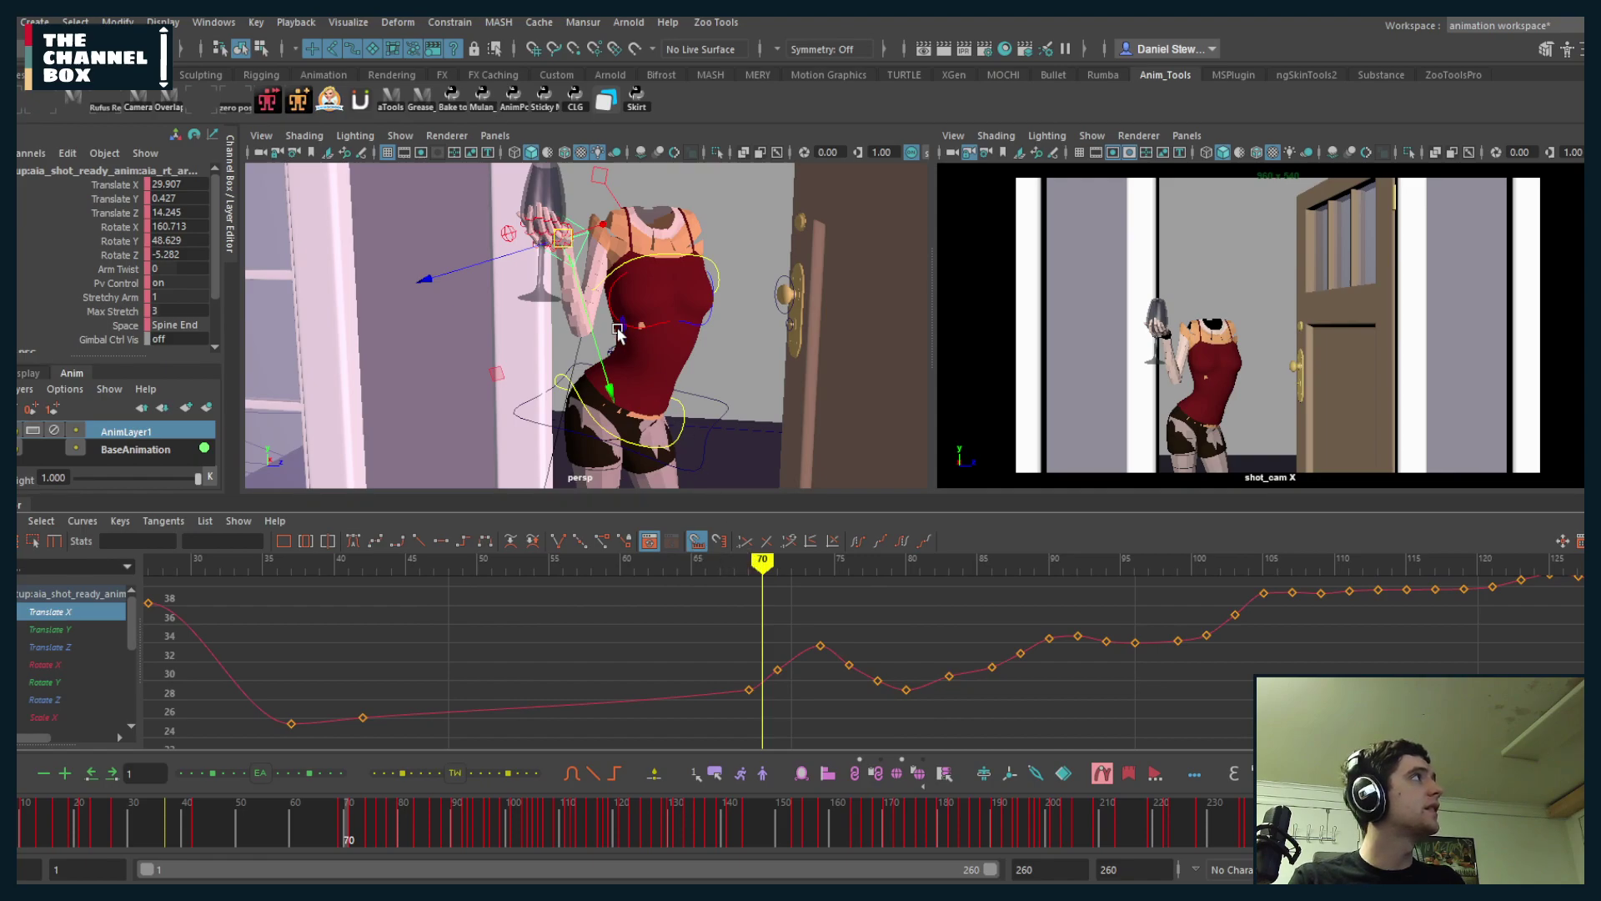
drag(729, 638, 901, 745)
shift+middle_drag(753, 708, 692, 671)
key(ctrl+z)
- Try shifting the same Translate X keys again while viewing the character from above, and undo the change
alt+drag(286, 371, 321, 442)
click(126, 185)
alt+drag(500, 384, 725, 309)
shift+middle_drag(759, 635, 725, 646)
key(ctrl+z)
- Try moving the right arm control along Translate Z at frame 71, and undo the move
alt+drag(637, 350, 704, 426)
scroll(633, 402, up, 5)
alt+middle_drag(638, 417, 647, 407)
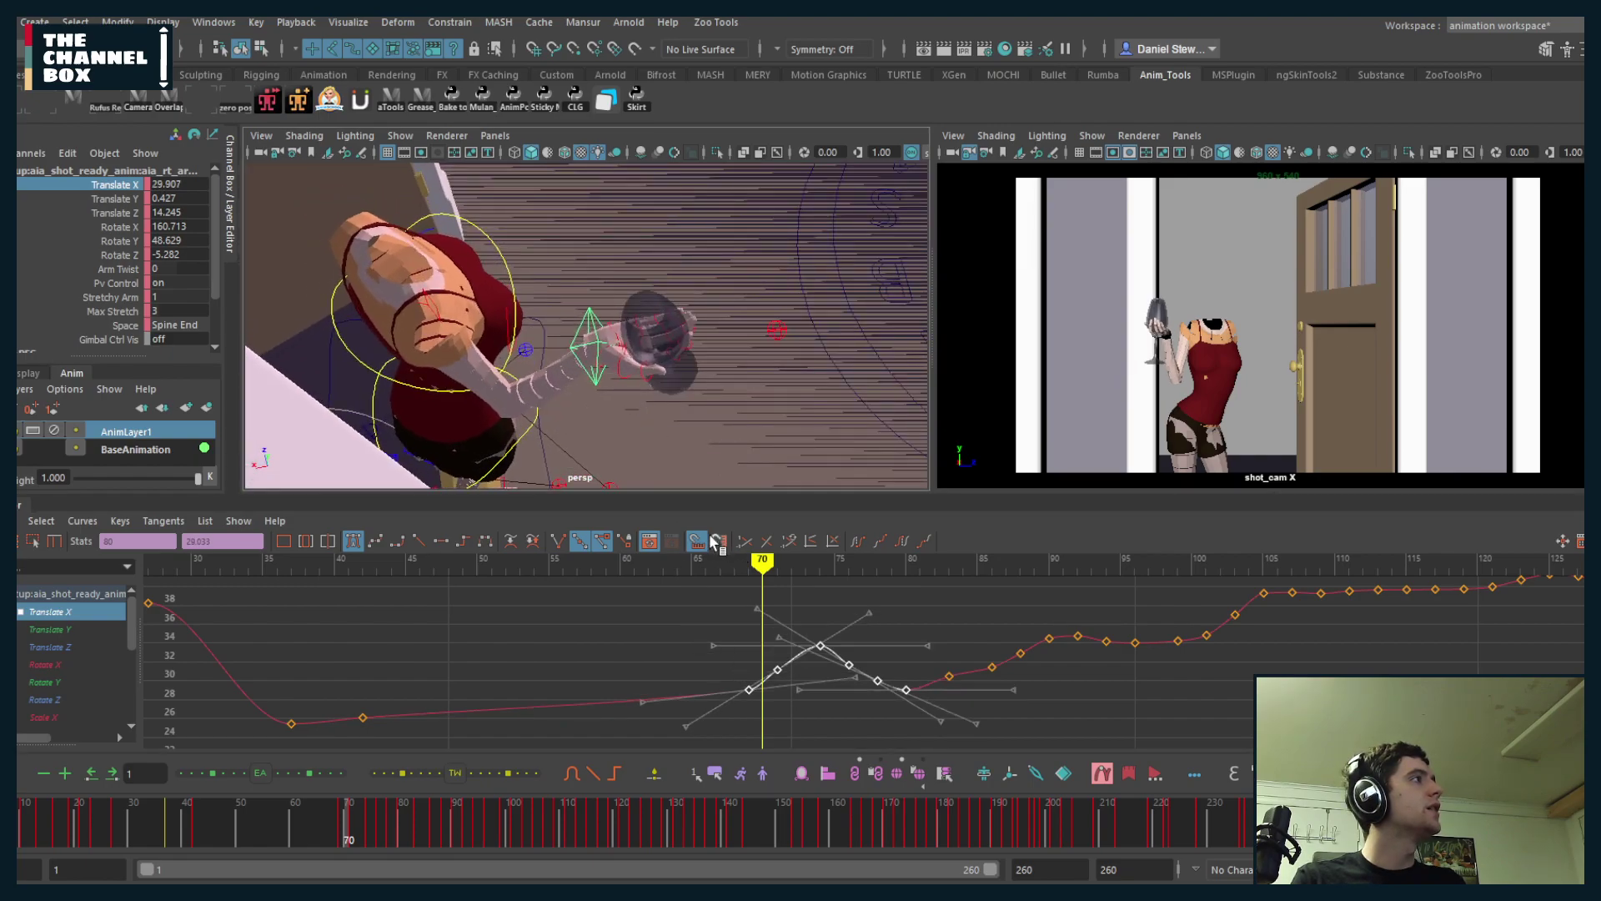
mouse_move(725, 564)
mouse_down()
mouse_move(963, 564)
mouse_move(777, 564)
mouse_up()
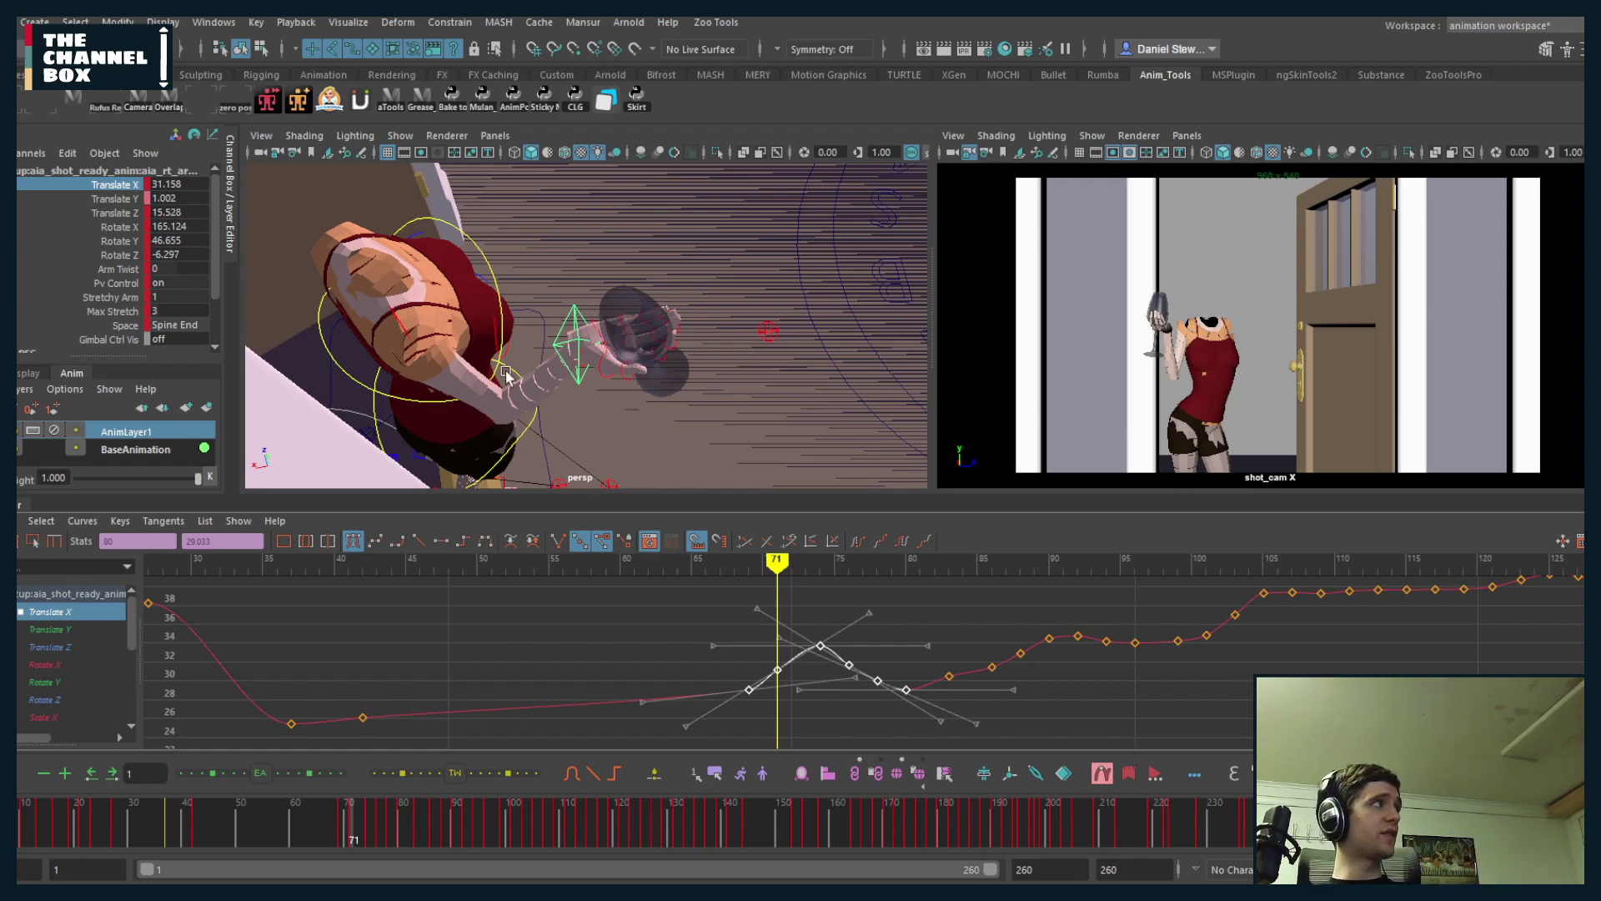
click(115, 213)
middle_drag(383, 351, 437, 334)
key(ctrl+z)
mouse_move(584, 338)
alt+mouse_down()
mouse_move(643, 347)
mouse_move(625, 346)
mouse_move(643, 378)
mouse_move(673, 354)
mouse_move(675, 375)
alt+mouse_up()
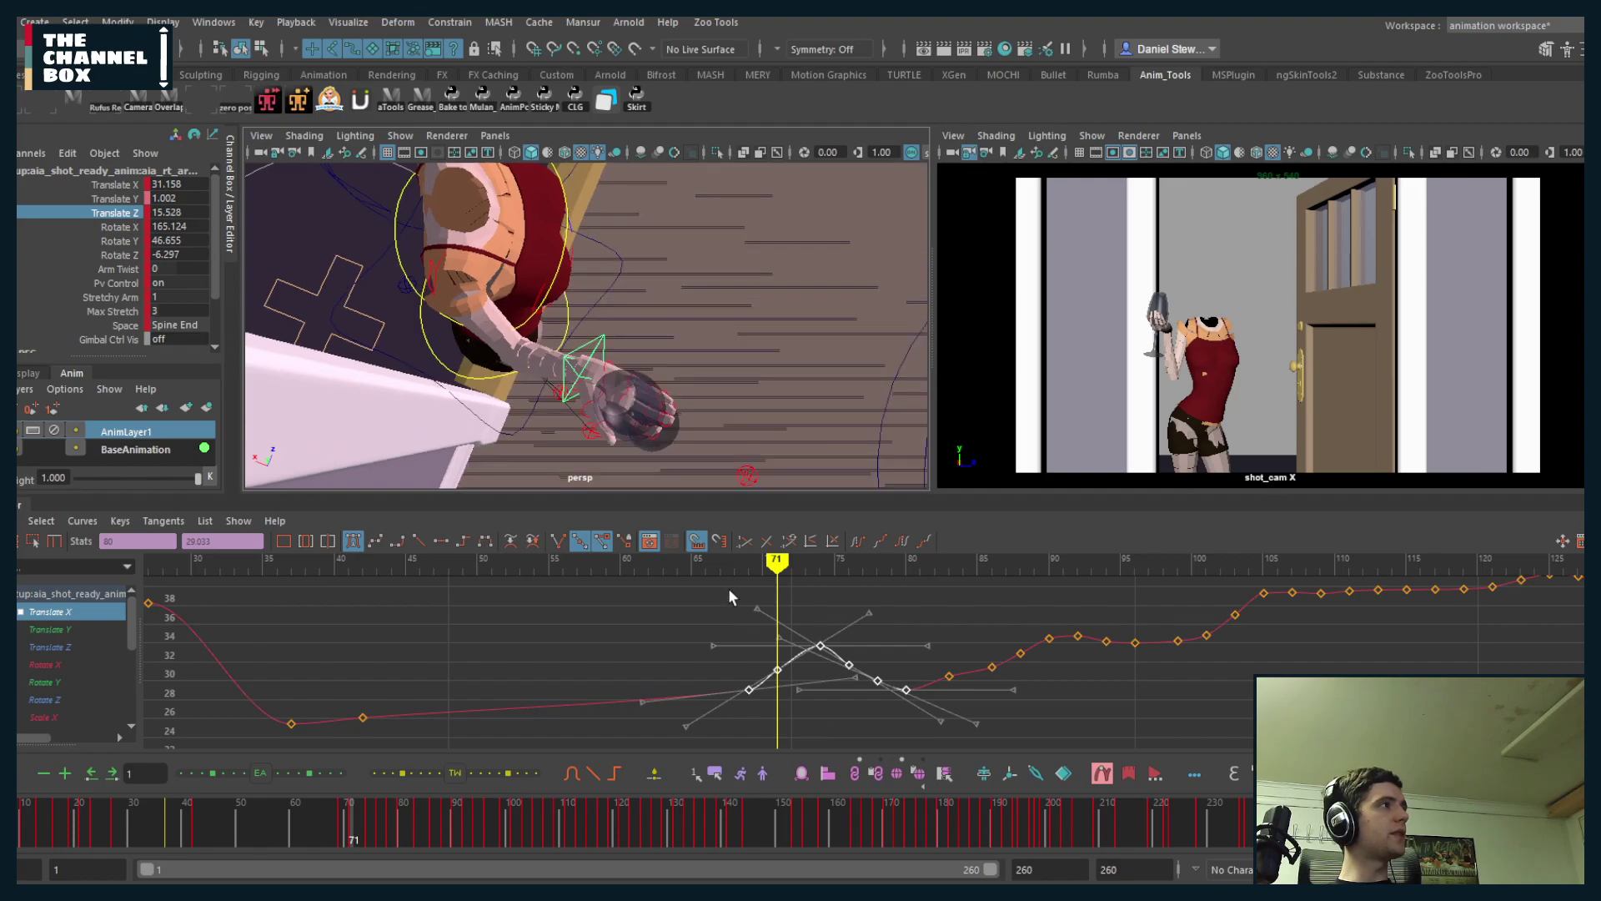
- Isolate the arm's Translate Z curve and delete its key at frame 71
mouse_move(774, 559)
mouse_down()
mouse_move(648, 560)
mouse_move(1205, 557)
mouse_up()
click(82, 647)
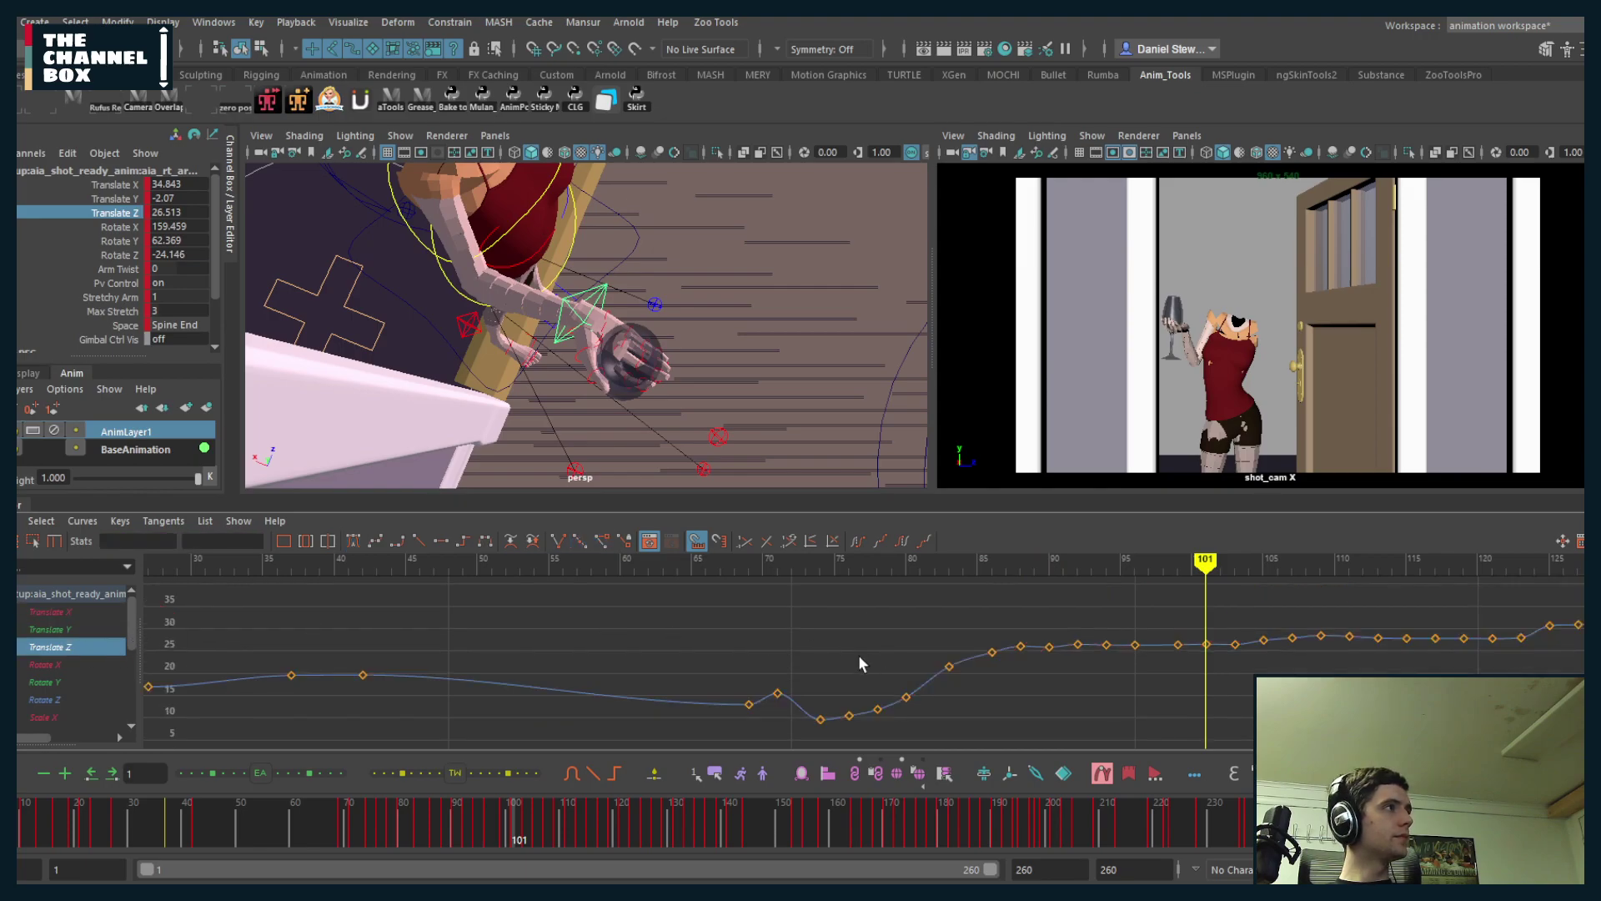
alt+middle_drag(868, 663, 845, 643)
mouse_move(731, 576)
mouse_down()
mouse_move(809, 578)
mouse_move(764, 611)
mouse_up()
drag(756, 689, 751, 691)
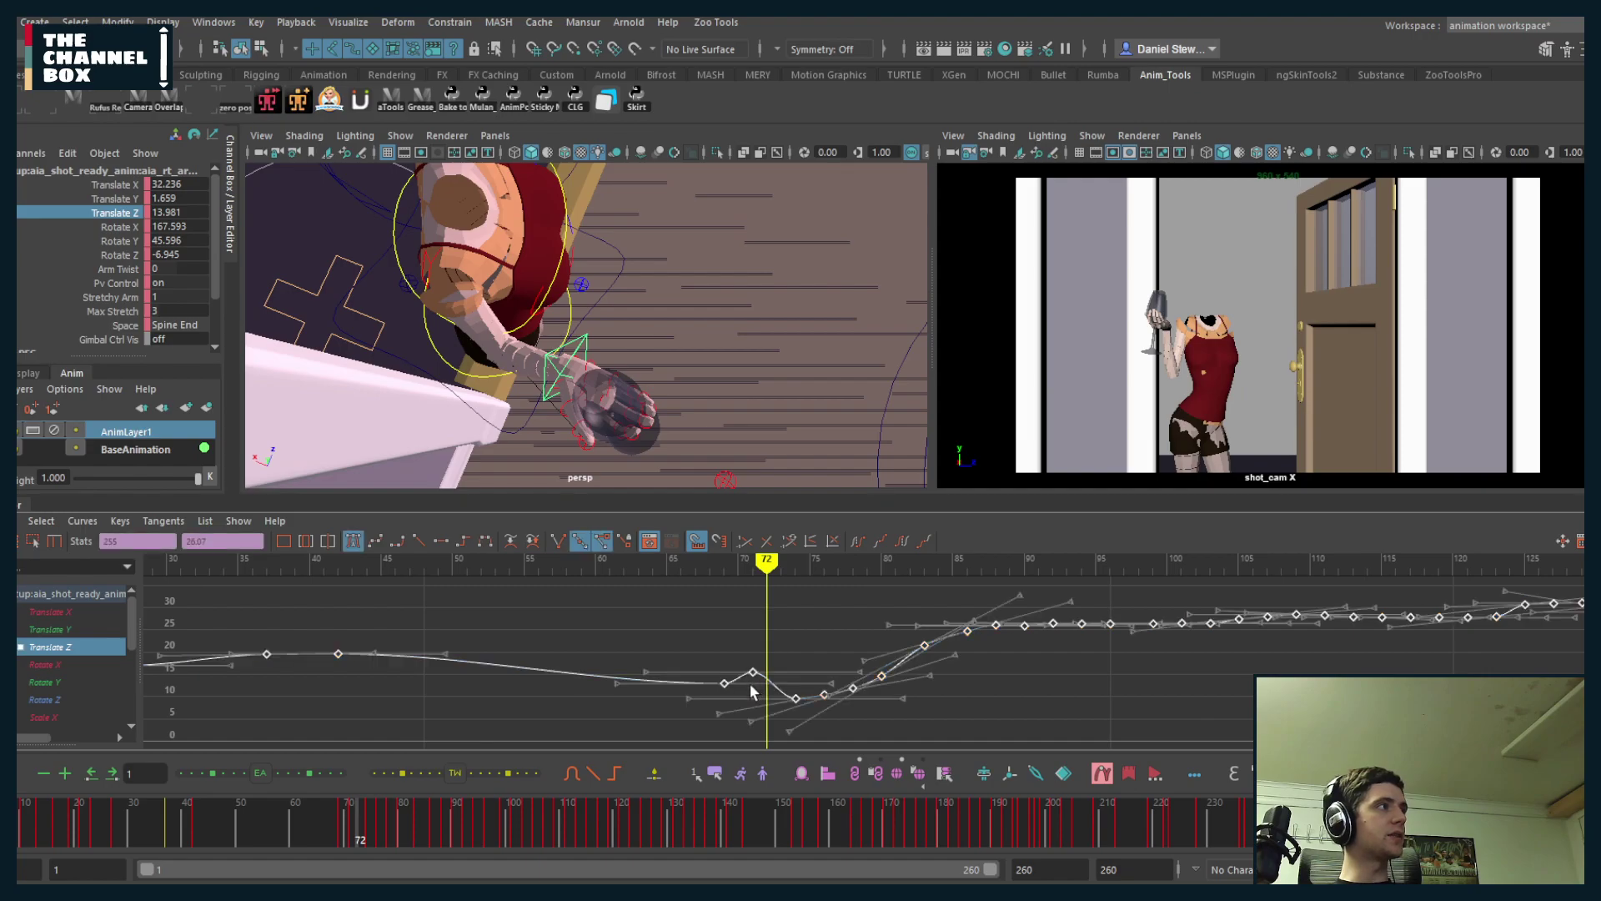
key(Delete)
- Delete the extra Translate Z keys after frame 83 and move the next key up to about frame 89
mouse_move(710, 560)
mouse_down()
mouse_move(929, 600)
mouse_move(1089, 663)
mouse_up()
key(Delete)
alt+shift+right_drag(1089, 668, 1083, 645)
alt+middle_drag(1083, 645, 1098, 709)
drag(994, 604, 1043, 668)
middle_drag(1043, 668, 1106, 630)
click(1026, 699)
- Delete the extra Translate Z keys between frames 74 and 80, and place the remaining one at frame 79, about 12
drag(926, 732, 959, 744)
key(Delete)
drag(959, 678, 995, 709)
middle_drag(994, 709, 982, 739)
click(931, 683)
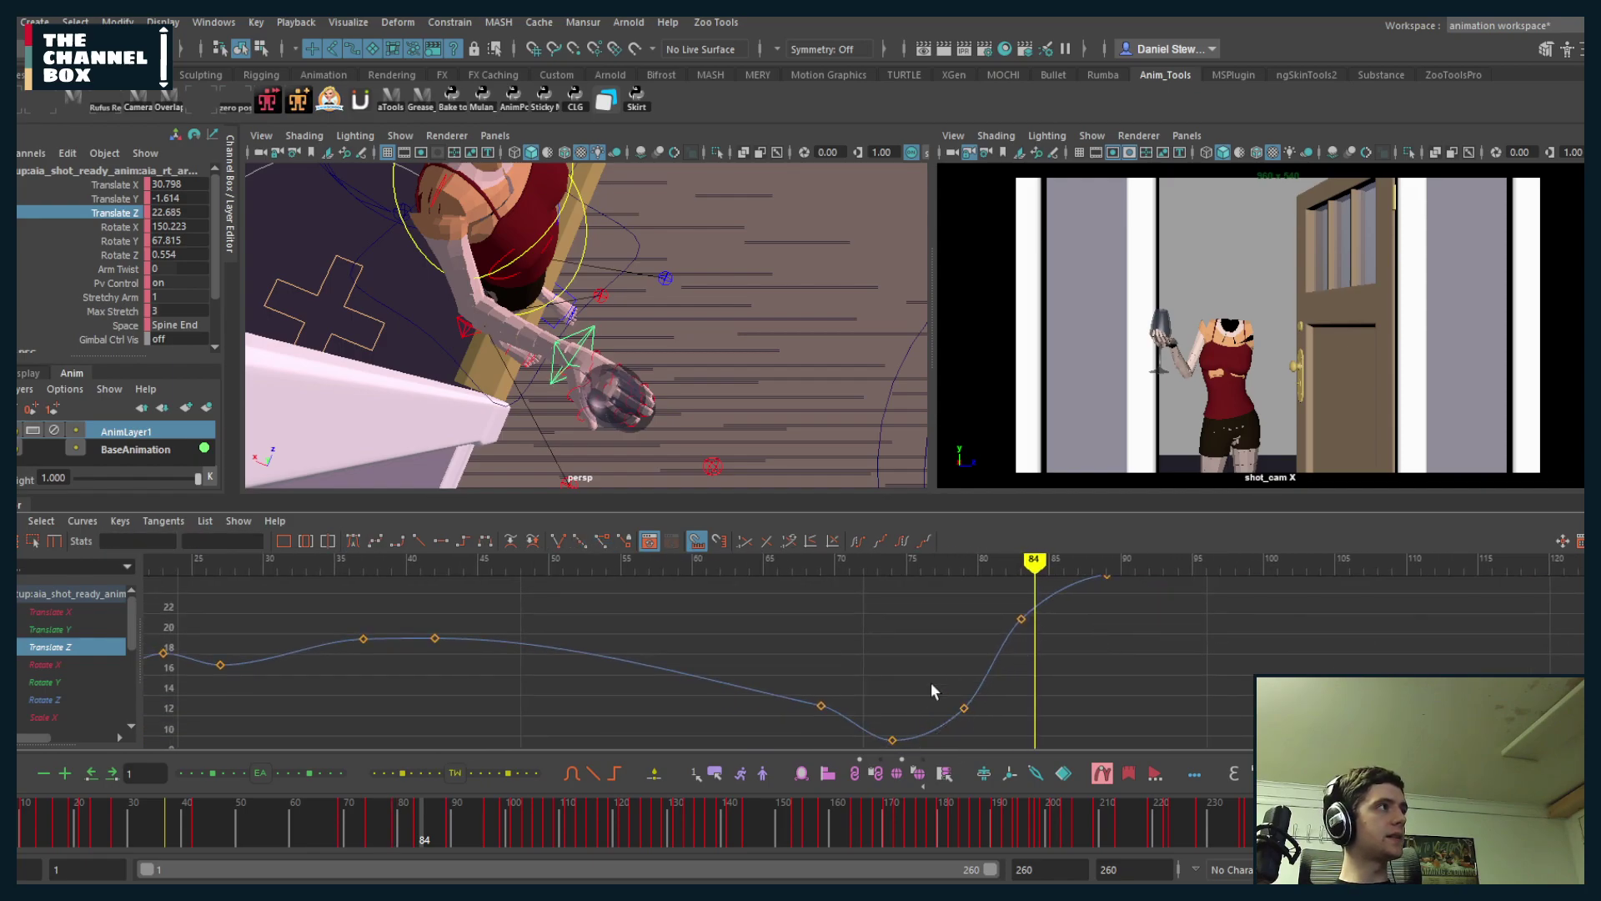
click(804, 561)
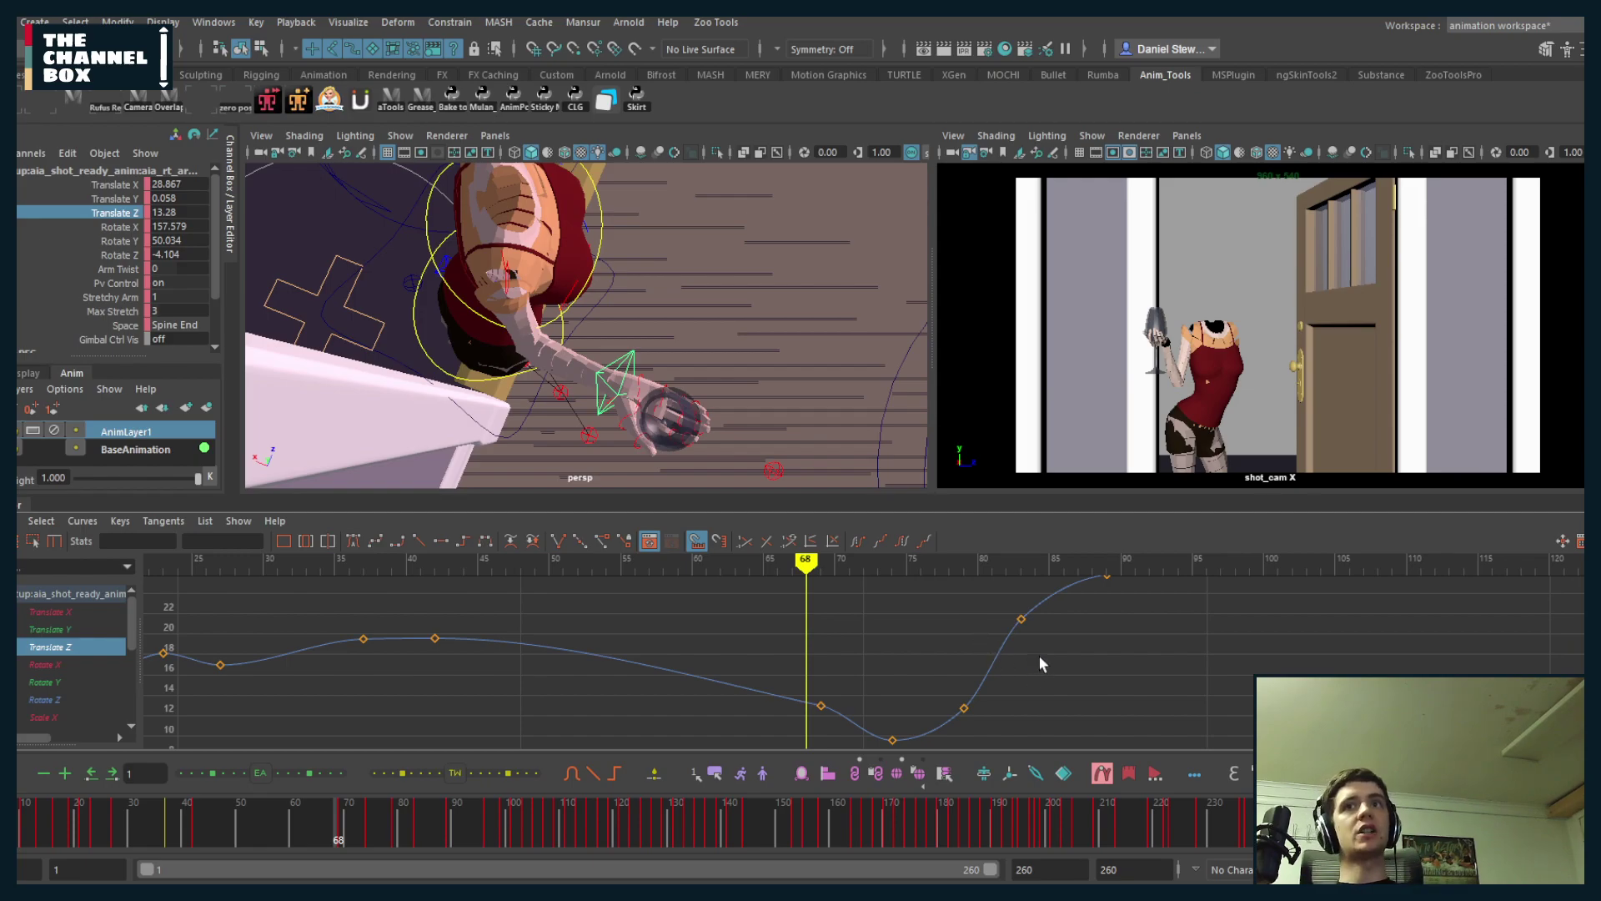
- Isolate the arm's Translate X curve, move its key at frame 69 to frame 67, and raise the key at frame 71
click(53, 609)
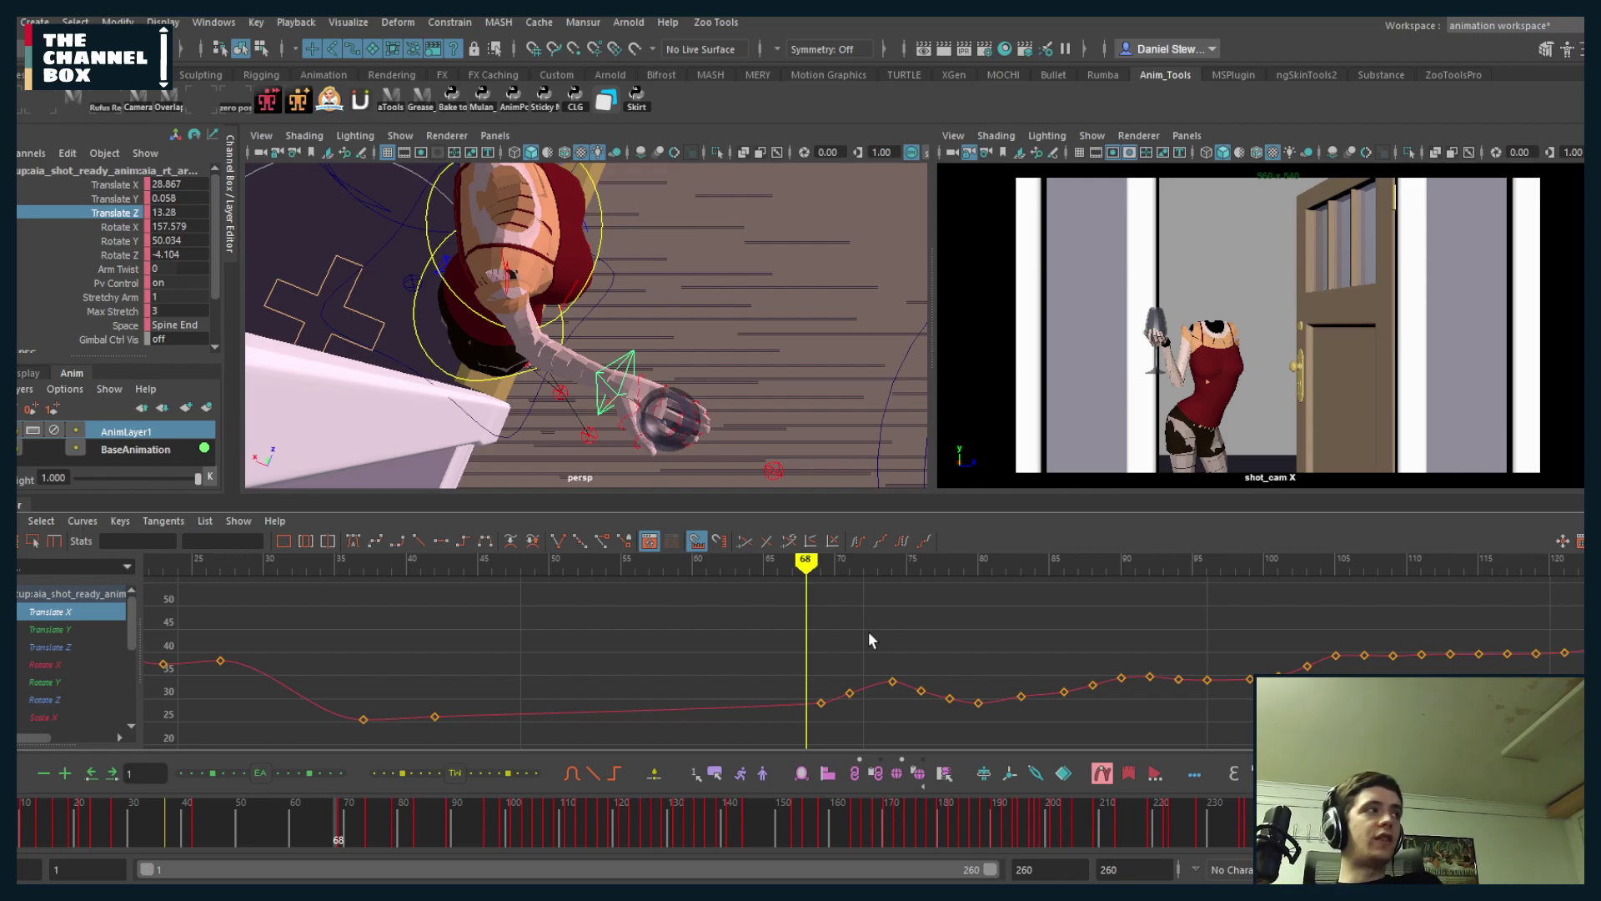
alt+middle_drag(933, 663, 931, 639)
alt+shift+right_drag(931, 639, 955, 665)
drag(1012, 658, 1023, 704)
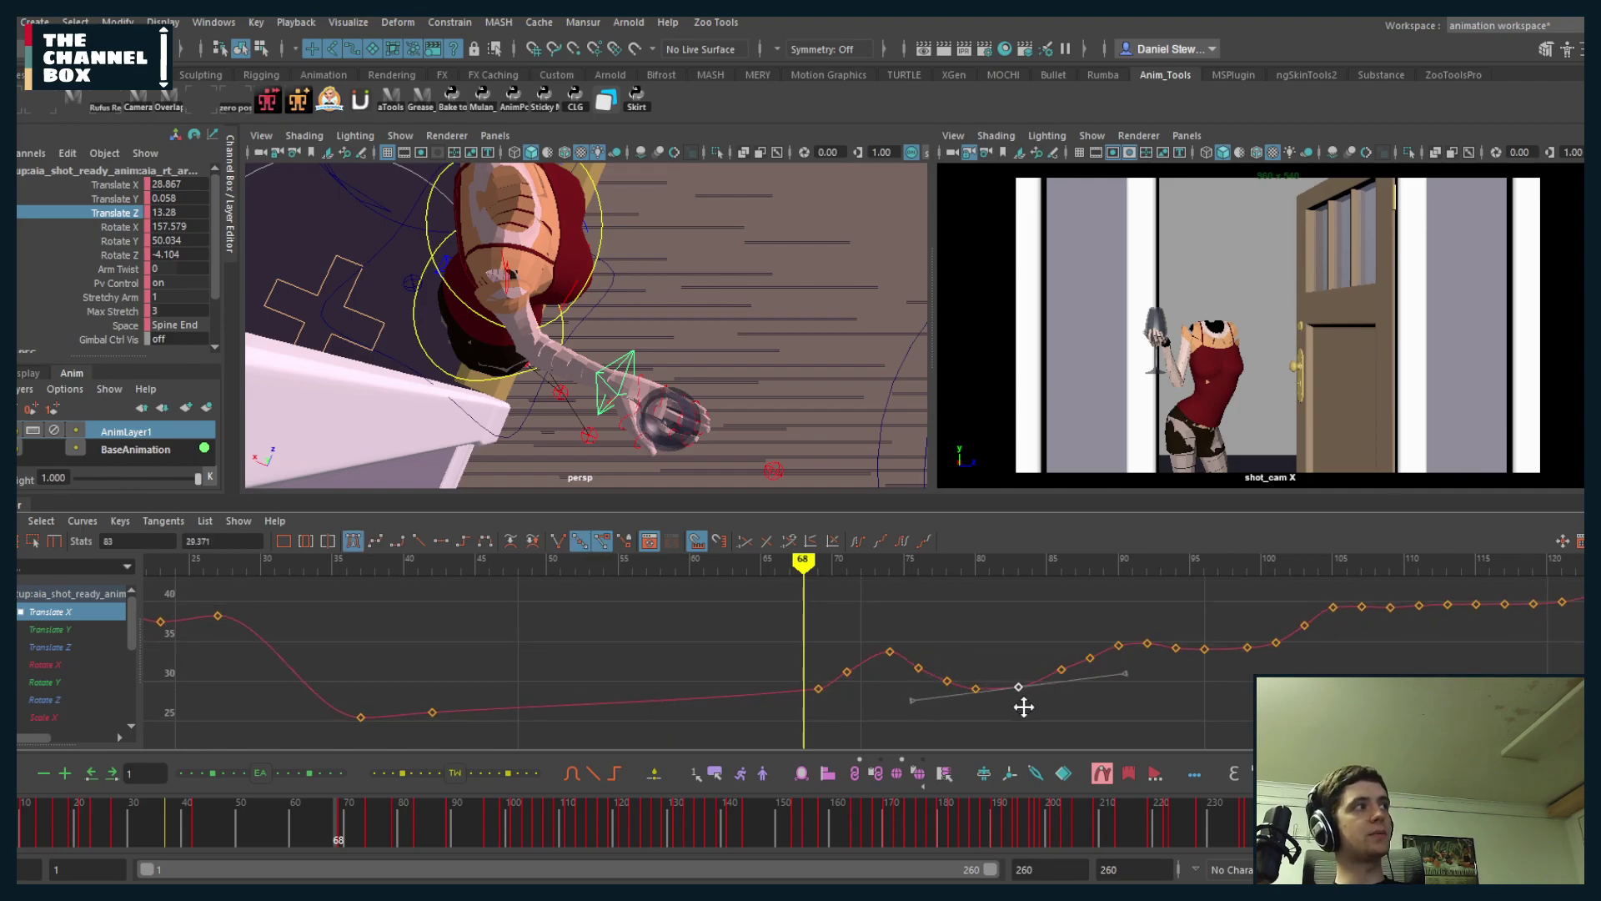
drag(838, 724, 837, 724)
middle_drag(825, 718, 801, 724)
drag(832, 648, 869, 699)
middle_drag(871, 699, 871, 693)
click(871, 692)
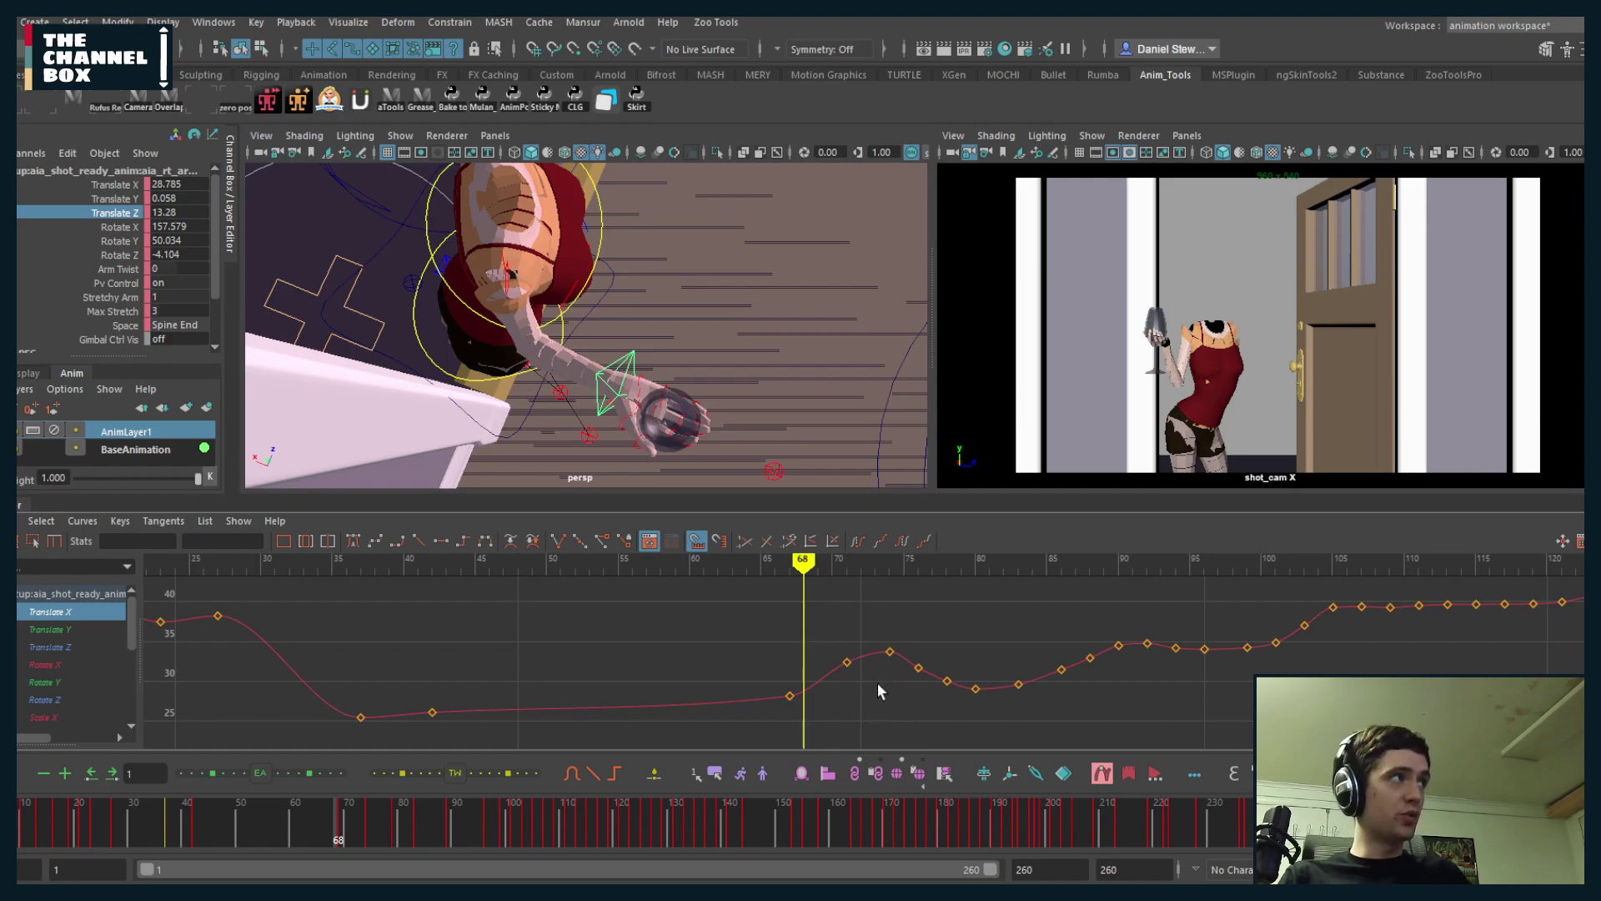
- Delete the Translate X keys at frames 76 and 94, and nudge the key at frame 96 slightly lower
scroll(903, 667, up, 3)
drag(946, 647, 983, 699)
key(Delete)
middle_drag(983, 698, 983, 701)
click(1056, 701)
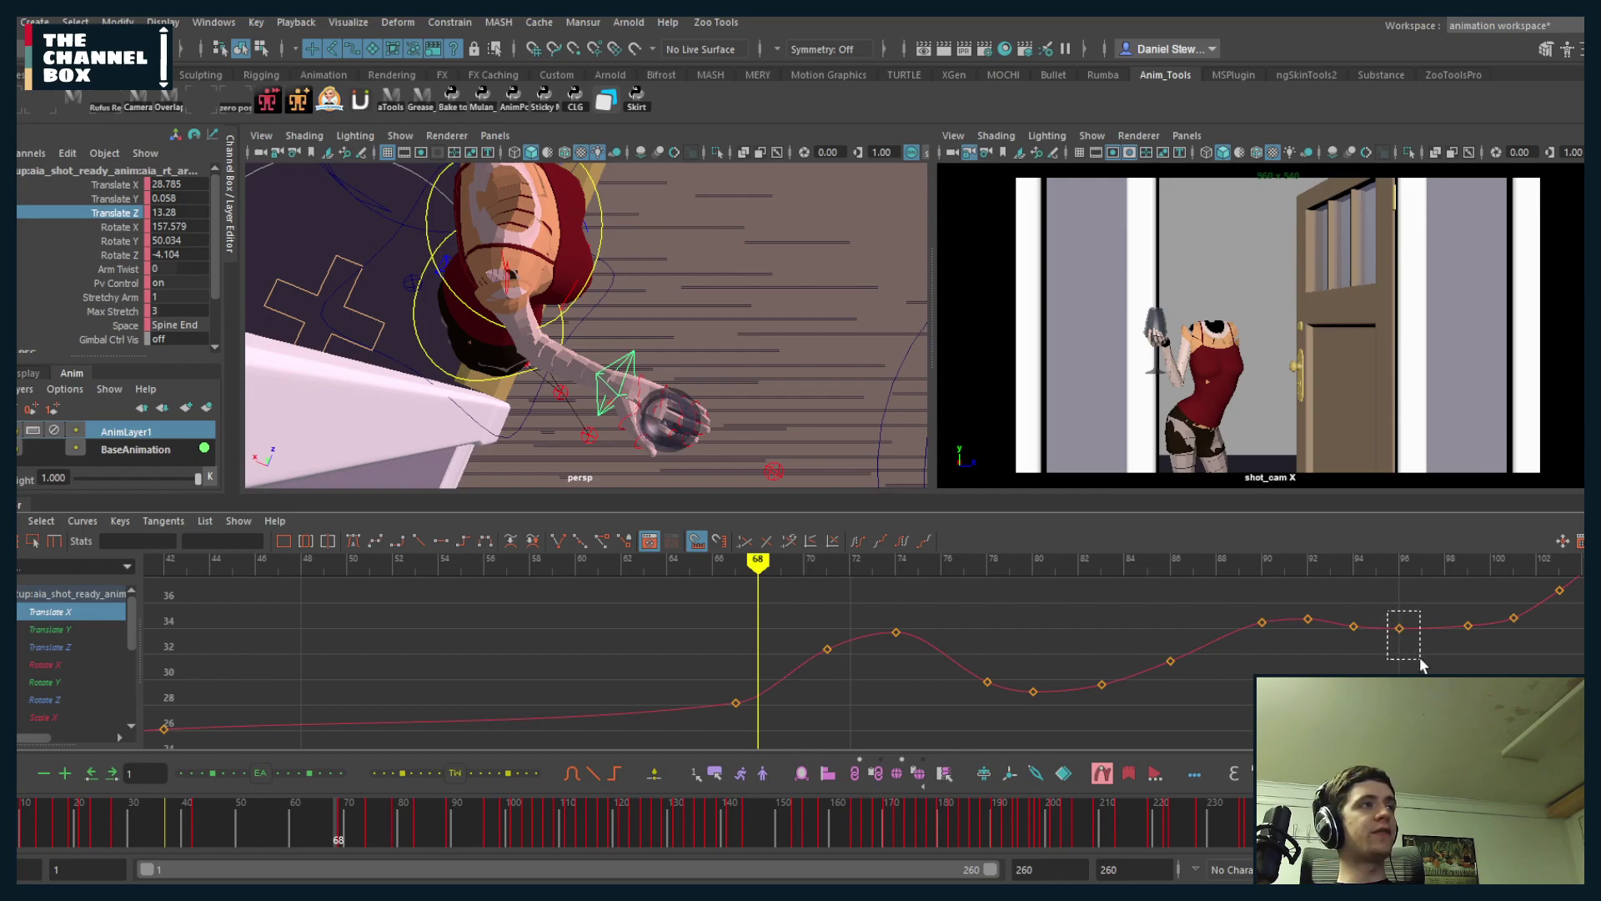
drag(1418, 658, 1417, 660)
middle_drag(1415, 660, 1415, 664)
drag(1370, 611, 1349, 645)
key(Delete)
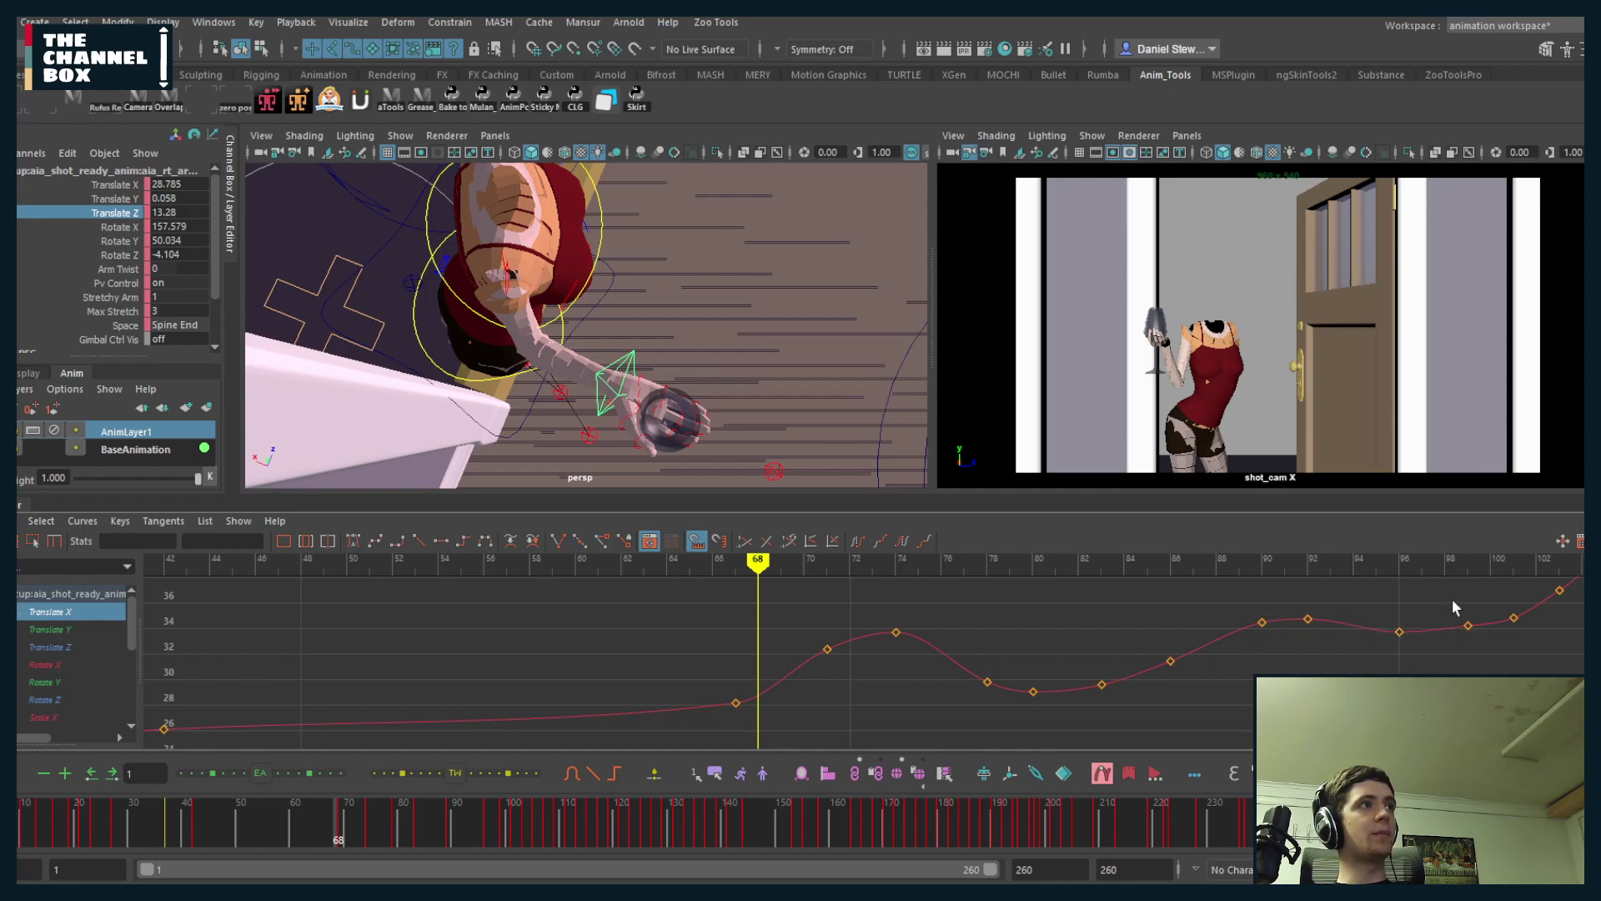
click(1470, 629)
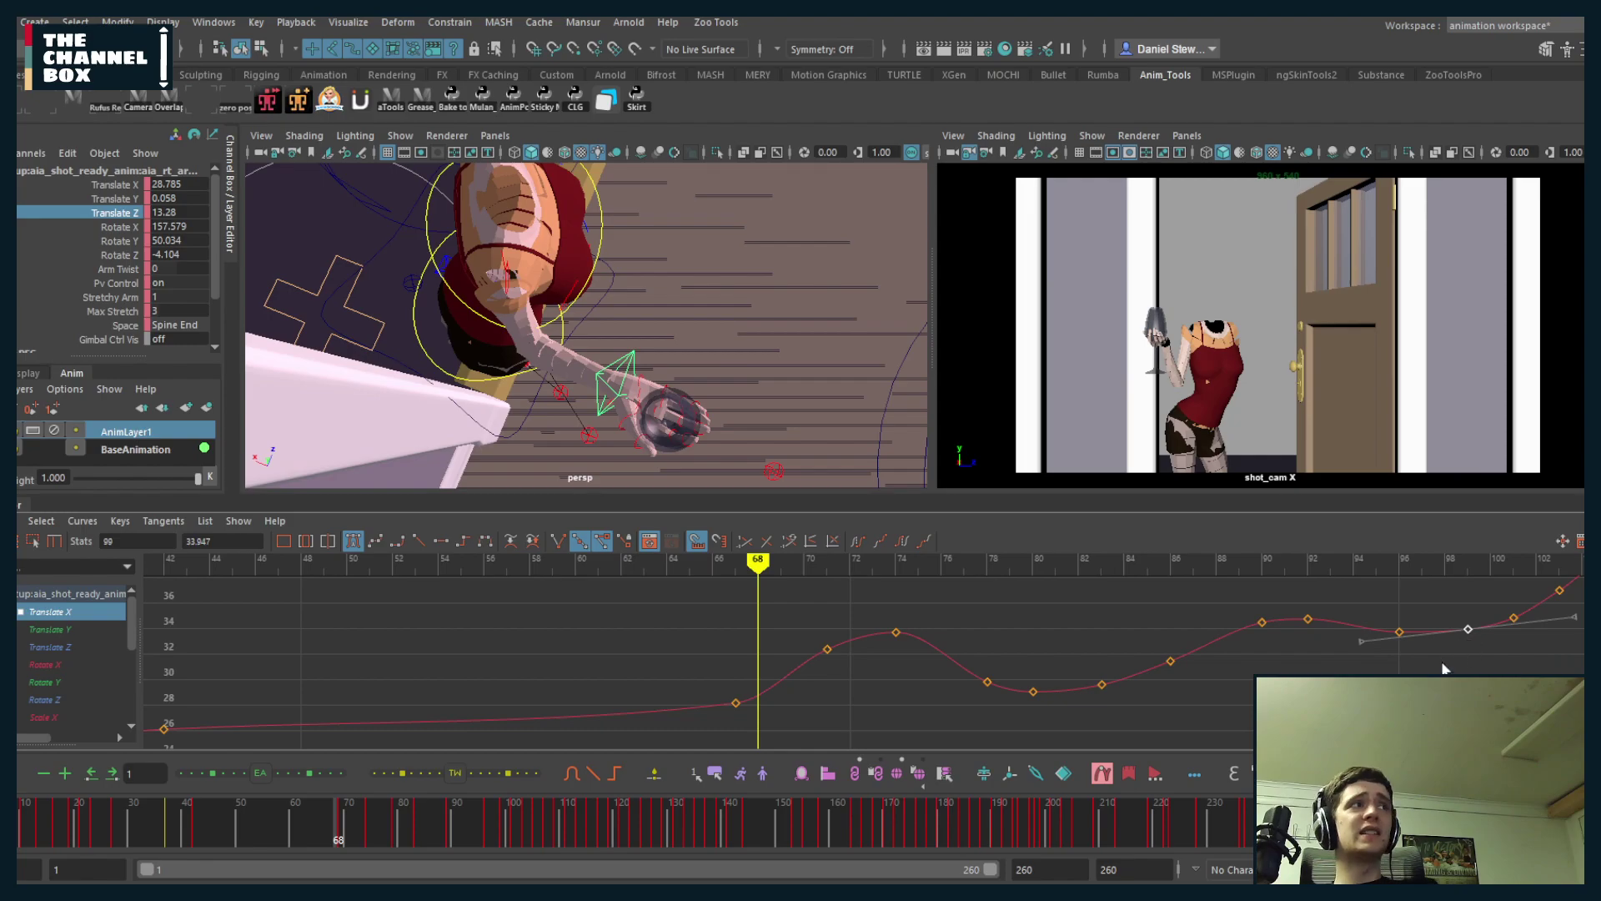
click(1082, 614)
- Play the shot repeatedly from around frame 65 to check how the arm moves after the Translate X cleanup
key(alt+v)
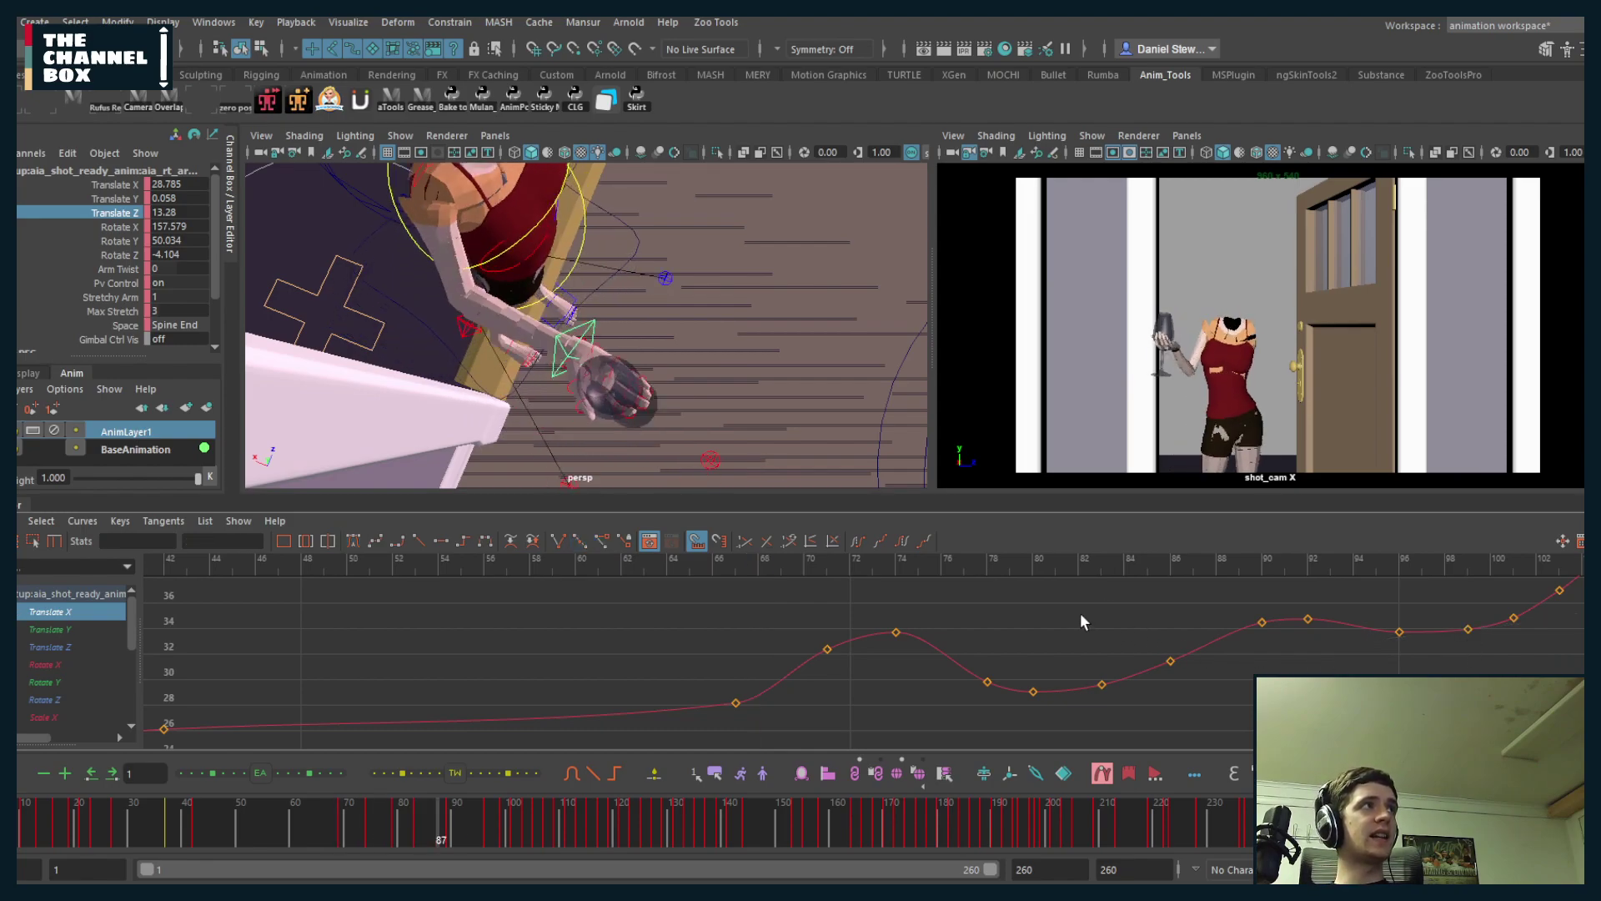
key(alt+v)
click(712, 562)
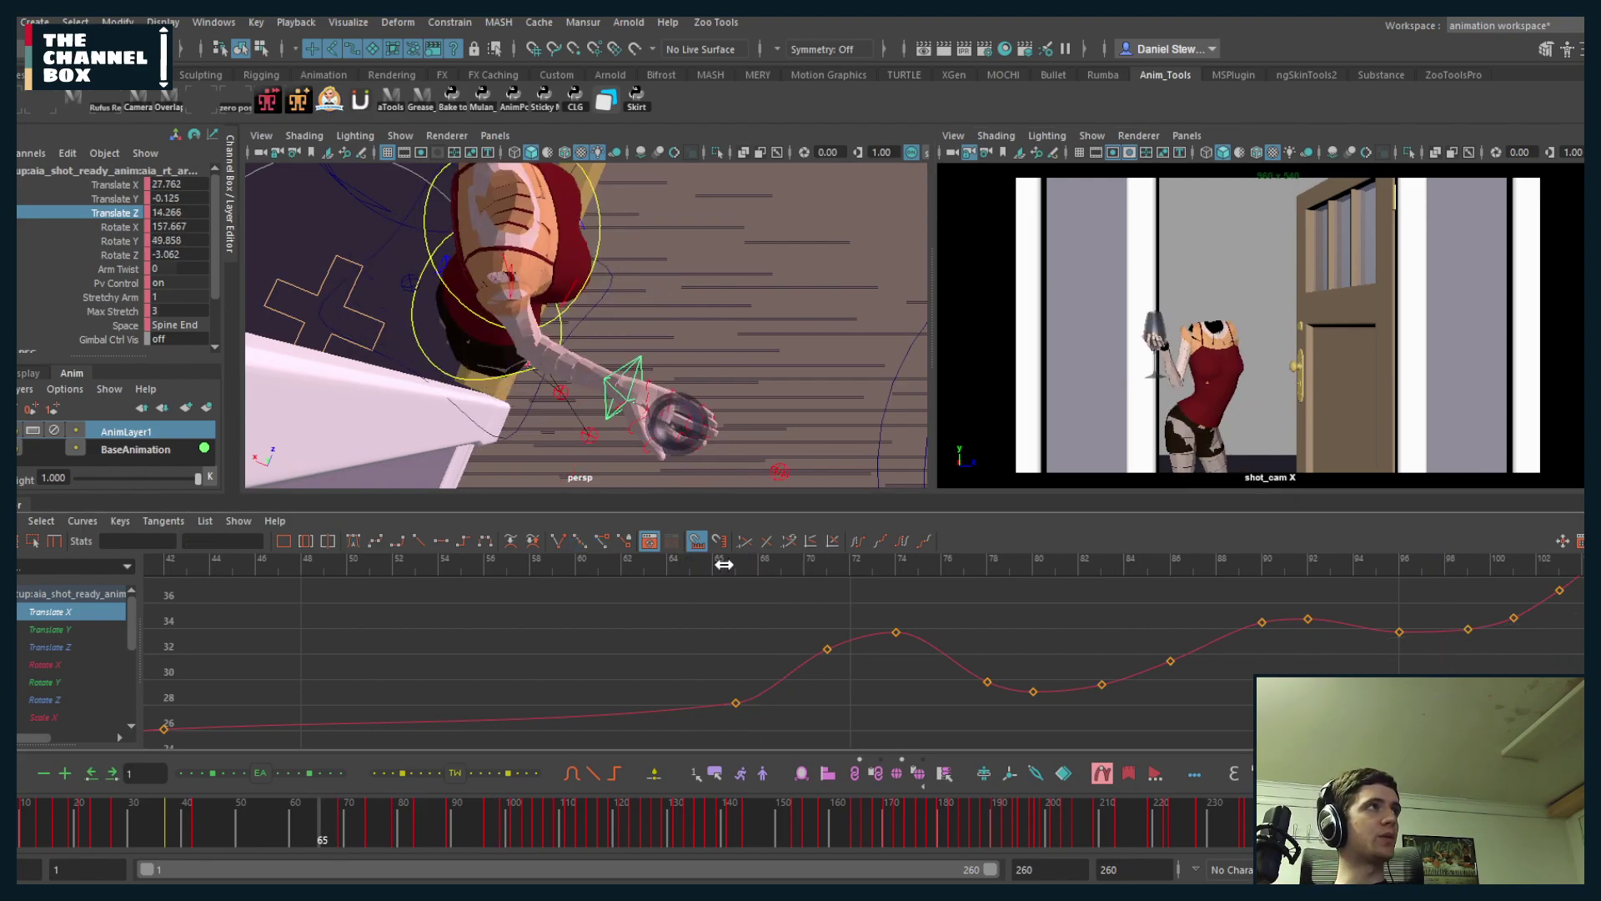
key(alt+v)
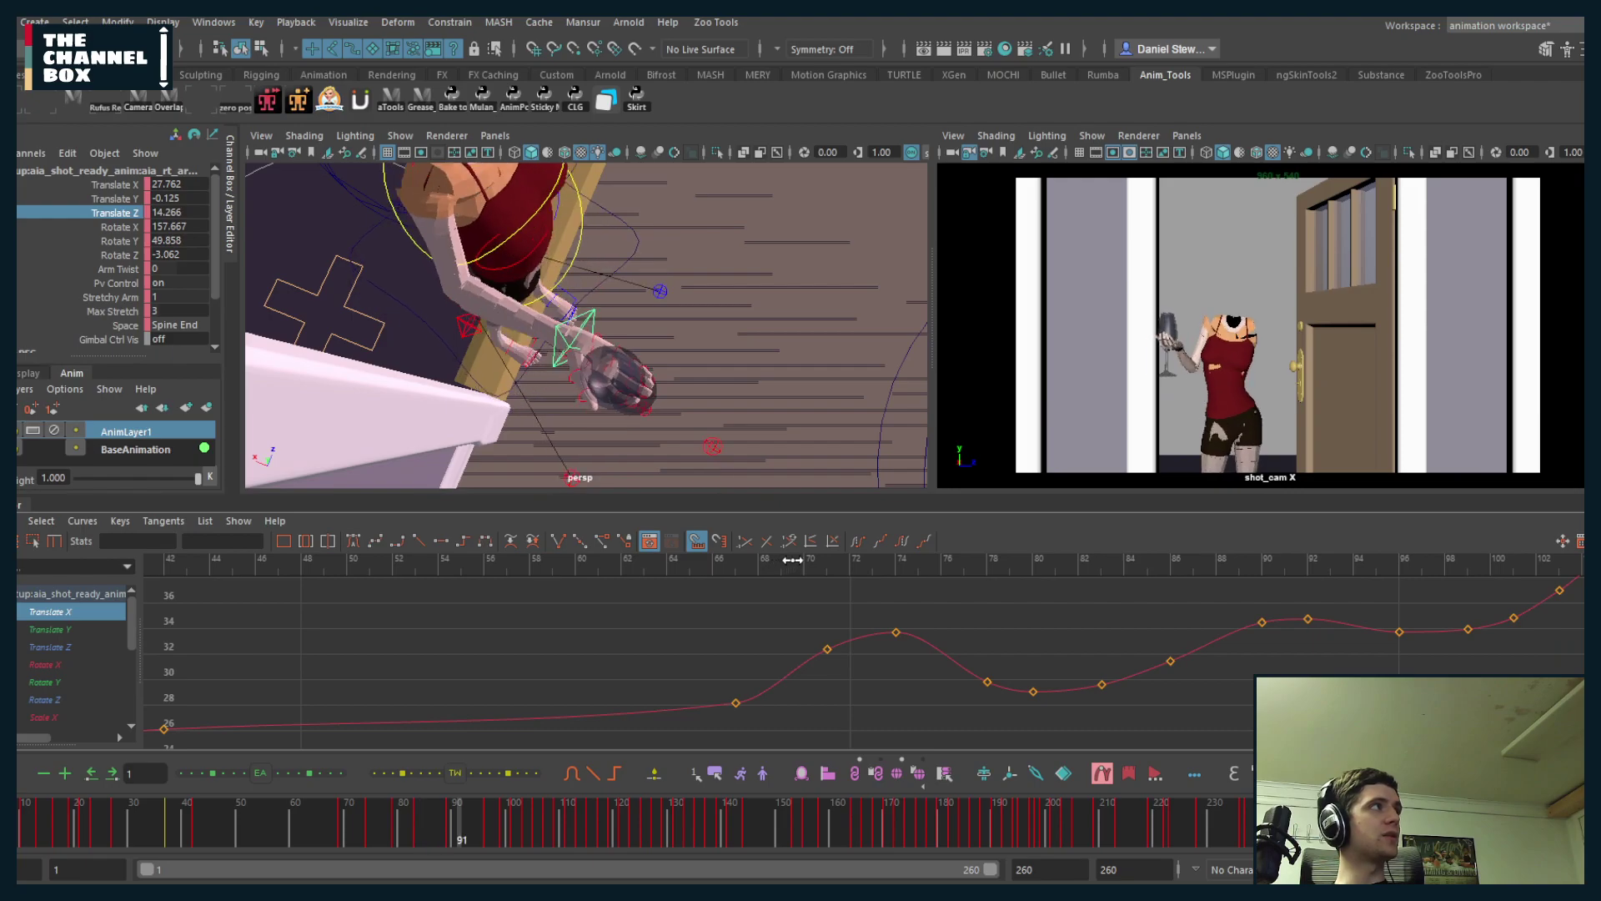
key(alt+v)
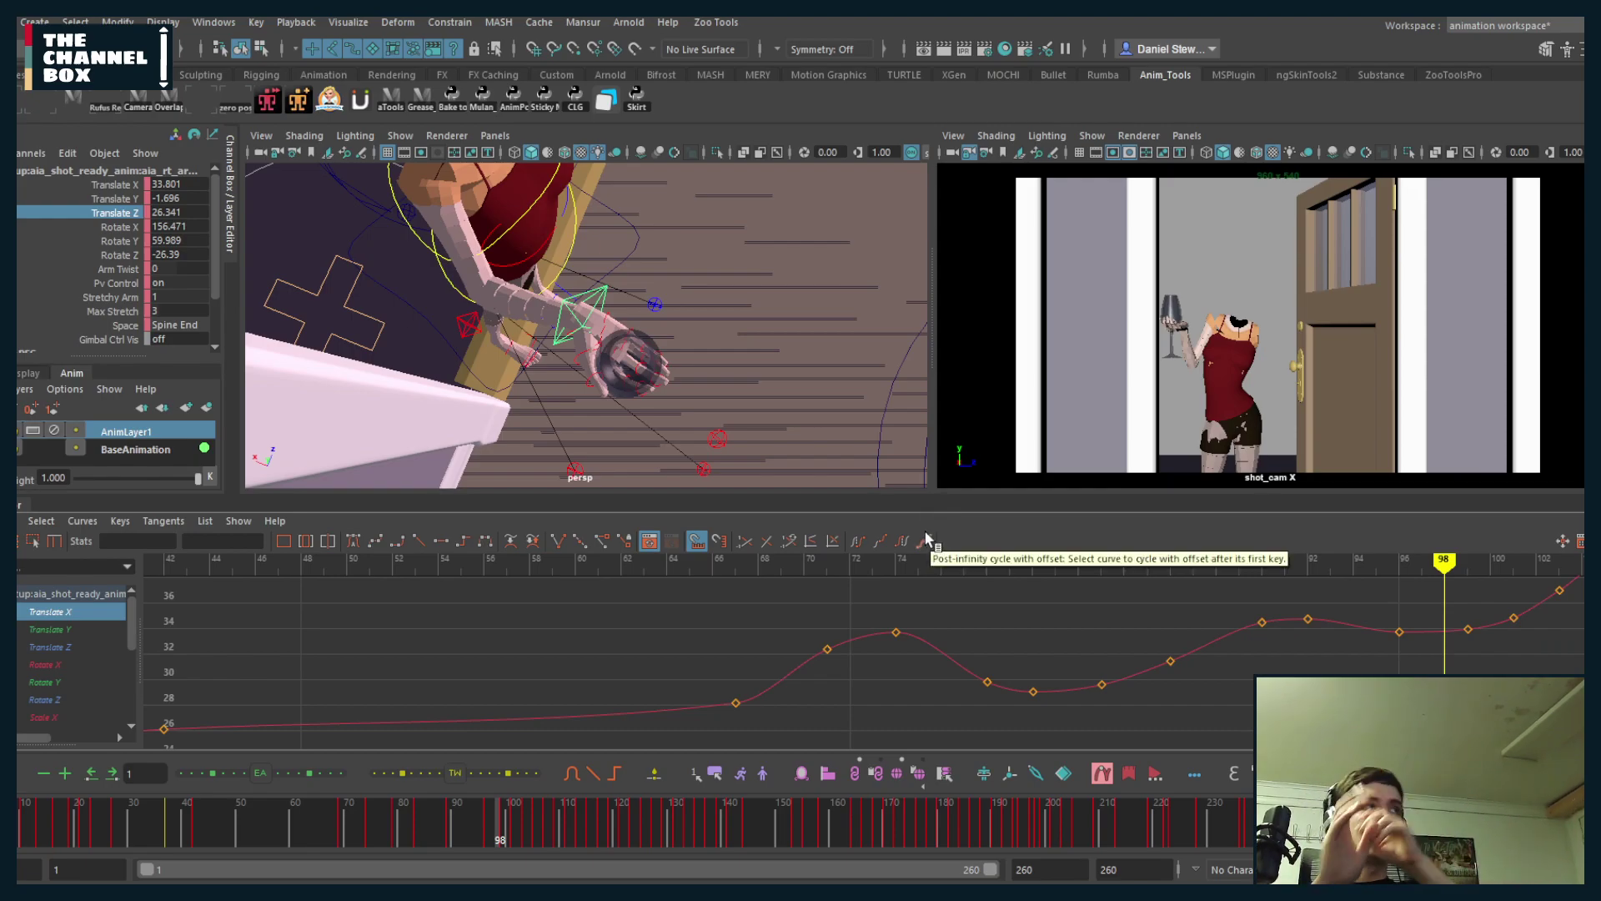
drag(790, 568, 719, 569)
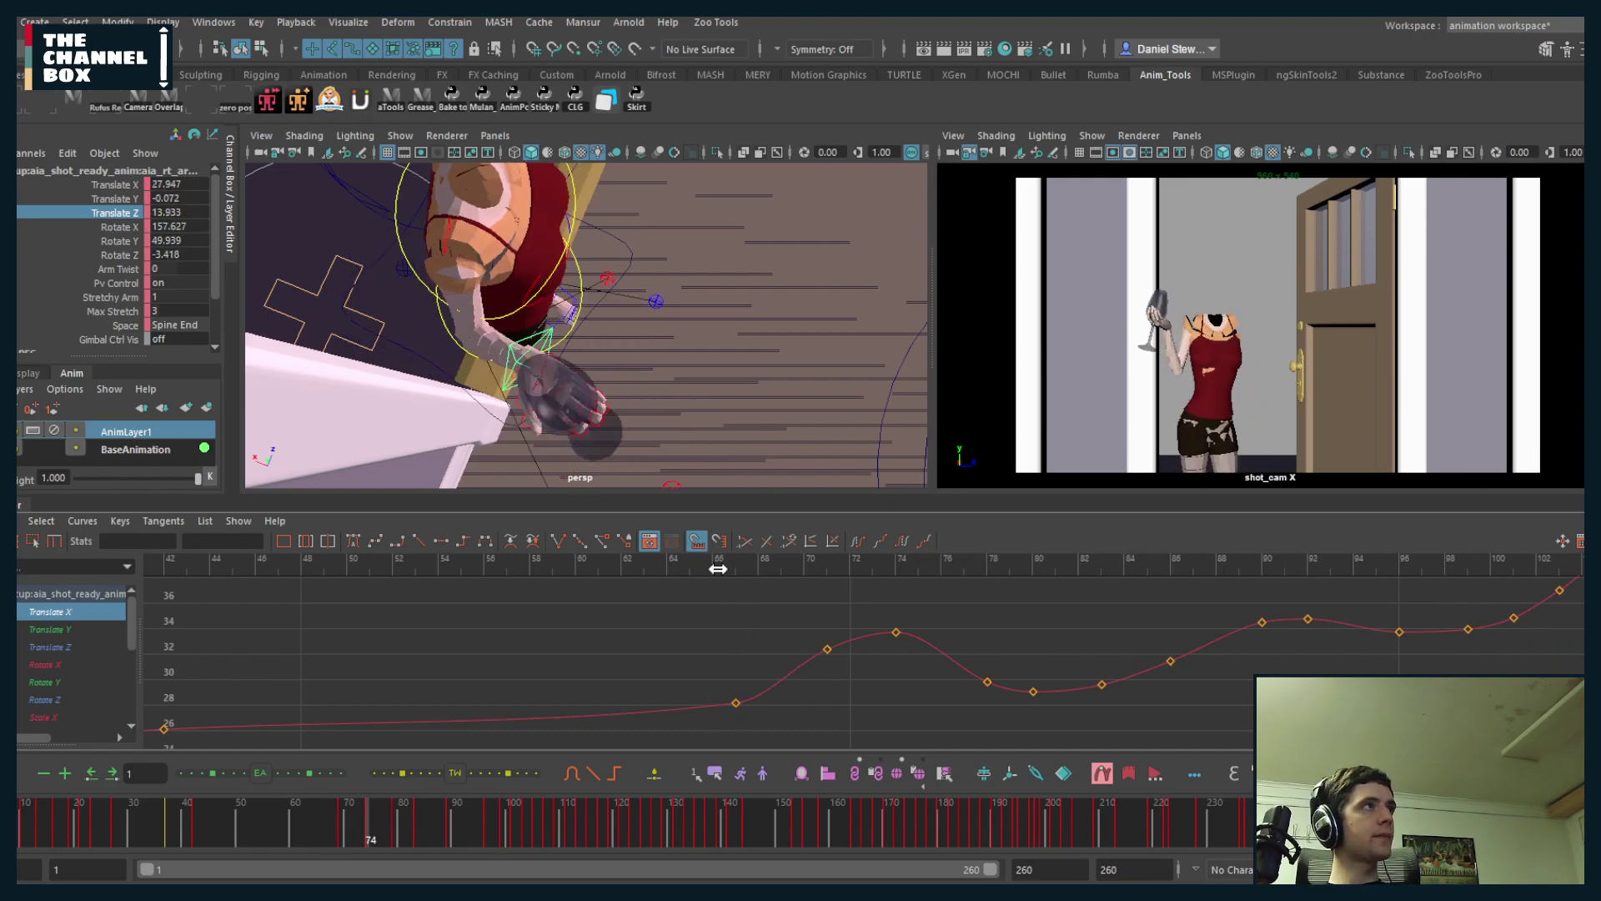
key(alt+v)
- Play the shot from an earlier frame and again from around frame 152 to review the rest of the arm's motion
scroll(1340, 621, down, 3)
scroll(1340, 624, up, 3)
drag(839, 574, 158, 568)
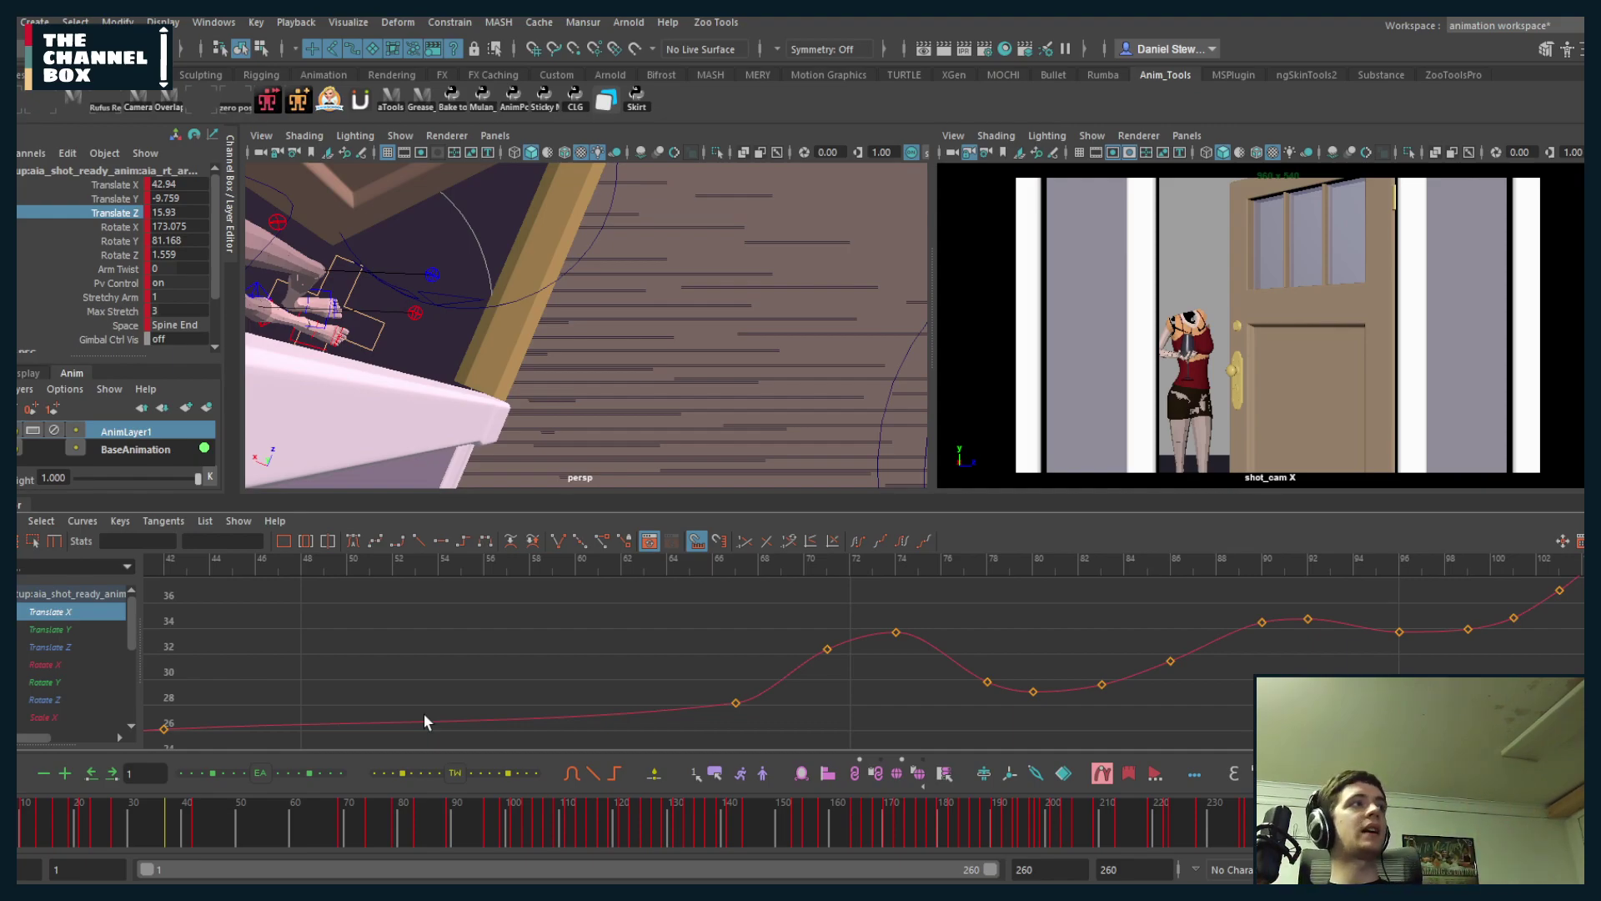
key(alt+v)
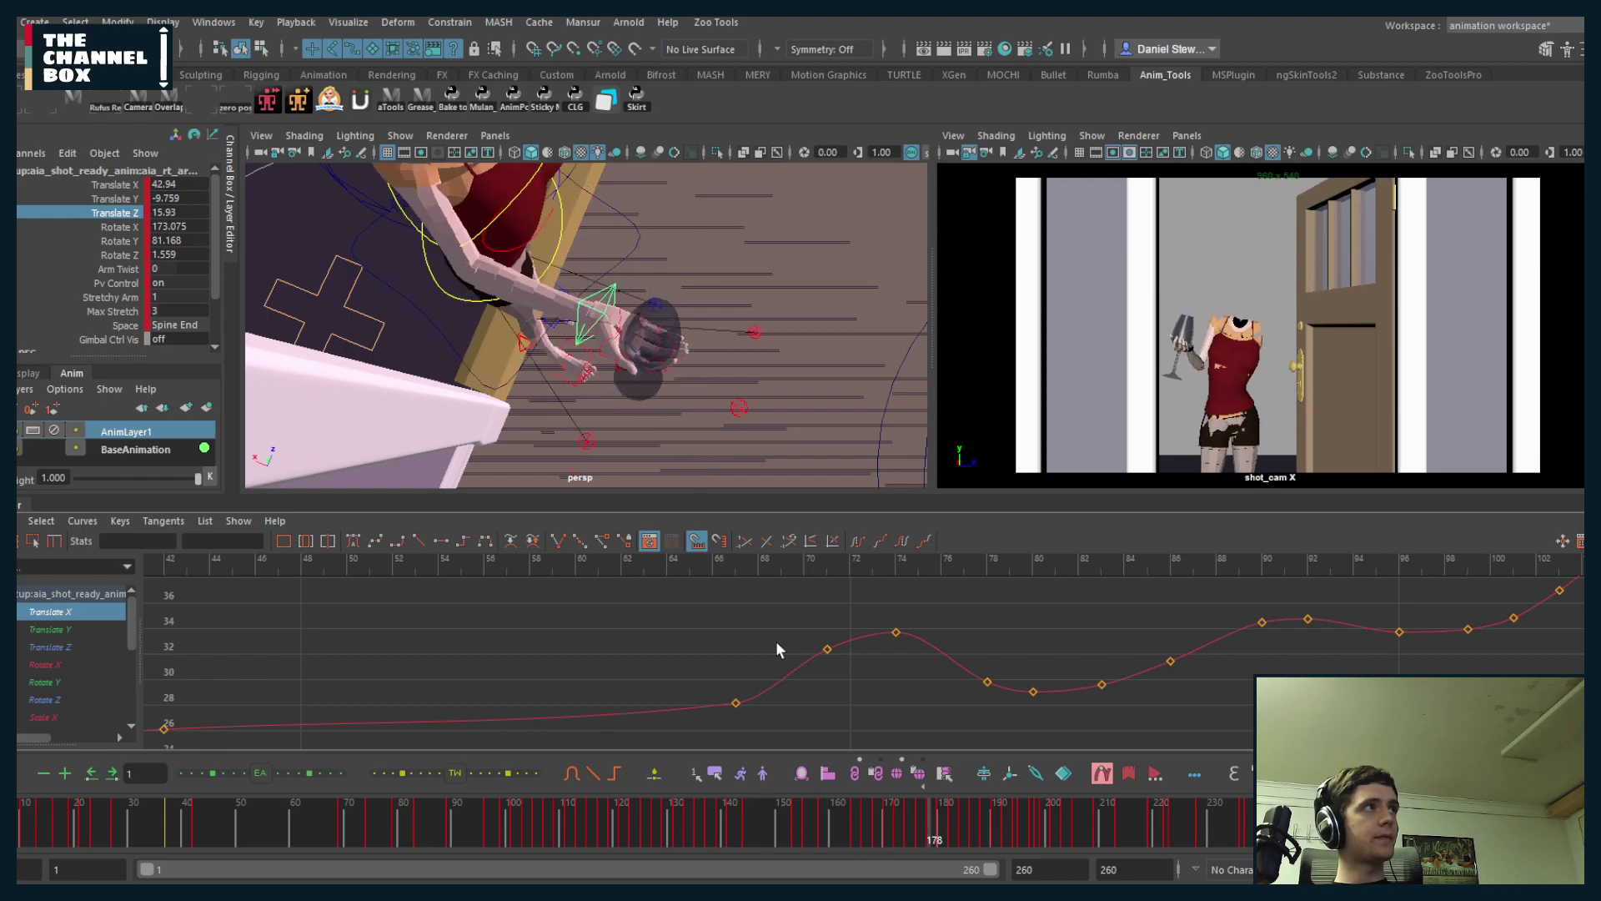
click(793, 814)
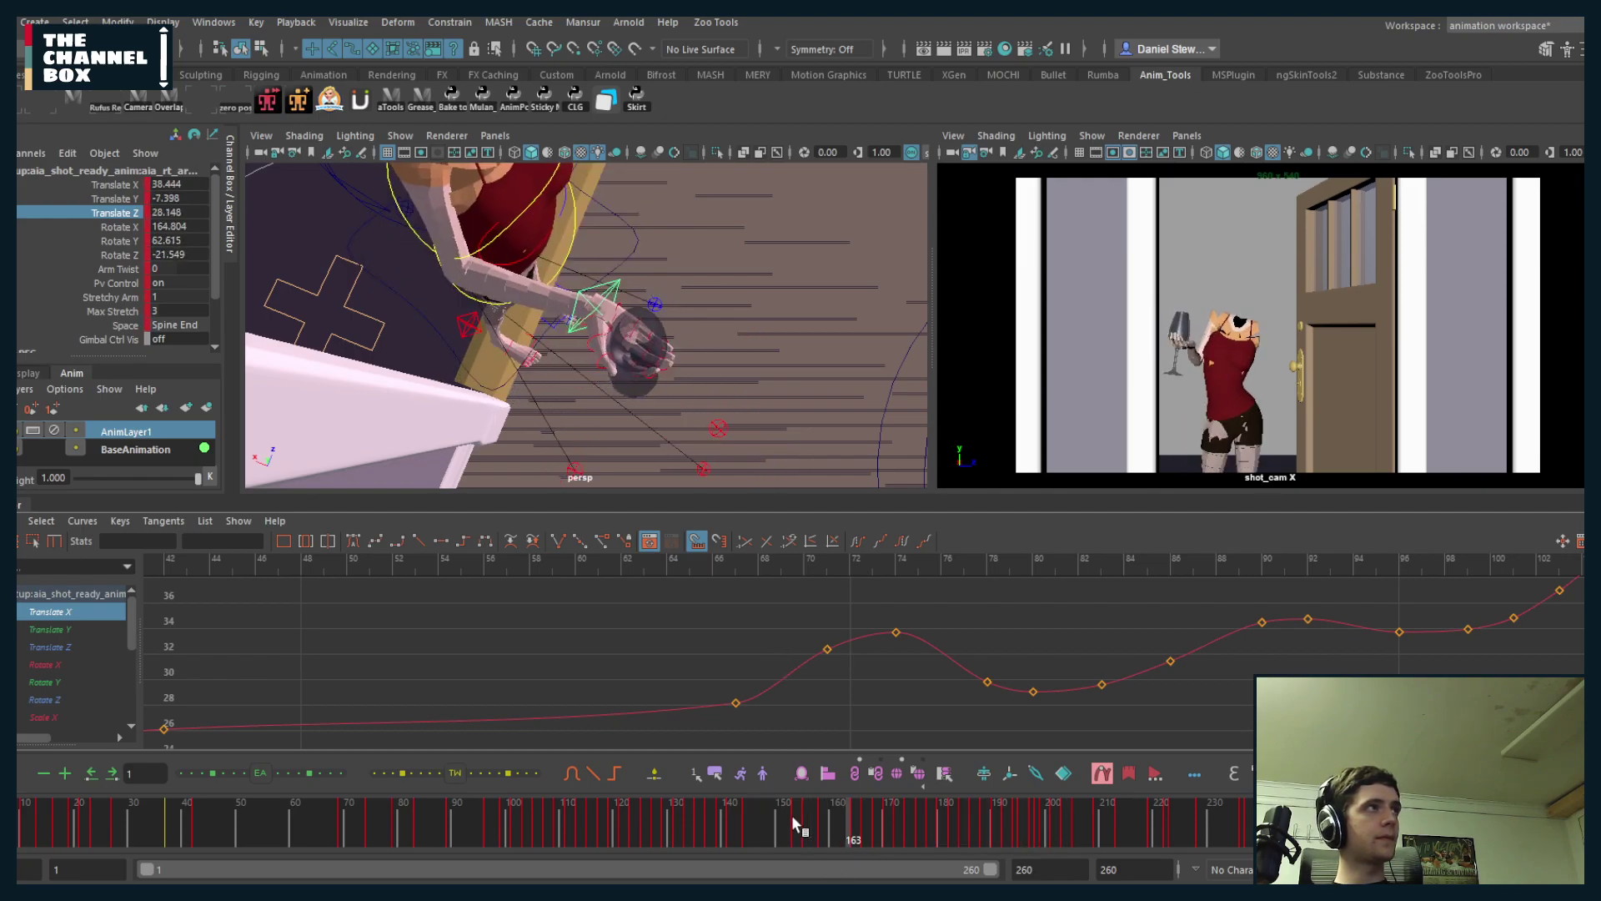
click(792, 814)
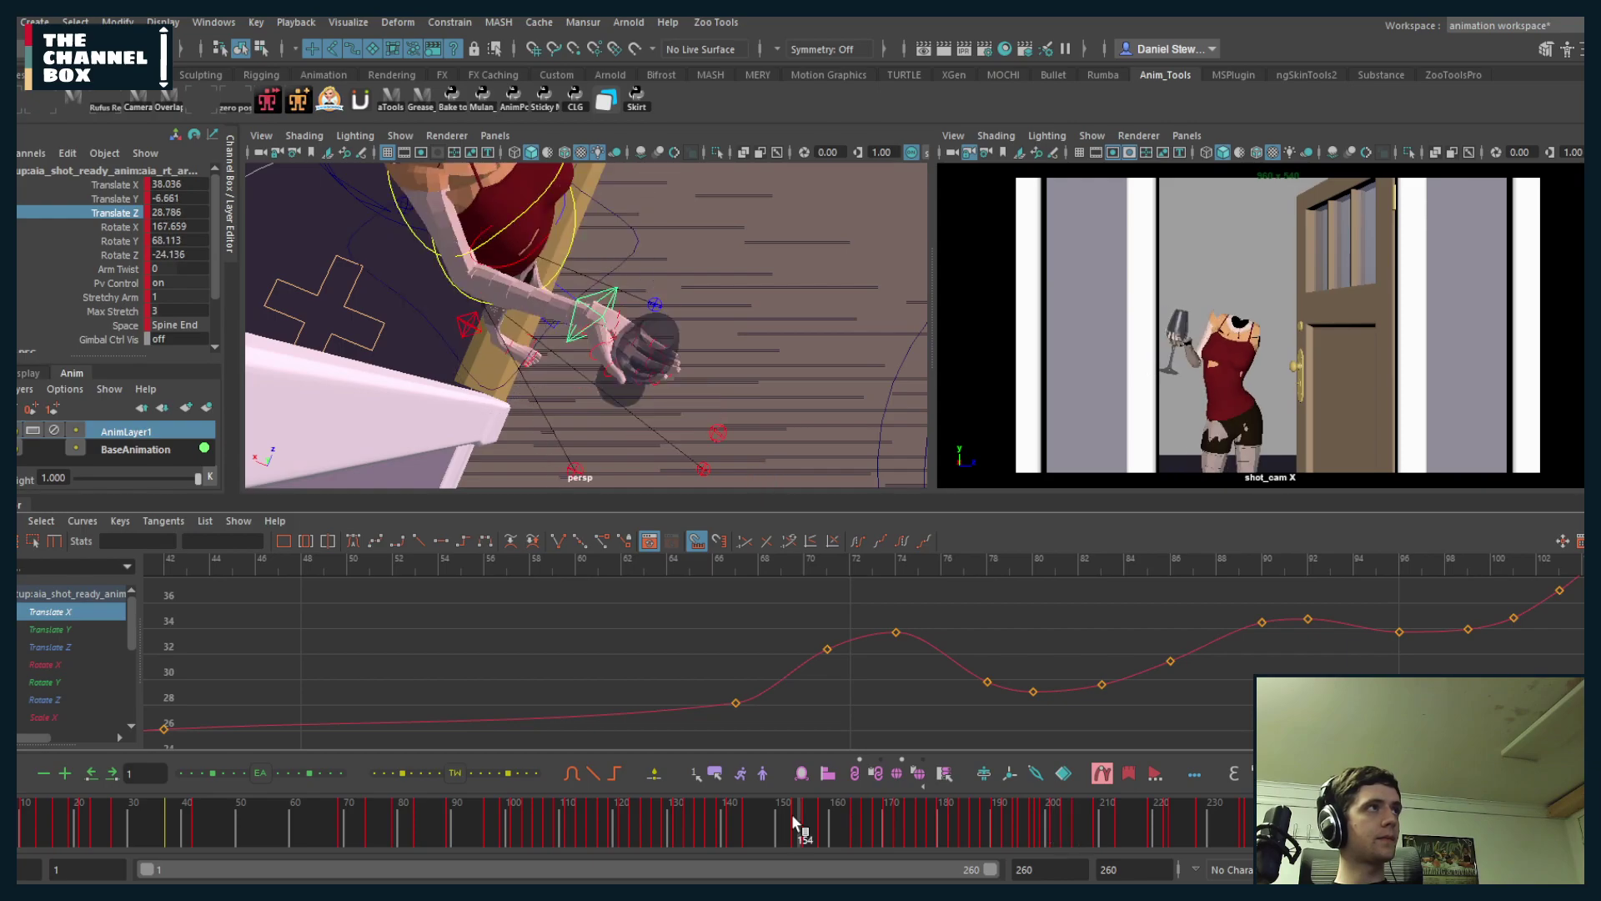
click(792, 813)
- Select the spine control at frame 174, isolate its Translate Y curve, and scrub the frames around it from a front view
drag(843, 818, 910, 805)
alt+drag(680, 450, 653, 403)
click(734, 301)
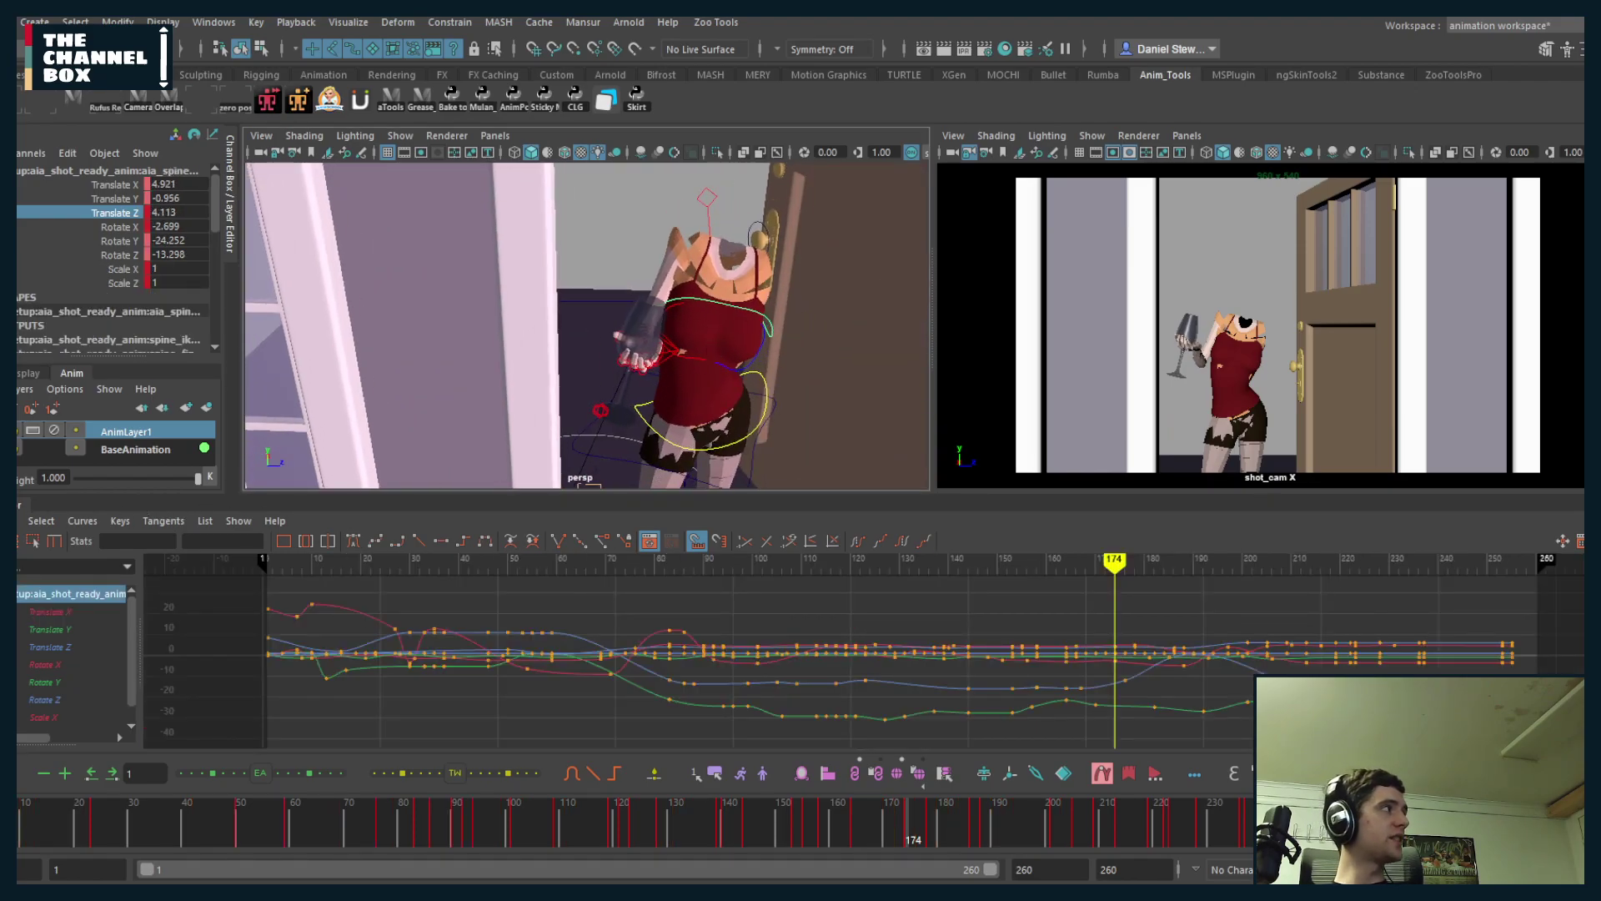
click(45, 629)
mouse_move(1068, 552)
mouse_down()
mouse_move(1115, 568)
mouse_move(1065, 568)
mouse_move(1159, 567)
mouse_move(1102, 559)
mouse_move(1151, 558)
mouse_move(1117, 559)
mouse_up()
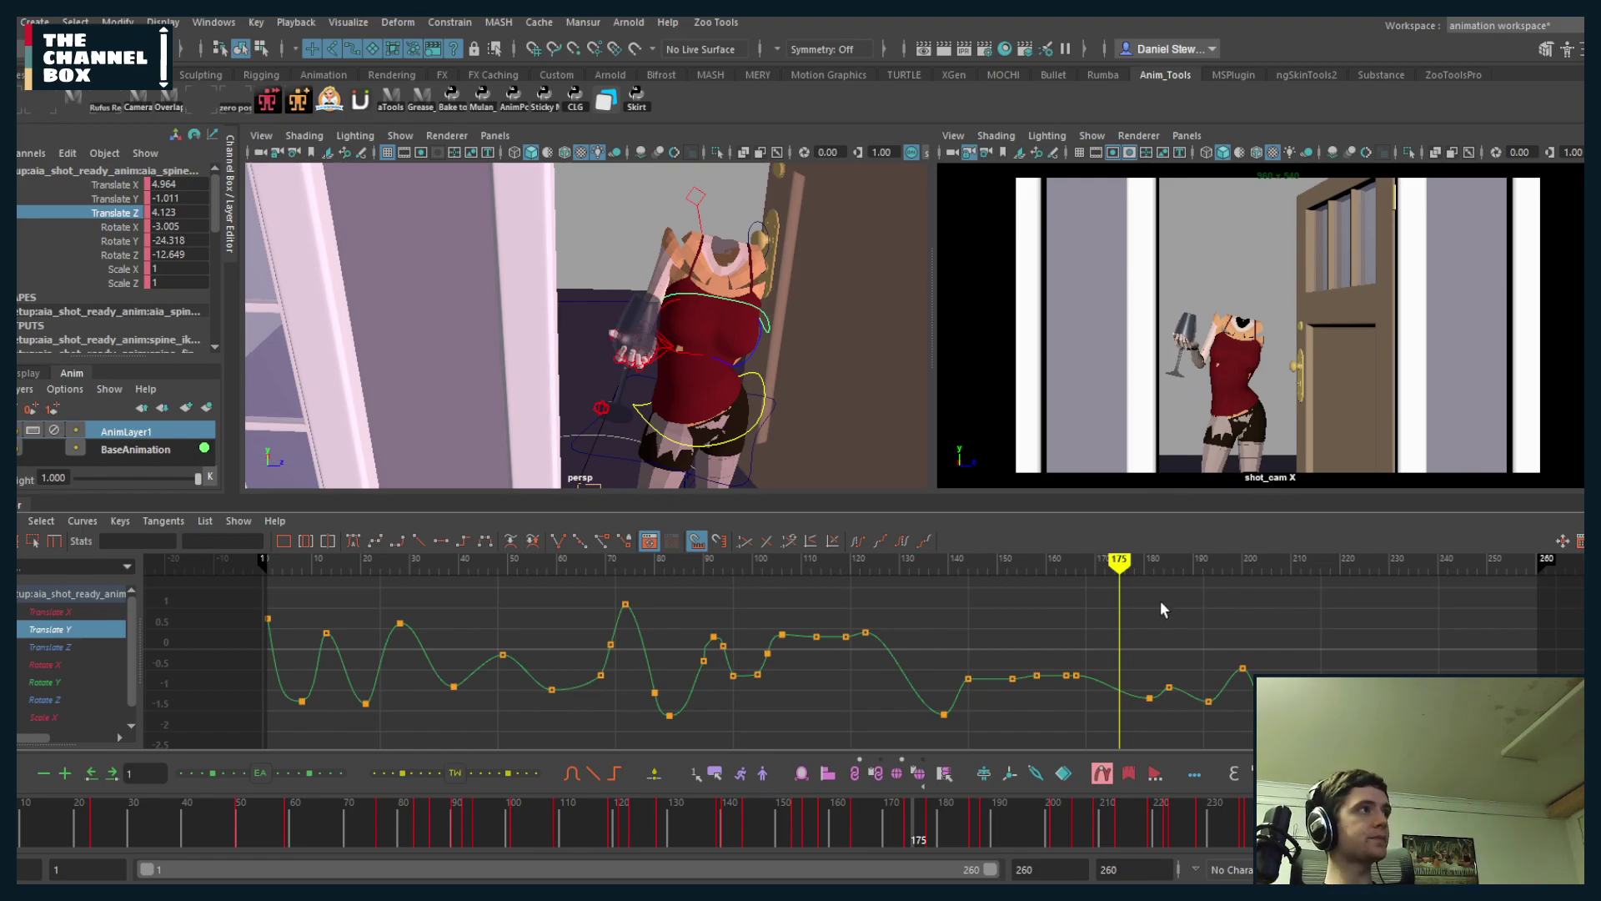
mouse_move(1114, 559)
mouse_down()
mouse_move(987, 573)
mouse_move(1177, 564)
mouse_move(1033, 564)
mouse_move(1112, 569)
mouse_up()
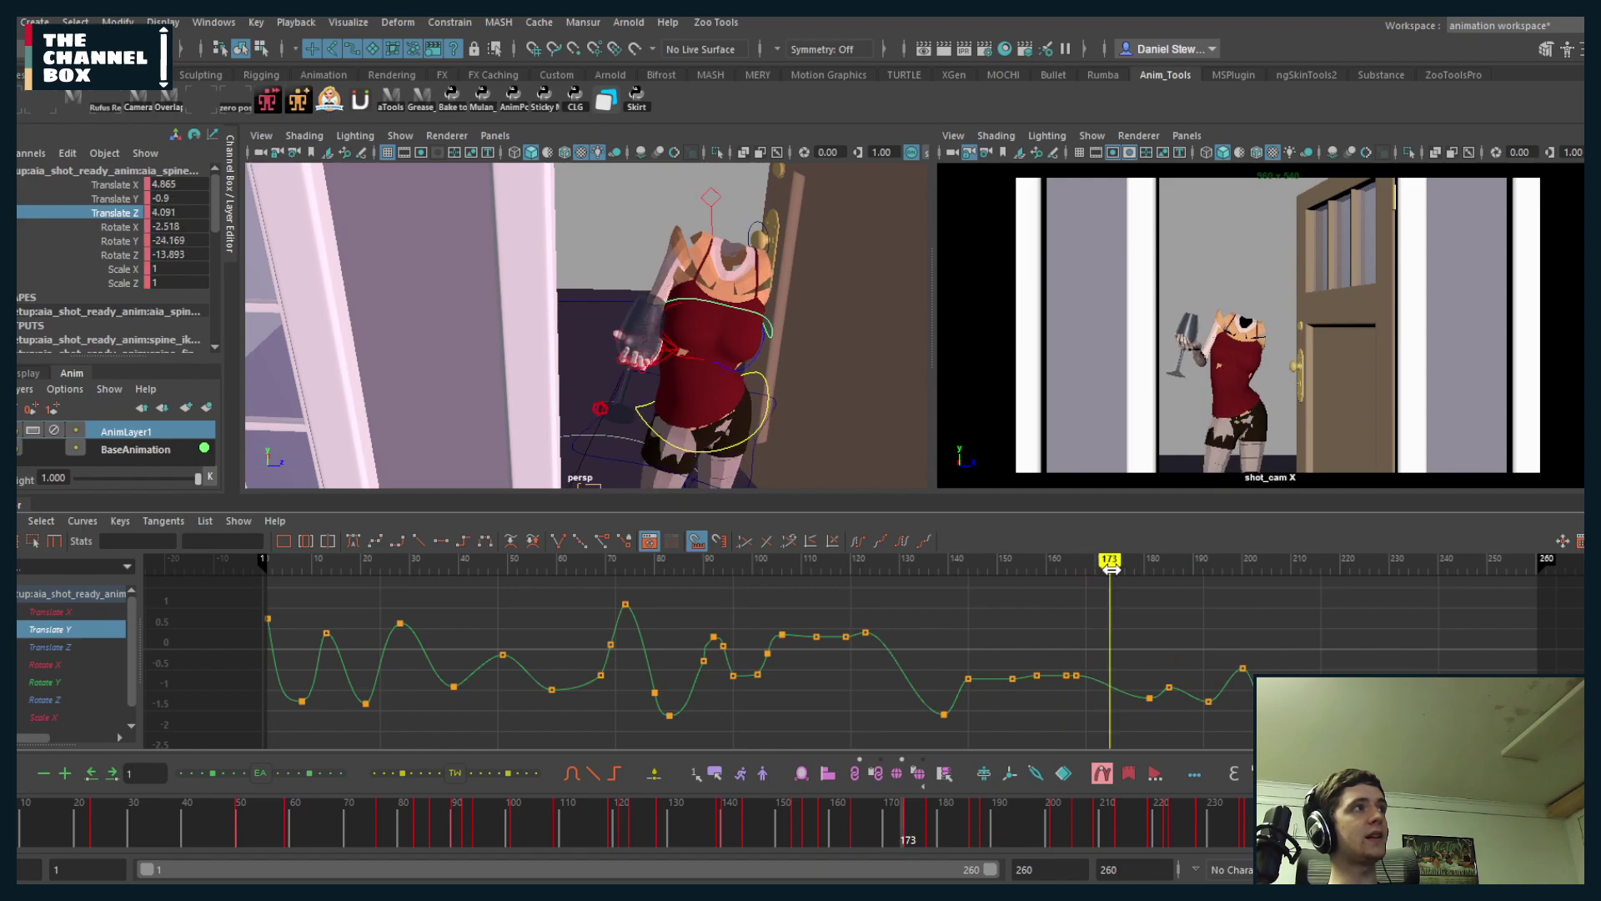
- Delete the spine's extra Translate Y key near frame 158 and move the key before the dip to frame 177, about 0.05
scroll(1080, 657, up, 4)
alt+middle_drag(1235, 667, 856, 584)
mouse_move(856, 567)
mouse_down()
mouse_move(829, 565)
mouse_move(883, 568)
mouse_move(922, 638)
mouse_up()
key(Delete)
mouse_move(926, 559)
mouse_down()
mouse_move(1019, 577)
mouse_move(981, 579)
mouse_up()
drag(1000, 636, 963, 633)
middle_drag(978, 643, 1101, 633)
drag(977, 558, 1120, 544)
mouse_move(1064, 650)
middle_down()
mouse_move(1107, 615)
mouse_move(1107, 659)
mouse_move(1093, 626)
middle_up()
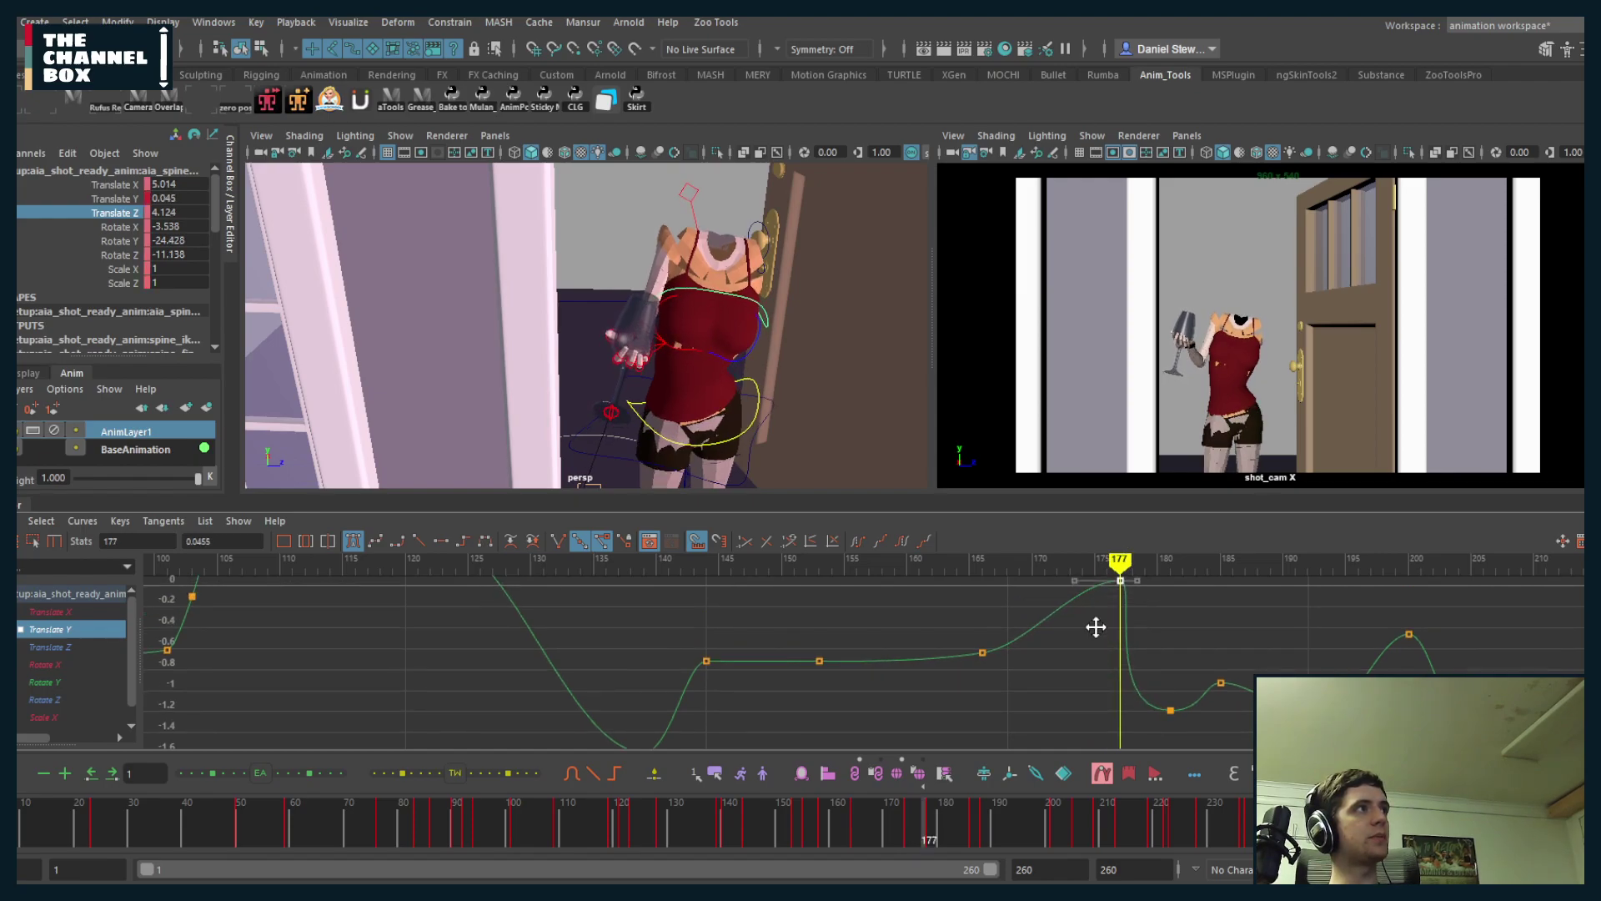
- Raise the spine's Translate Y key at frame 181 to about -0.2
mouse_move(969, 568)
mouse_down()
mouse_move(1155, 557)
mouse_move(1244, 584)
mouse_up()
mouse_move(1263, 649)
alt+middle_down()
mouse_move(1219, 633)
mouse_move(1209, 690)
alt+middle_up()
key(a)
alt+shift+right_drag(1204, 675, 1223, 672)
drag(1225, 663, 1179, 694)
key(alt+a)
middle_drag(1183, 692, 1182, 649)
- Shift the spine's Translate Y keys to frames 168, 179, 183, 188 and 195, placing the last one at about -0.7
key(alt+v)
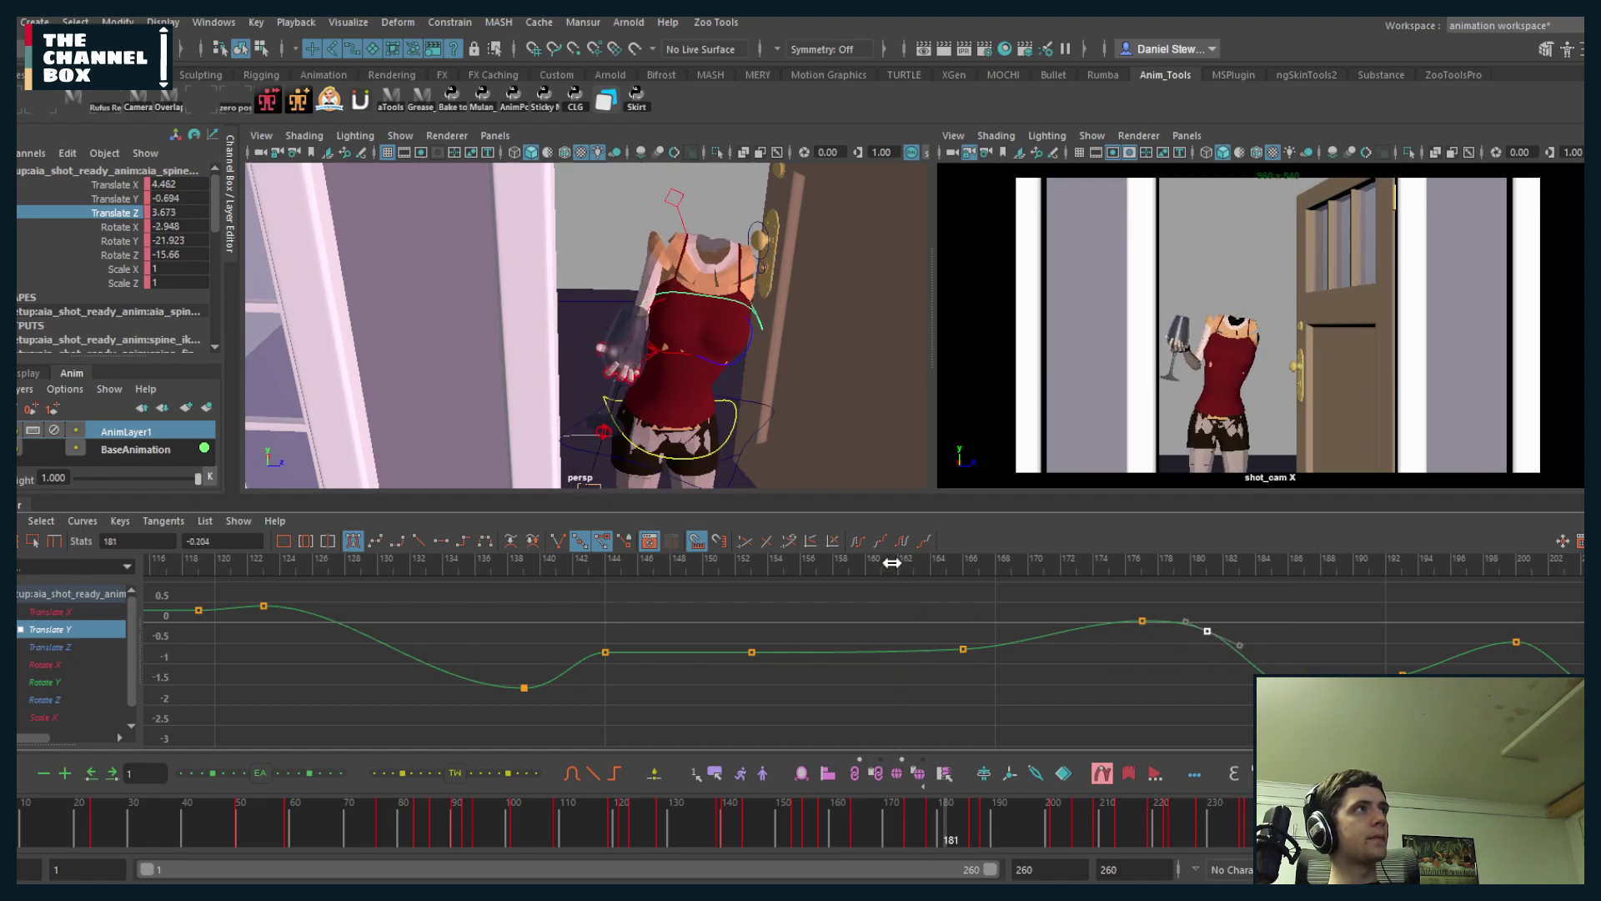
mouse_move(893, 563)
mouse_down()
mouse_move(1174, 556)
mouse_move(1110, 659)
mouse_up()
middle_drag(1123, 675, 1154, 650)
drag(949, 632, 1004, 697)
middle_drag(1006, 698, 938, 686)
mouse_move(1057, 566)
mouse_down()
mouse_move(1122, 566)
mouse_move(1070, 672)
mouse_up()
middle_drag(1070, 673, 1118, 661)
click(1190, 688)
middle_drag(1223, 649, 1241, 668)
drag(1274, 644, 1314, 690)
middle_drag(1327, 687, 1357, 664)
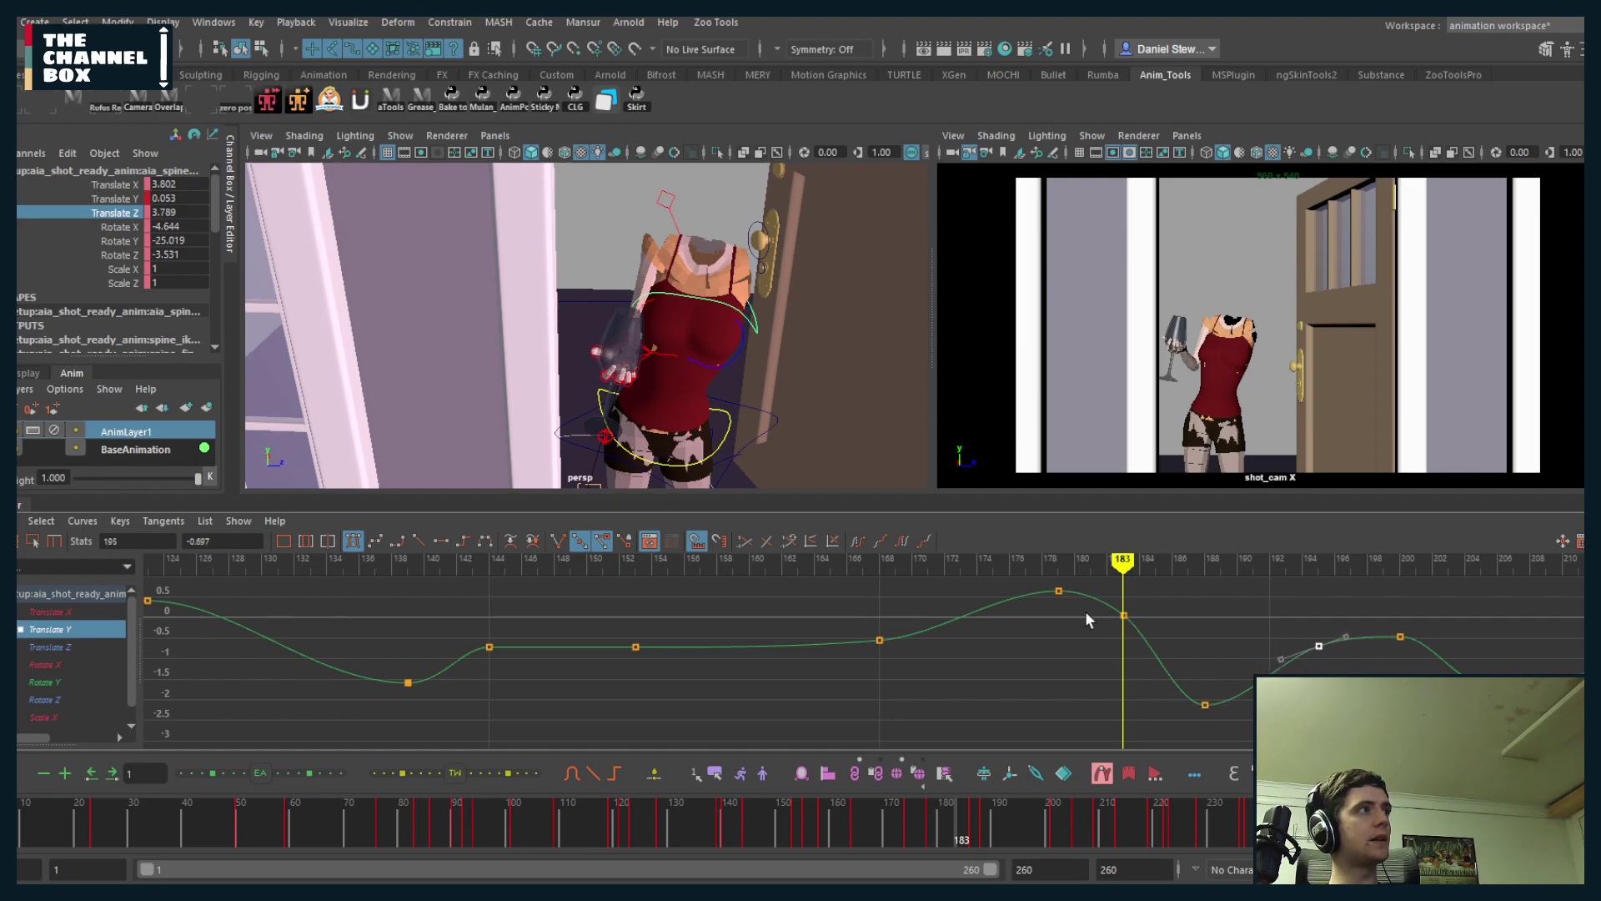
- Play the shot from frame 164, and move the Translate Y keys at frames 179 and 183 back to 178 and 182
click(824, 565)
key(alt+v)
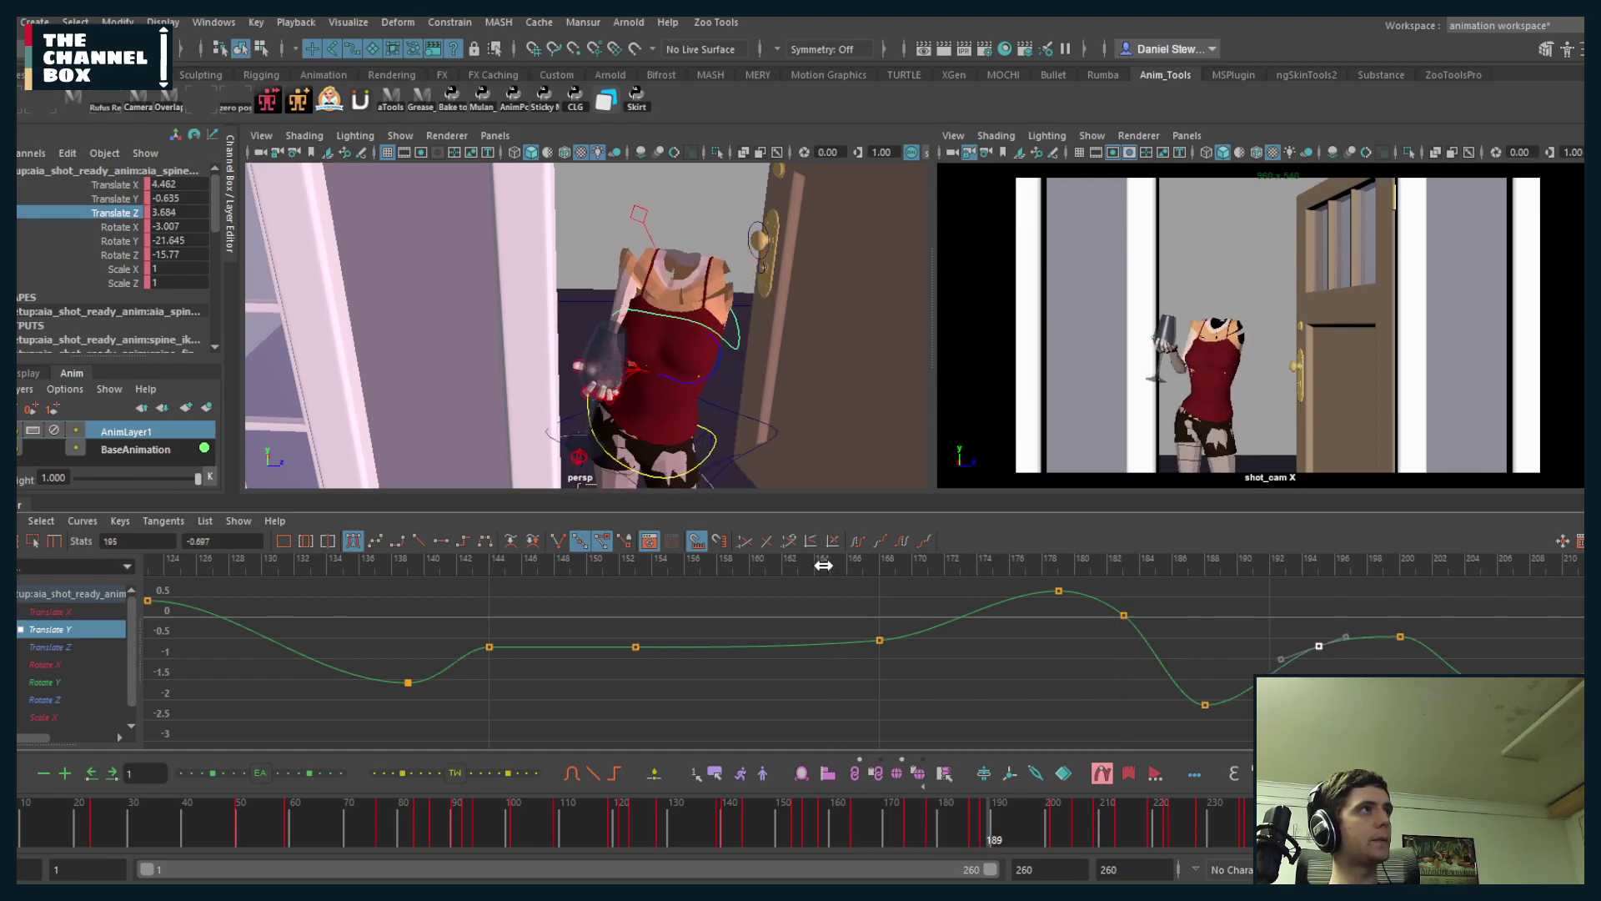
click(824, 566)
drag(1034, 581, 1123, 648)
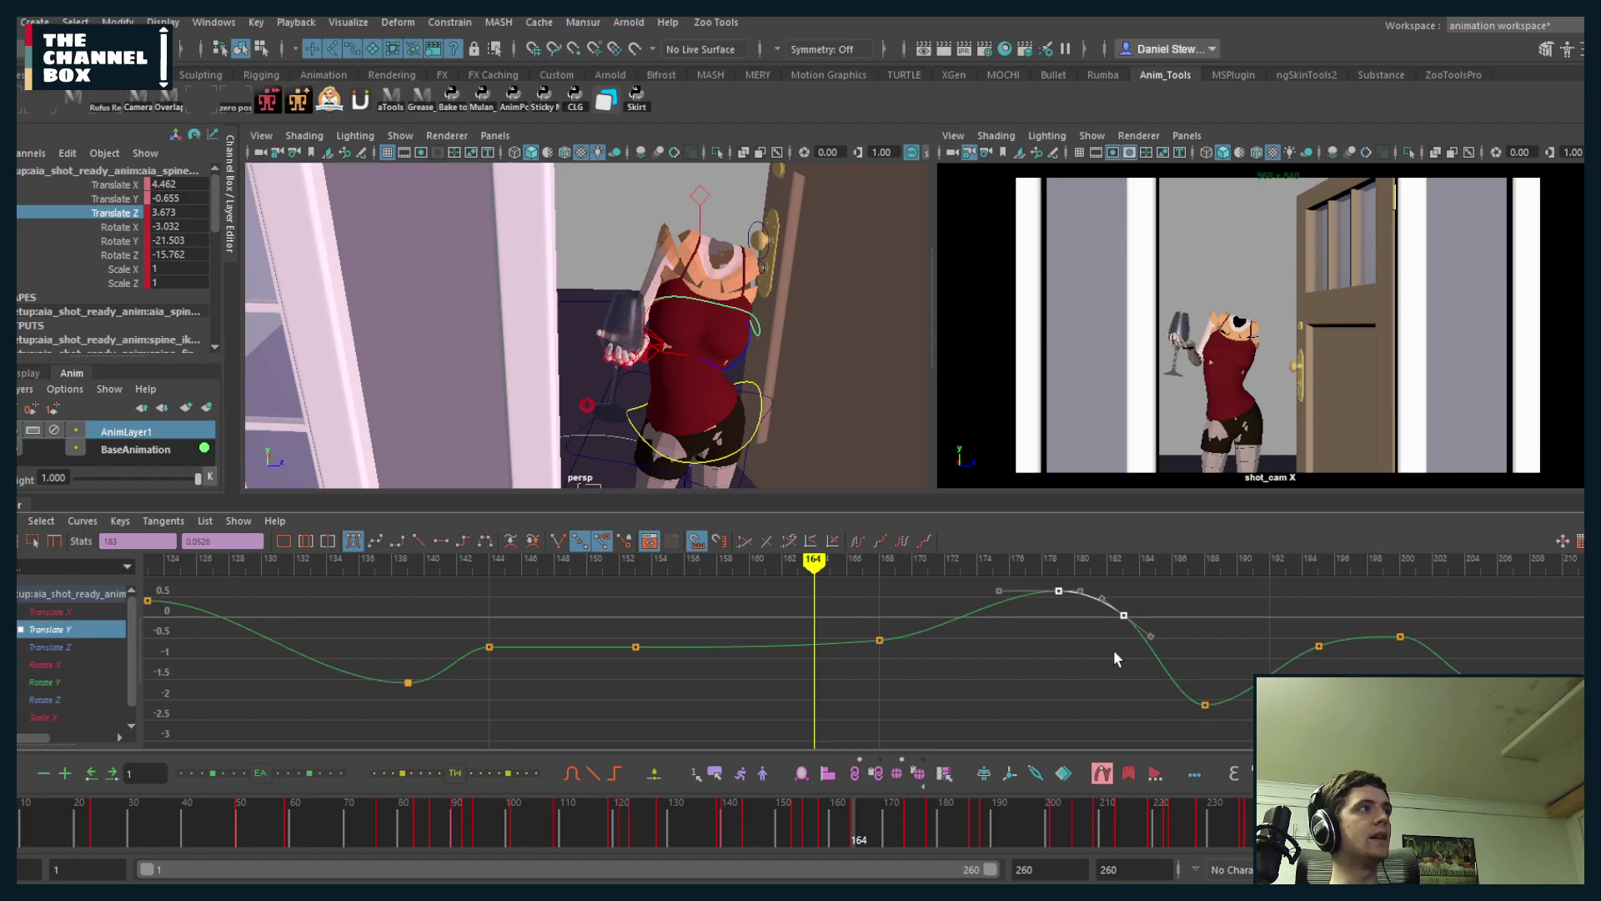
middle_drag(1122, 649, 1068, 652)
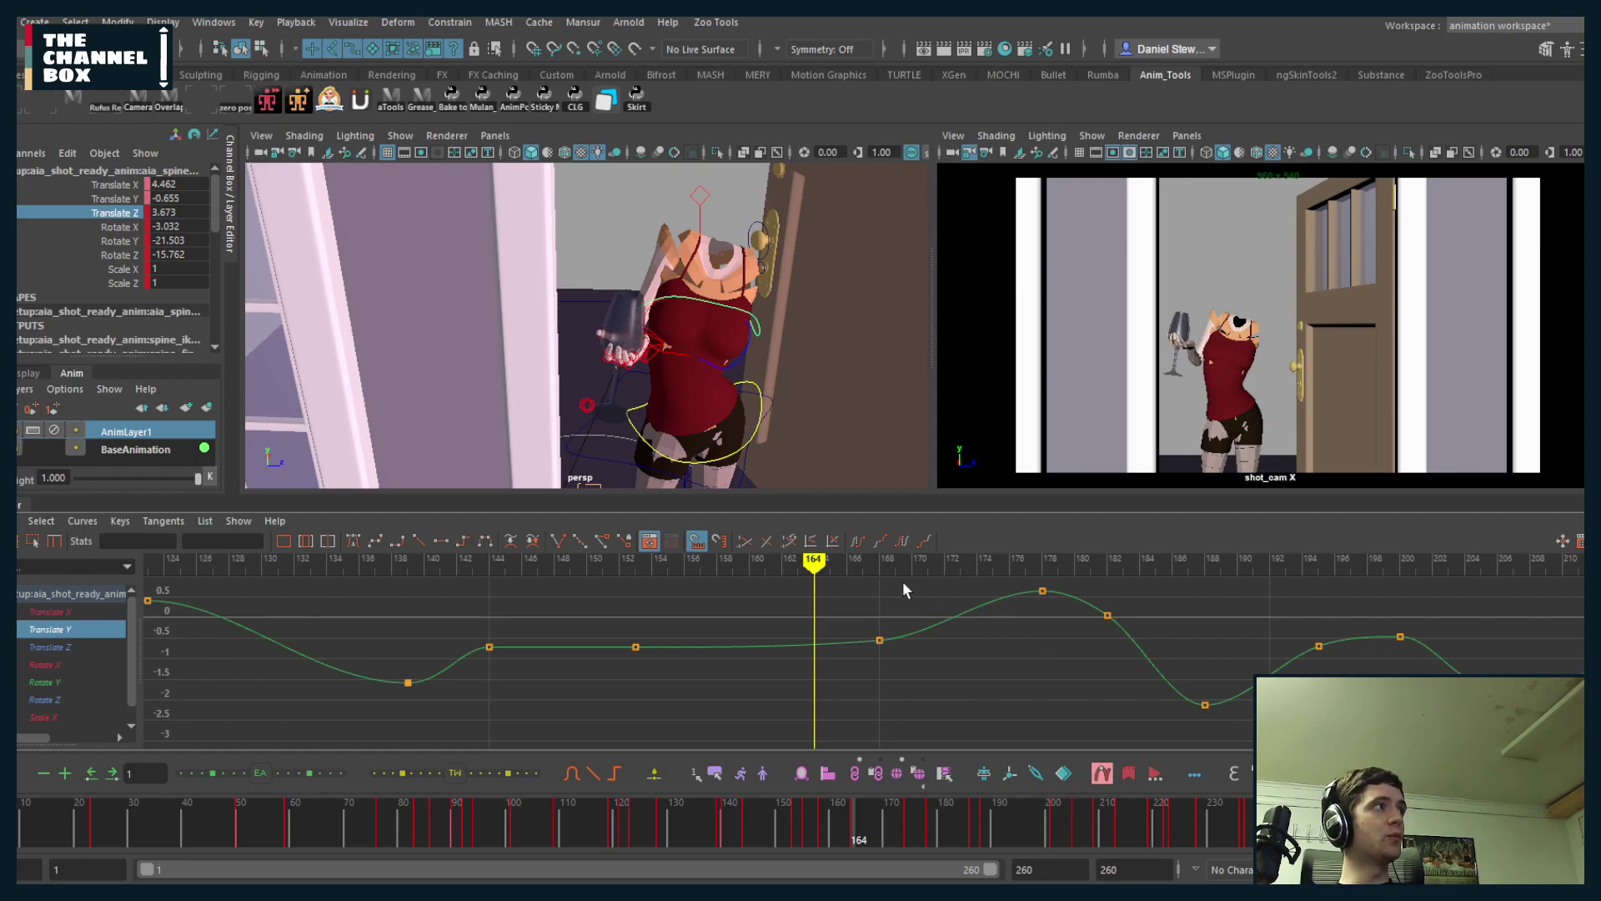
- Try nudging the Translate Y keys at frames 178 and 182 forward by two frames, and nudge them back
drag(936, 581, 1173, 657)
key(alt+Right)
key(alt+Right)
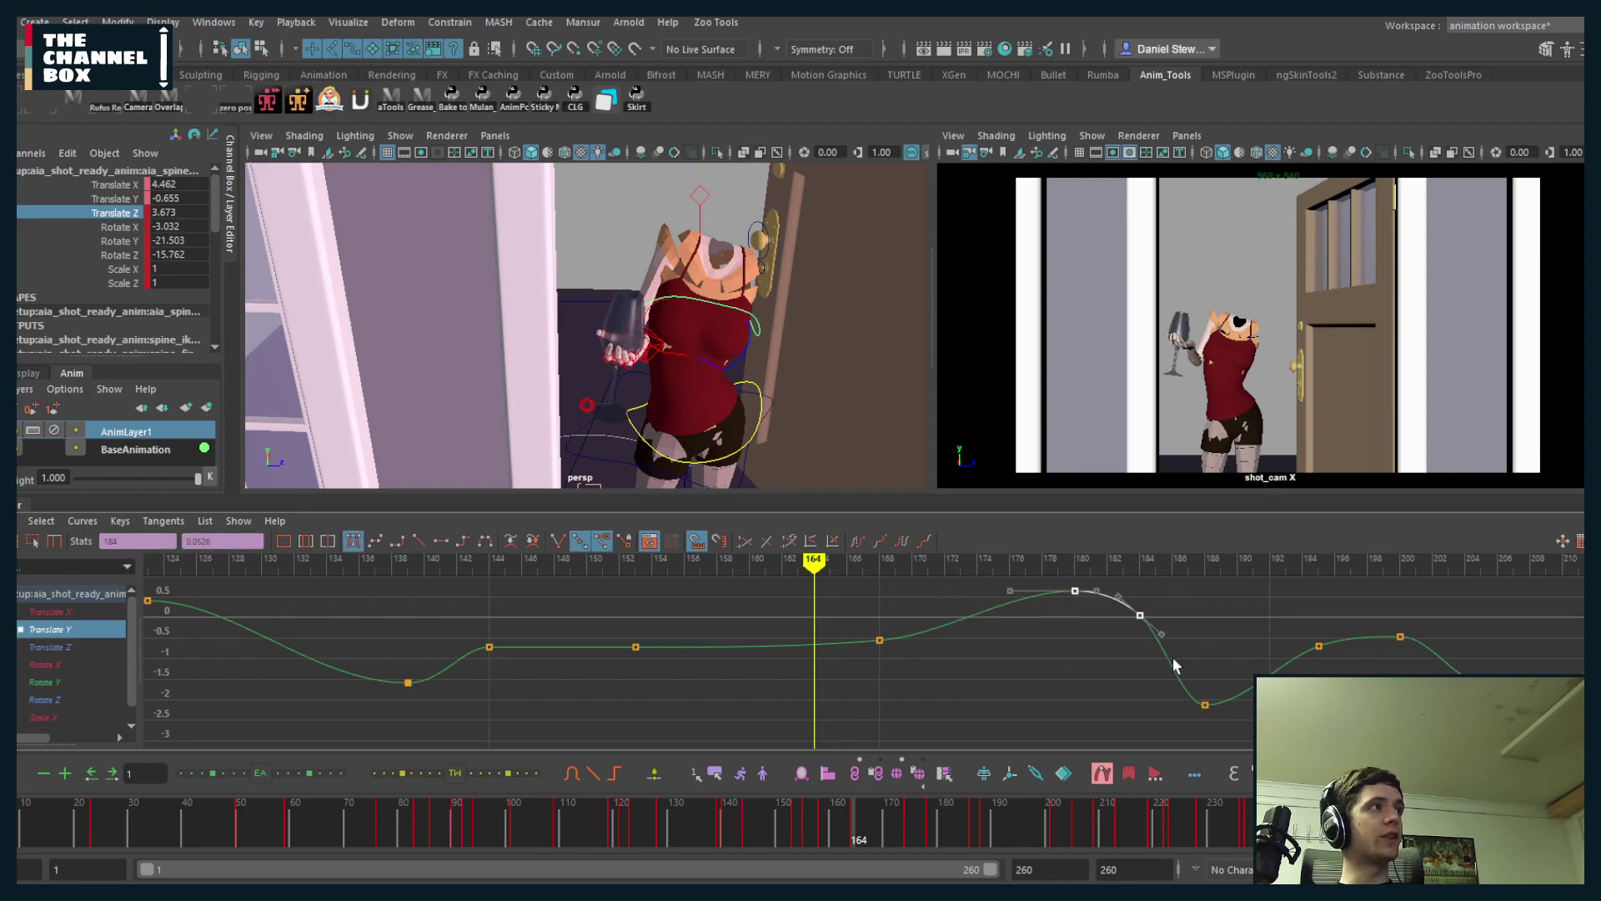
key(alt+shift+Left)
key(alt+shift+Left)
- Check the spine's motion in playback and move the Translate Y key at frame 168 to frame 170
key(alt+v)
key(alt+v)
click(866, 565)
key(alt+v)
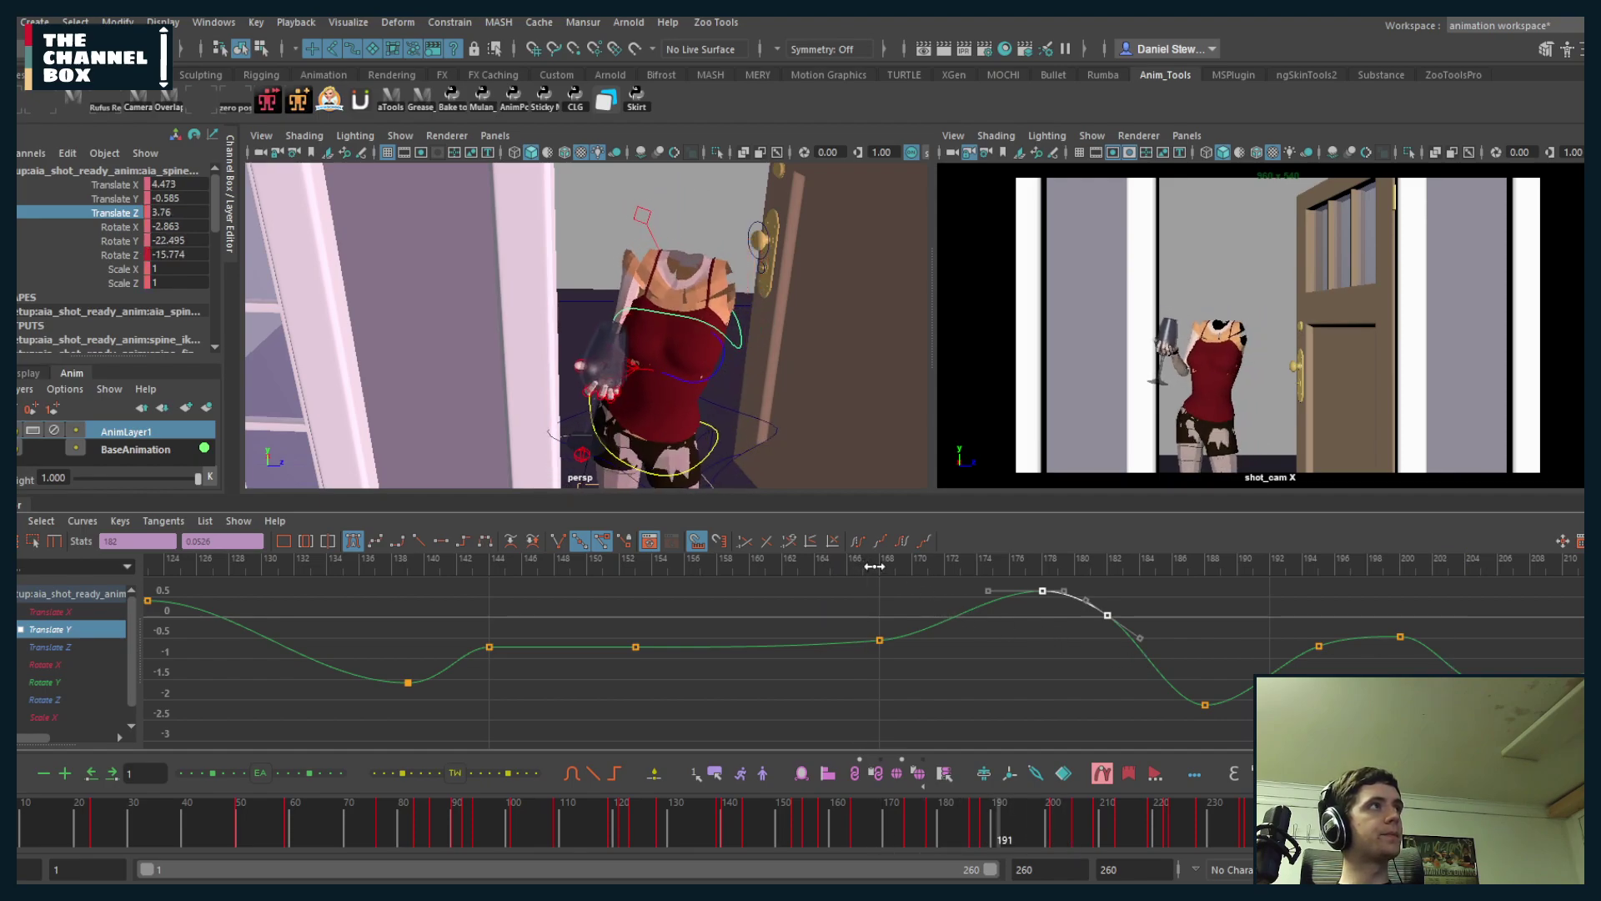
mouse_move(874, 566)
mouse_down()
mouse_move(1401, 566)
mouse_move(947, 567)
mouse_move(1108, 566)
mouse_move(1007, 588)
mouse_move(765, 590)
mouse_move(990, 595)
mouse_move(977, 595)
mouse_up()
drag(847, 619, 948, 728)
key(alt+Right)
key(alt+Right)
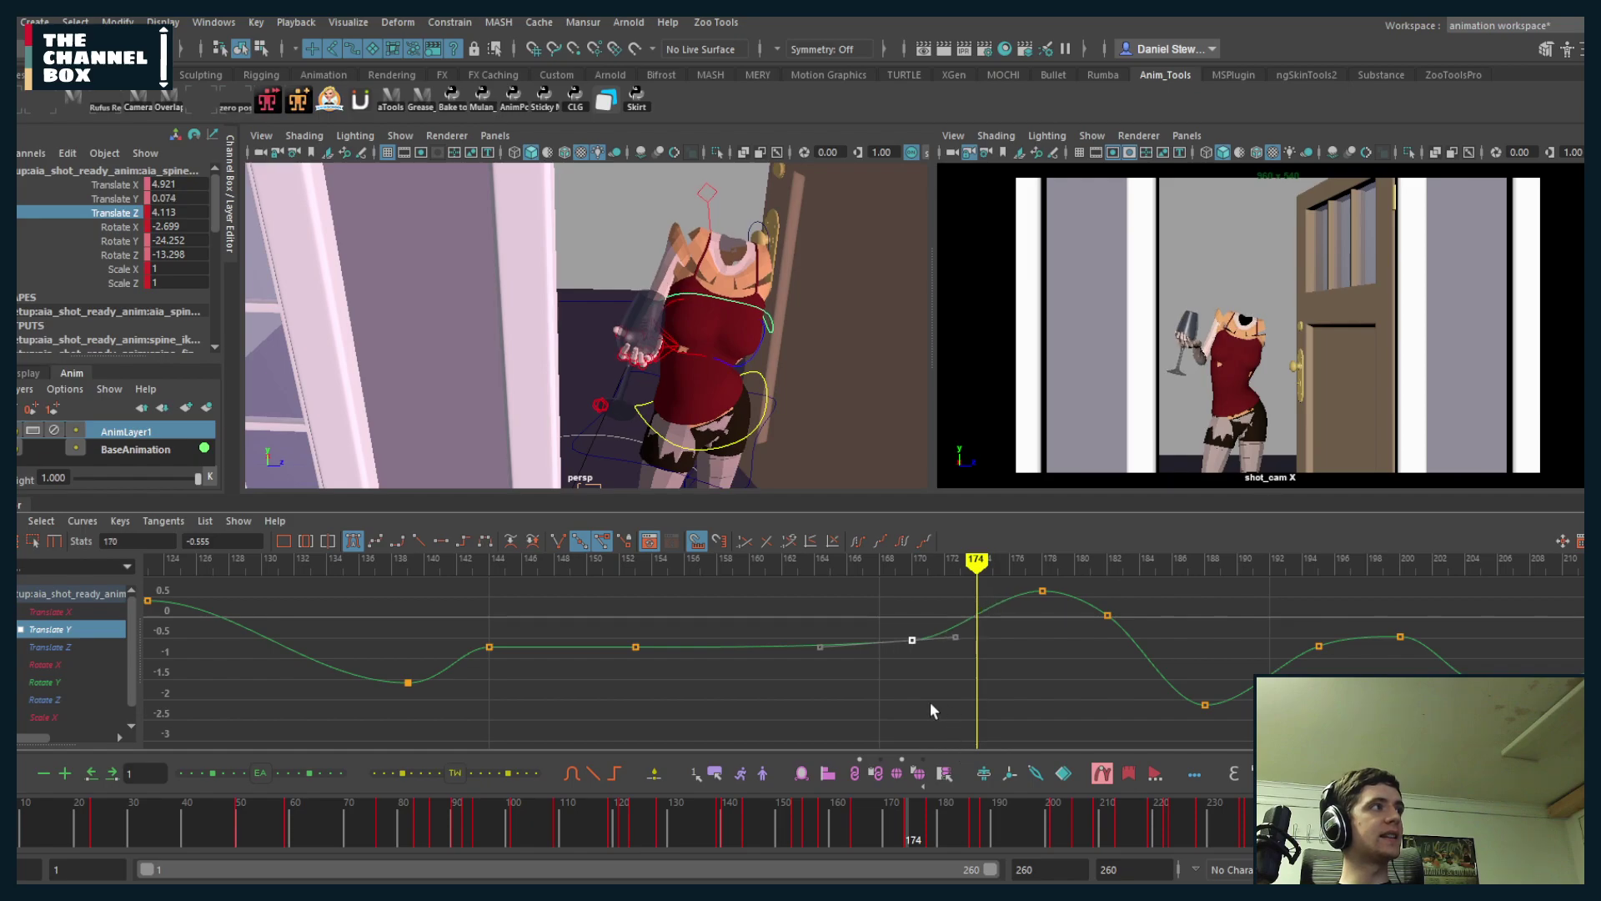
click(929, 702)
- Play the shot from frame 159, and move the lowest Translate Y key from frame 188 to frame 187
click(732, 563)
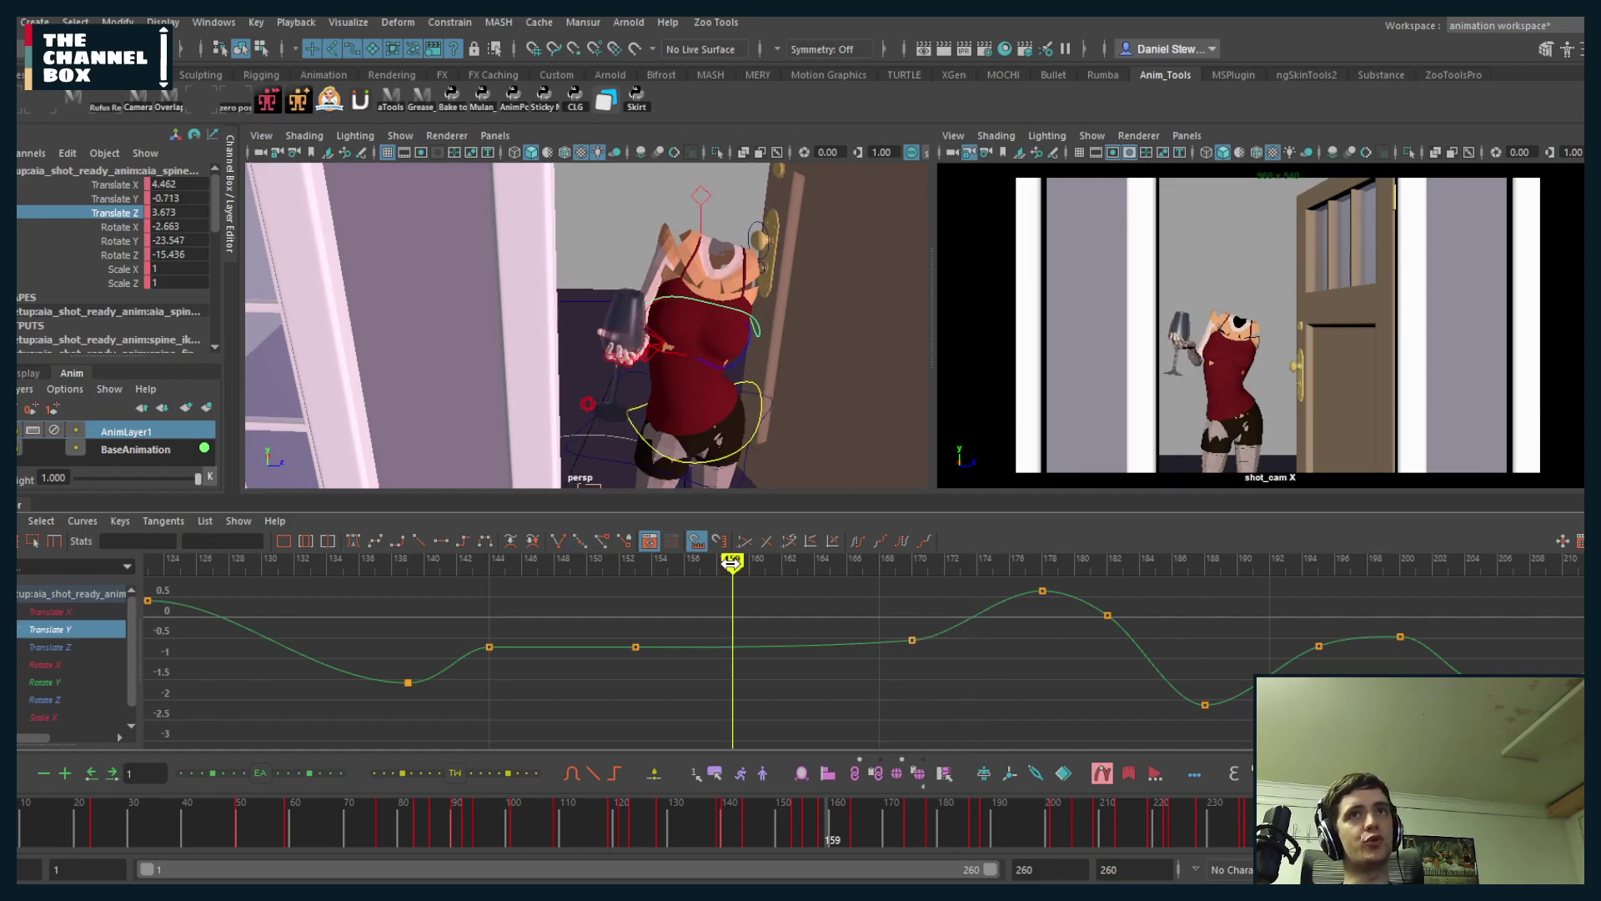
key(alt+v)
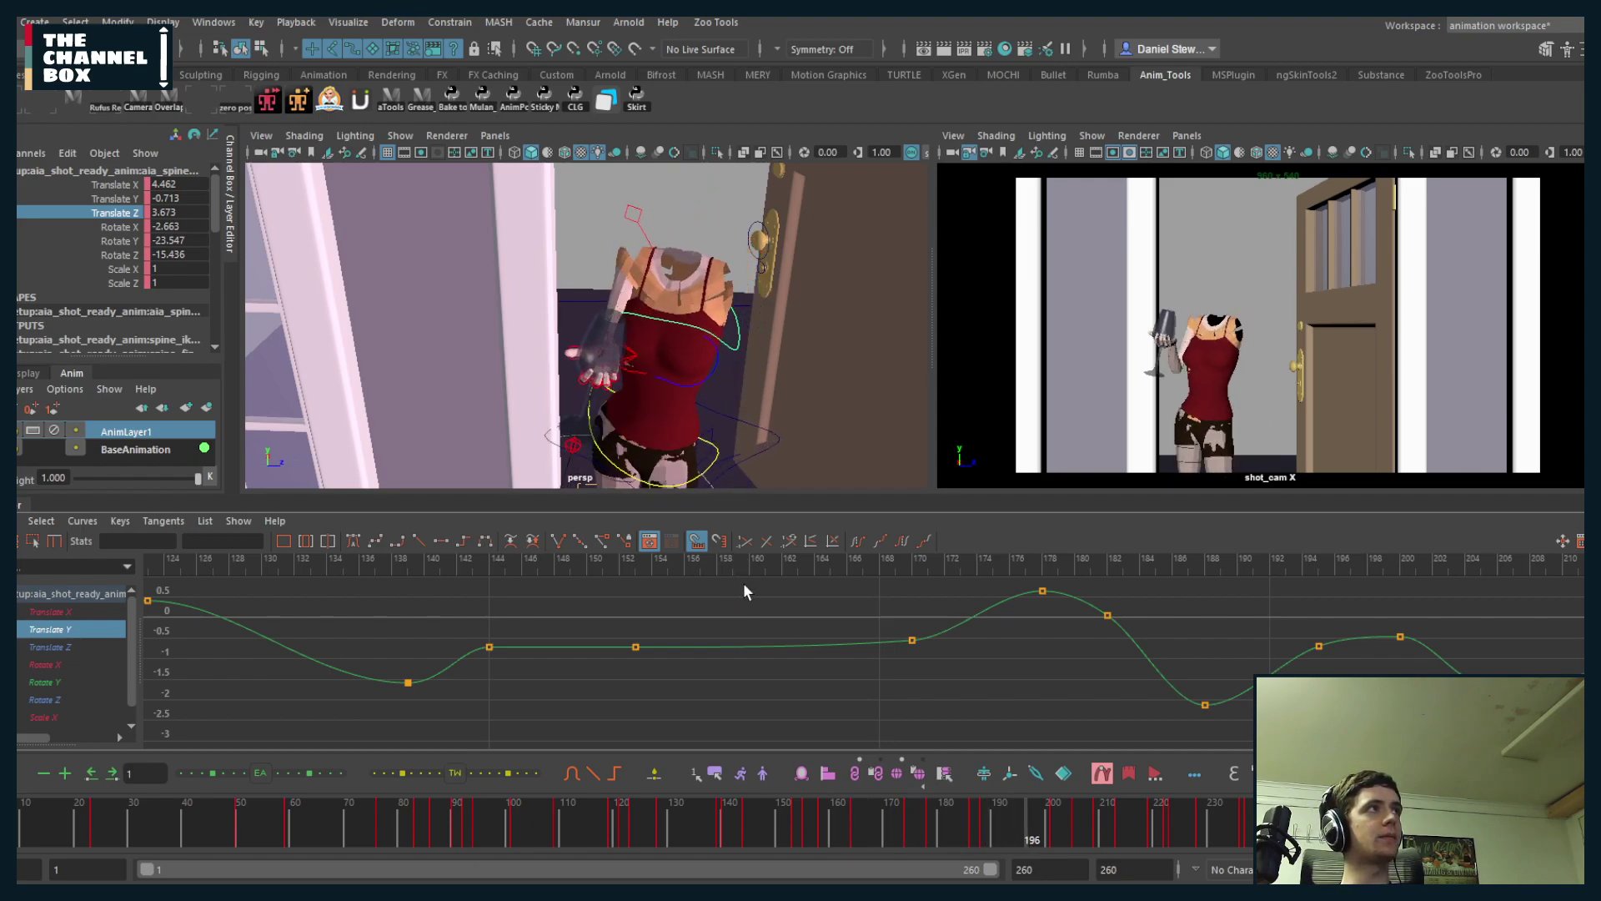
key(alt+v)
key(w)
shift+middle_drag(1193, 721, 1181, 723)
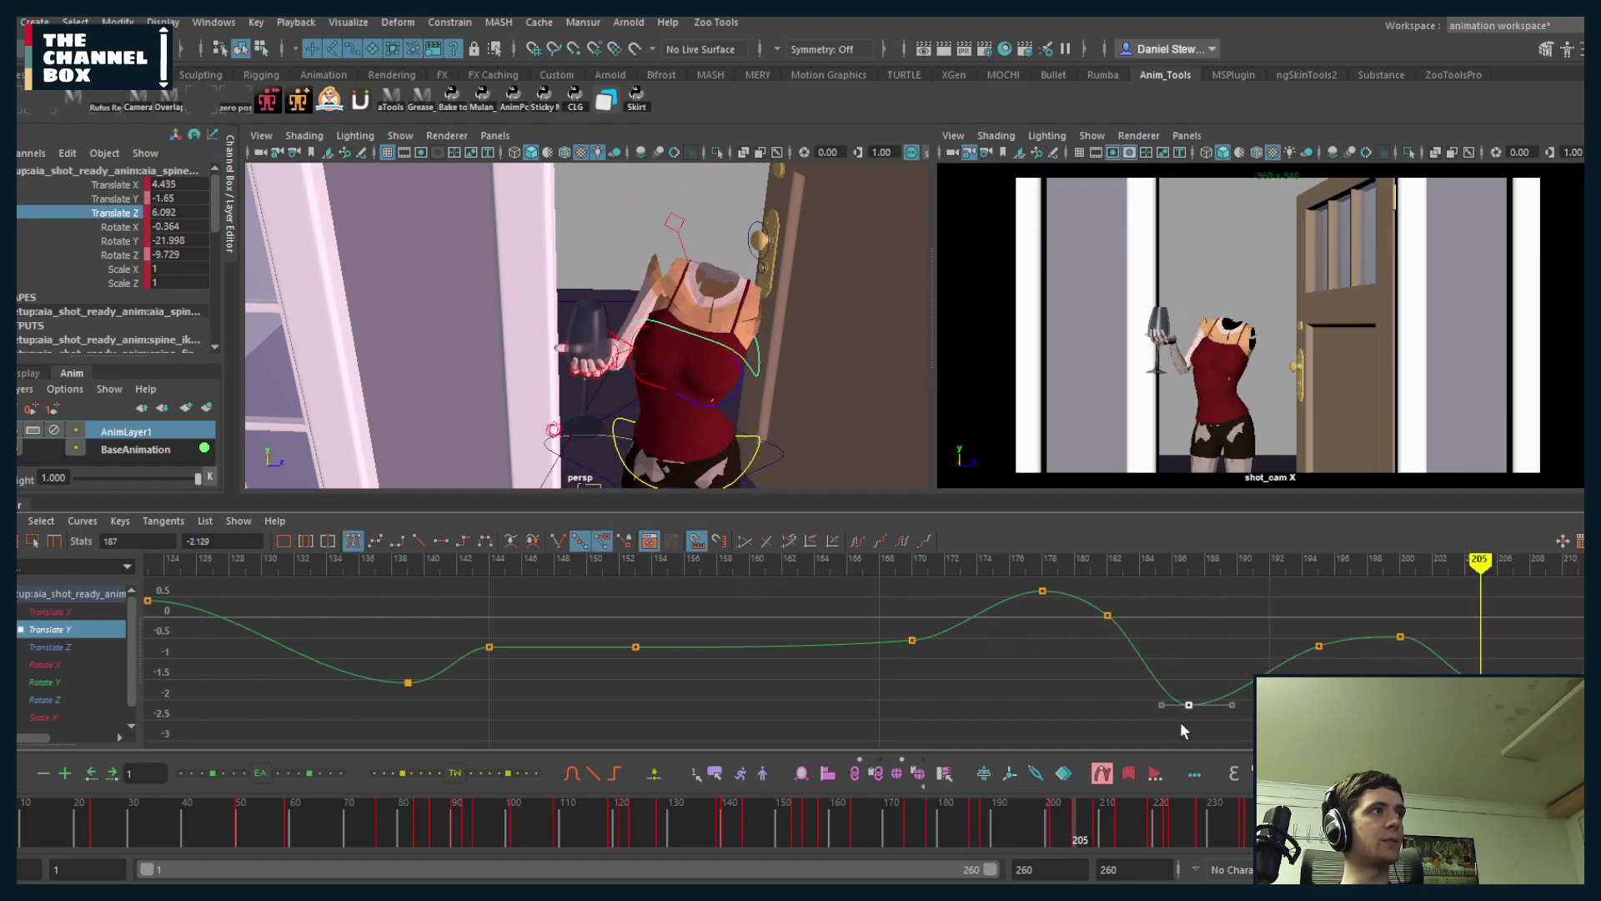
- Replay the section, and move the Translate Y keys at frames 178 and 182 one frame back to 177 and 181
click(858, 567)
key(alt+v)
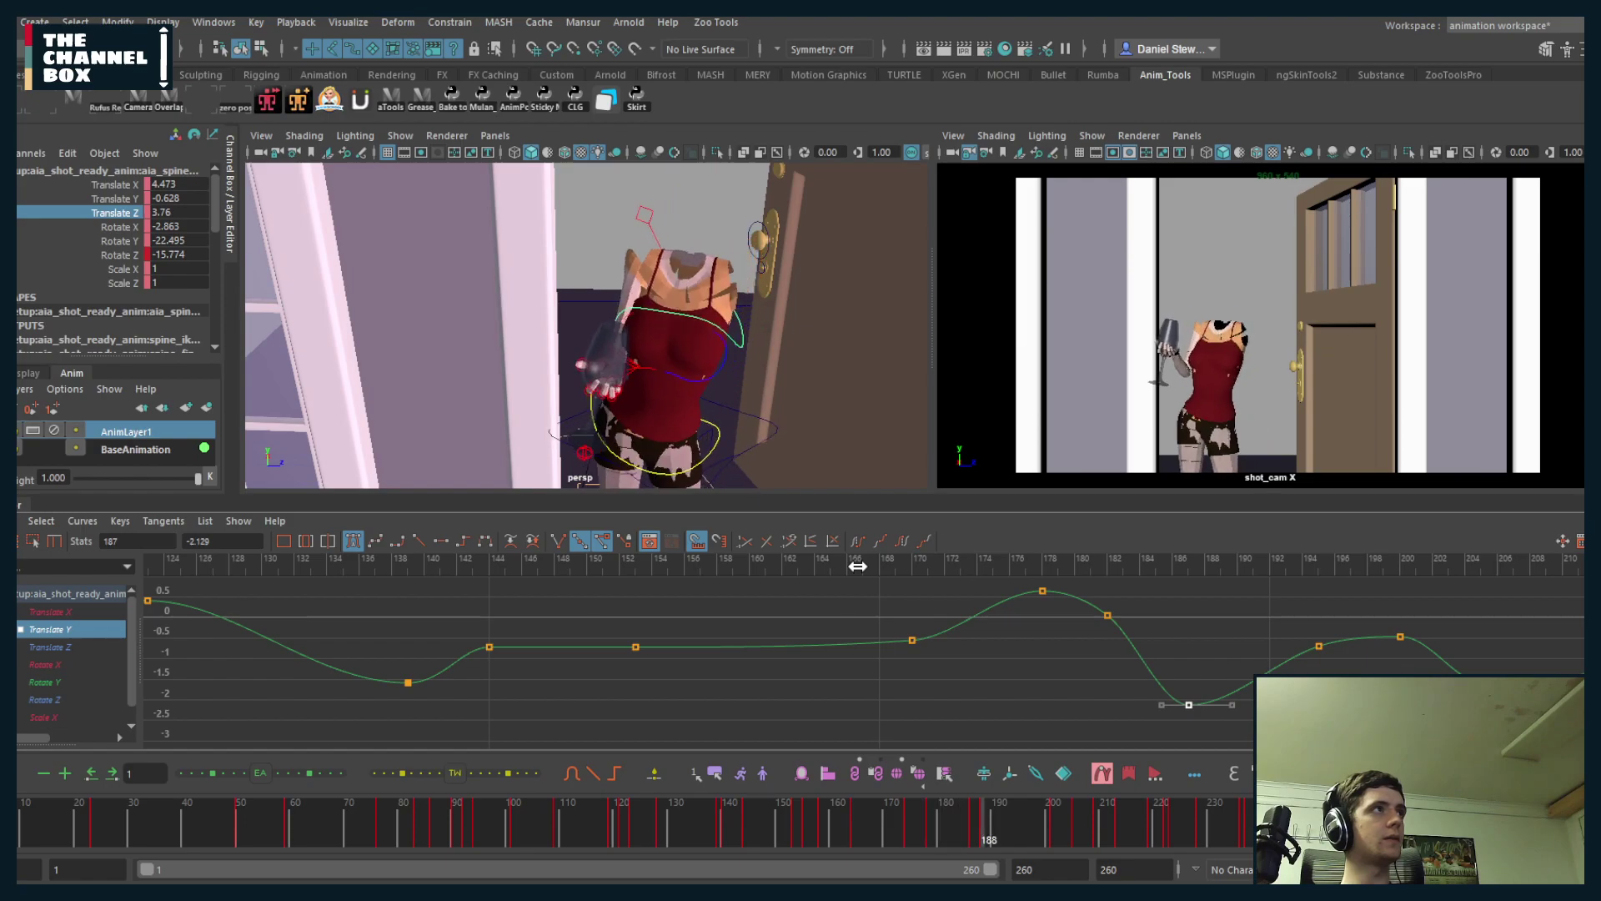
key(alt+v)
drag(1018, 640, 1016, 642)
shift+middle_drag(1003, 651, 986, 659)
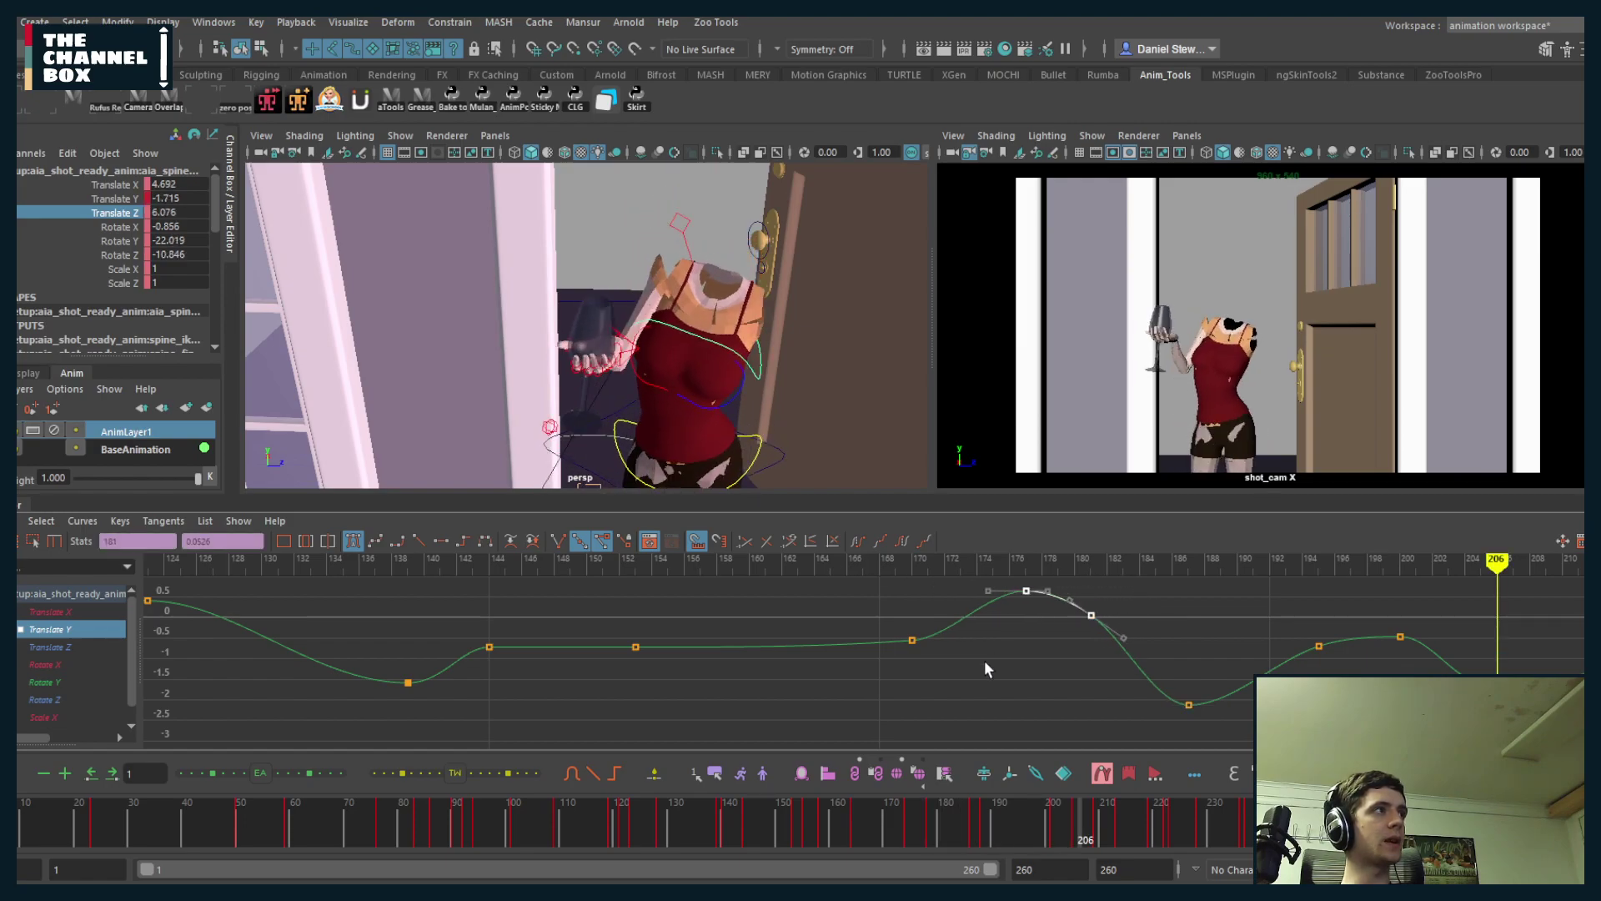
click(985, 660)
- Play the shot repeatedly from around frame 166 to check the timing of the spine's vertical motion
click(843, 569)
key(alt+v)
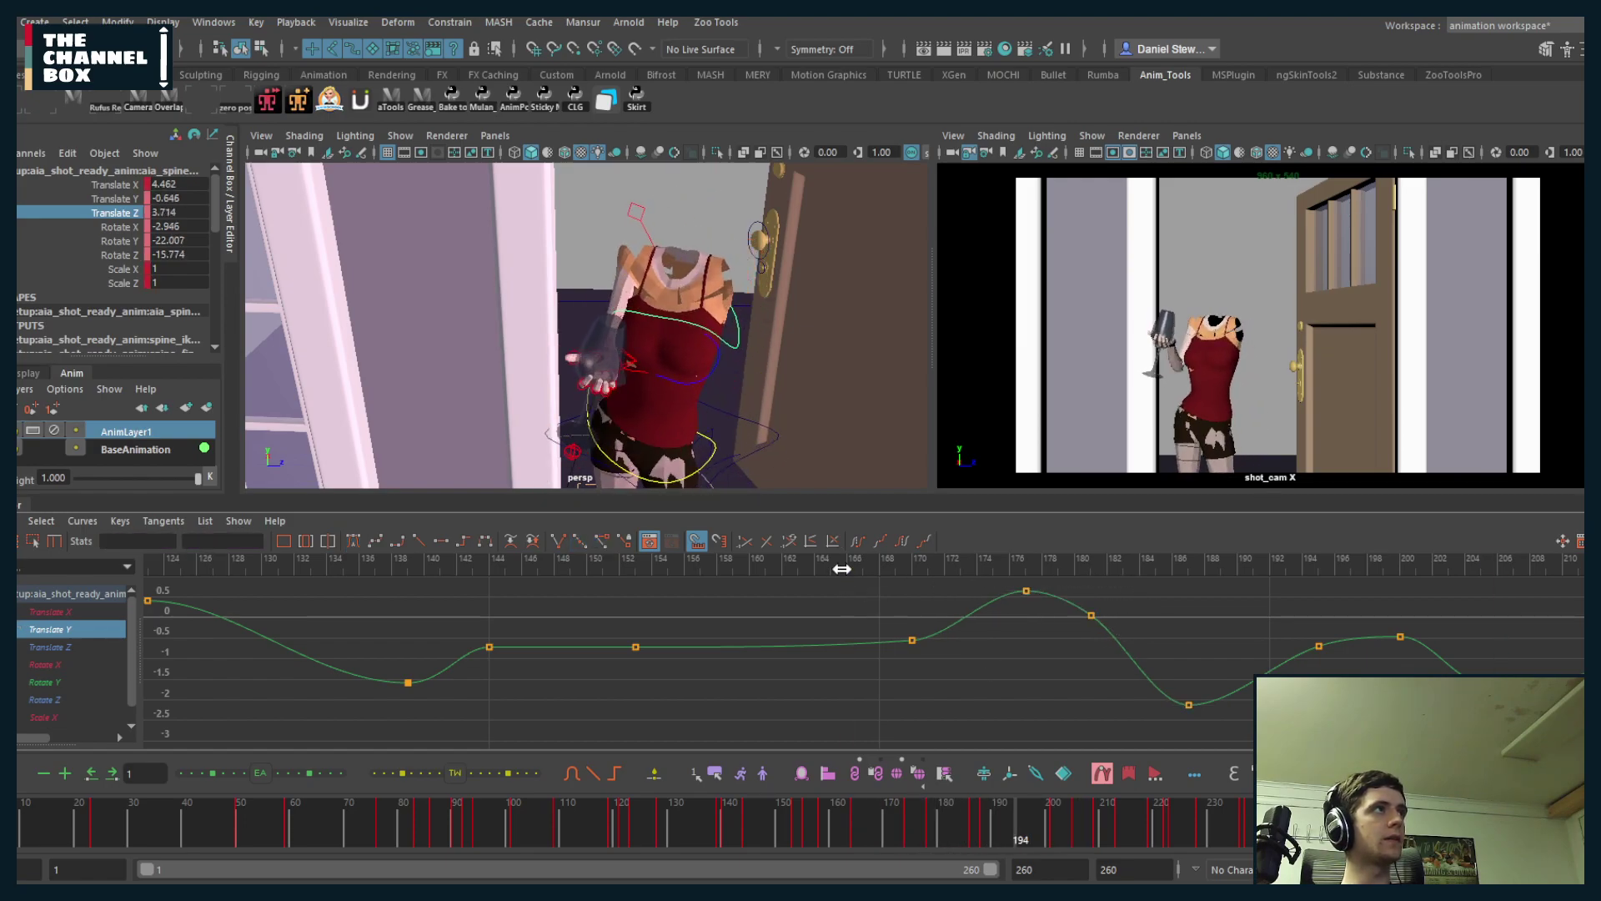
key(alt+v)
click(857, 568)
key(alt+v)
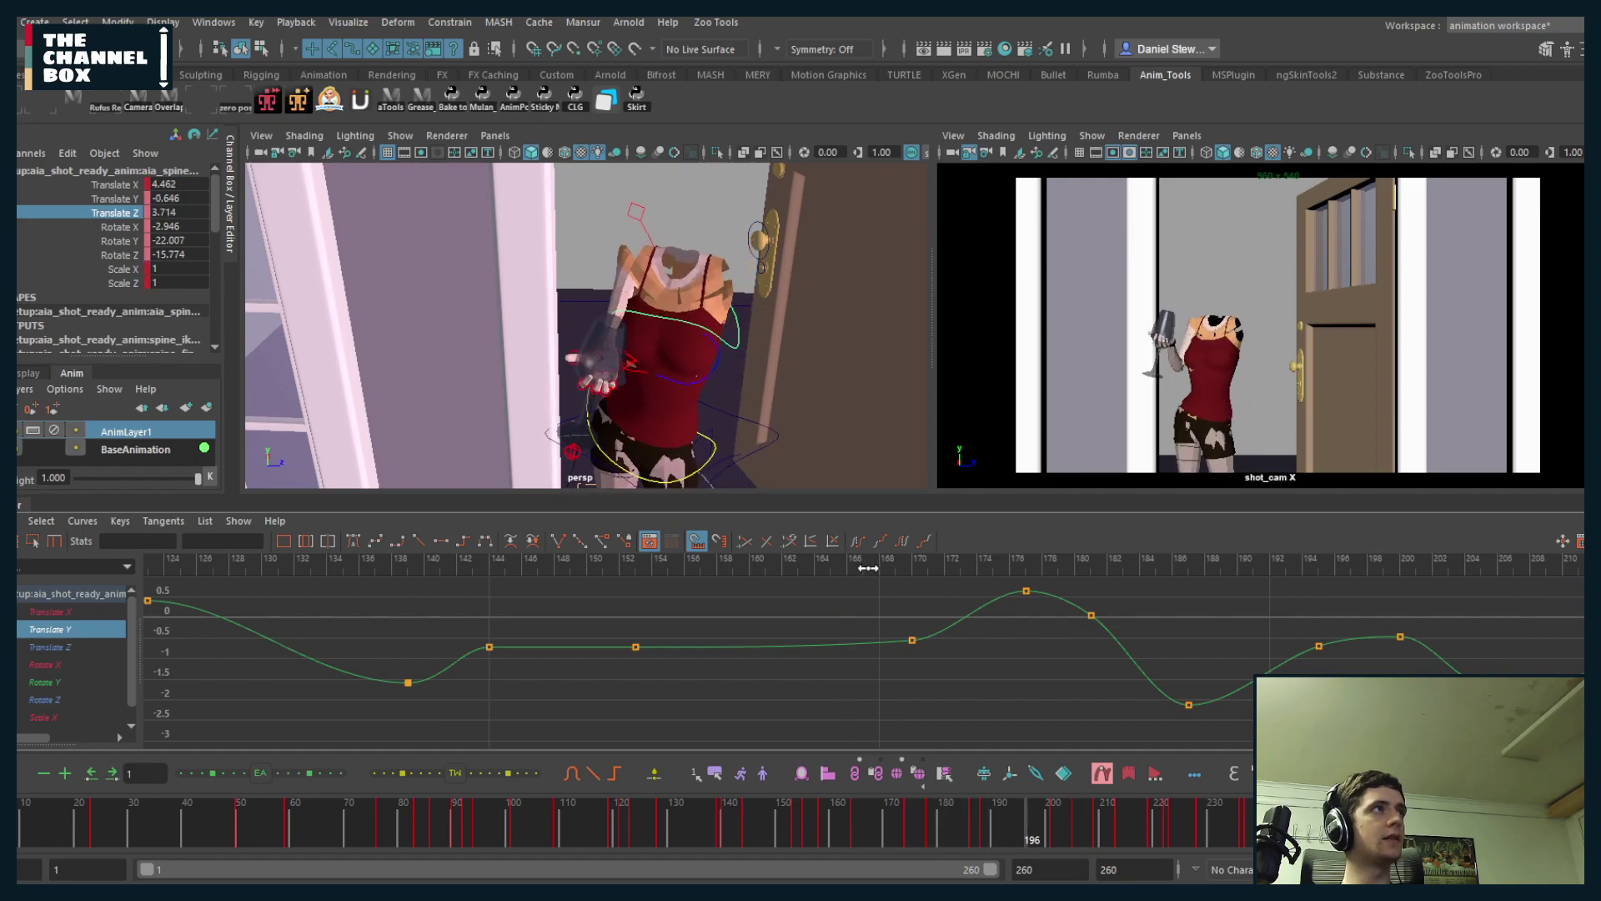
key(alt+v)
click(868, 568)
key(alt+v)
key(alt+v)
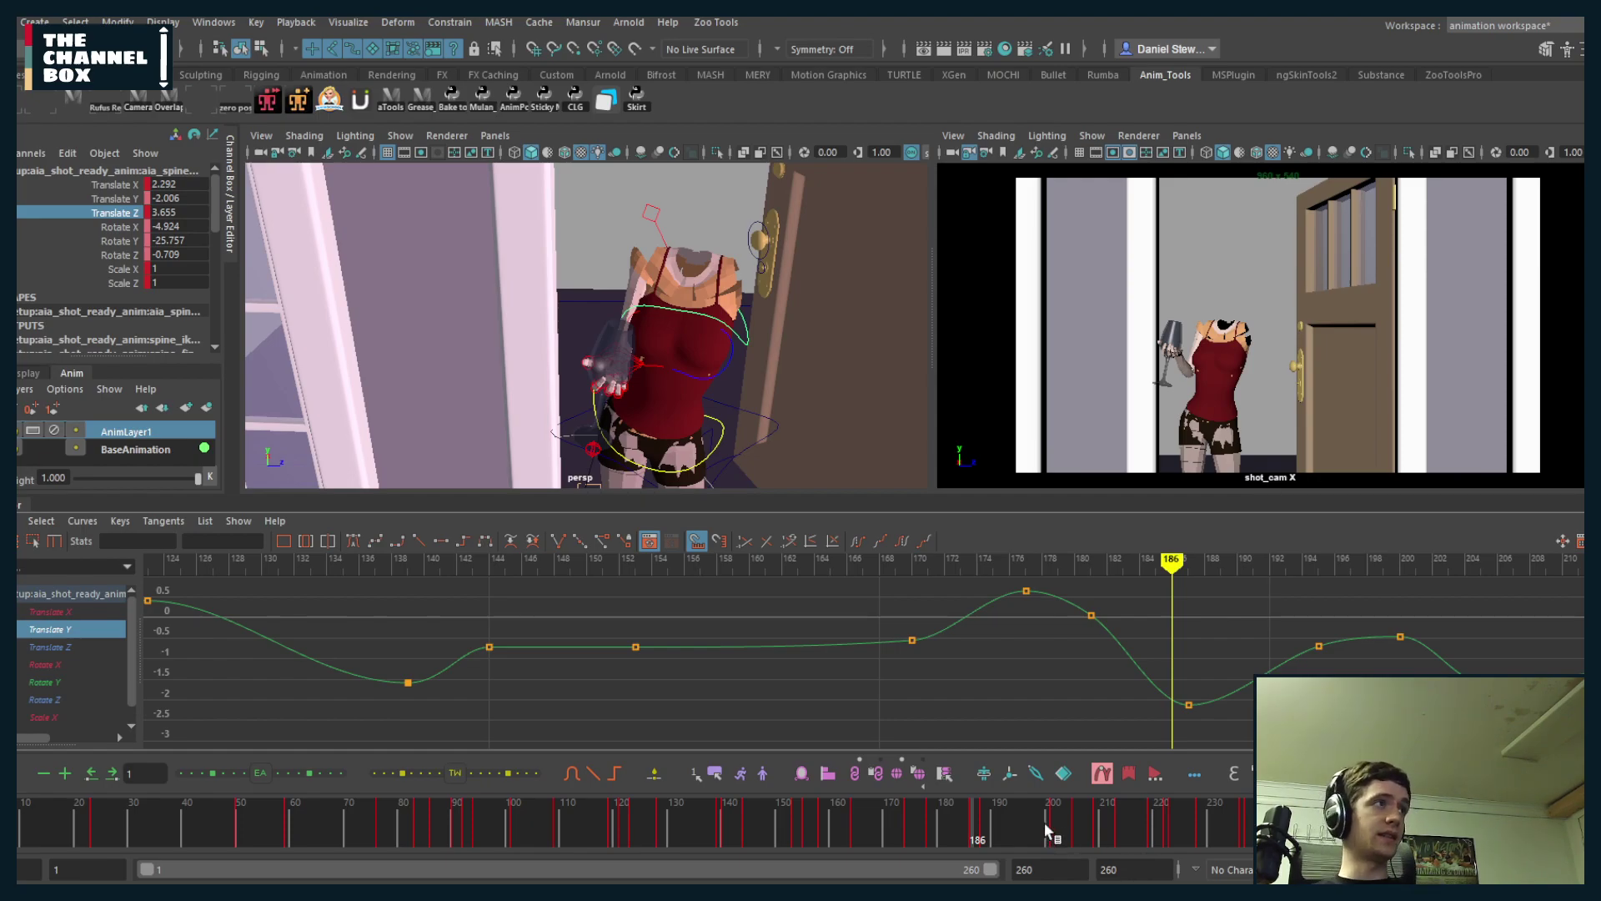
- Play and scrub the shot around frames 177 to 198, examining the body motion with the shot camera enlarged on the torso and glass
alt+middle_drag(1285, 690, 1132, 686)
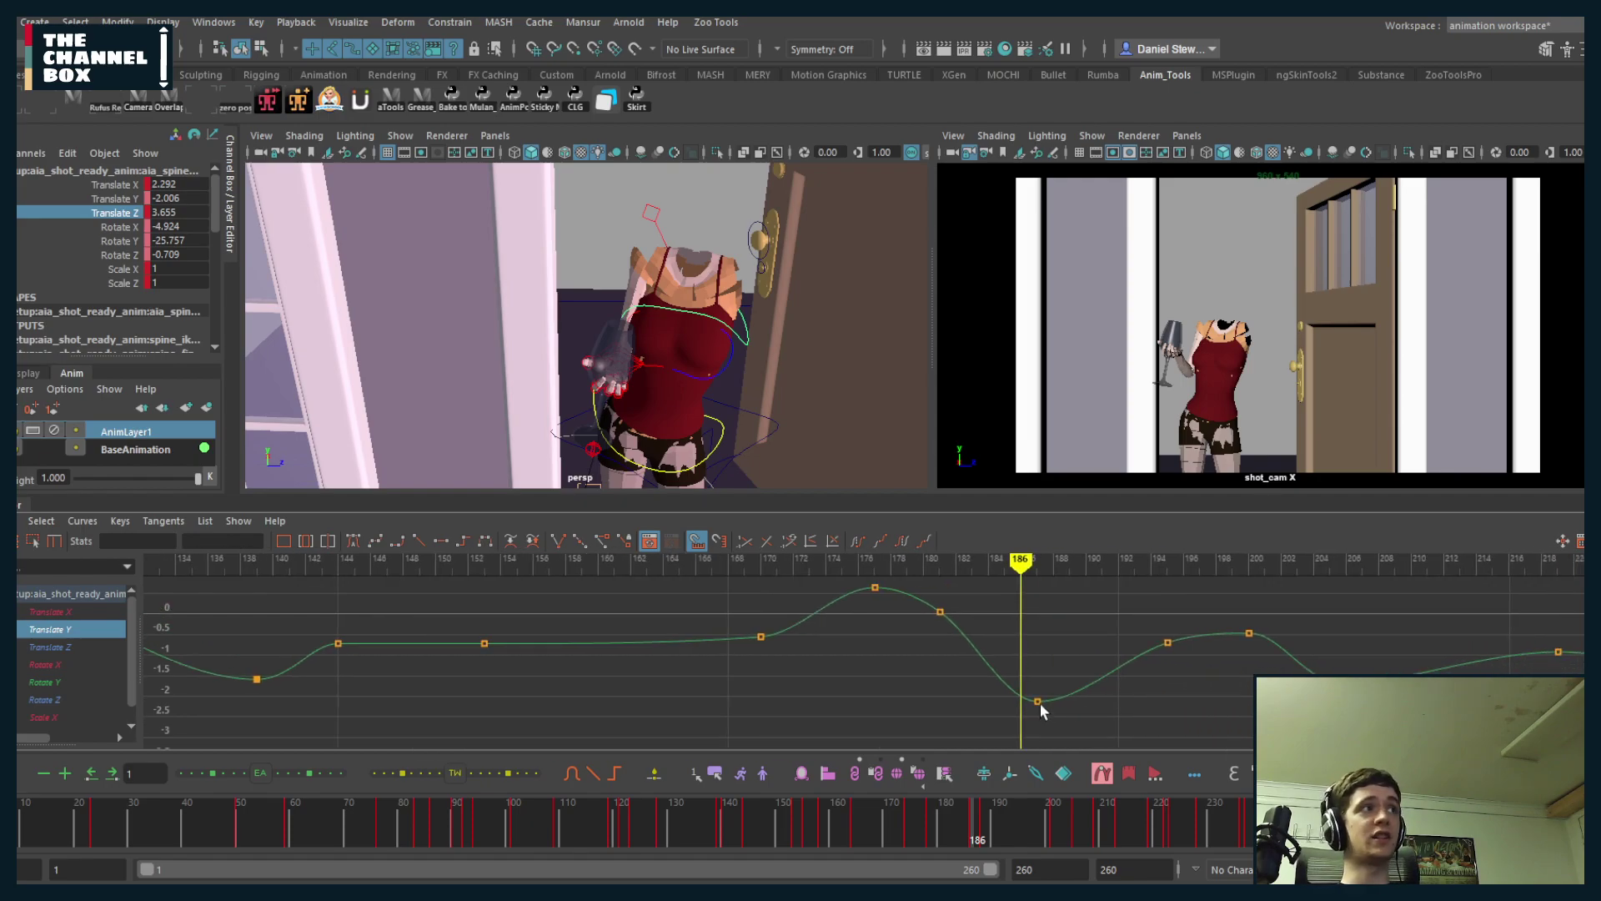
key(alt+v)
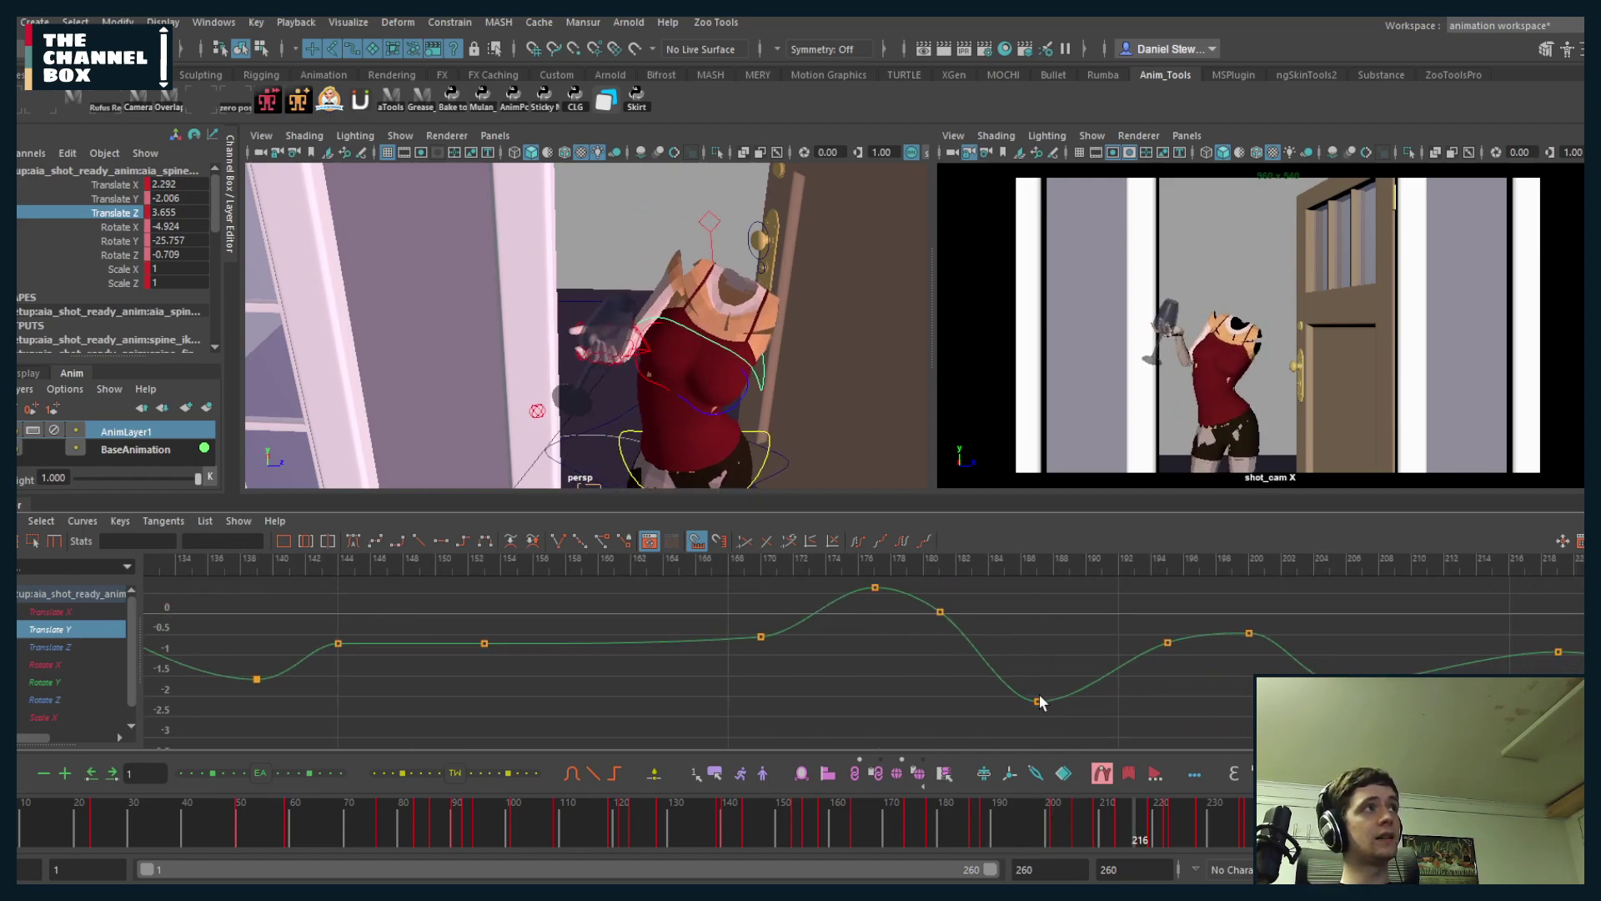
drag(929, 819, 1026, 826)
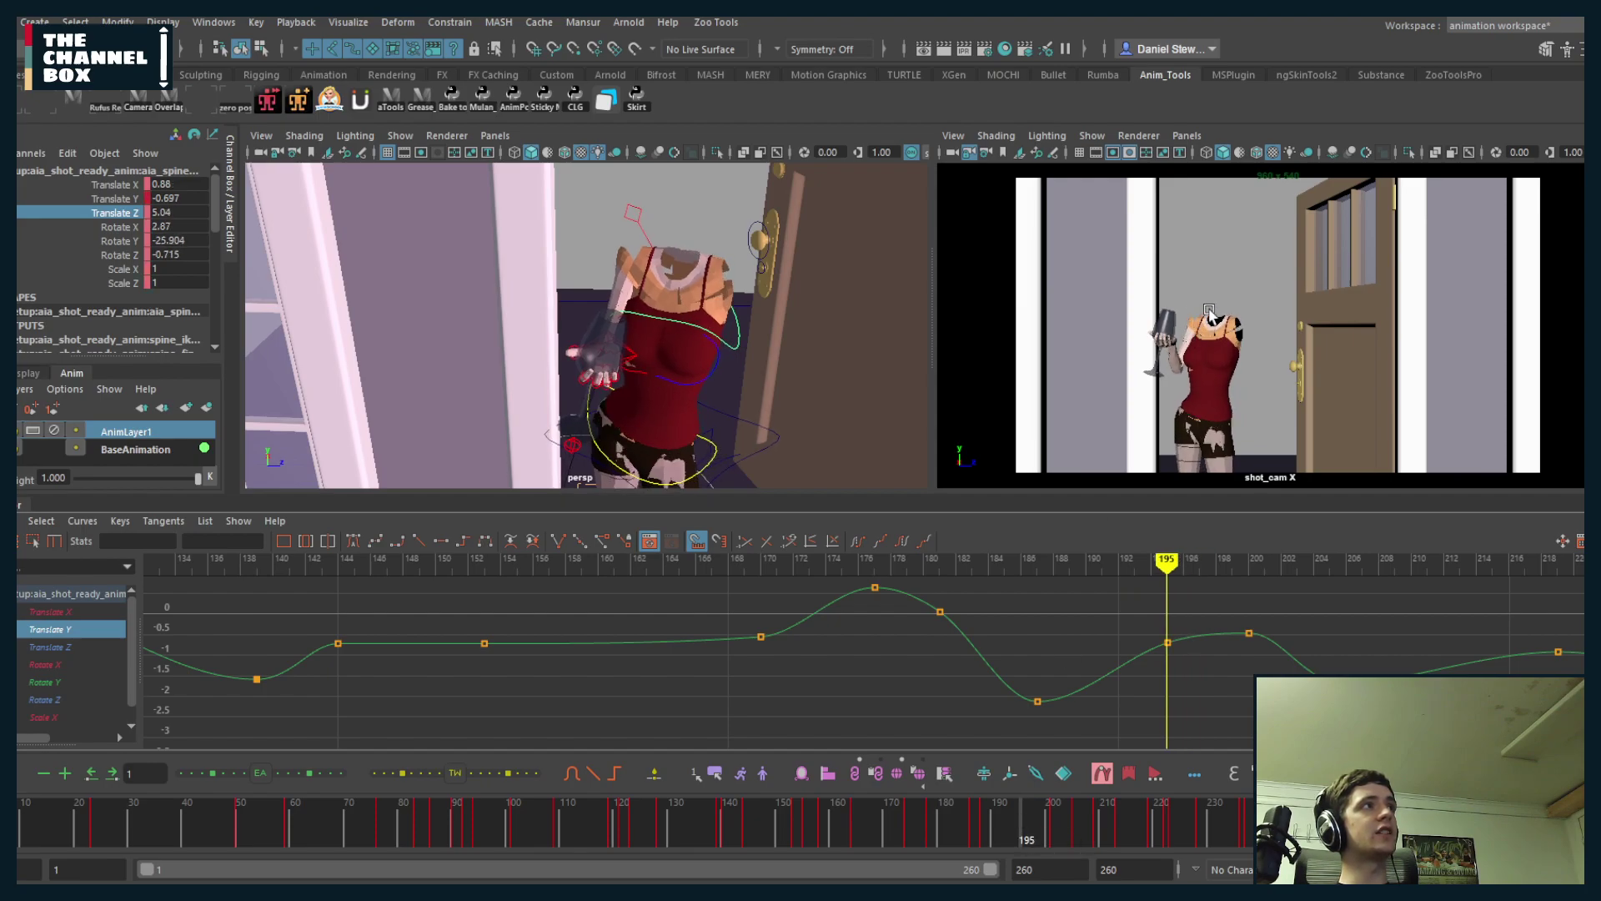
key(backslash)
right_drag(1151, 336, 1274, 320)
middle_drag(1319, 310, 905, 417)
right_drag(1371, 267, 930, 345)
middle_drag(1184, 350, 1170, 364)
drag(961, 804, 1012, 822)
right_drag(1306, 362, 1001, 374)
middle_drag(1001, 374, 901, 374)
mouse_move(1034, 824)
mouse_down()
mouse_move(1069, 826)
mouse_move(1038, 824)
mouse_up()
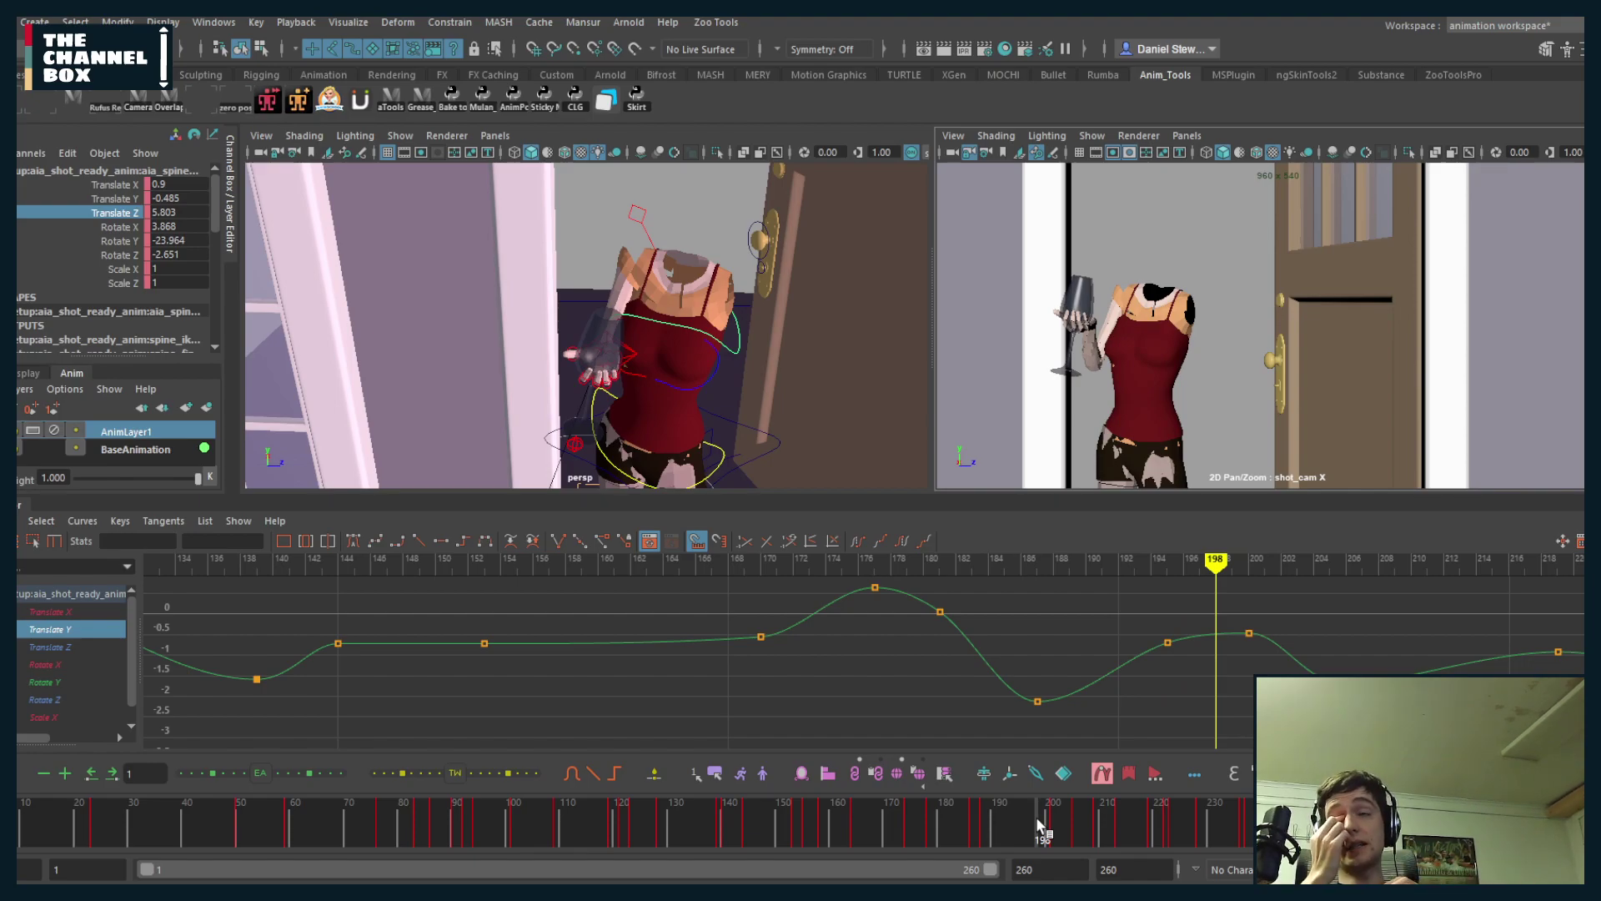
- Move the spine's Translate Y peak key to frame 202 at about 0.11 and the following trough key to frame 209
drag(1010, 822, 1056, 824)
drag(1324, 598, 1217, 668)
middle_drag(1230, 665, 1260, 656)
drag(1050, 830, 1097, 830)
middle_drag(1347, 684, 1394, 706)
- Place the Translate Y key after the trough at frame 217 and delete the key at frame 223
alt+middle_drag(1532, 623, 1332, 616)
drag(1382, 607, 1322, 659)
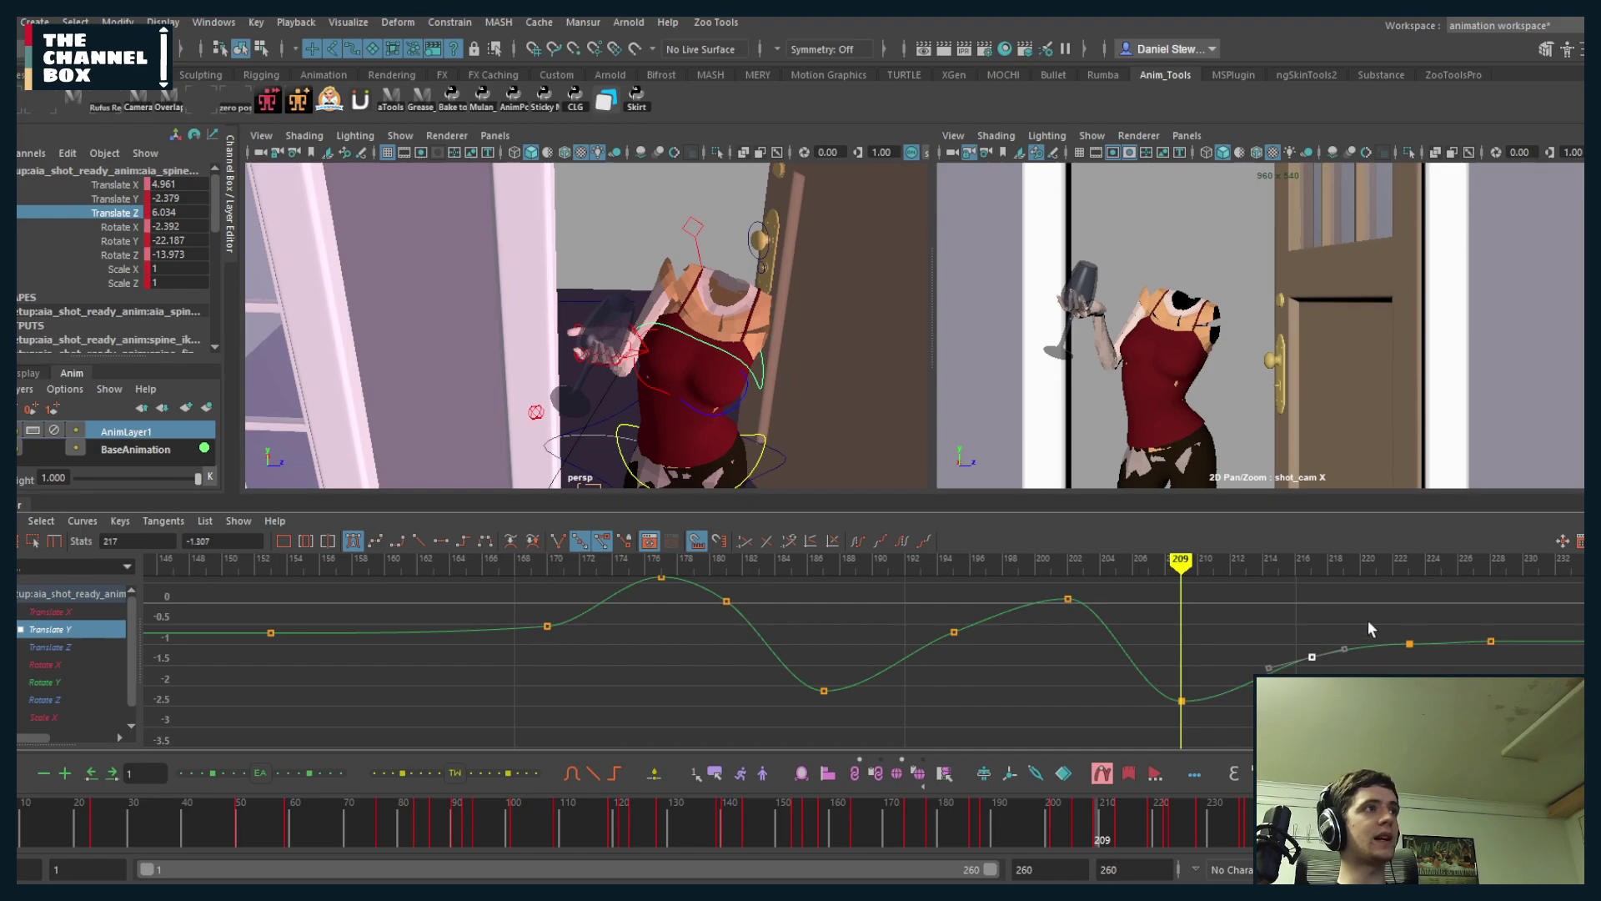
key(Delete)
- Replay the section and lower the Translate Y key at frame 195 to -1.724
click(895, 569)
key(alt+v)
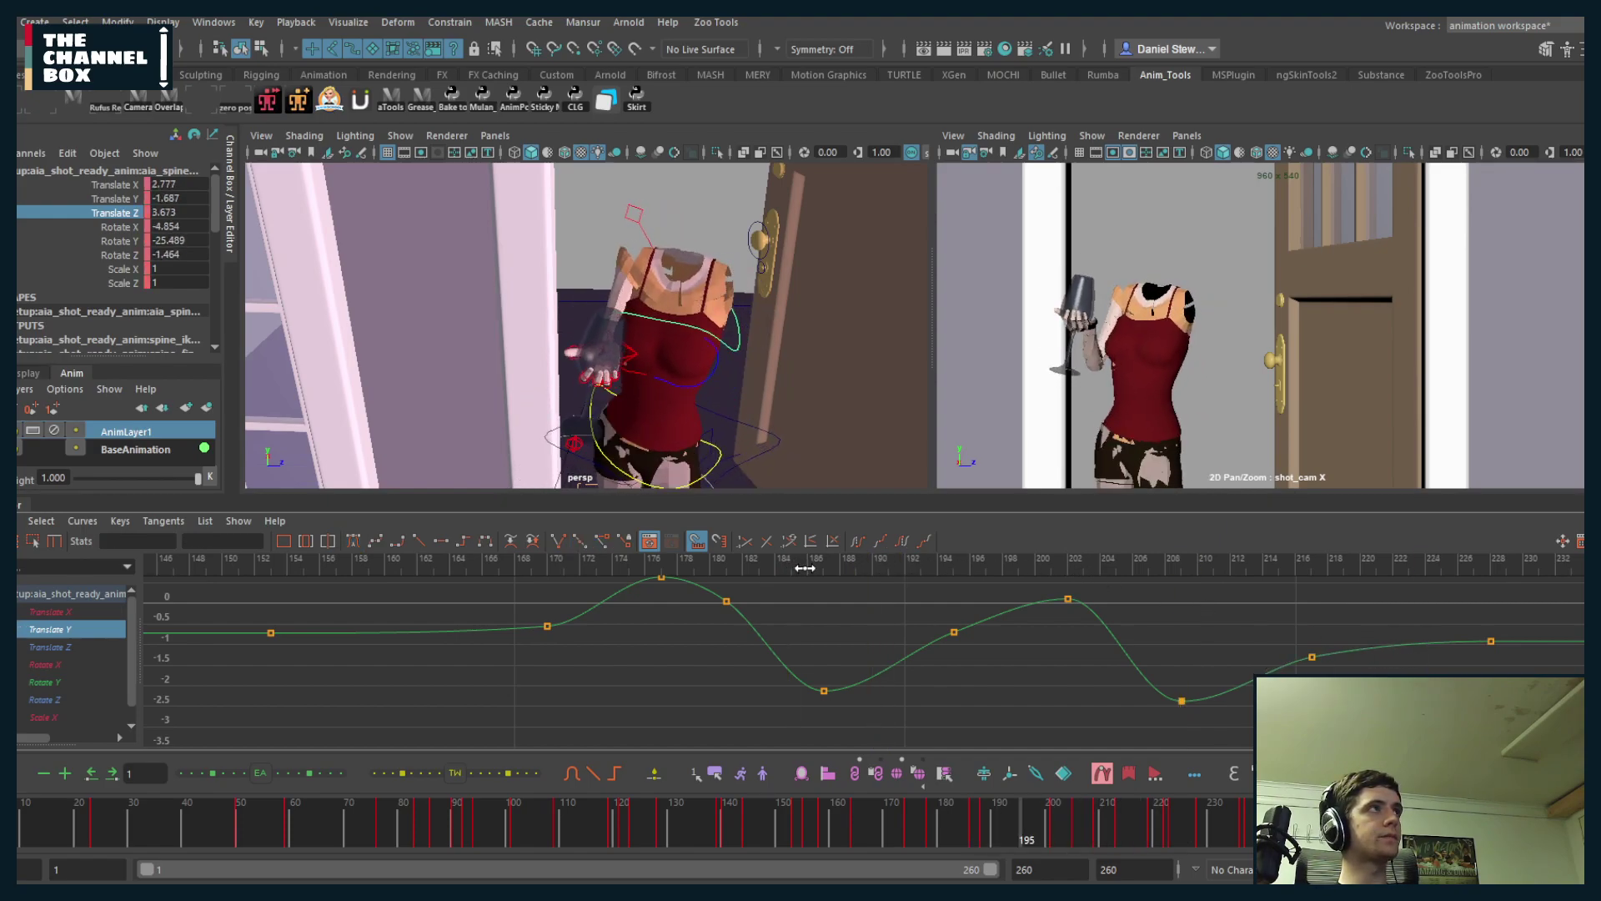
key(alt+v)
click(954, 632)
middle_drag(976, 658, 947, 711)
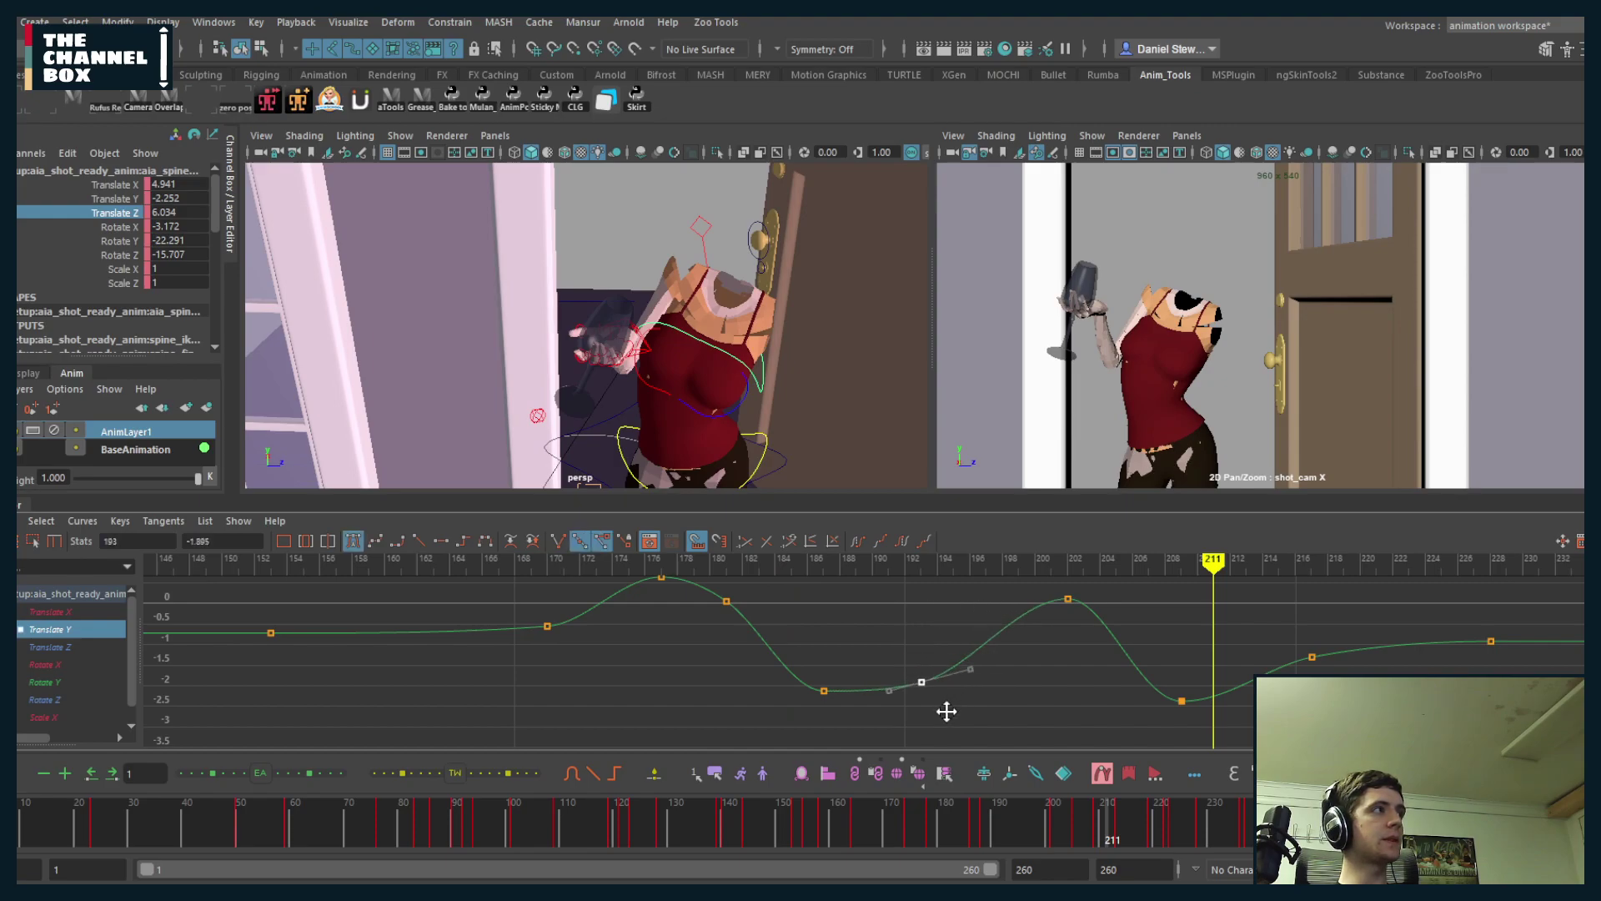
click(818, 574)
key(alt+v)
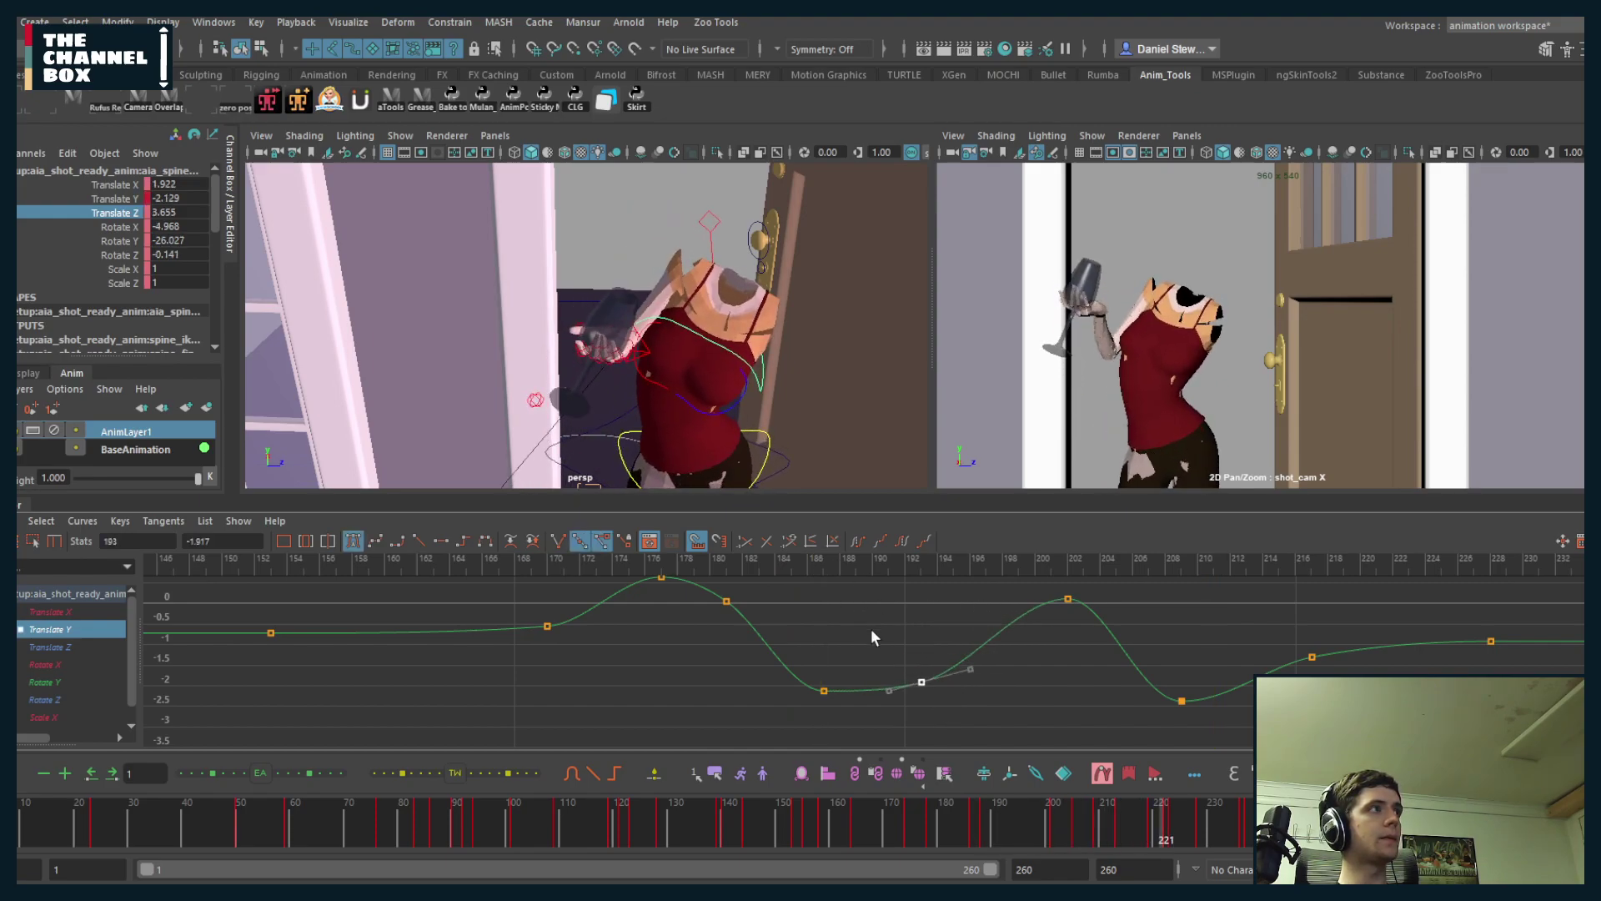
middle_drag(978, 712, 1007, 711)
- Replay the section and move the Translate Y peak from frame 202 to 201 and the trough from frame 209 to 208
click(801, 562)
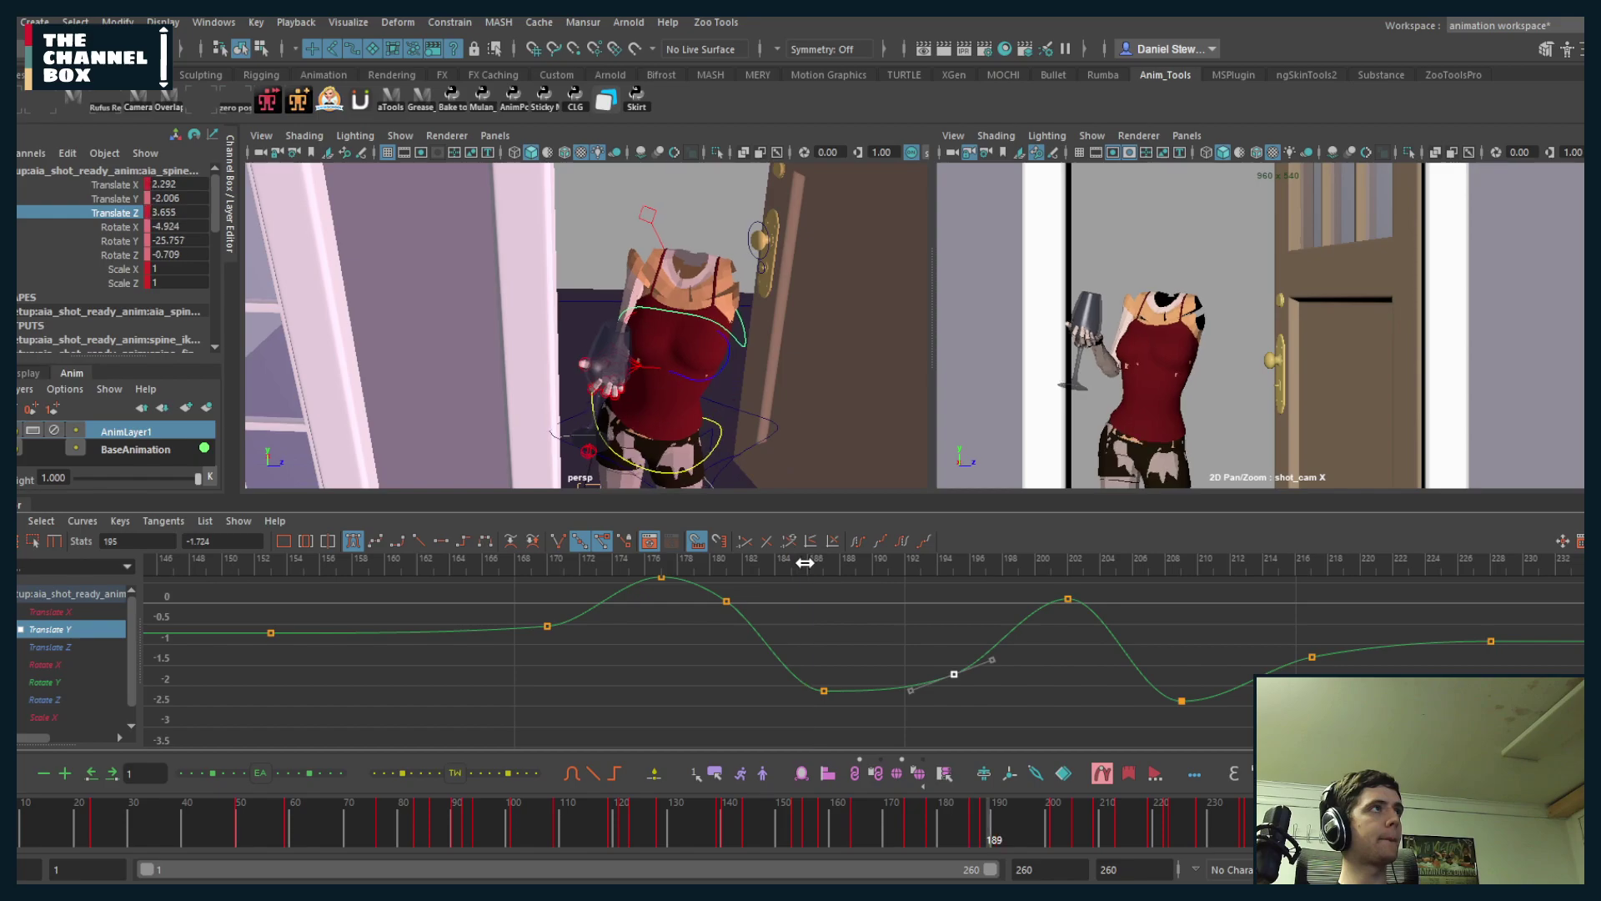
mouse_move(805, 559)
mouse_down()
mouse_move(1079, 554)
mouse_move(1051, 556)
mouse_up()
drag(1053, 577, 1086, 609)
key(alt+v)
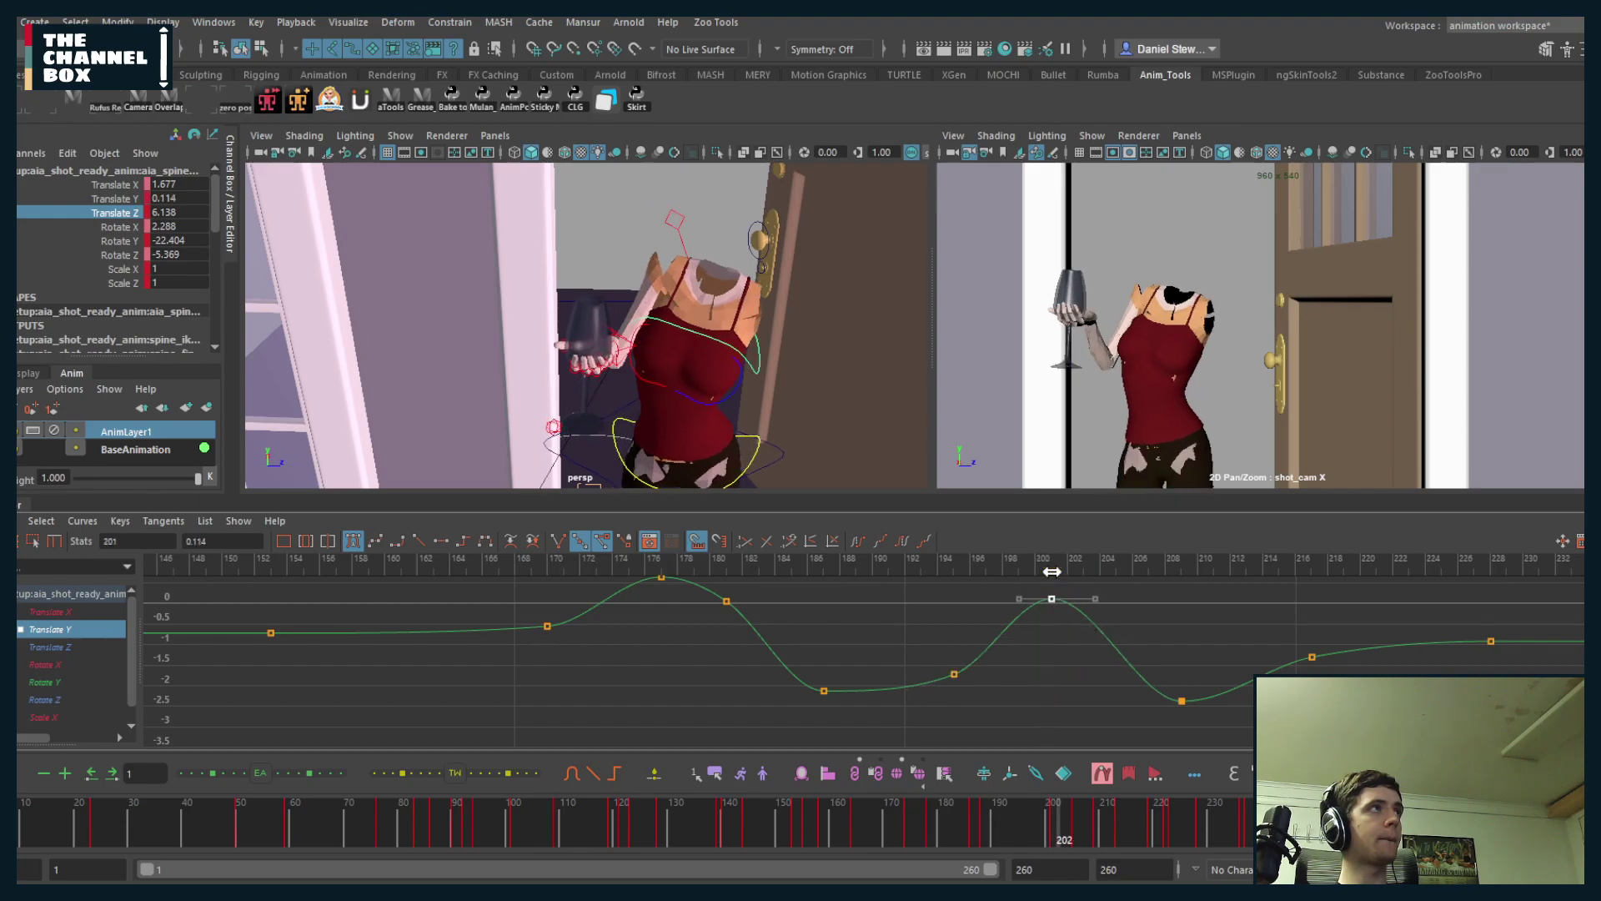
key(alt+v)
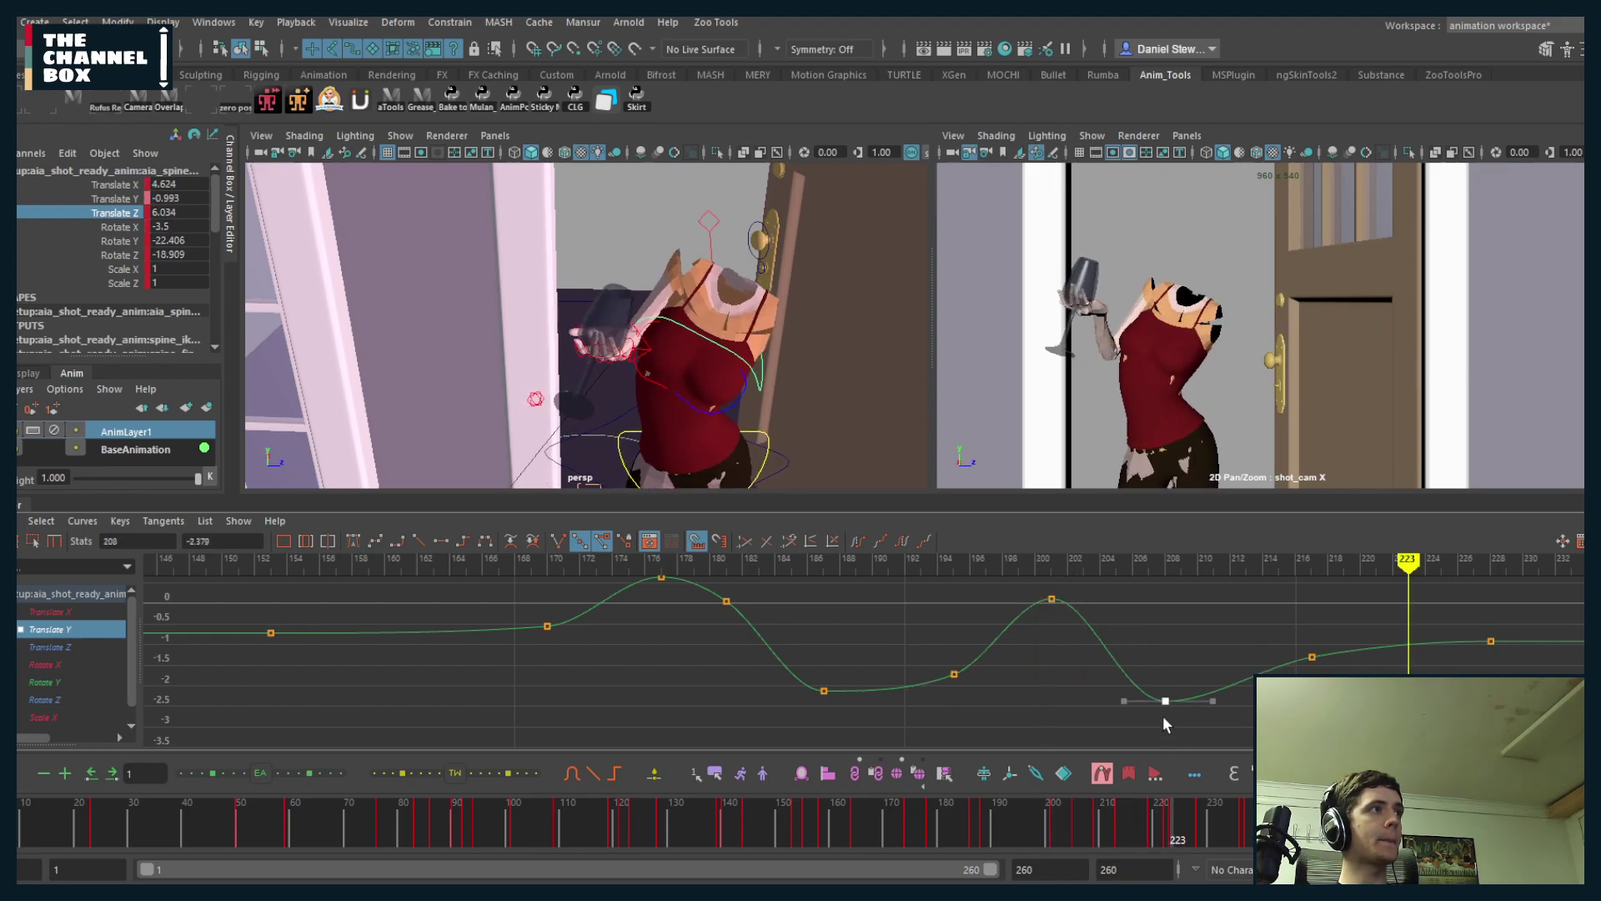
- Check the motion in playback and lower the Translate Y trough at frame 208 to about -2.94
click(873, 561)
key(alt+v)
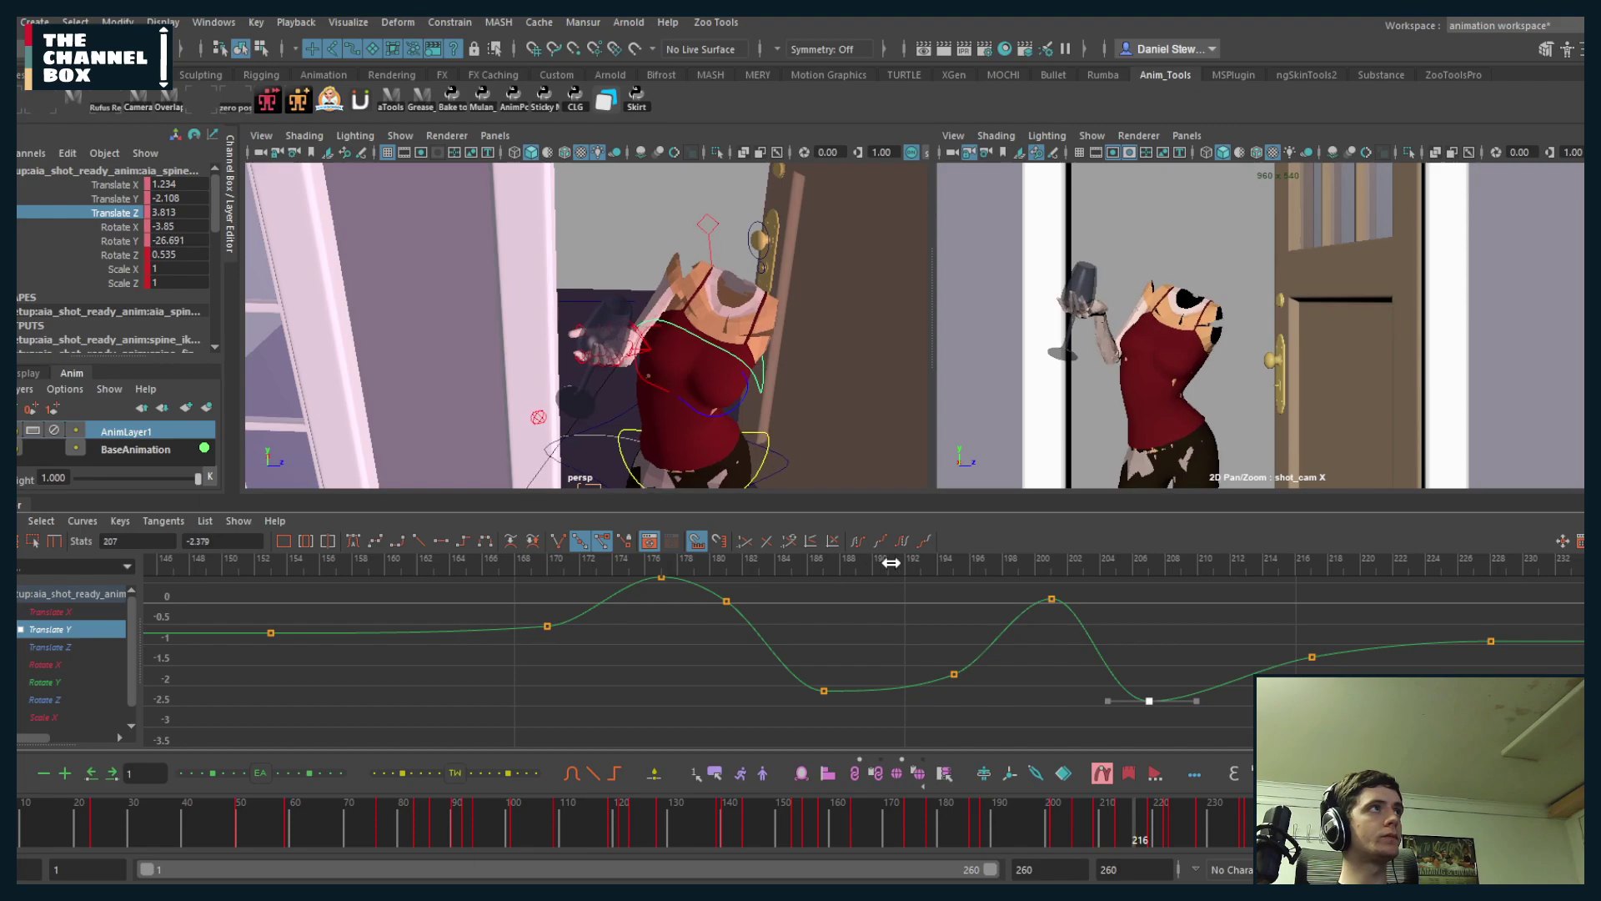
drag(1136, 599, 1283, 621)
drag(1111, 567, 1166, 567)
mouse_move(1195, 649)
middle_down()
mouse_move(1176, 675)
mouse_move(1203, 667)
middle_up()
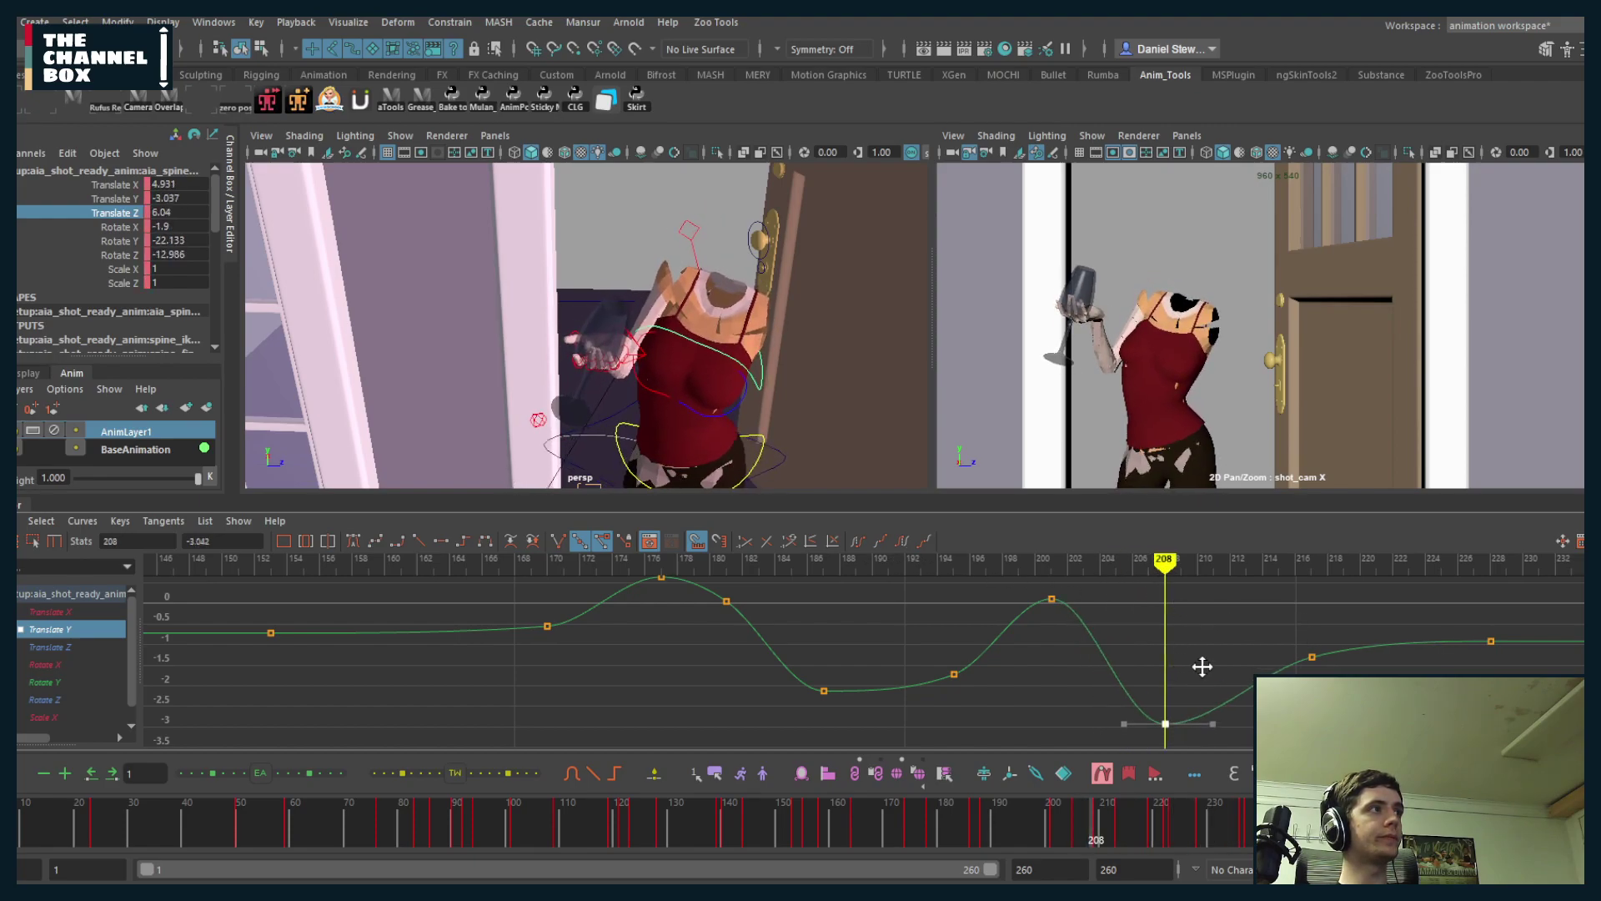
click(874, 560)
key(alt+v)
key(alt+v)
- Exaggerate the Translate Y motion by raising the peak at frame 201 to 2.374 and lowering the trough at frame 208 to -5.072
alt+middle_drag(1229, 604, 1177, 587)
mouse_move(1177, 587)
alt+right_down()
mouse_move(1161, 593)
mouse_move(1191, 596)
alt+right_up()
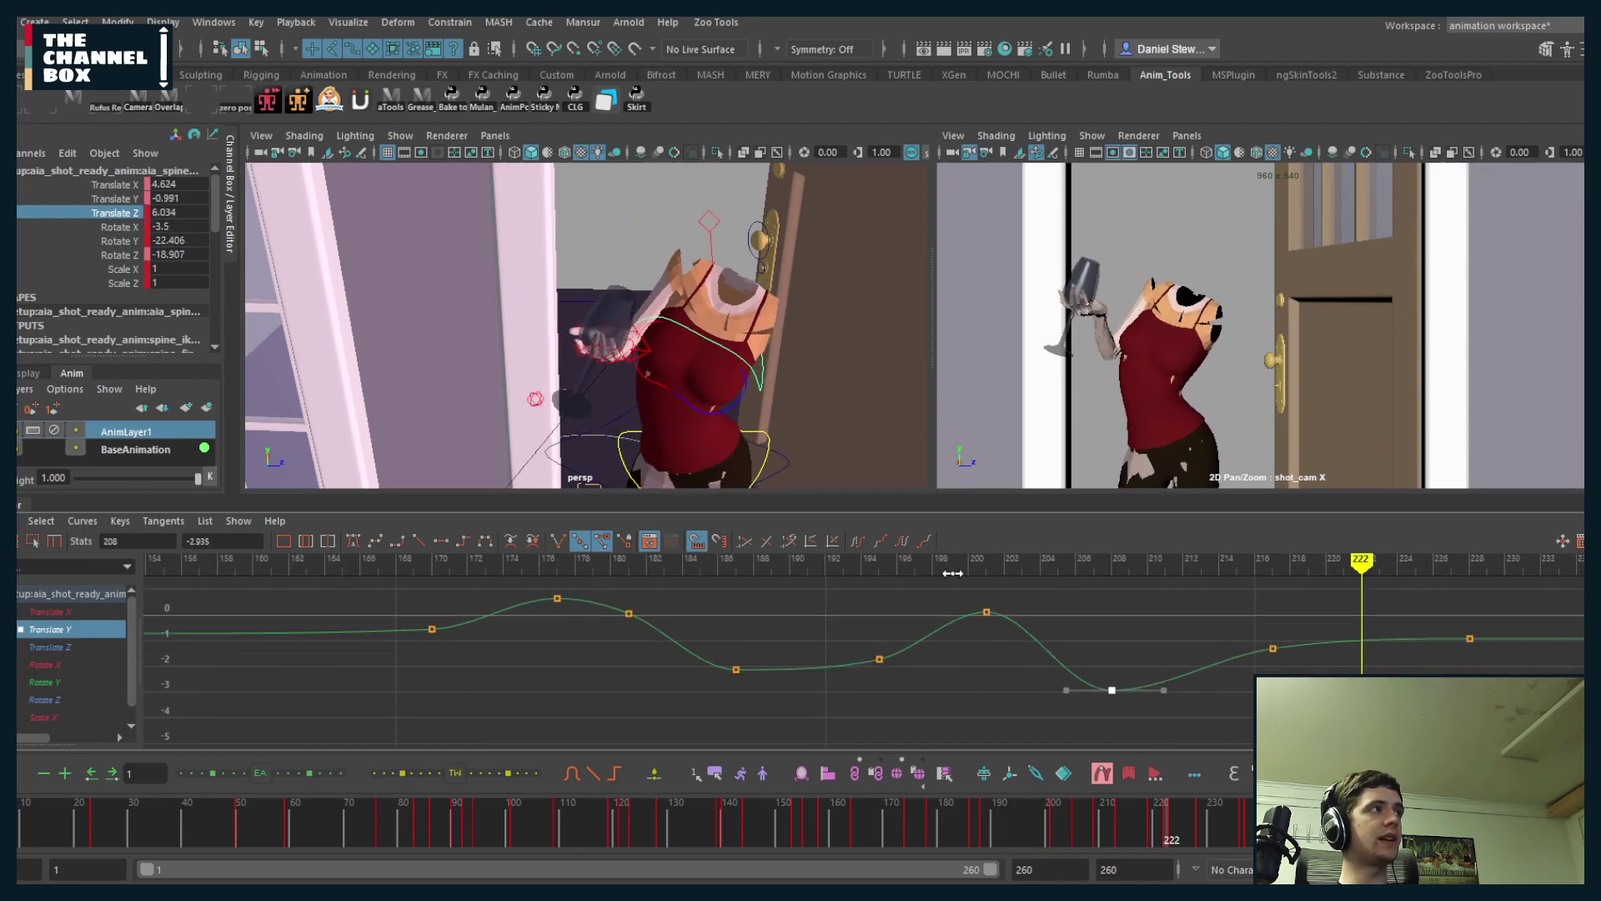
shift+middle_drag(1003, 678, 1023, 619)
scroll(1031, 622, down, 3)
drag(1103, 642, 1019, 703)
shift+middle_drag(1022, 619, 1022, 656)
- Replay the section and move the Translate Y trough key from frame 208 to frame 207
click(806, 563)
key(alt+v)
drag(808, 564, 860, 564)
key(alt+v)
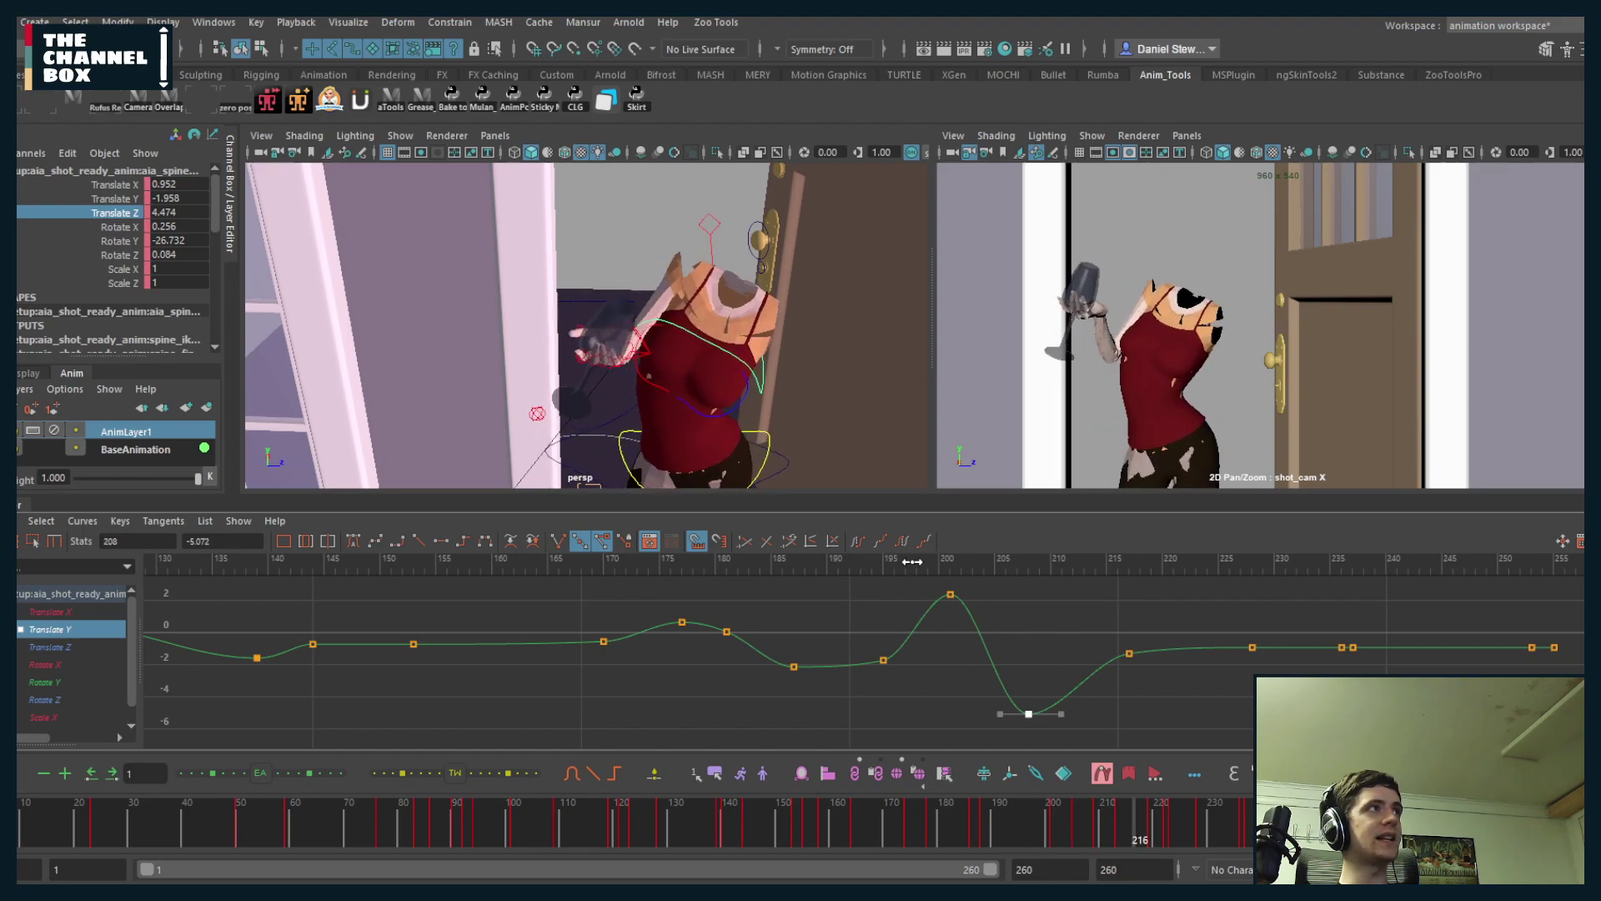
key(alt+v)
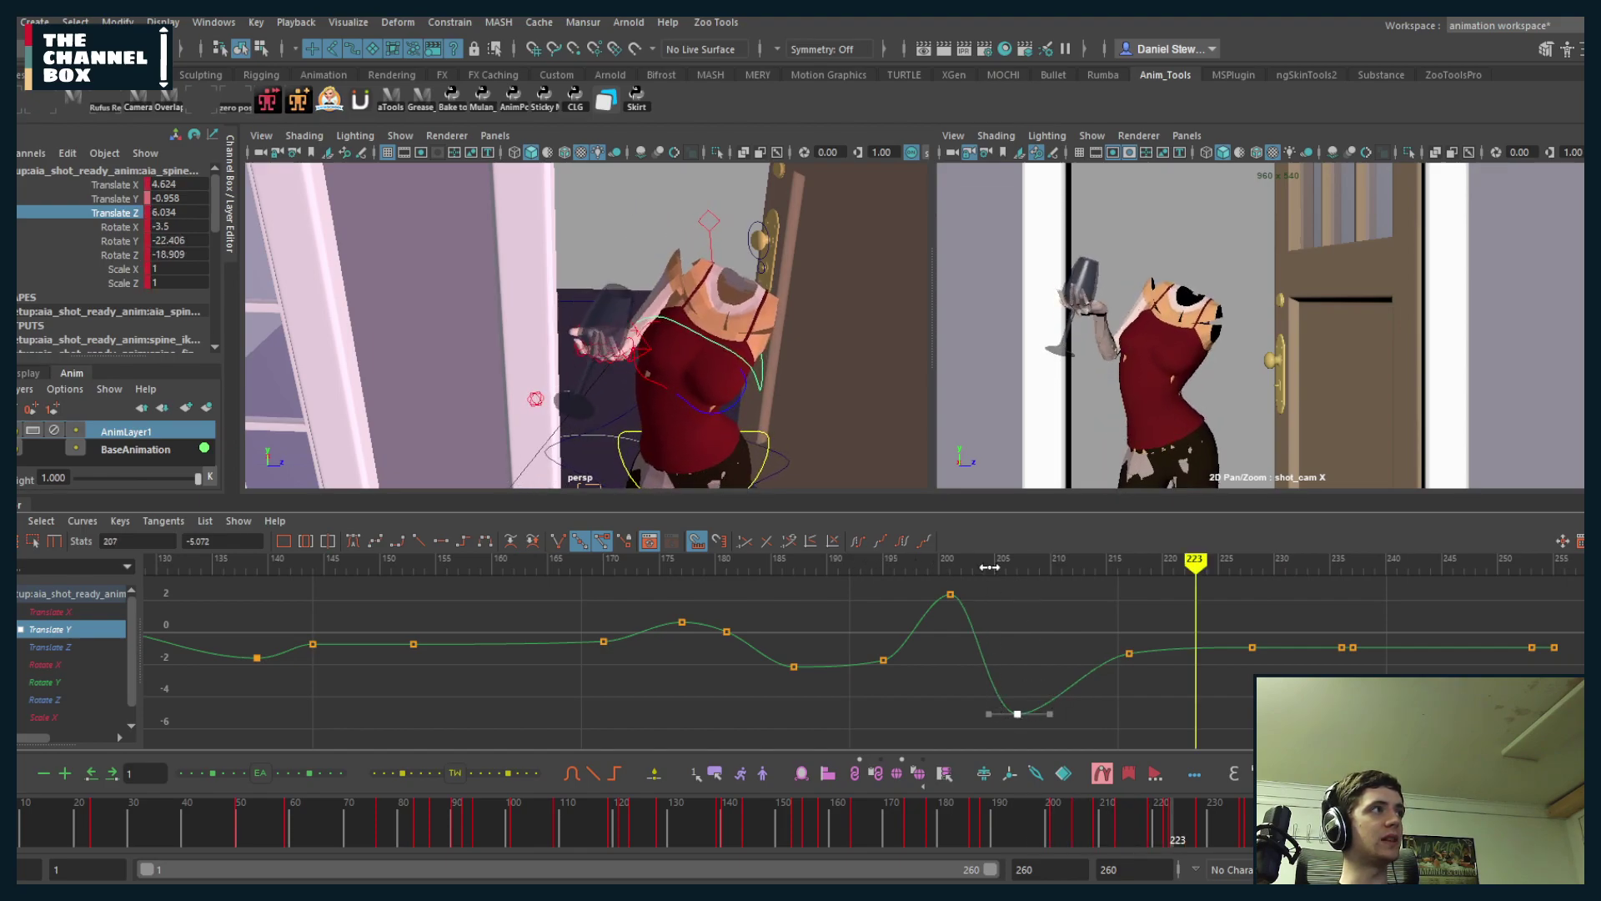
- Move the Translate Y keys at frames 195 and 201 one frame back to 194 and 200, and replay the section
drag(835, 694, 974, 576)
key(alt+Left)
click(817, 574)
key(alt+v)
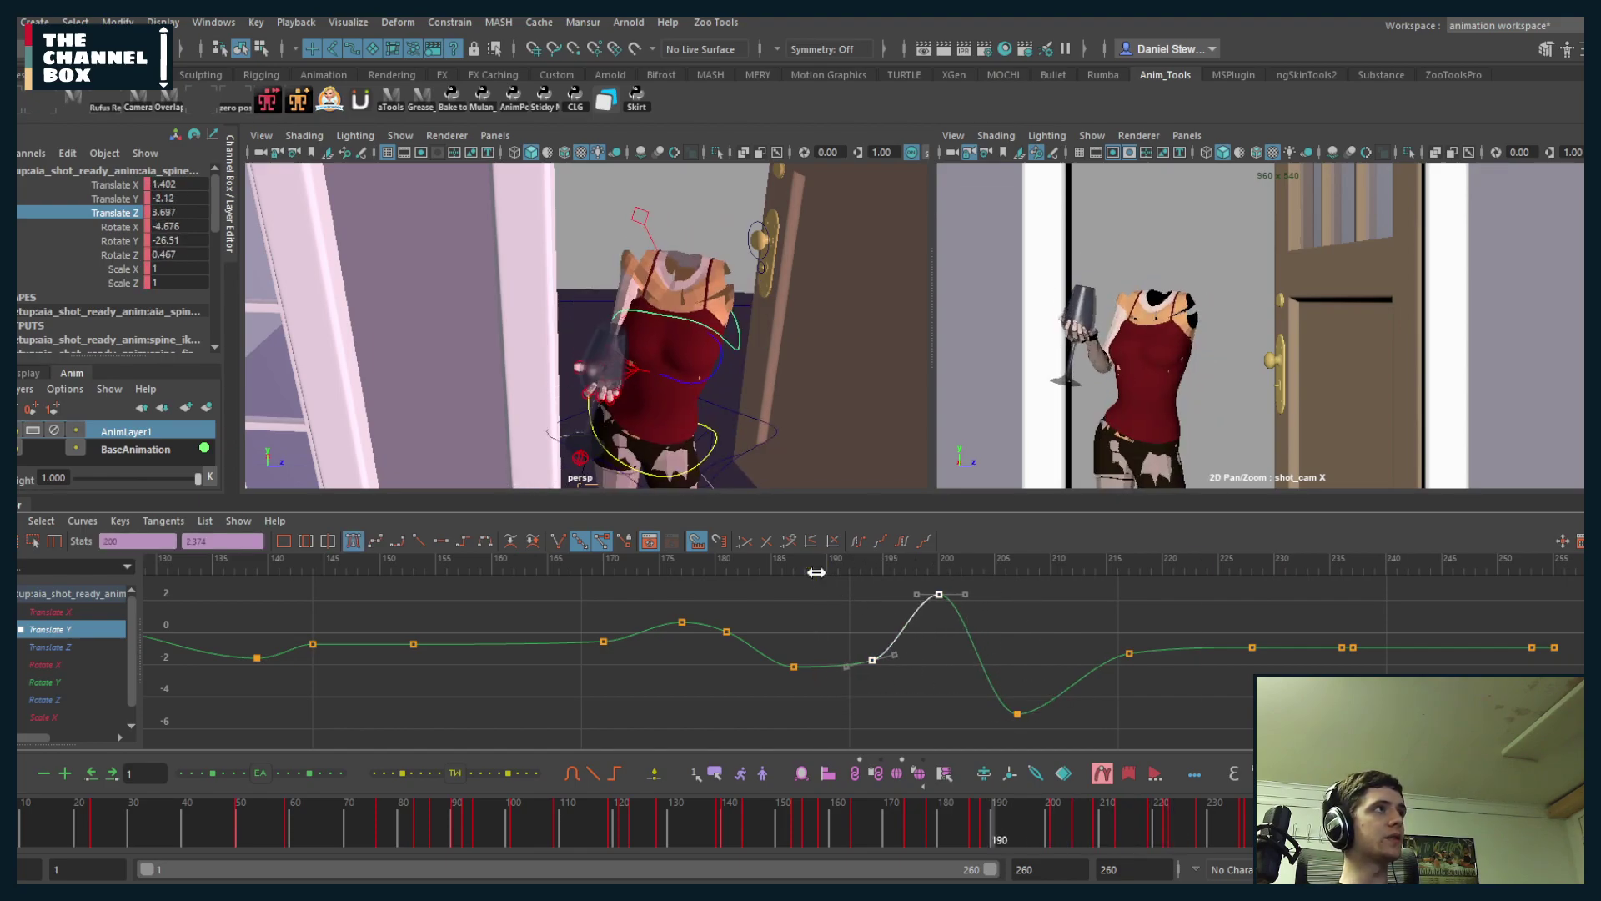
key(alt+v)
- Move the Translate Y key at frame 217 to 216, and the keys at 194 and 200 to 193 and 199
drag(1085, 610, 1150, 689)
key(alt+Left)
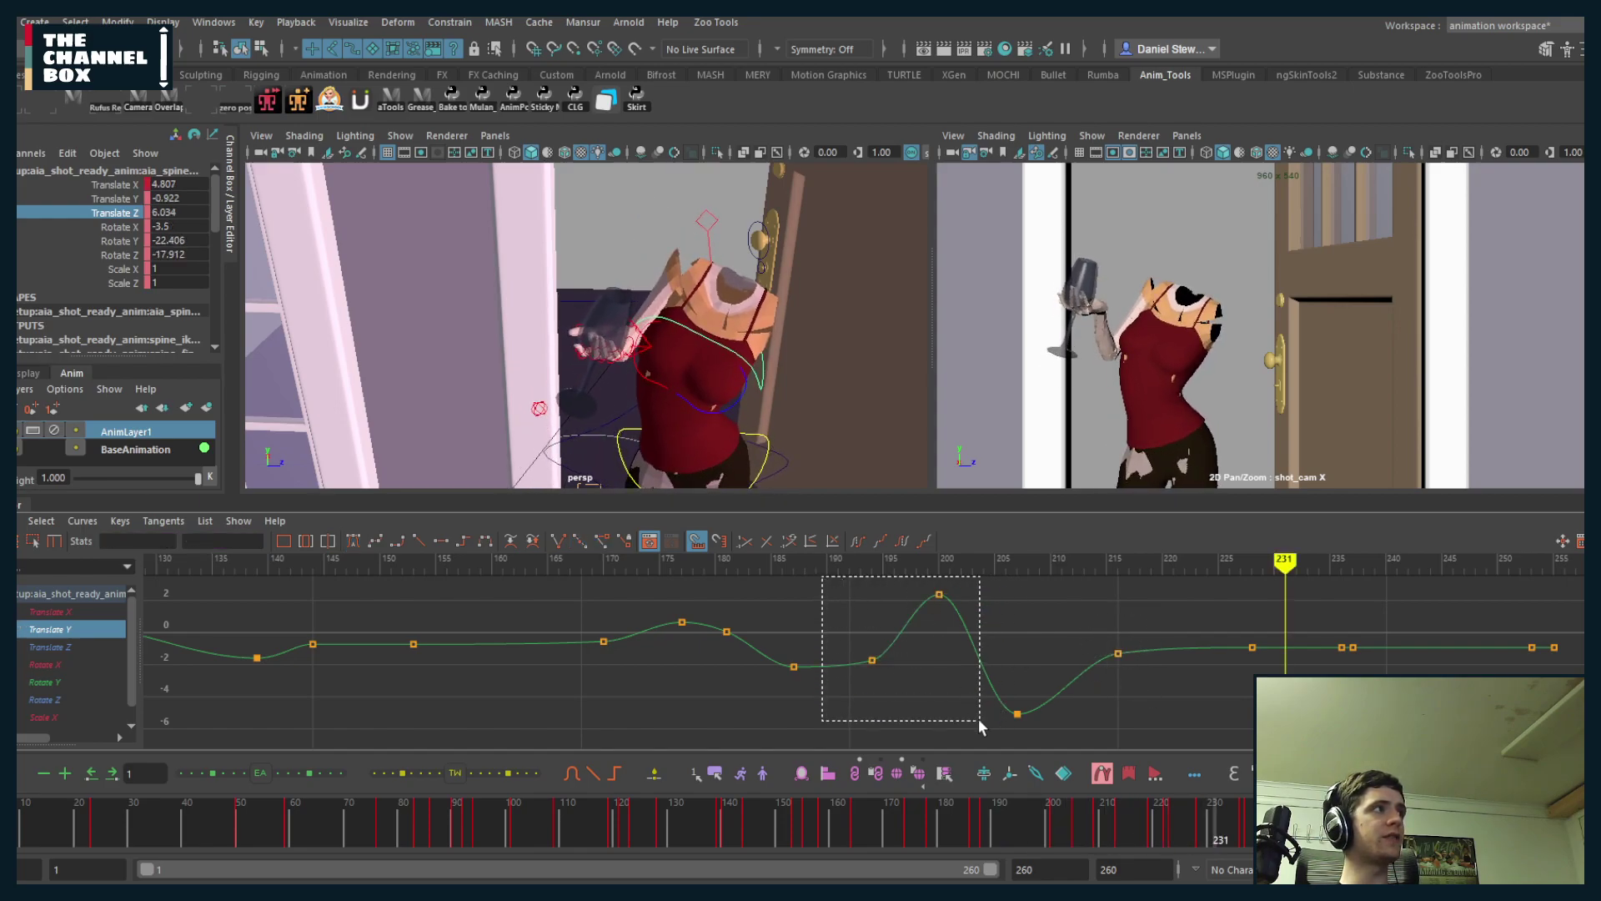
drag(980, 722, 981, 722)
key(alt+Left)
- Play the shot repeatedly from around frame 187 to check the timing of the retimed vertical spine motion
click(824, 569)
key(alt+v)
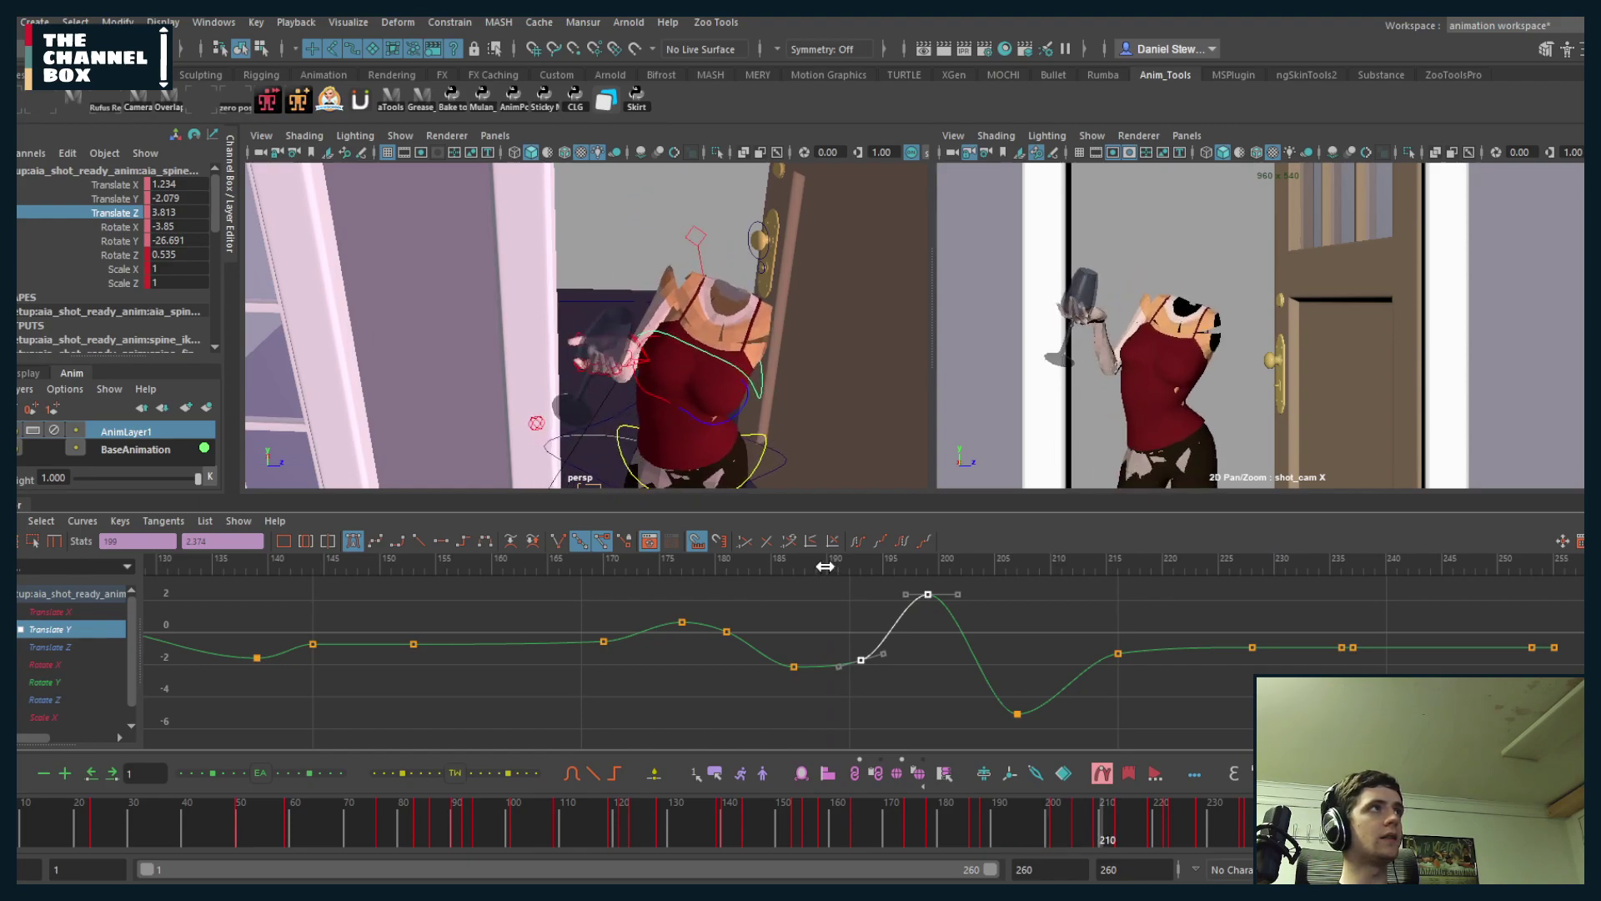
key(alt+v)
click(818, 561)
key(alt+v)
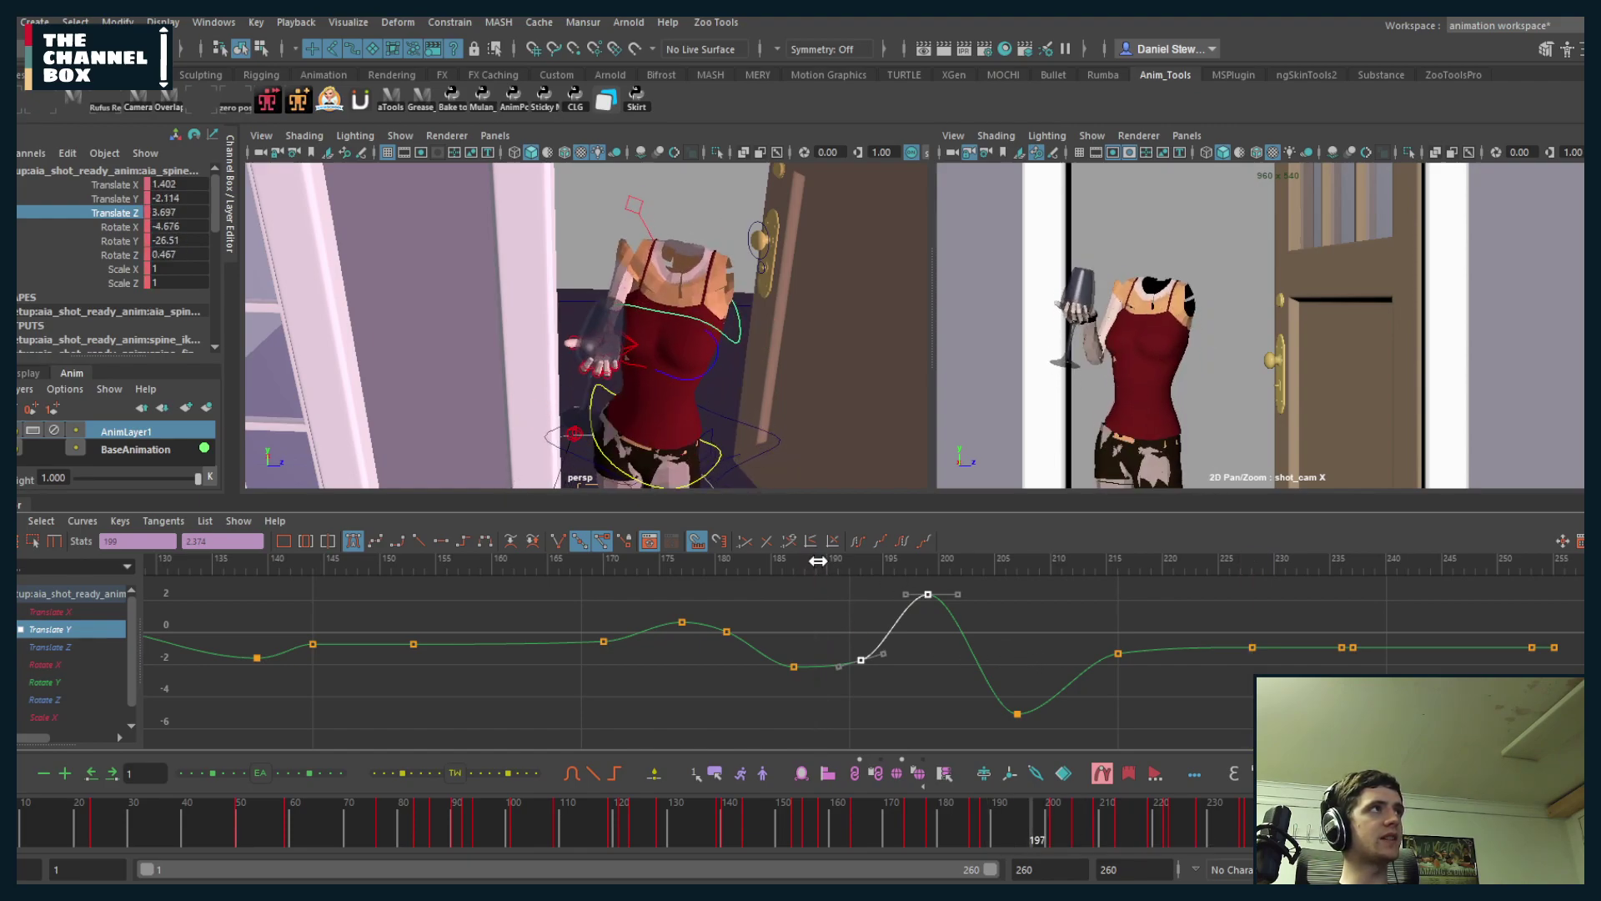
key(period)
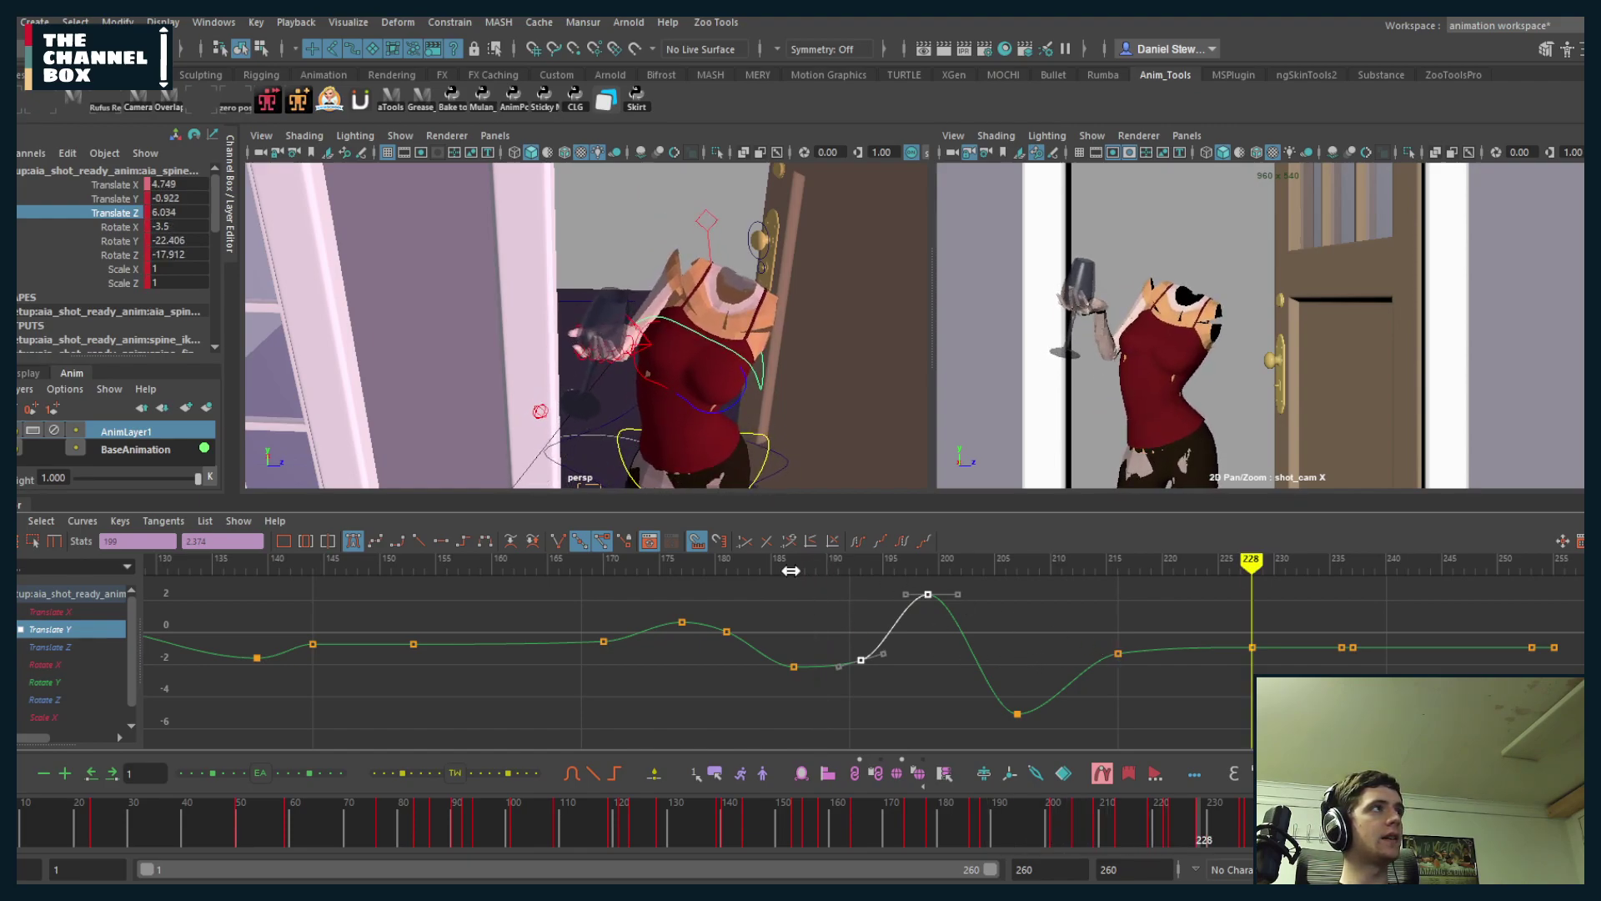
click(790, 570)
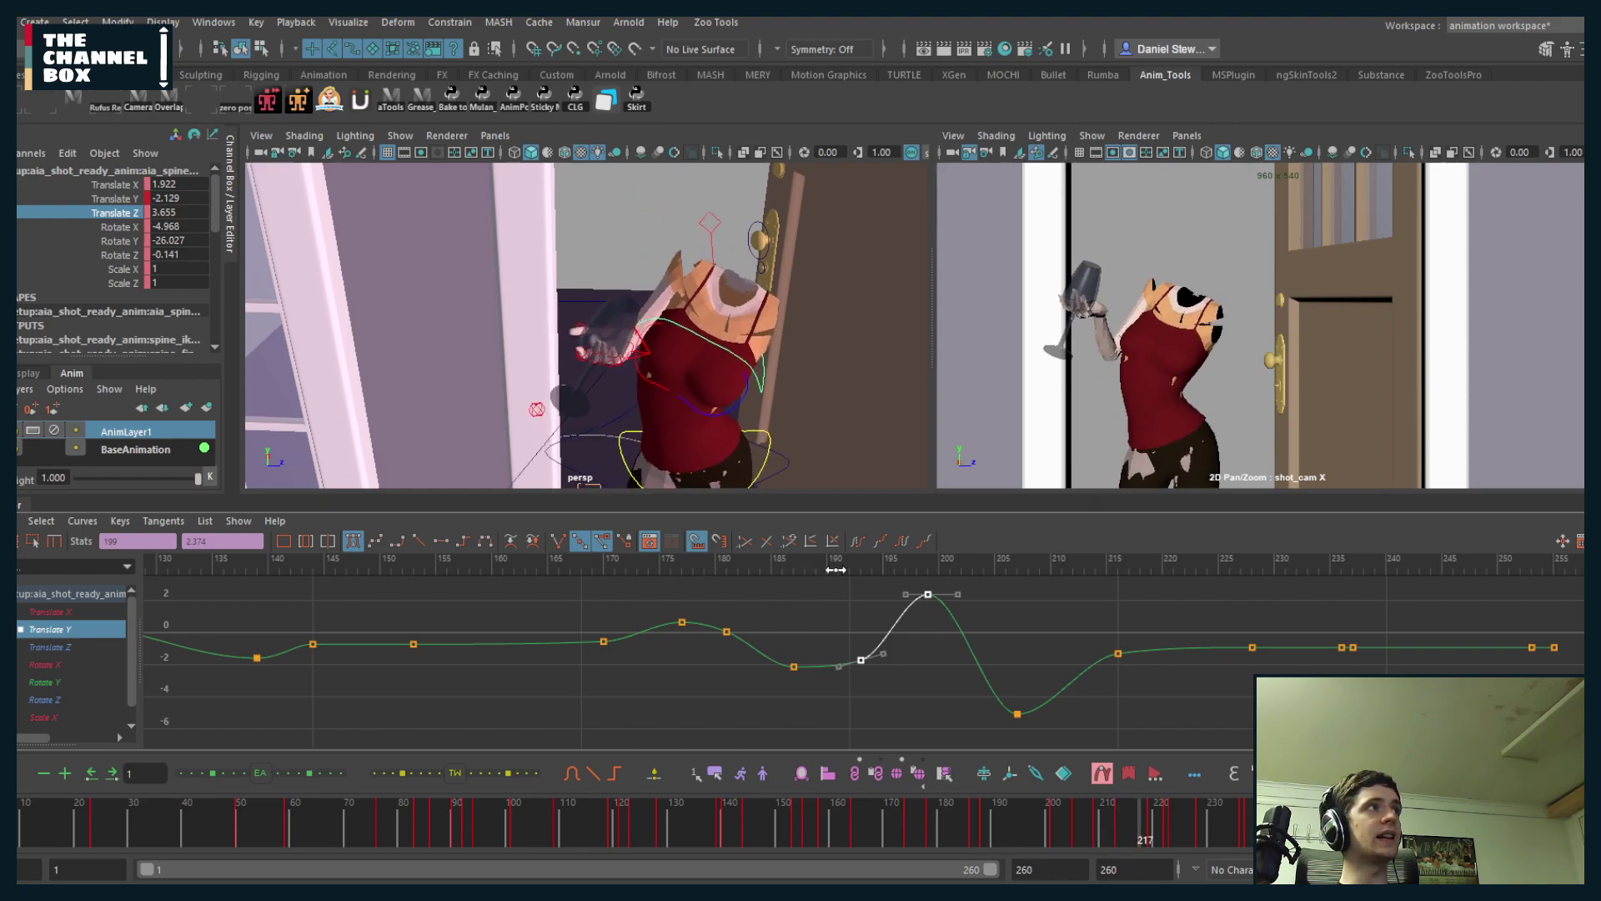
key(alt+v)
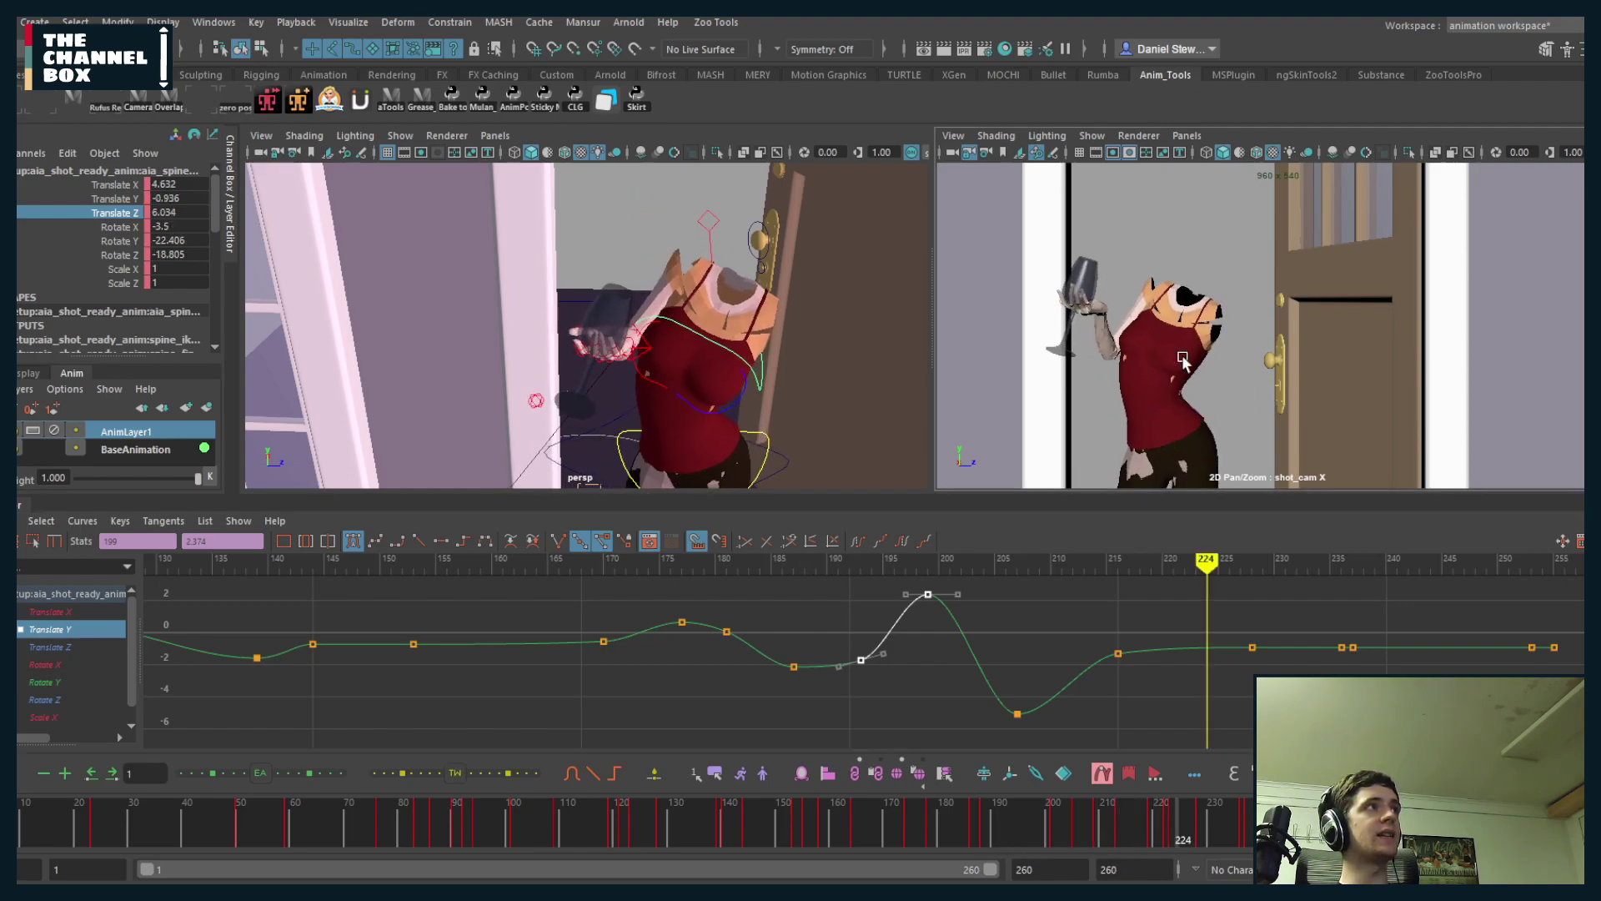
- Lower the Translate Y peak at frame 199 to 0.586 and raise the trough at frame 207 to about -3, checking in playback
mouse_move(1016, 557)
mouse_down()
mouse_move(983, 559)
mouse_move(1141, 567)
mouse_move(928, 567)
mouse_move(950, 608)
mouse_up()
shift+middle_drag(947, 611, 946, 643)
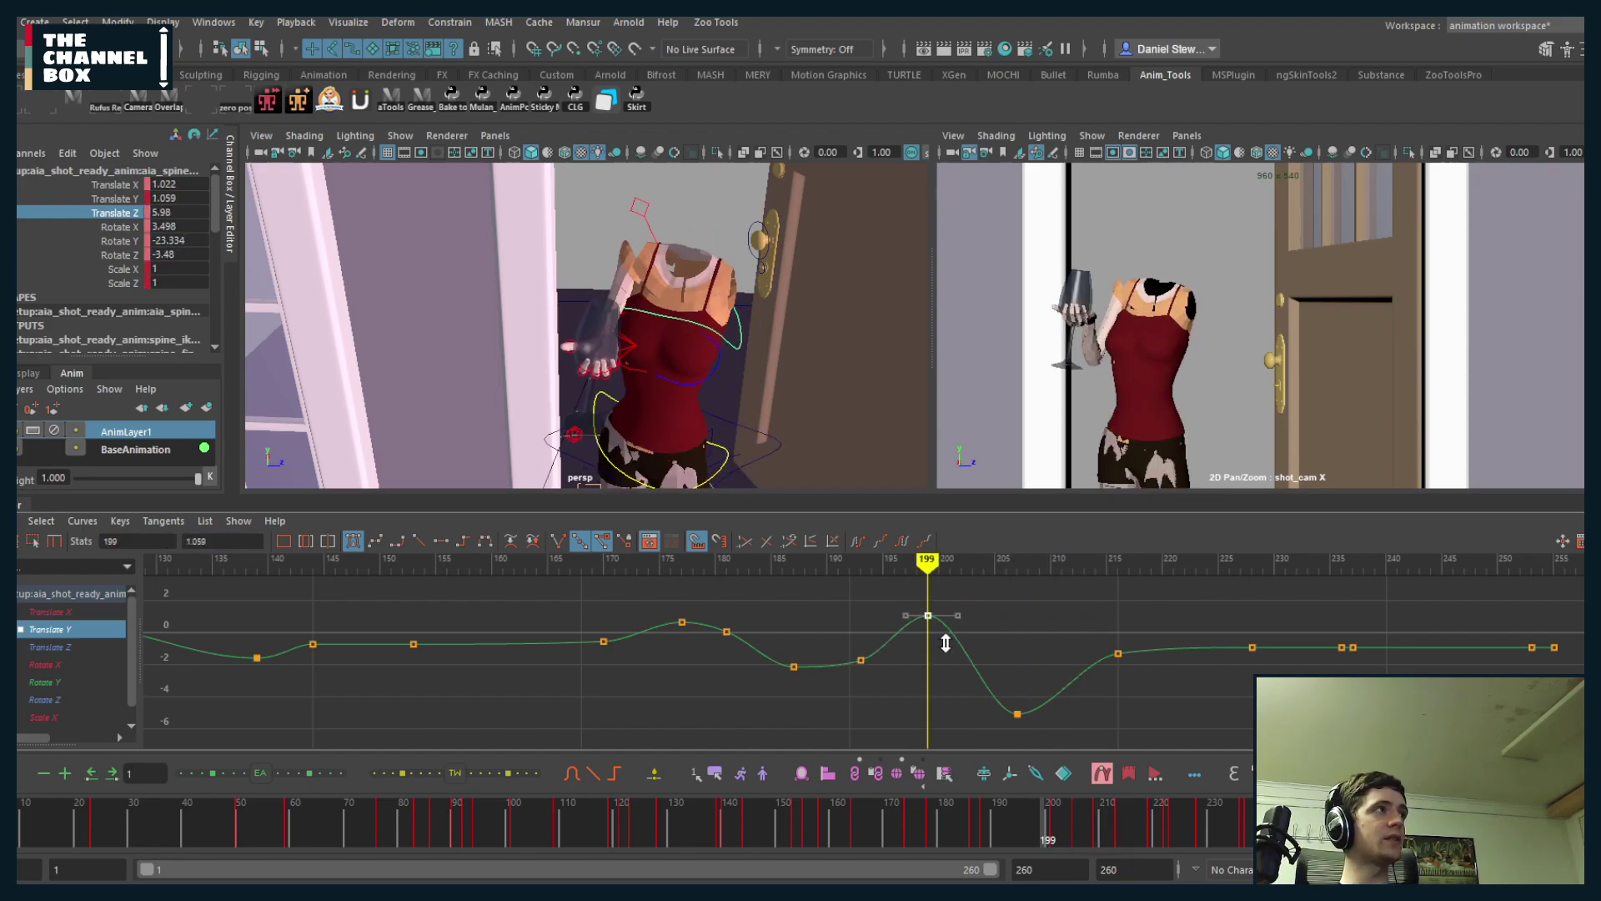
drag(992, 740, 993, 739)
shift+middle_drag(993, 738, 1006, 707)
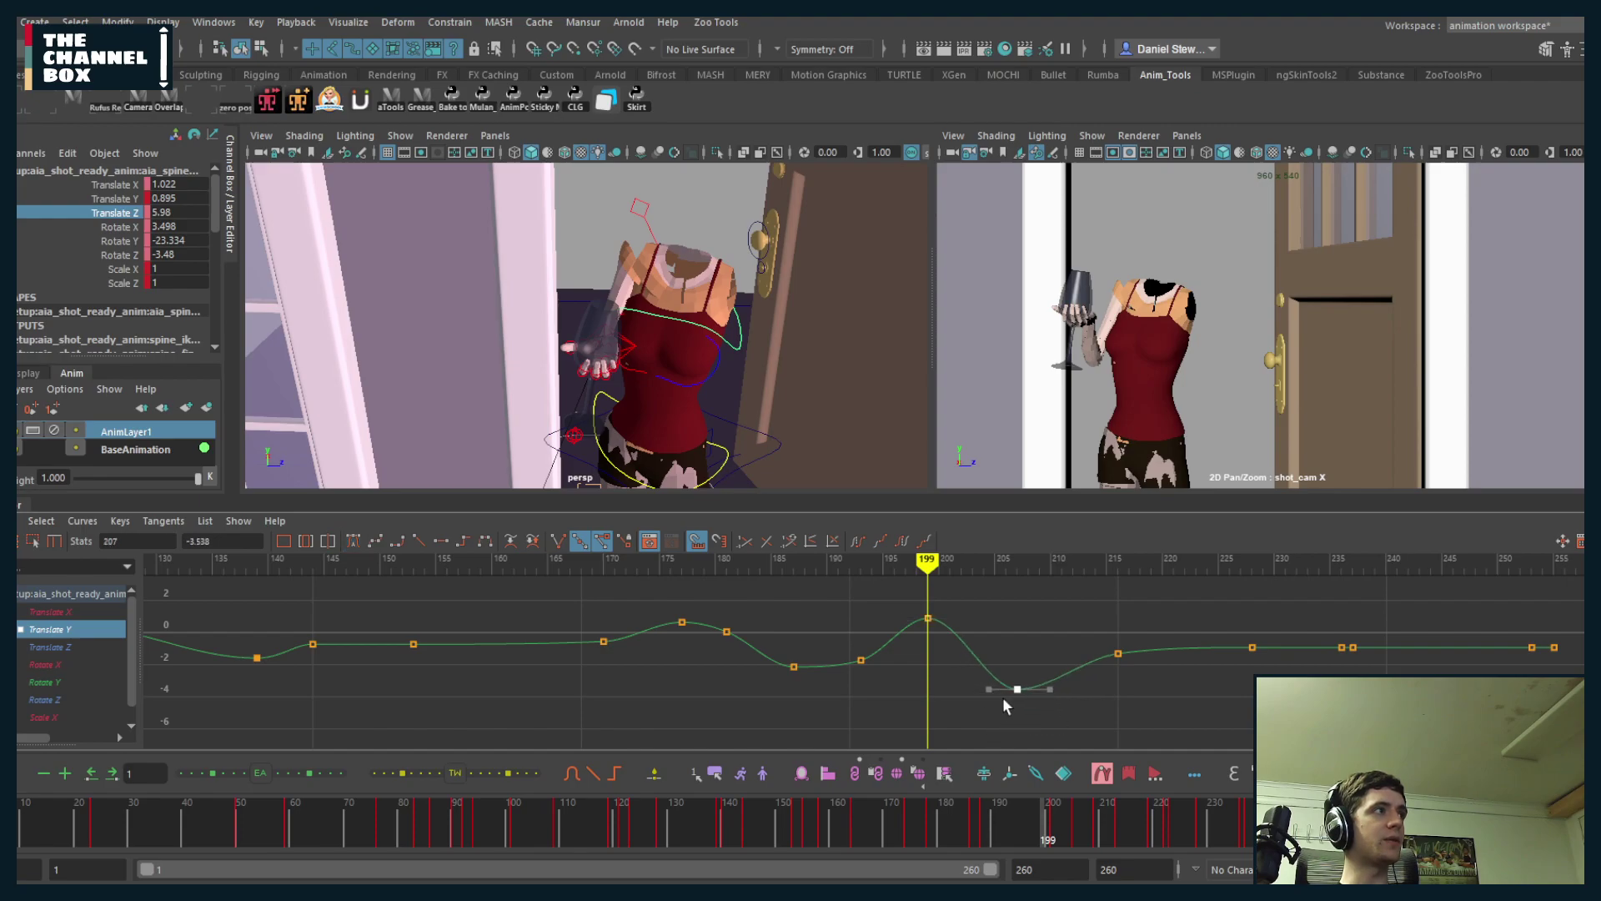
key(alt+v)
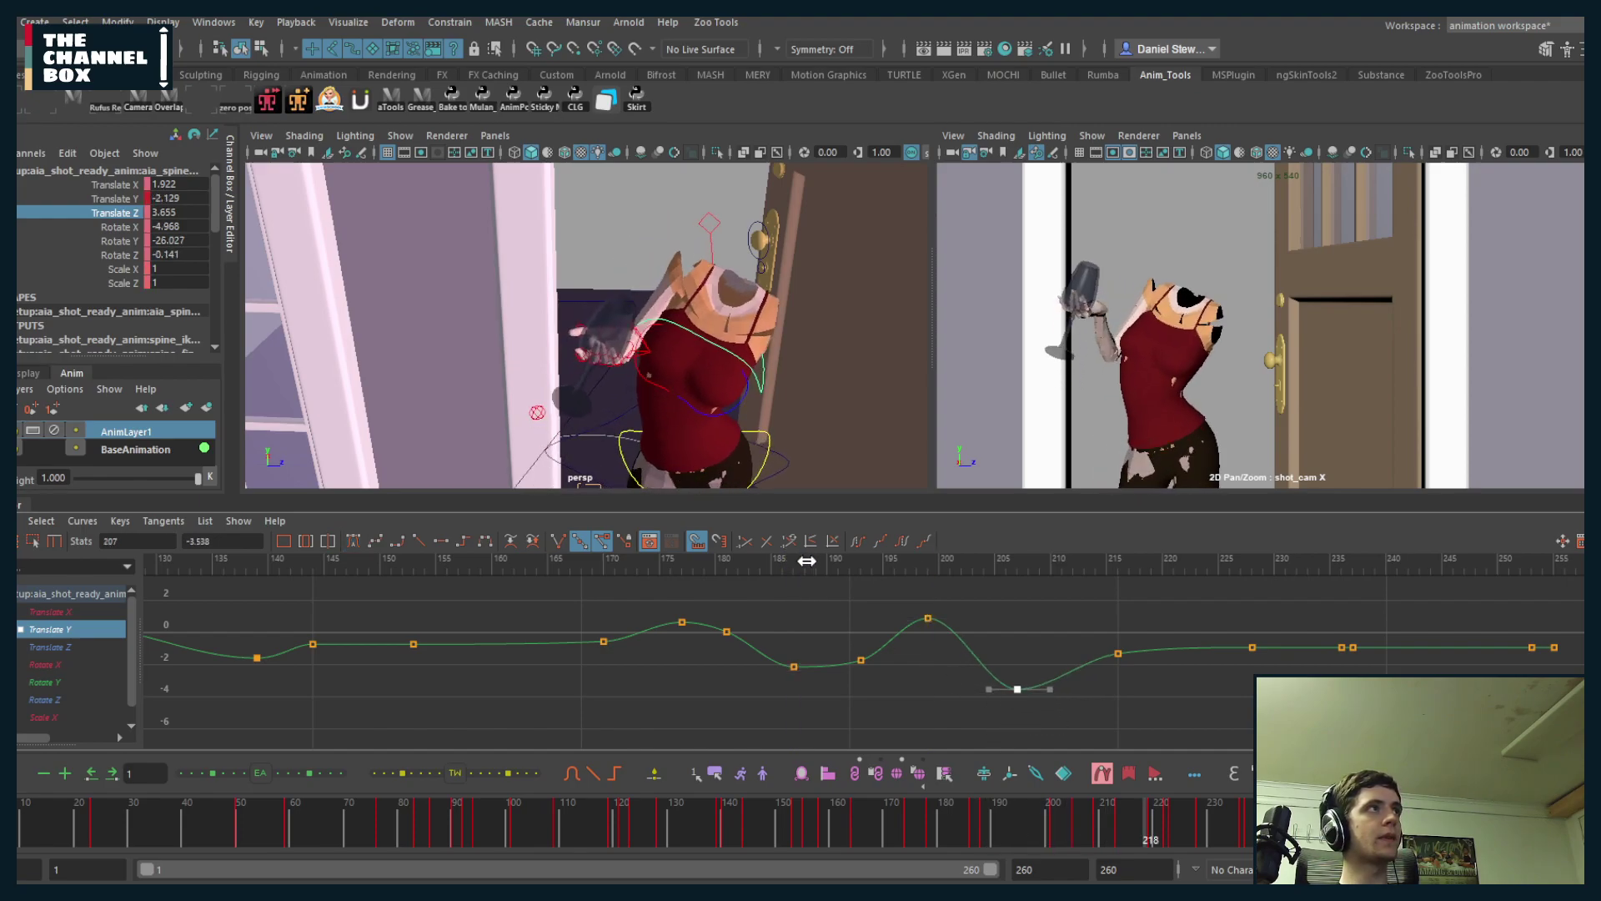
click(794, 560)
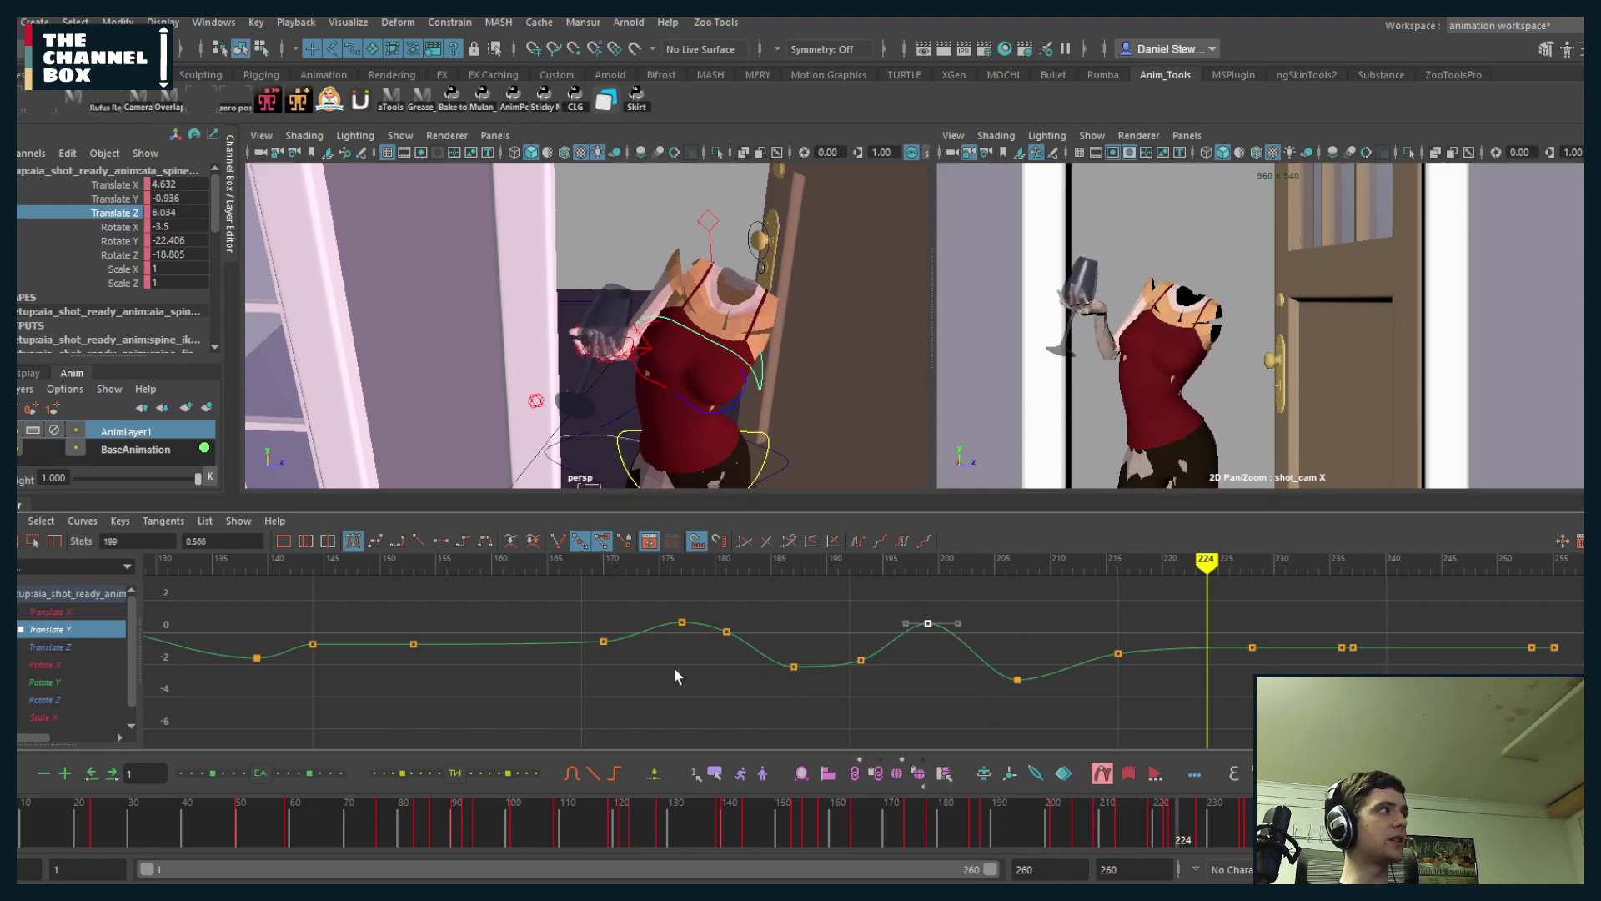
- Isolate the spine control's Translate X curve and channel, and orbit the perspective view to see the body from higher up
click(50, 612)
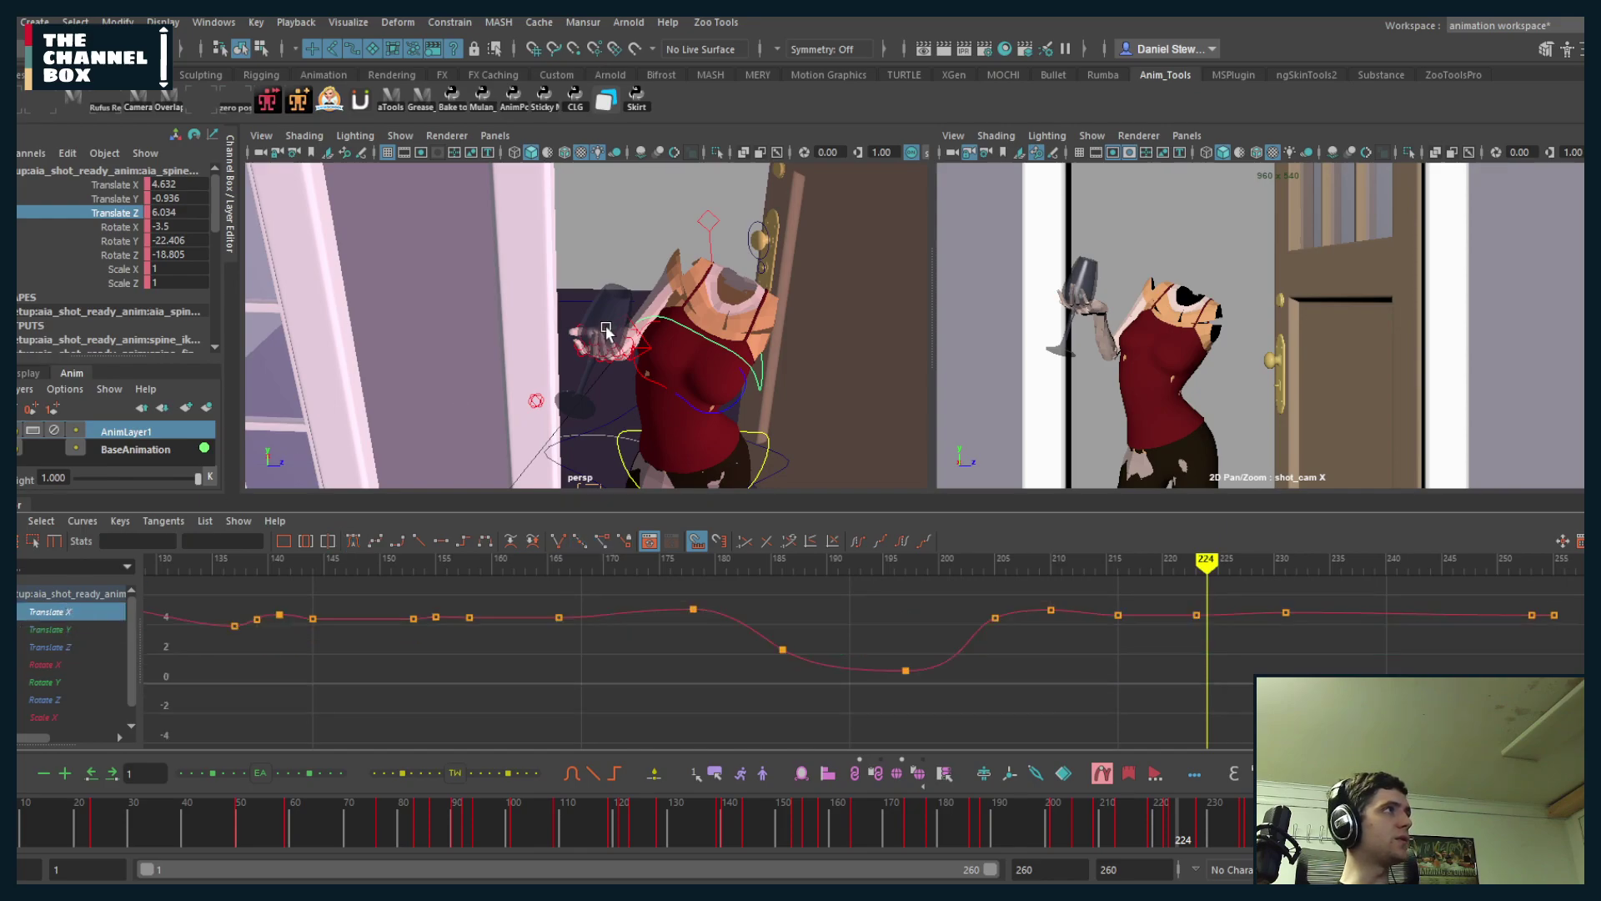
alt+drag(608, 334, 611, 343)
click(109, 185)
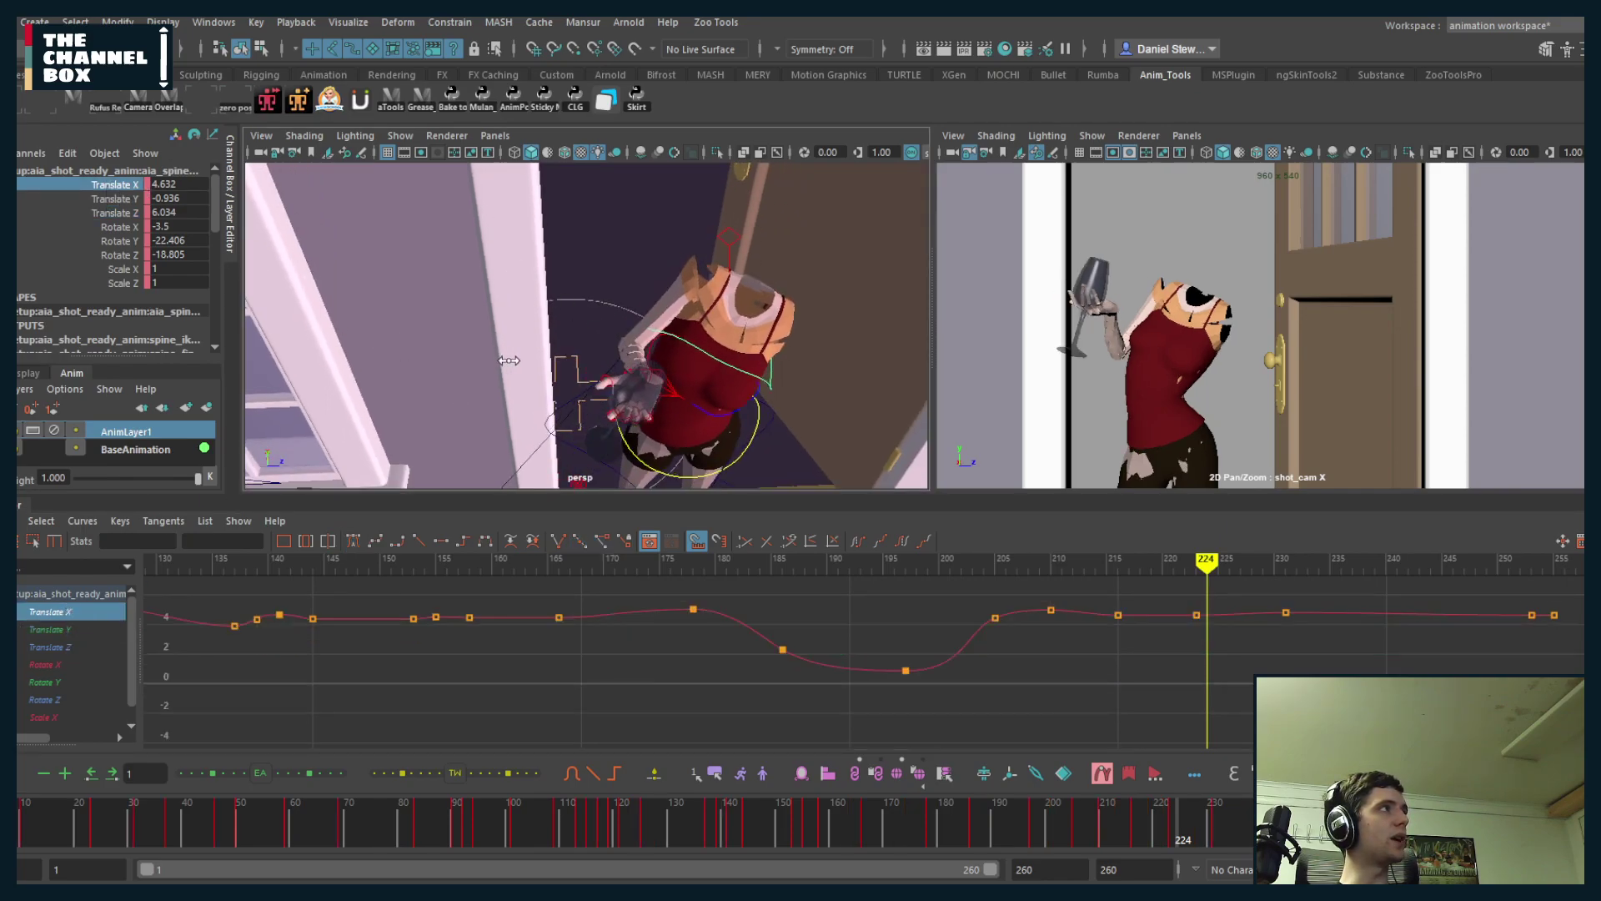
alt+middle_drag(1206, 622, 1051, 634)
alt+shift+right_drag(1022, 614, 1013, 577)
drag(719, 571, 817, 584)
- Try raising the Translate X keys at frames 205 and 210, and undo the change
drag(744, 588, 911, 672)
key(period)
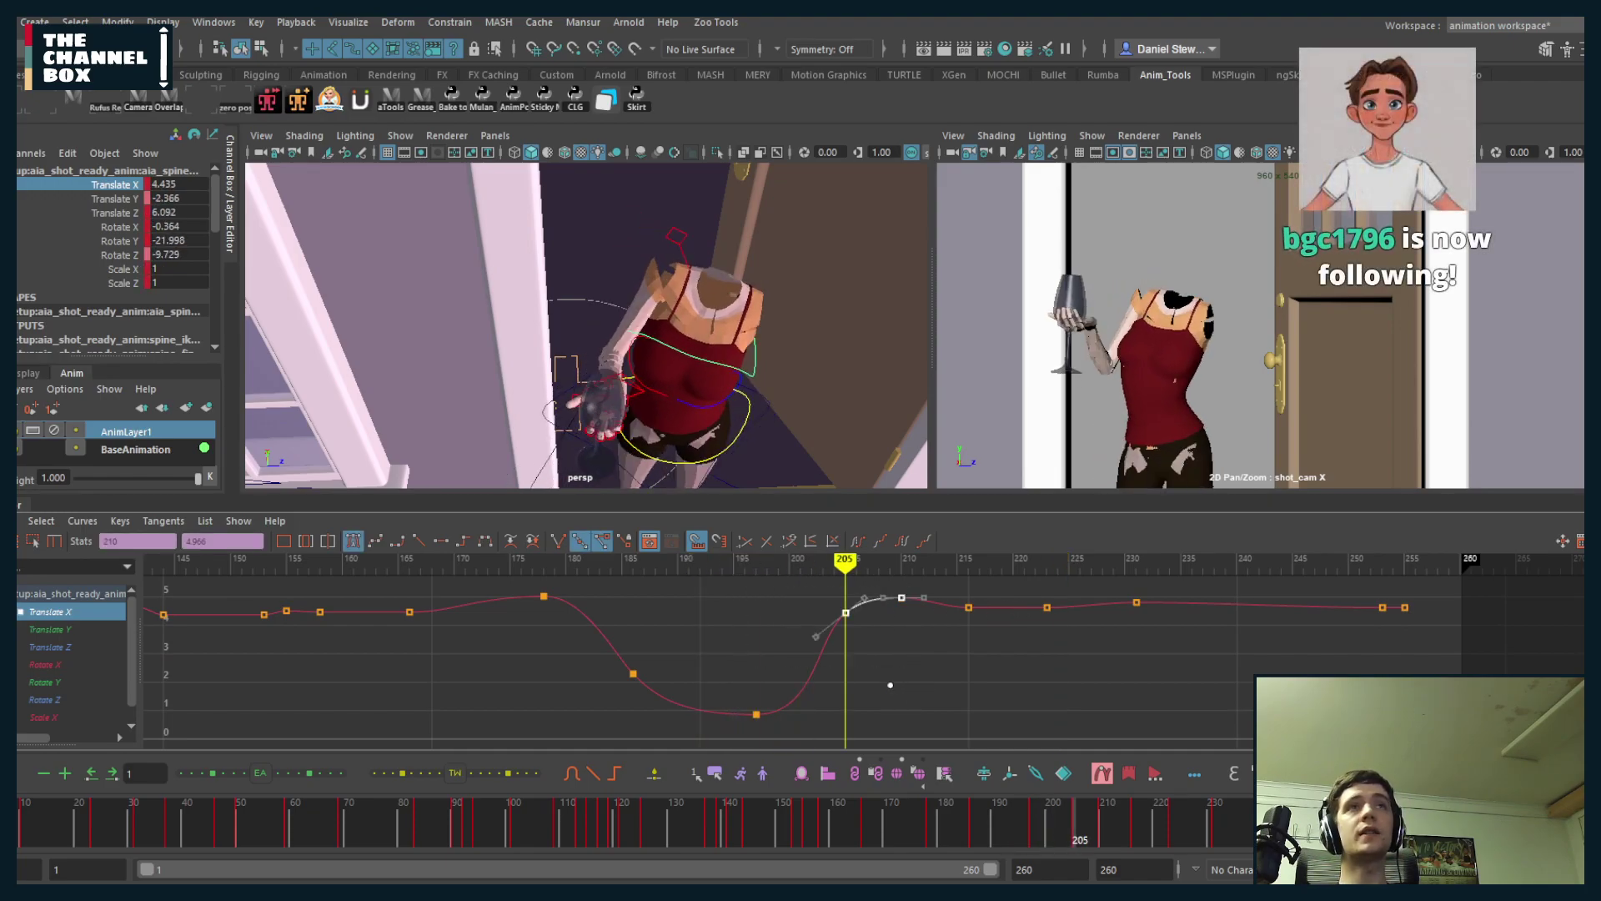
middle_drag(889, 684, 894, 640)
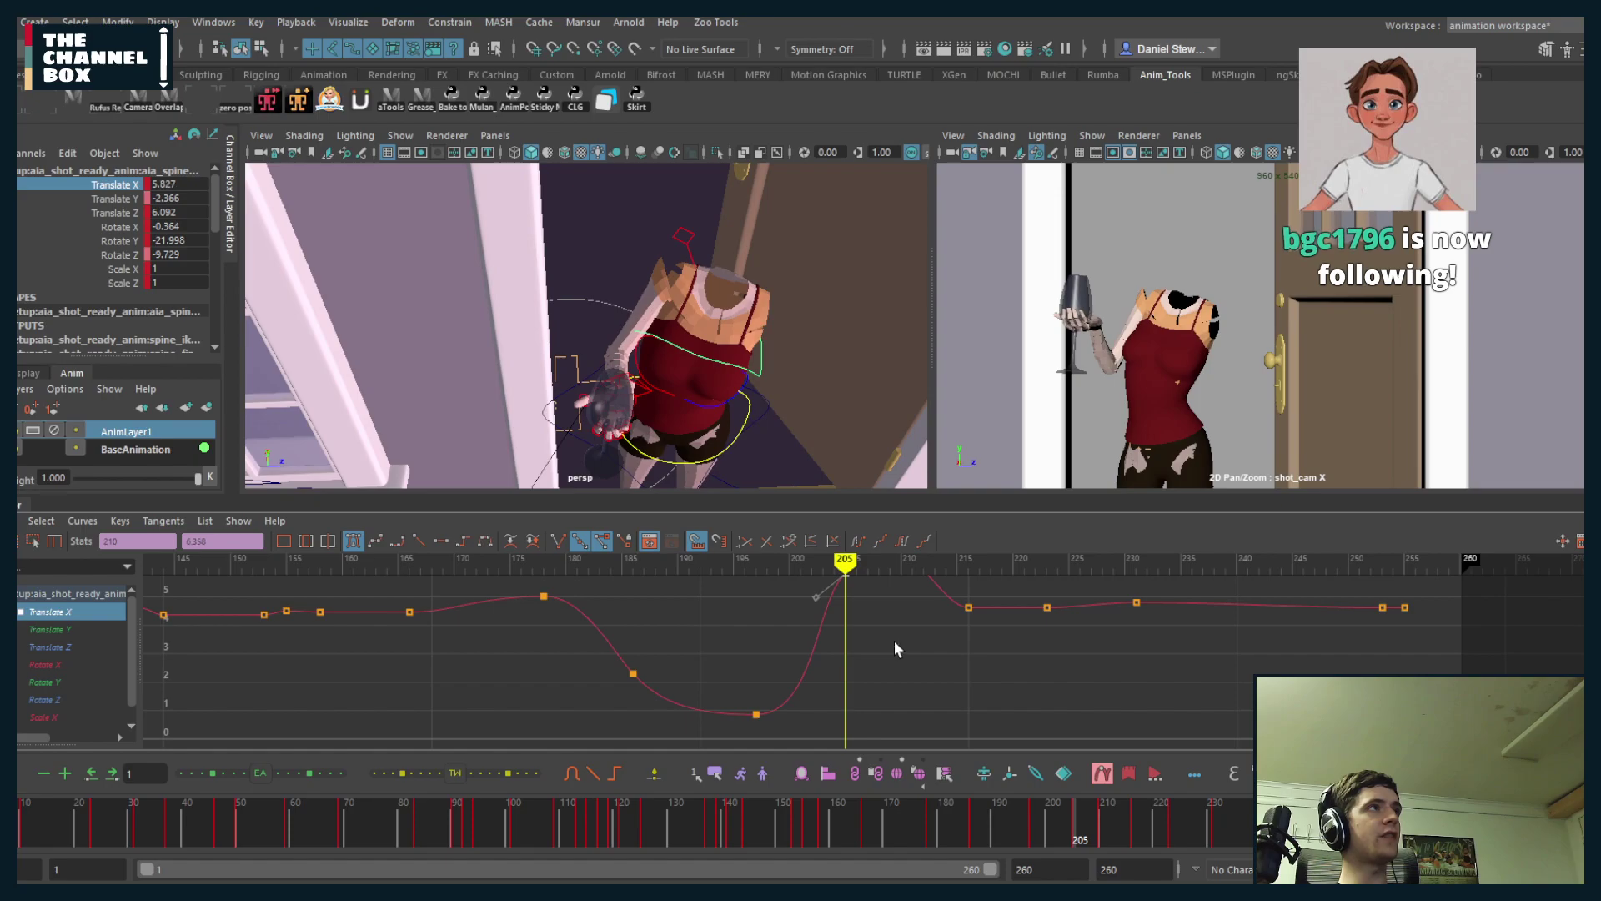
key(ctrl+z)
- Move the lowest Translate X key from frame 197 to 199, and the key at frame 216 to frame 219 with value 5.43
drag(719, 559, 791, 581)
drag(732, 694, 817, 734)
middle_drag(818, 734, 842, 732)
drag(750, 570, 948, 671)
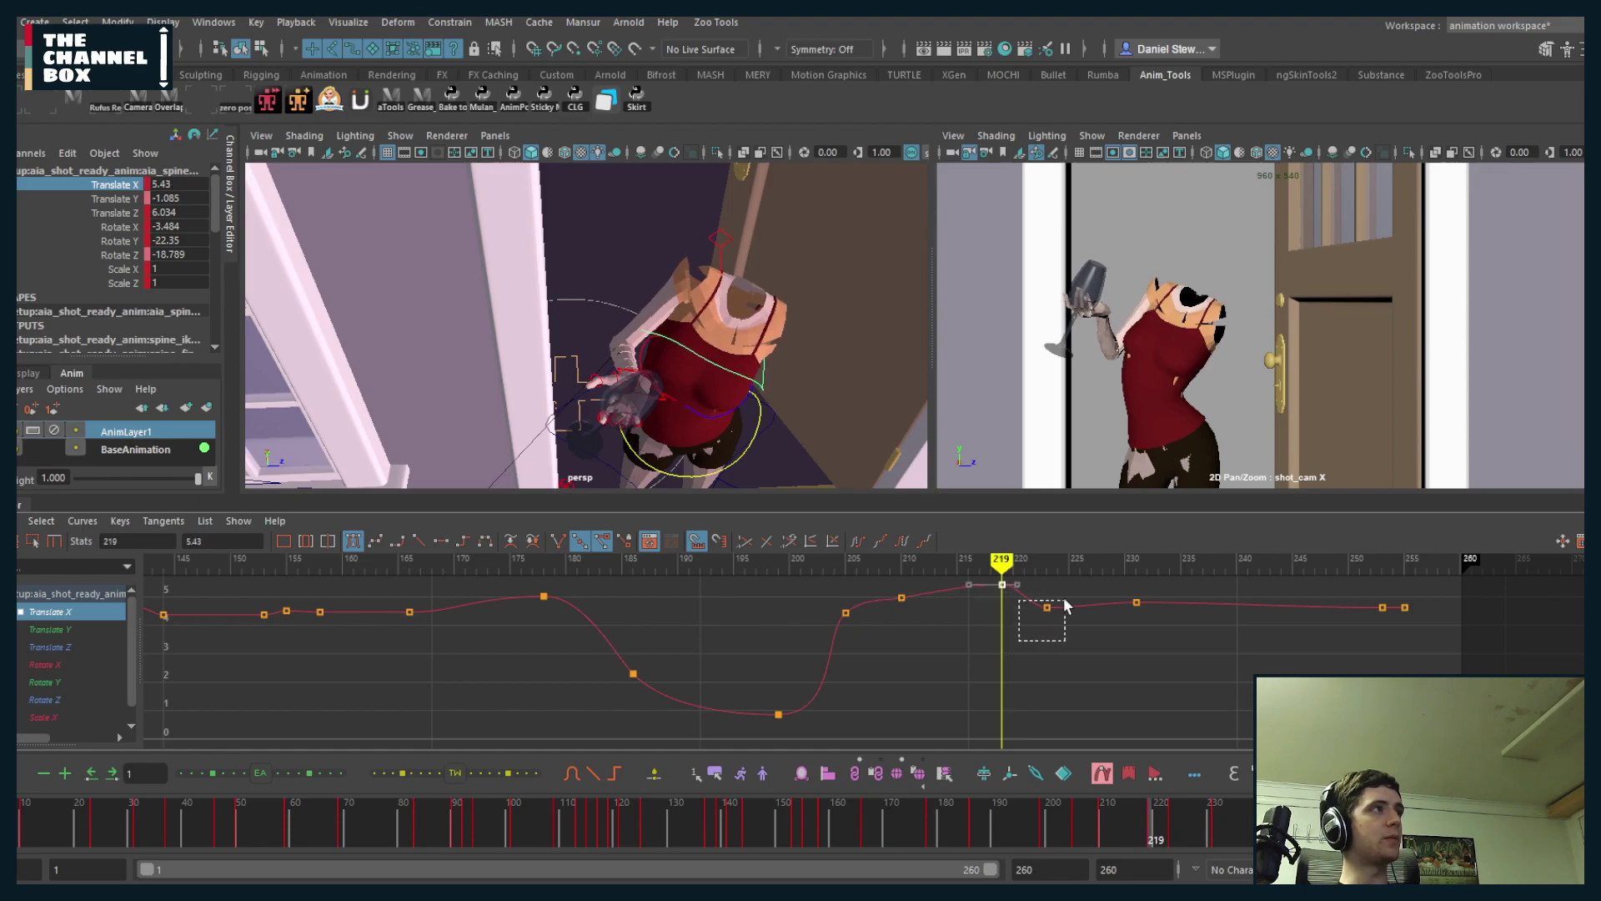
- Delete the Translate X keys at frames 210 and 223, and move the key at frame 205 to frame 209
drag(1063, 598, 1065, 593)
key(Delete)
drag(809, 590, 894, 650)
middle_drag(900, 651, 947, 646)
click(945, 648)
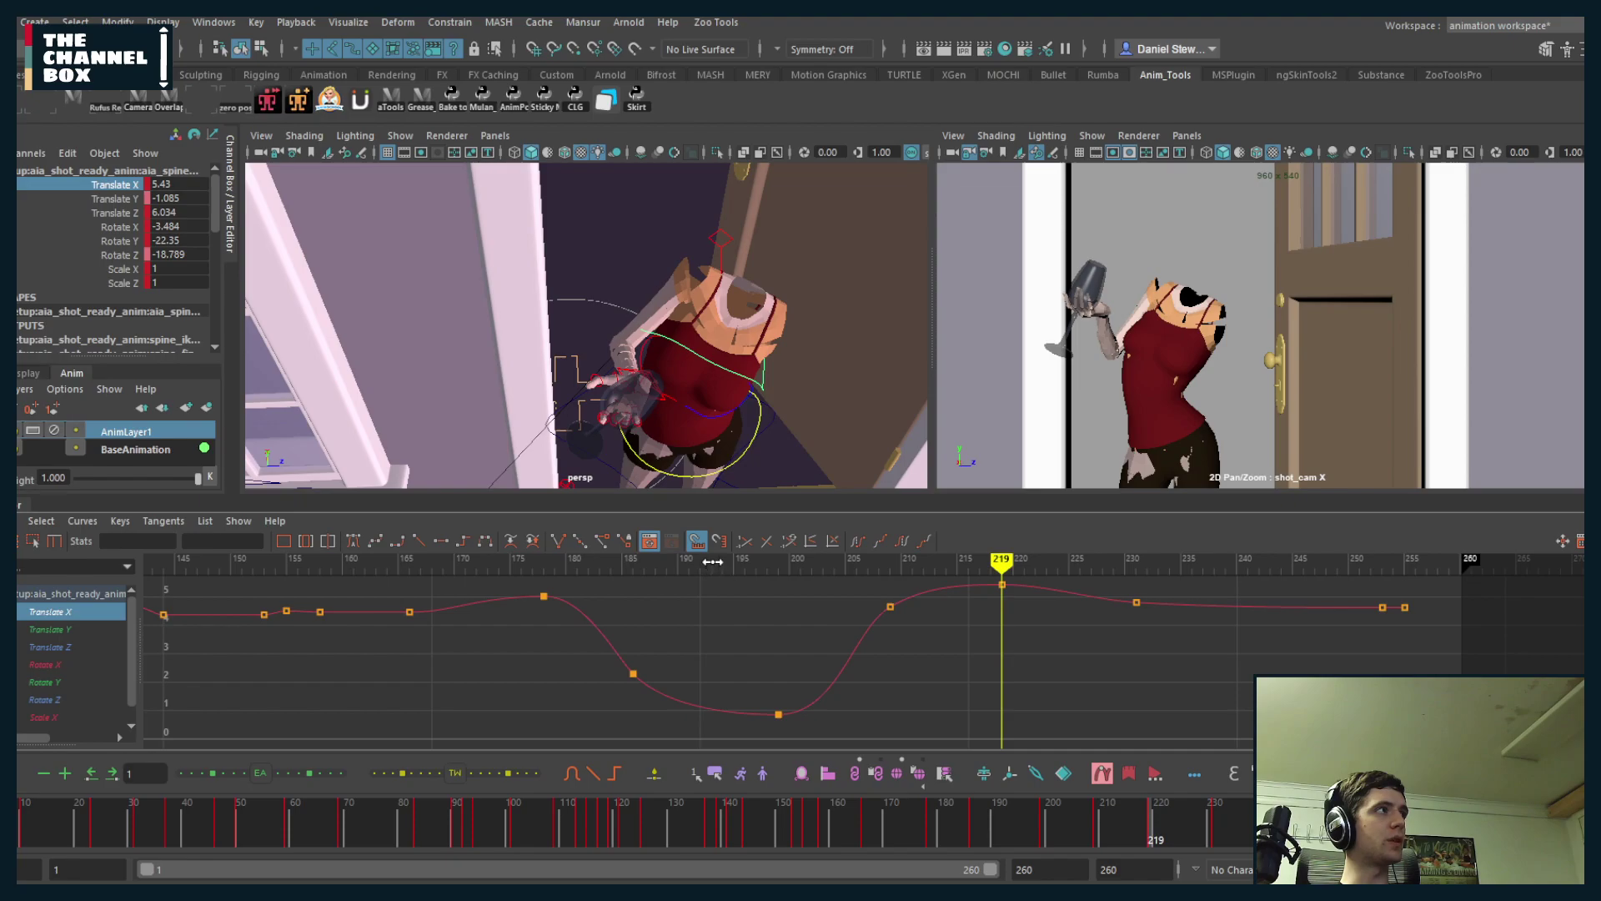
- Play the shot from around frame 193 and scrub to frame 218 to check the side-to-side spine motion
click(711, 561)
key(alt+v)
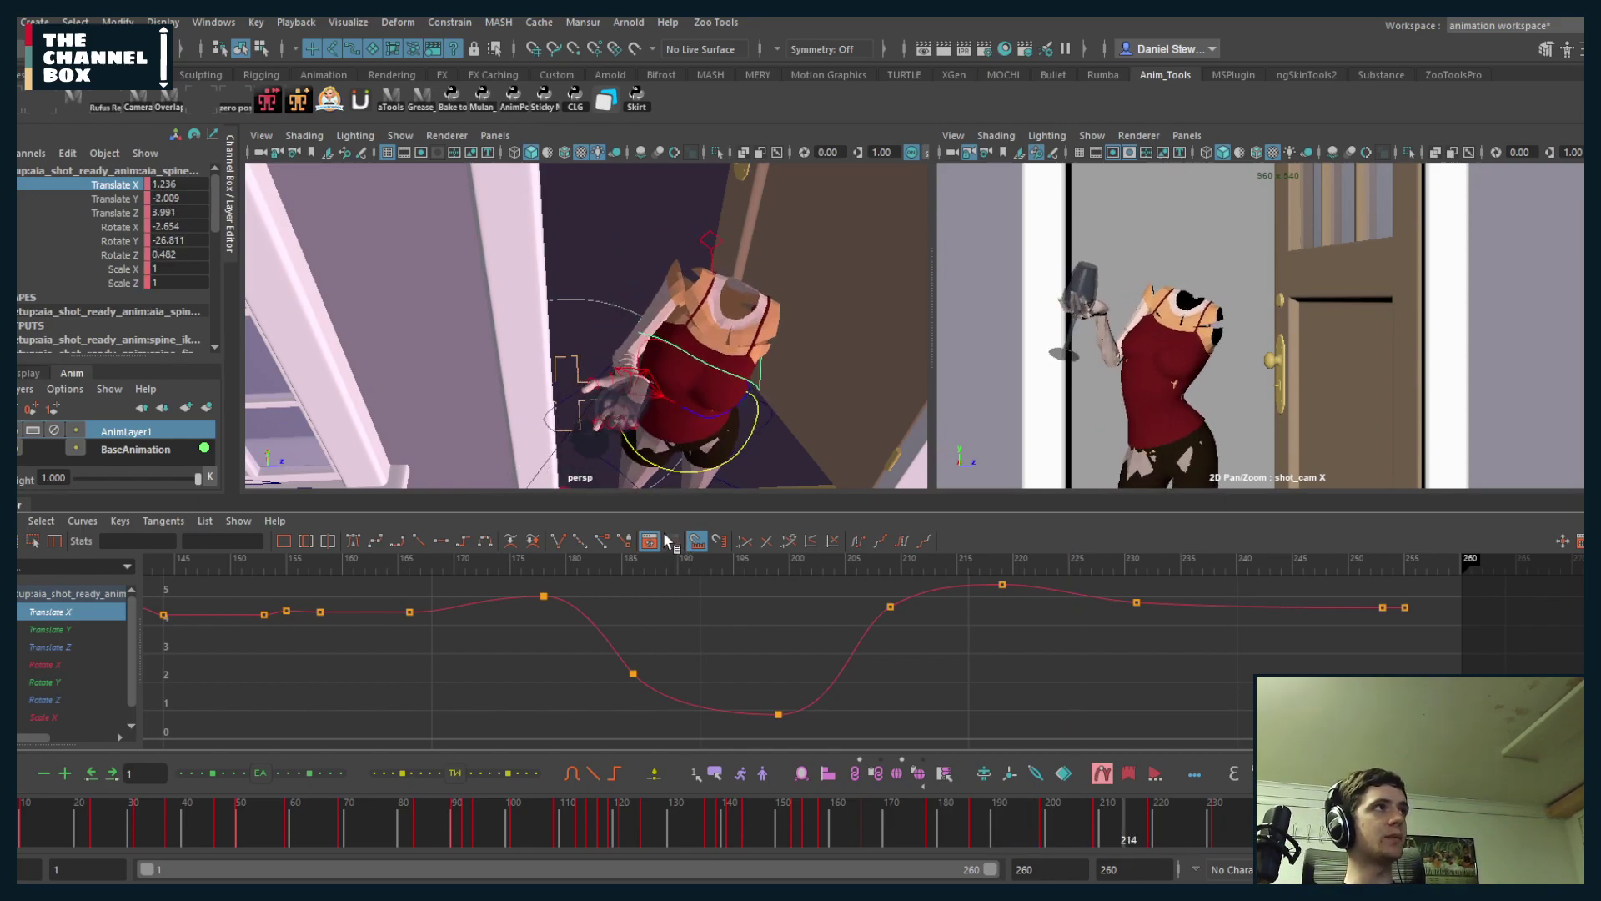
mouse_move(690, 564)
mouse_down()
mouse_move(979, 564)
mouse_move(993, 580)
mouse_up()
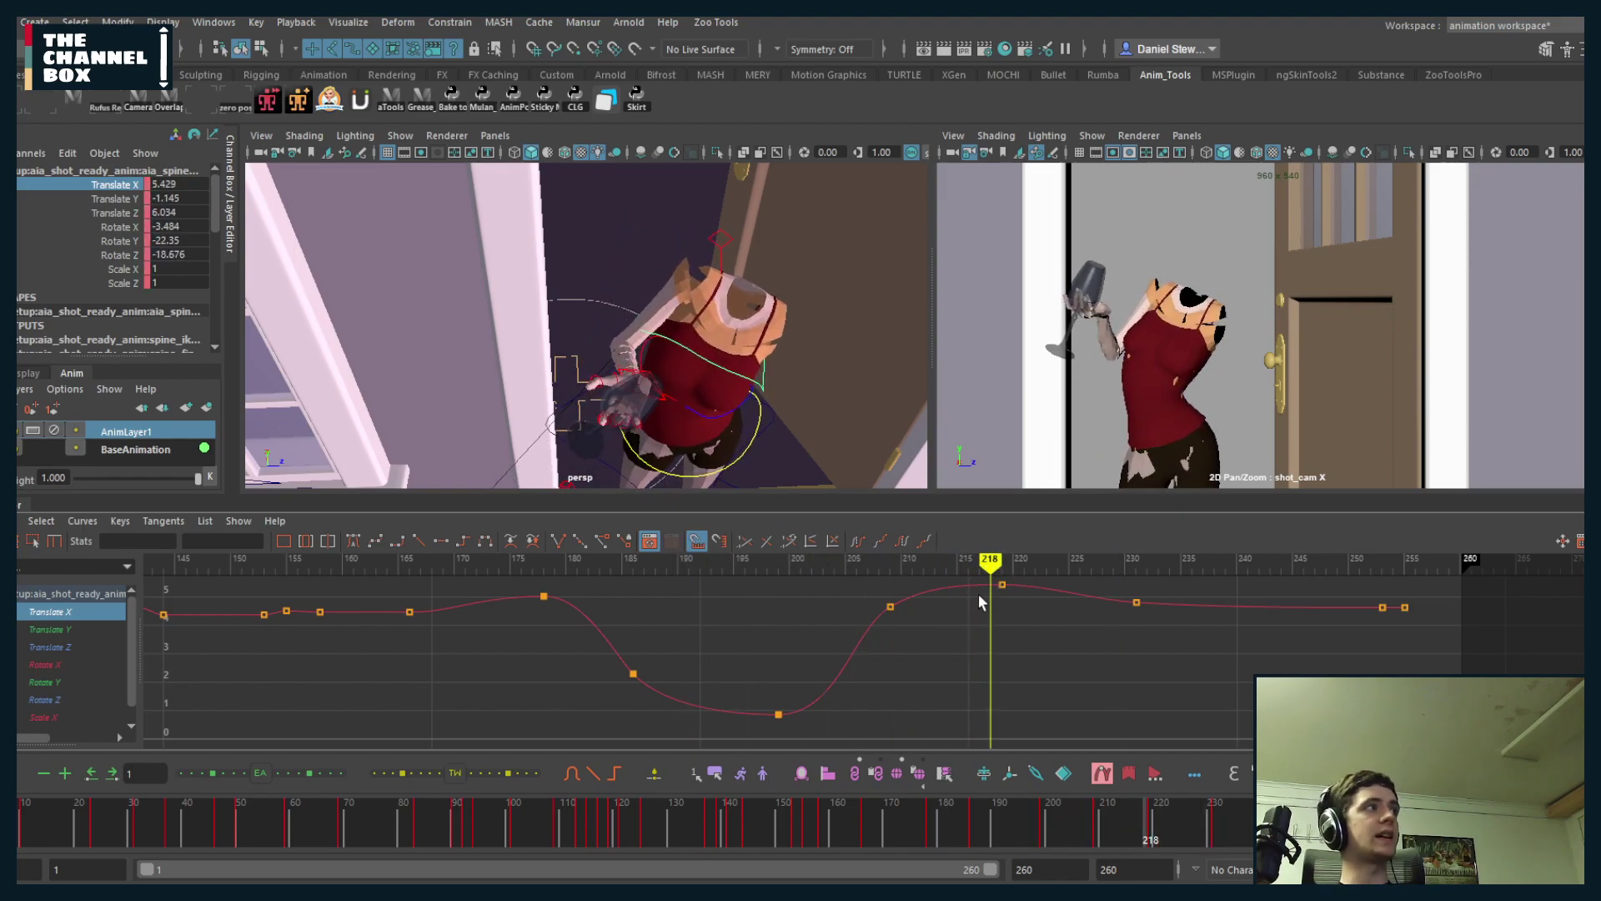
- Lower the Translate X key at frame 219 to about 5.12 and the key at frame 209 to 4.487
alt+middle_drag(948, 627, 939, 632)
drag(994, 588, 994, 588)
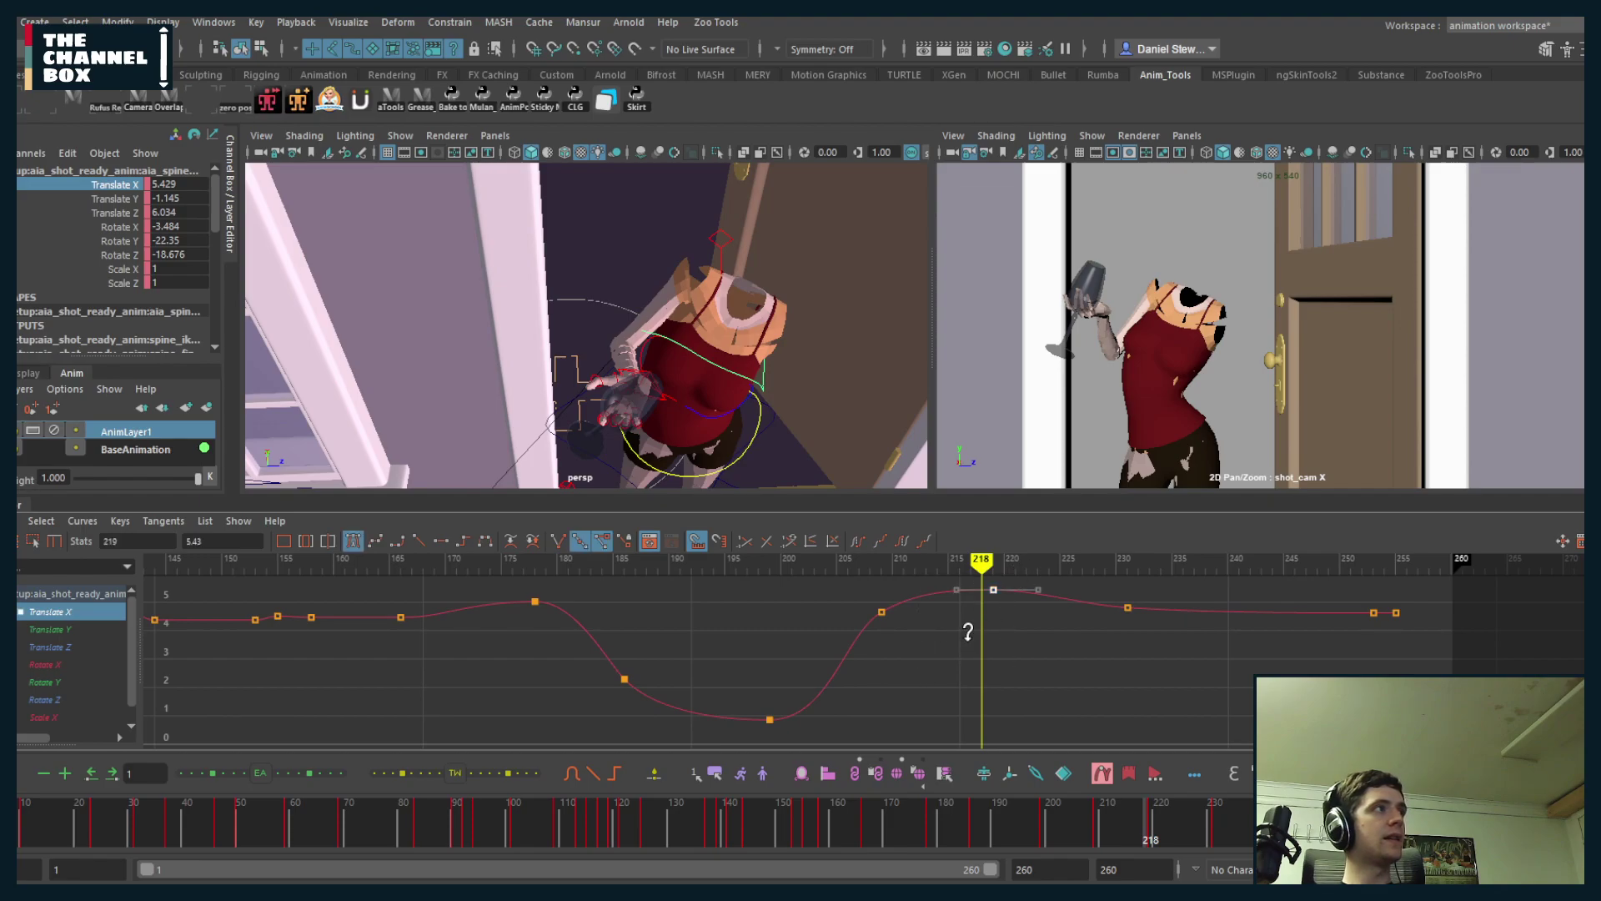
shift+middle_drag(967, 648, 967, 650)
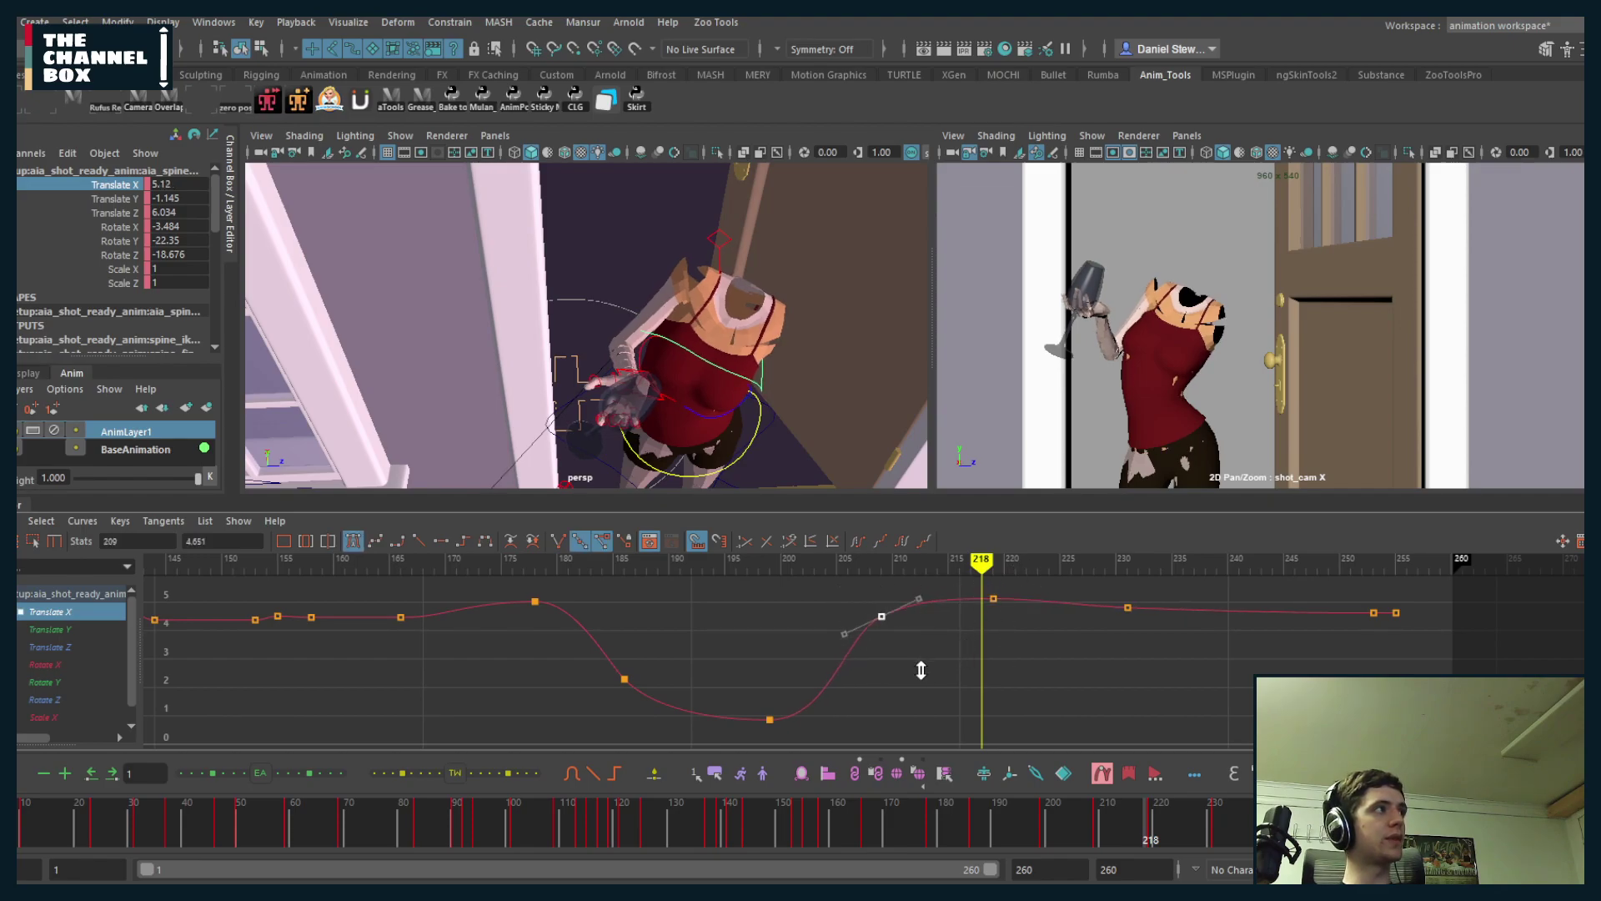
- Play the shot from around frames 192 and 174 to examine the body's side-to-side motion from different view angles
click(688, 565)
key(alt+v)
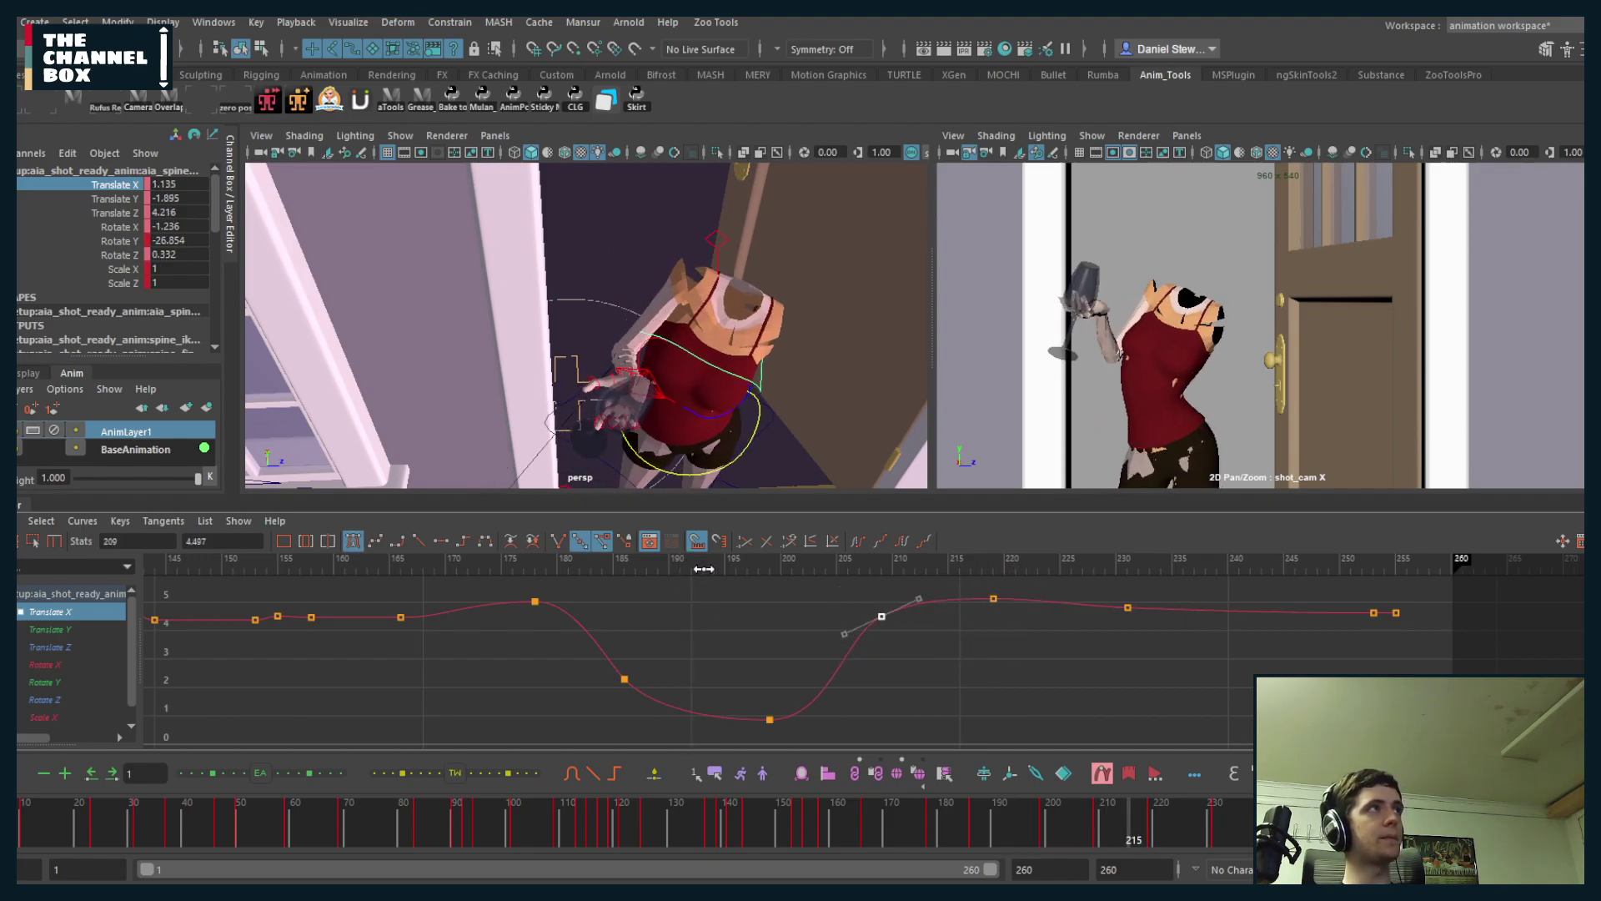
drag(705, 569, 708, 569)
key(alt+v)
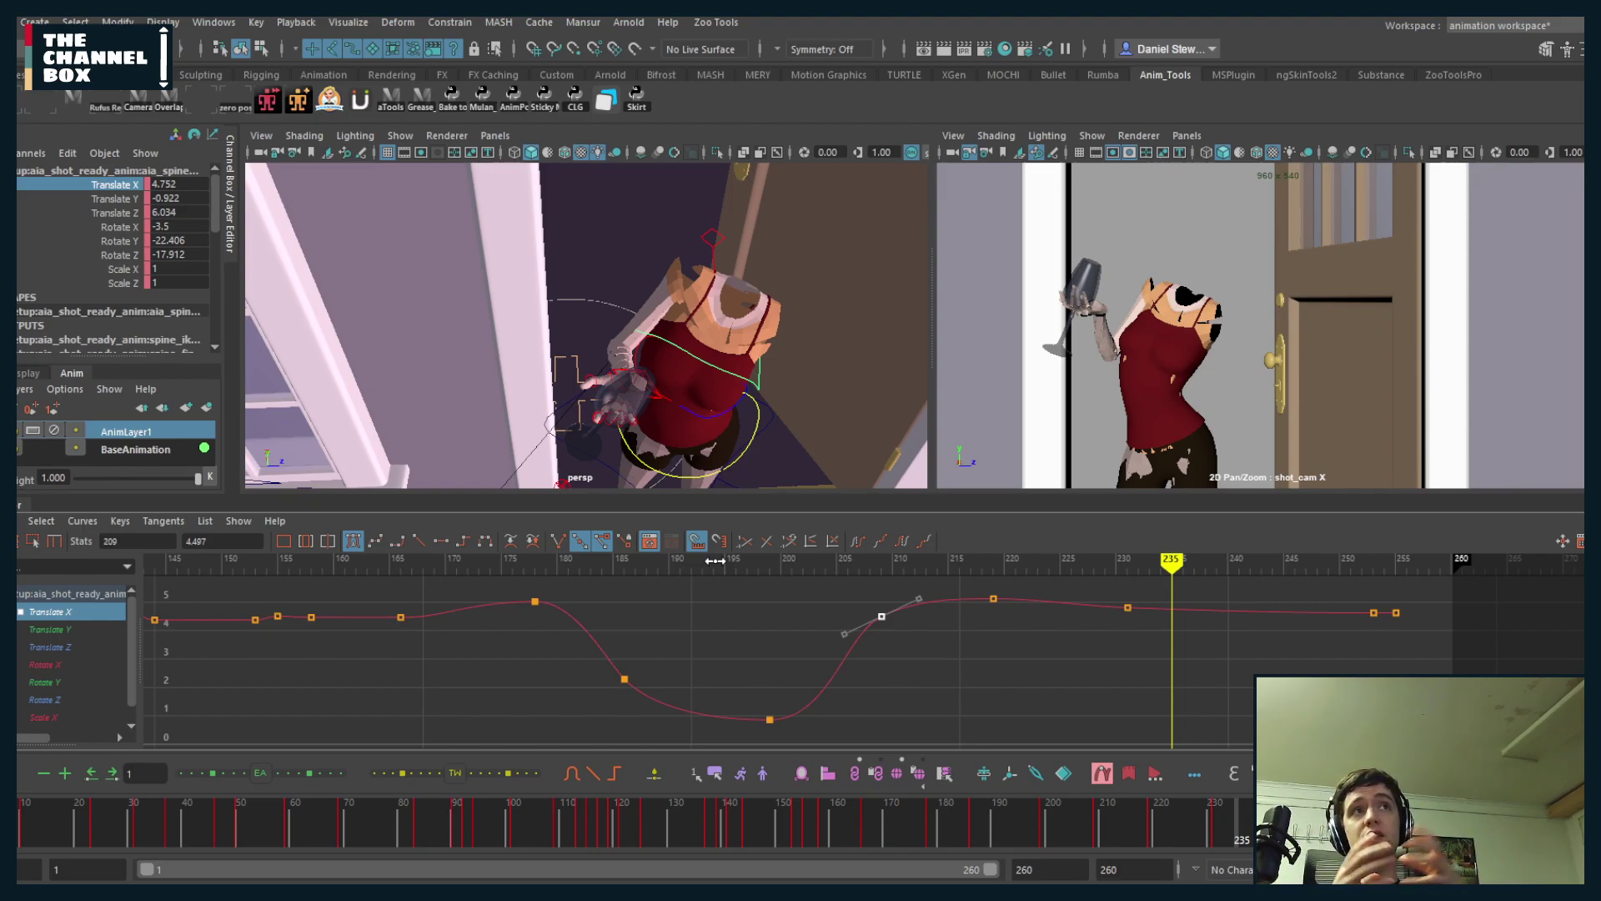
alt+drag(708, 379, 701, 429)
key(alt+v)
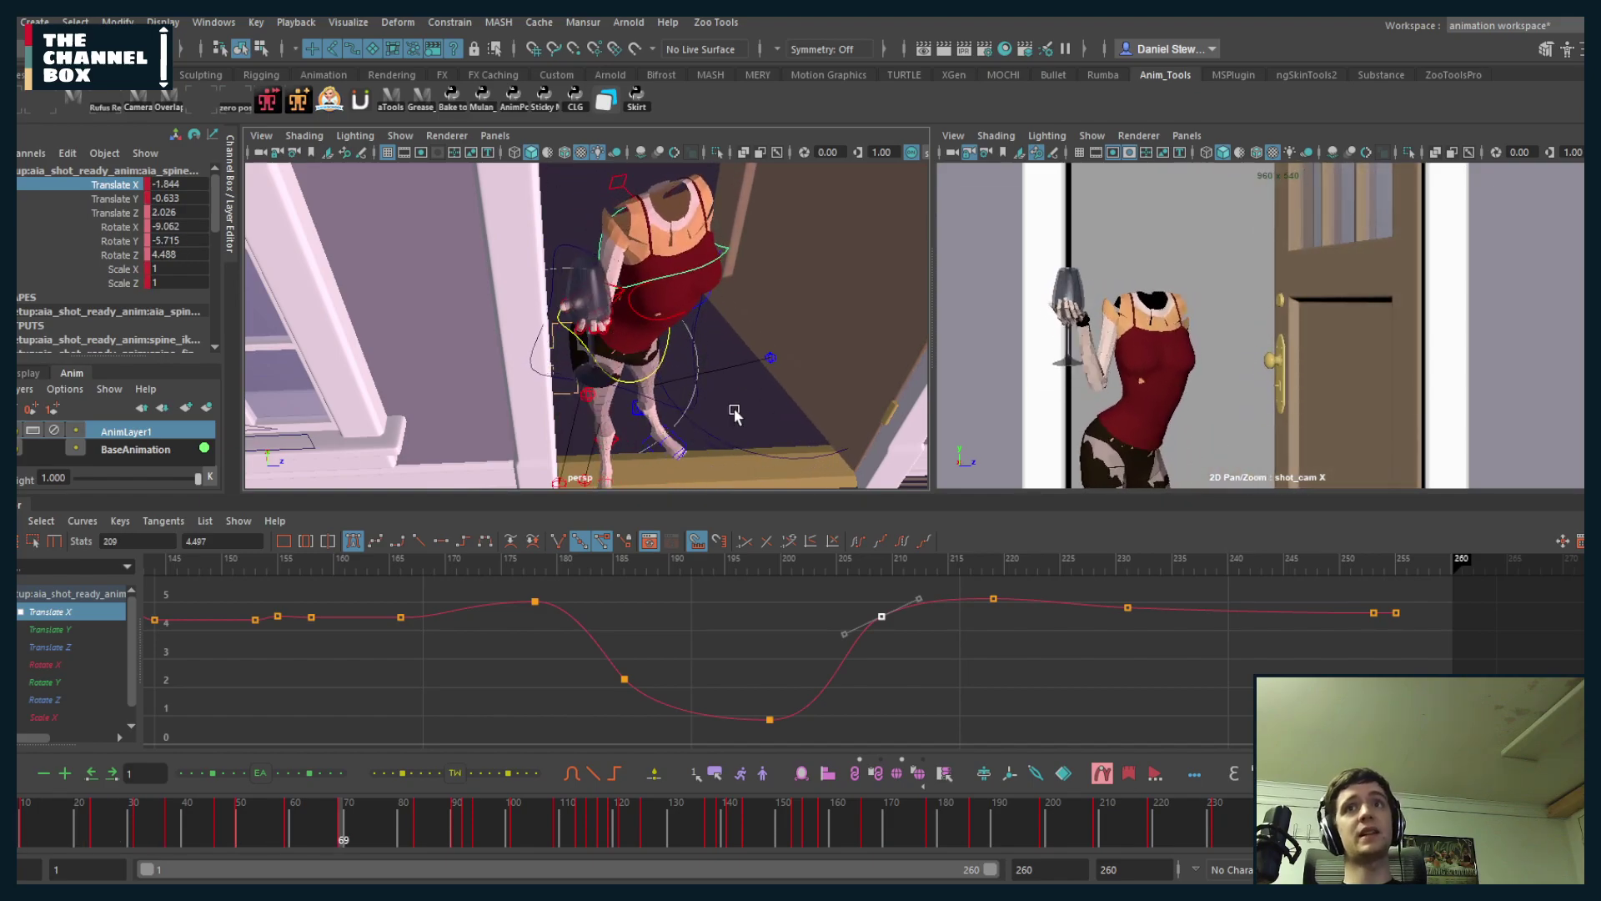
click(489, 565)
key(alt+v)
key(alt+v)
- Move the Translate X keys at frames 178 and 186 one frame earlier, and play the shot from around frame 173
scroll(607, 624, down, 3)
alt+middle_drag(609, 626, 649, 624)
scroll(650, 624, up, 3)
mouse_move(567, 567)
mouse_down()
mouse_move(670, 566)
mouse_move(611, 567)
mouse_up()
drag(667, 686, 708, 709)
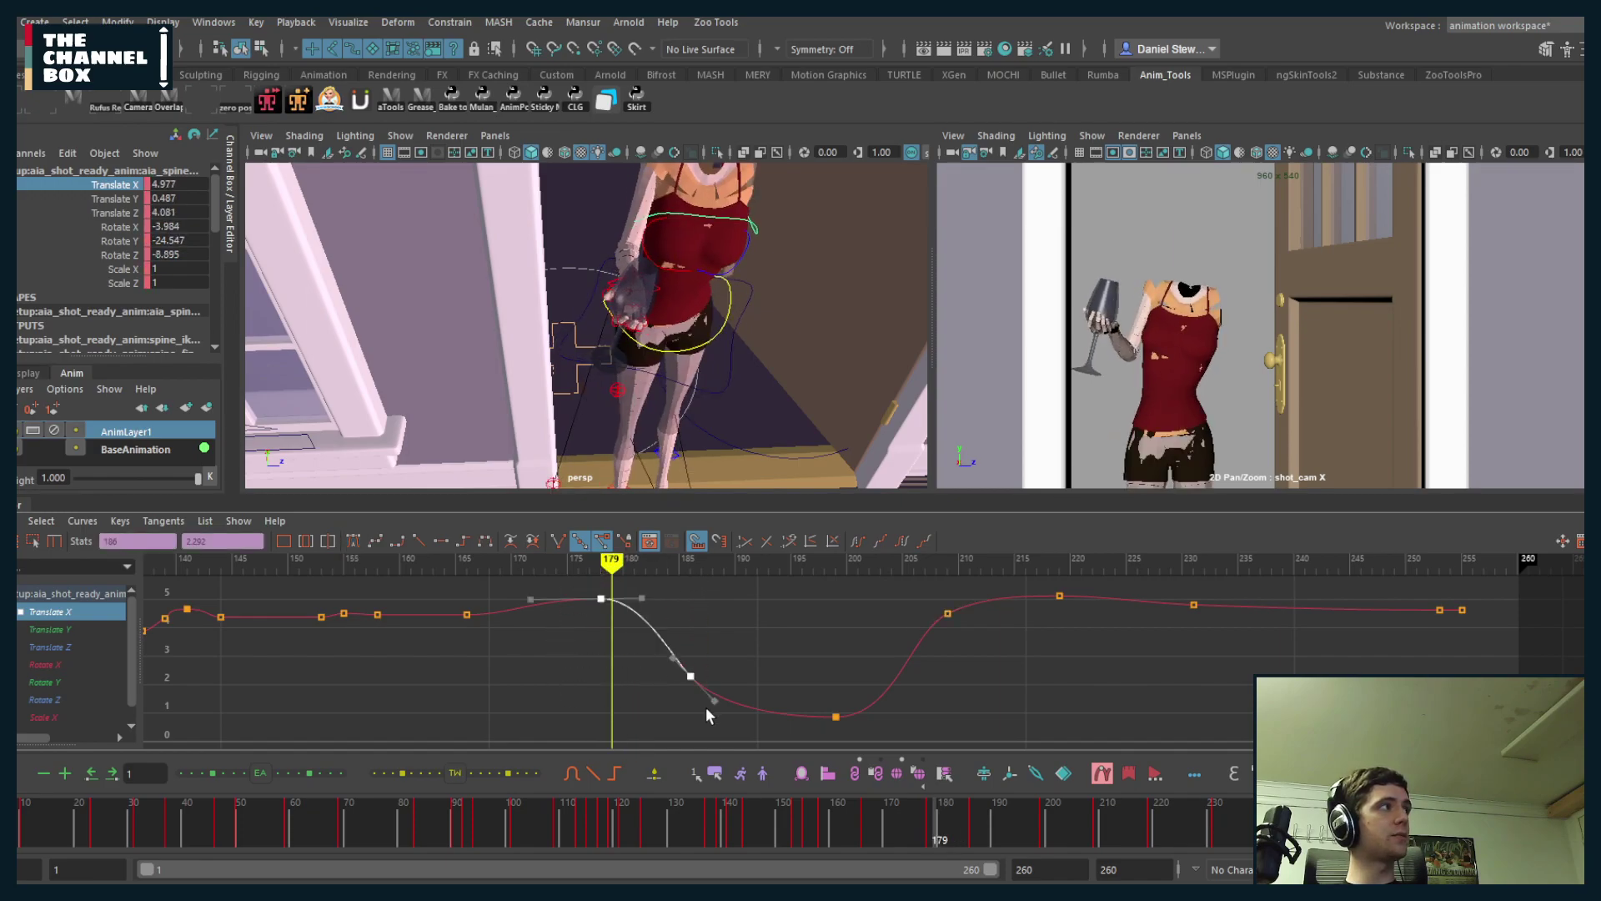
click(543, 564)
key(alt+v)
key(Escape)
click(540, 564)
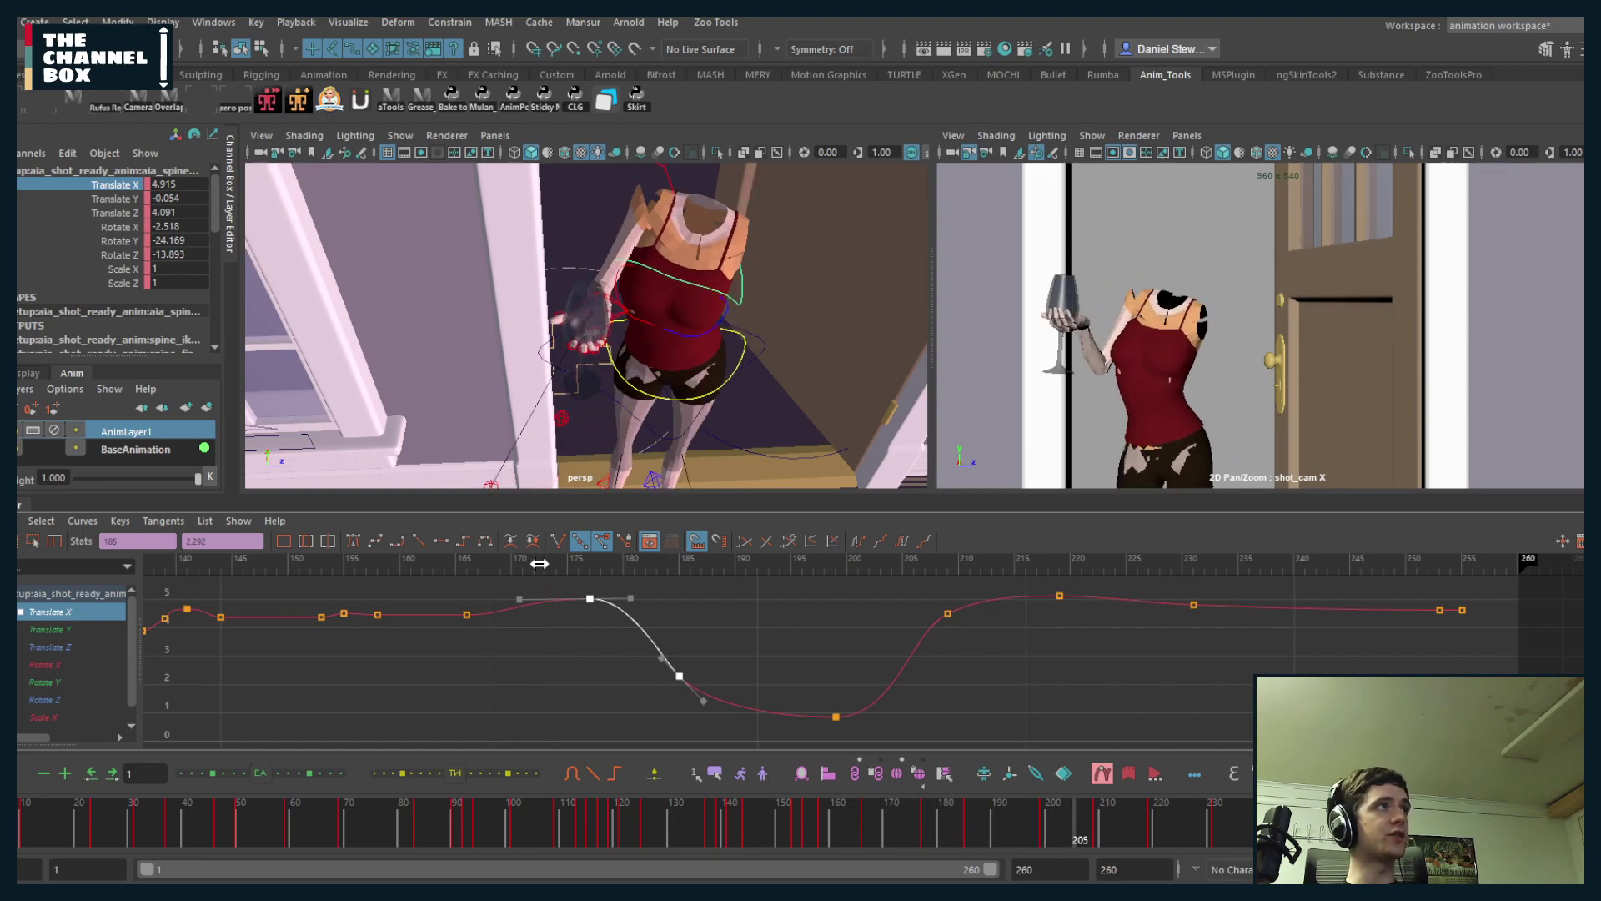
- Try both selected Translate X keys one frame later, playing the shot to compare, and return them to frames 177 and 185
key(alt+period)
key(alt+period)
key(alt+Right)
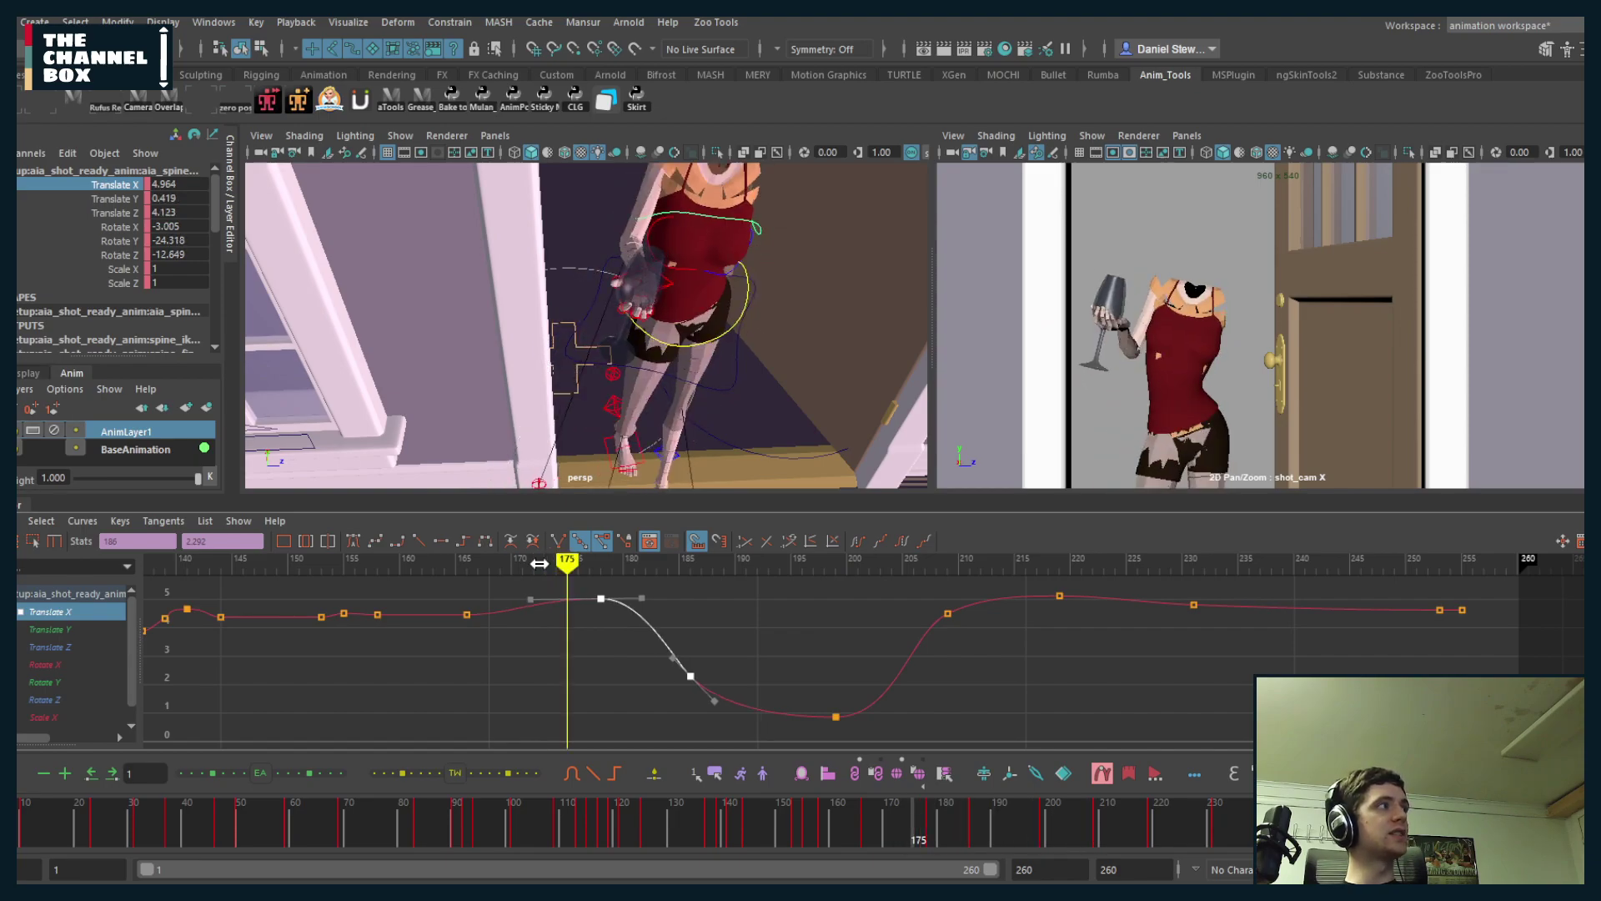
key(alt+v)
click(540, 564)
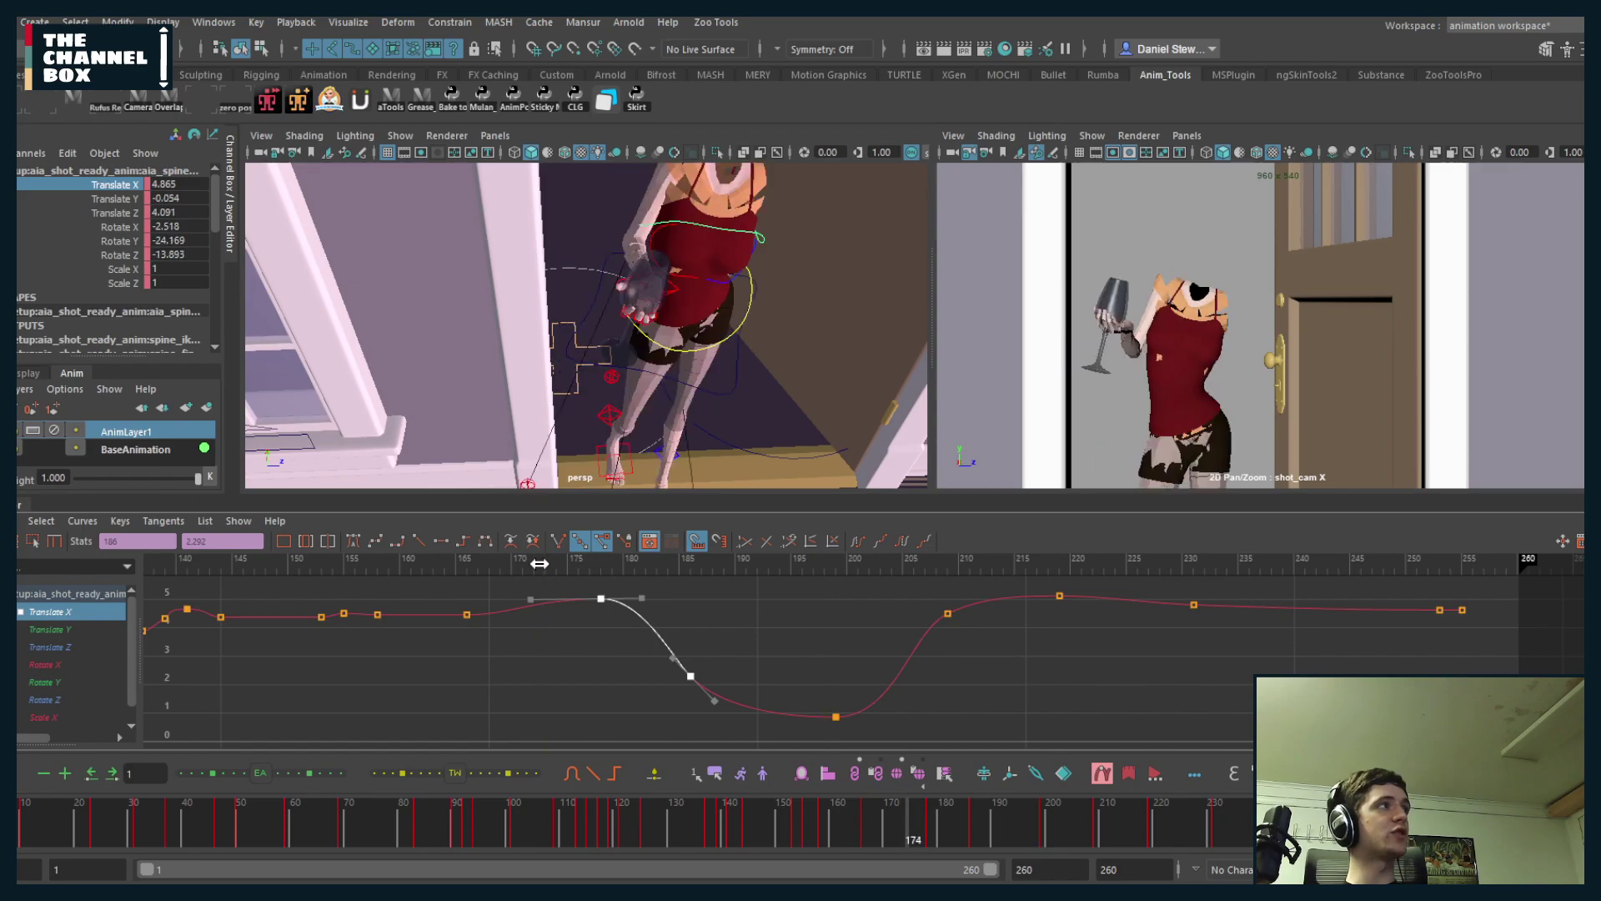
click(540, 563)
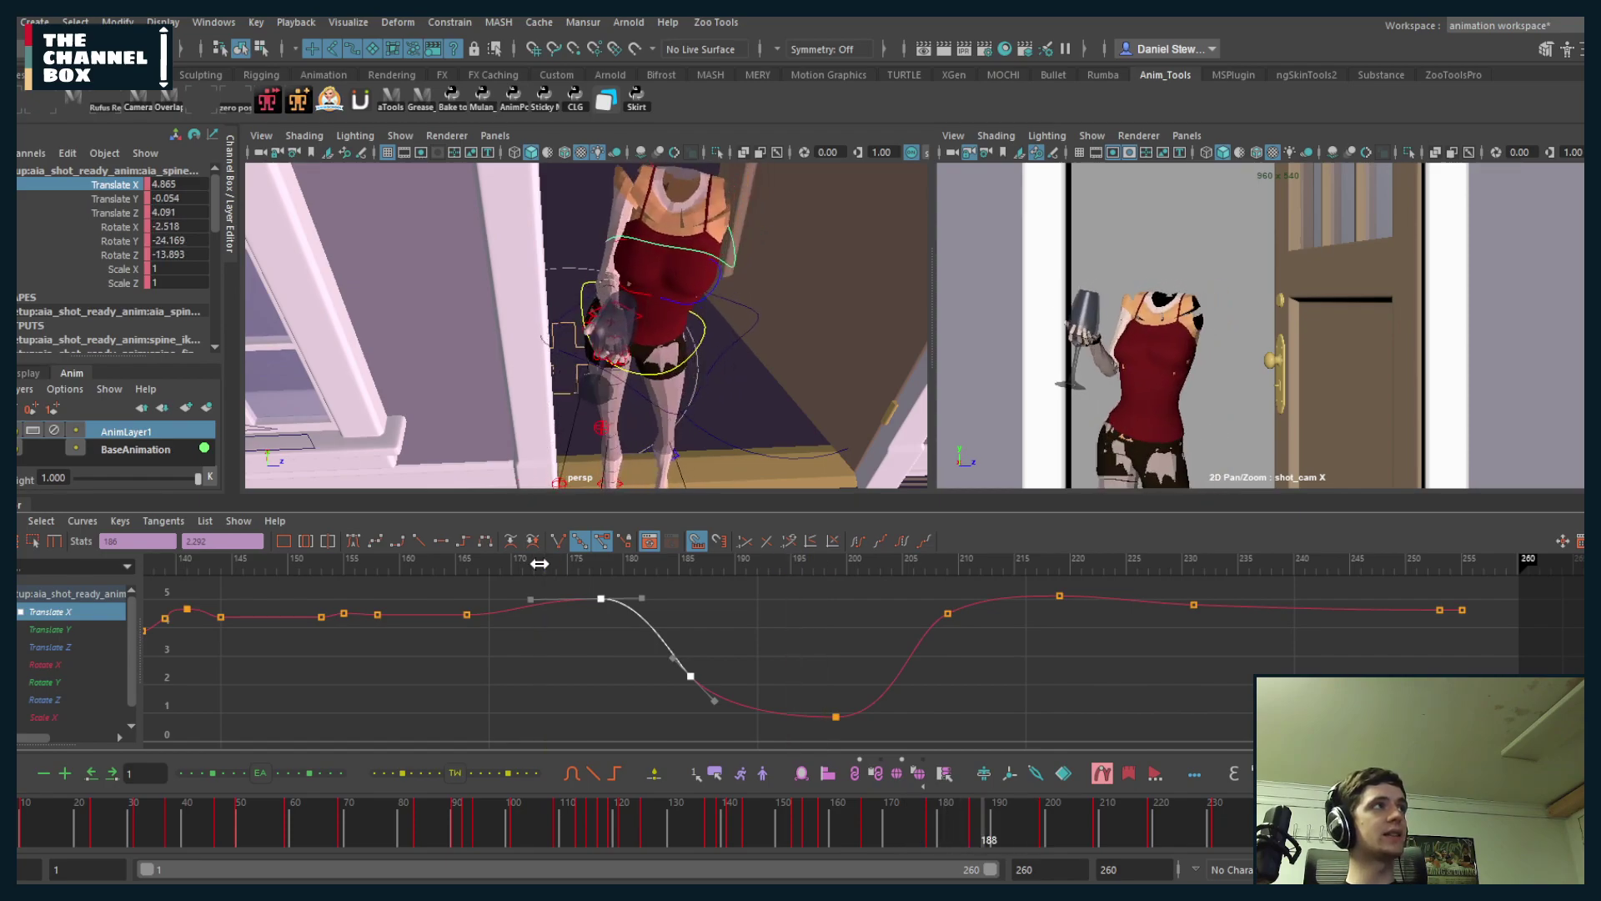
click(539, 564)
key(alt+Left)
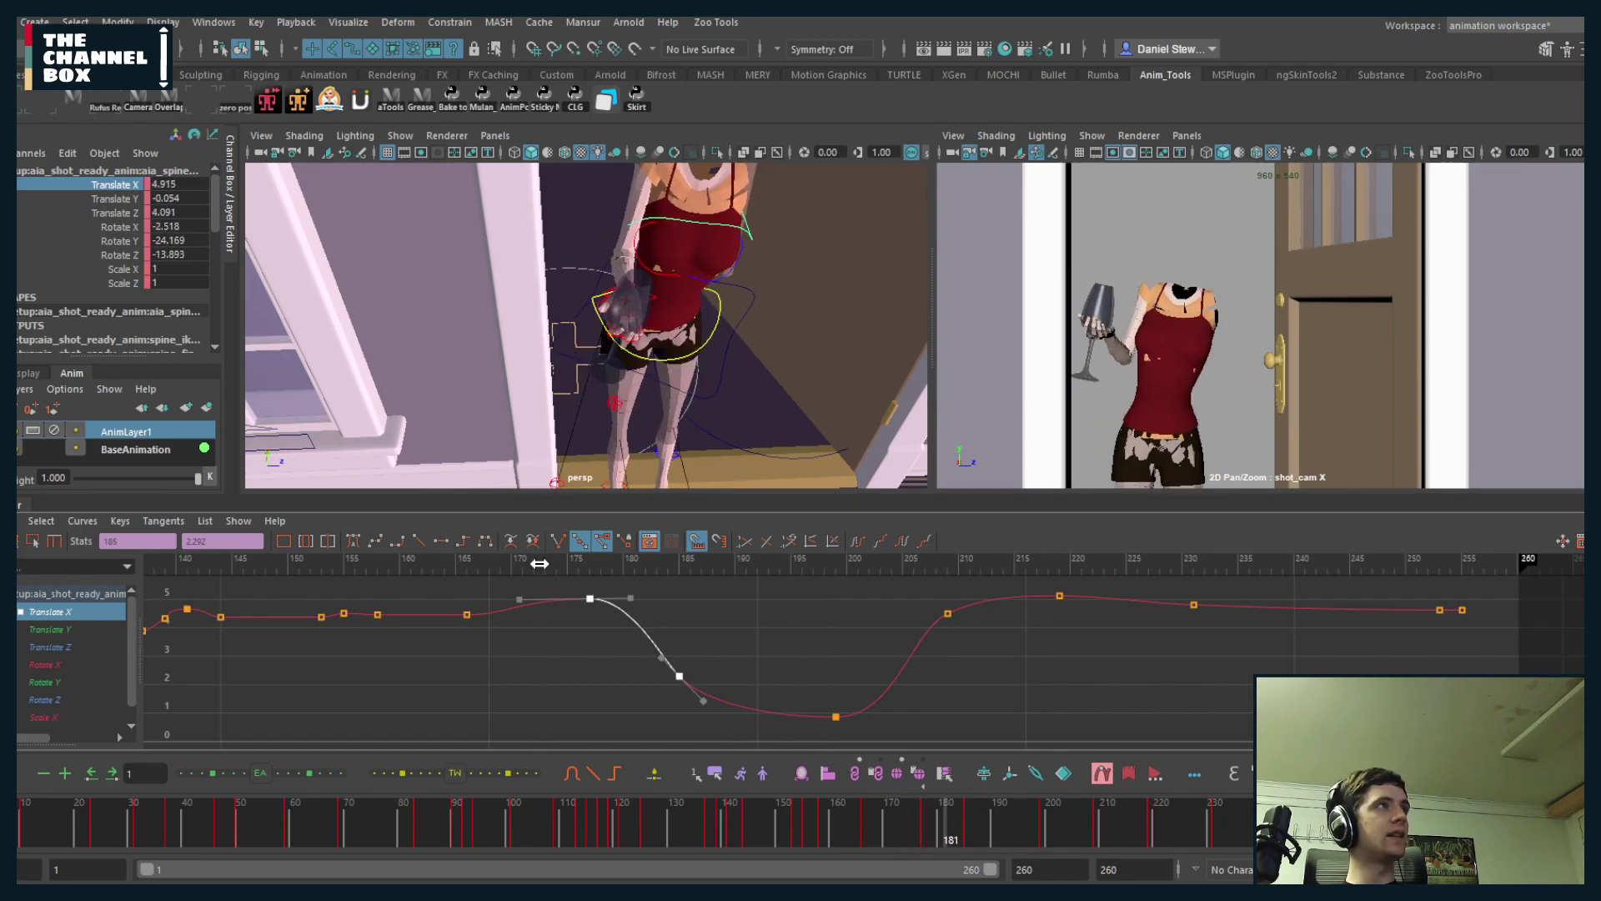
click(540, 564)
key(alt+v)
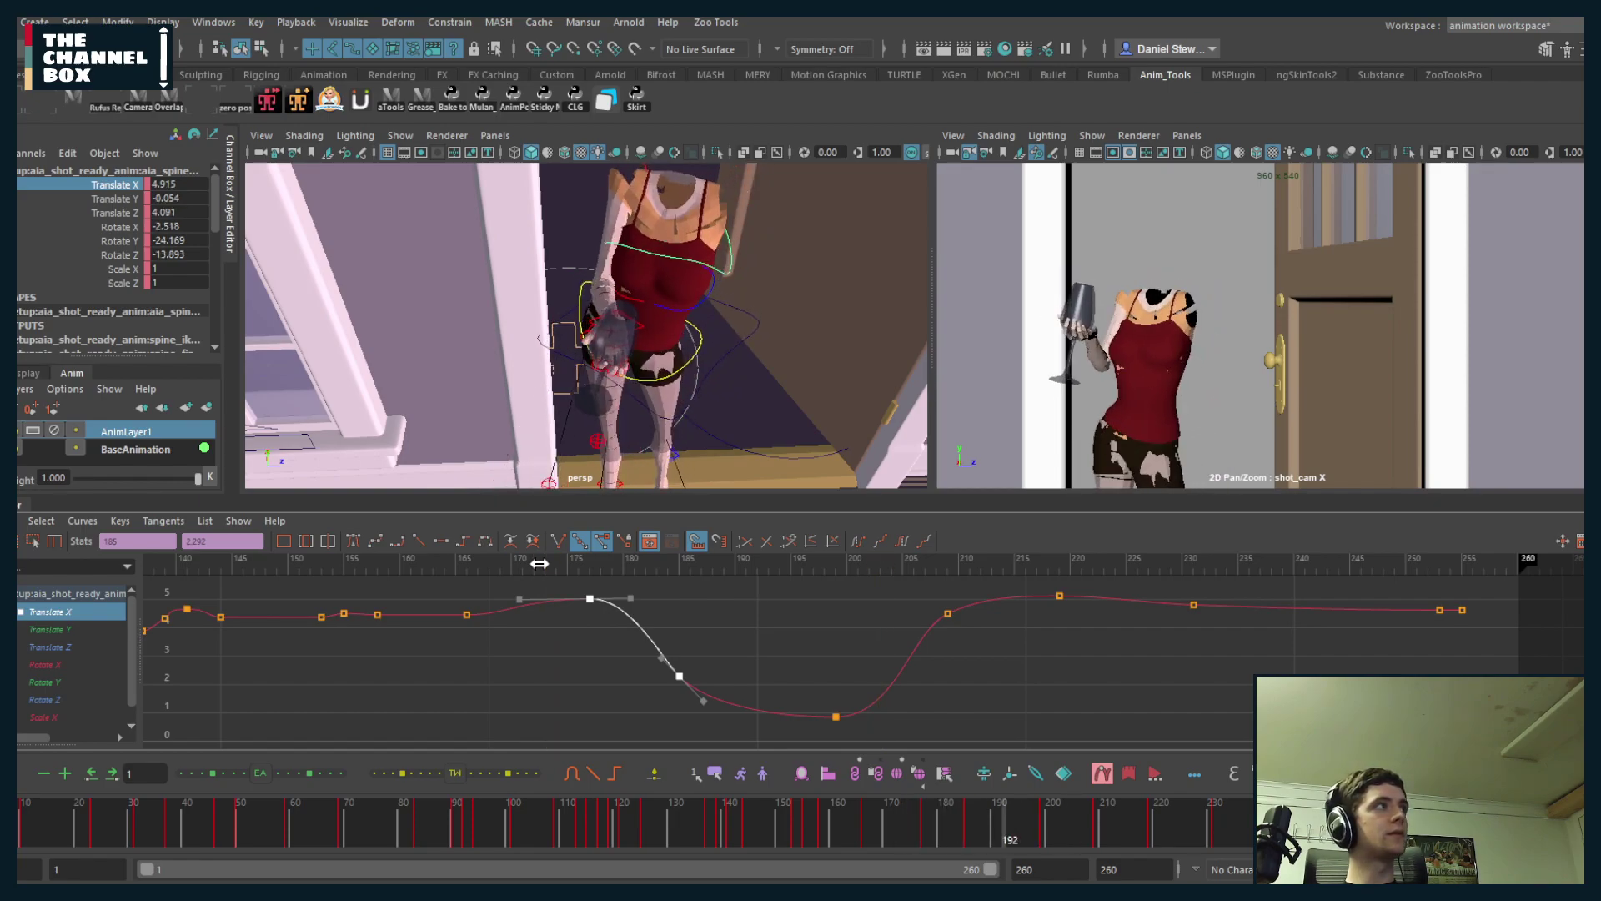
key(alt+v)
- Delete the Translate X keys at frames 155 and 158
alt+middle_drag(317, 641, 640, 643)
alt+shift+right_drag(638, 638, 637, 608)
alt+middle_drag(637, 608, 666, 654)
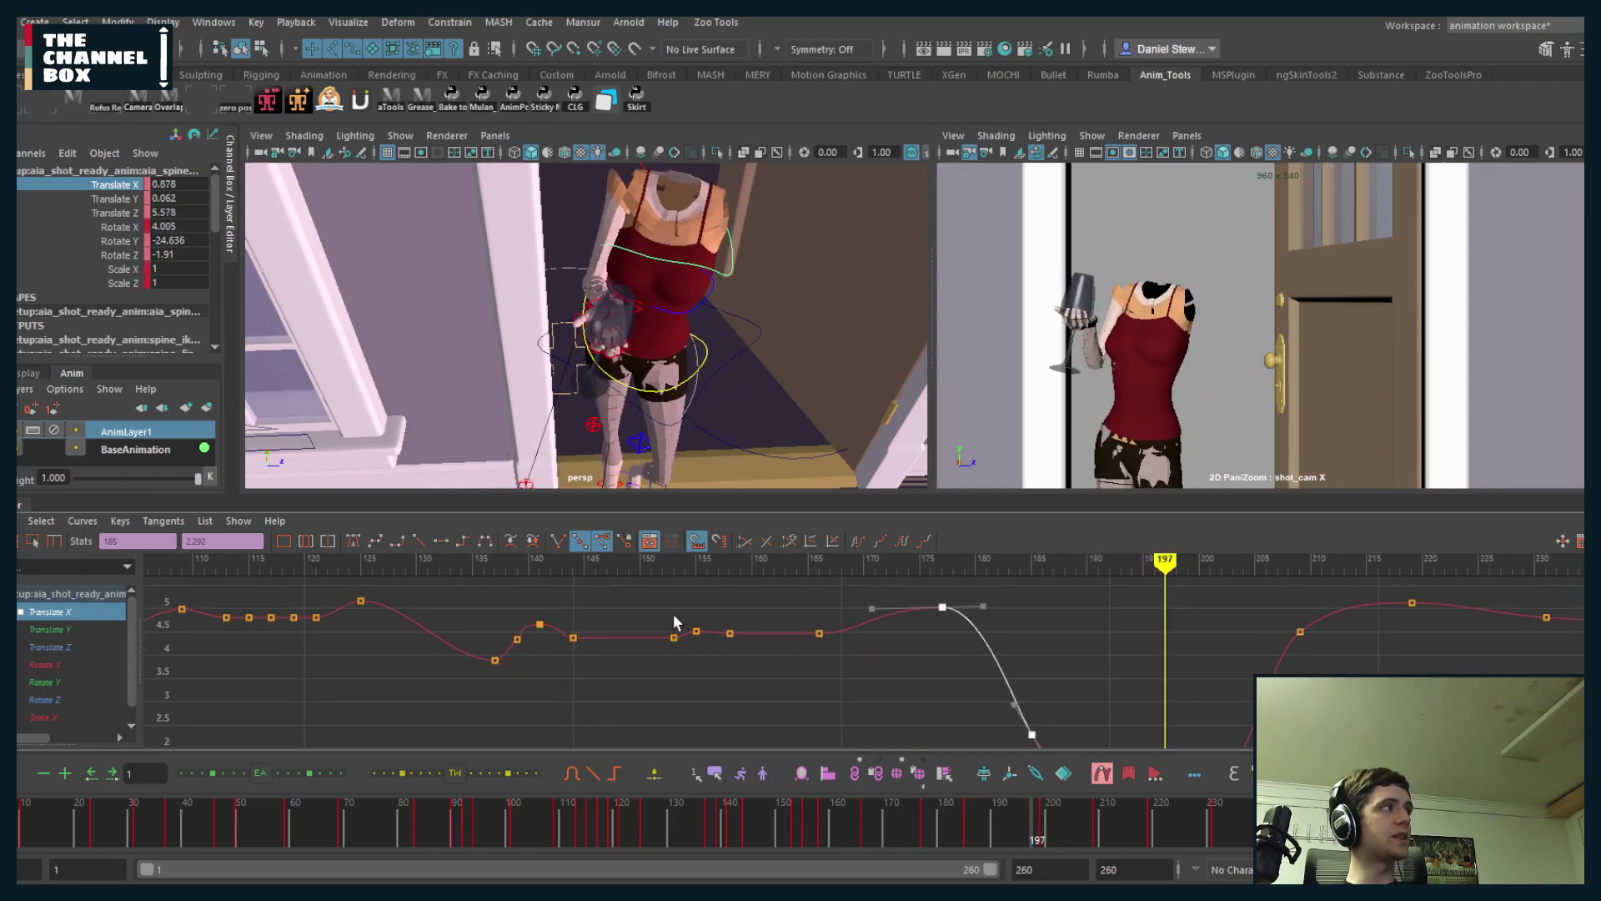
drag(681, 607, 754, 677)
key(Delete)
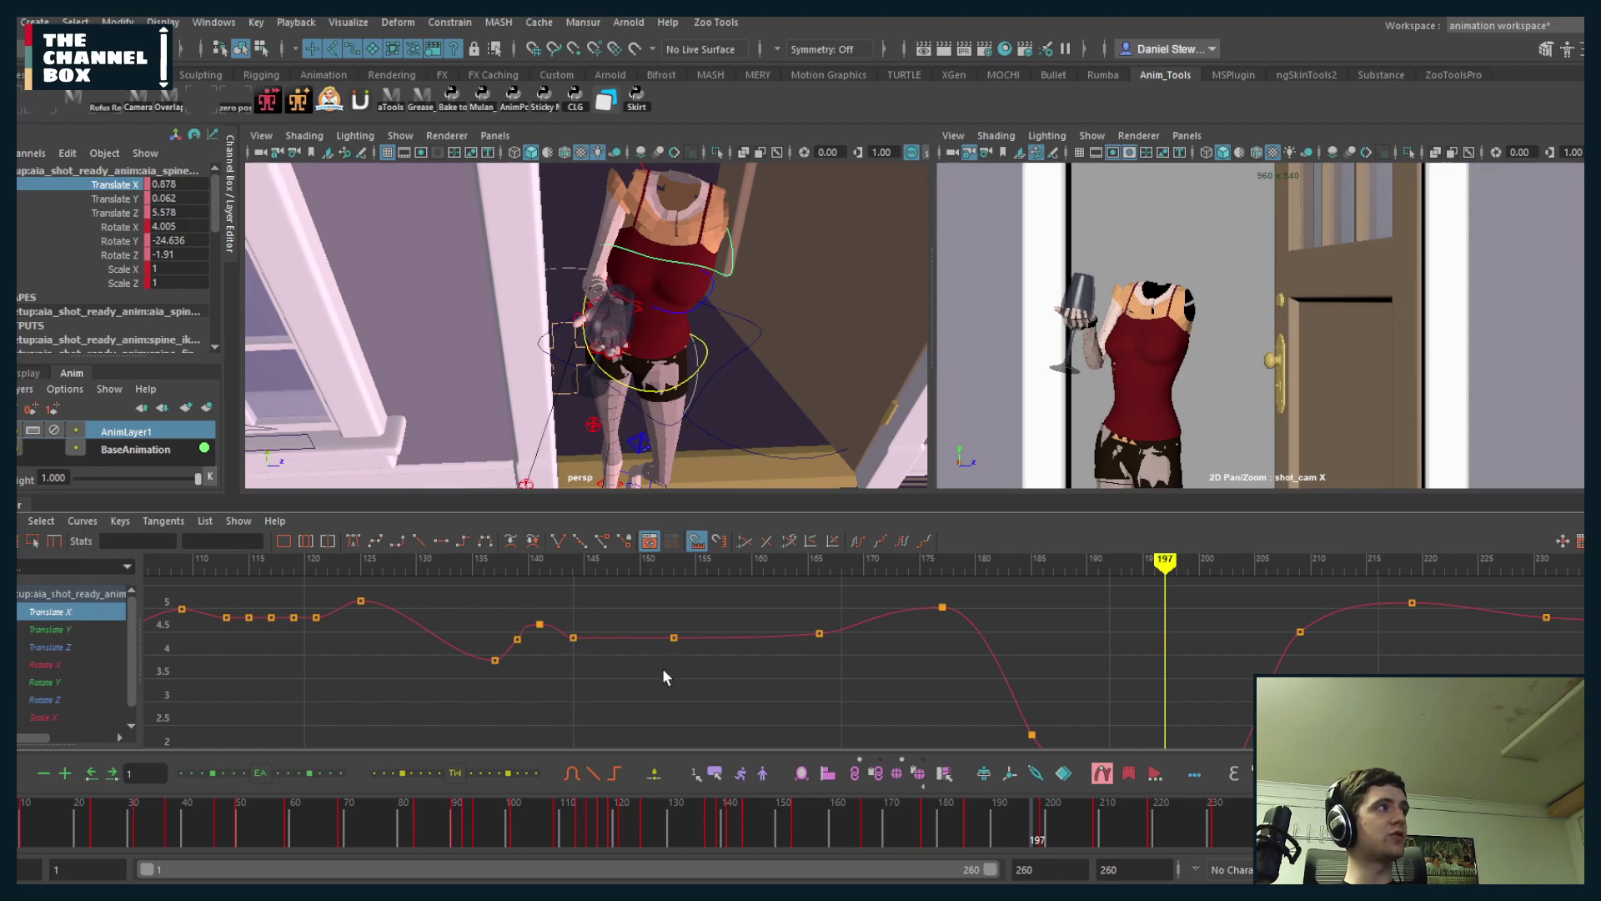
- Scrub and play the shot from around frame 132 to examine the spine motion up to frame 153
alt+middle_drag(666, 669, 903, 669)
drag(686, 557, 725, 576)
key(alt+v)
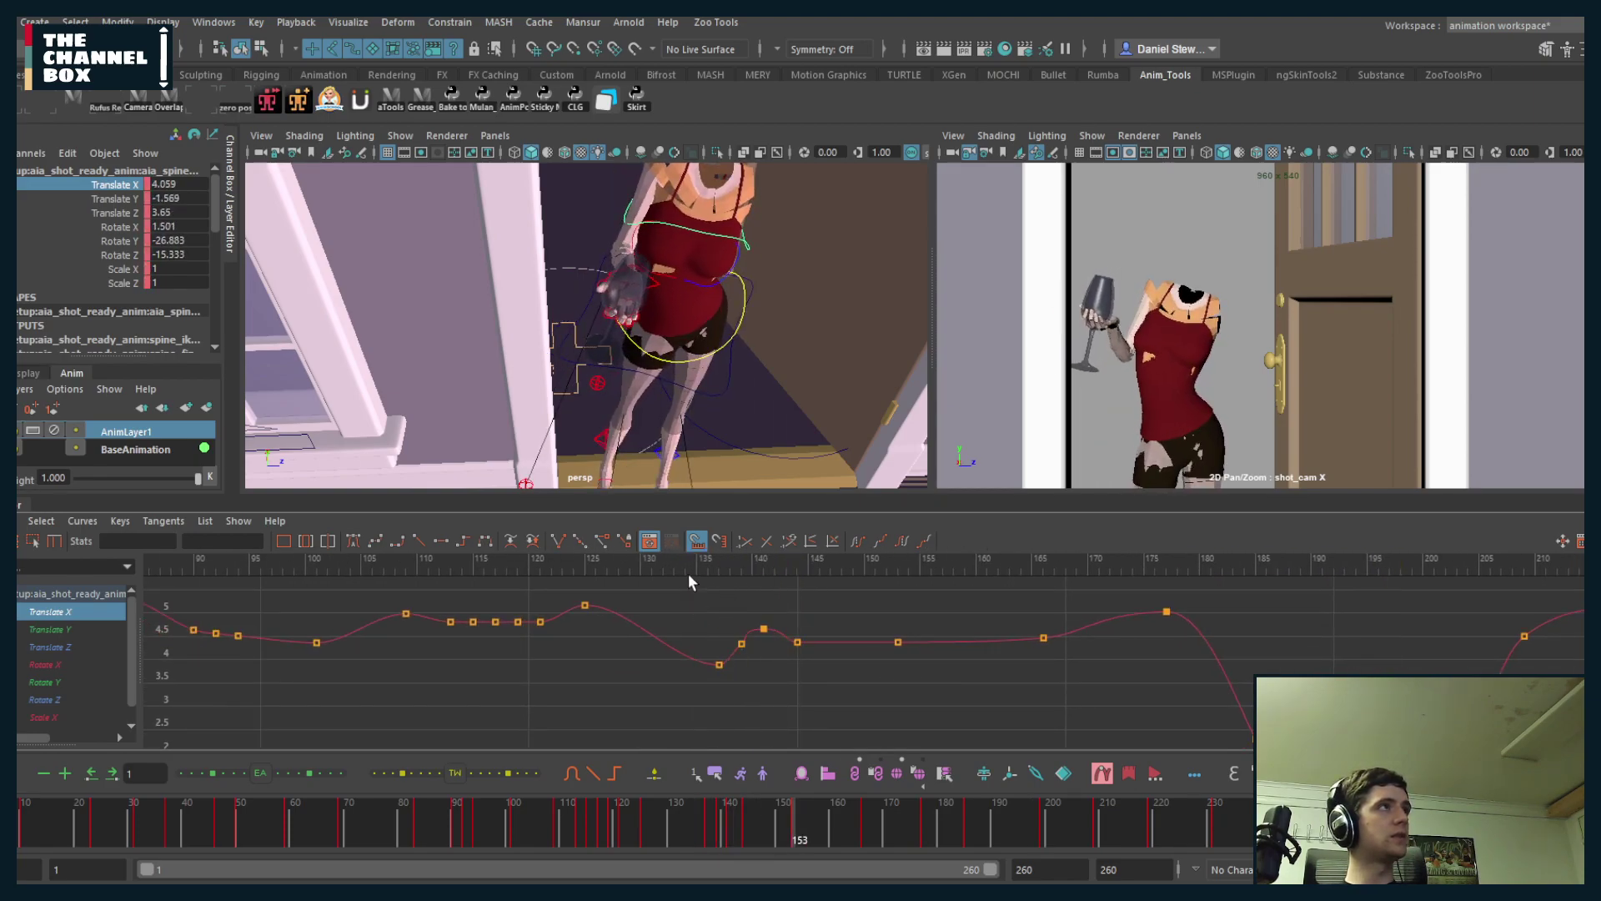
key(alt+v)
click(665, 564)
key(alt+v)
key(alt+v)
- Delete the Translate X keys at frames 139 and 141, and move the key at frame 144 to frame 143, slightly higher
drag(733, 613, 782, 672)
key(Delete)
mouse_move(704, 567)
mouse_down()
mouse_move(672, 573)
mouse_move(798, 576)
mouse_up()
middle_drag(782, 687, 761, 666)
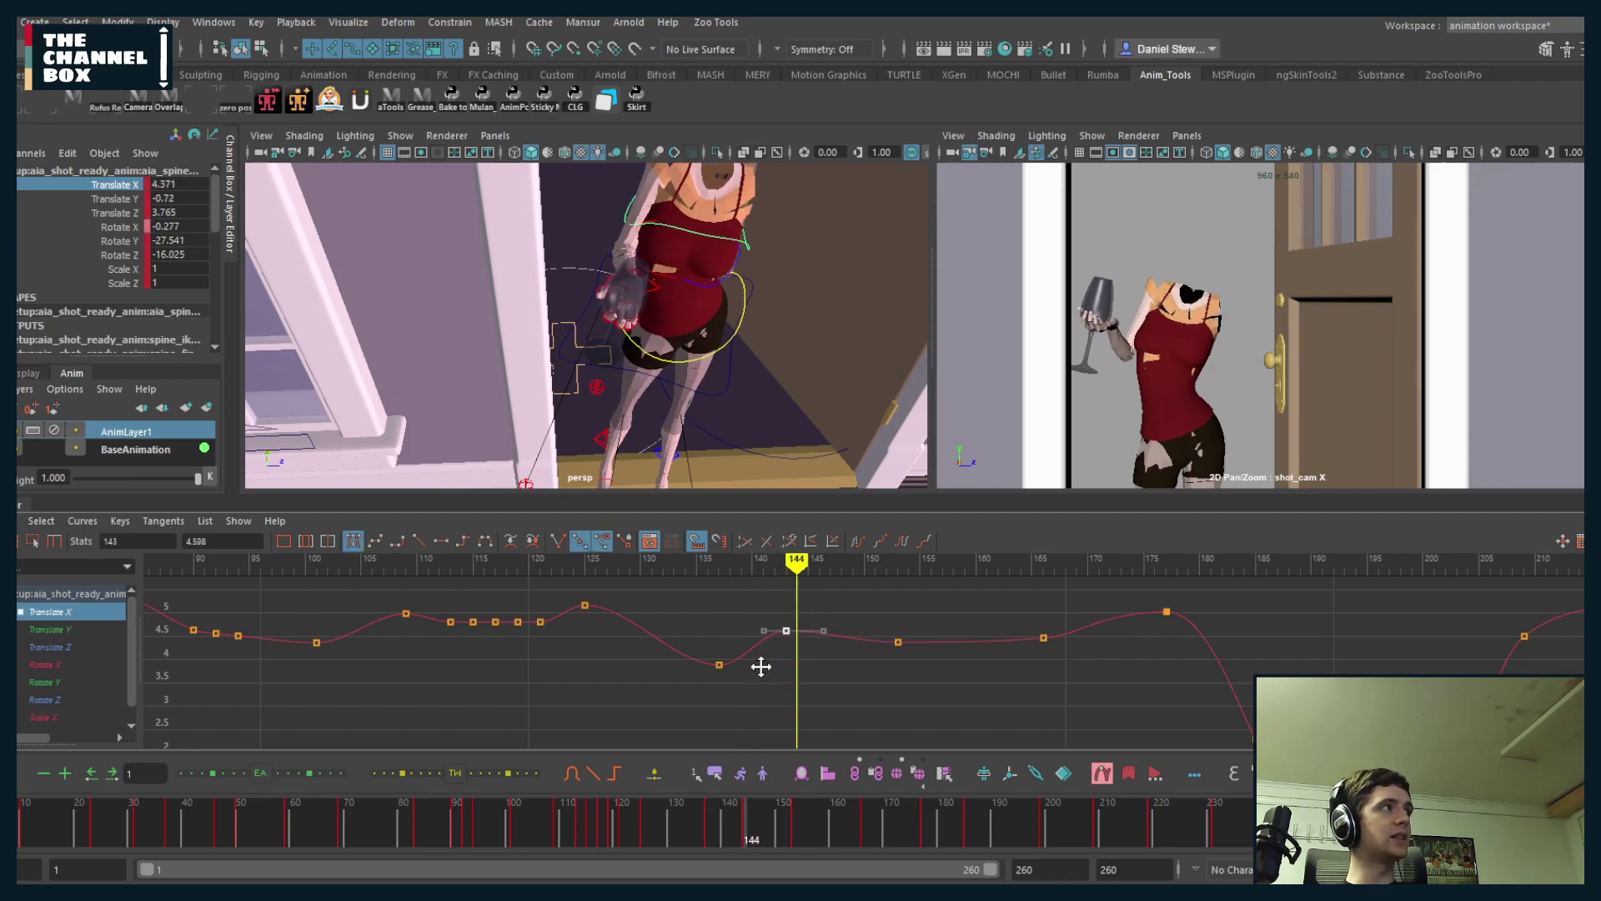
- Move the Translate X key at frame 153 to frame 155 with value about 4.22, and raise the key at frame 143 to 4.748
drag(710, 568, 798, 598)
key(alt+v)
drag(905, 610, 889, 668)
middle_drag(889, 668, 915, 680)
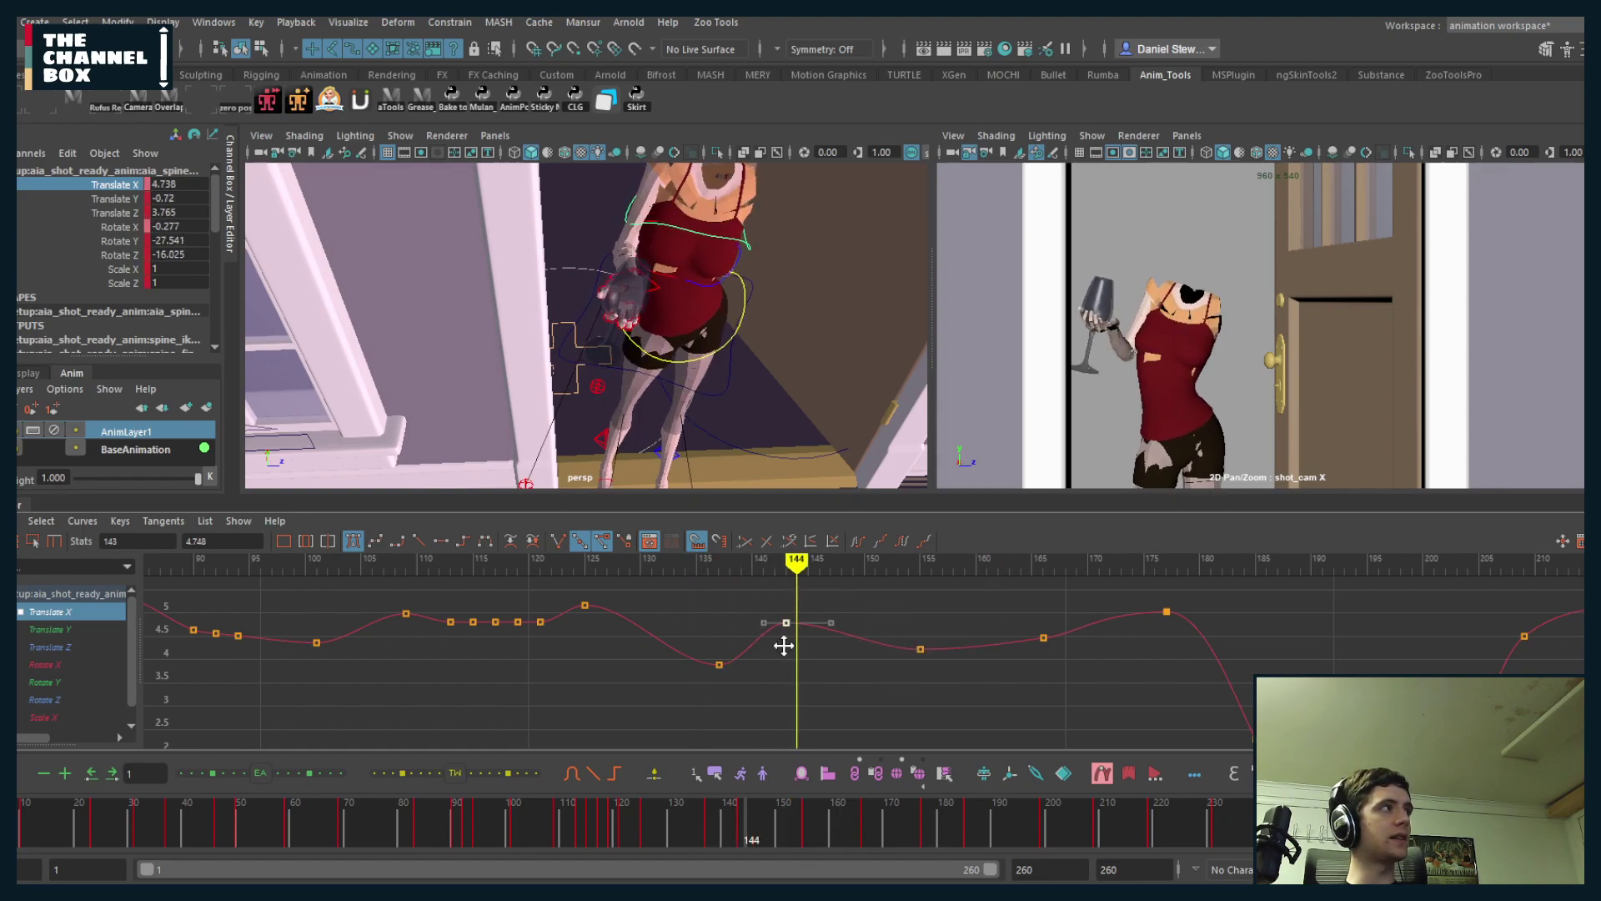
click(672, 585)
drag(650, 567, 808, 591)
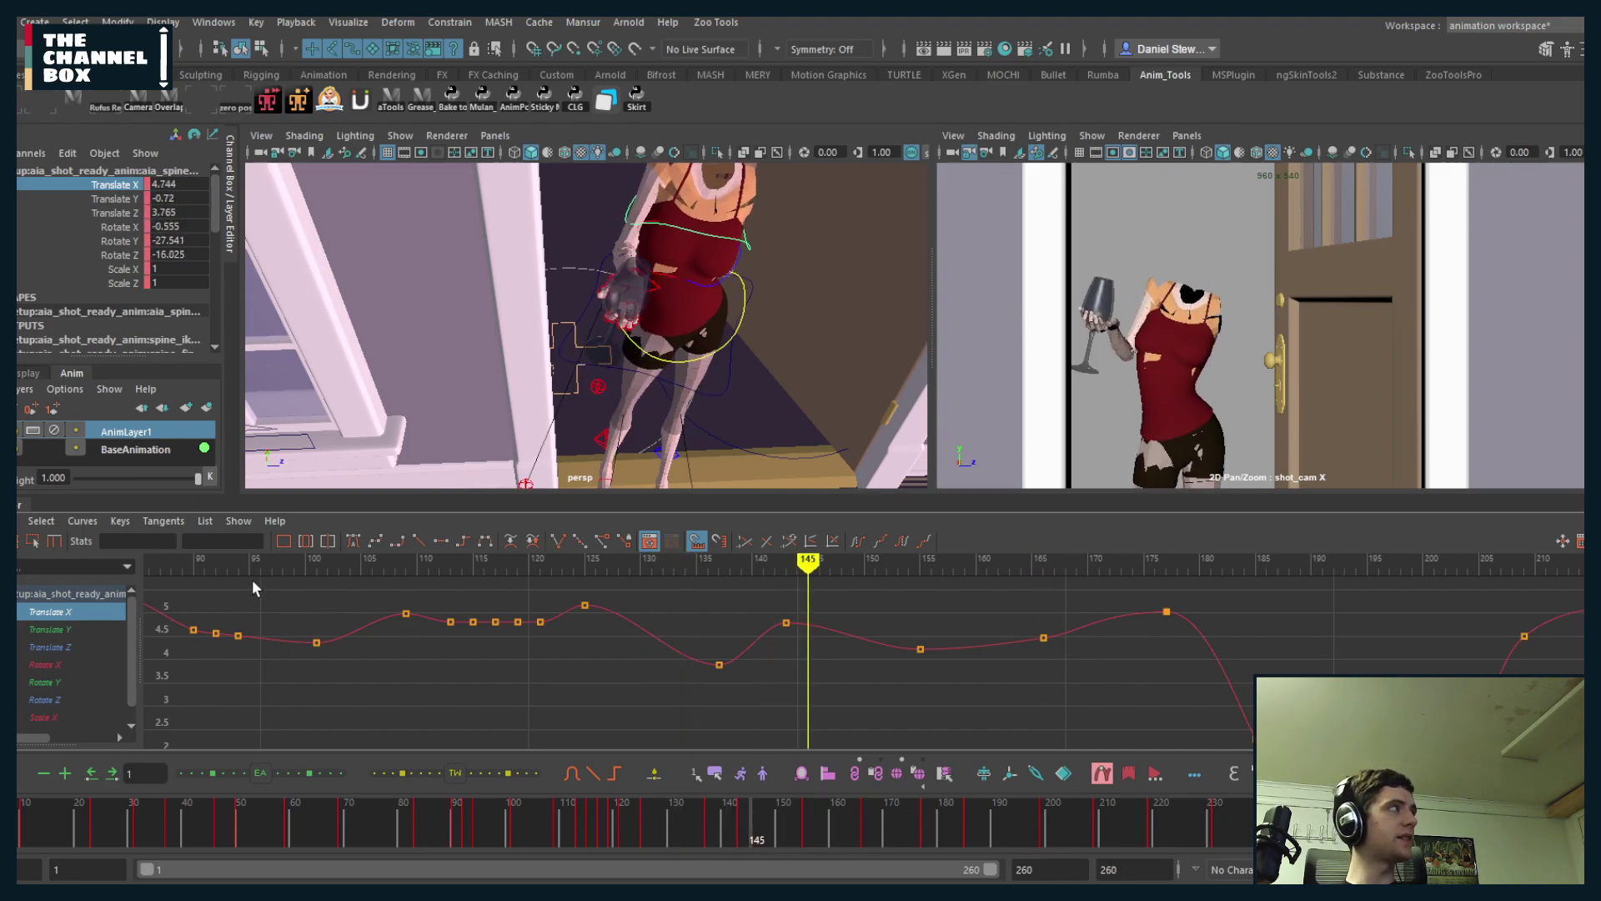
- On the Translate Y curve, move the key at frame 153 to 155 and the key at frame 144 to 146 with value -0.528
click(48, 629)
key(f)
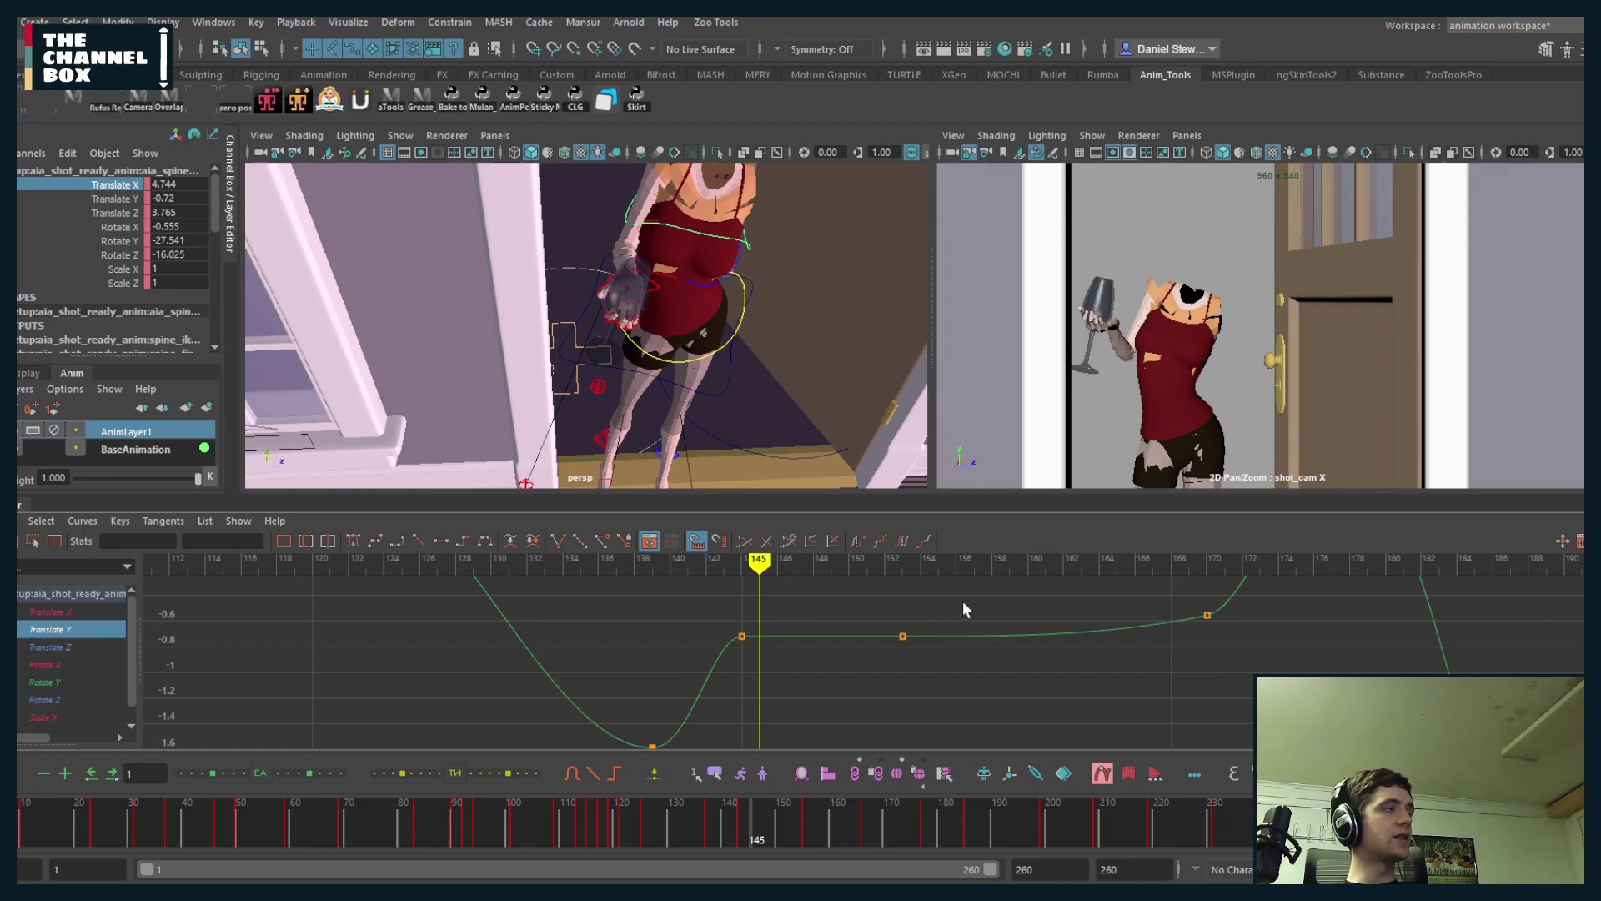
drag(819, 614, 962, 662)
middle_drag(695, 697, 763, 659)
key(f)
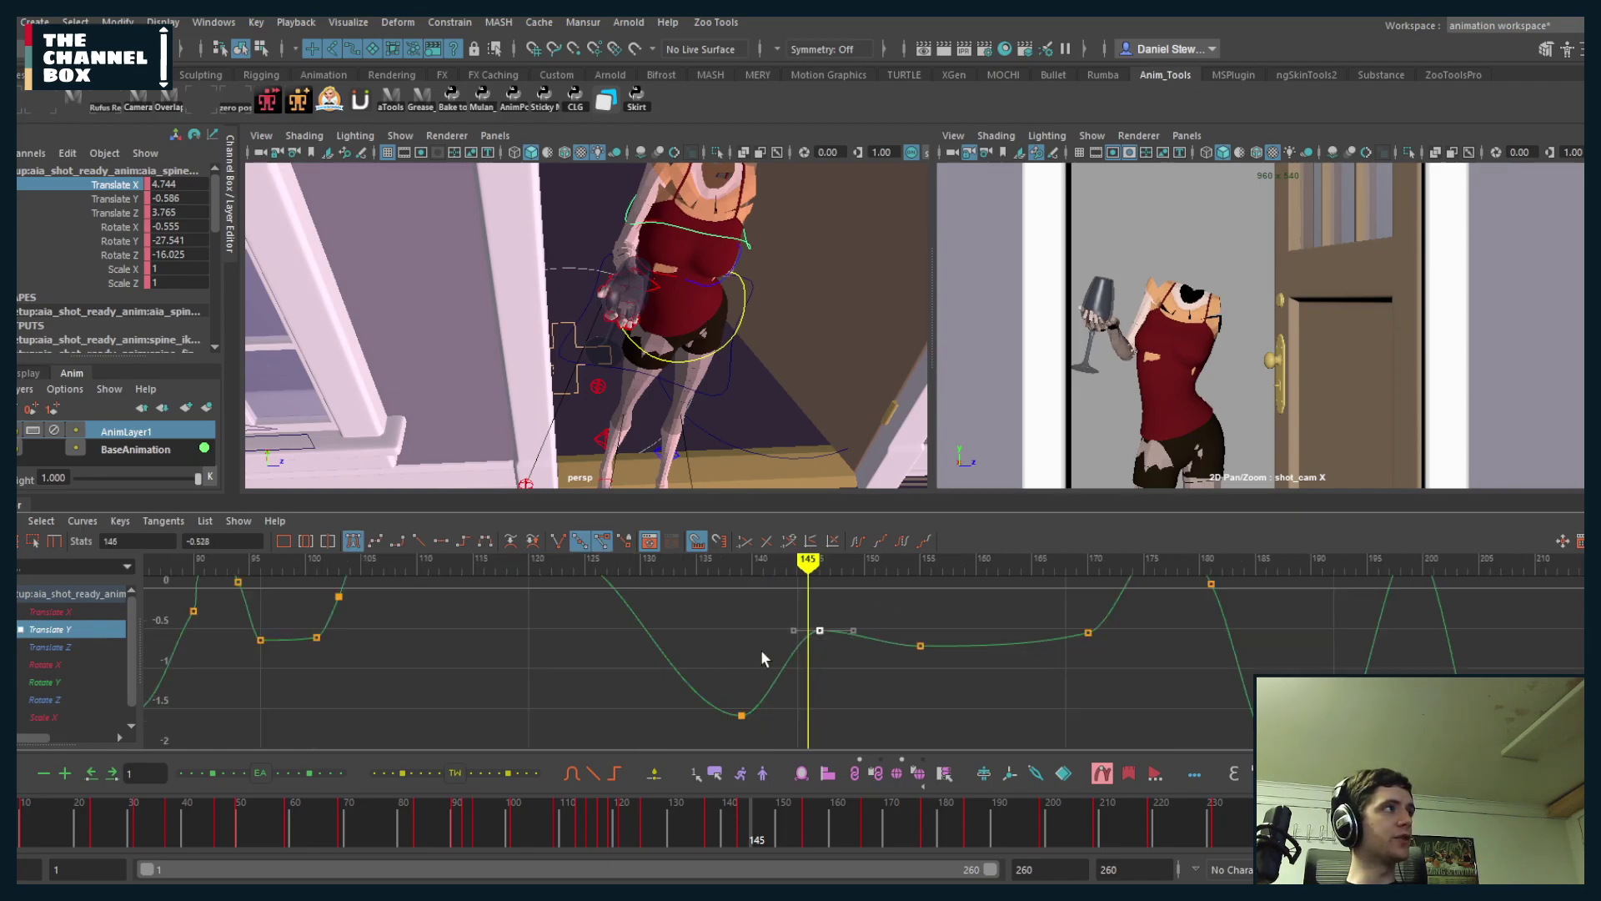
- Play the shot from around frame 126, and move the Translate Y key at frame 155 to about frame 158, slightly higher
click(597, 571)
key(alt+v)
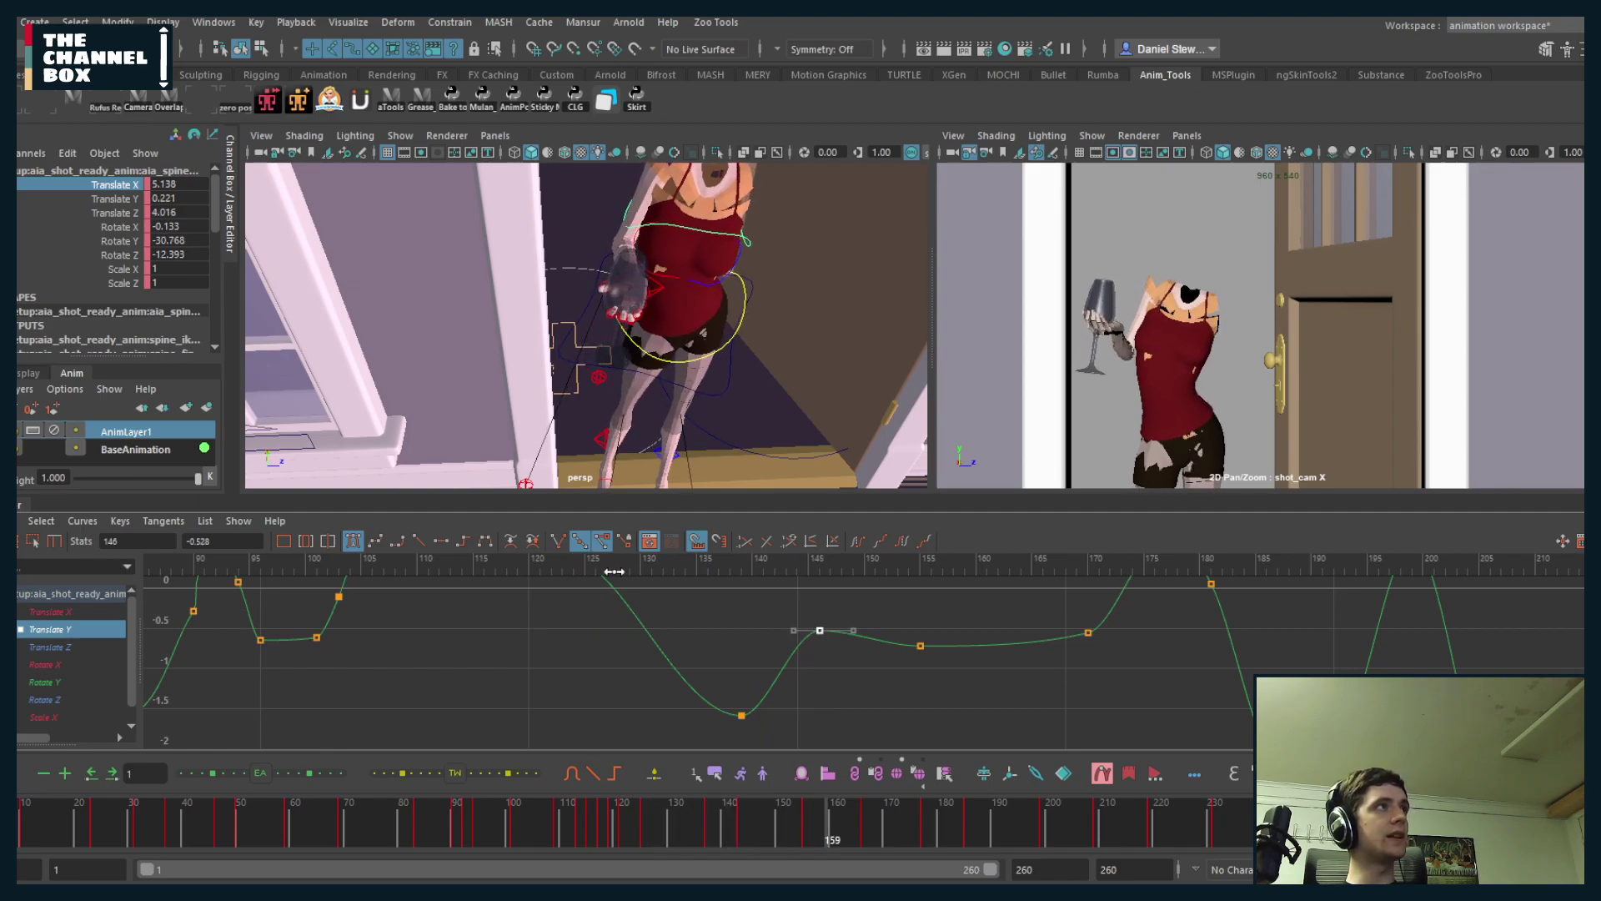
key(alt+v)
drag(740, 574, 920, 573)
middle_drag(915, 675, 948, 672)
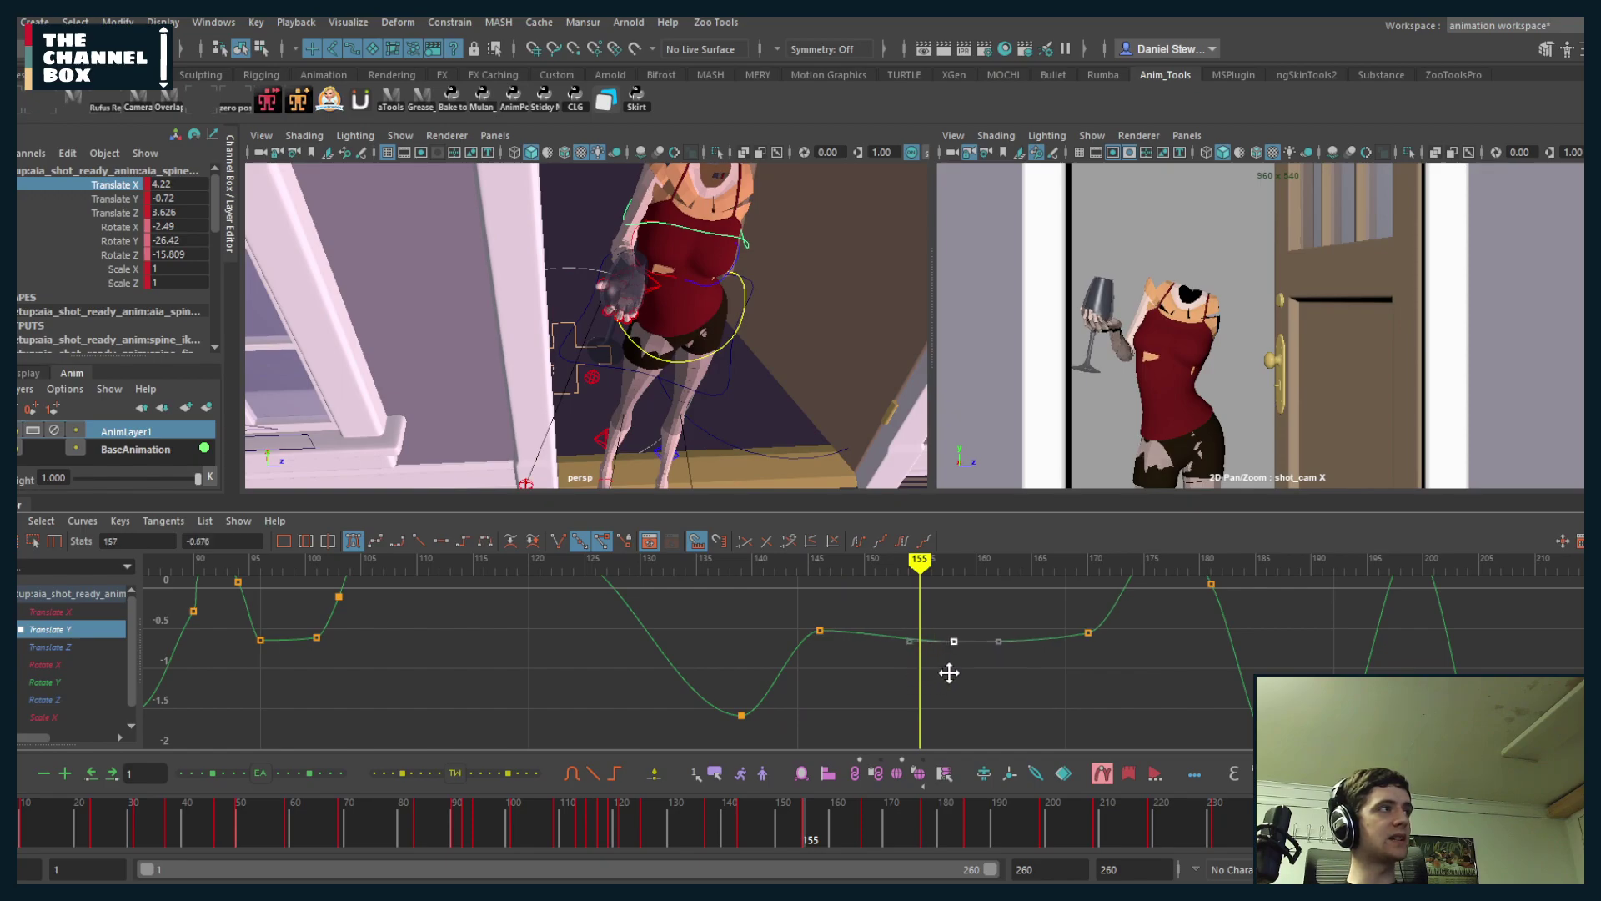
- Raise the Translate Y key at frame 146 to 0.13 and play the shot through it
drag(821, 634, 805, 644)
middle_drag(805, 644, 806, 592)
scroll(823, 627, down, 3)
alt+shift+right_drag(854, 632, 878, 631)
click(724, 564)
key(alt+v)
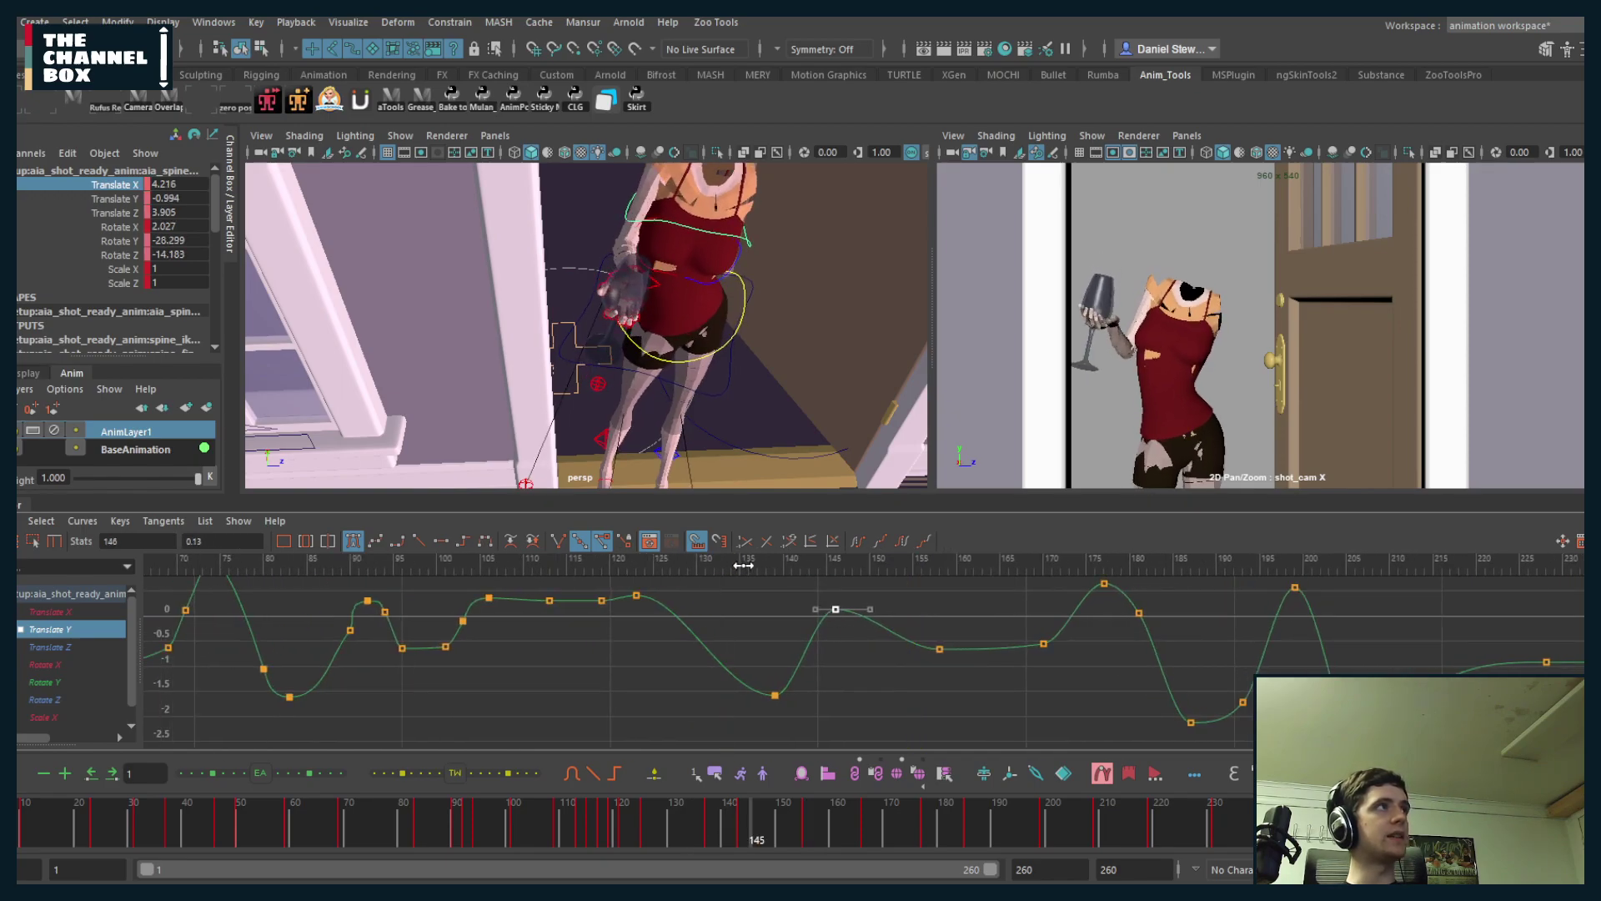
- Try the Translate Y key at frame 146 at 0.781, play the shot, and lower the key to 0.312
middle_drag(844, 693, 839, 662)
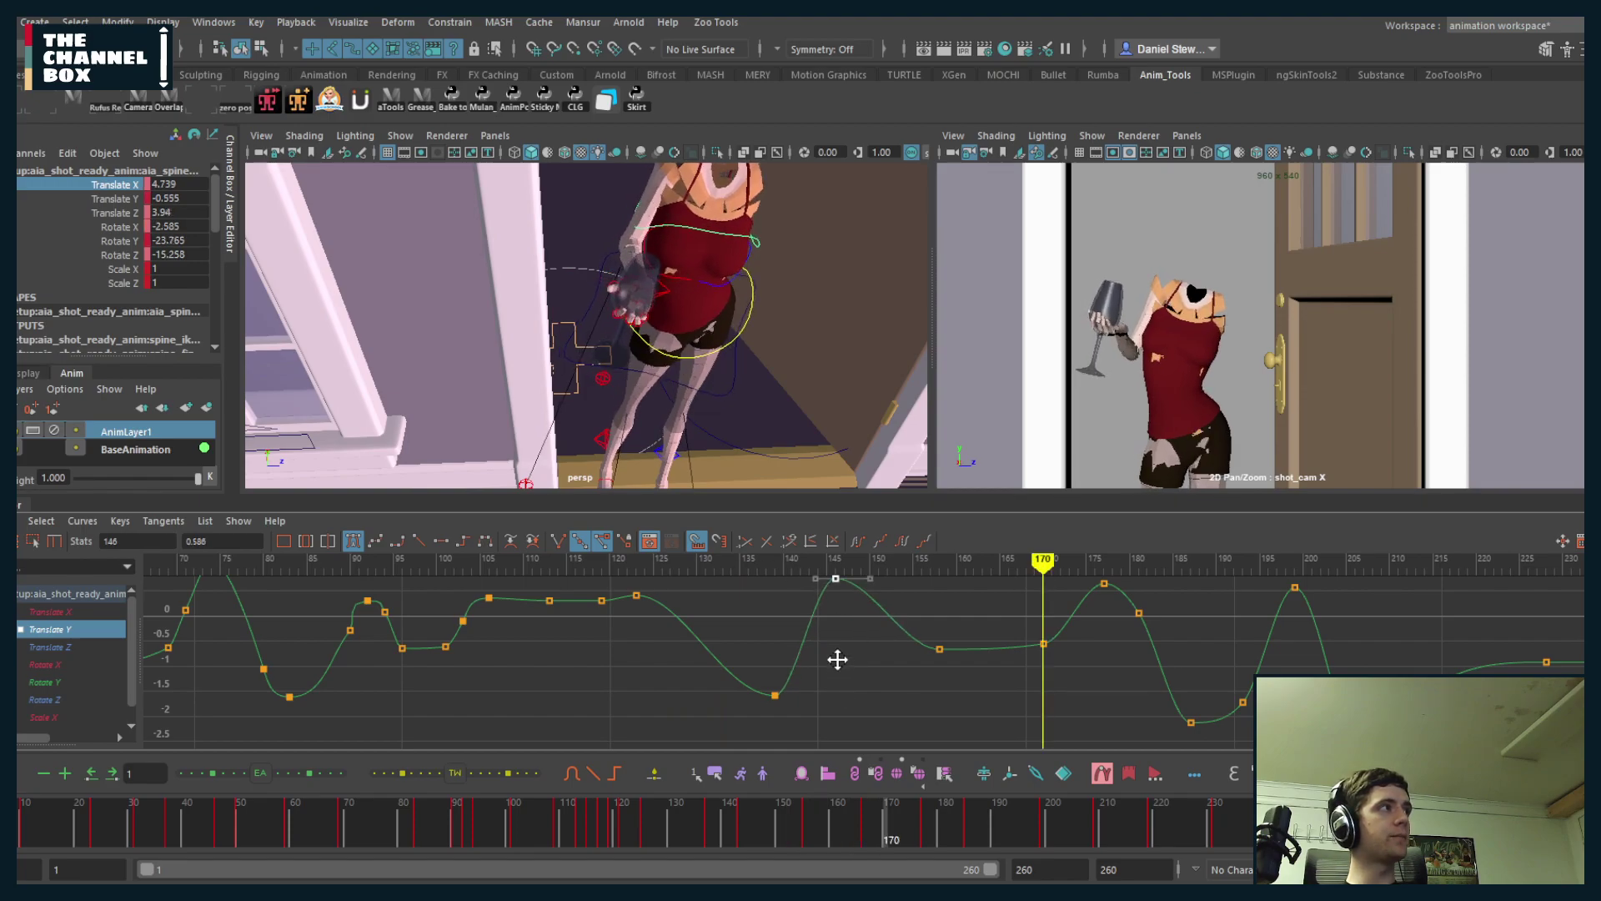
click(712, 561)
key(alt+v)
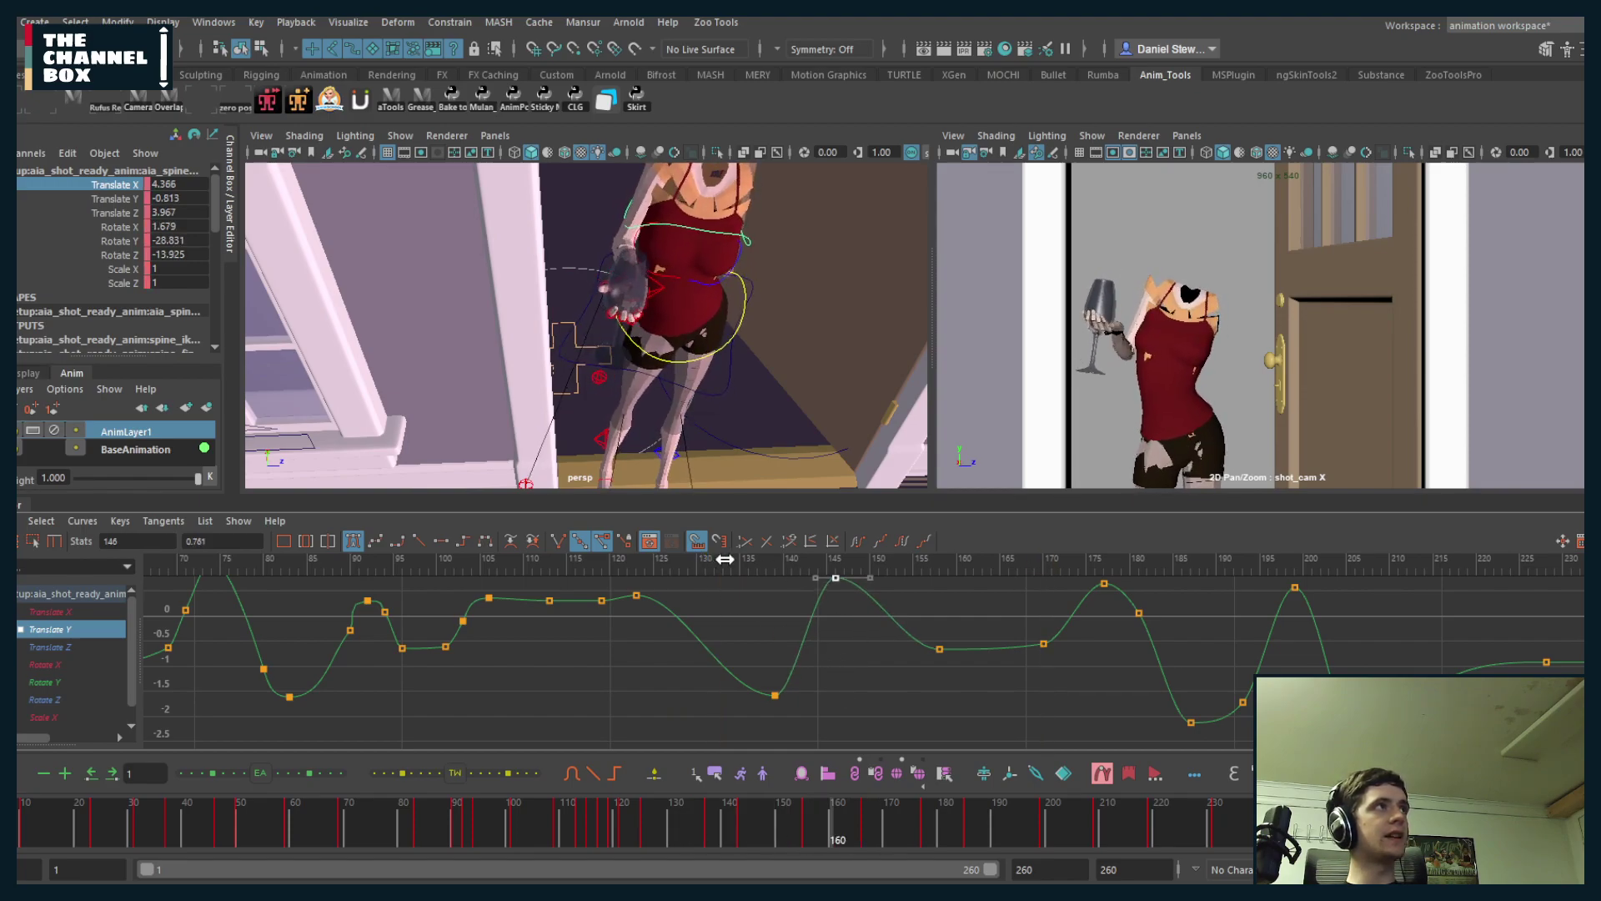
key(alt+v)
alt+right_drag(847, 604, 824, 643)
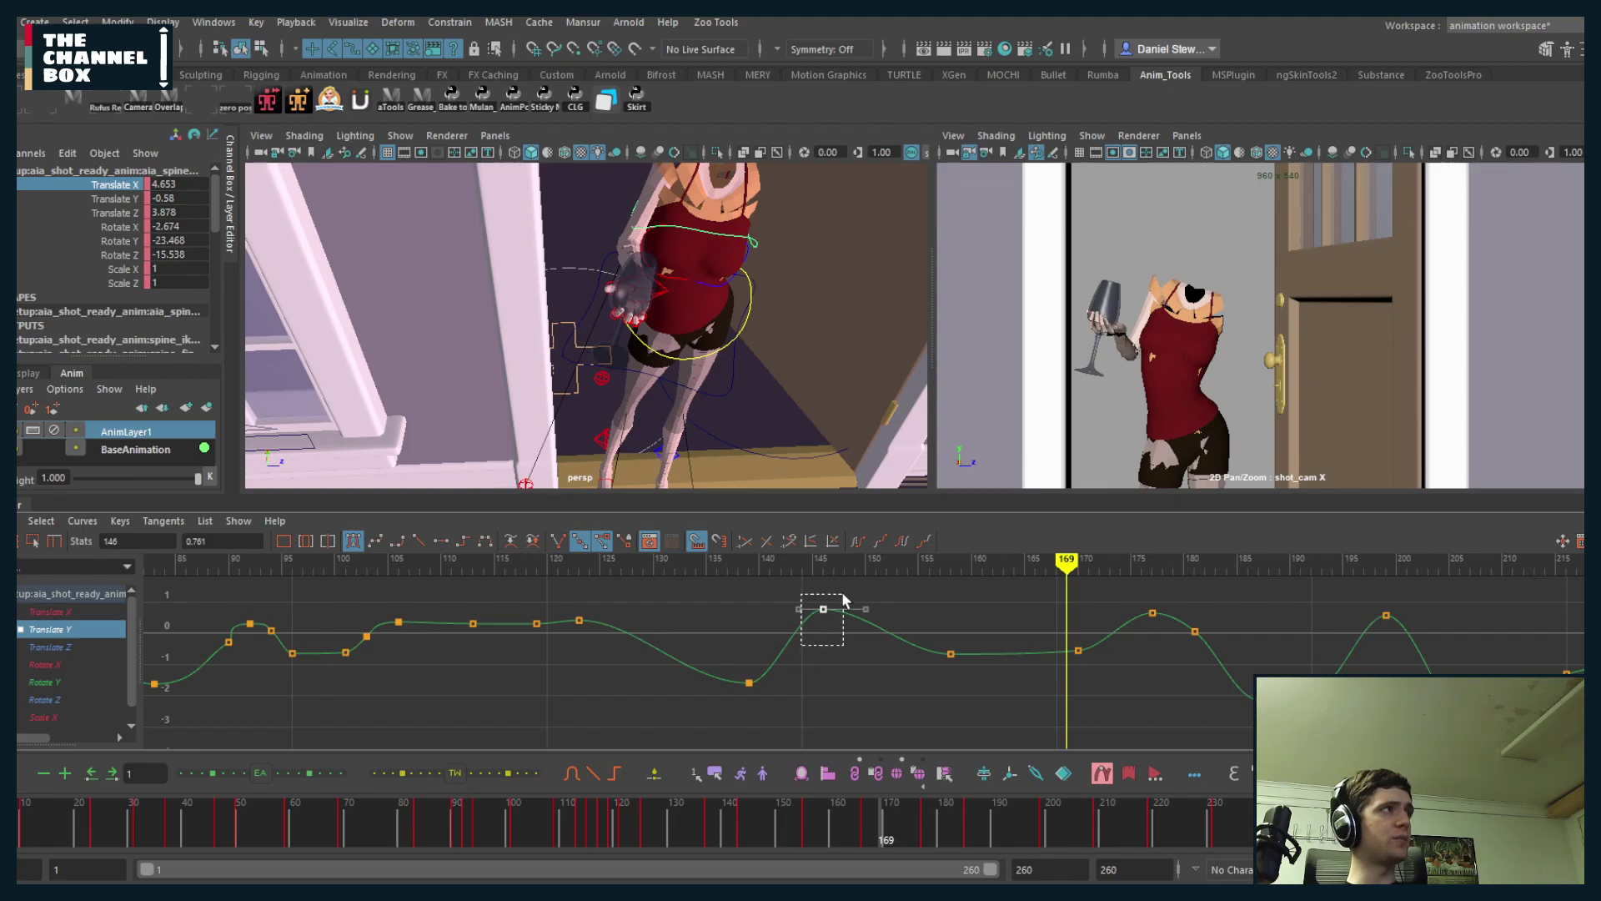
middle_drag(829, 653, 830, 654)
- Move the Translate Y key at frame 158 to frame 161, and add a key at frame 154 with value -0.45
alt+shift+right_drag(905, 664, 934, 620)
drag(1018, 612, 925, 706)
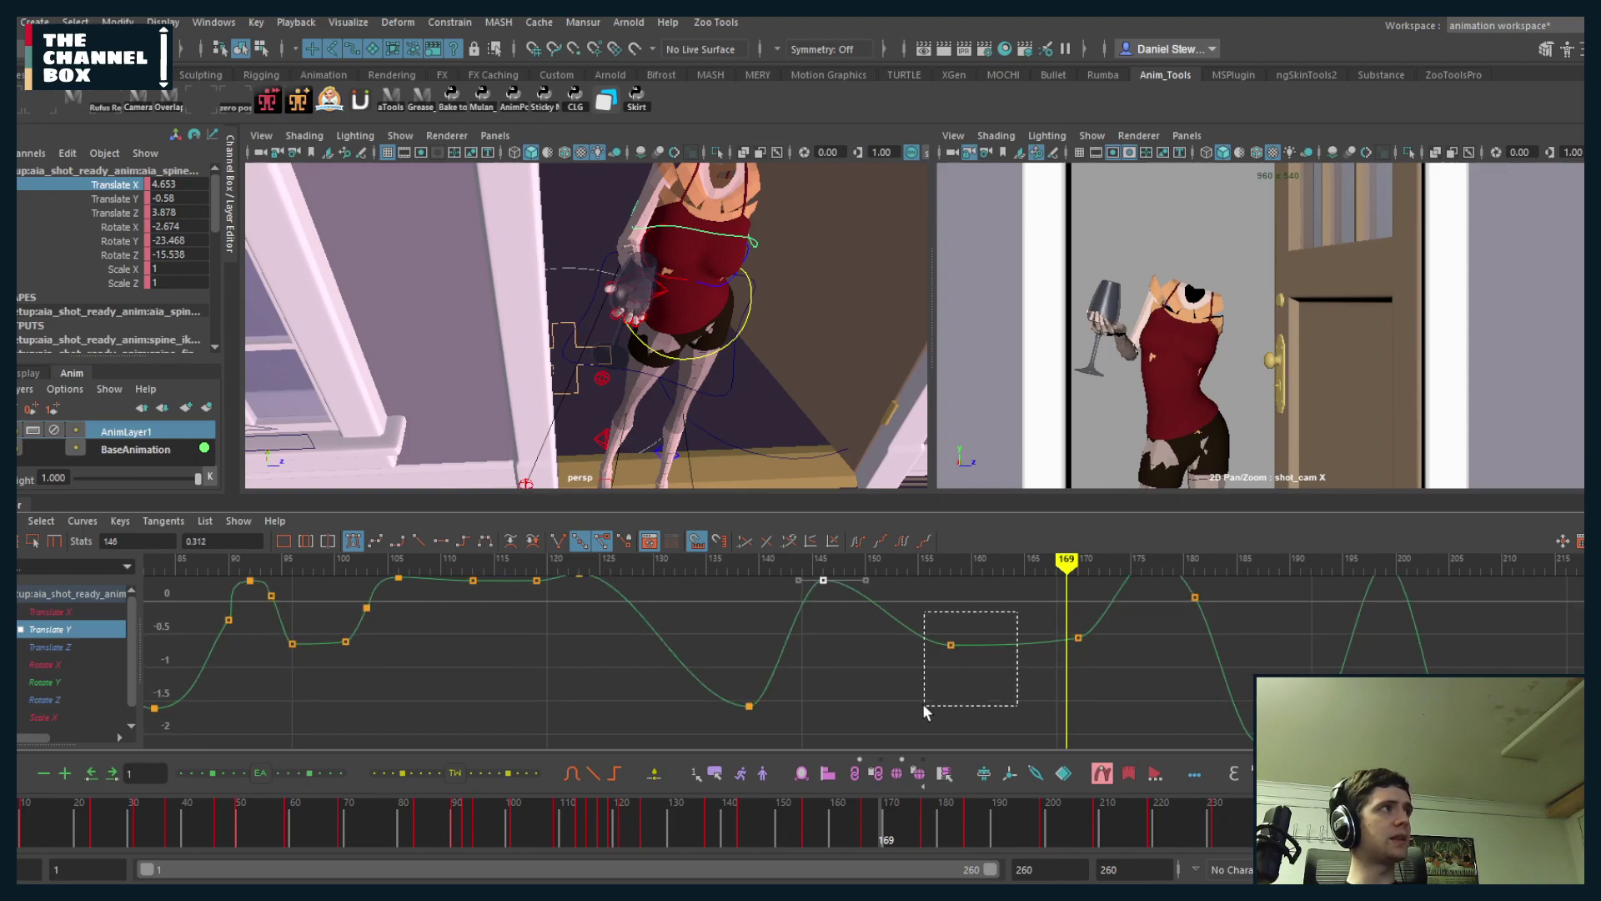
click(906, 563)
key(s)
middle_drag(883, 648, 884, 658)
- Play the shot from around frames 129 and 107 to check the reshaped Translate Y curve
click(642, 564)
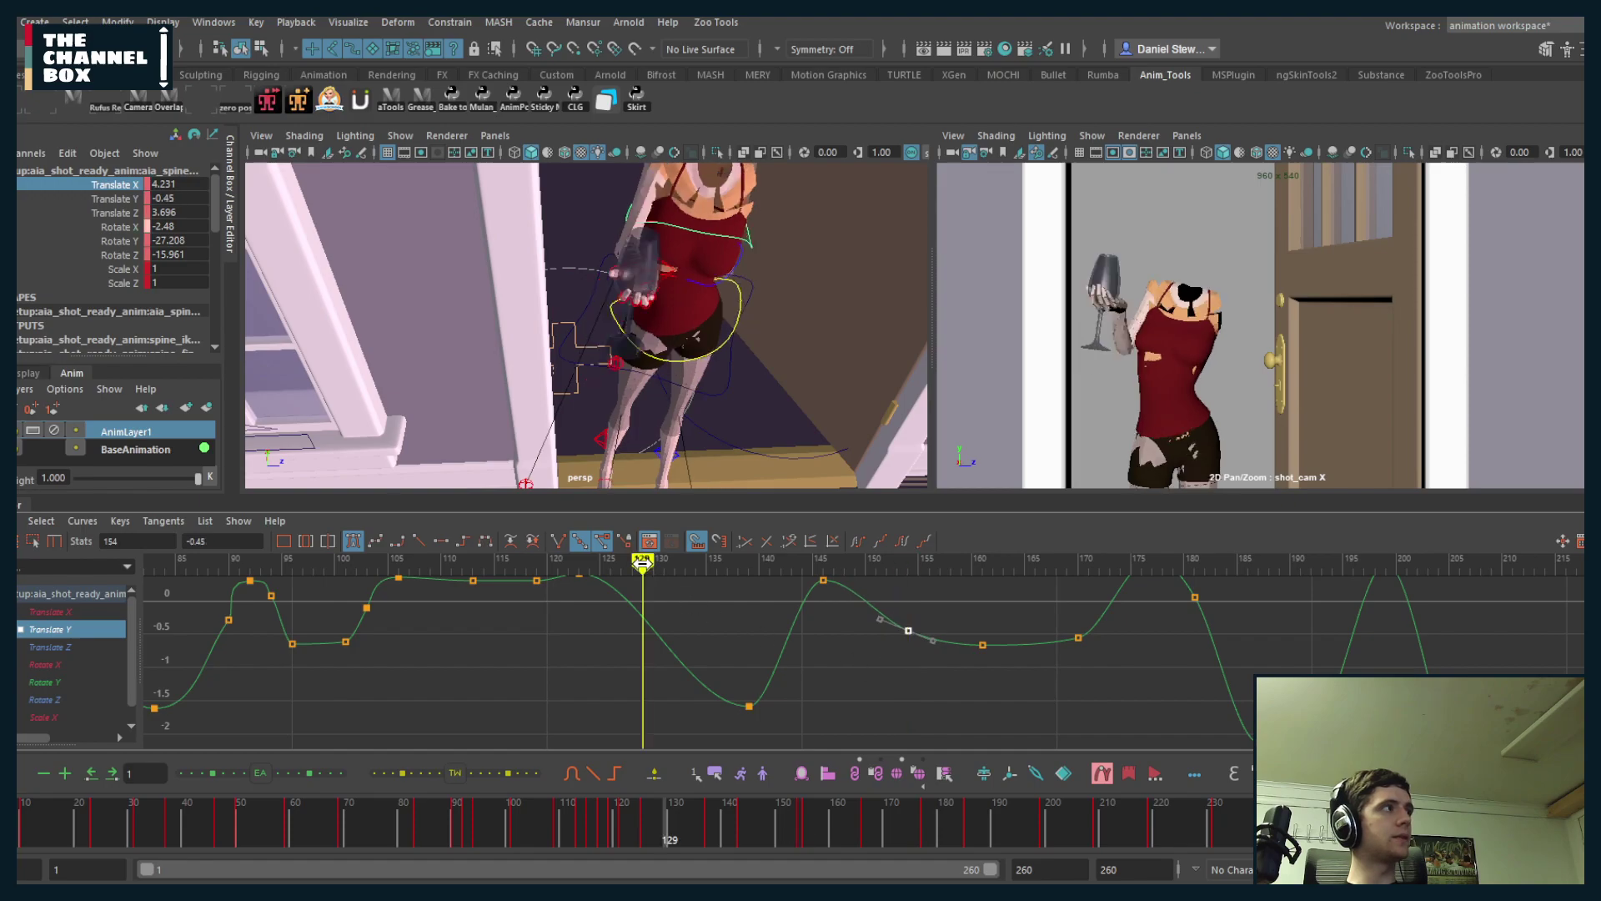
key(alt+v)
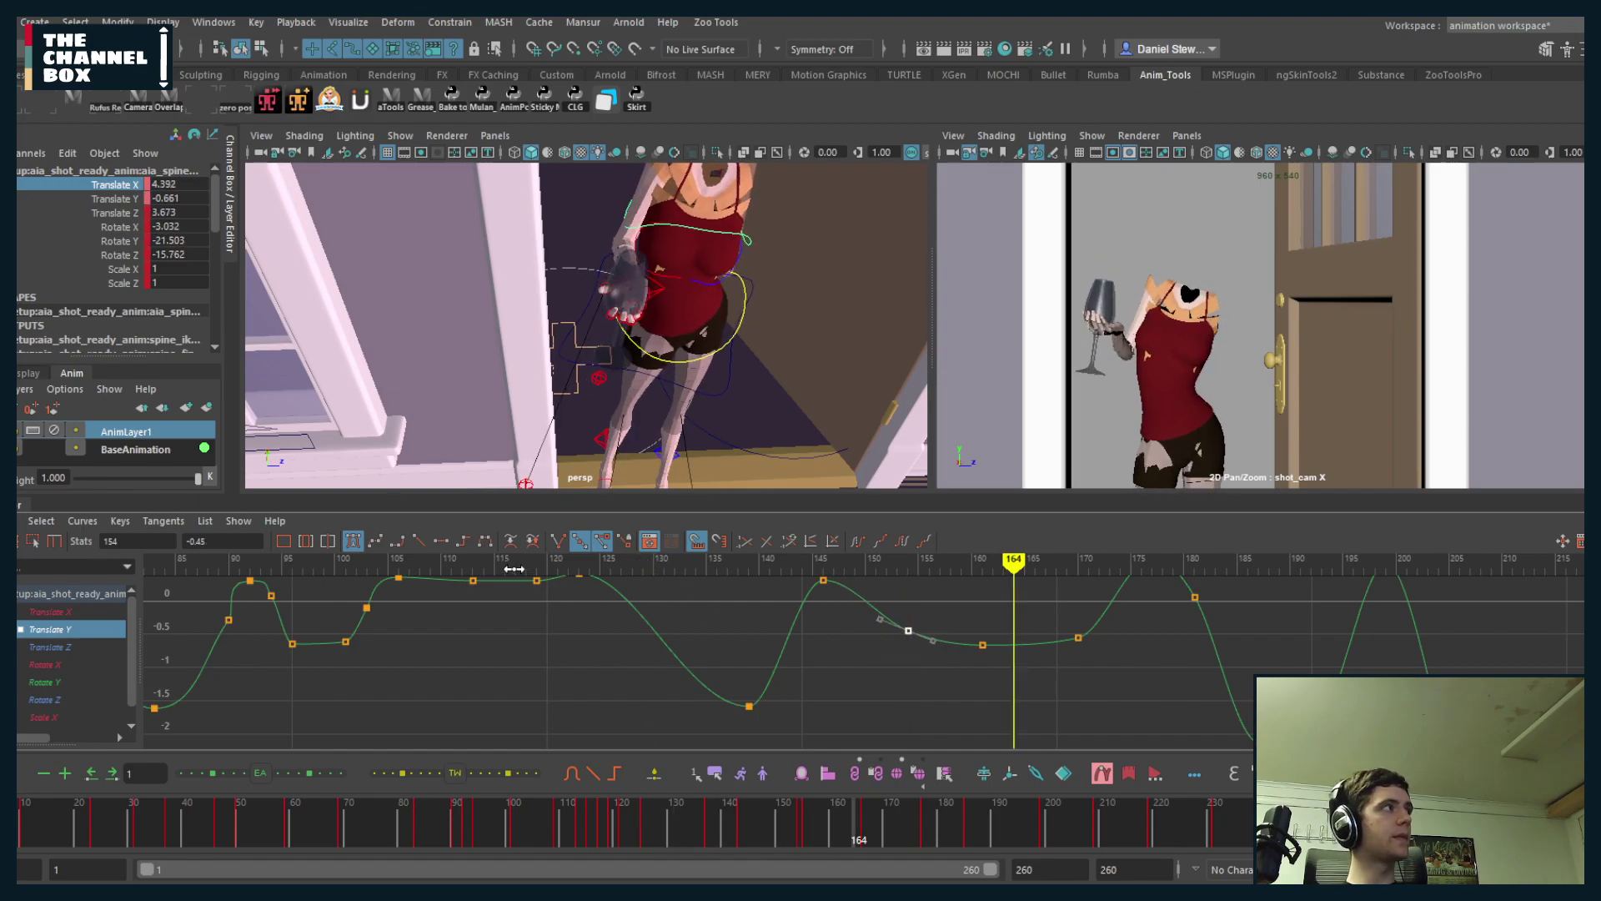
drag(485, 570, 414, 570)
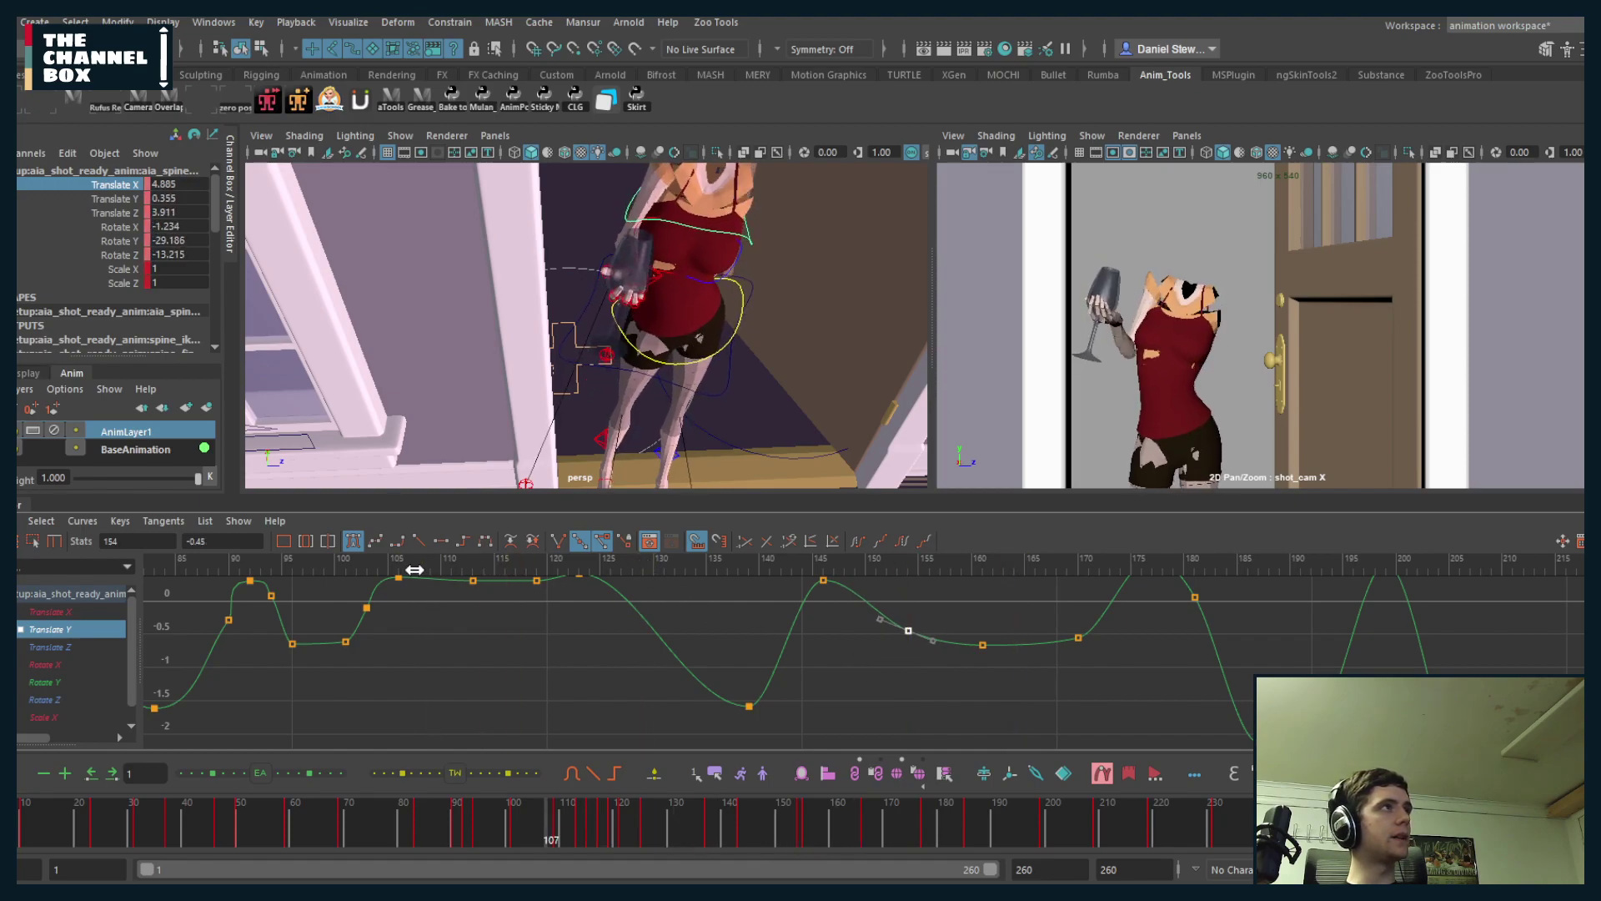
key(alt+v)
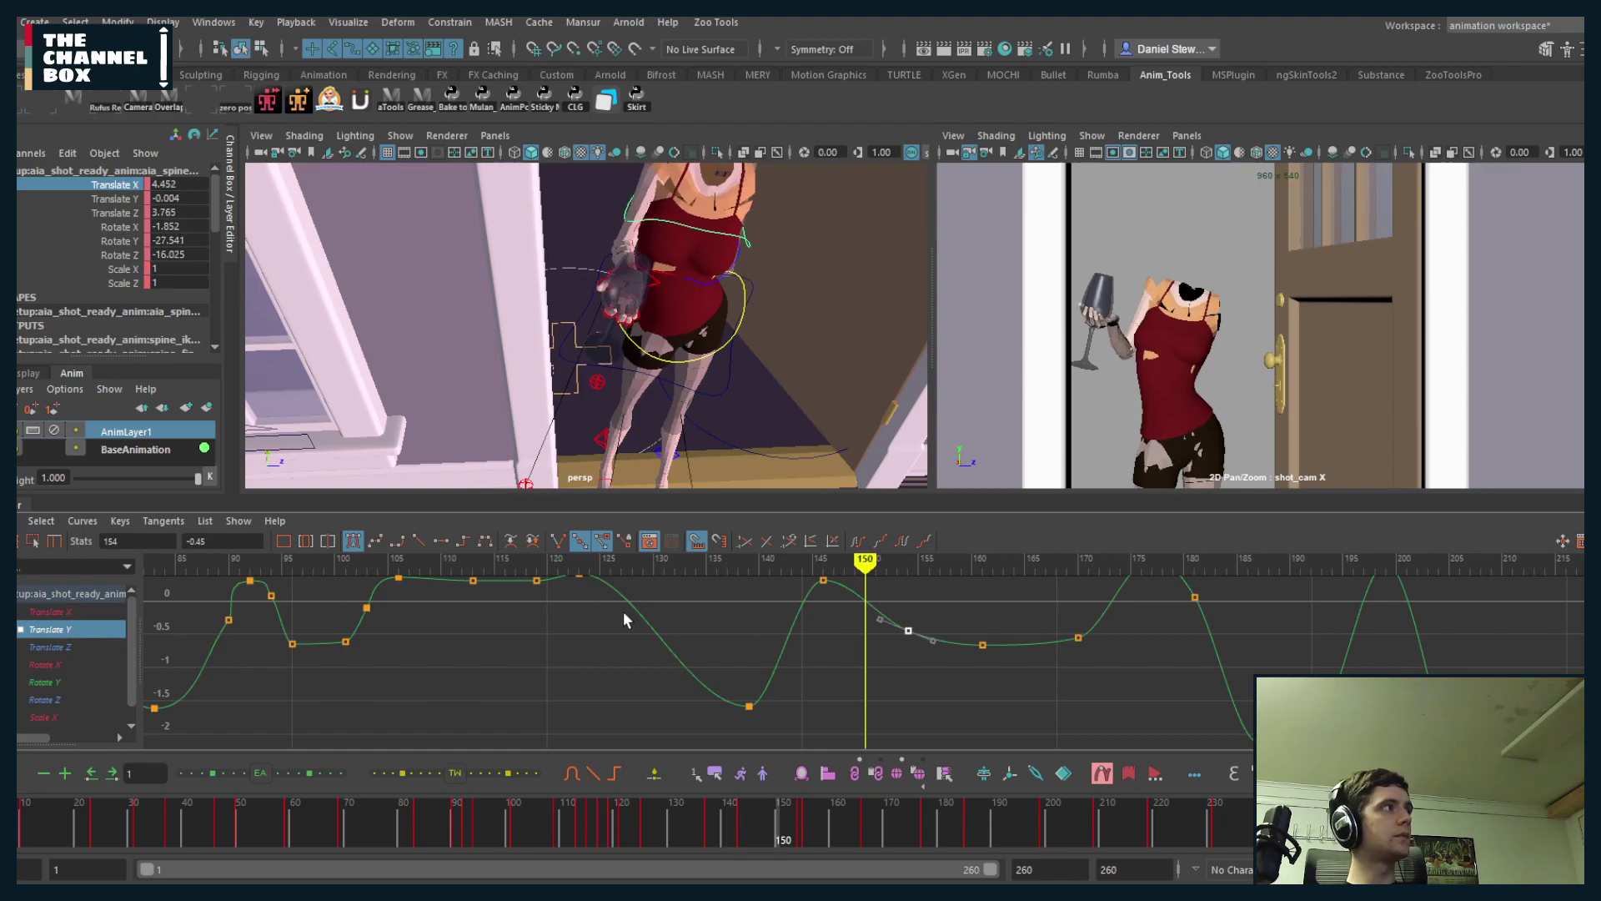
- Move the Translate Y key at frame 123 to frame 128 with value -0.0399
alt+middle_drag(621, 614, 691, 637)
drag(696, 584, 624, 616)
middle_drag(625, 621, 700, 664)
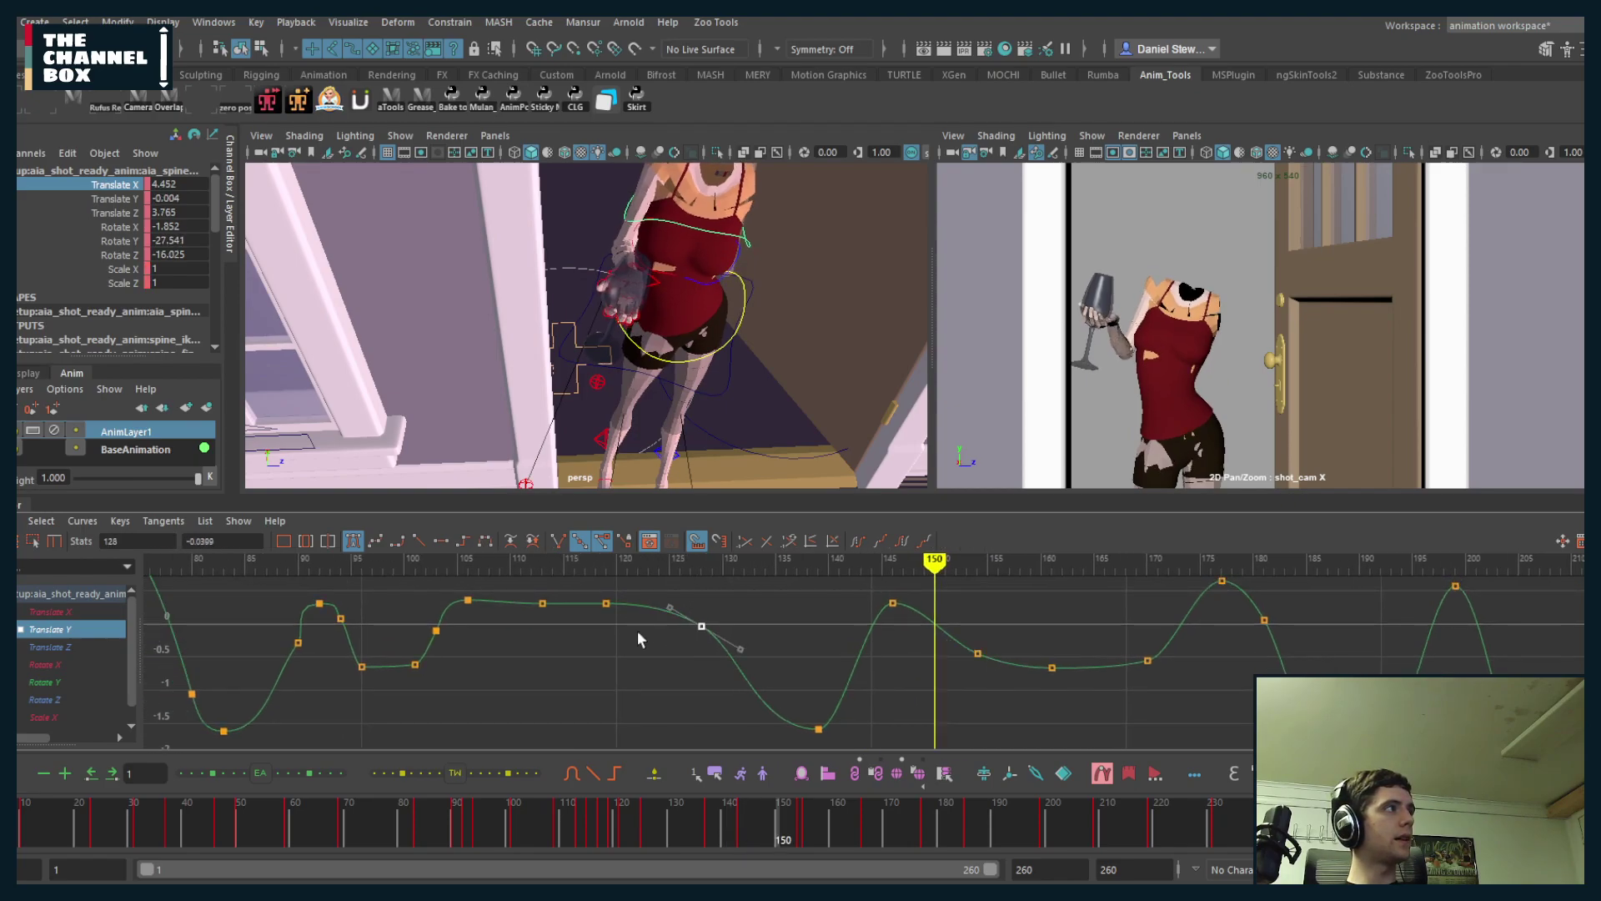
- Play the shot from around frames 114 and 117 to check the up-and-down spine motion
click(555, 557)
key(alt+v)
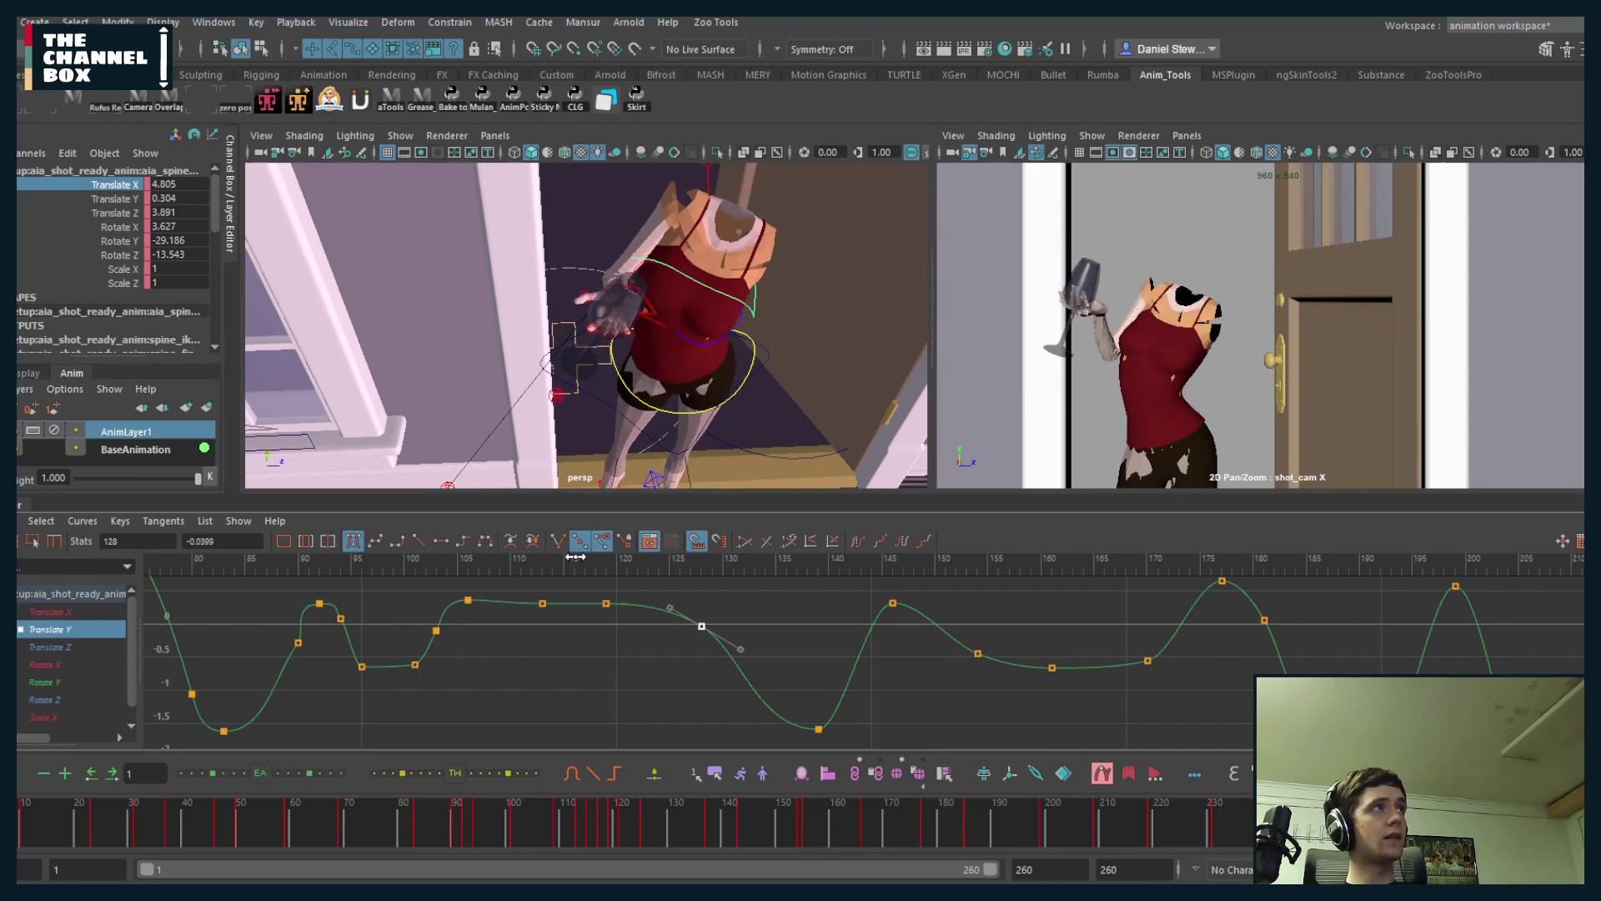
key(alt+v)
click(607, 817)
key(alt+v)
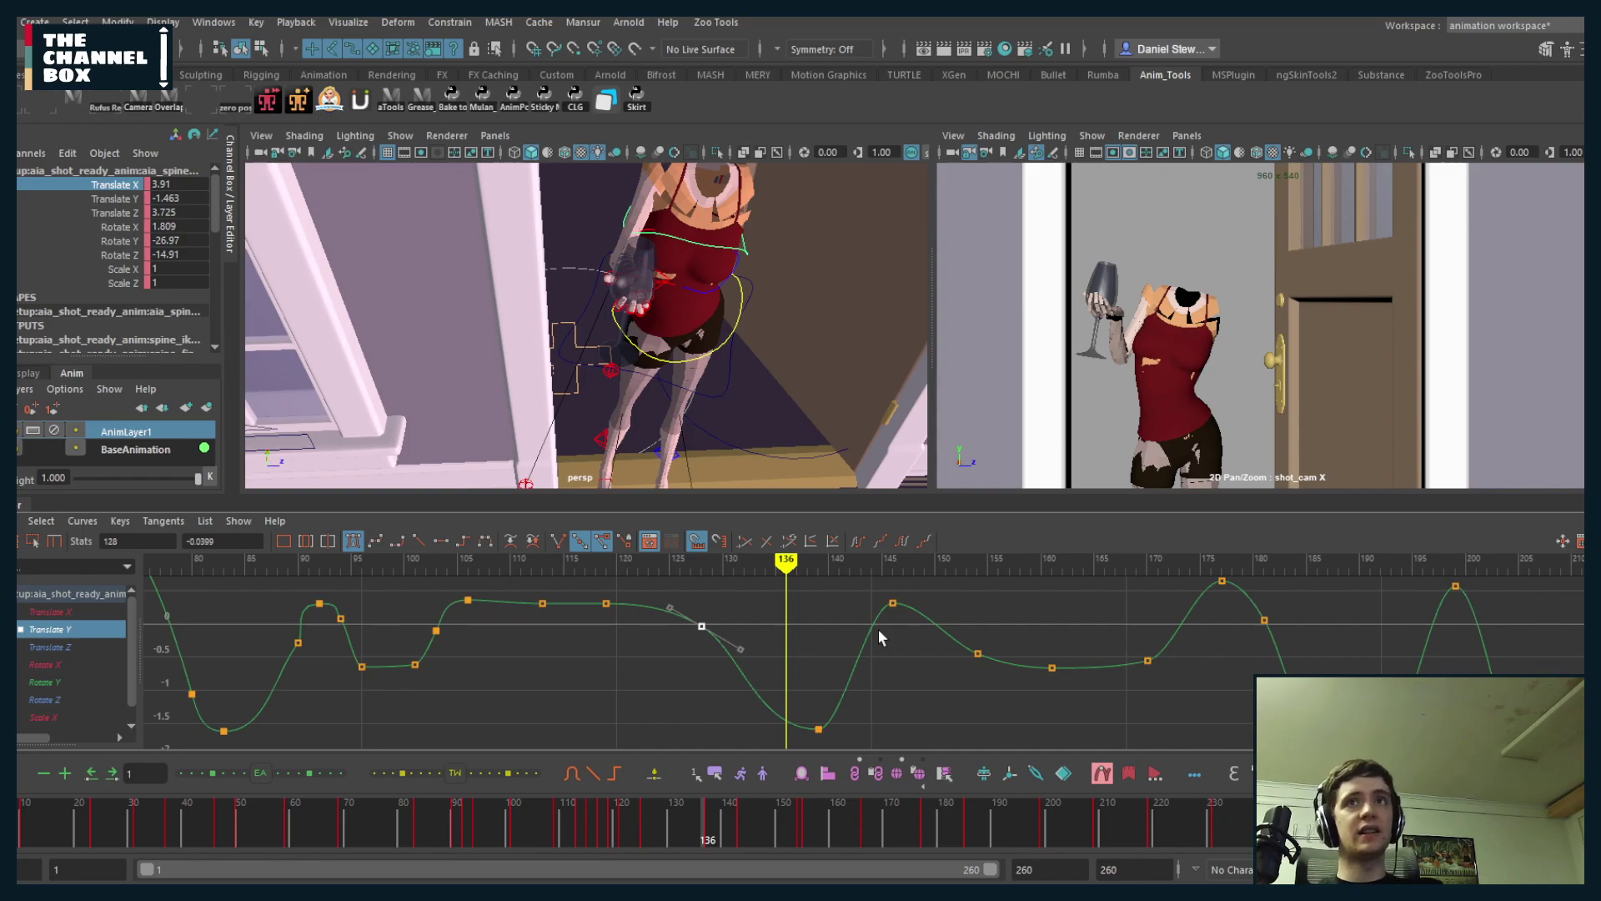
- Examine the full-body motion in a wider perspective view while playing the shot
scroll(740, 359, down, 8)
scroll(679, 350, up, 6)
alt+middle_drag(679, 353, 635, 309)
scroll(638, 331, down, 2)
key(alt+v)
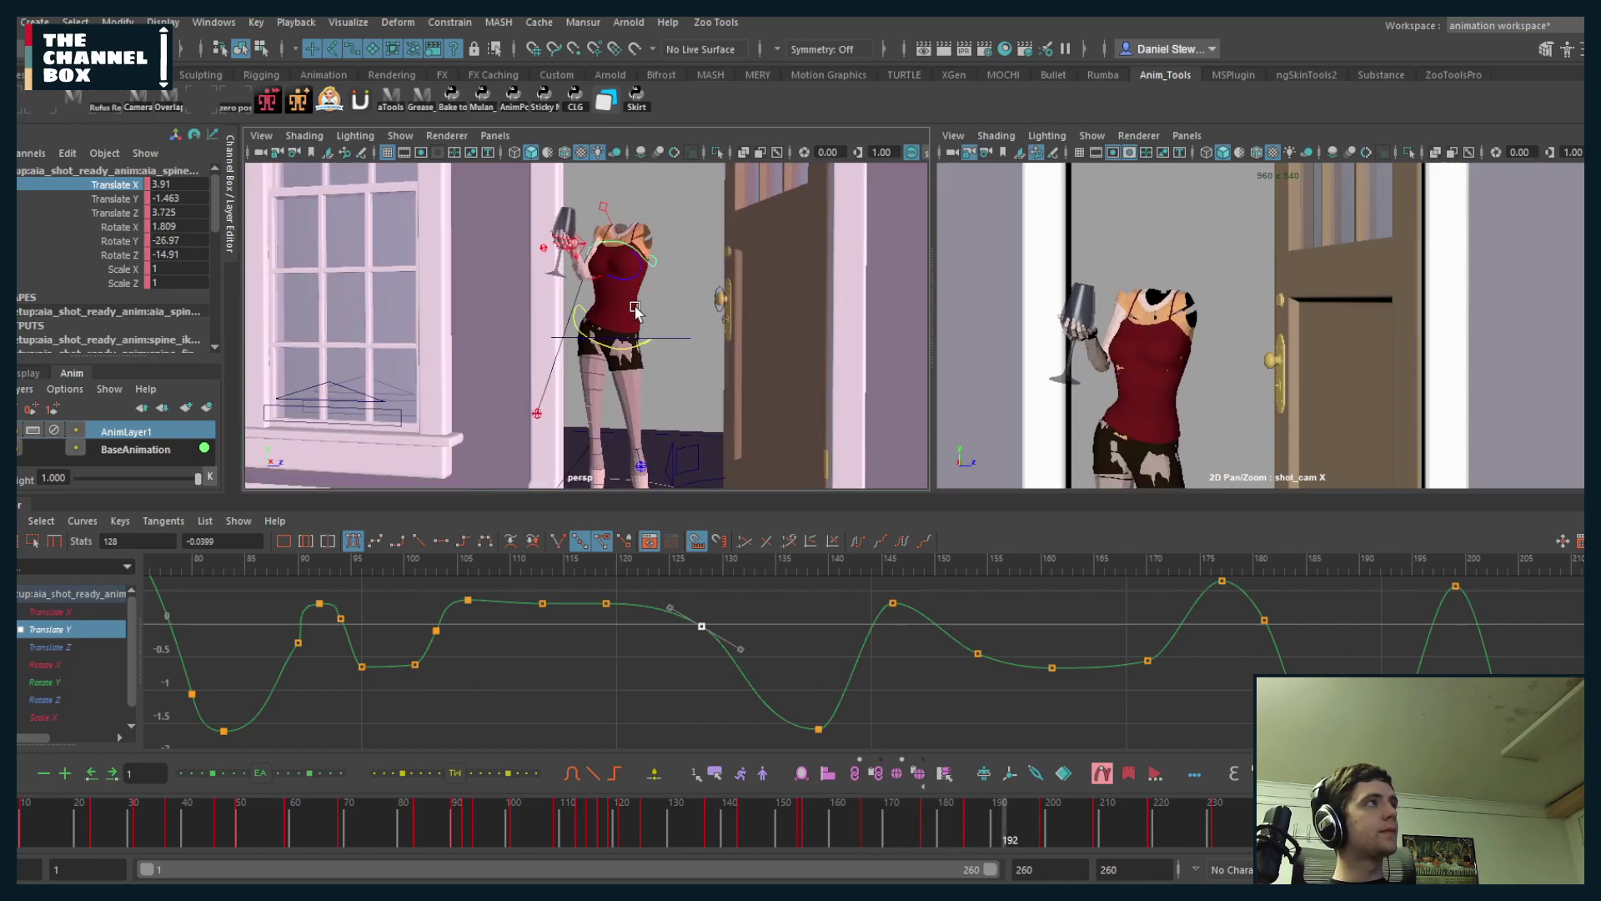
- Examine the whole Translate Y curve and play the shot from its start to check the spine motion
scroll(896, 630, down, 4)
alt+middle_drag(906, 632, 955, 627)
scroll(955, 627, up, 1)
scroll(954, 624, up, 2)
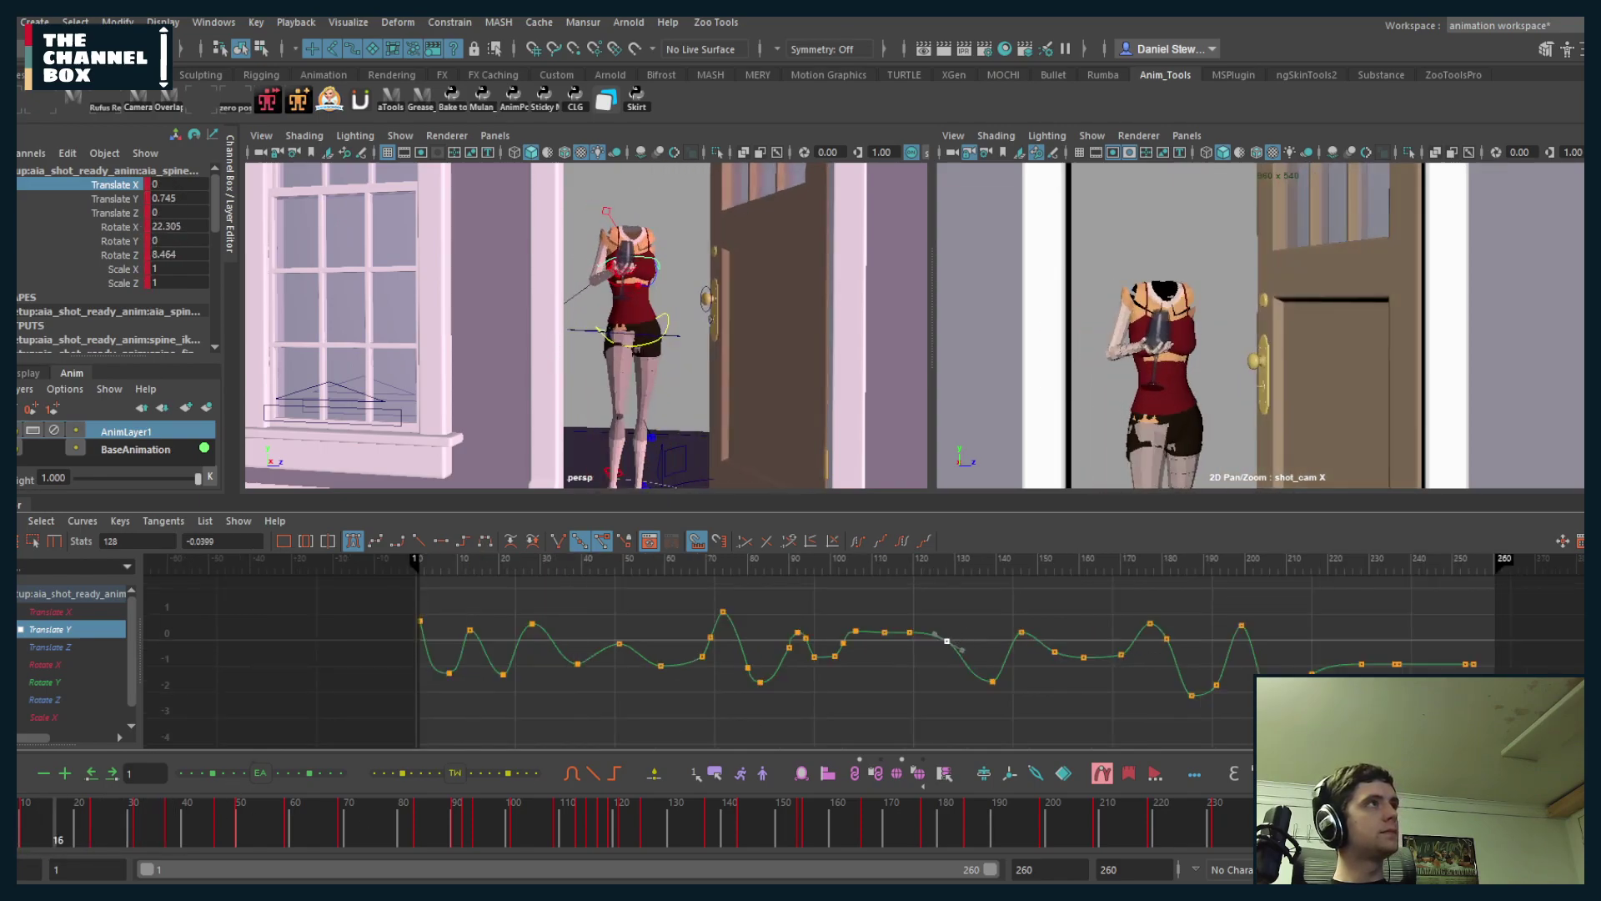
key(alt+v)
click(10, 826)
mouse_move(17, 830)
mouse_down()
mouse_move(68, 830)
mouse_move(55, 834)
mouse_up()
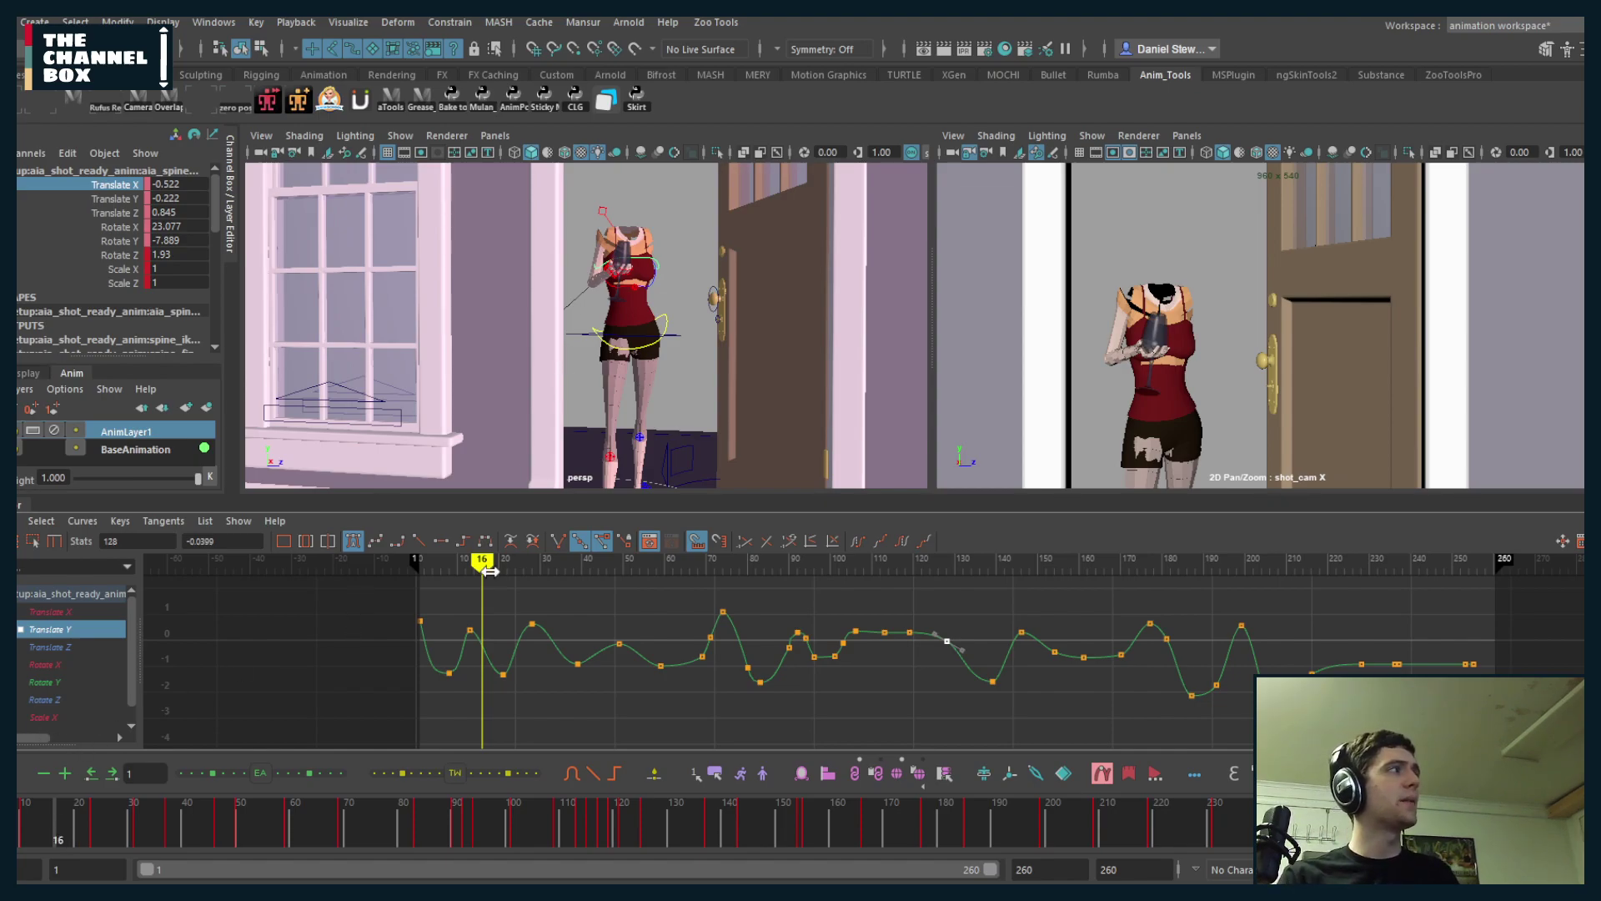
- Isolate the spine control's Translate X curve and play the shot's opening to check the side-to-side motion
click(42, 613)
alt+middle_drag(496, 694, 613, 684)
alt+shift+right_drag(613, 684, 680, 687)
alt+middle_drag(590, 691, 990, 692)
alt+middle_drag(638, 667, 549, 665)
alt+shift+right_drag(549, 664, 513, 657)
alt+middle_drag(513, 656, 443, 661)
click(4, 843)
key(alt+v)
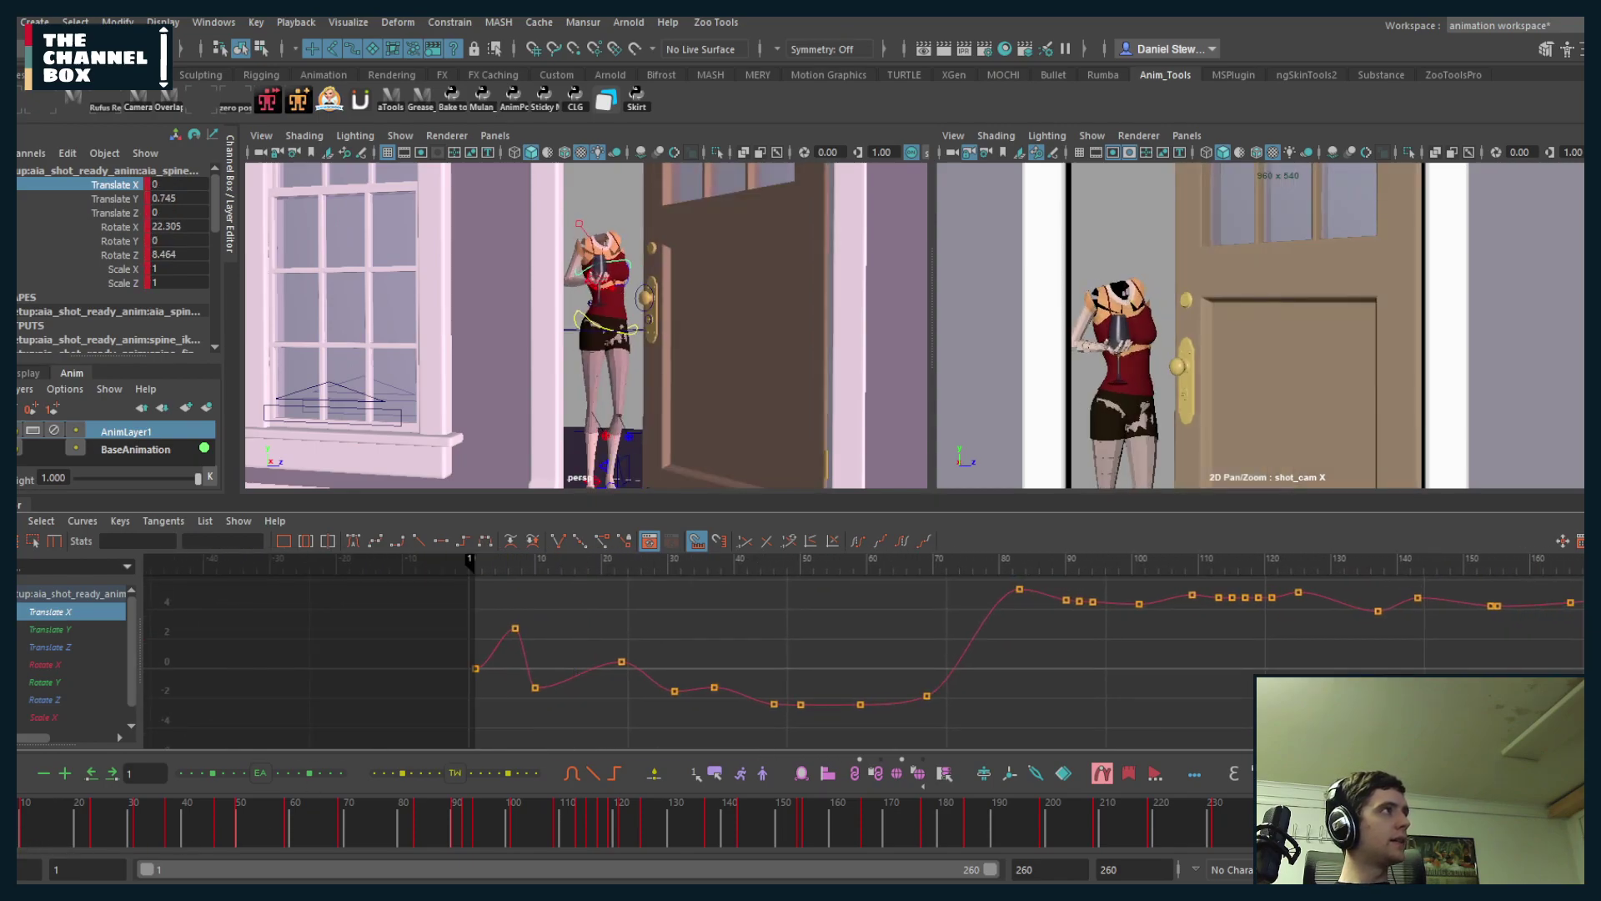
key(alt+v)
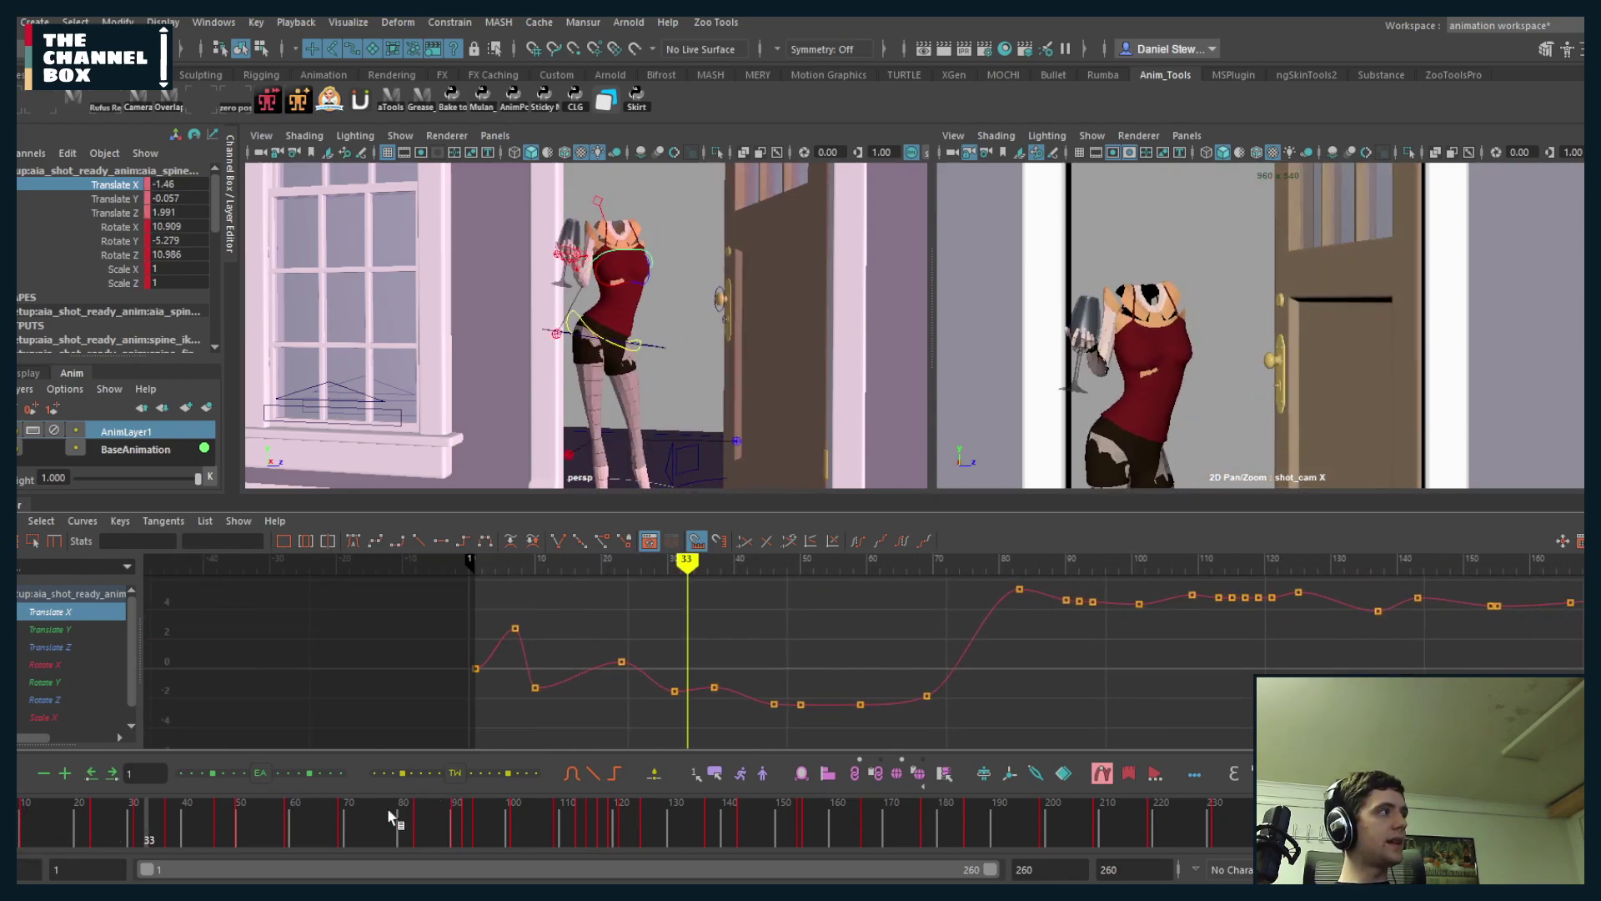
- Try lowering the three spine Translate X keys between frames 23 and 37, and undo the change
drag(161, 824, 85, 826)
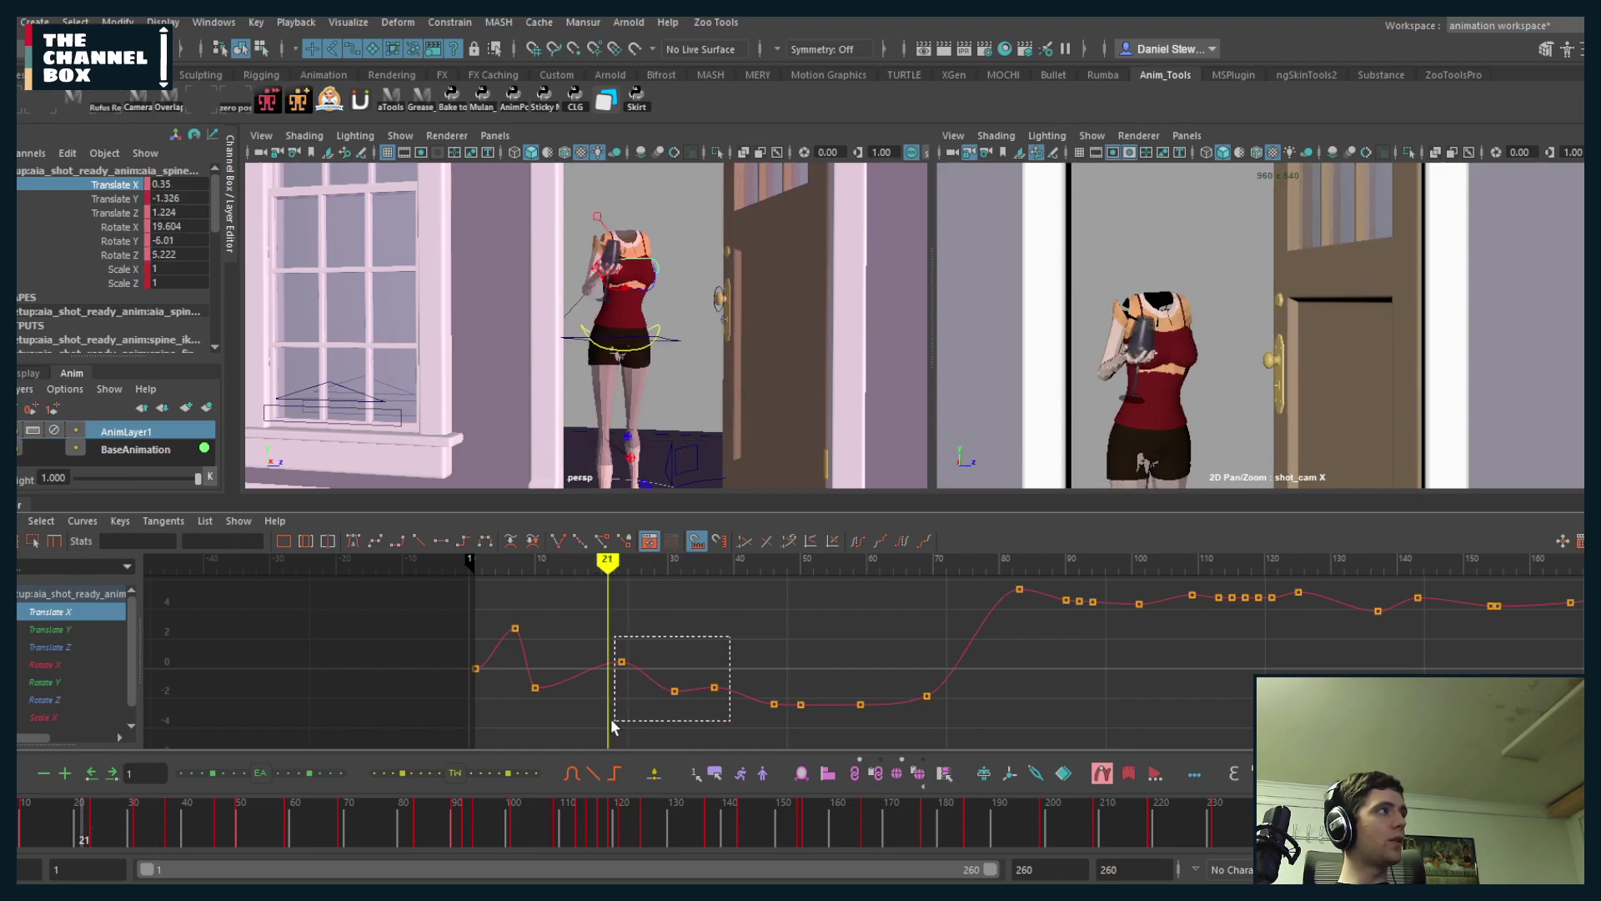
drag(614, 727, 615, 726)
shift+middle_drag(583, 704, 565, 799)
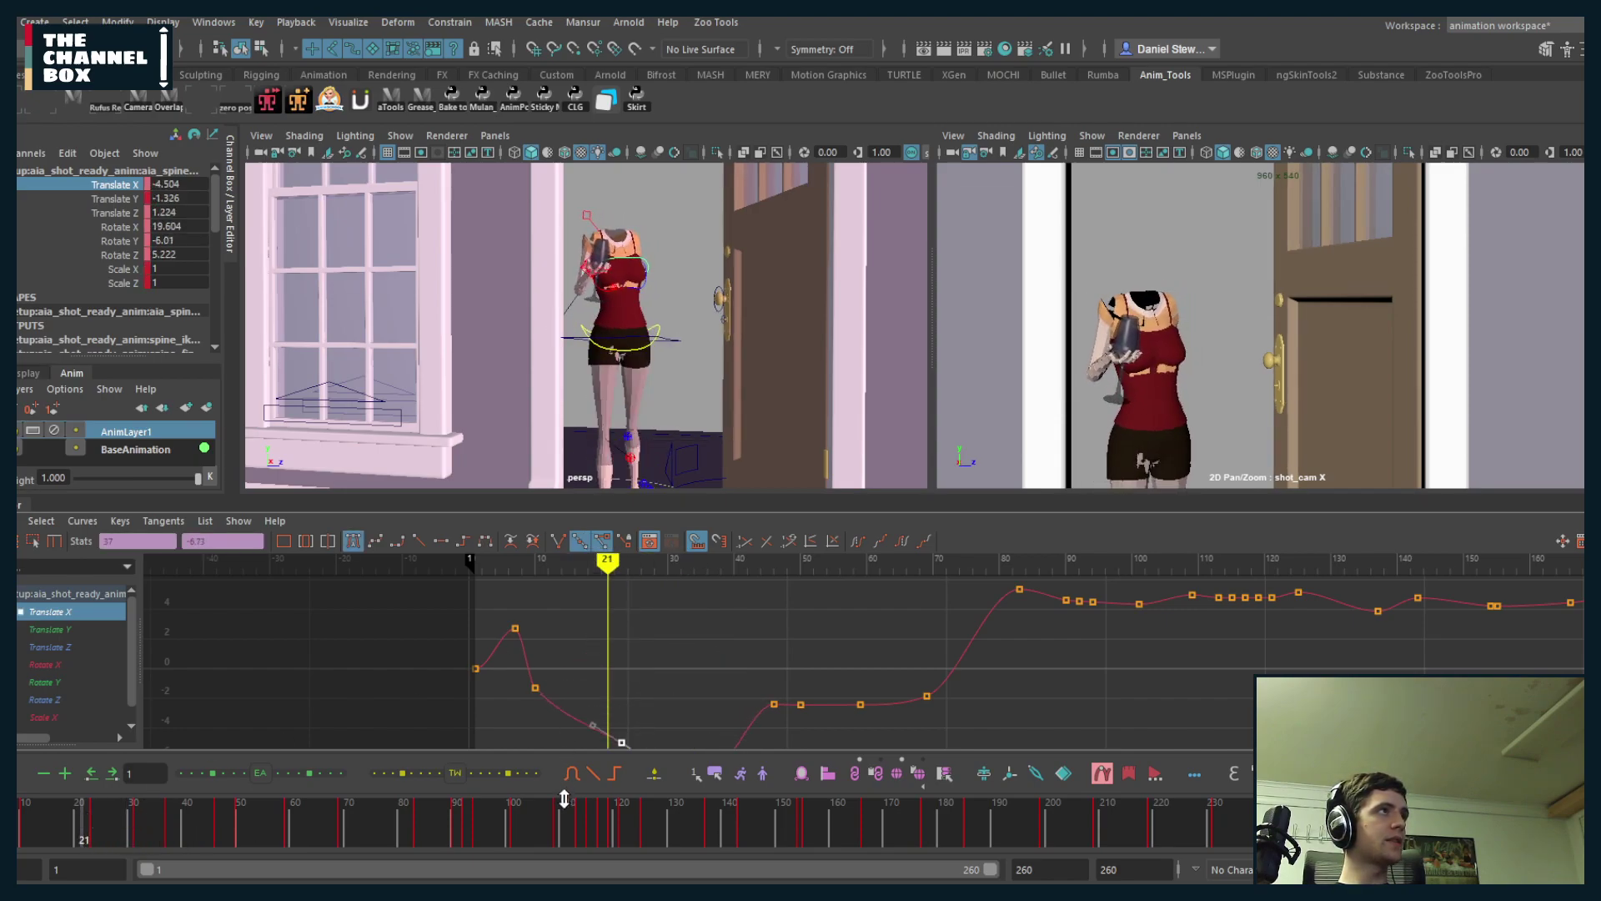
drag(89, 826, 308, 803)
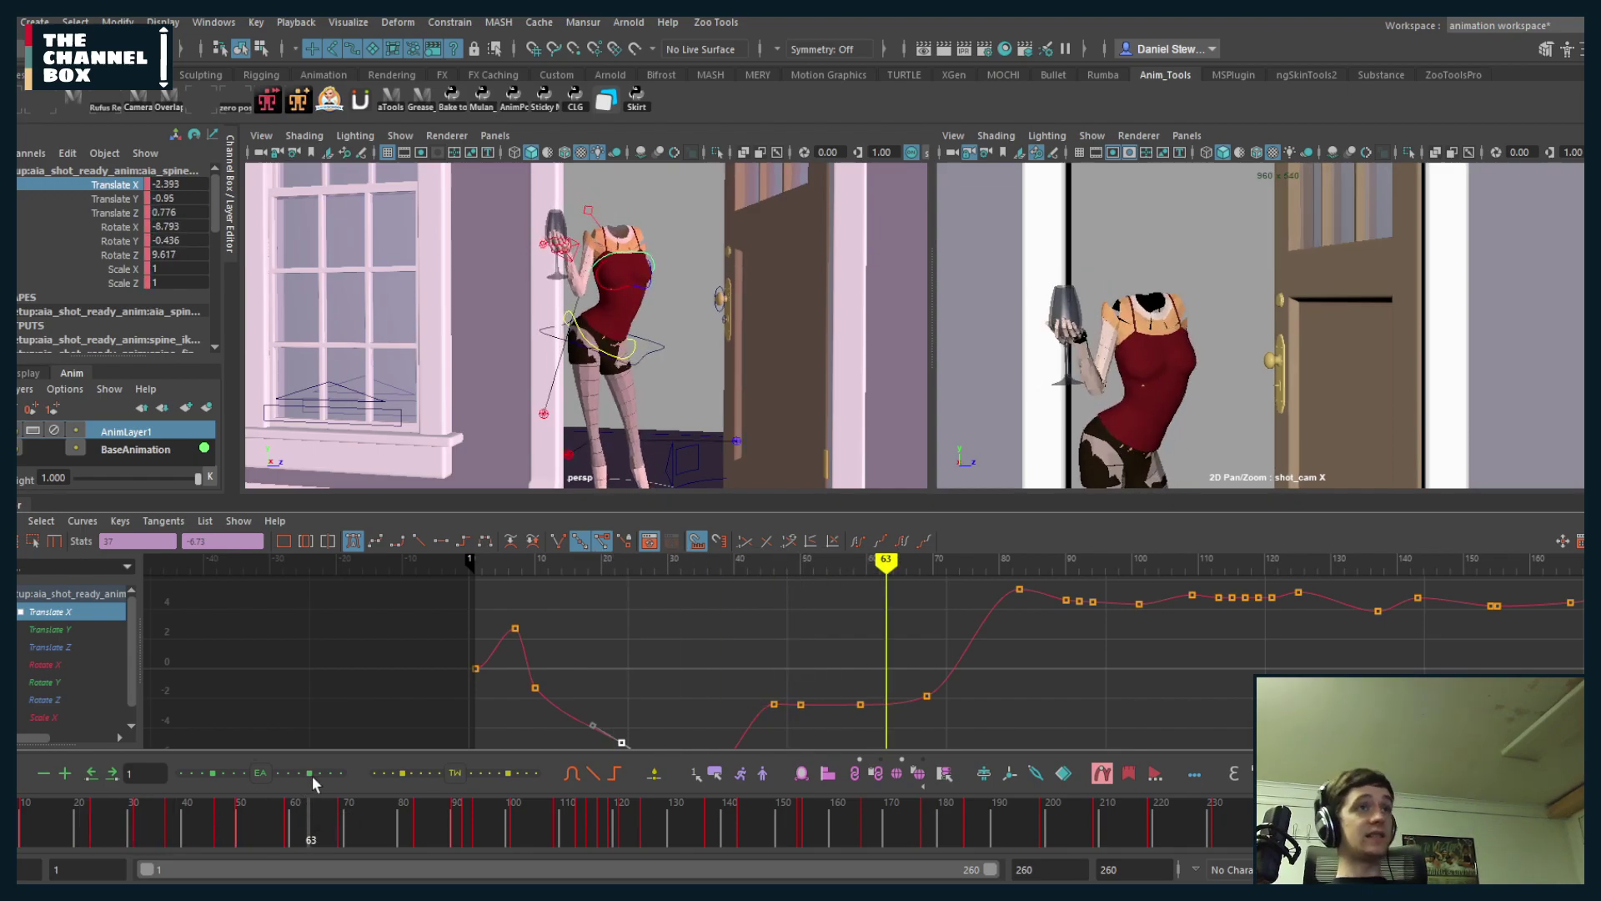
key(ctrl+z)
key(ctrl+z)
alt+middle_drag(759, 661, 778, 640)
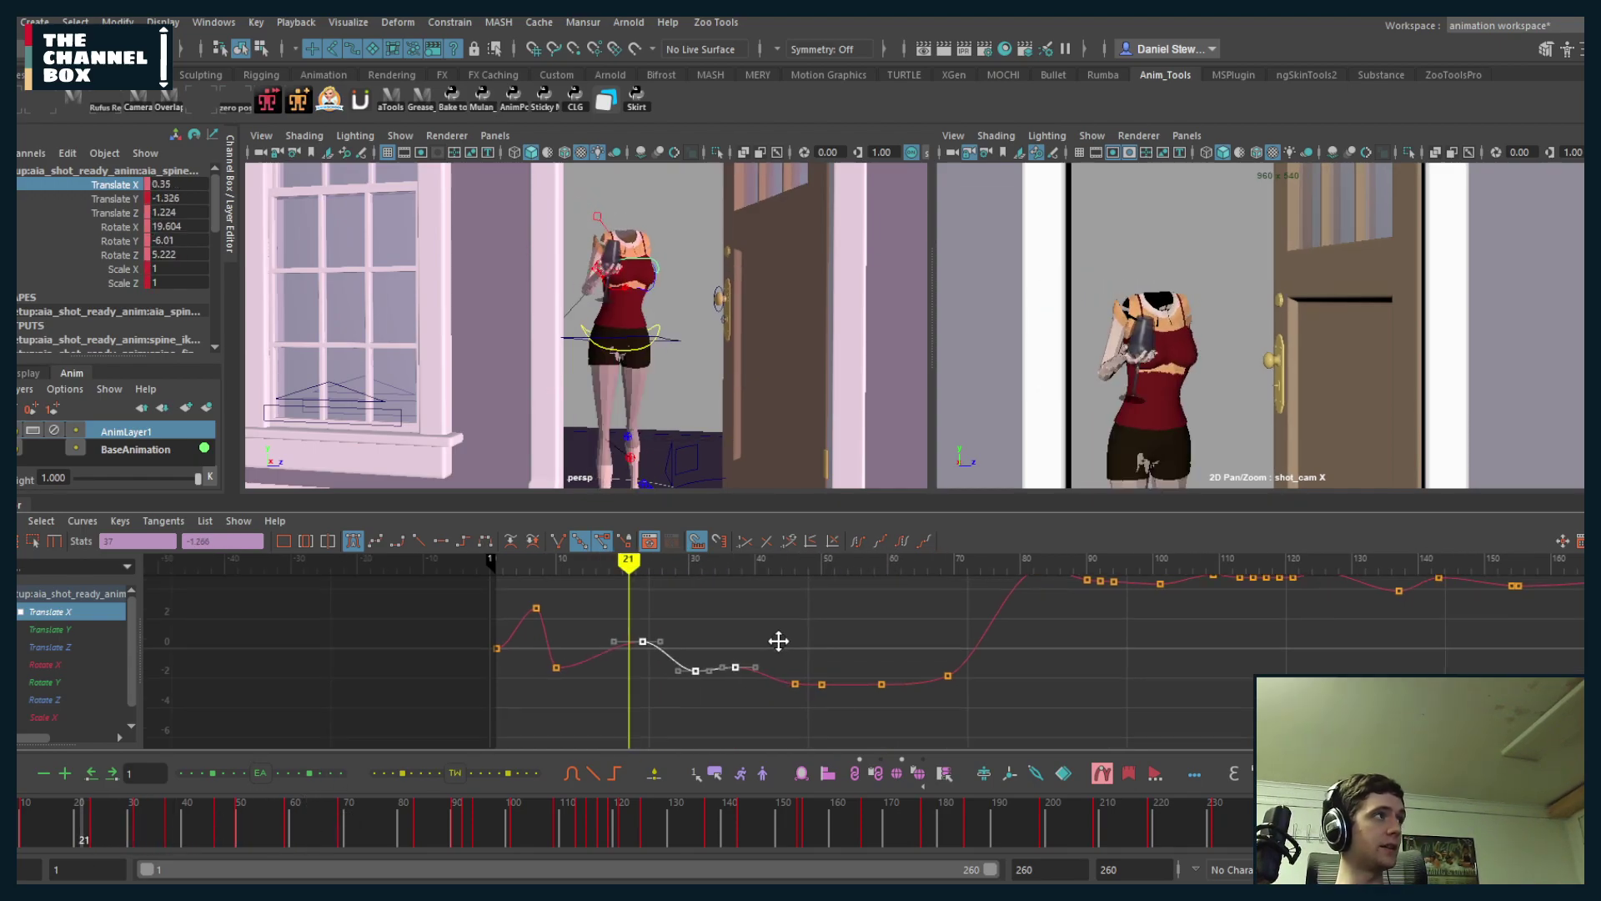
- Examine the body around the spine's Translate X key at frame 7 by scrubbing up to frame 10 from an angled perspective view
drag(550, 570, 517, 572)
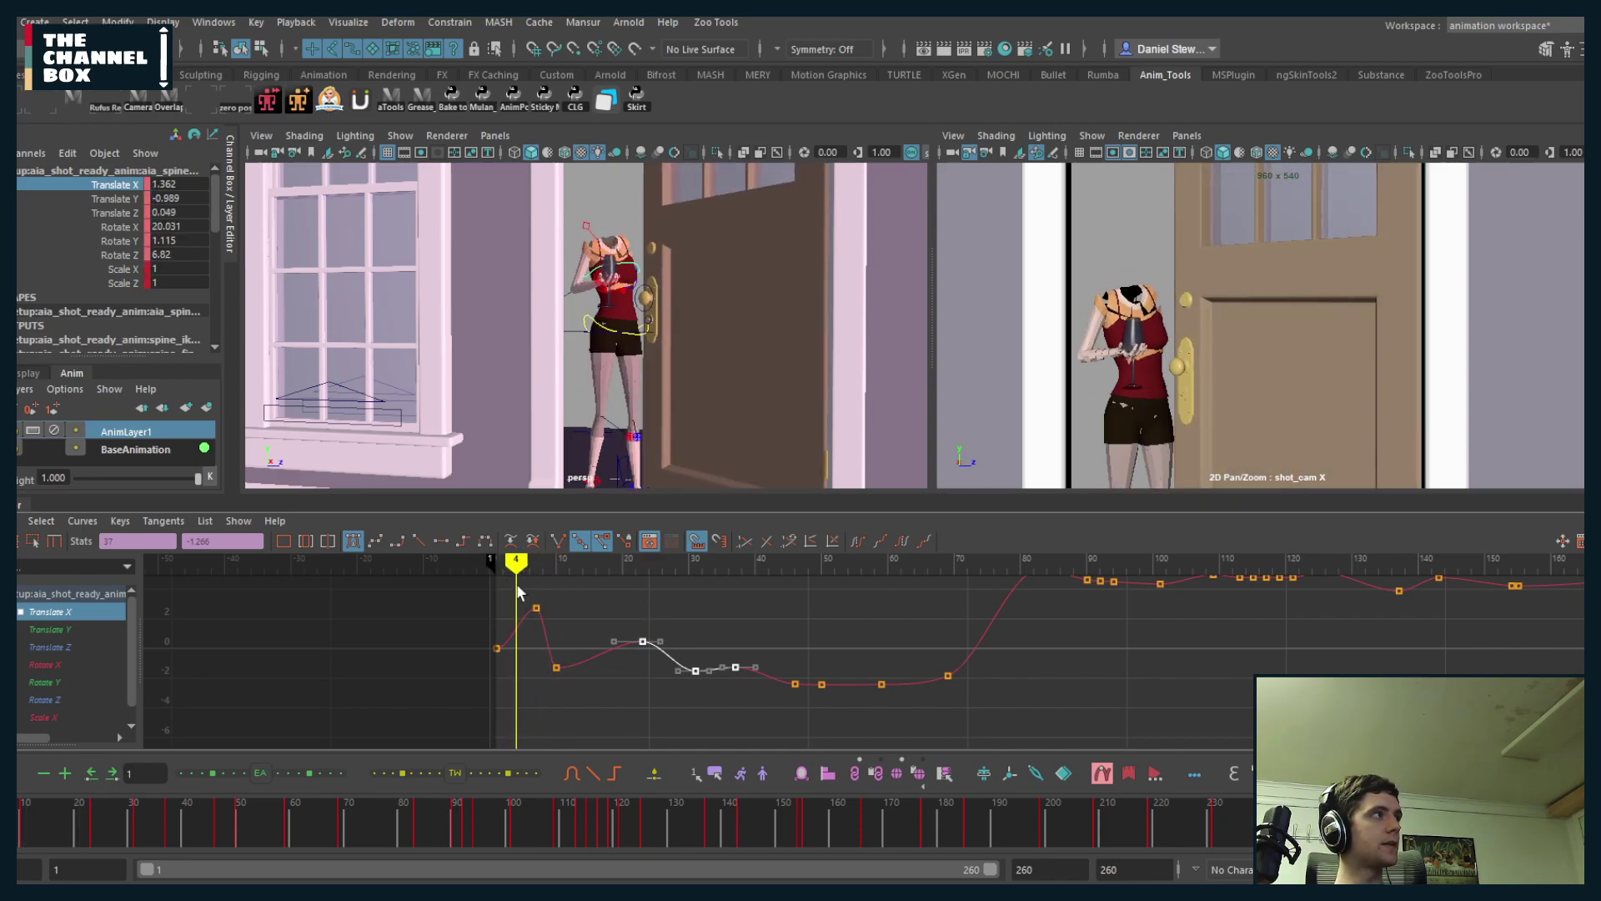
click(536, 607)
mouse_move(543, 647)
shift+middle_down()
mouse_move(545, 621)
mouse_move(544, 645)
shift+middle_up()
mouse_move(517, 570)
mouse_down()
mouse_move(568, 564)
mouse_move(523, 564)
mouse_up()
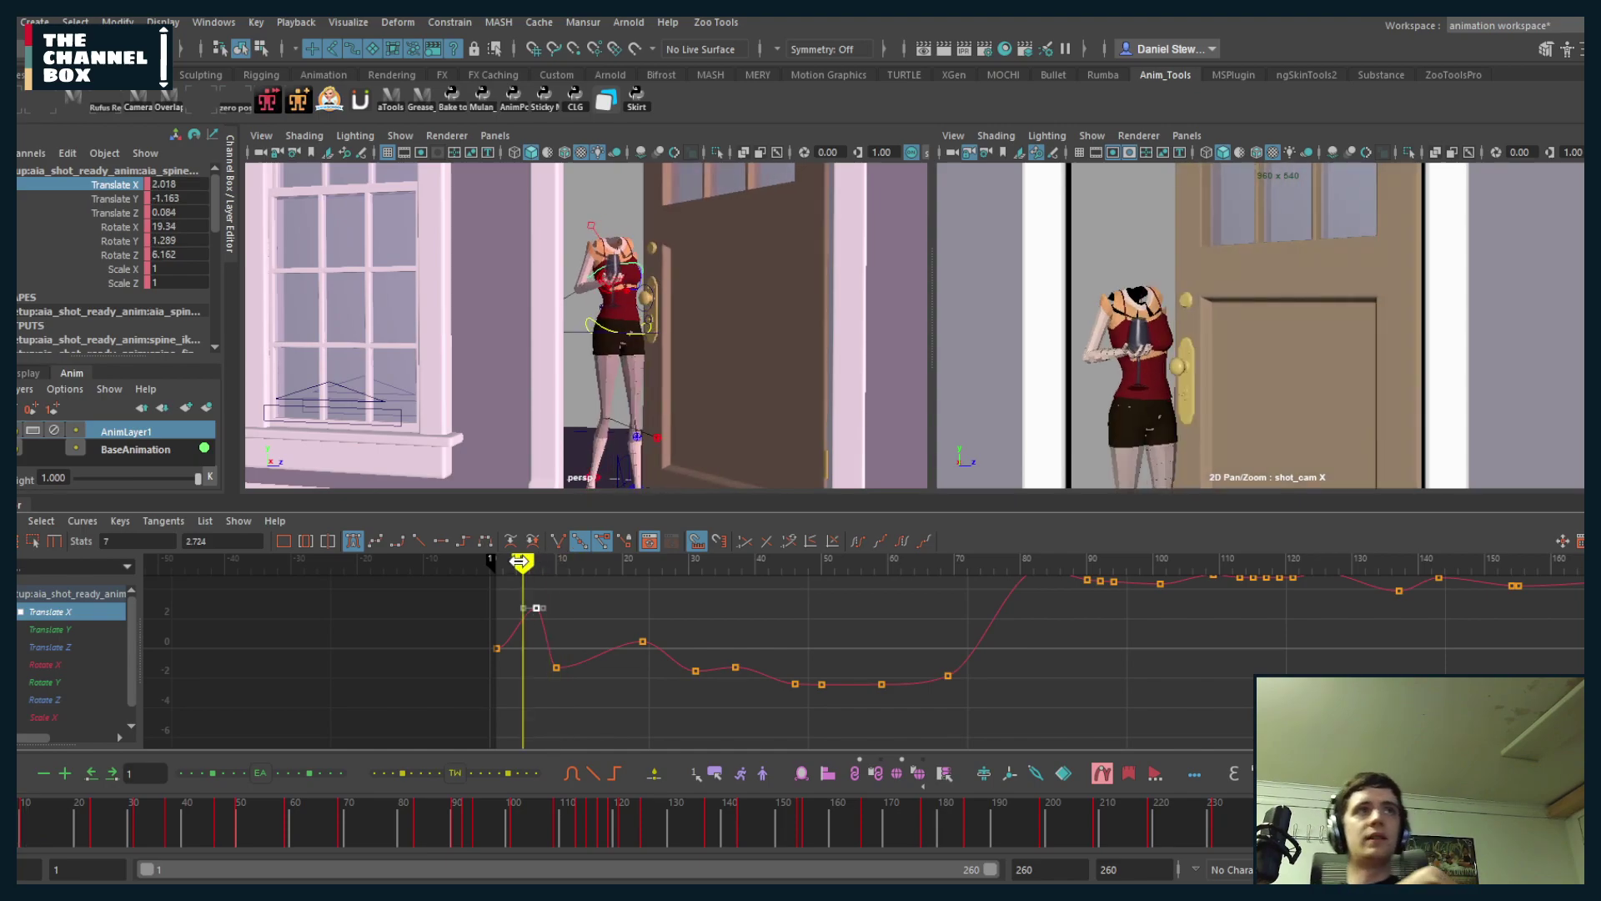
alt+drag(664, 407, 569, 411)
drag(505, 564, 557, 565)
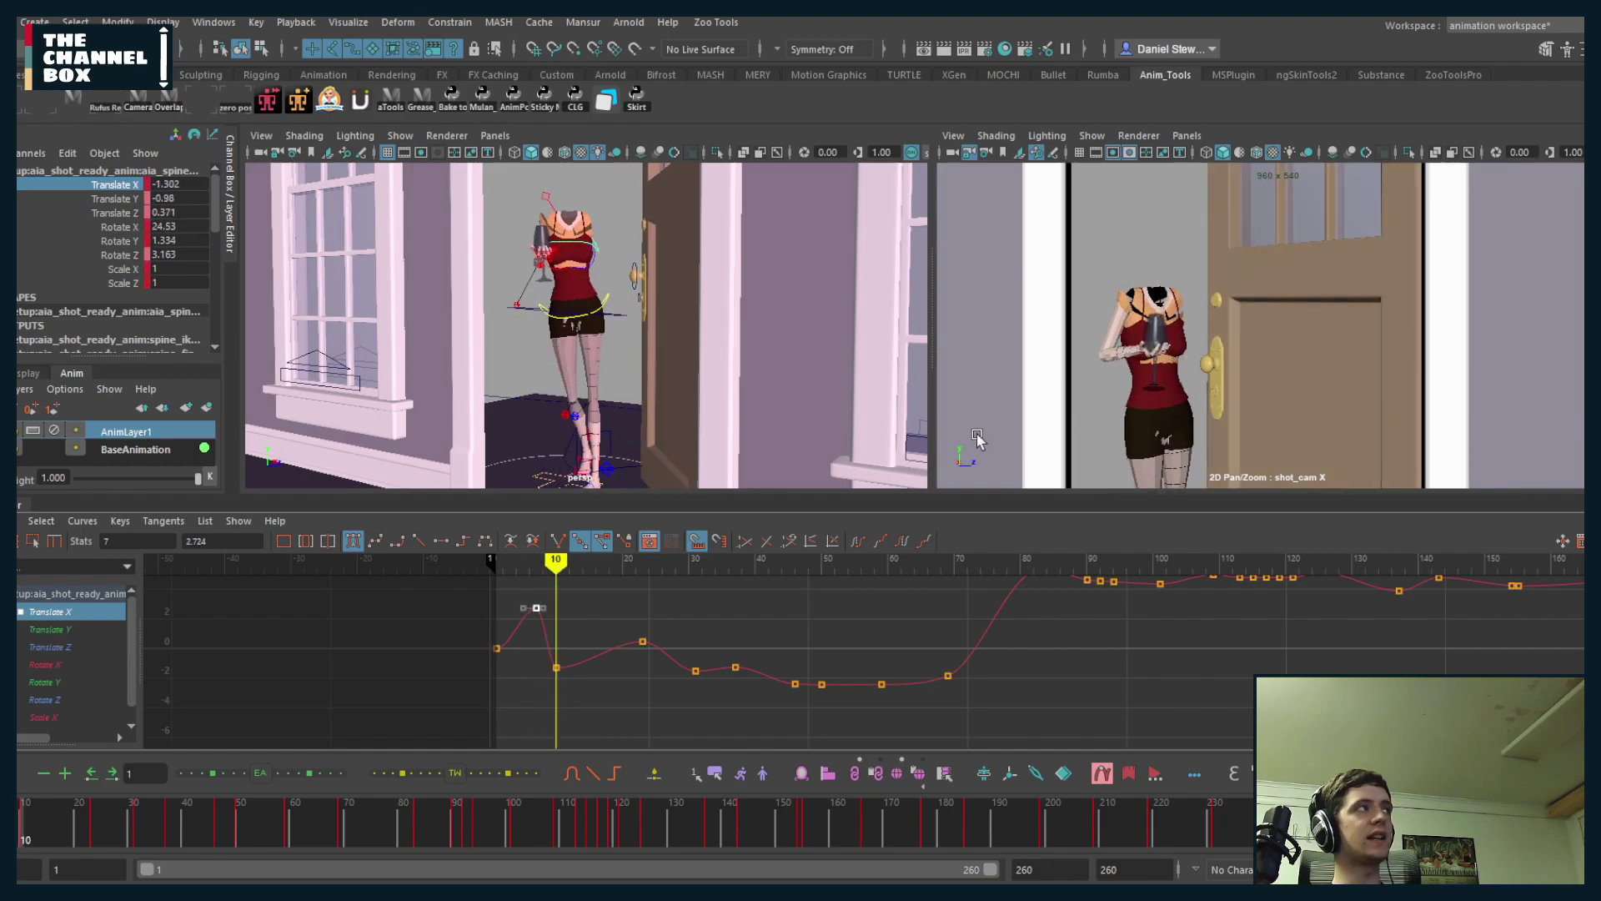
- Move the COG control's Translate X key at frame 10 to frame 9 with value 21.182
click(614, 314)
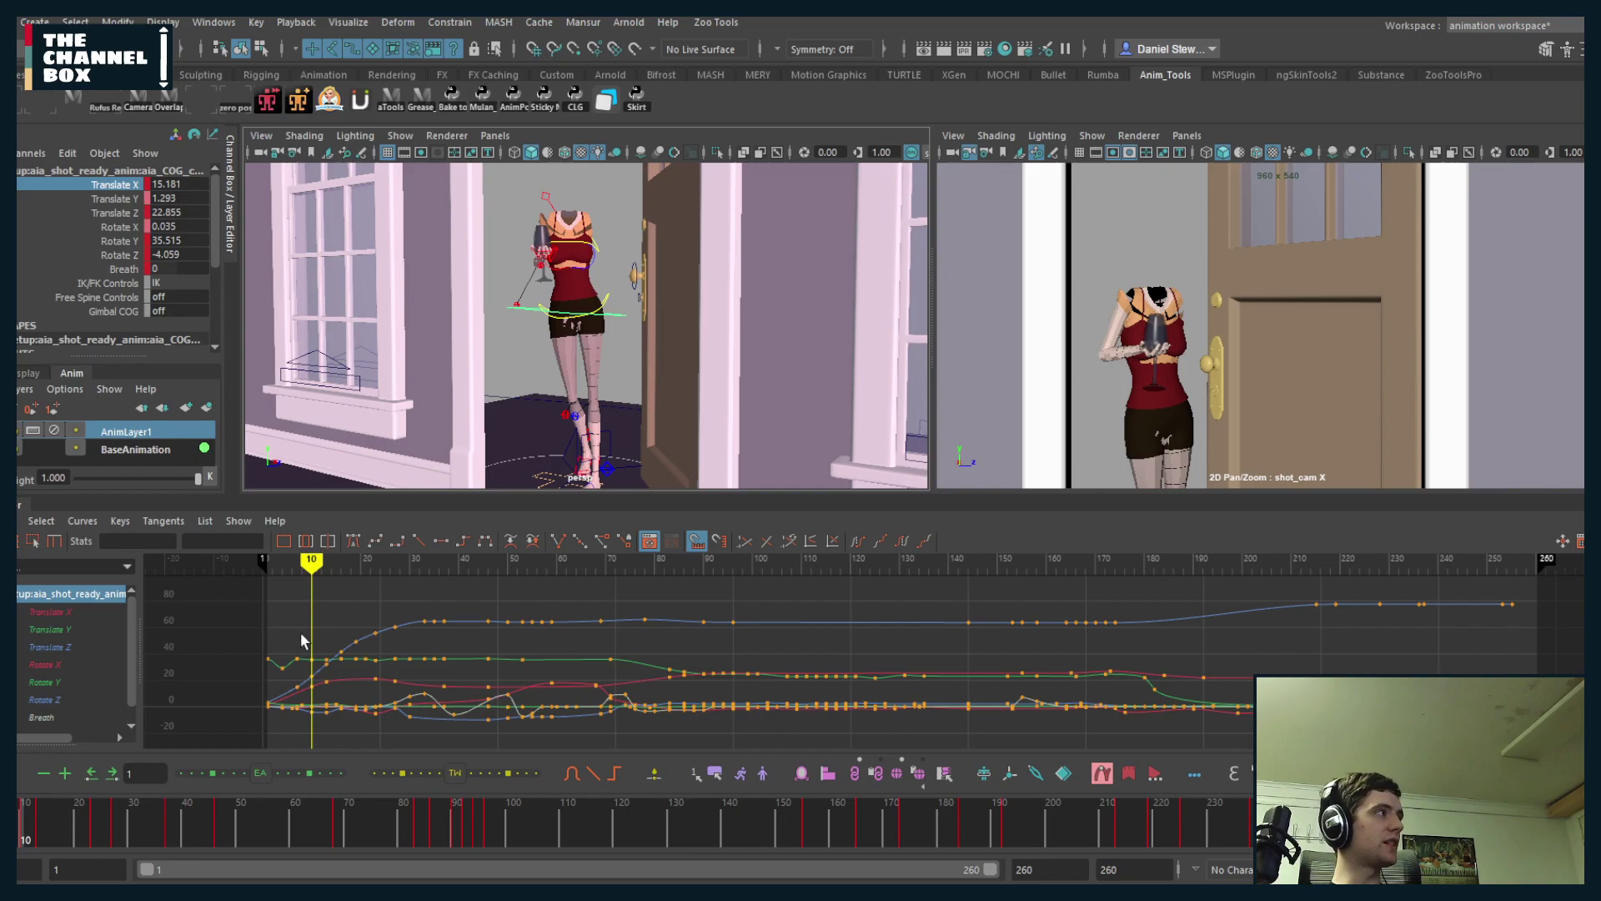
click(67, 616)
alt+middle_drag(373, 691, 851, 664)
alt+shift+right_drag(851, 665, 908, 663)
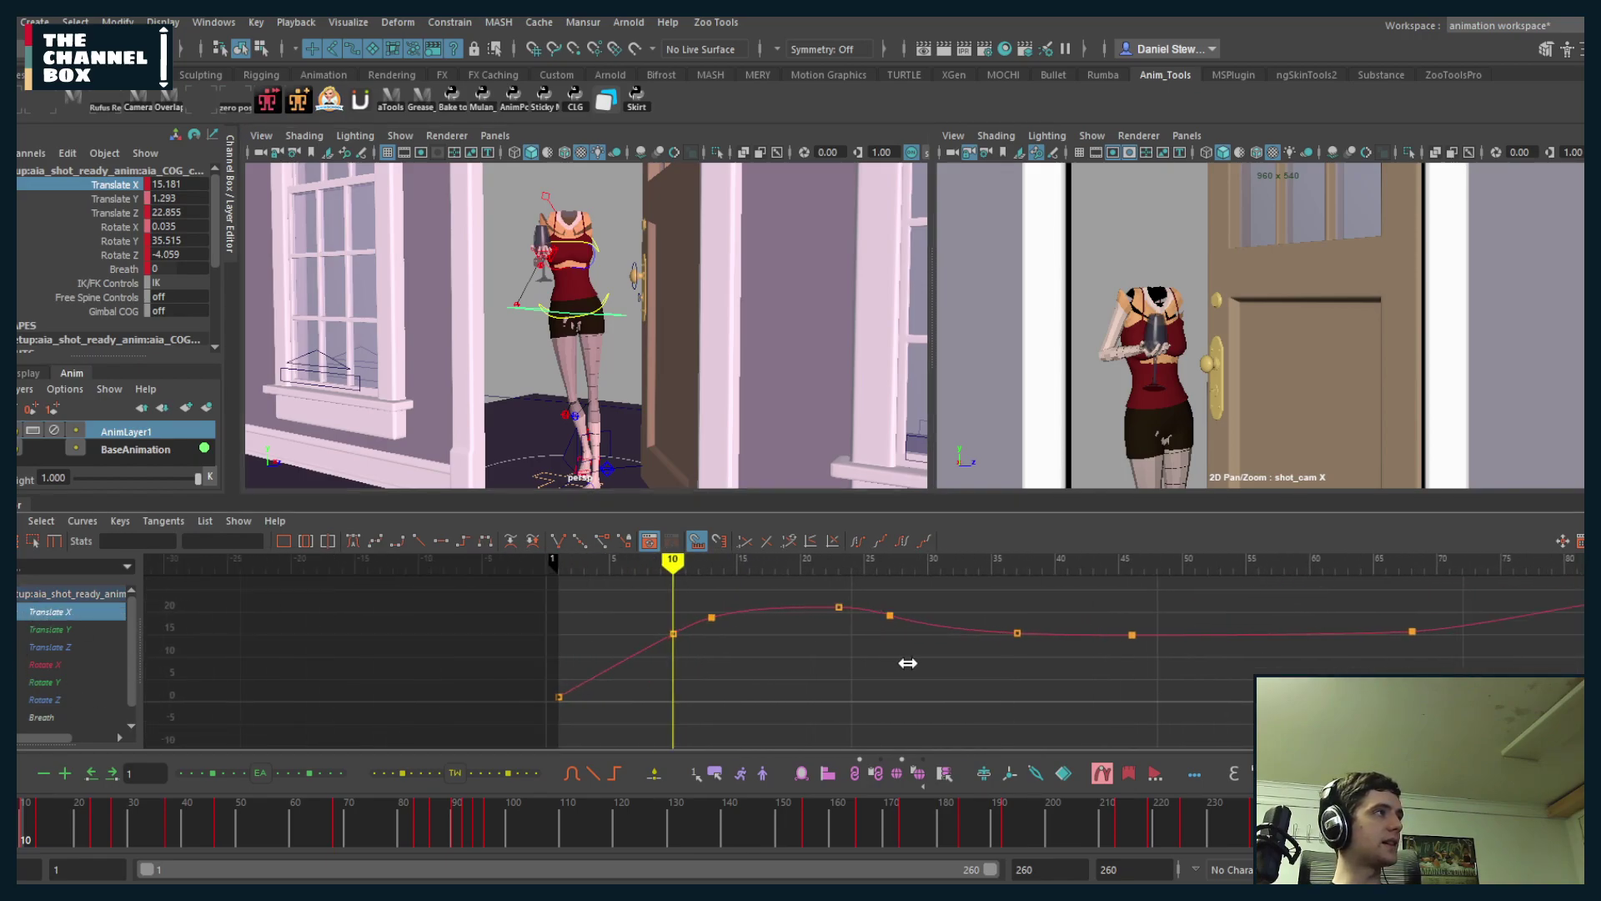
mouse_move(555, 563)
mouse_down()
mouse_move(661, 572)
mouse_move(689, 653)
mouse_up()
middle_drag(690, 654, 677, 622)
drag(678, 621, 677, 607)
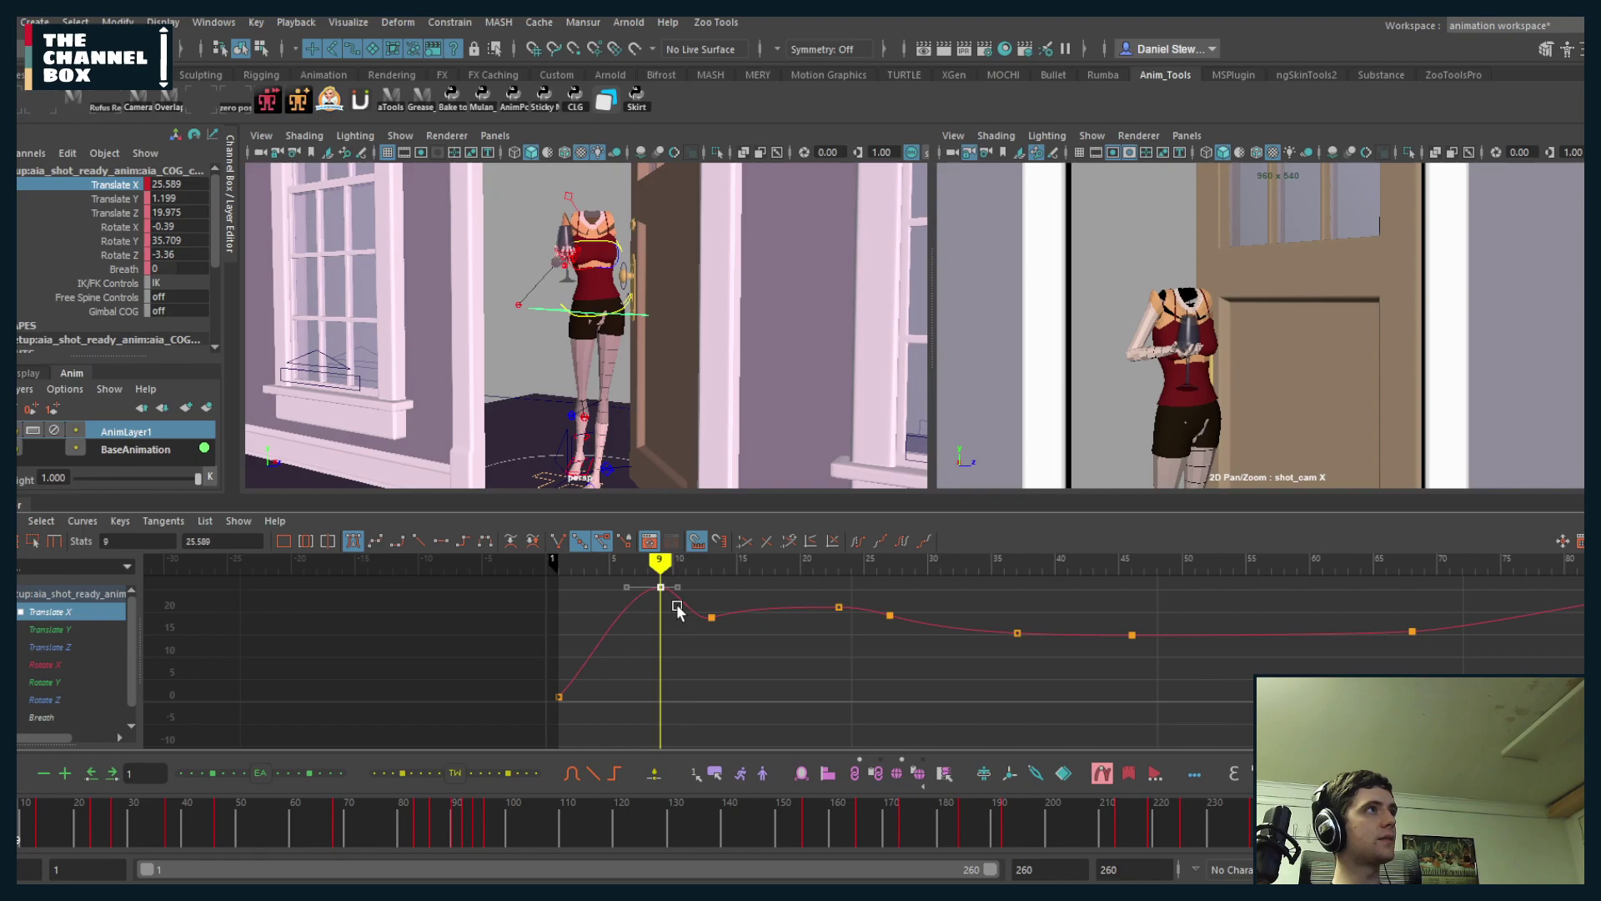
key(ctrl+z)
key(backslash)
middle_drag(662, 707, 648, 681)
- Move the COG Translate X key at frame 13 to frame 17 at 16.272 and the frame 27 key to frame 29 at 20.751
mouse_move(575, 564)
mouse_down()
mouse_move(558, 564)
mouse_move(761, 573)
mouse_up()
middle_drag(688, 642, 752, 660)
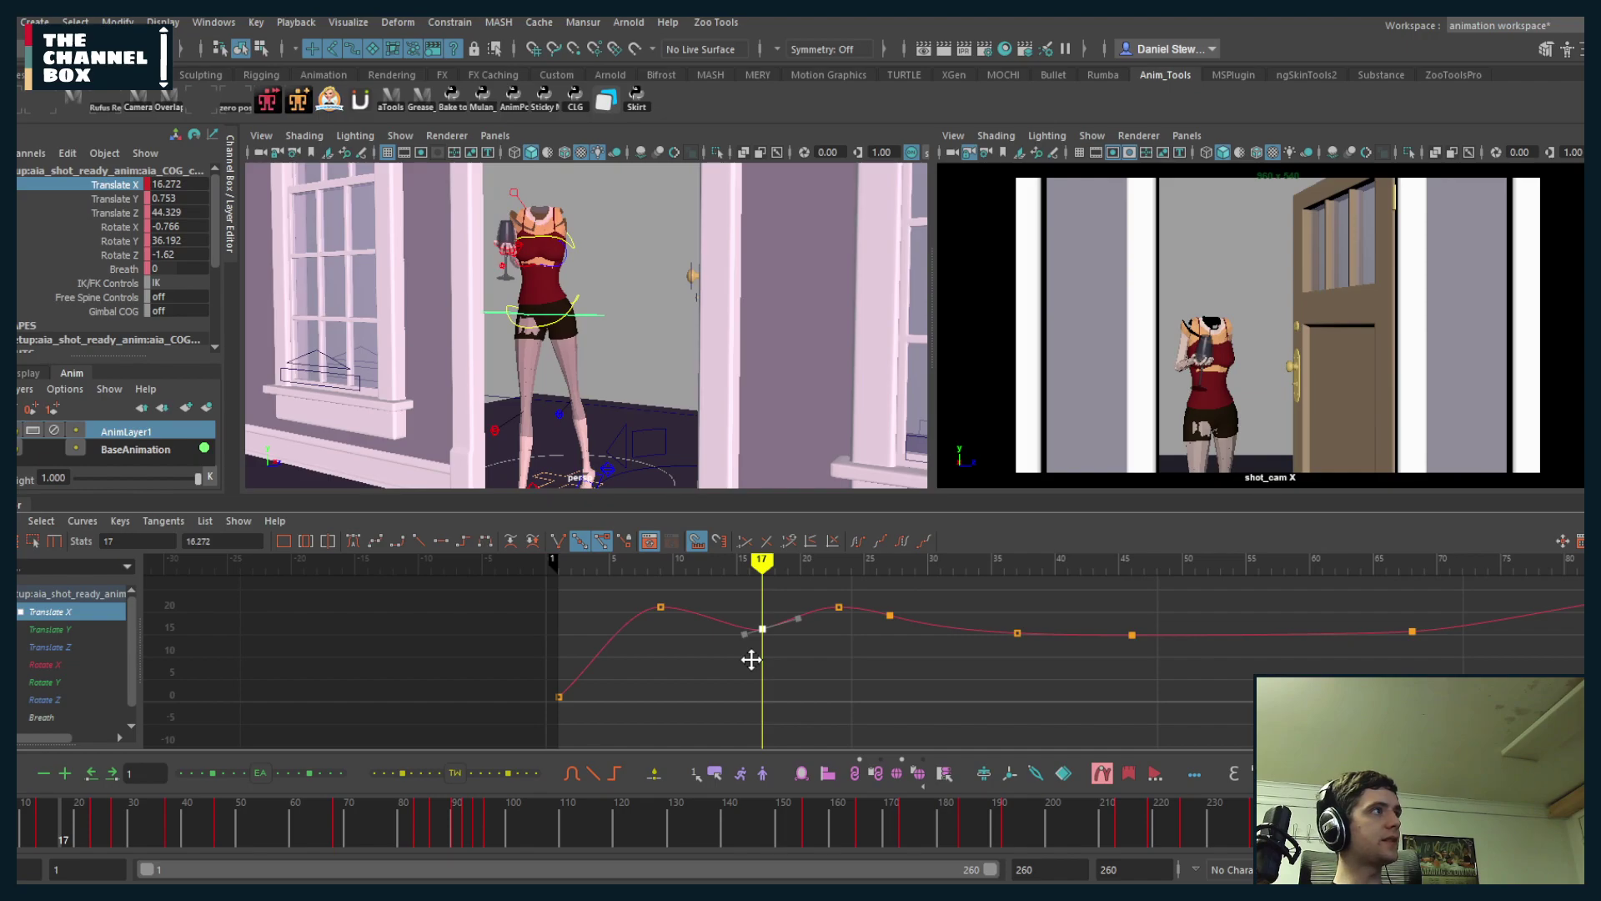
drag(783, 565, 926, 567)
click(890, 616)
middle_drag(883, 636, 908, 634)
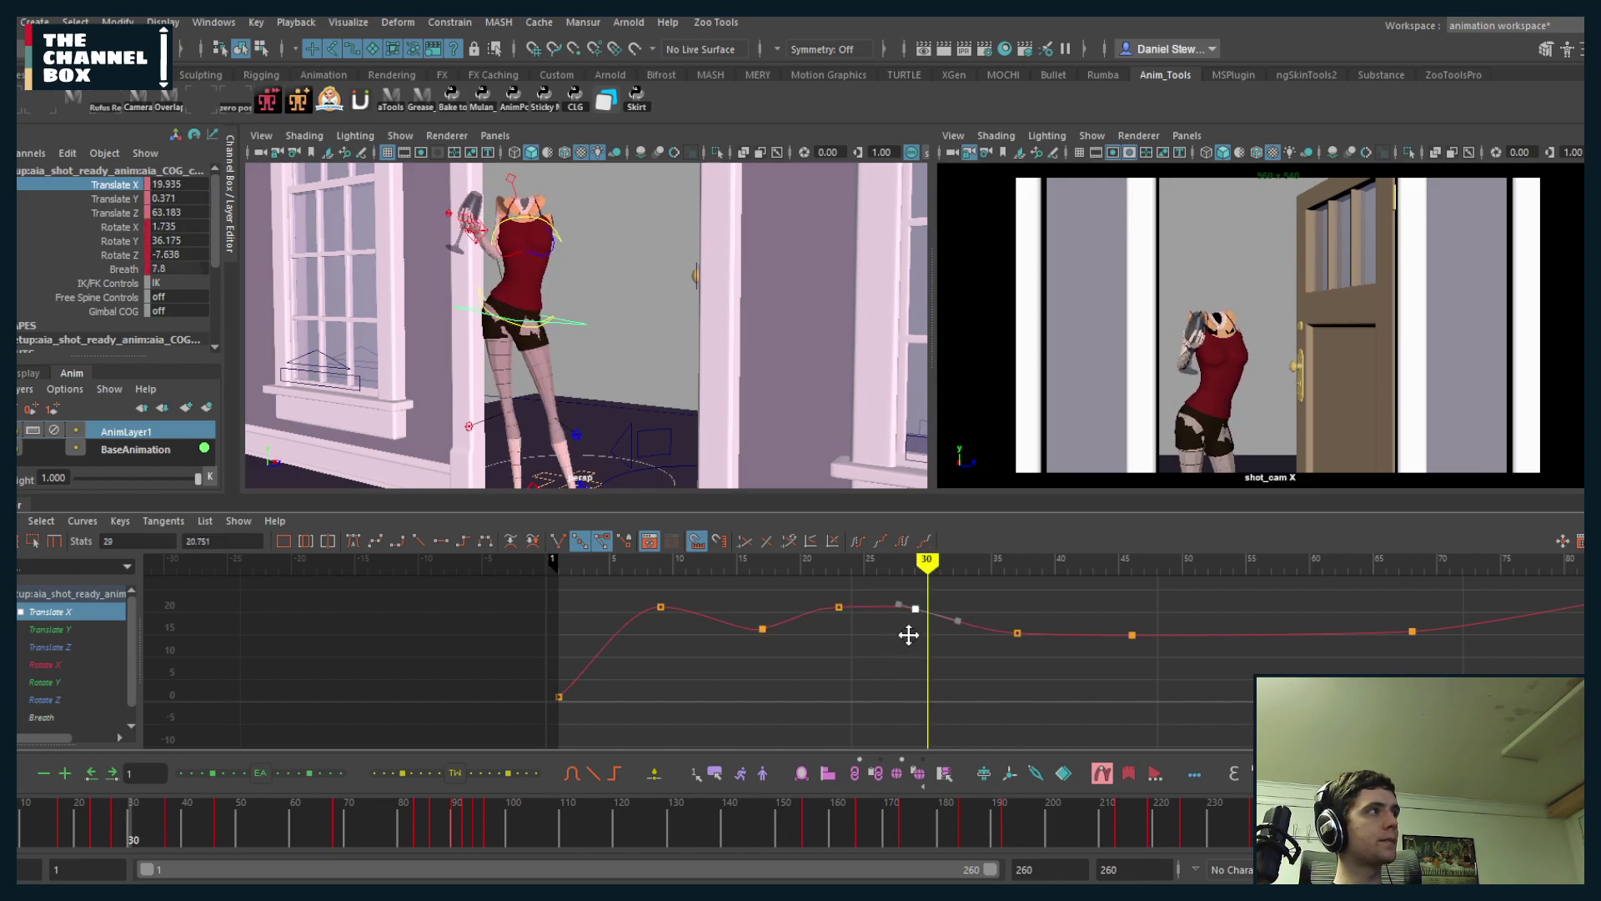
- Play the shot's opening to check the retimed COG Translate X motion
click(710, 566)
drag(806, 645, 803, 645)
key(1)
key(alt+v)
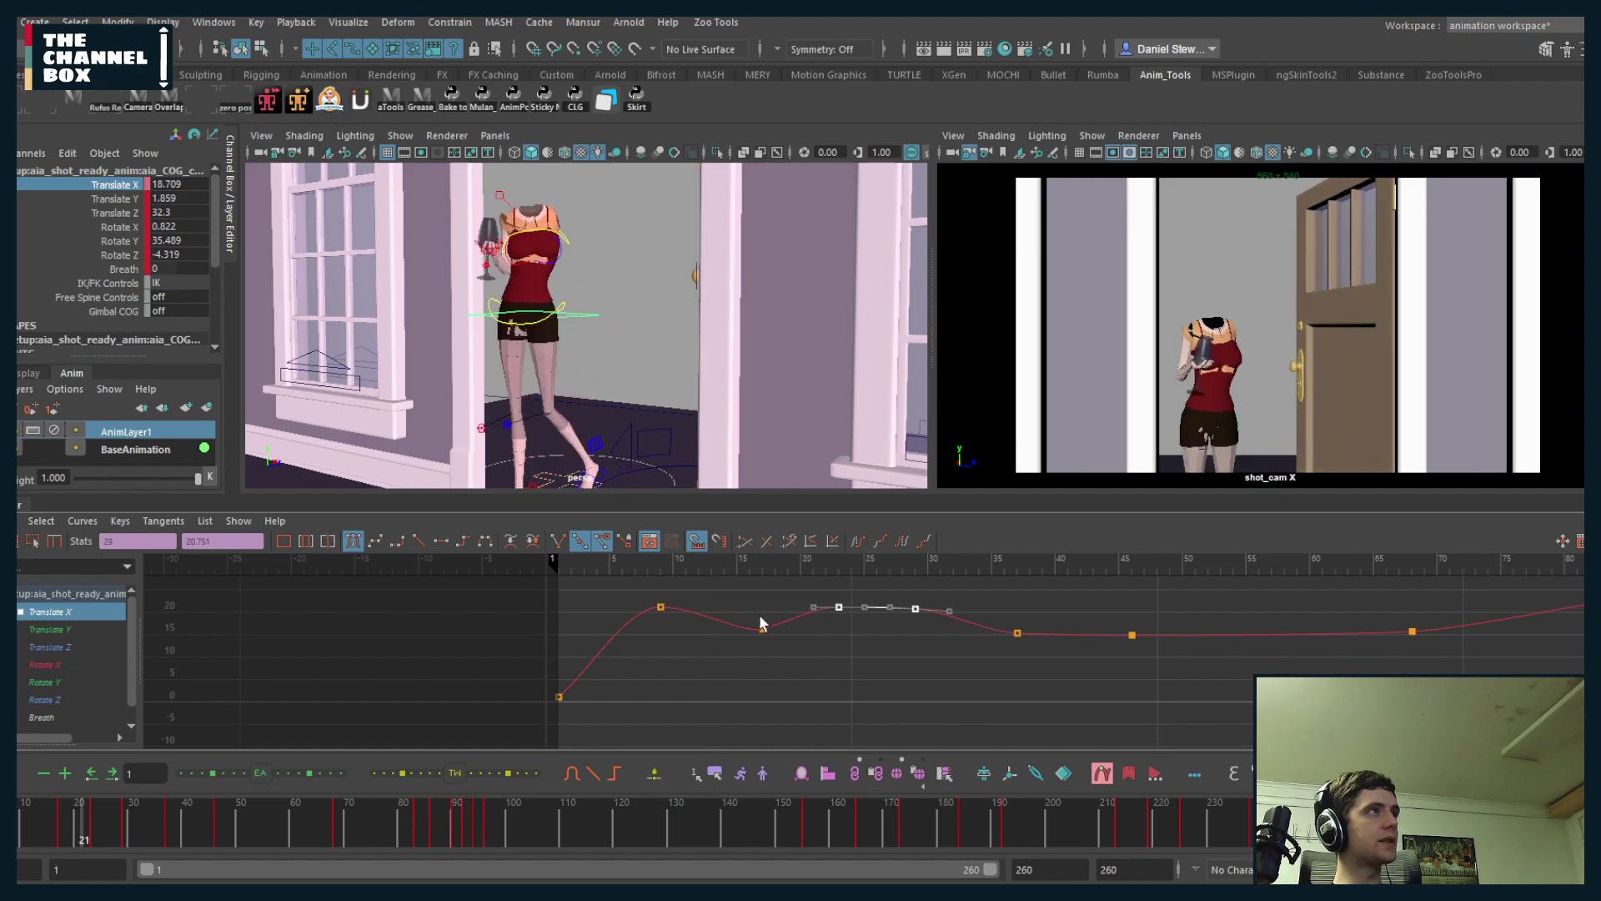
key(alt+v)
click(563, 560)
key(alt+v)
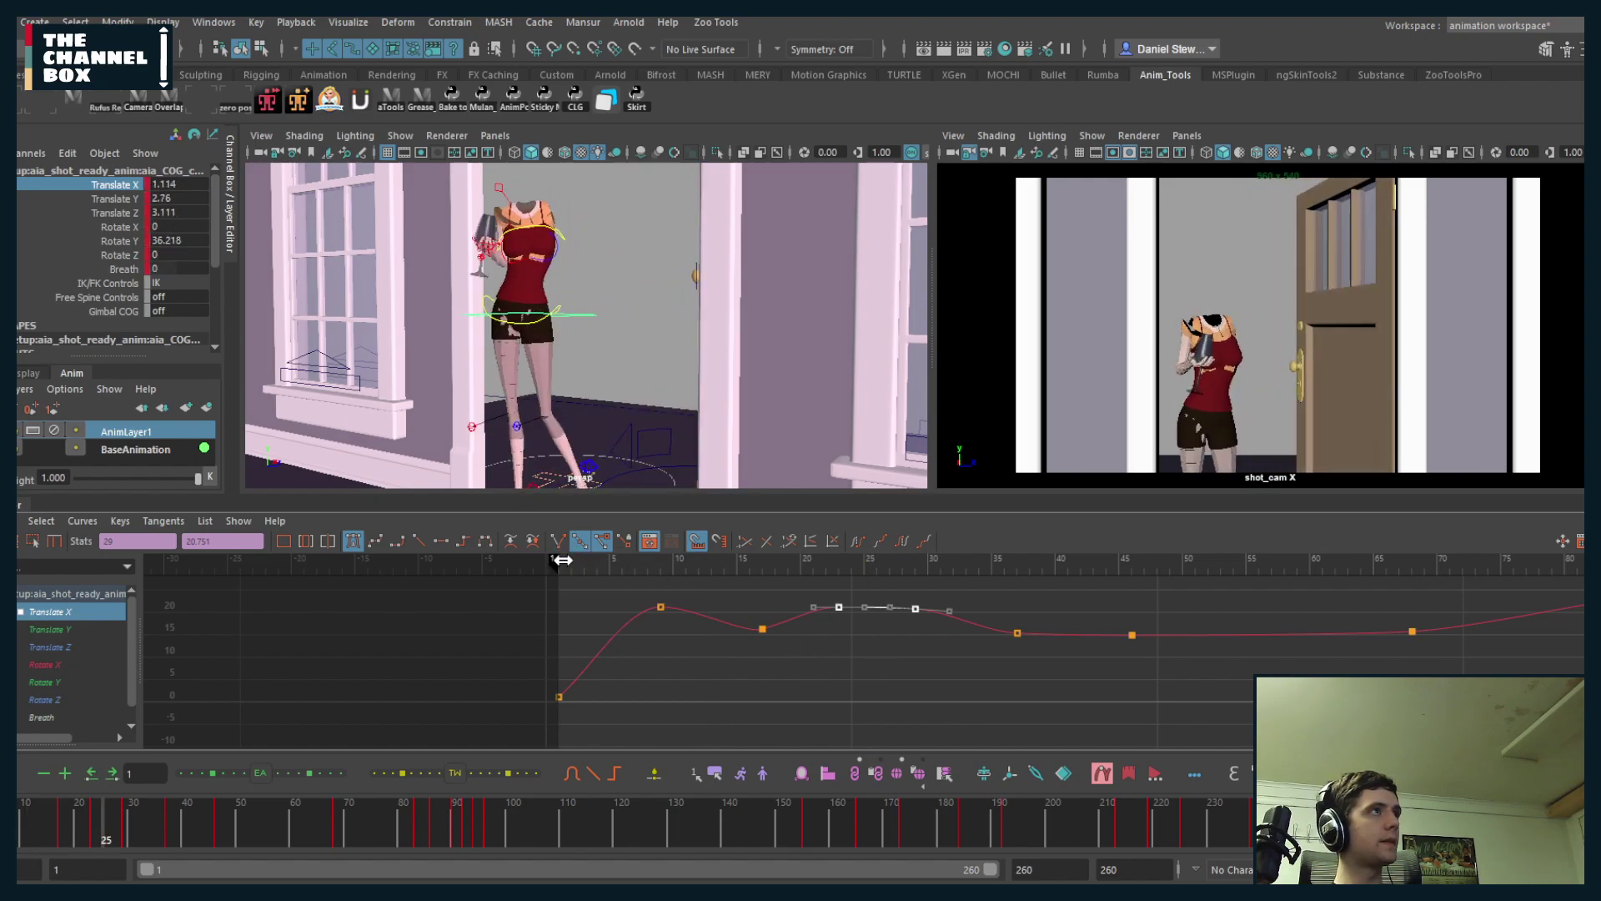
- Raise the COG Translate X key at frame 1 to 2.881 and lower the frame 9 key to 17.647
drag(690, 637, 685, 625)
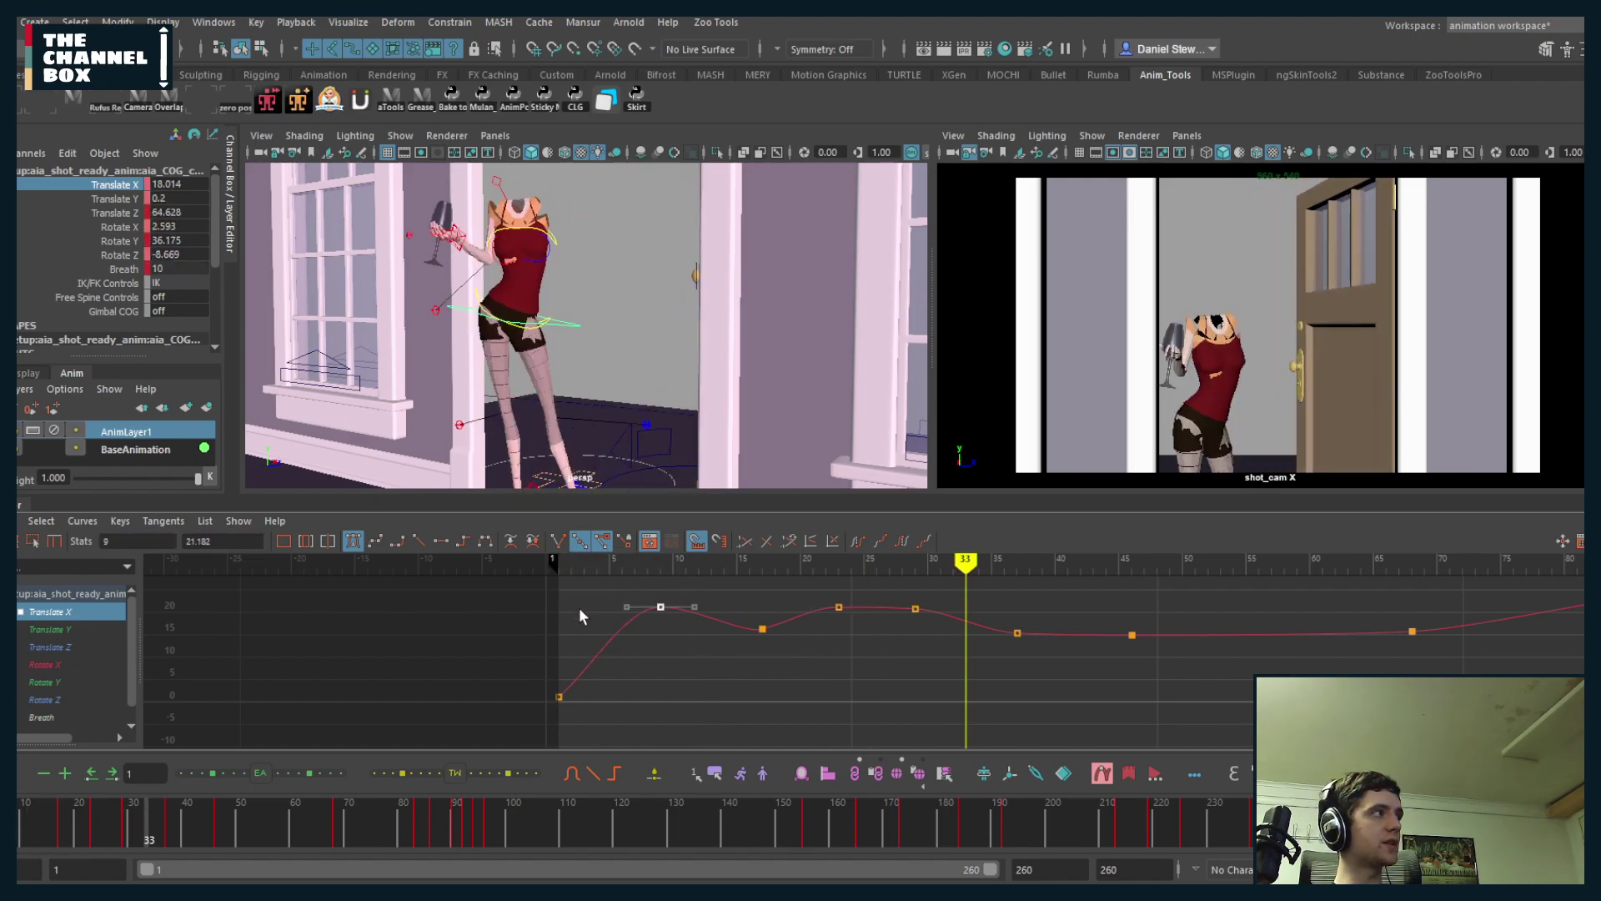
drag(581, 609, 519, 710)
key(alt+shift+v)
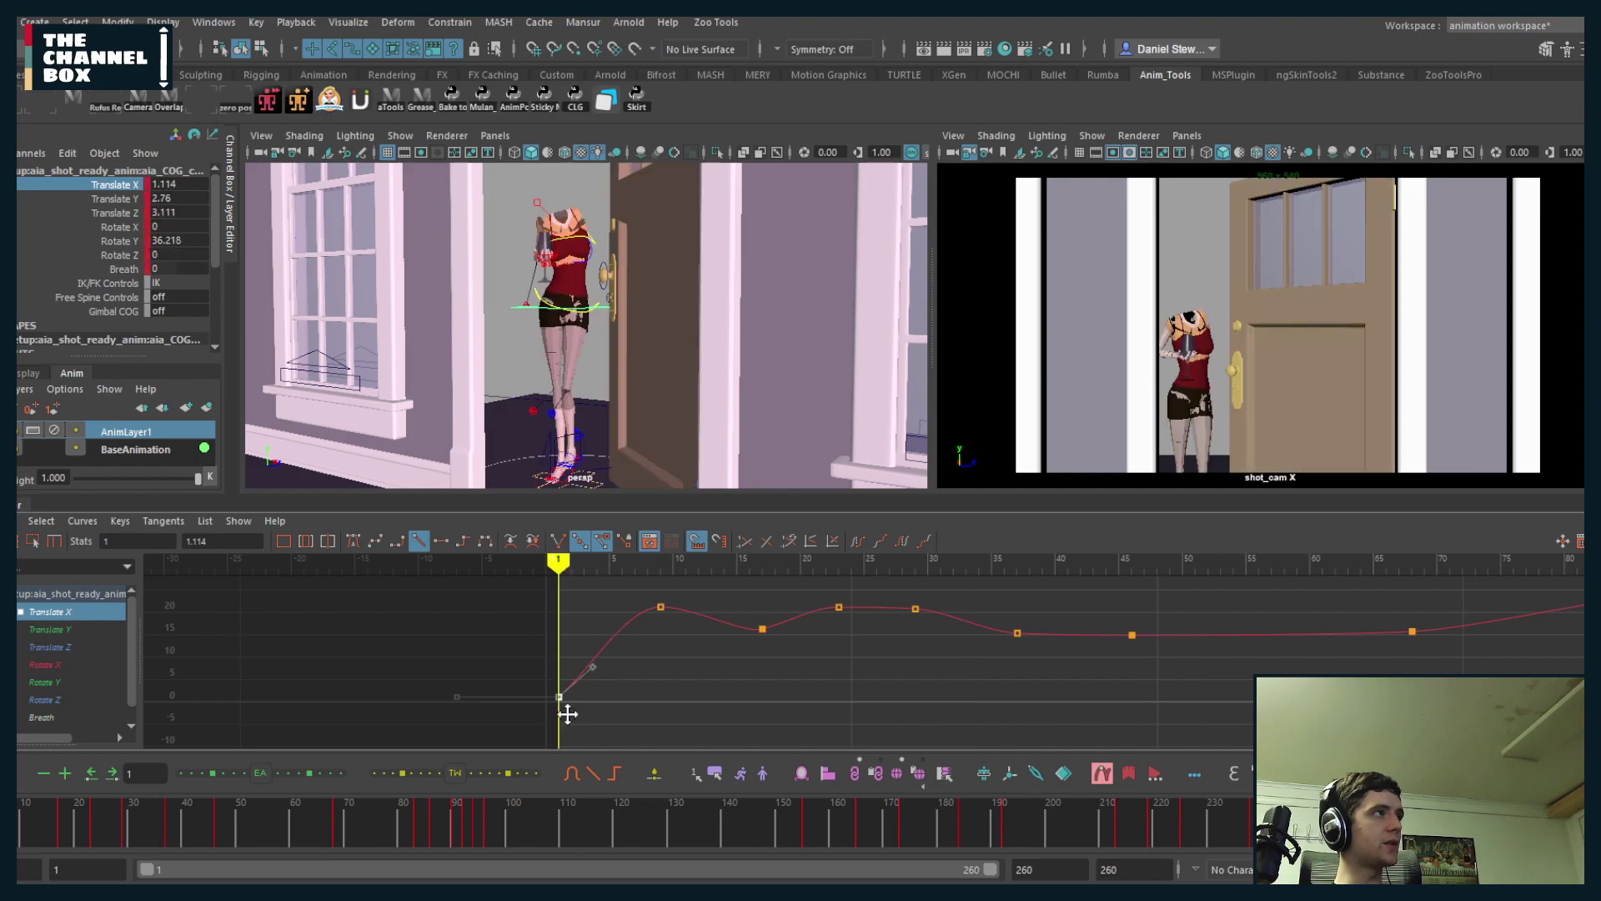
middle_drag(564, 714, 568, 706)
drag(682, 584, 631, 617)
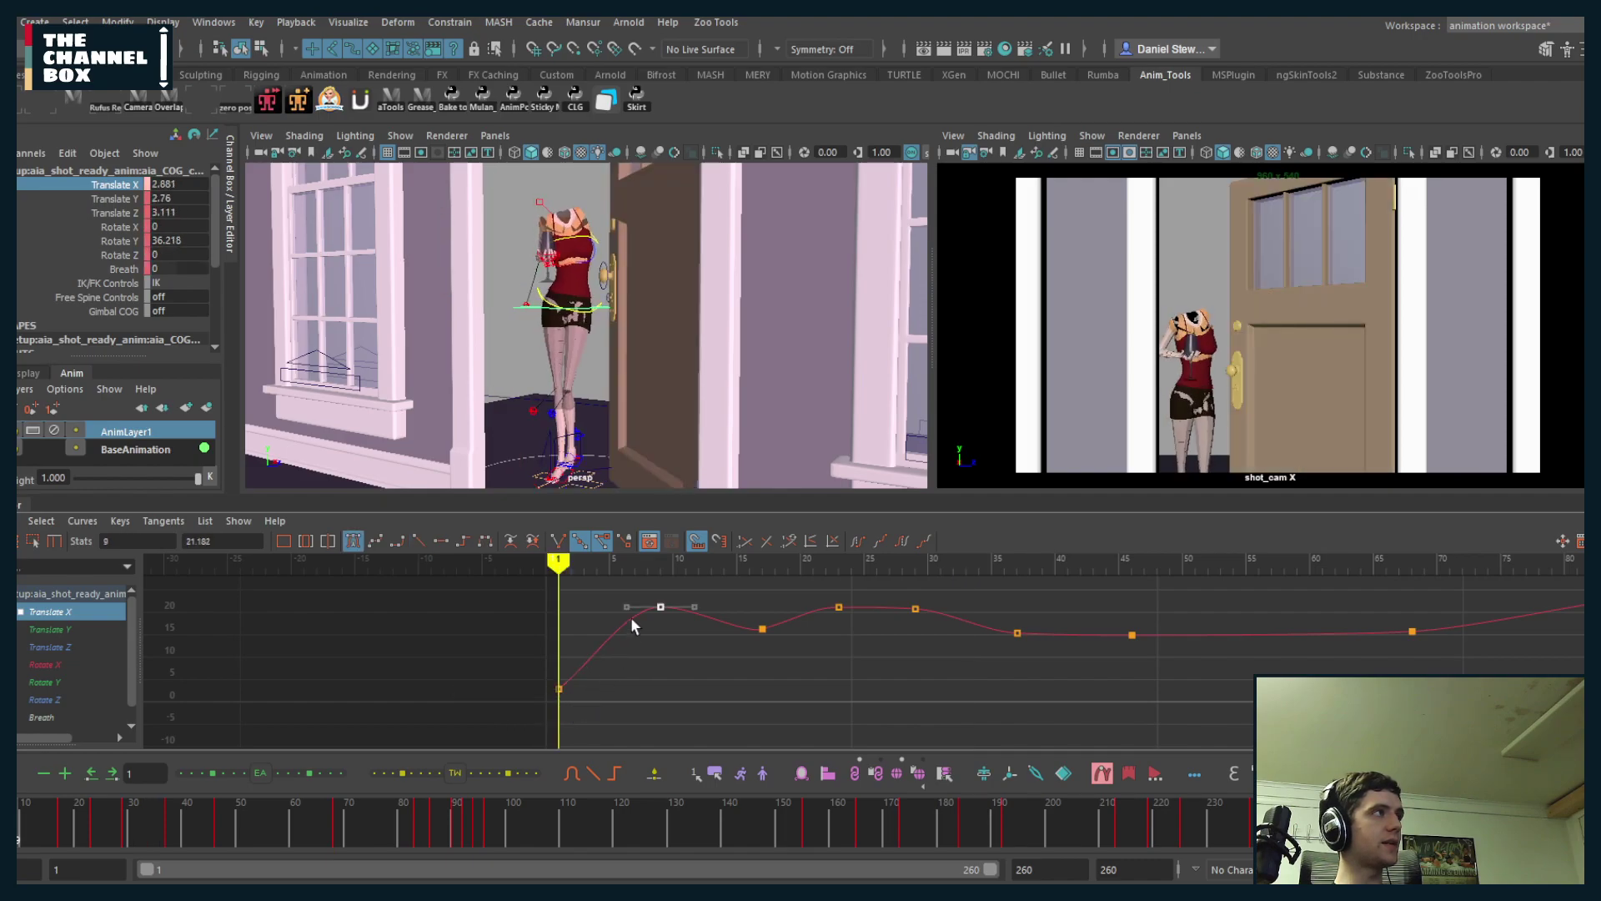
key(.)
middle_drag(682, 630, 679, 651)
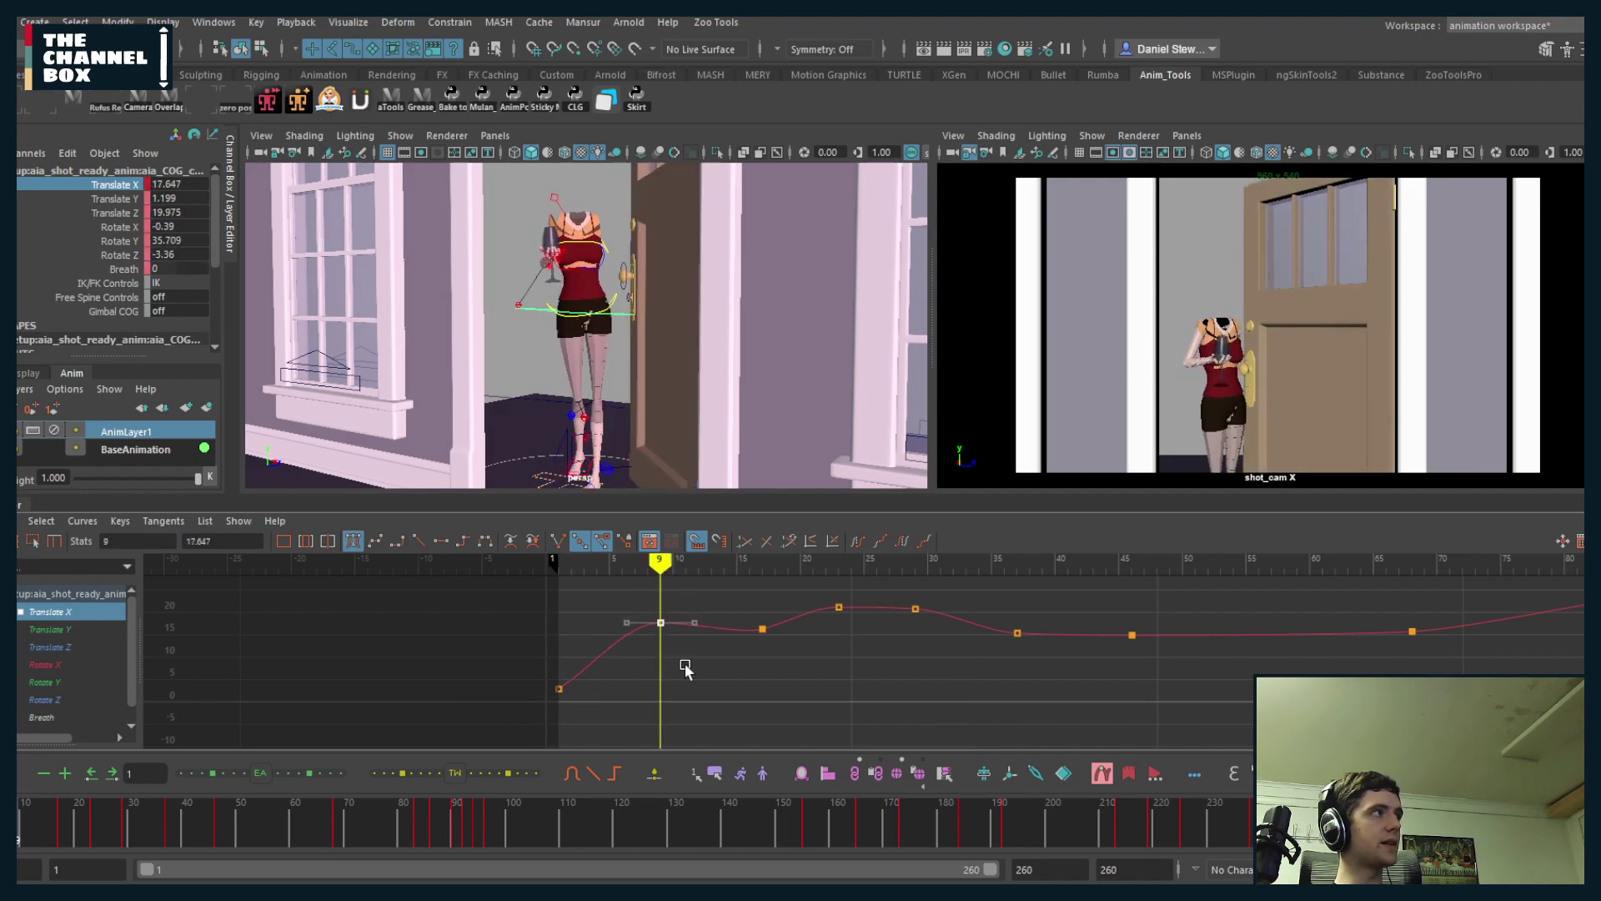
- Play the opening and move the COG Translate X key at frame 17 to frame 16 with value 17.02
click(558, 557)
key(alt+v)
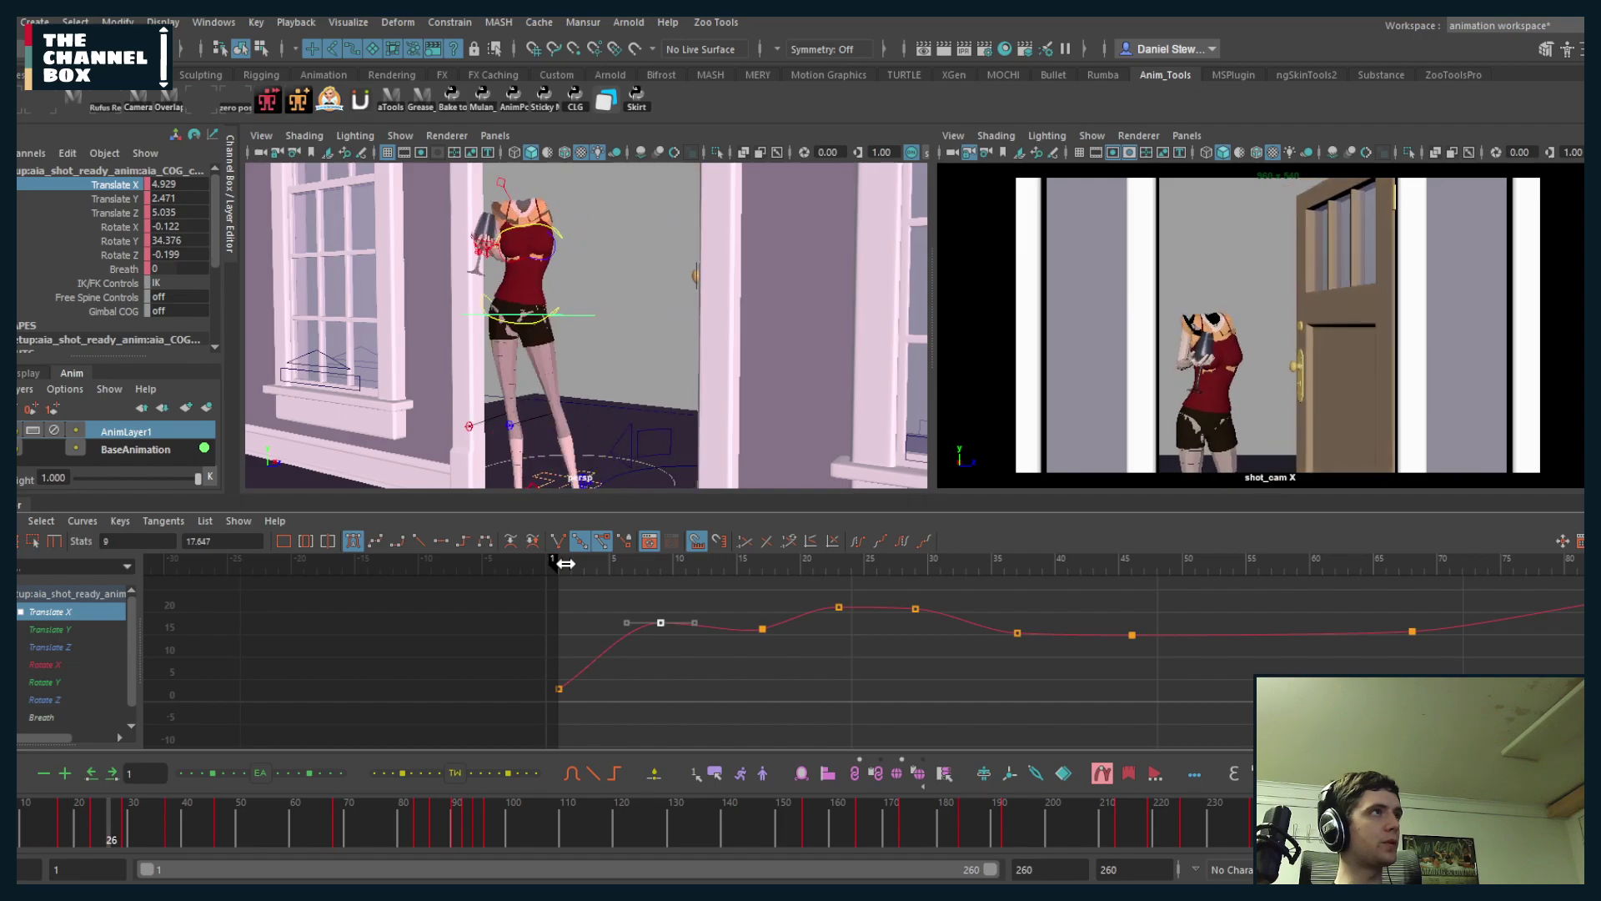
key(alt+v)
drag(780, 599, 747, 638)
middle_drag(726, 663, 721, 664)
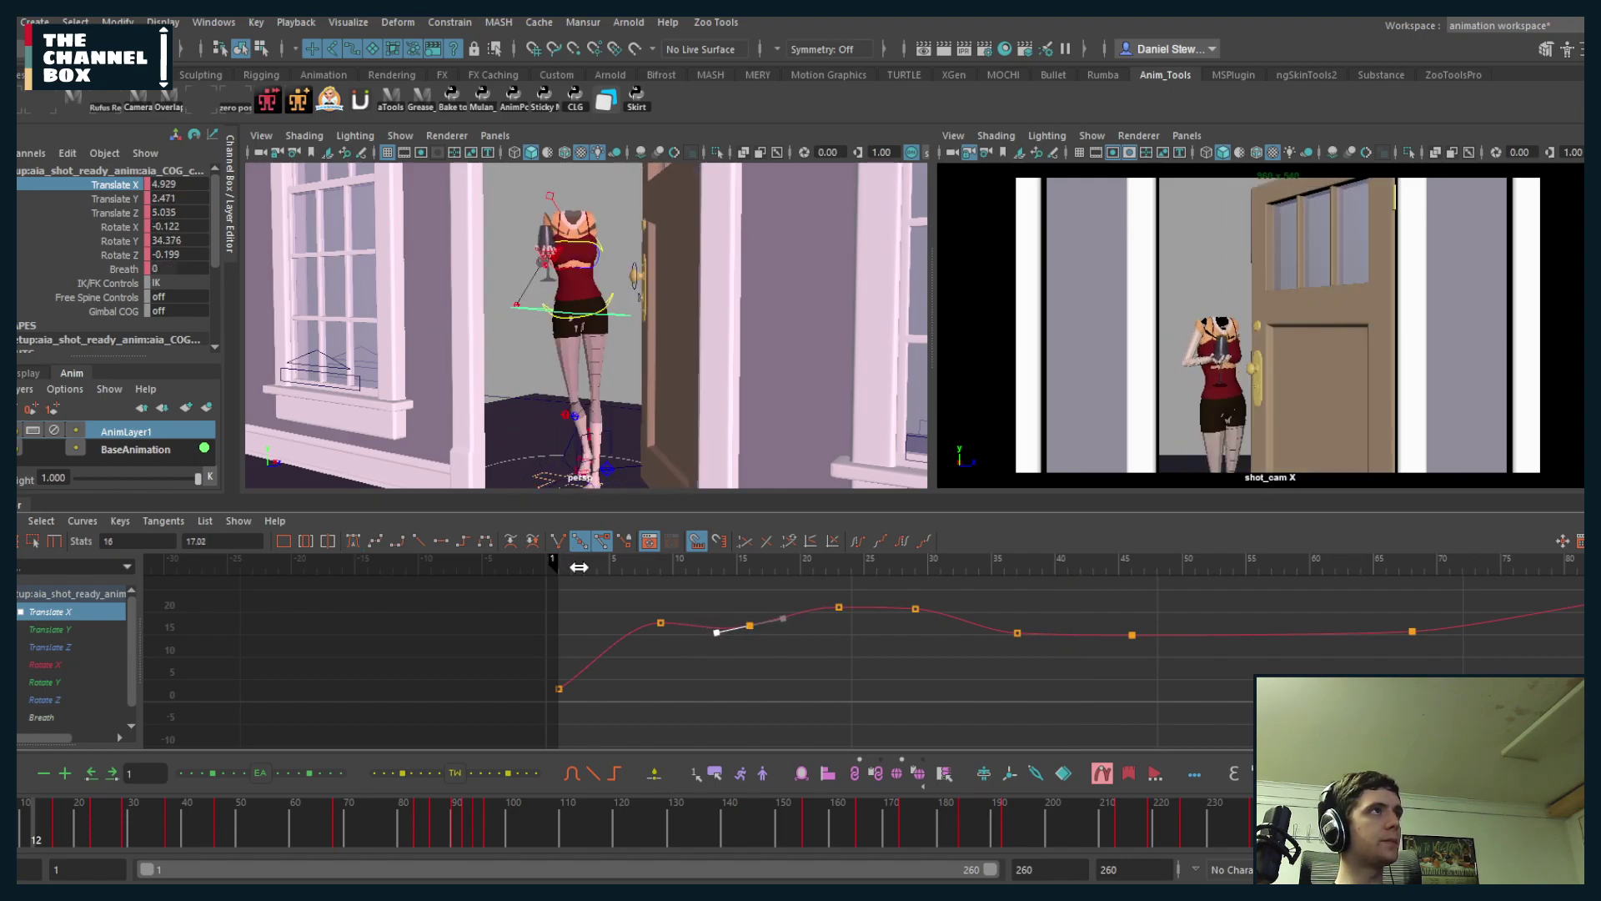
- Set the COG Translate X keys at frame 9 to 16.469 and frame 1 to 5.238, and play the opening
drag(754, 649, 684, 659)
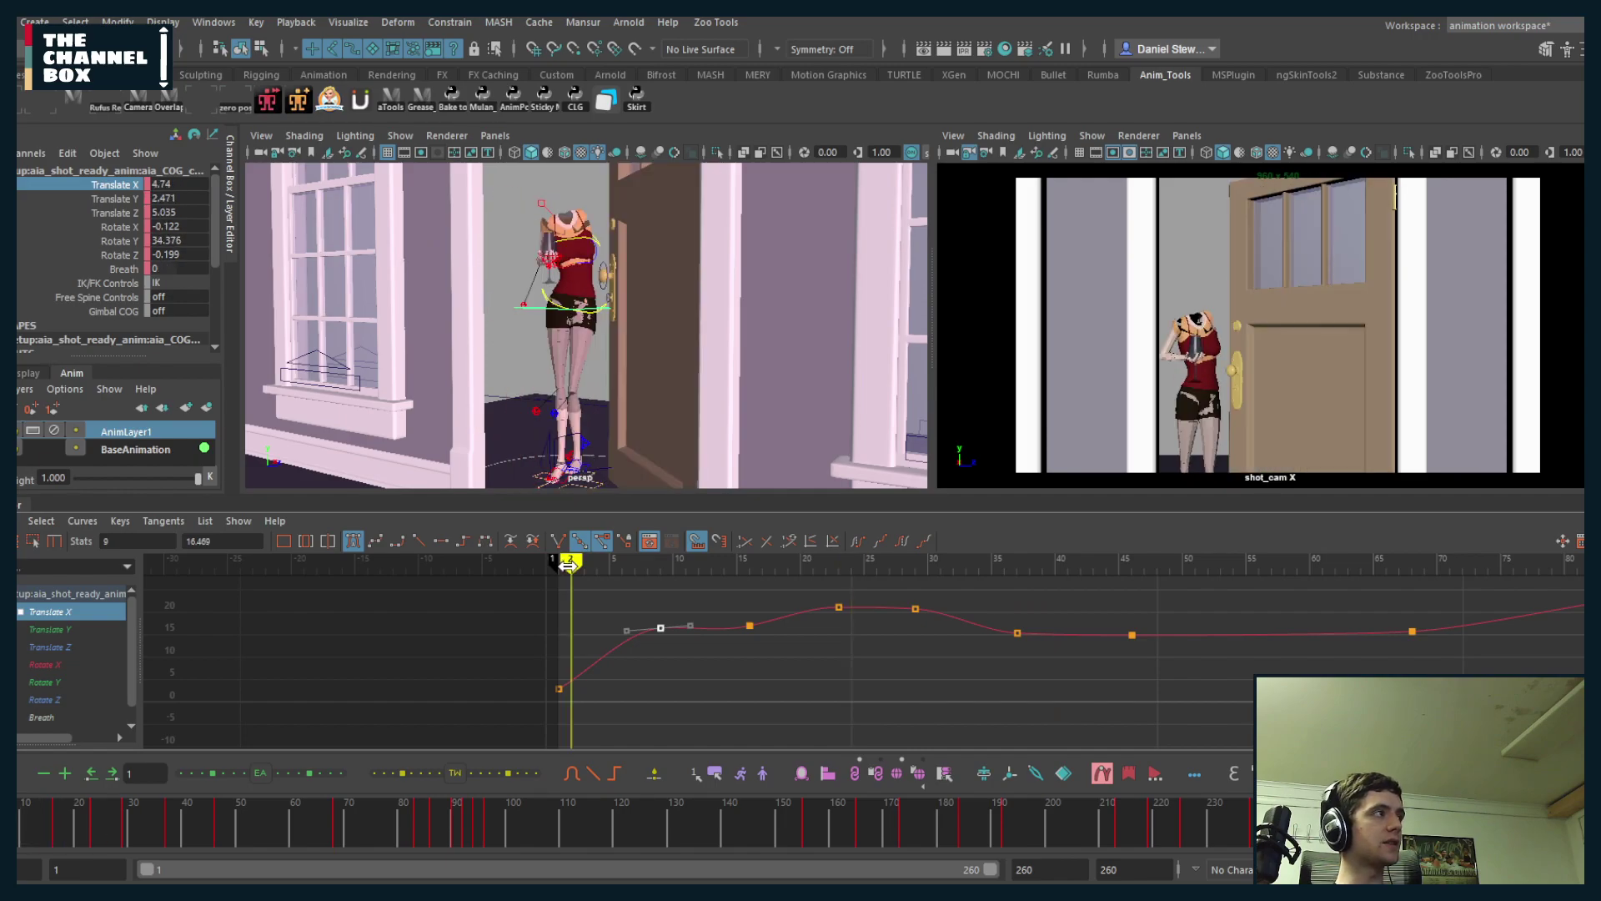
drag(592, 727, 514, 674)
middle_drag(513, 674, 516, 665)
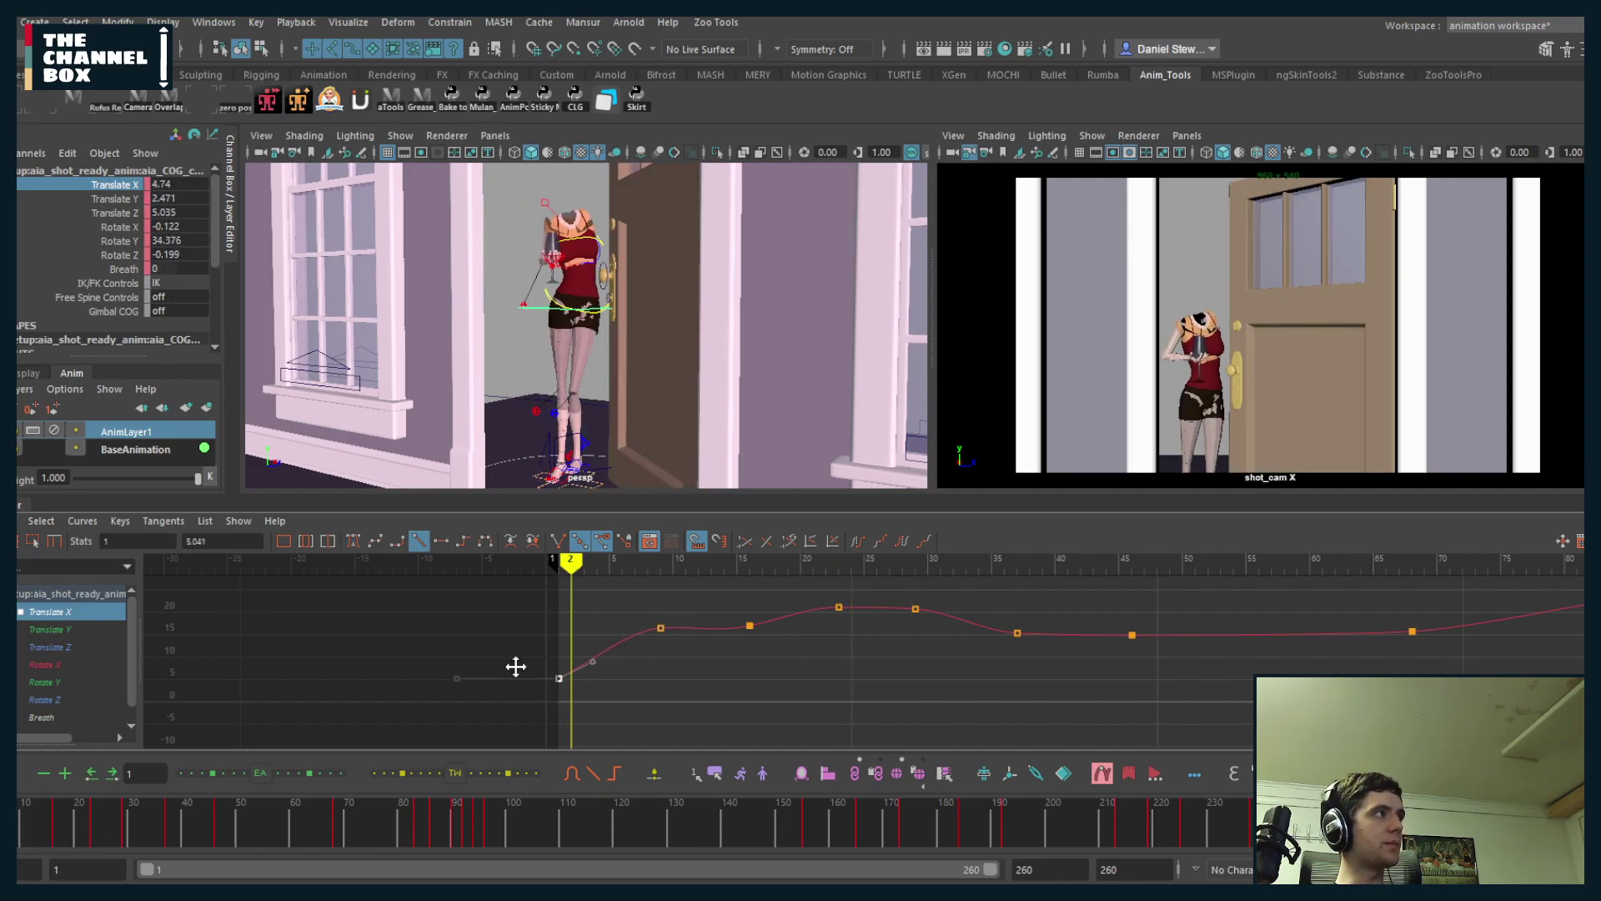
key(alt+v)
key(alt+v)
click(564, 567)
drag(564, 567, 647, 565)
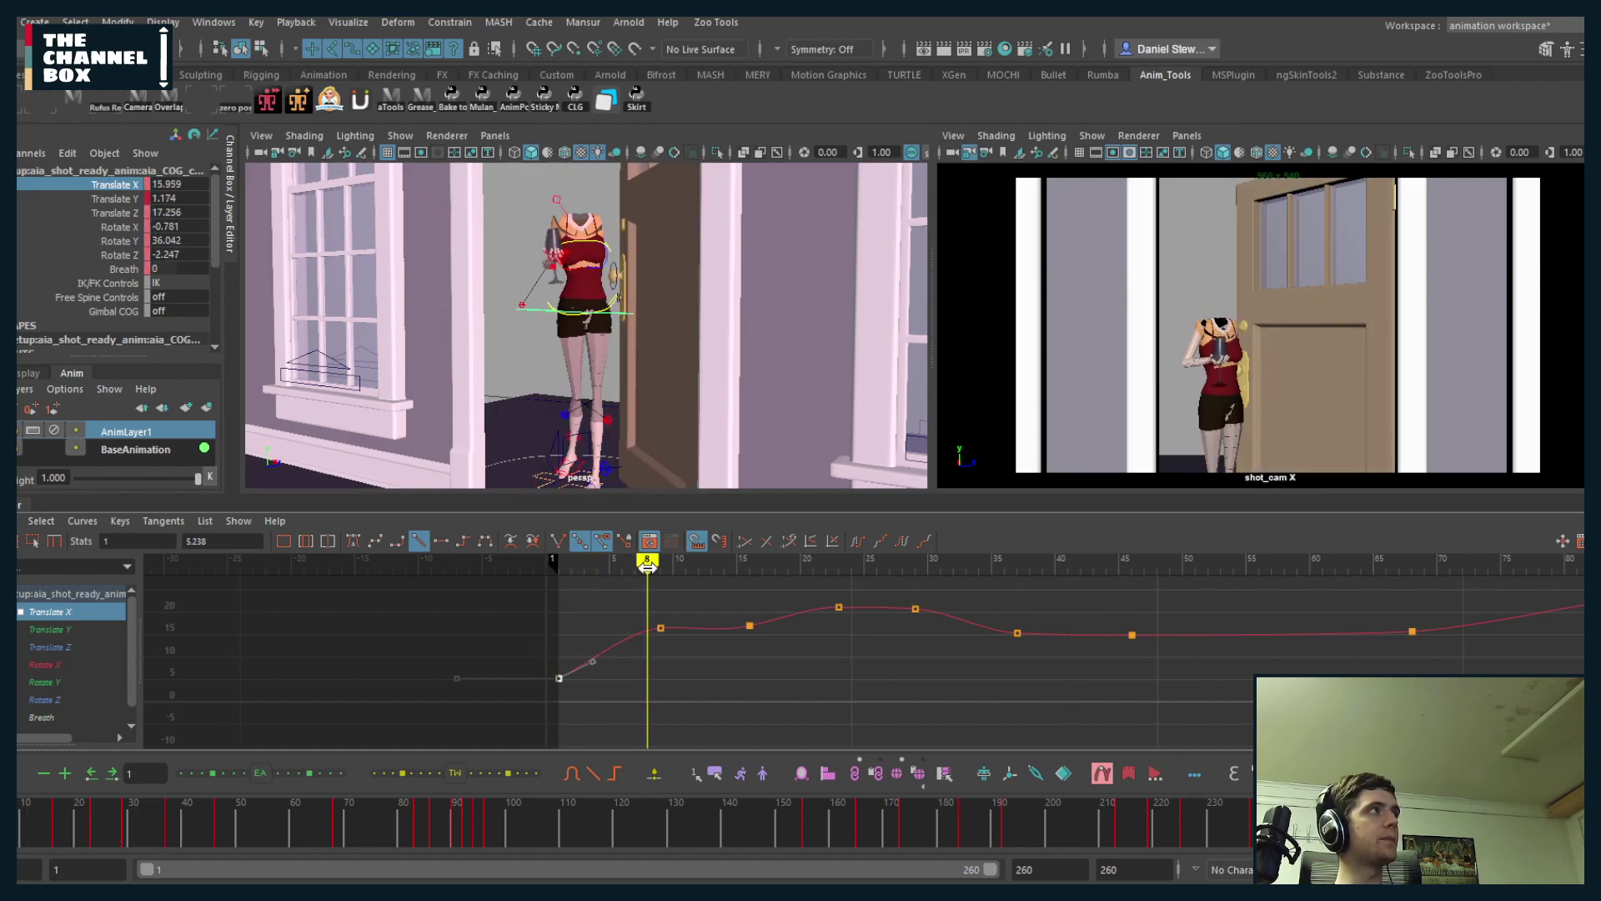
- Compare the spine and COG curves while stepping from frame 8 to frame 11
click(575, 241)
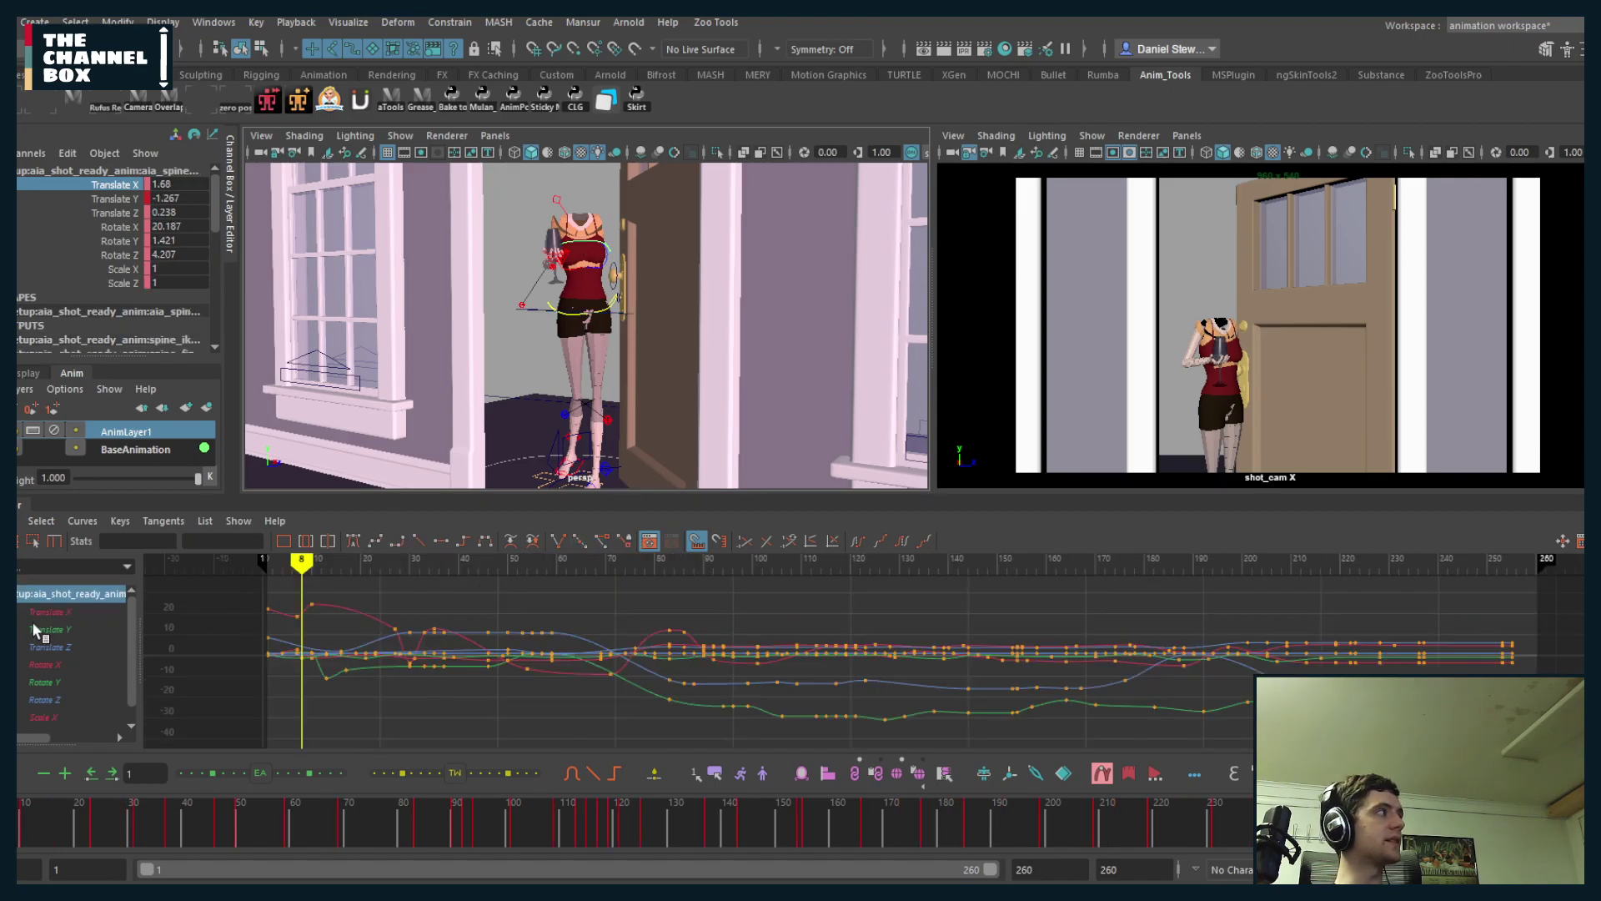
click(534, 307)
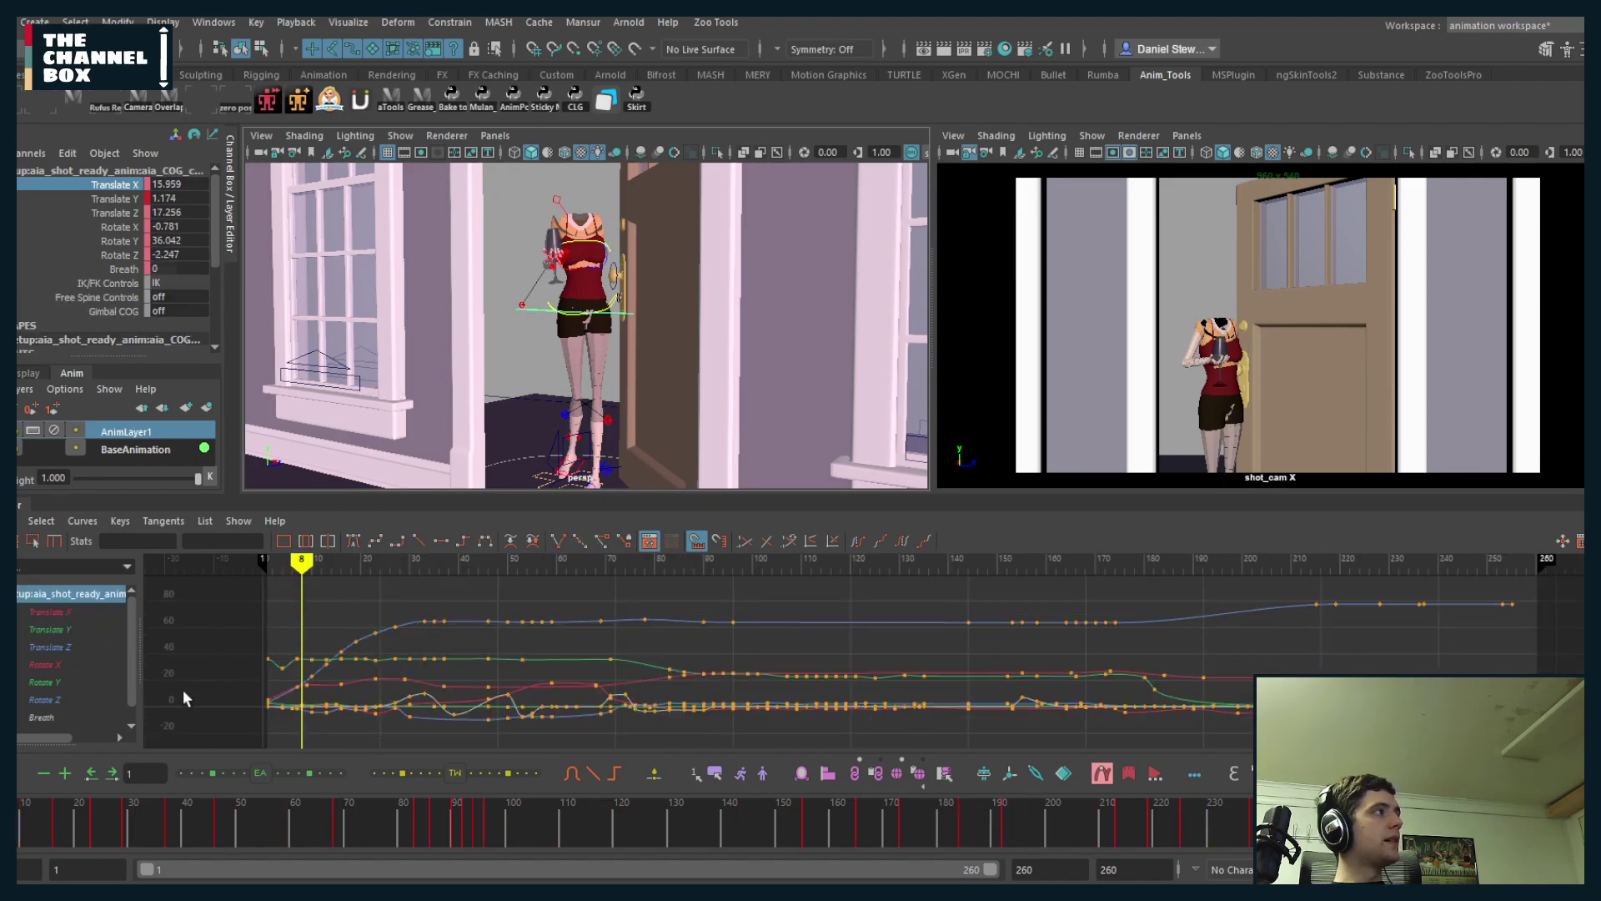
click(84, 612)
key(period)
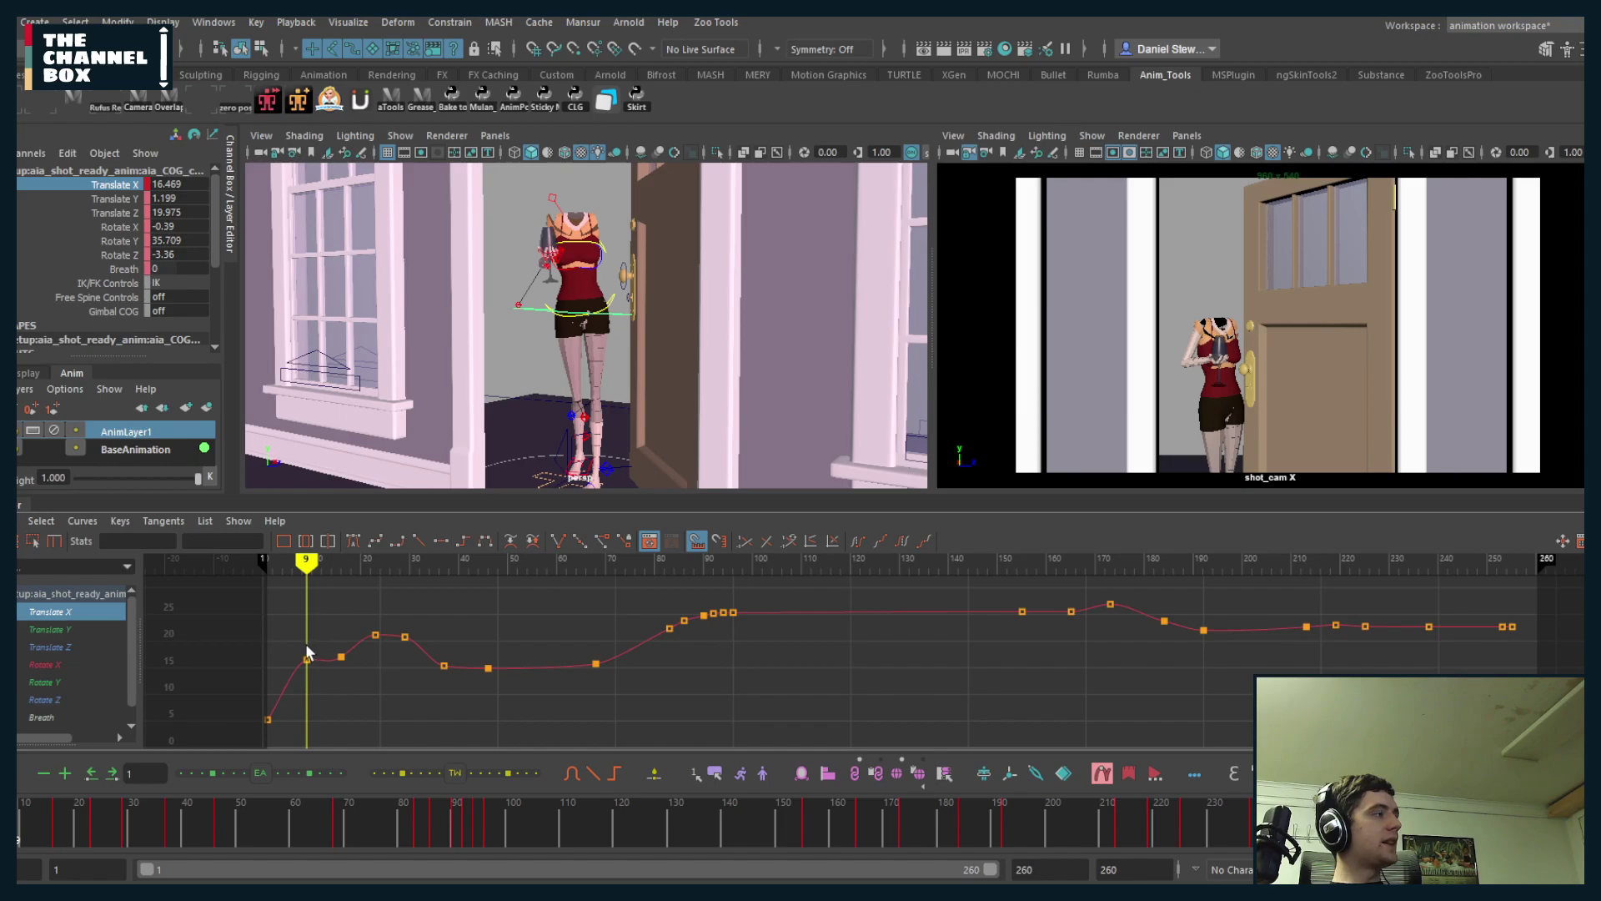
key(alt+period)
key(alt+period)
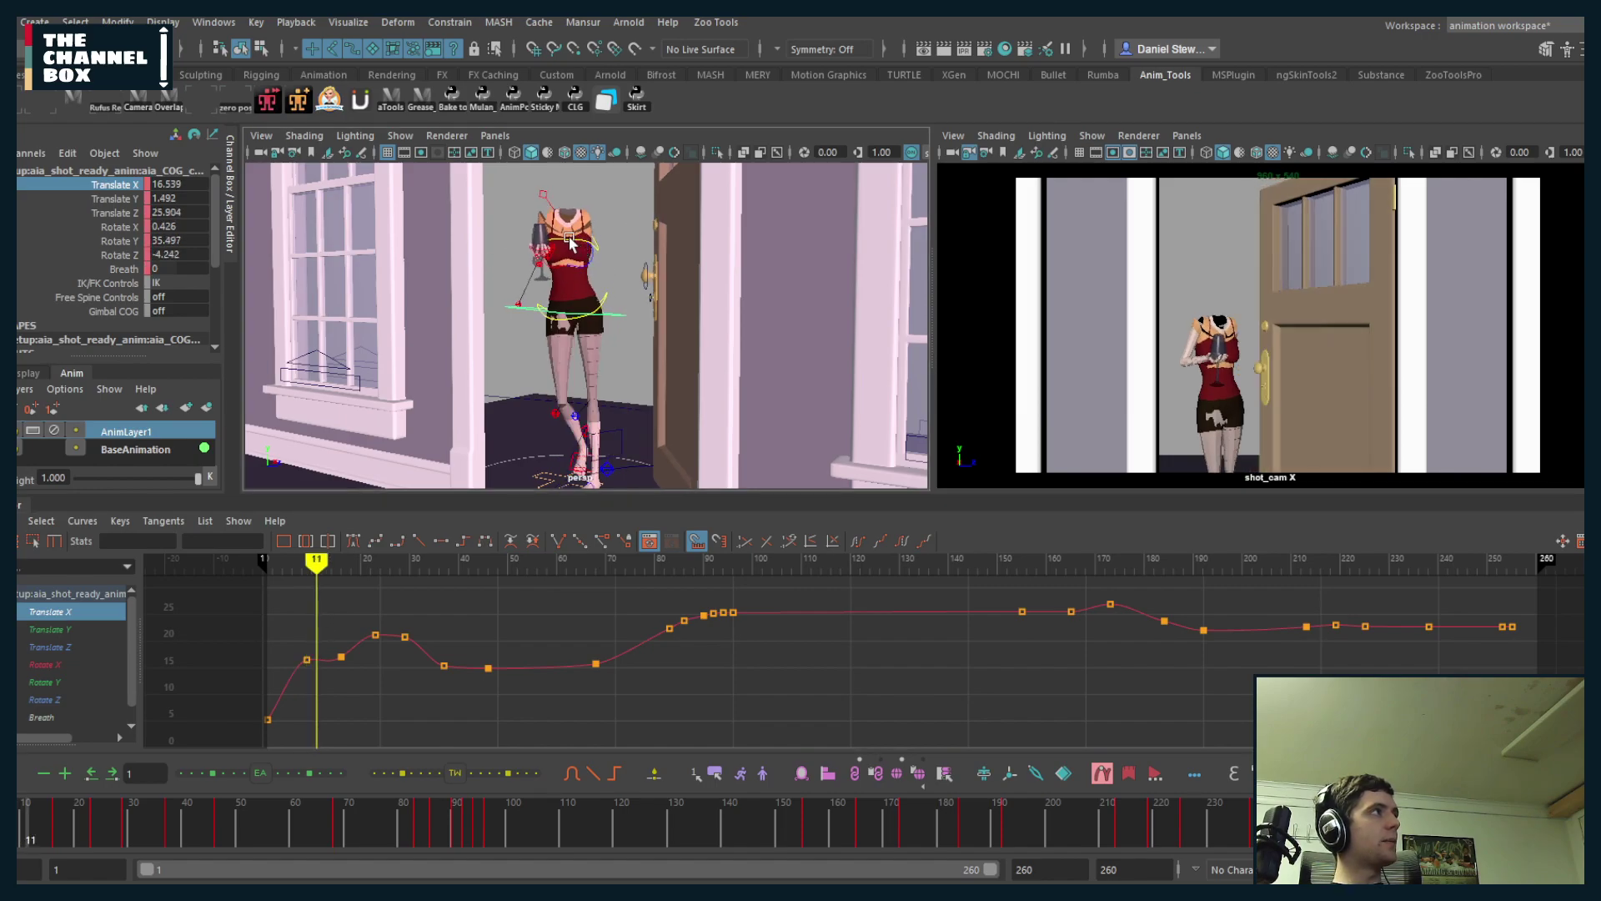
- Move the spine control's Translate X key at frame 10 to frame 11 and raise it slightly above the frame 7 key
click(570, 241)
click(61, 612)
alt+middle_drag(389, 642, 916, 651)
mouse_move(801, 647)
alt+shift+right_down()
mouse_move(855, 646)
mouse_move(779, 633)
alt+shift+right_up()
alt+middle_drag(779, 633, 742, 630)
drag(737, 652, 677, 716)
middle_drag(678, 711, 699, 642)
- Lower the spine Translate X key at frame 23 to -4.795 and retime it to frame 24
drag(701, 555, 872, 565)
alt+middle_drag(897, 625, 862, 611)
drag(883, 620, 813, 705)
middle_drag(808, 684, 794, 734)
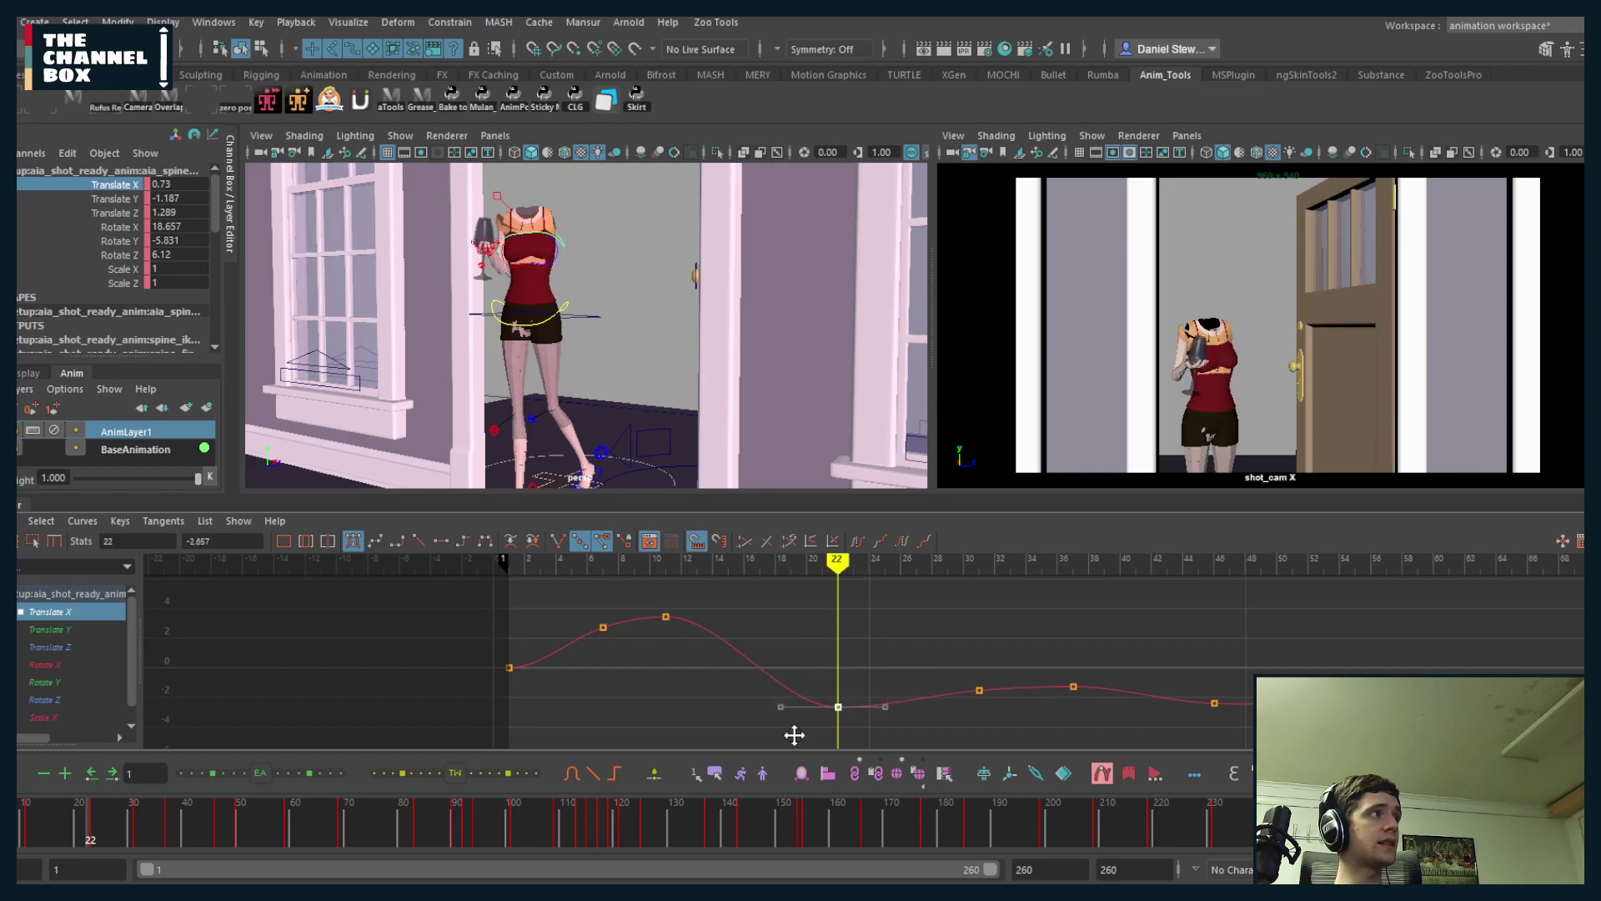
key(alt+.)
key(alt+.)
middle_drag(819, 650, 700, 643)
key(alt+.)
key(alt+.)
key(alt+.)
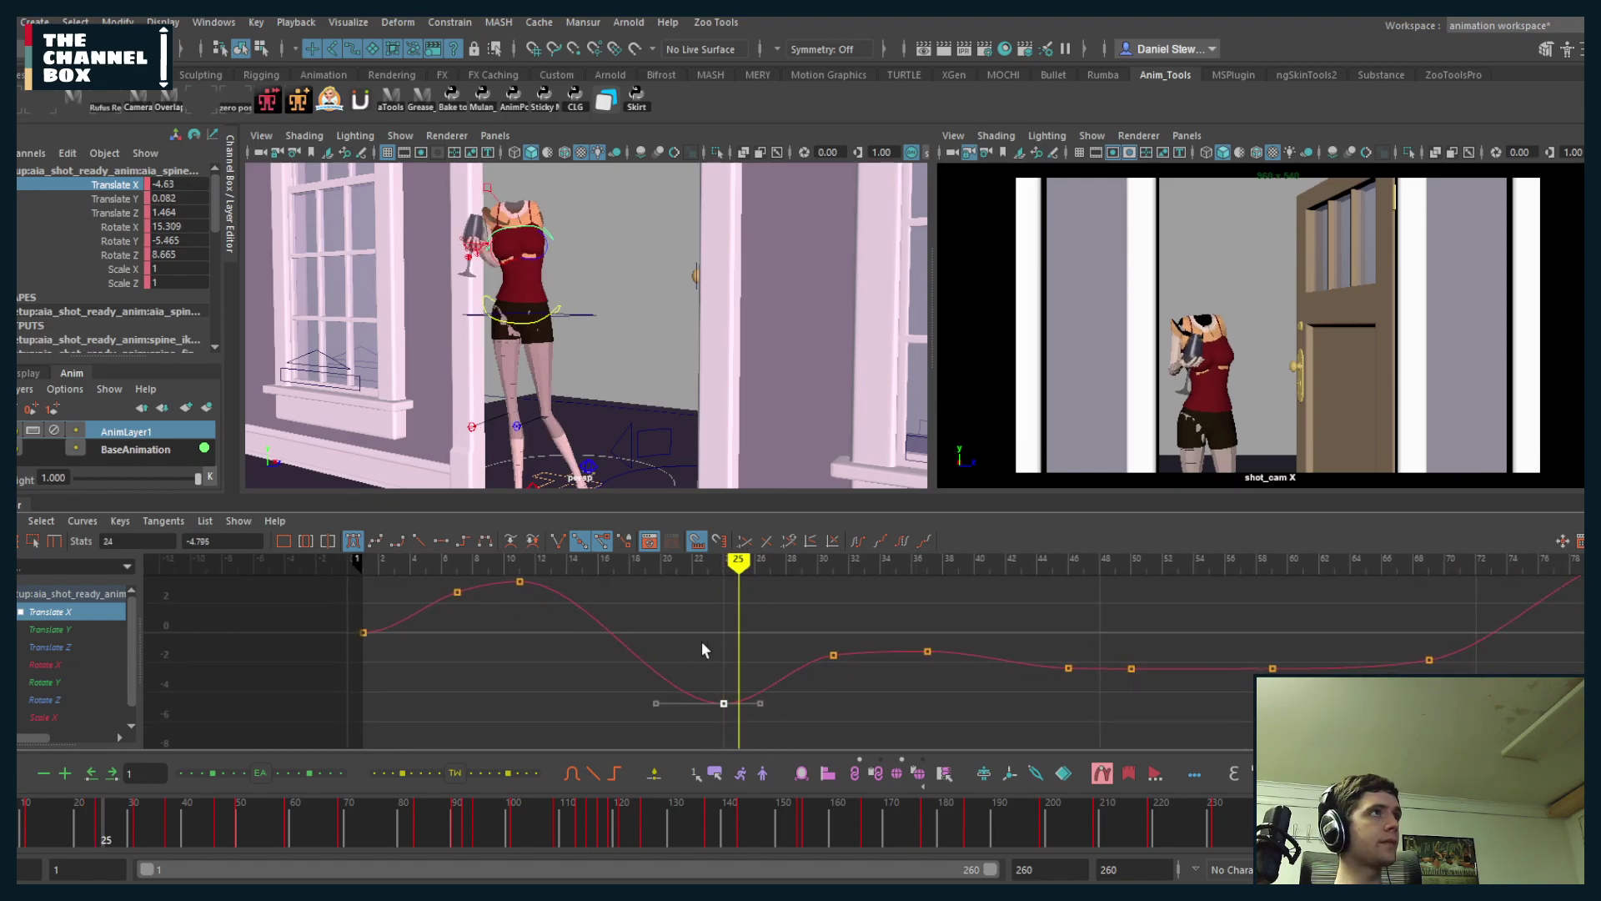
- Play the opening and raise the spine Translate X key at frame 24 to about -3.4
key(alt+v)
key(alt+v)
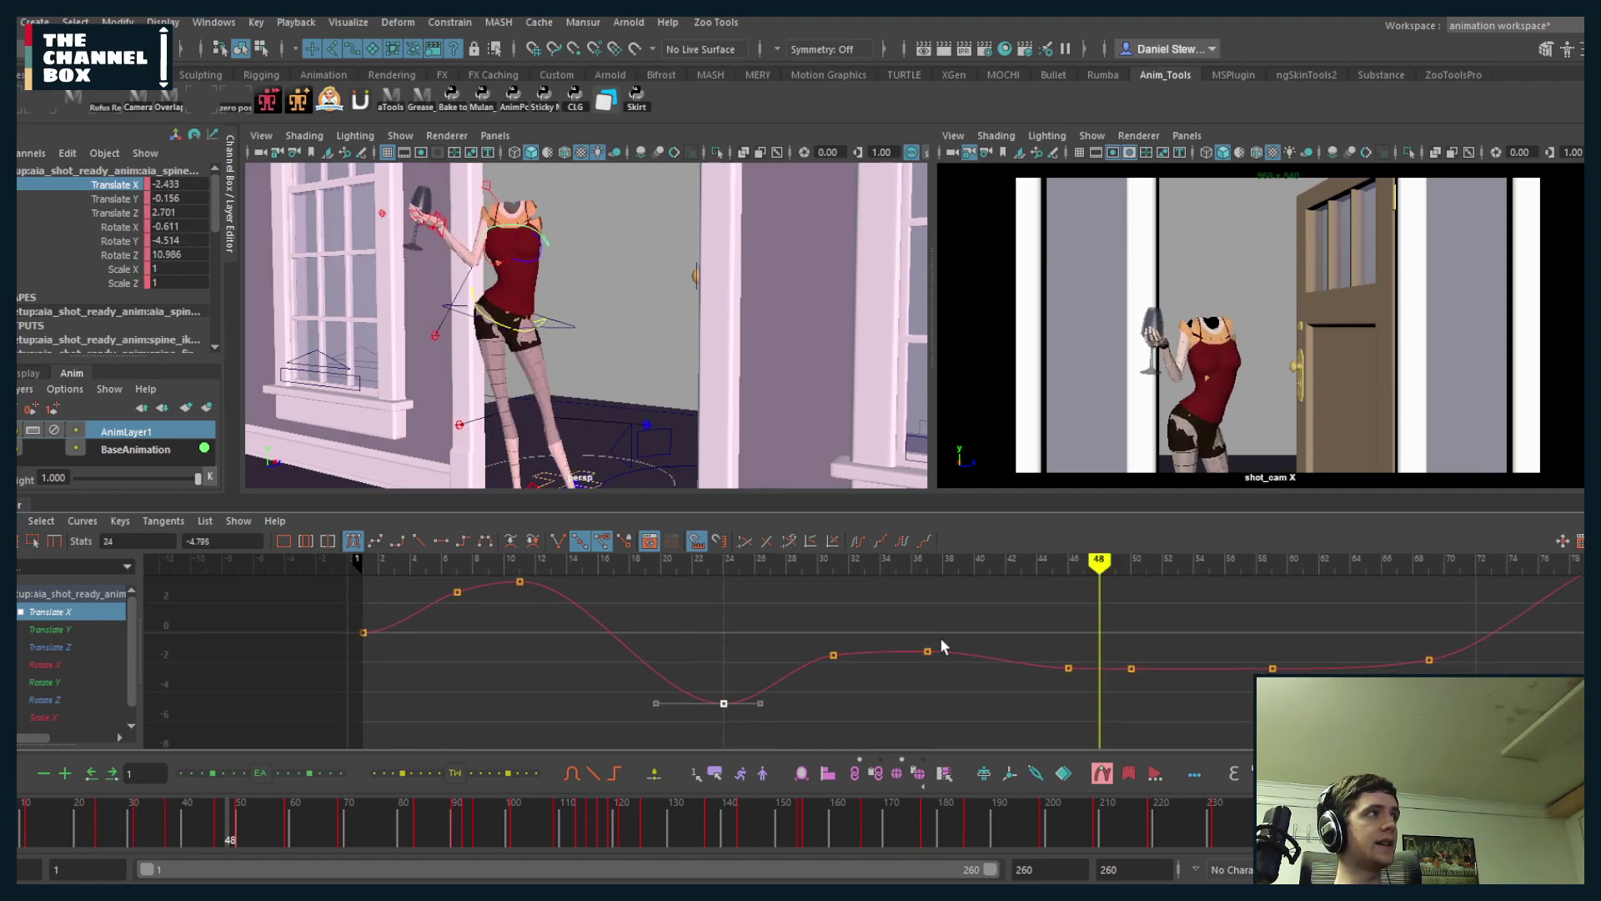
drag(672, 555, 460, 572)
key(alt+v)
shift+middle_drag(752, 675, 729, 641)
drag(444, 641, 453, 594)
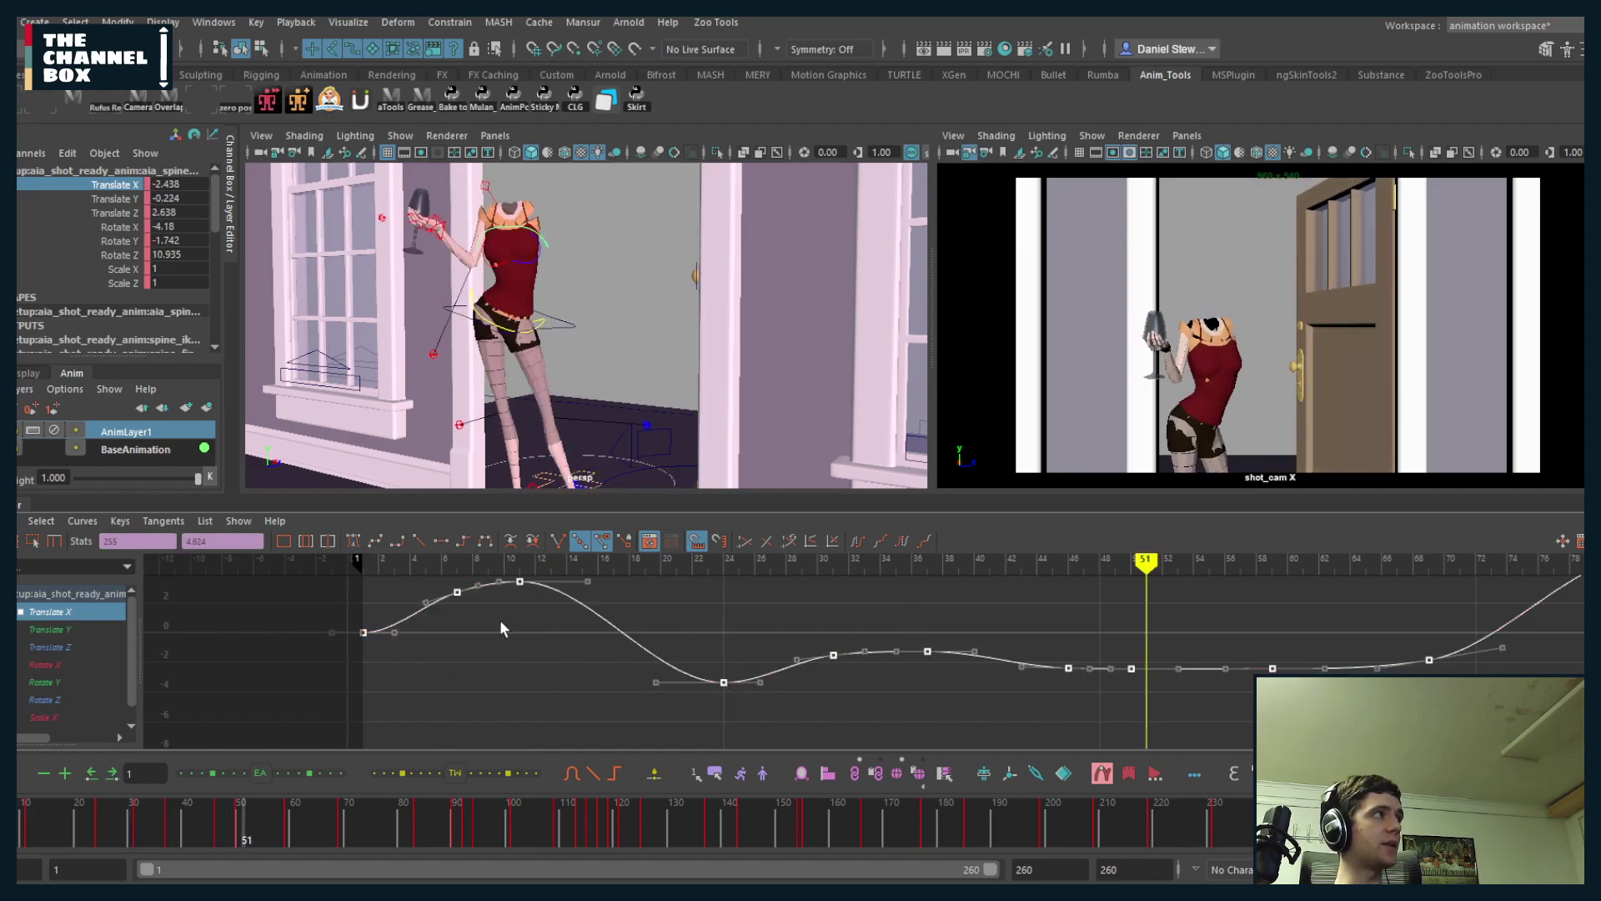
- Lower the spine control's Translate X keys at frames 7 and 11, bringing the frame 11 key to 2.677, and play the opening
drag(572, 574, 576, 572)
shift+middle_drag(527, 638, 526, 651)
click(376, 563)
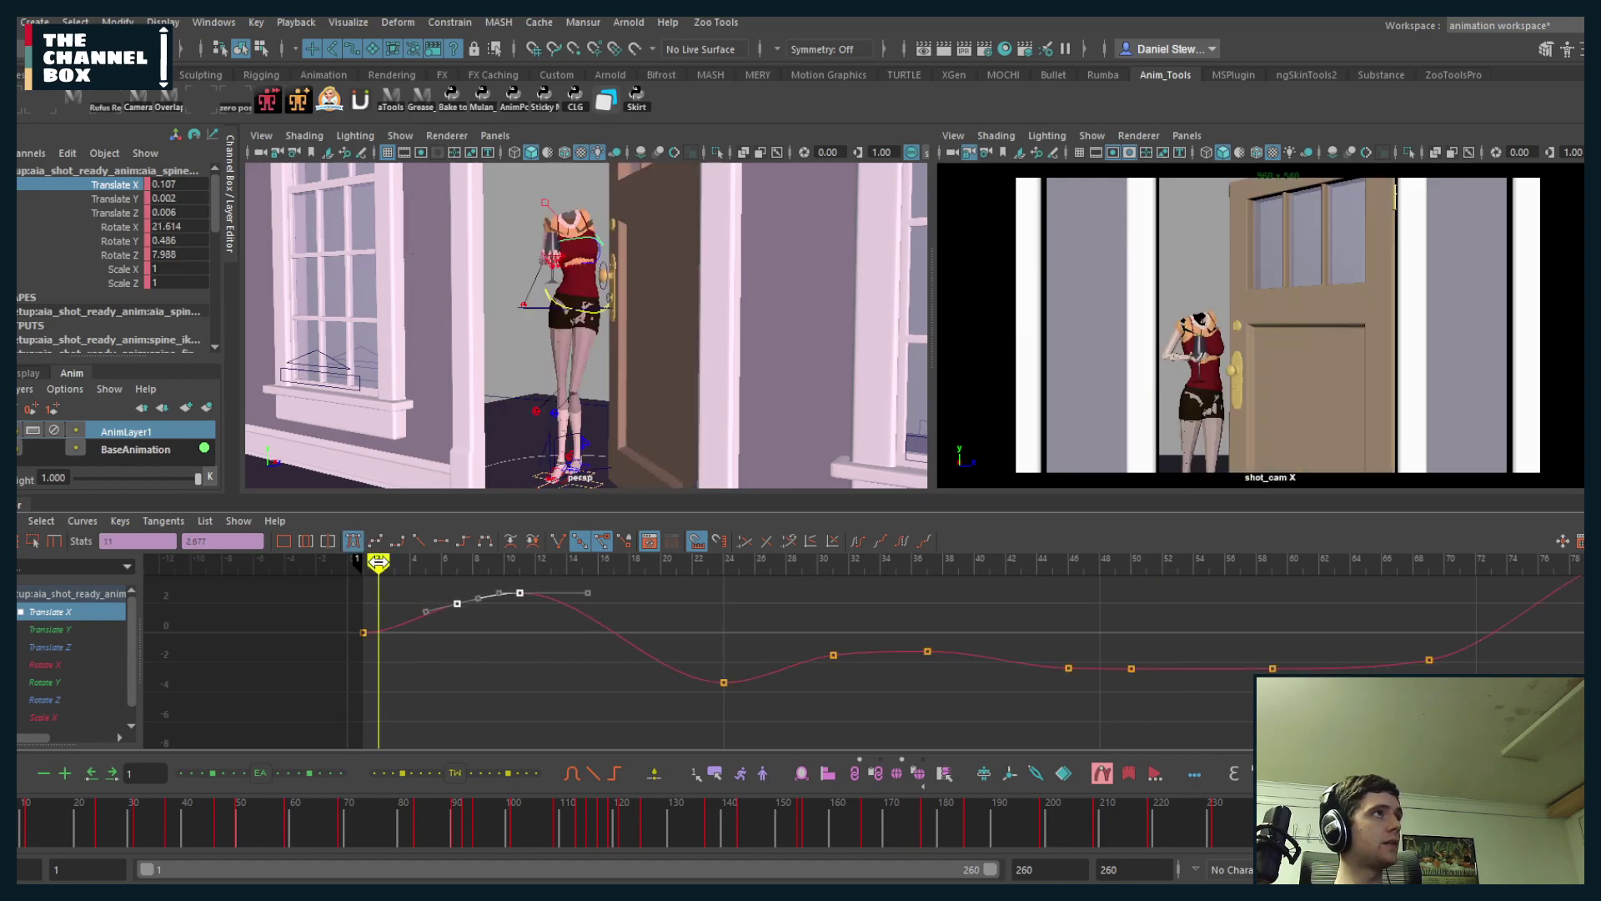
key(alt+v)
key(alt+v)
key(alt+v)
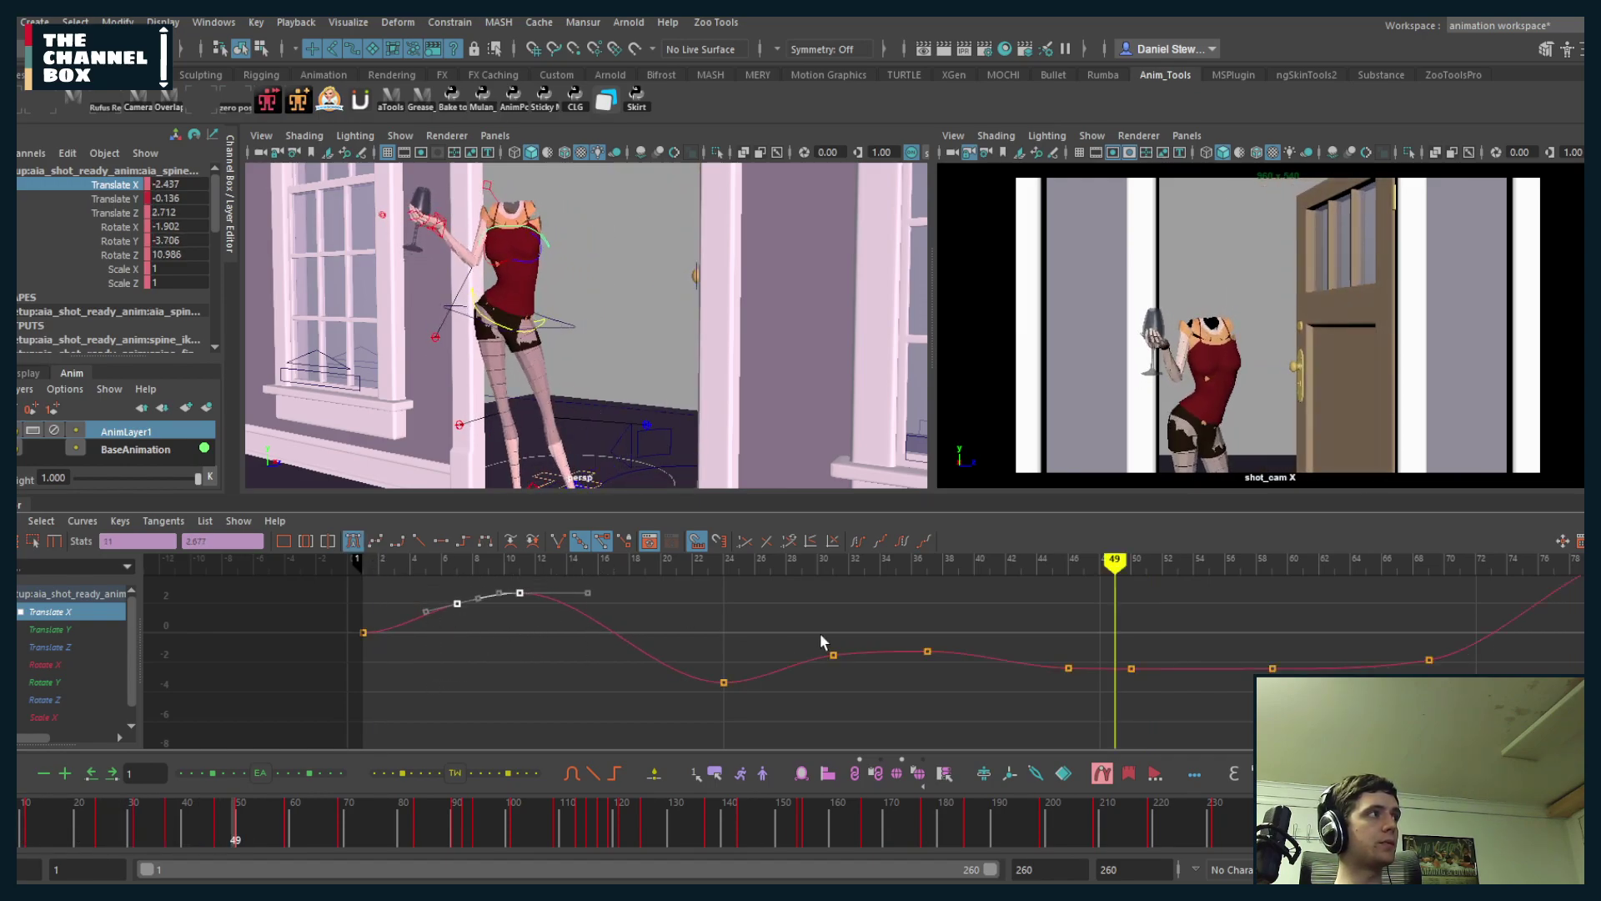
click(622, 569)
key(alt+v)
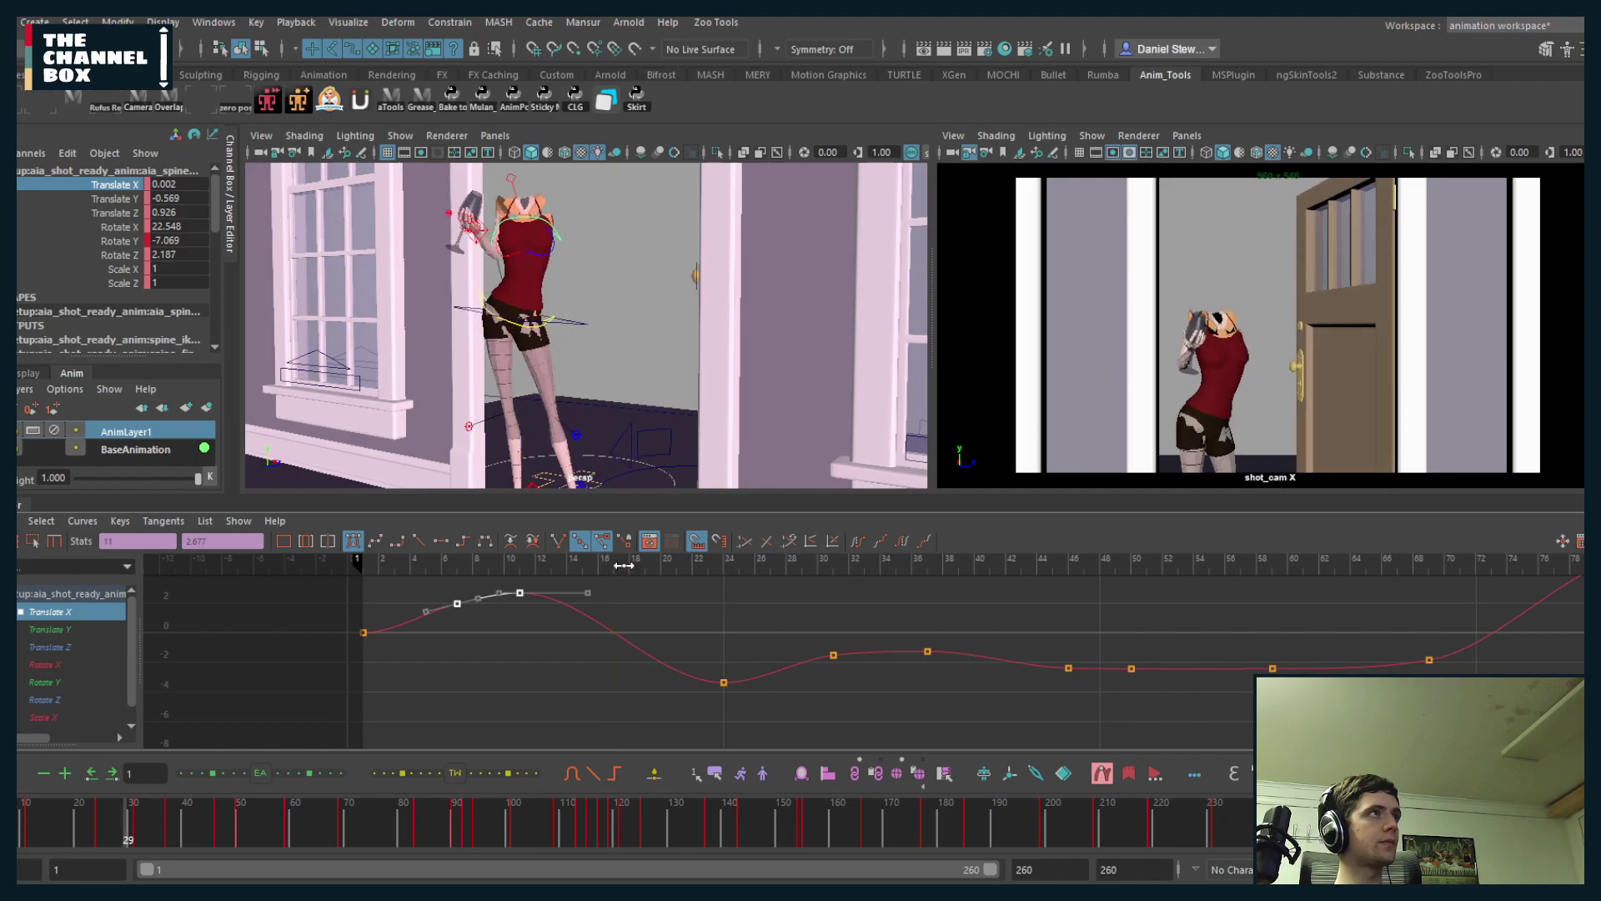
- Retime the spine Translate X key at frame 24 to frame 23, raise it to -2.776, and play the opening
drag(624, 565, 716, 697)
key(comma)
mouse_move(717, 706)
shift+middle_down()
mouse_move(702, 714)
mouse_move(697, 697)
shift+middle_up()
drag(567, 560, 548, 560)
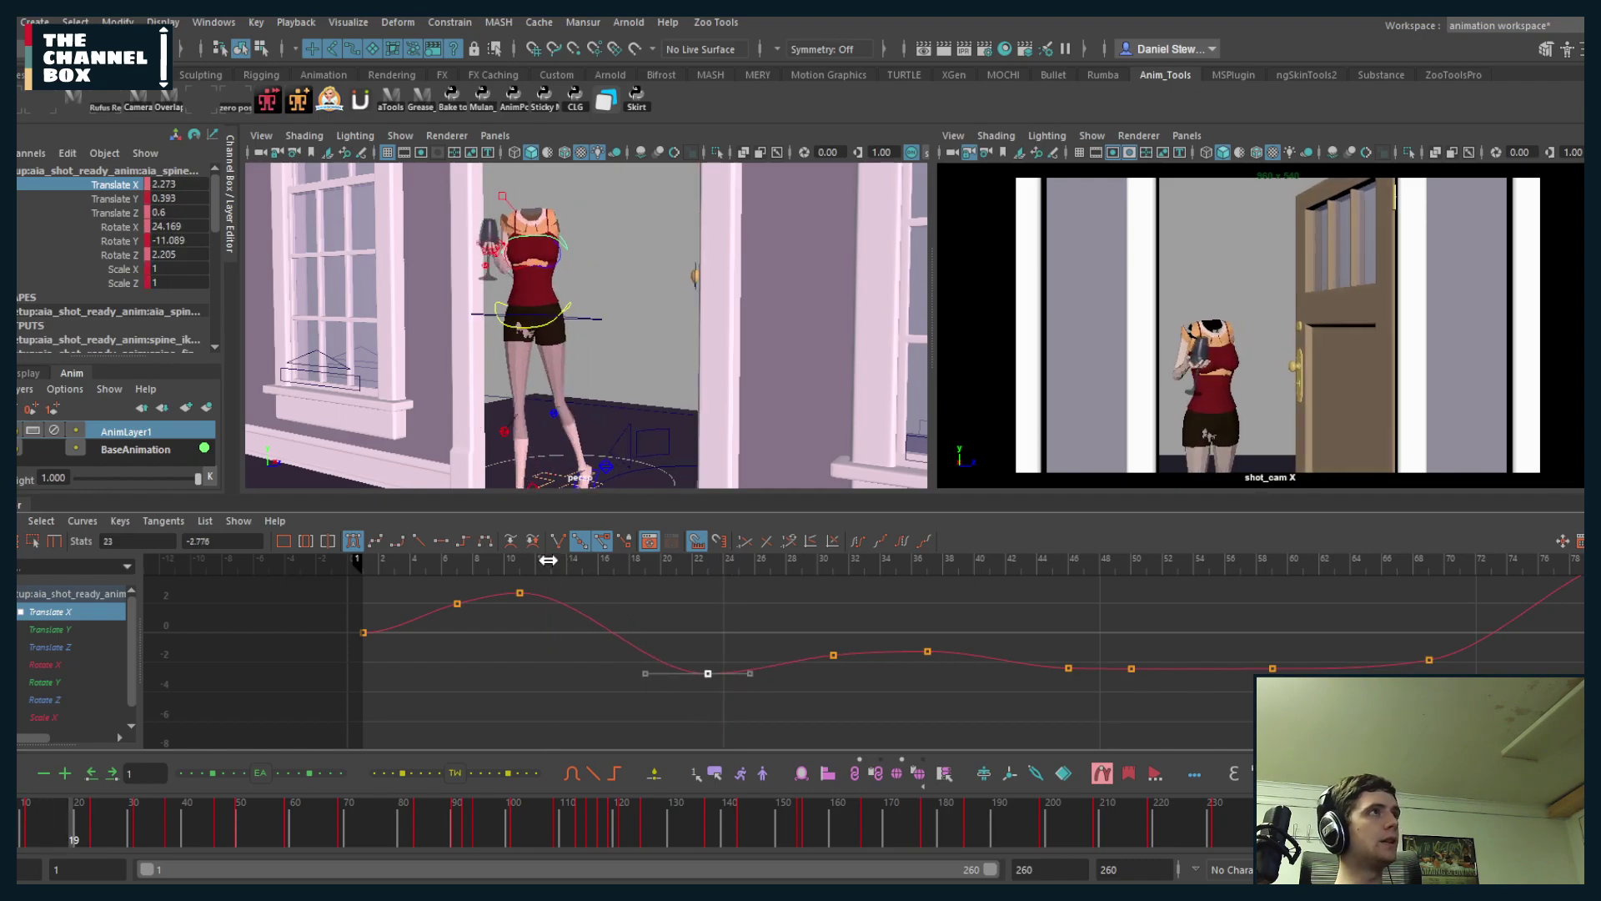
key(alt+v)
click(436, 564)
click(437, 563)
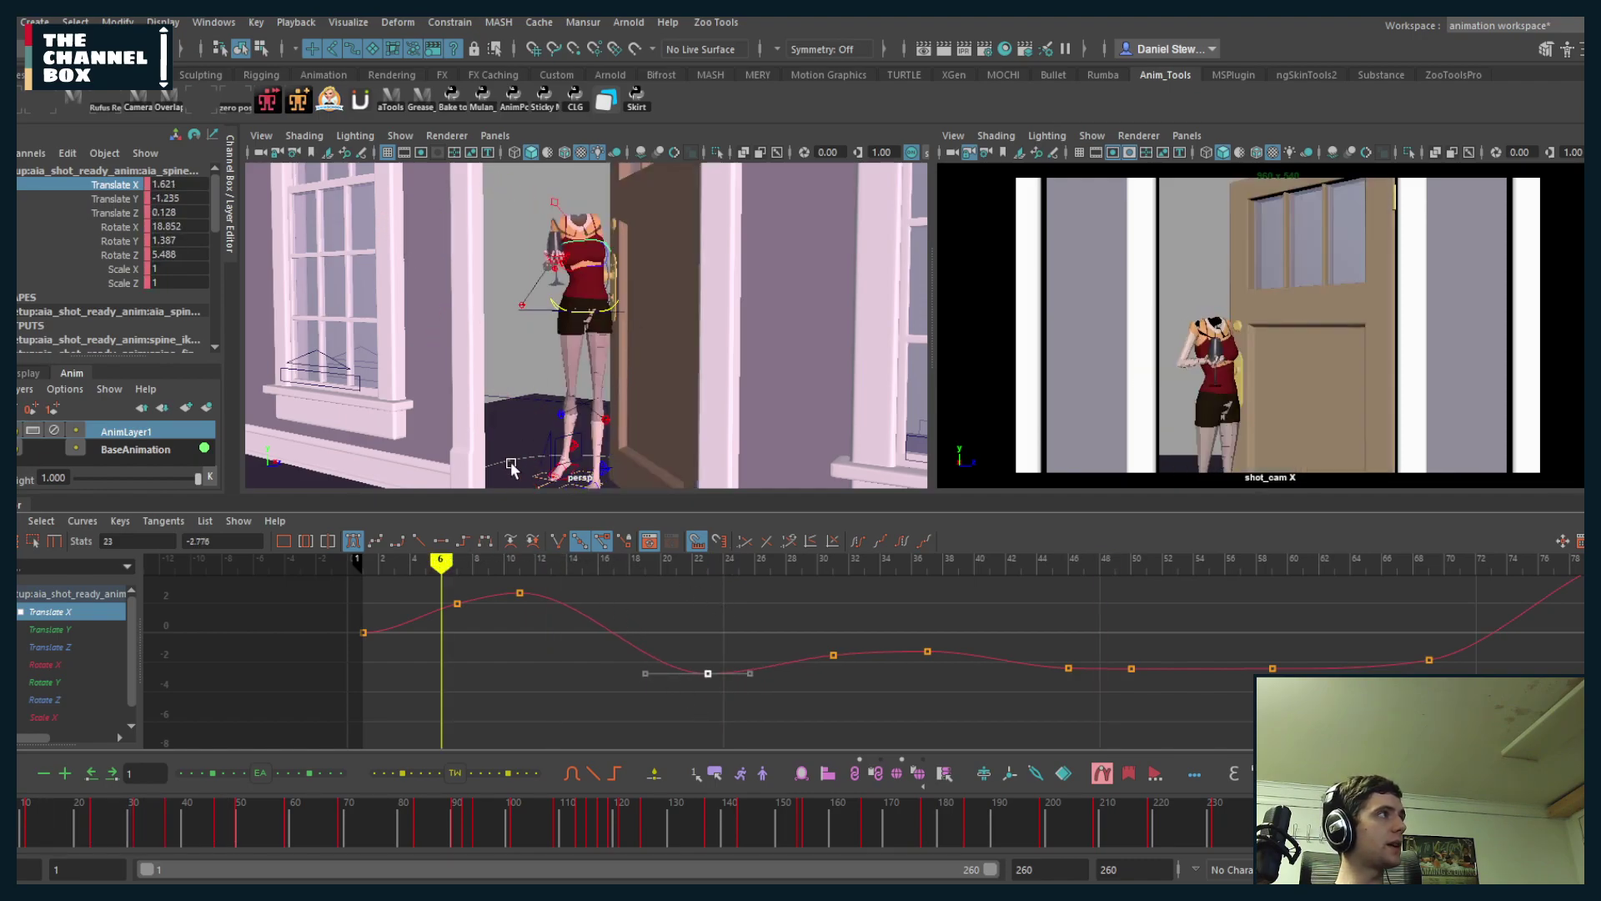
- Try the High Body Resolution on the character's root control, and settle on Low
click(511, 467)
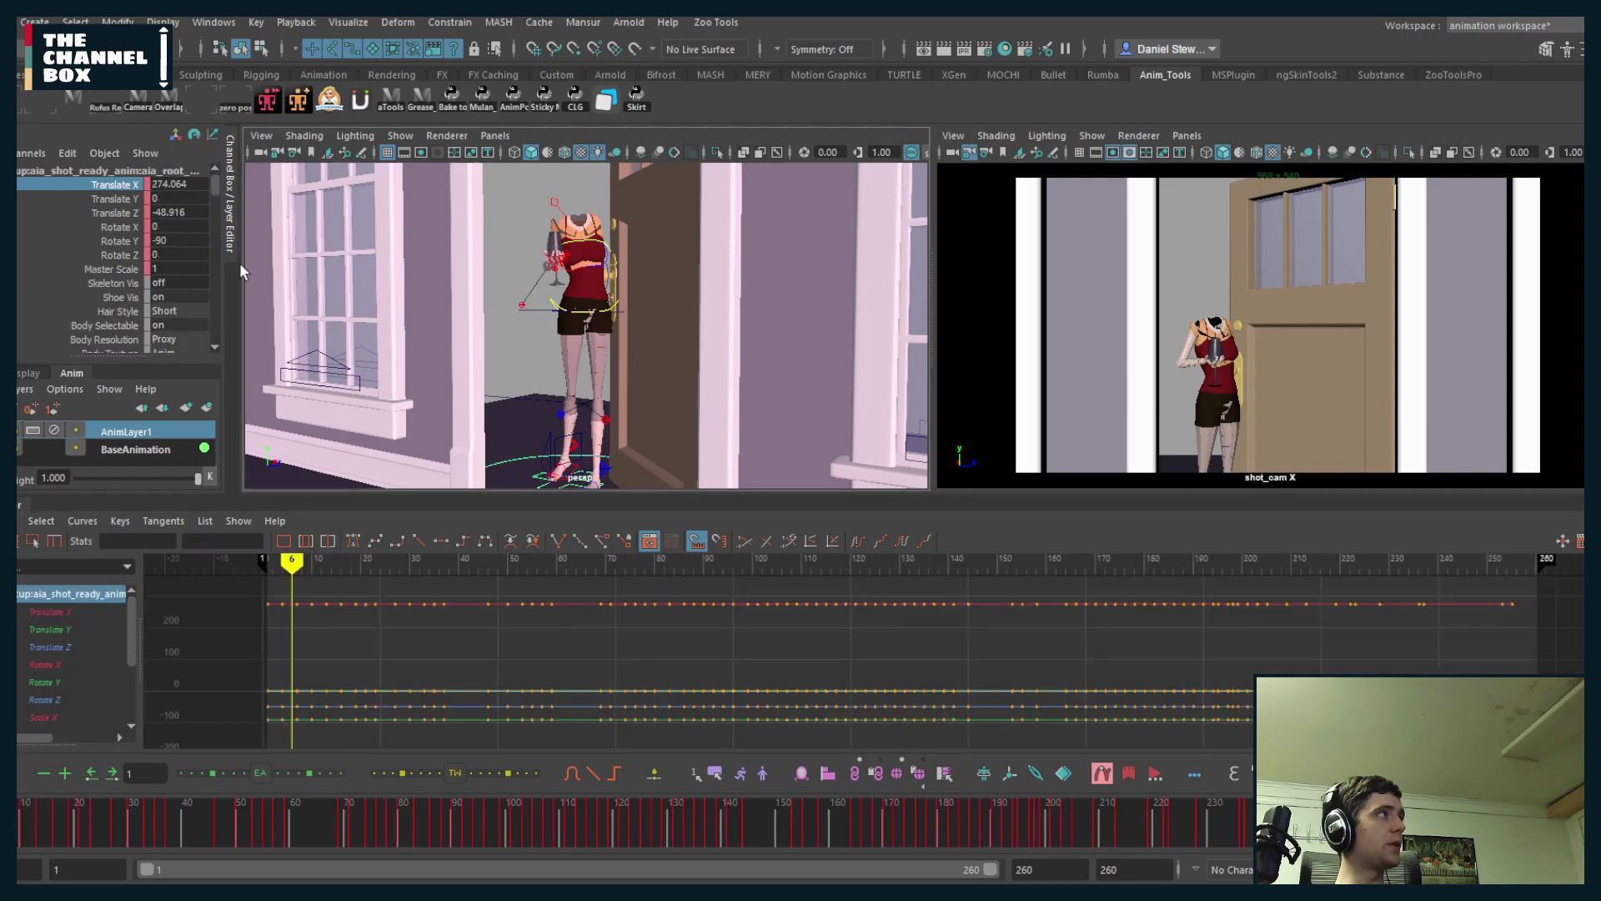
click(166, 340)
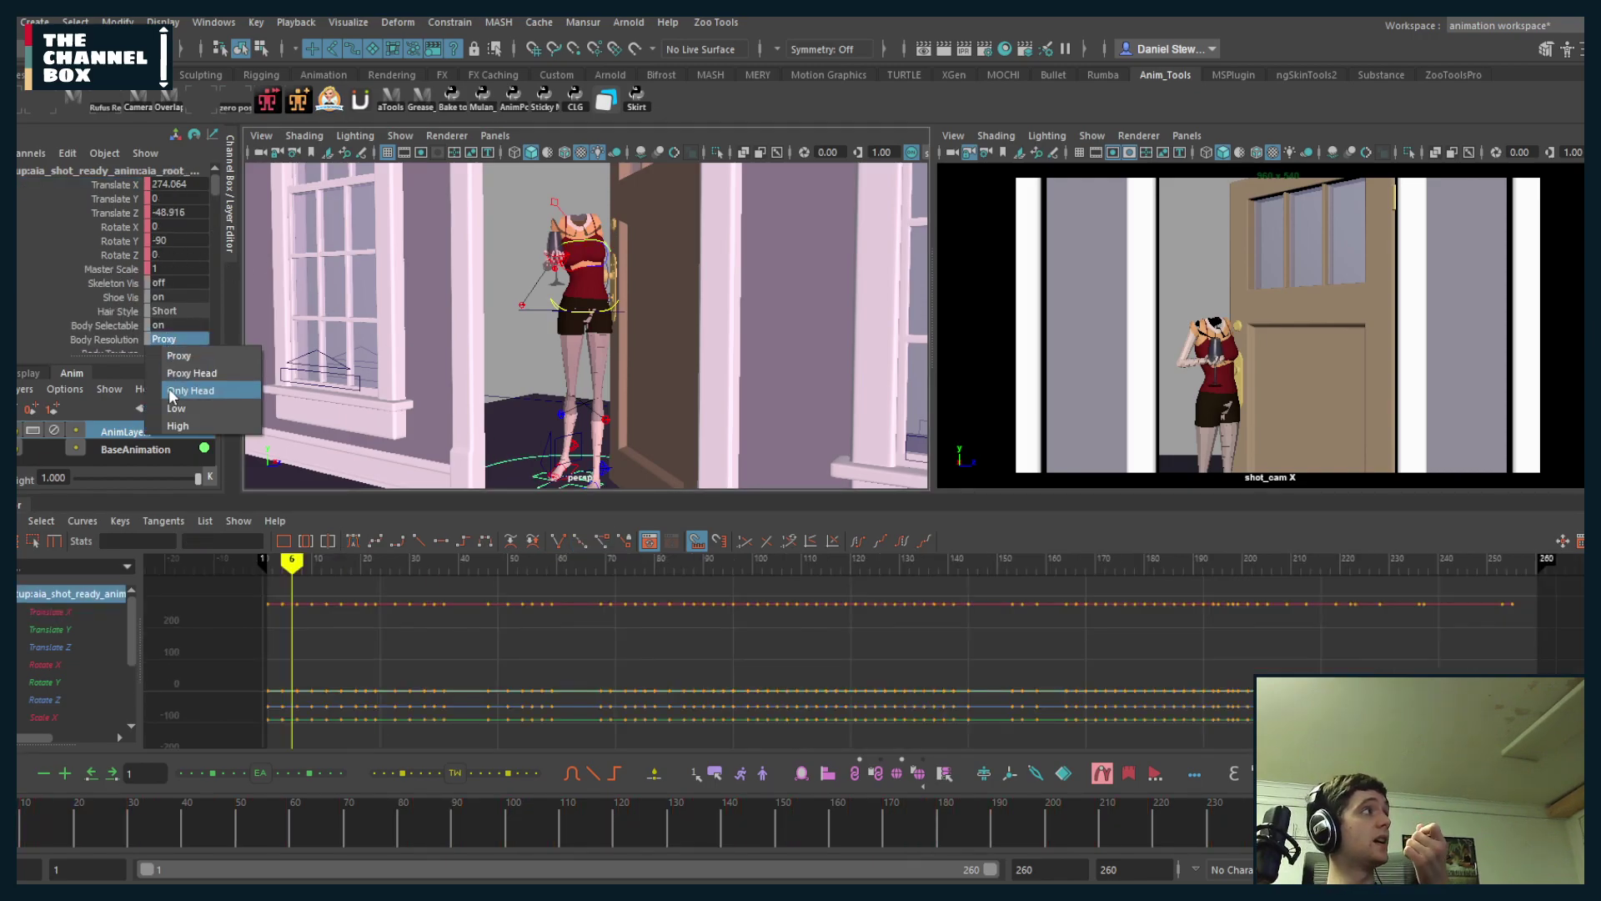
click(178, 426)
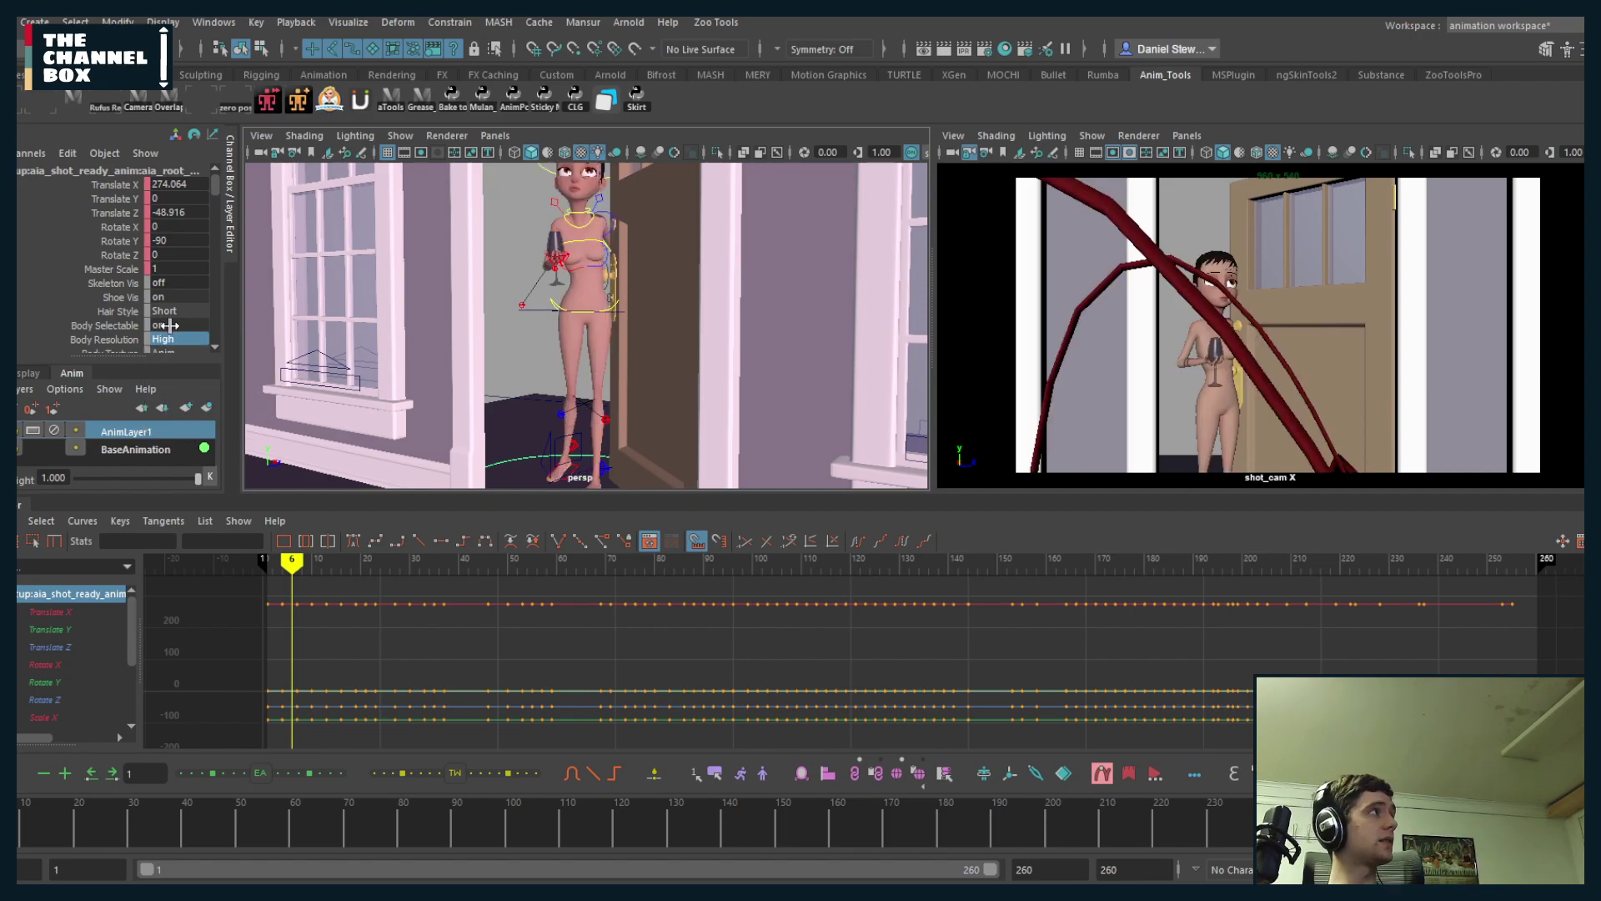
click(171, 339)
click(175, 409)
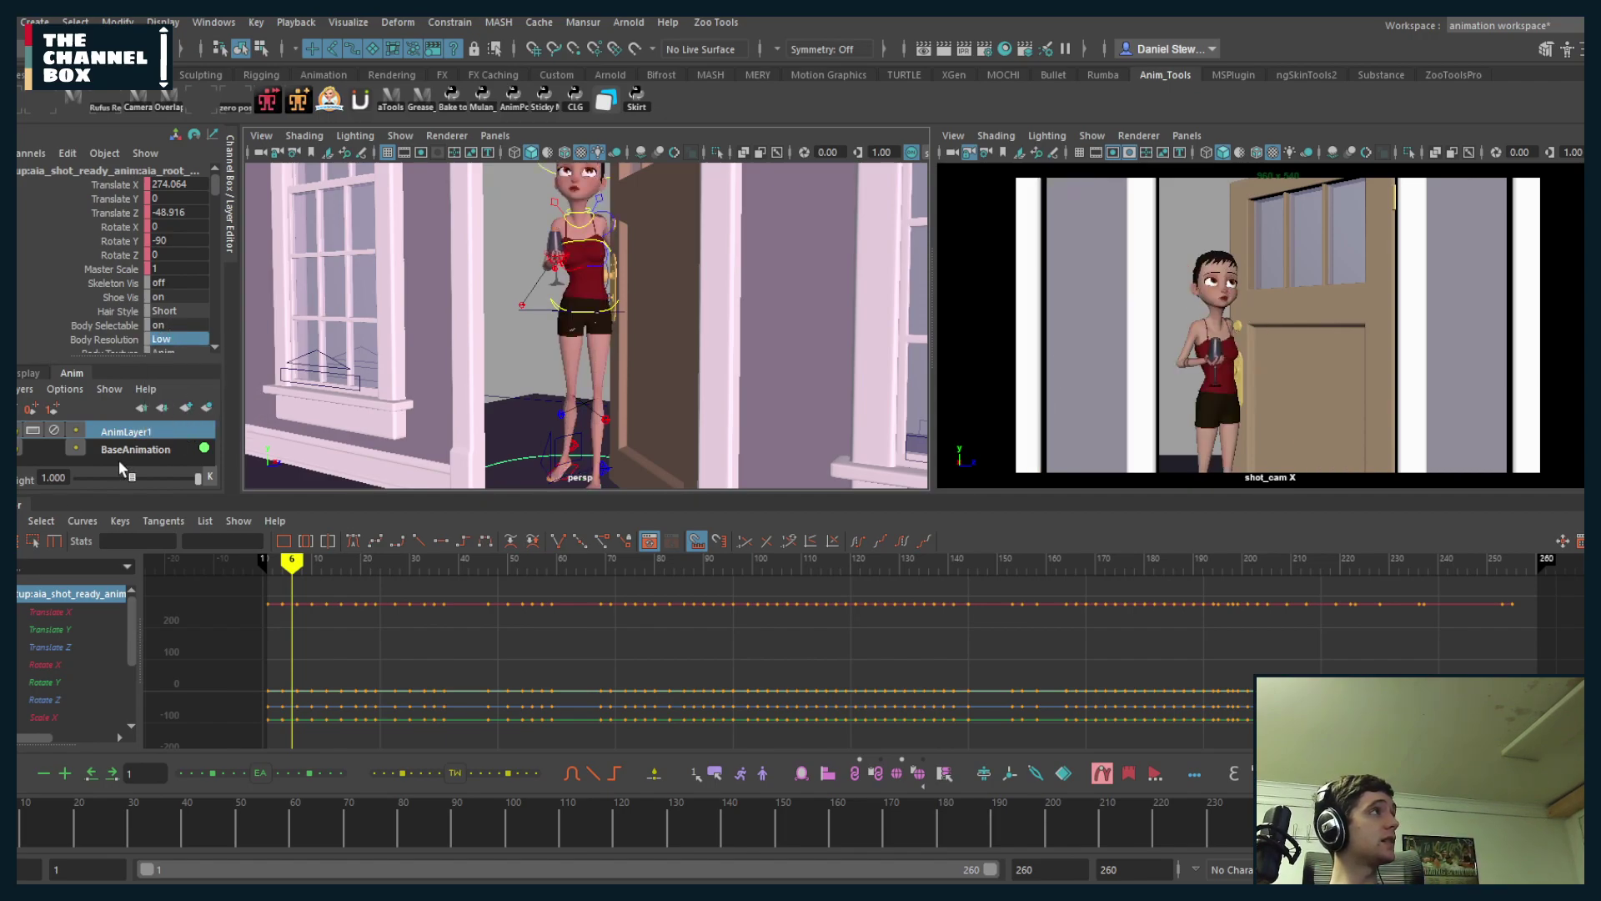
- Hide the Graph Editor and play the shot from the start to review the full character
drag(114, 493, 148, 739)
drag(106, 843, 10, 838)
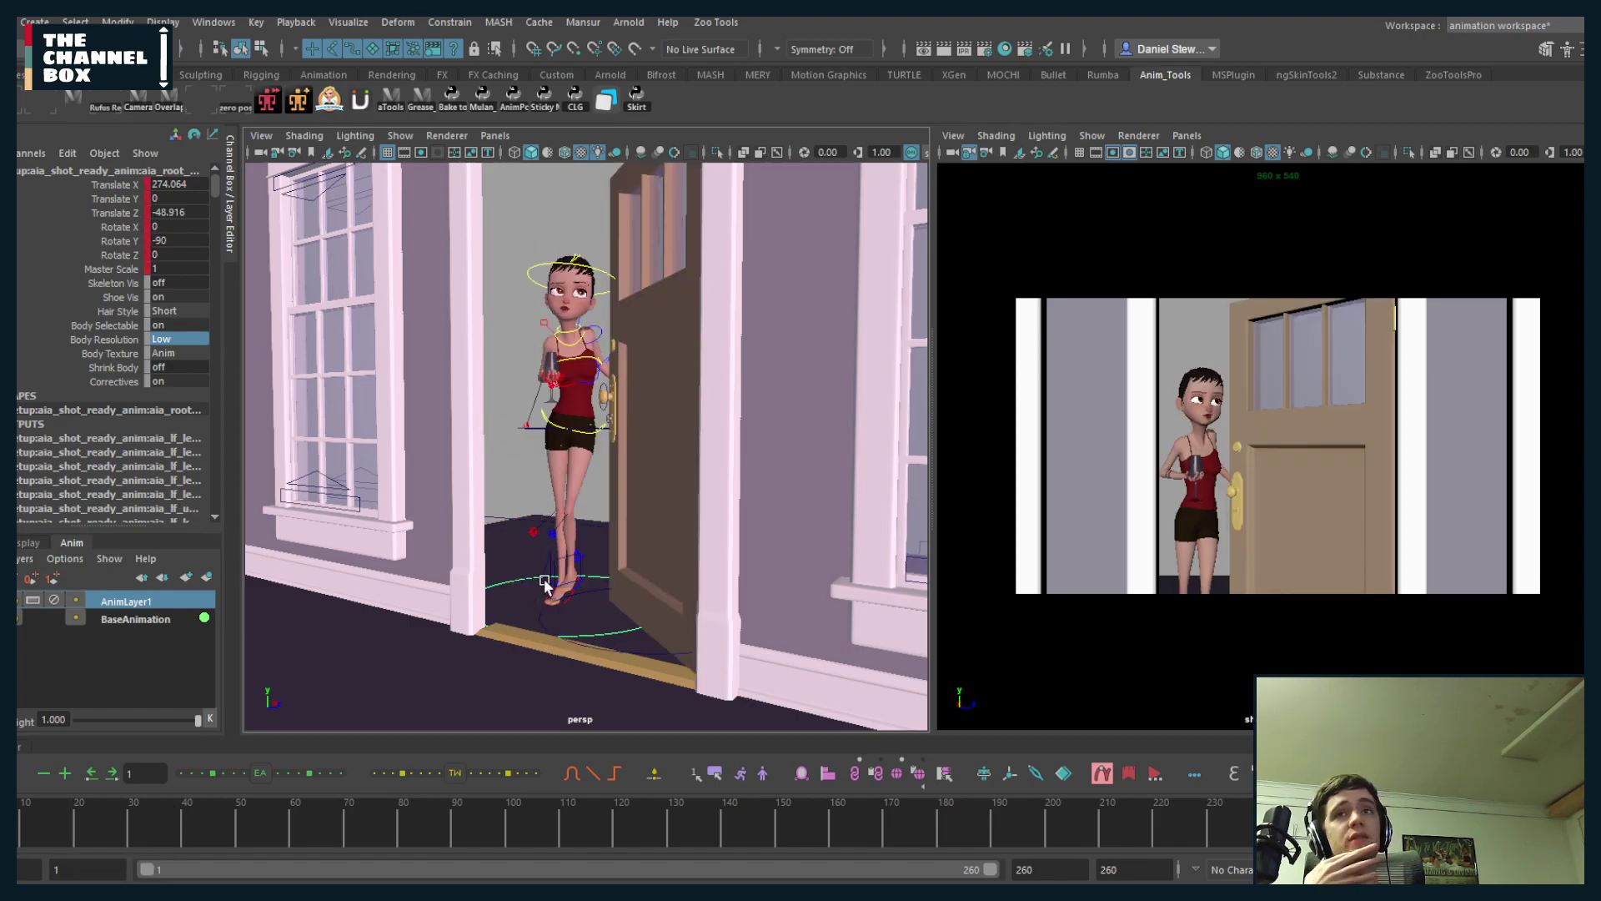
key(alt+v)
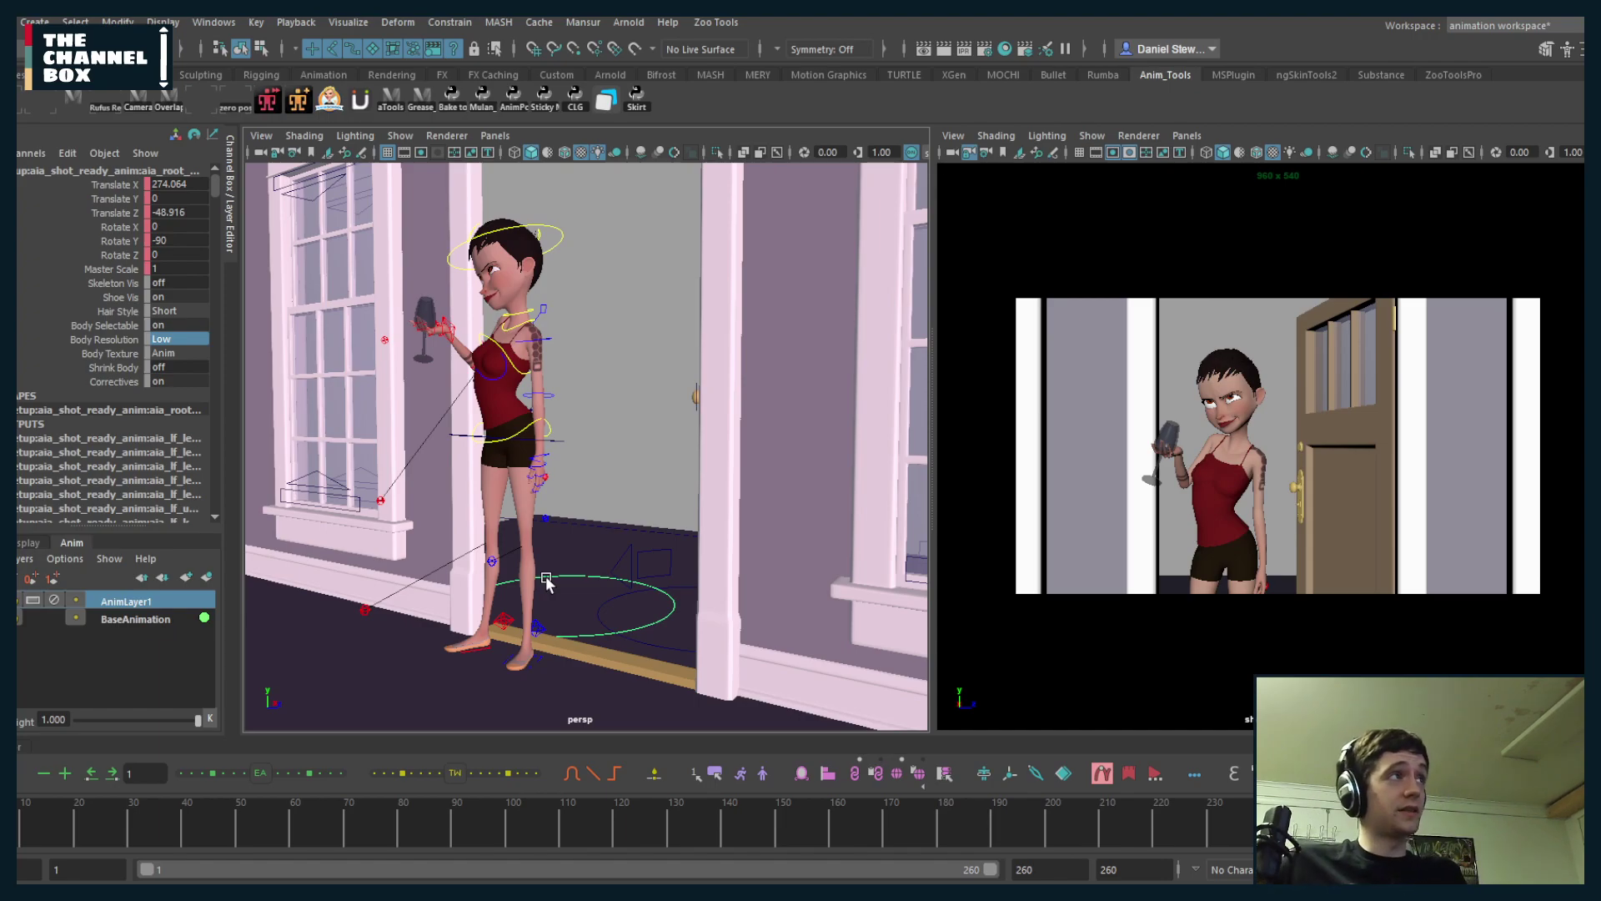
middle_click(1058, 339)
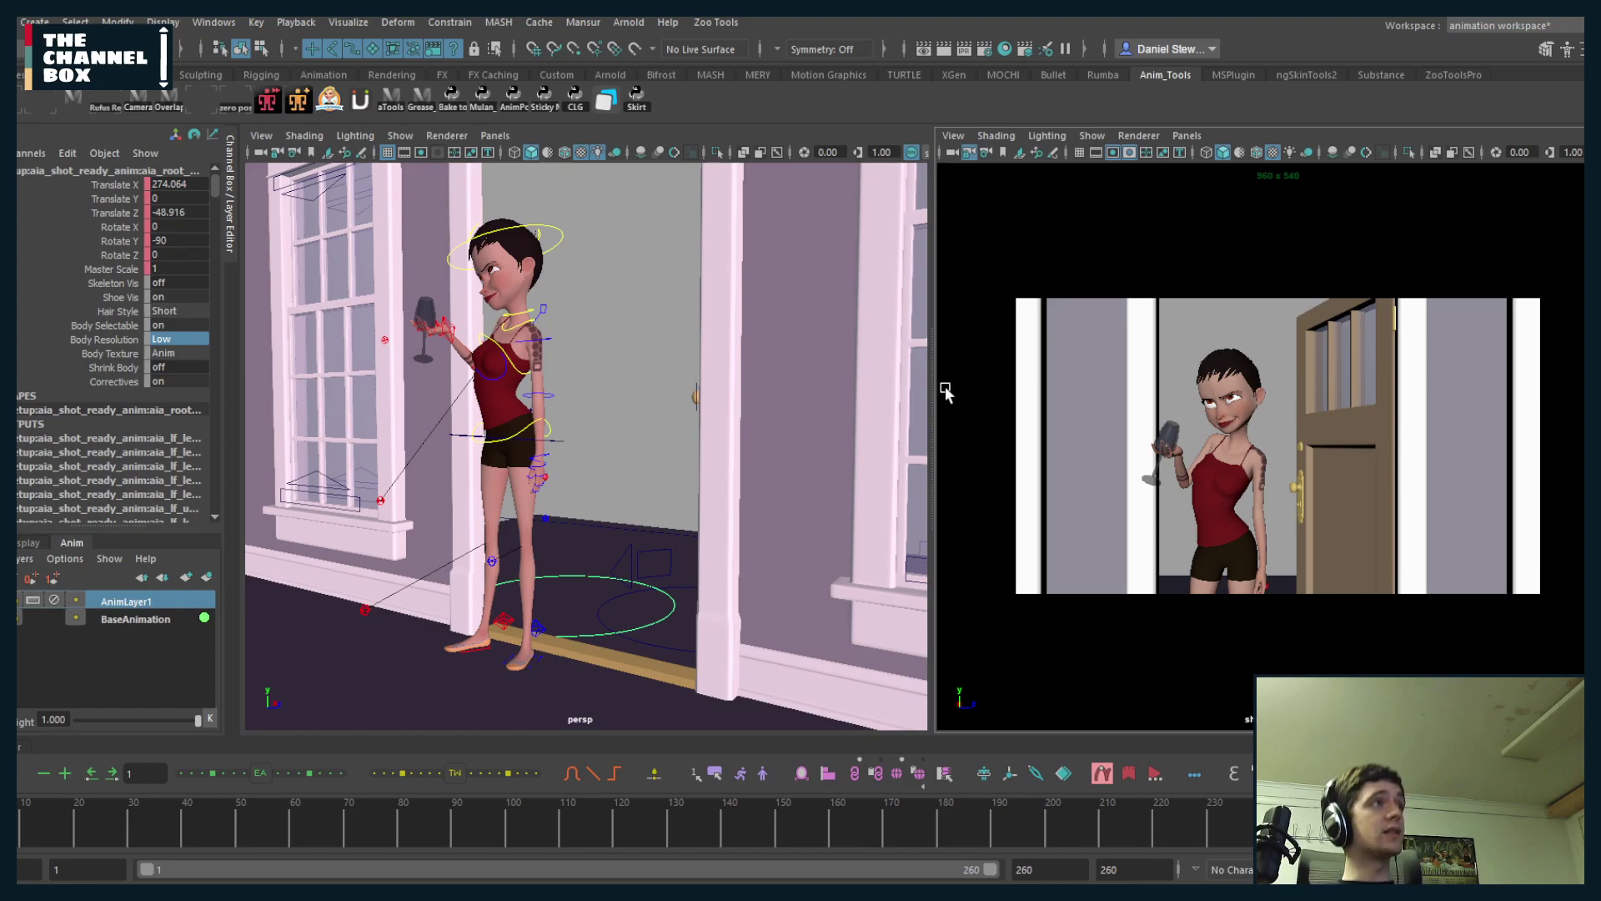
key(alt+v)
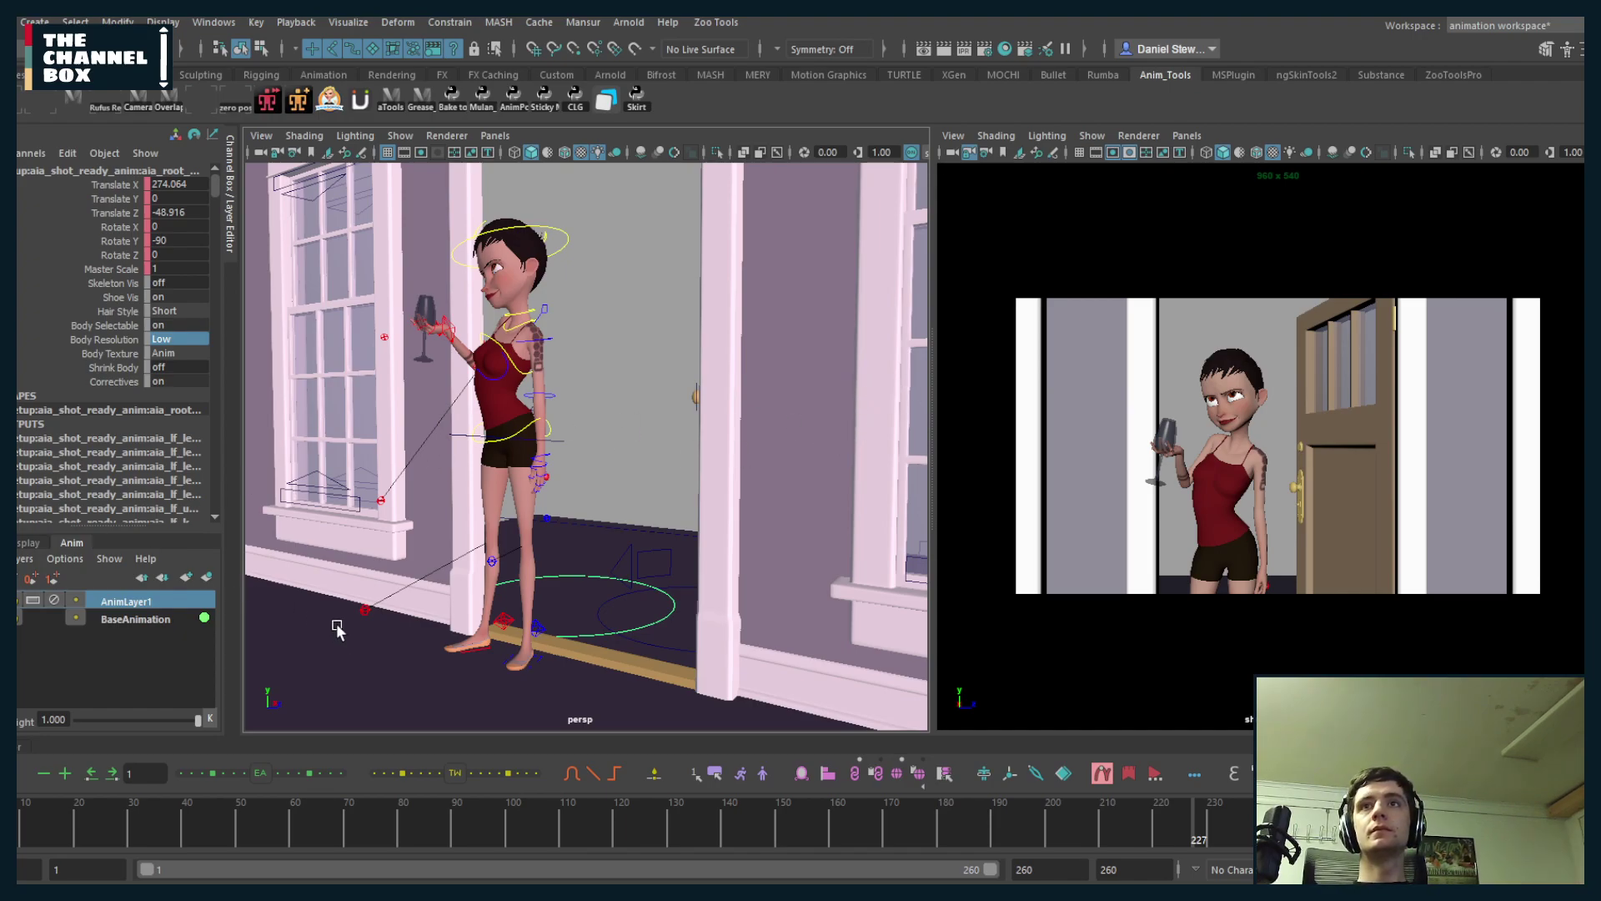
- Turn on Facial Ctrl Vis on the character's head control
alt+drag(486, 356, 554, 361)
alt+right_drag(553, 361, 622, 361)
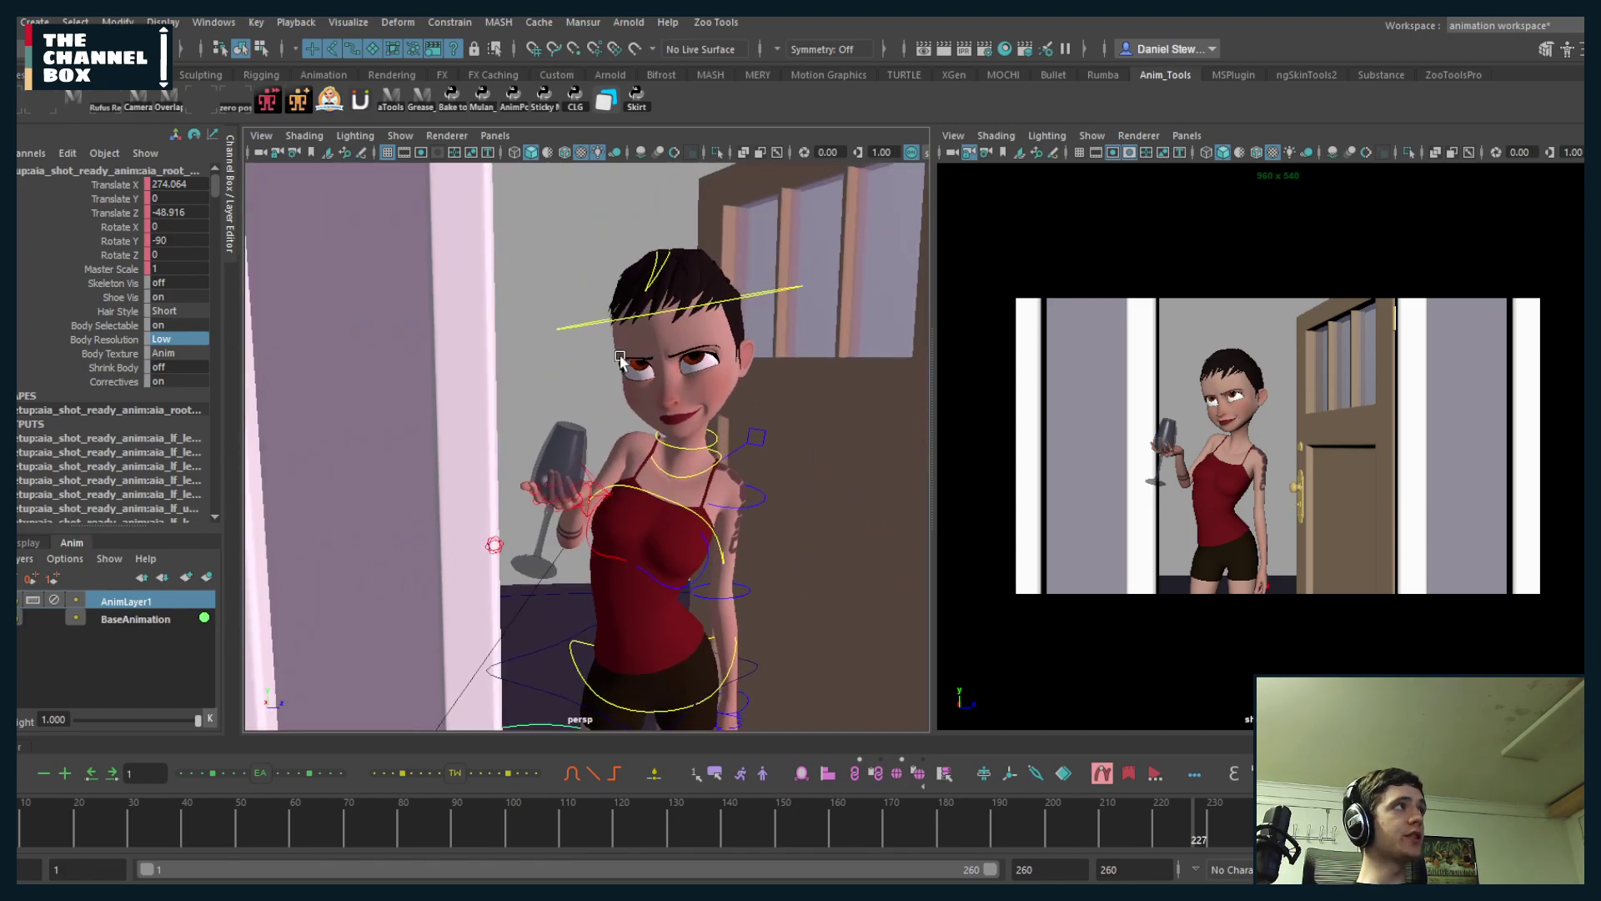
click(776, 294)
click(113, 324)
middle_drag(388, 320, 533, 323)
- Examine the left mouth corner control's Translate X and Translate Y curves in the Graph Editor while playing the shot
click(676, 441)
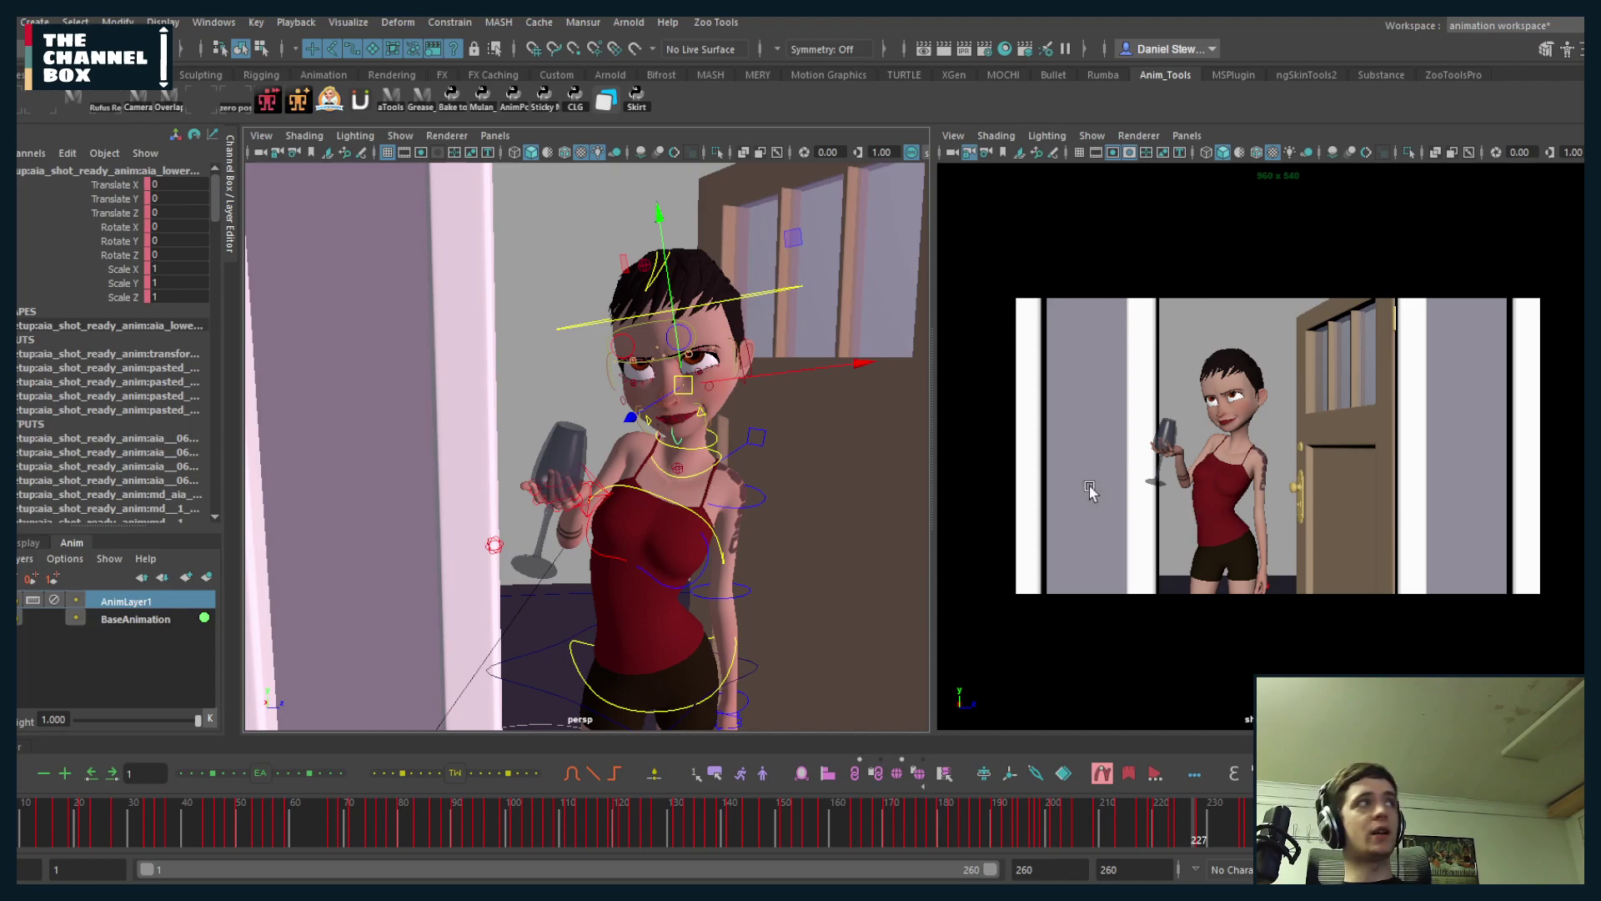
scroll(783, 451, up, 6)
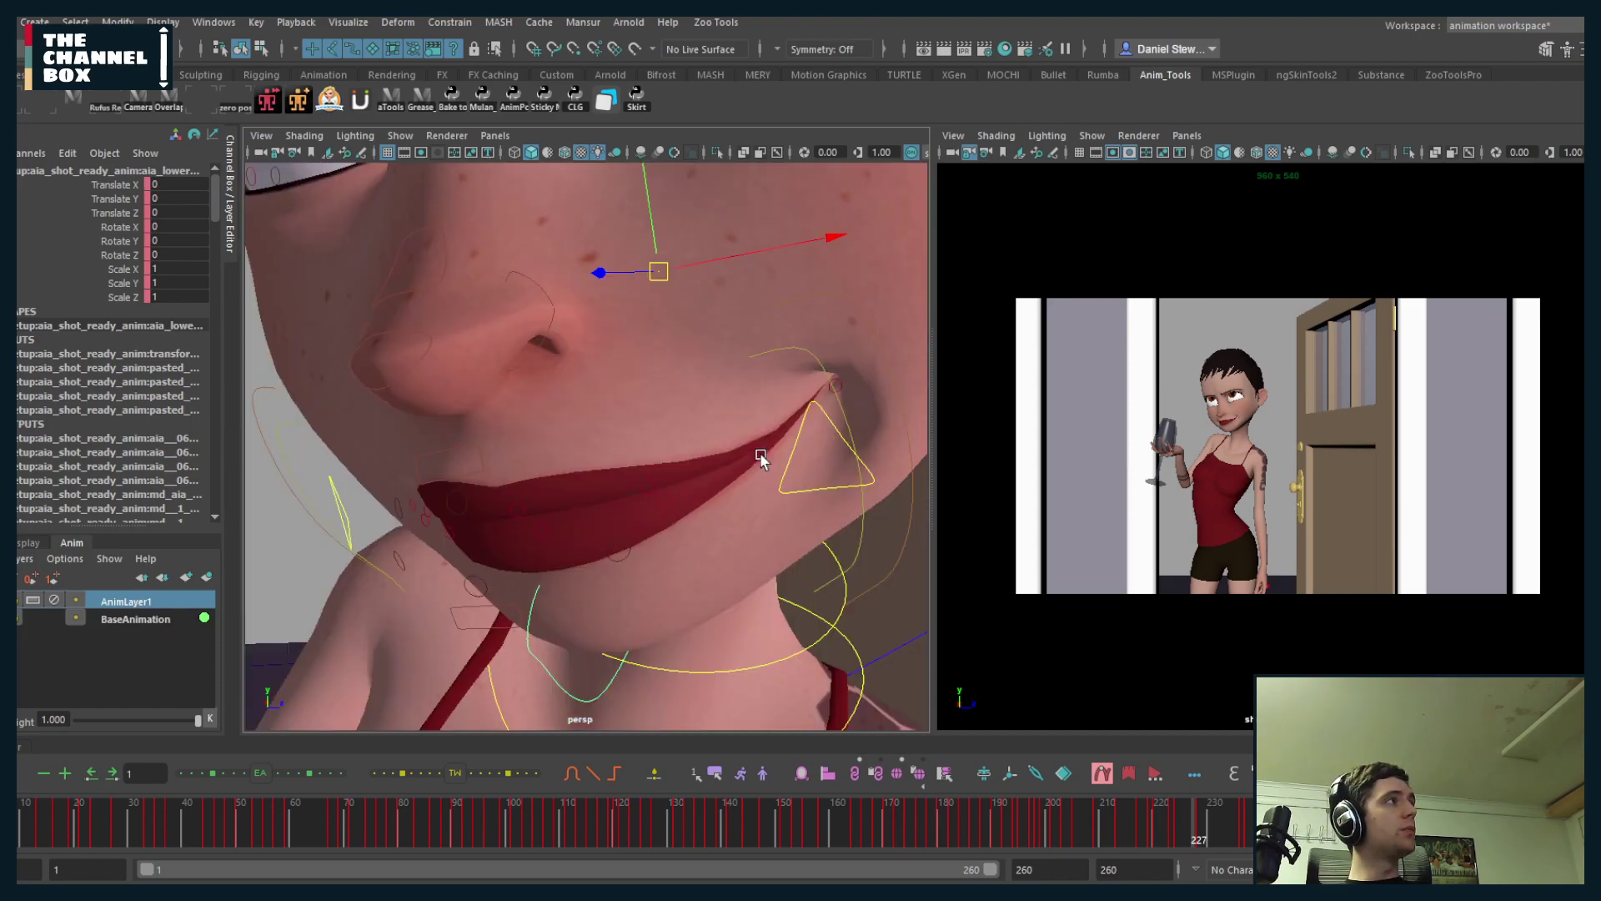
click(774, 453)
alt+drag(726, 529, 737, 487)
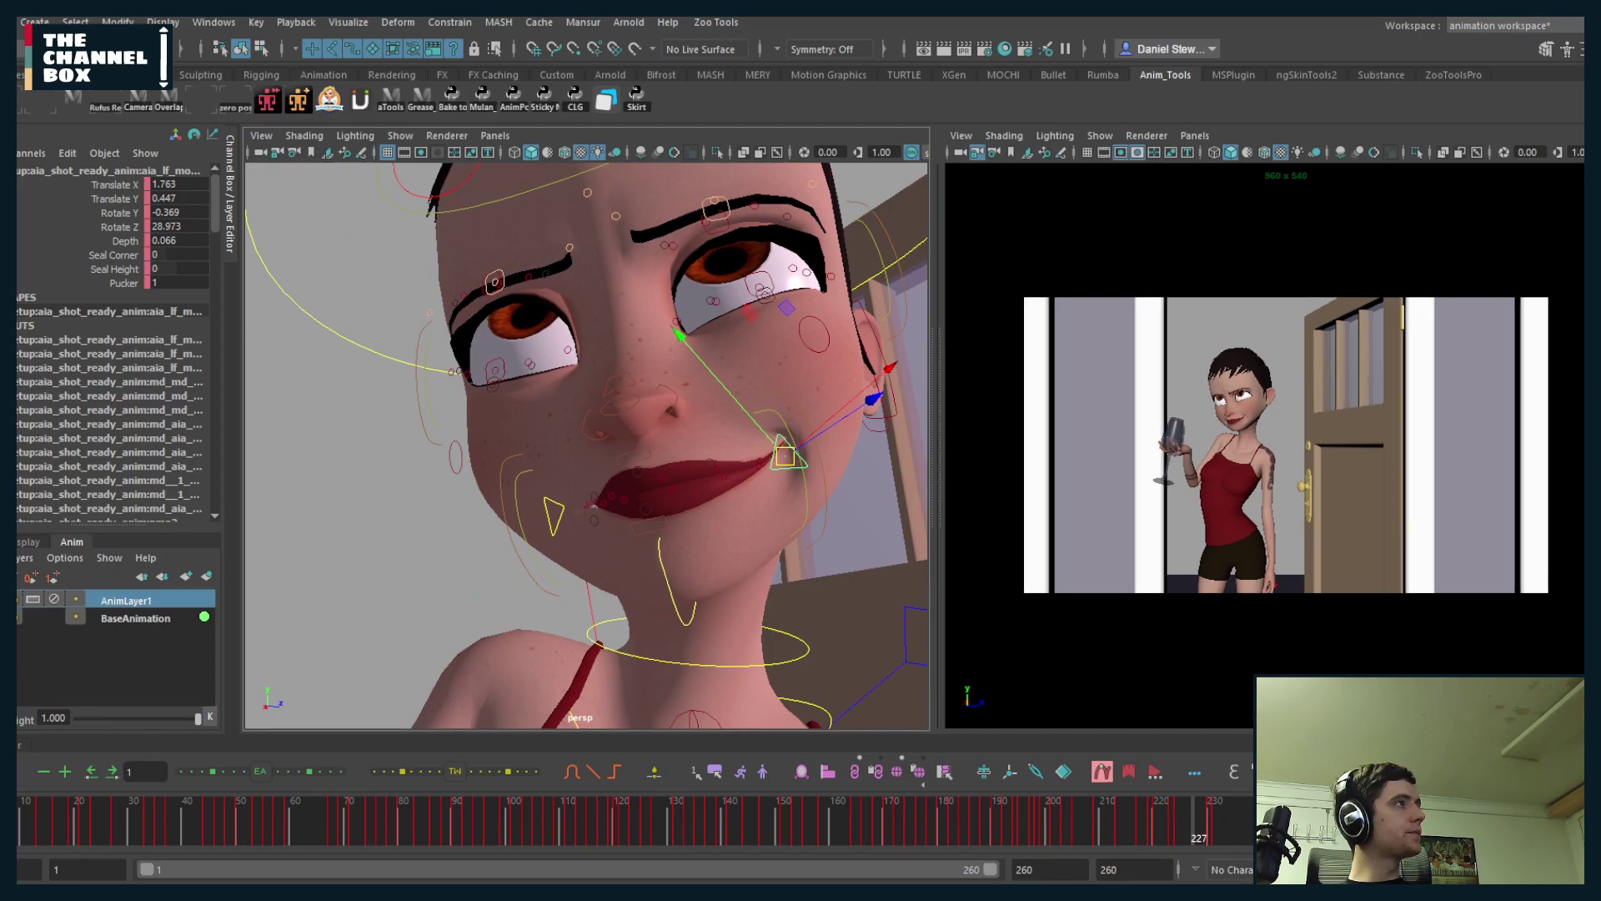
click(24, 743)
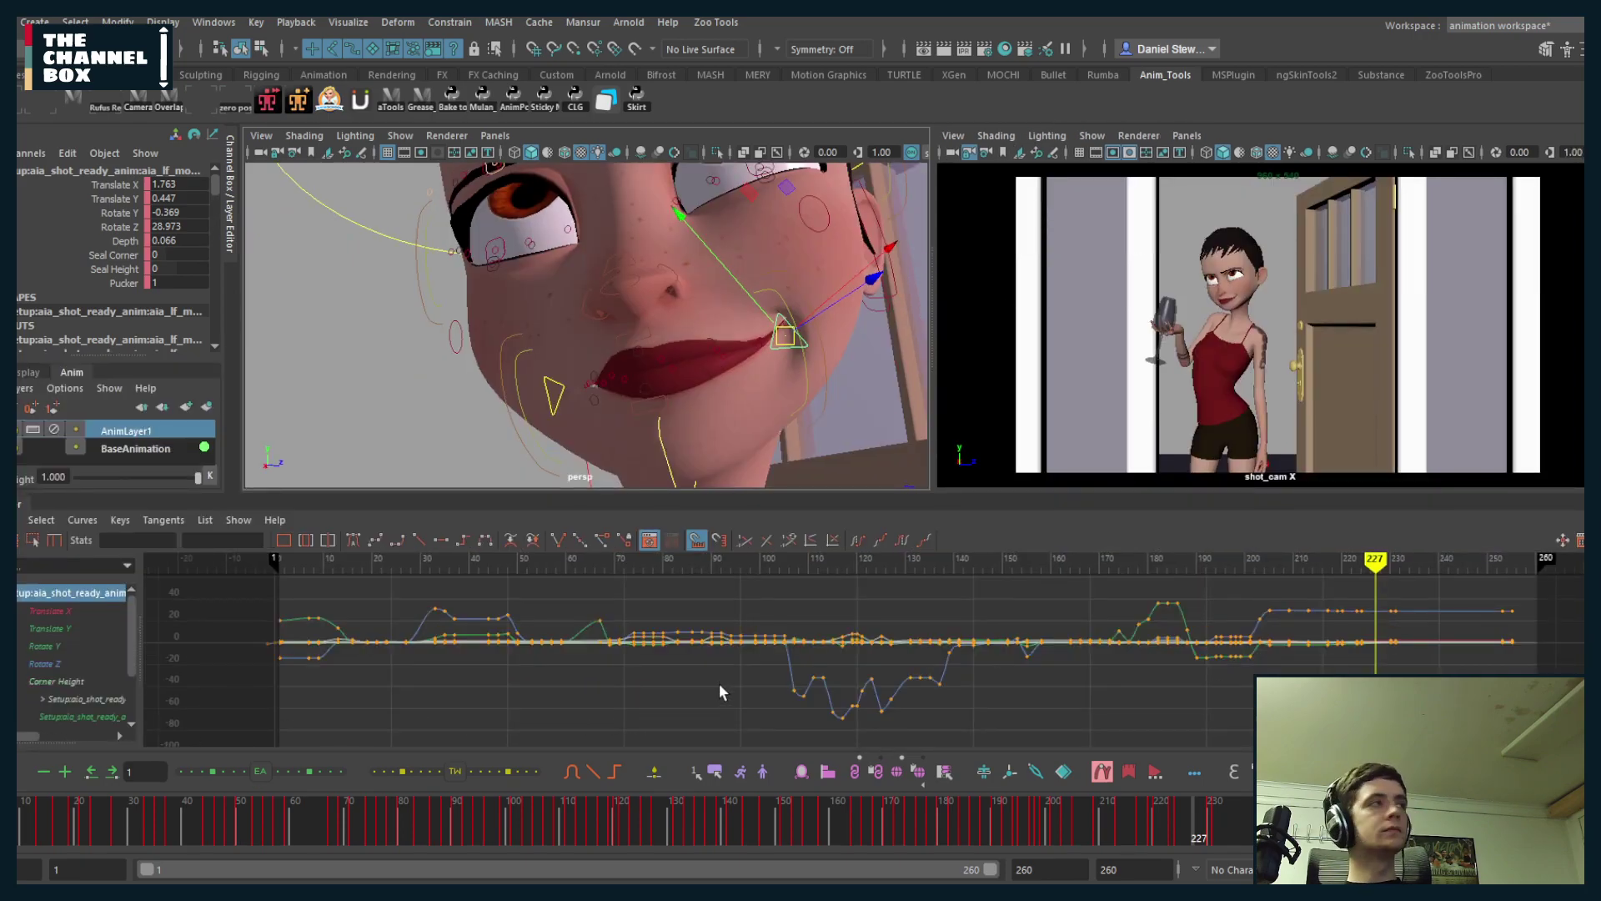
key(alt+v)
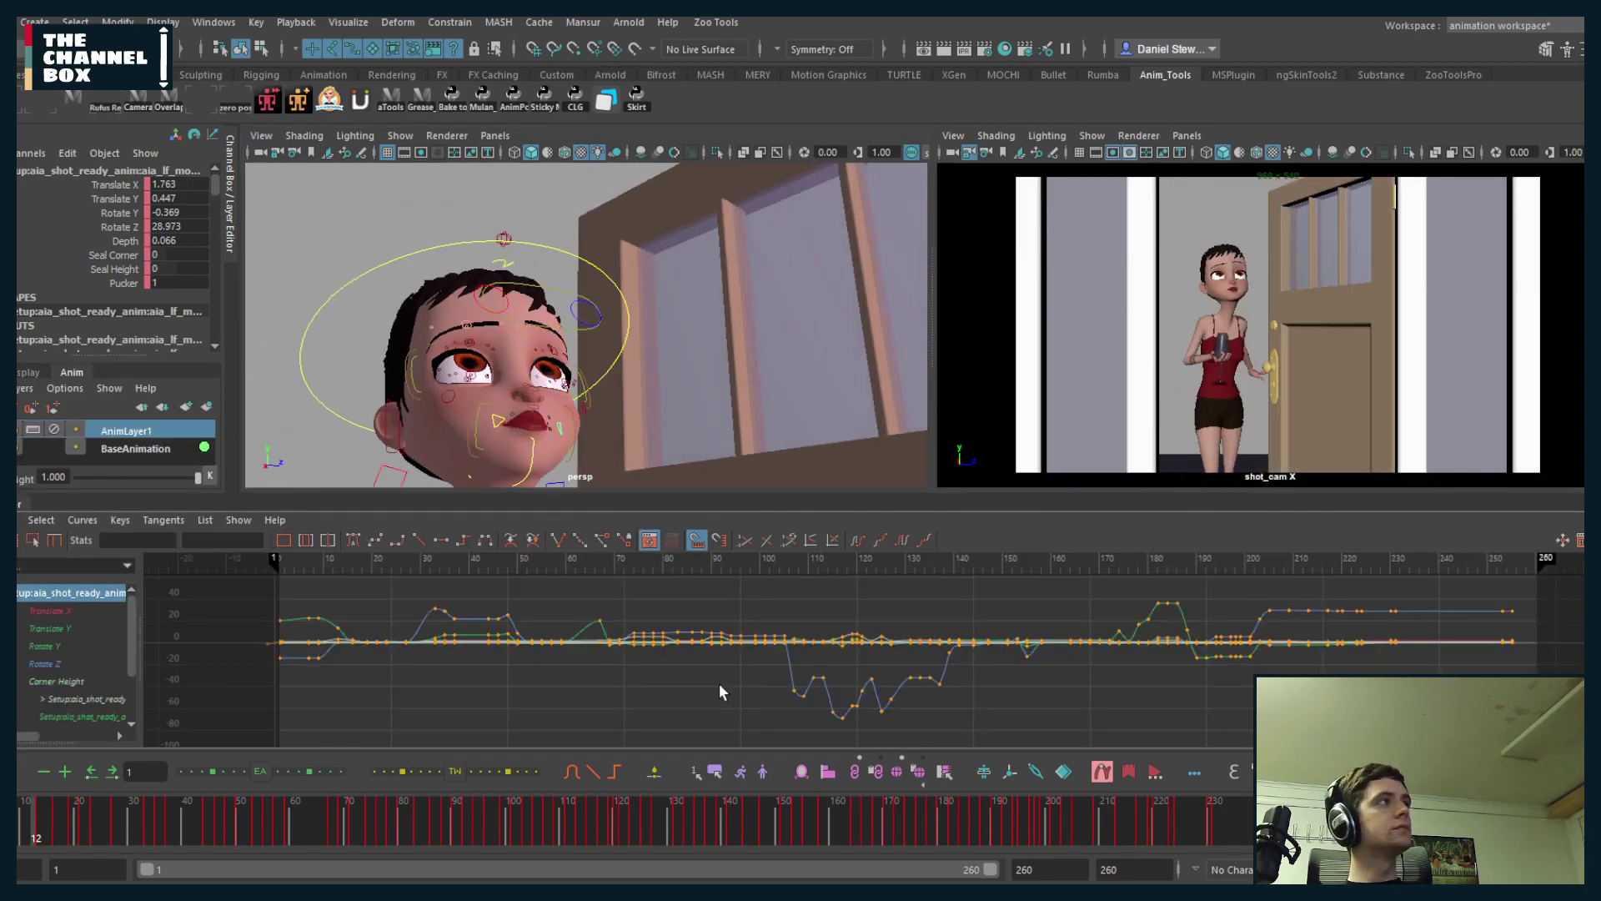
key(alt+v)
drag(61, 631, 58, 613)
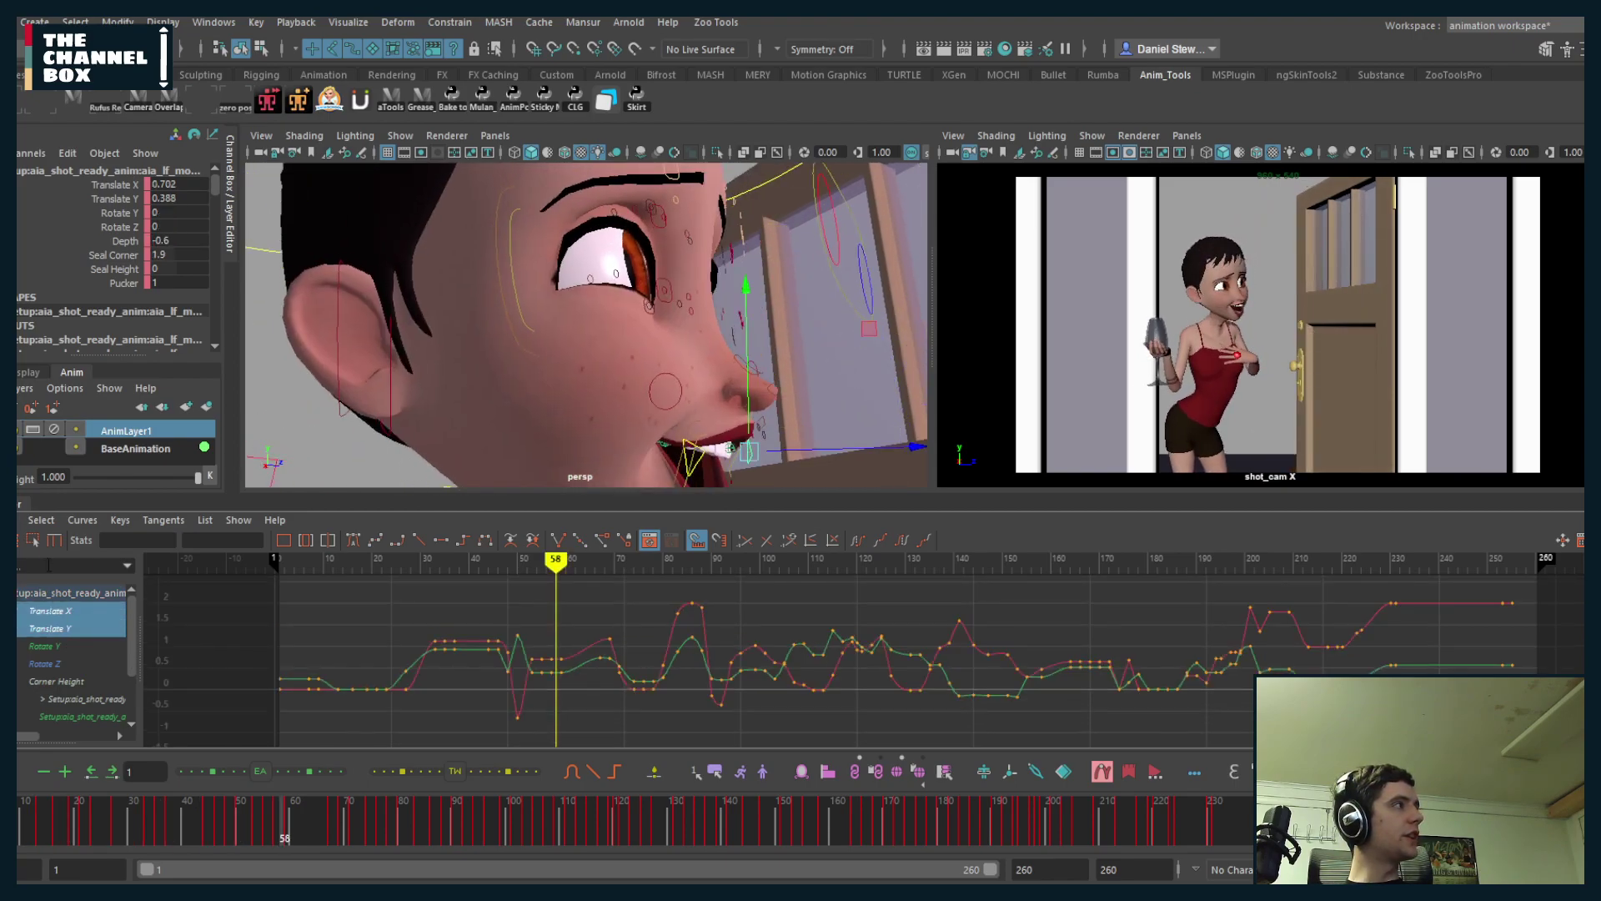
- Hide the Graph Editor and create a new perspective camera in the shot camera's viewport
double_click(19, 504)
alt+right_drag(718, 467, 647, 434)
alt+drag(647, 434, 680, 452)
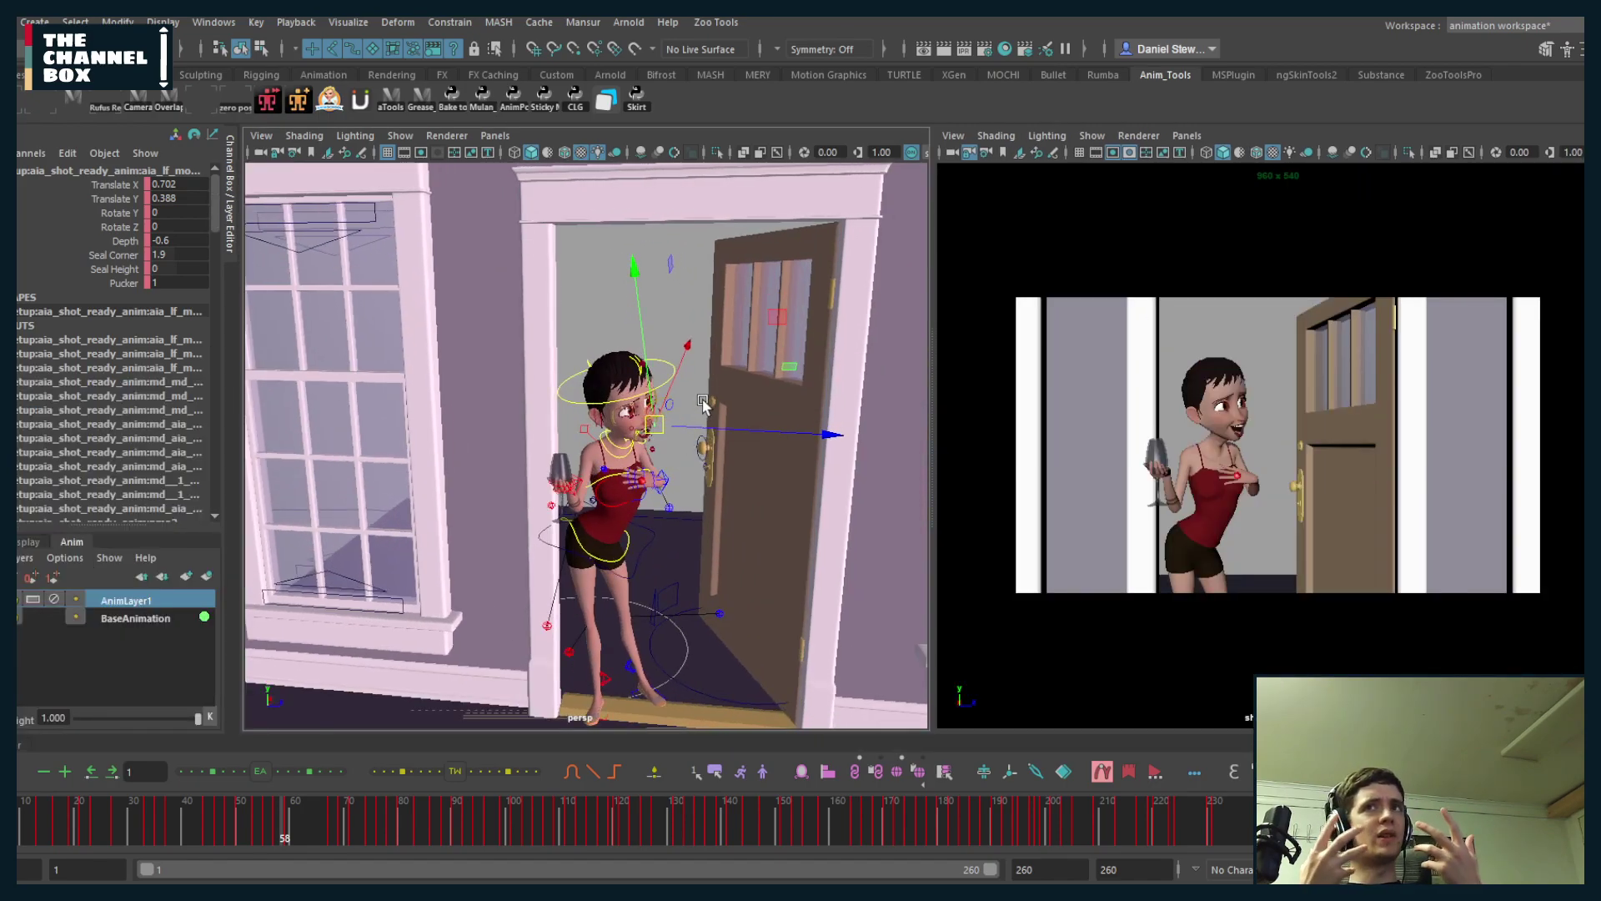
drag(40, 825, 20, 814)
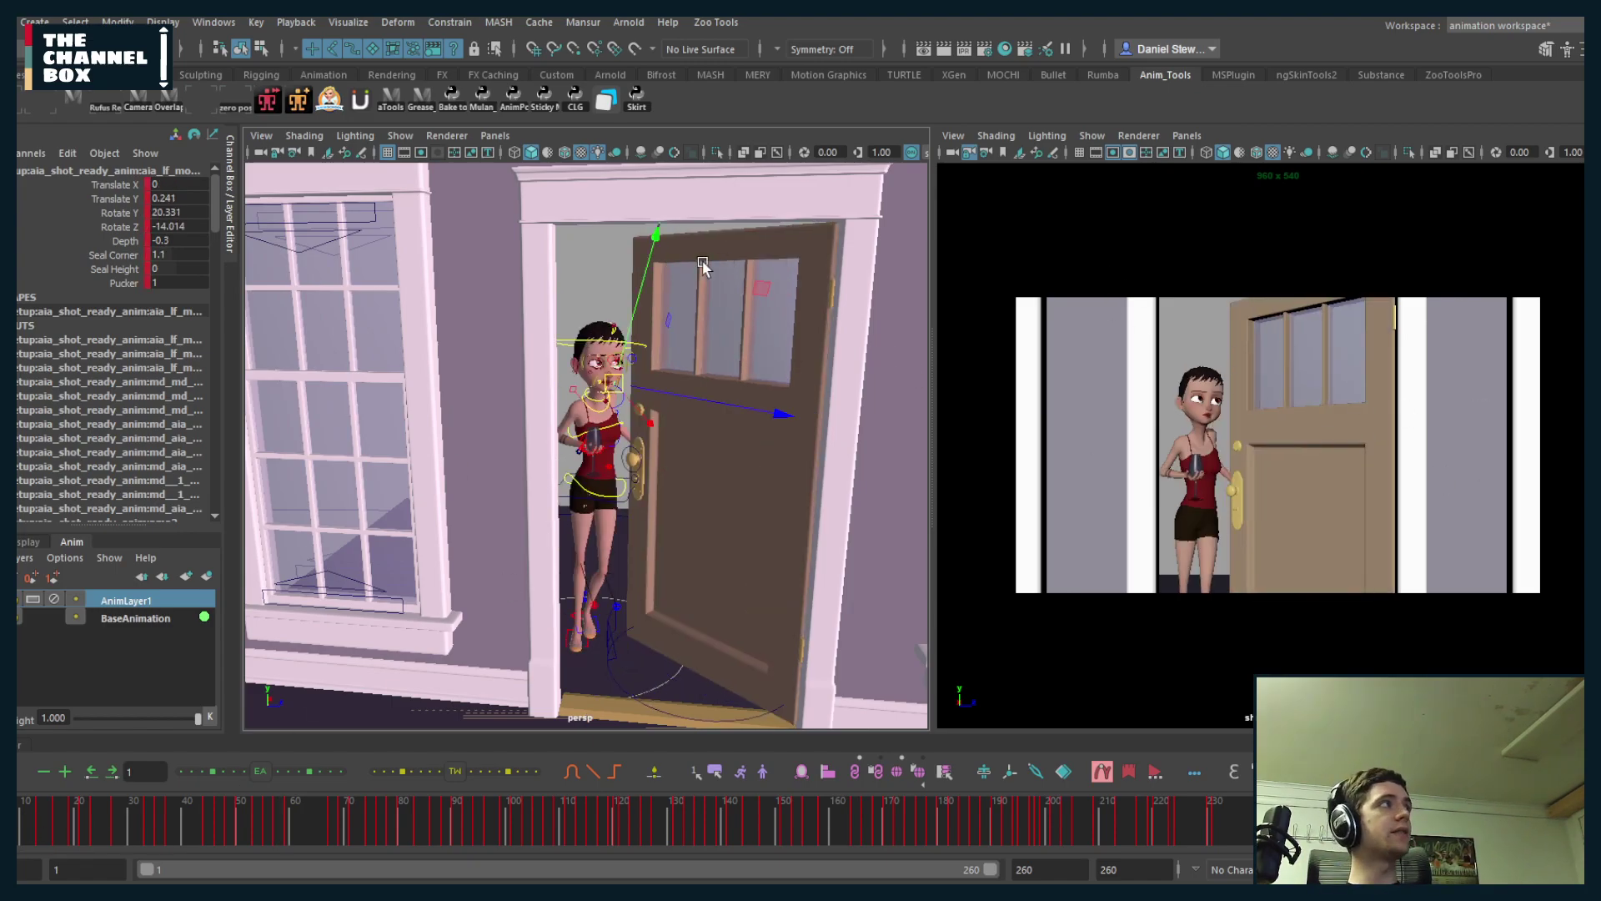
click(35, 23)
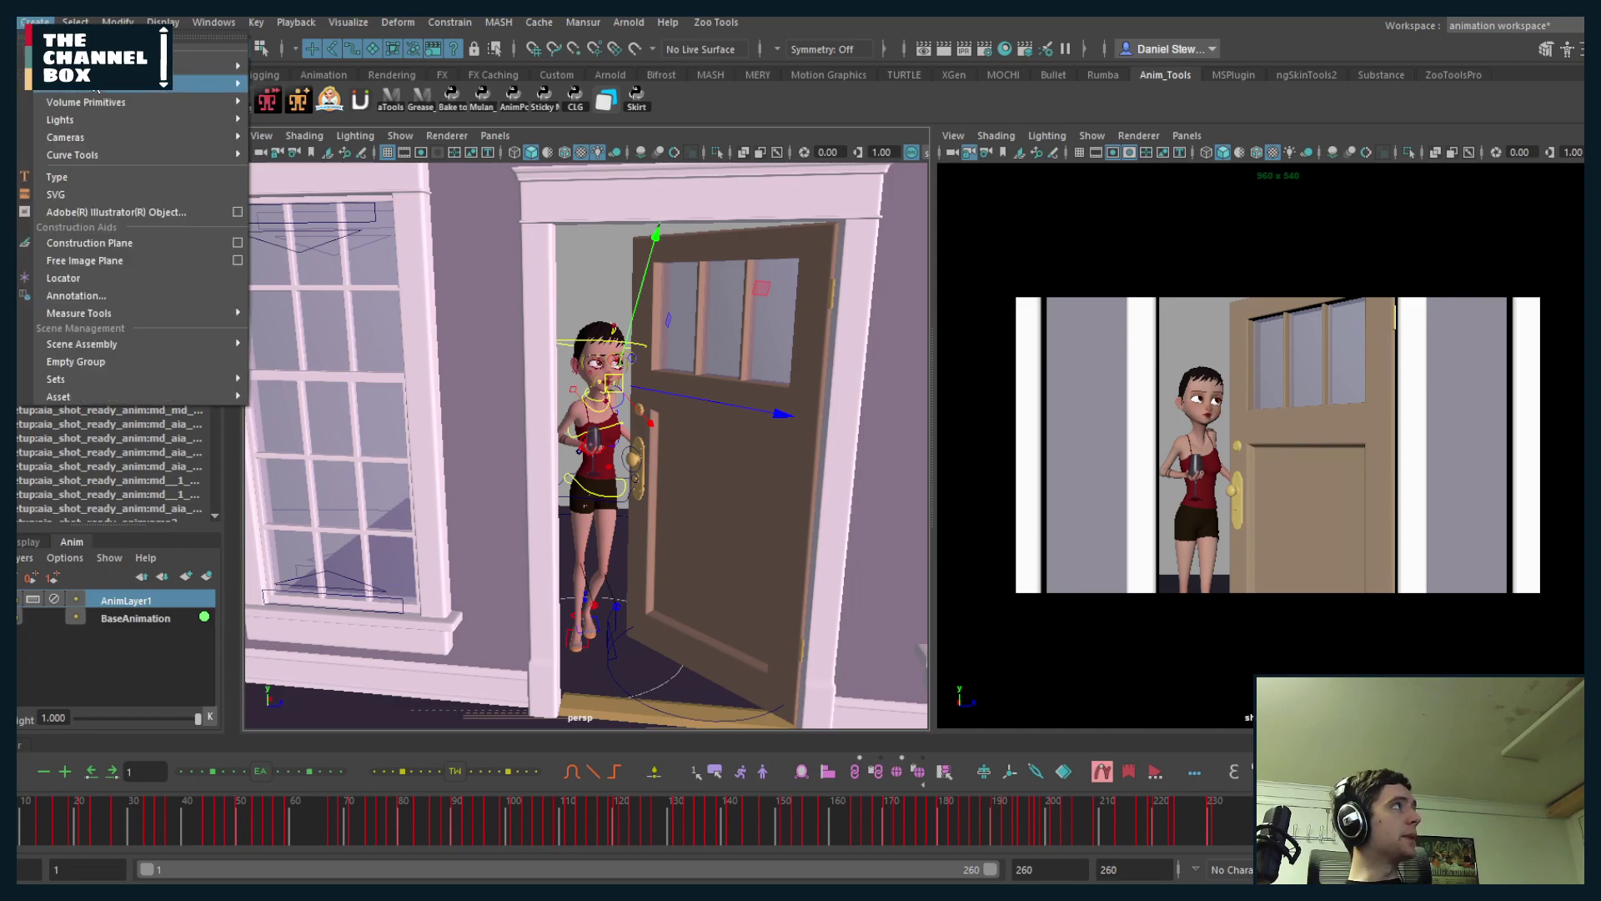
click(35, 24)
click(952, 136)
mouse_move(1259, 153)
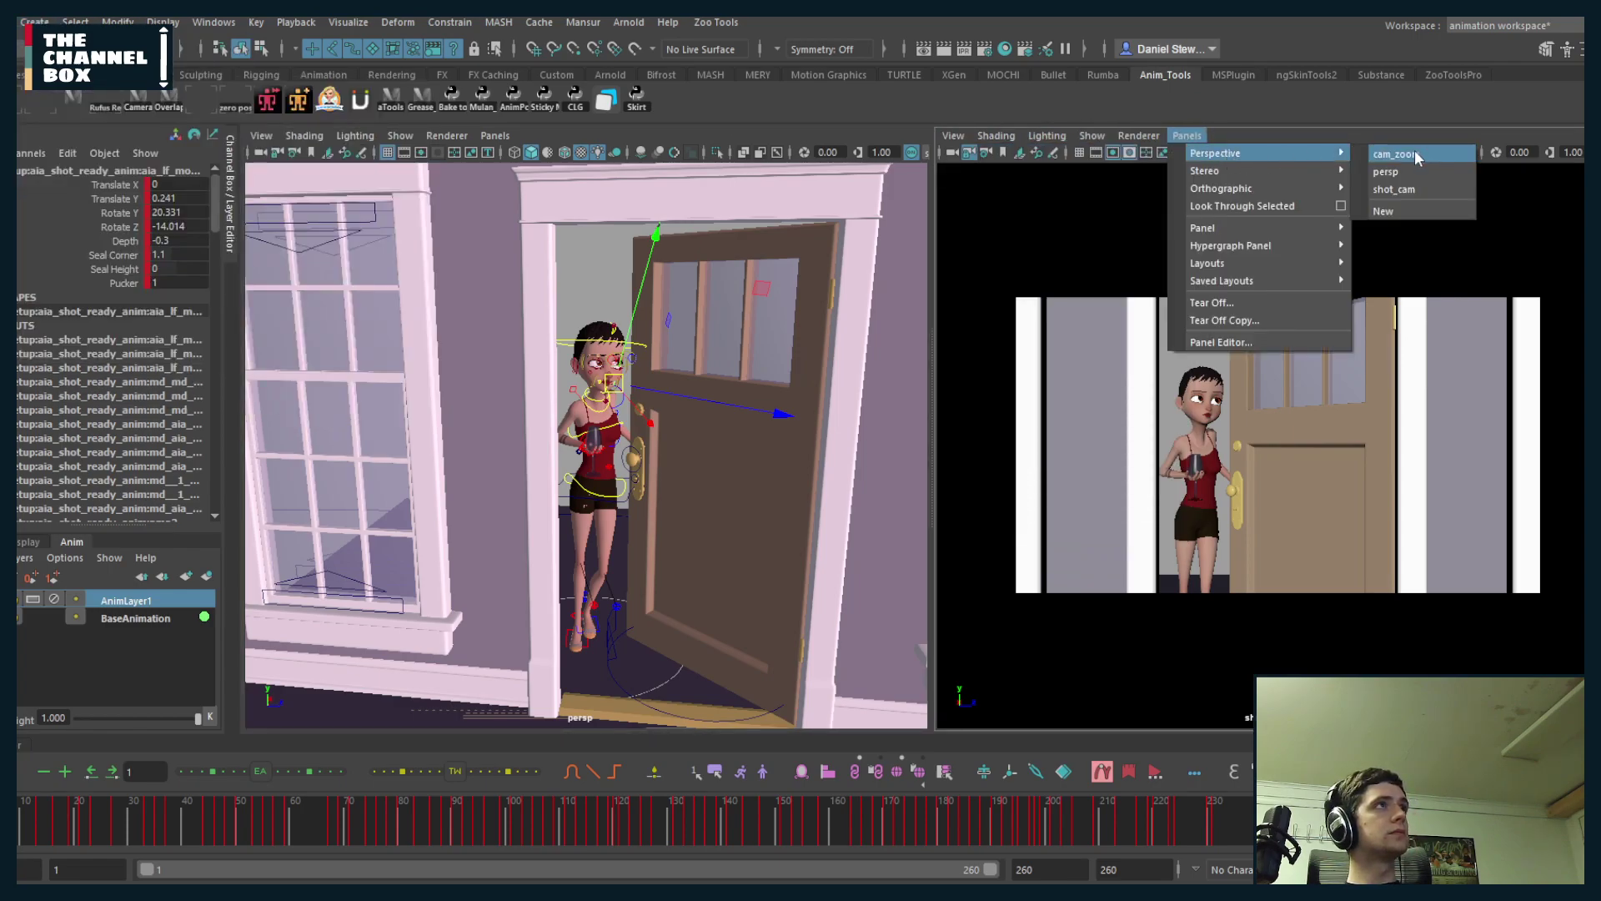
click(1388, 214)
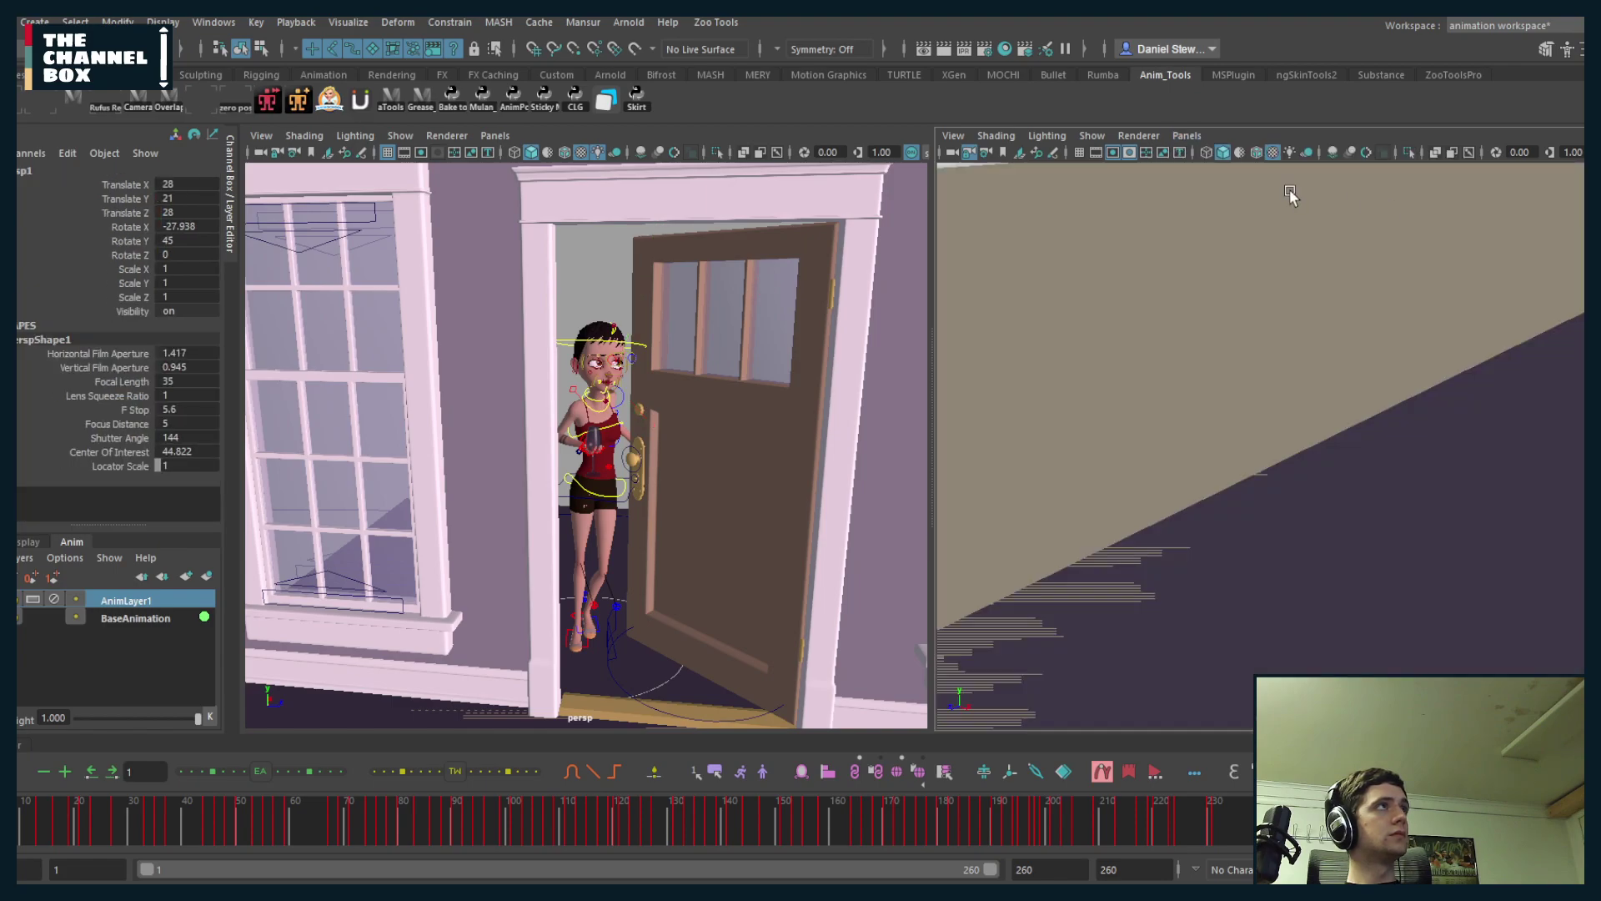
- Rename the new camera Face_Cam
double_click(83, 170)
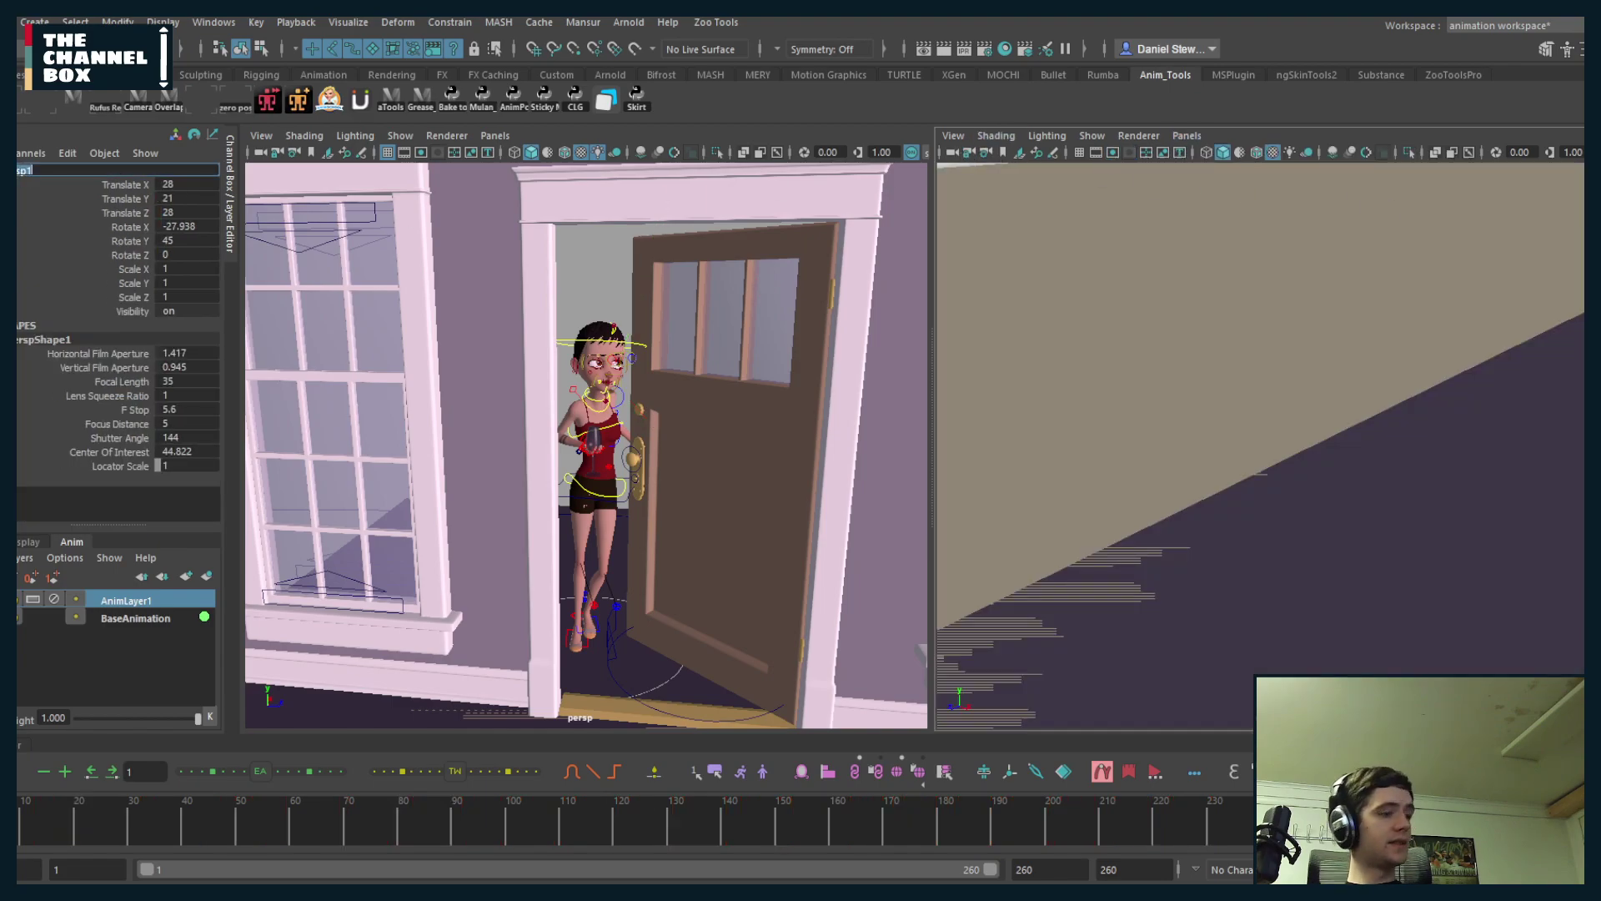
key(BackSpace)
key(BackSpace)
key(BackSpace)
key(BackSpace)
key(BackSpace)
key(BackSpace)
text(Face_Cam)
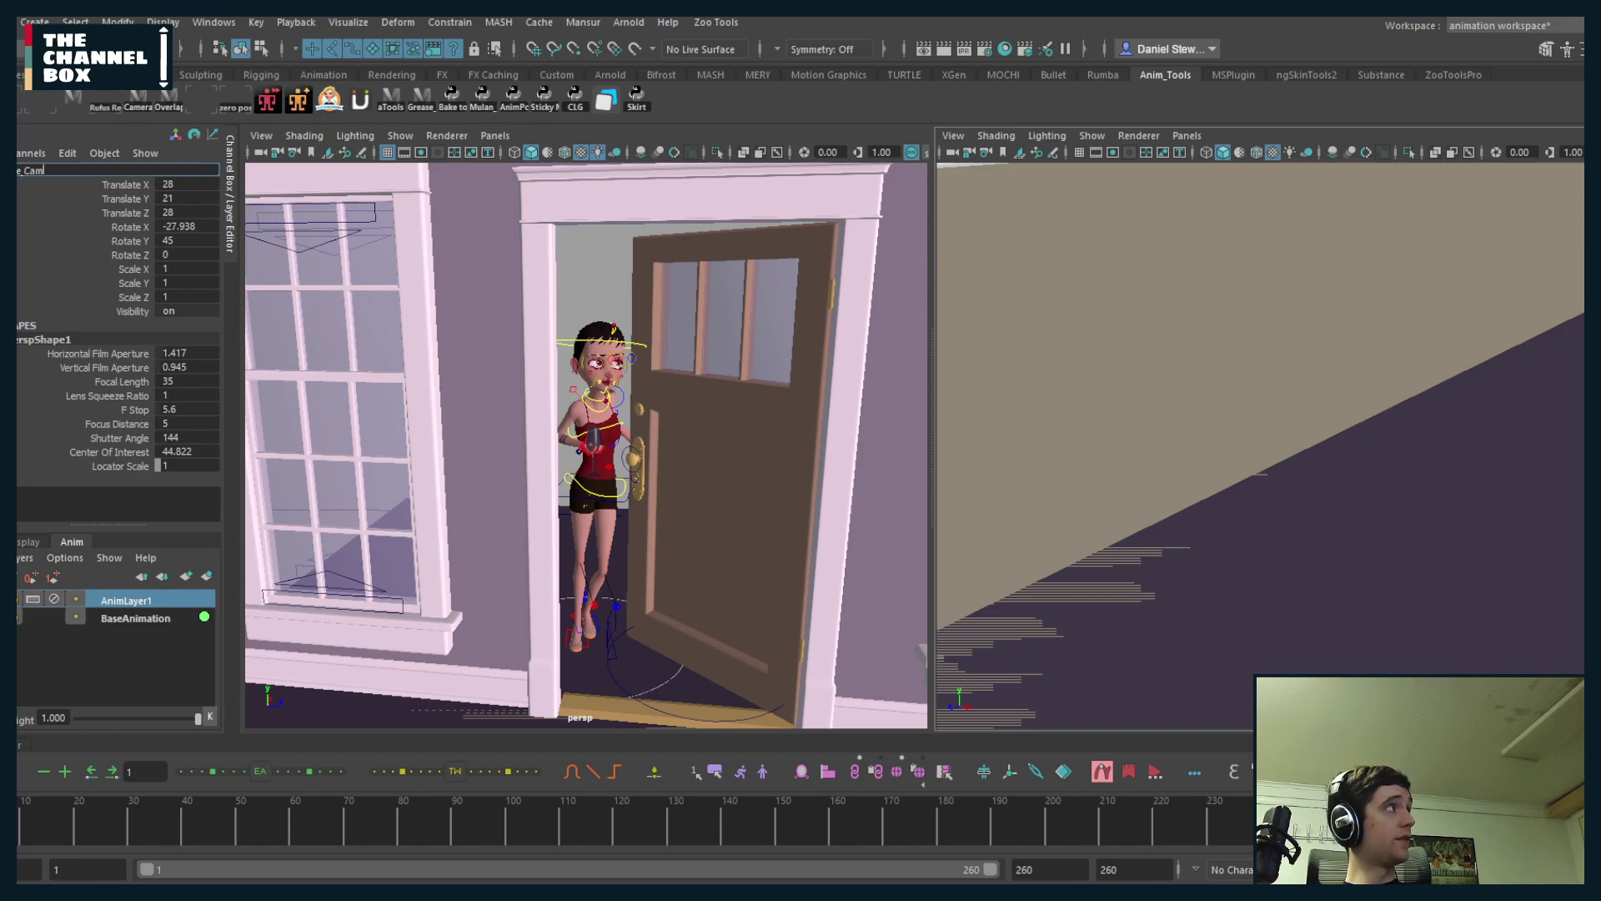
key(Return)
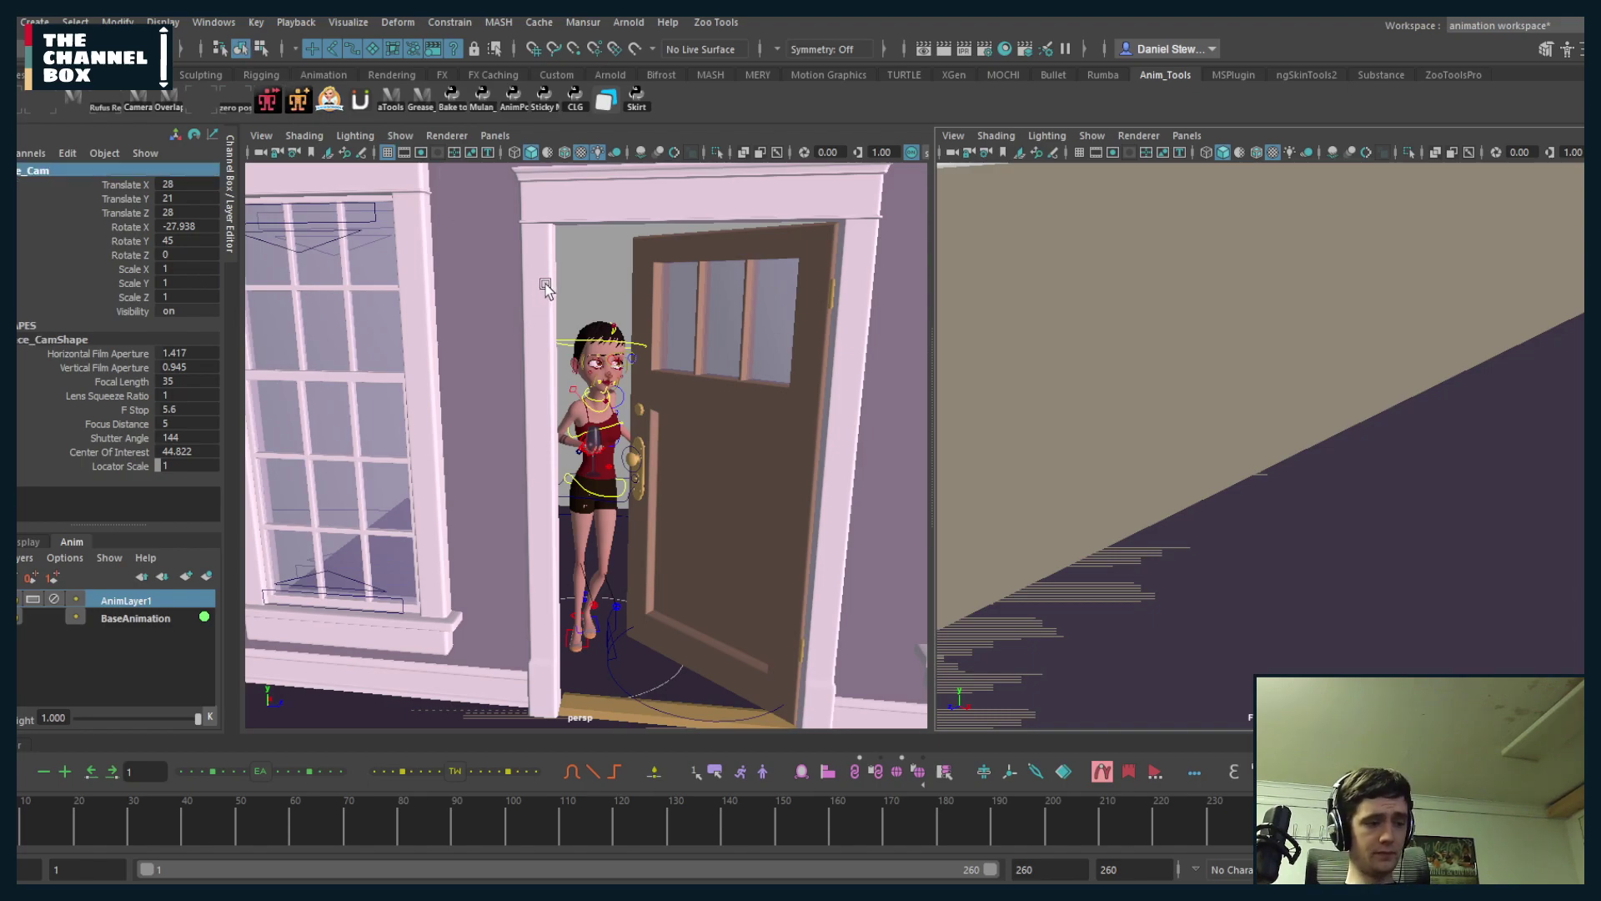
- Group the Face_Cam camera and name the group Face_Cam_GRP
key(ctrl+g)
click(33, 169)
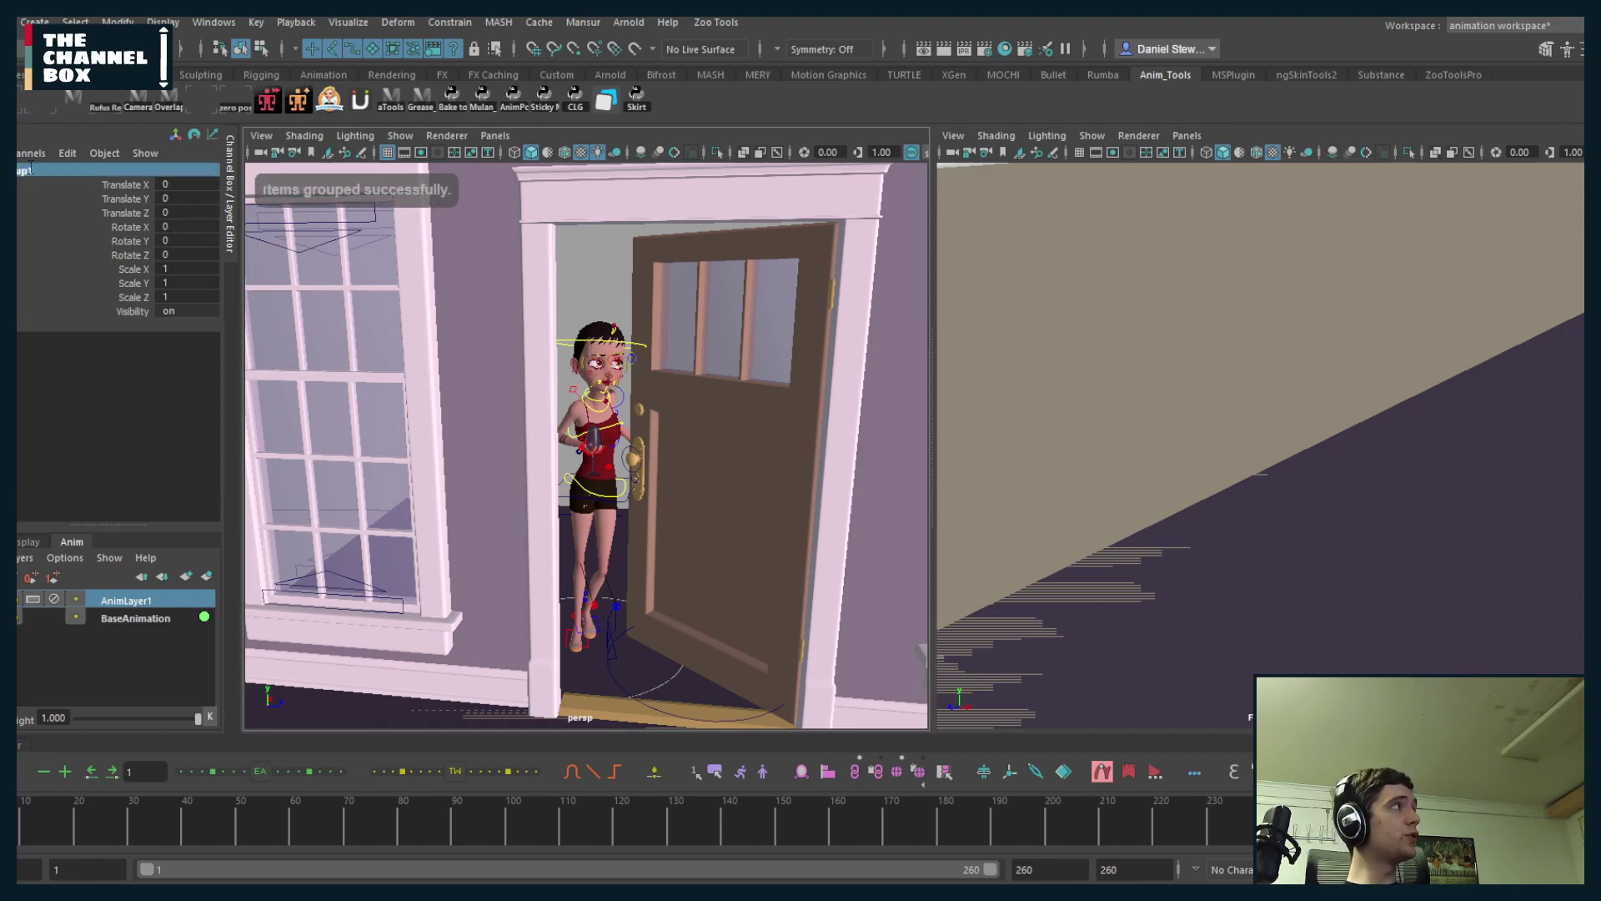
key(BackSpace)
key(BackSpace)
key(BackSpace)
key(BackSpace)
key(BackSpace)
key(BackSpace)
text(Face_Cam)
text(_GRP)
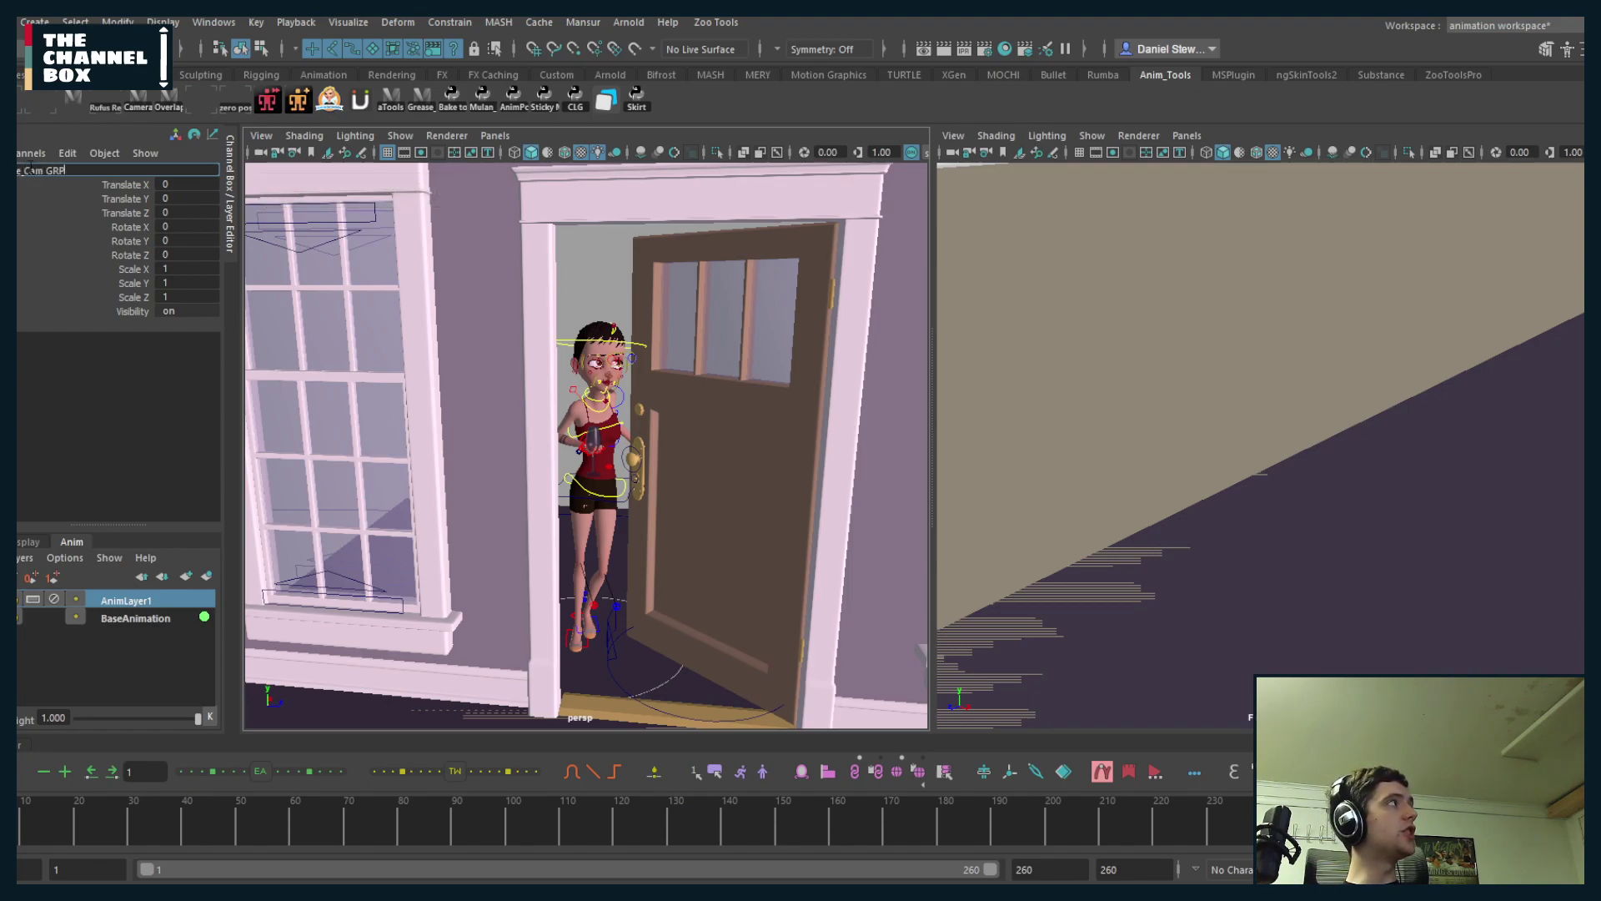
key(Return)
- Open the Outliner and move its window clear of the character in the perspective view
alt+middle_drag(602, 334, 597, 348)
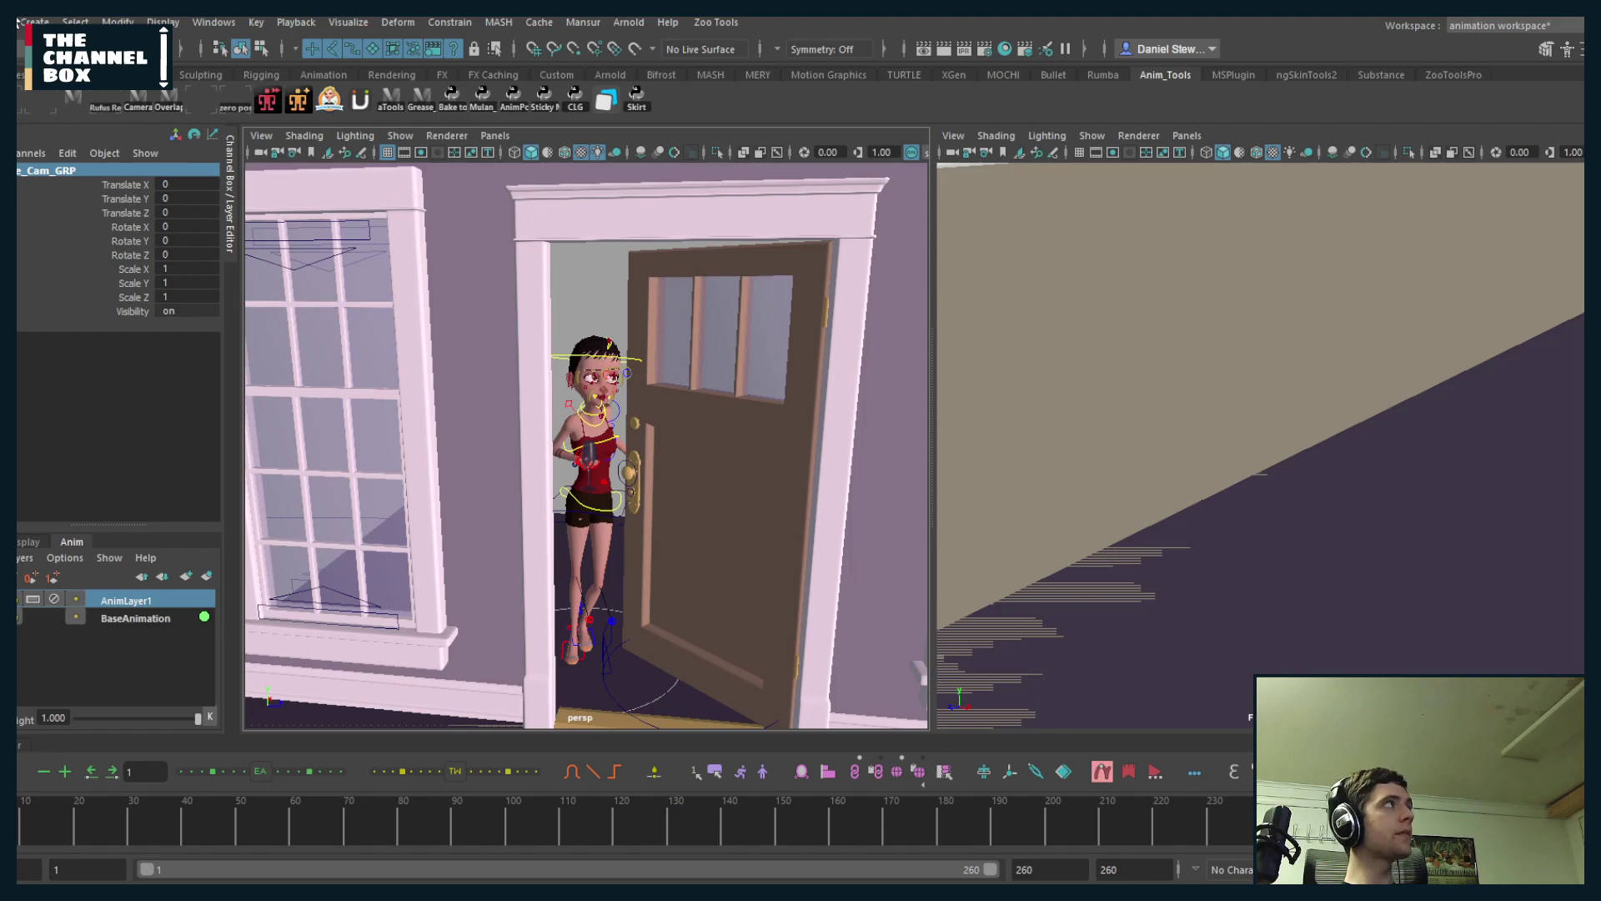
click(213, 22)
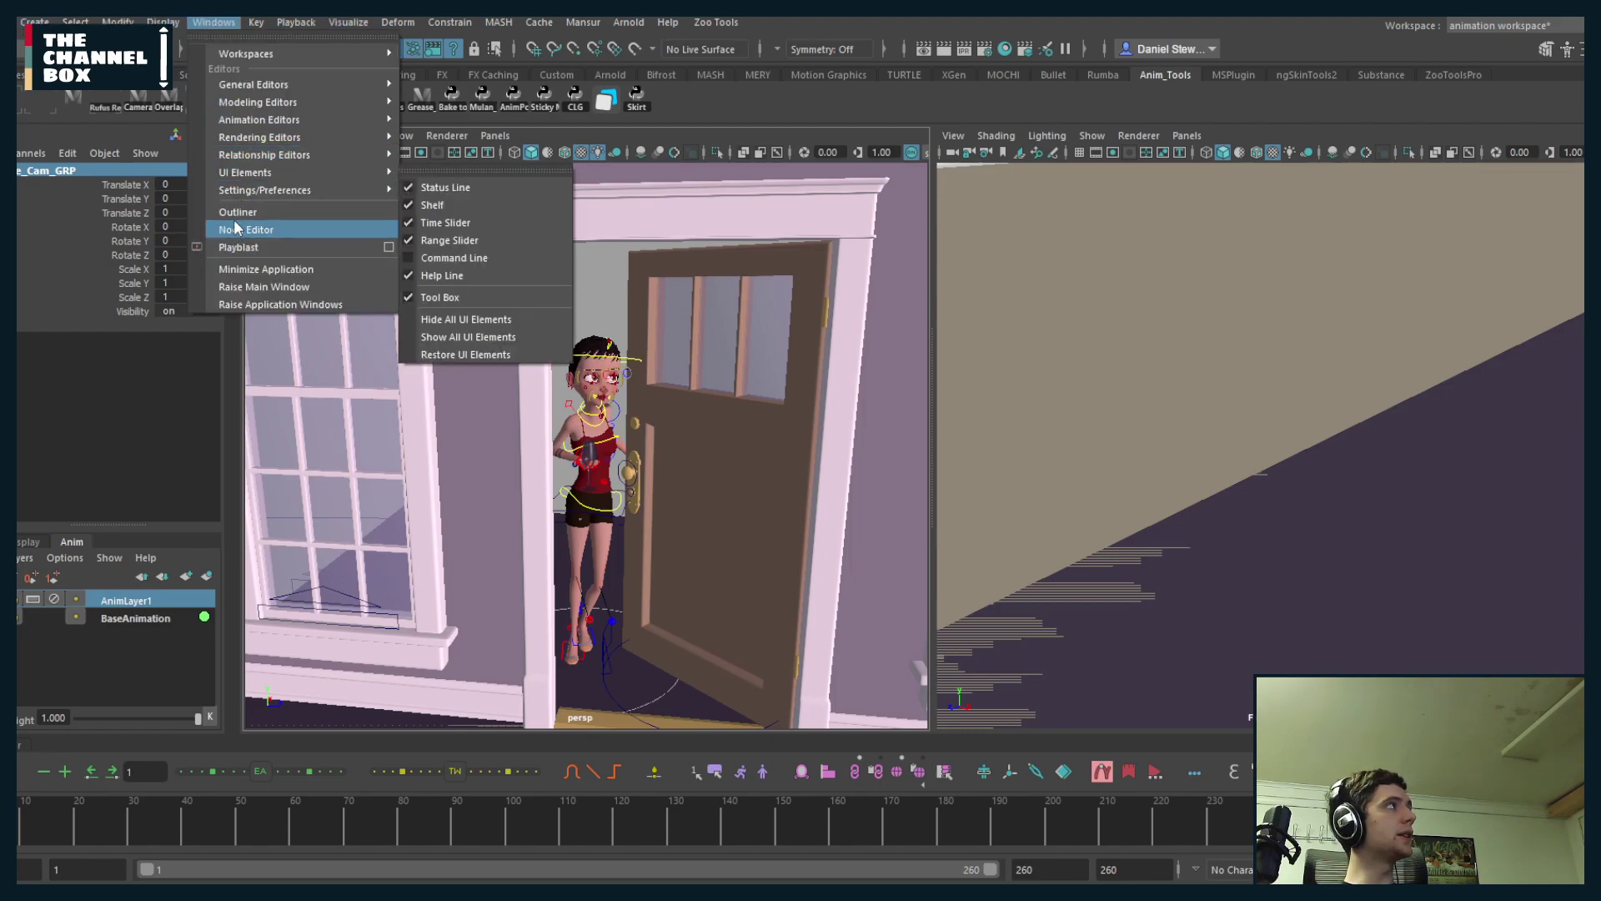
click(238, 212)
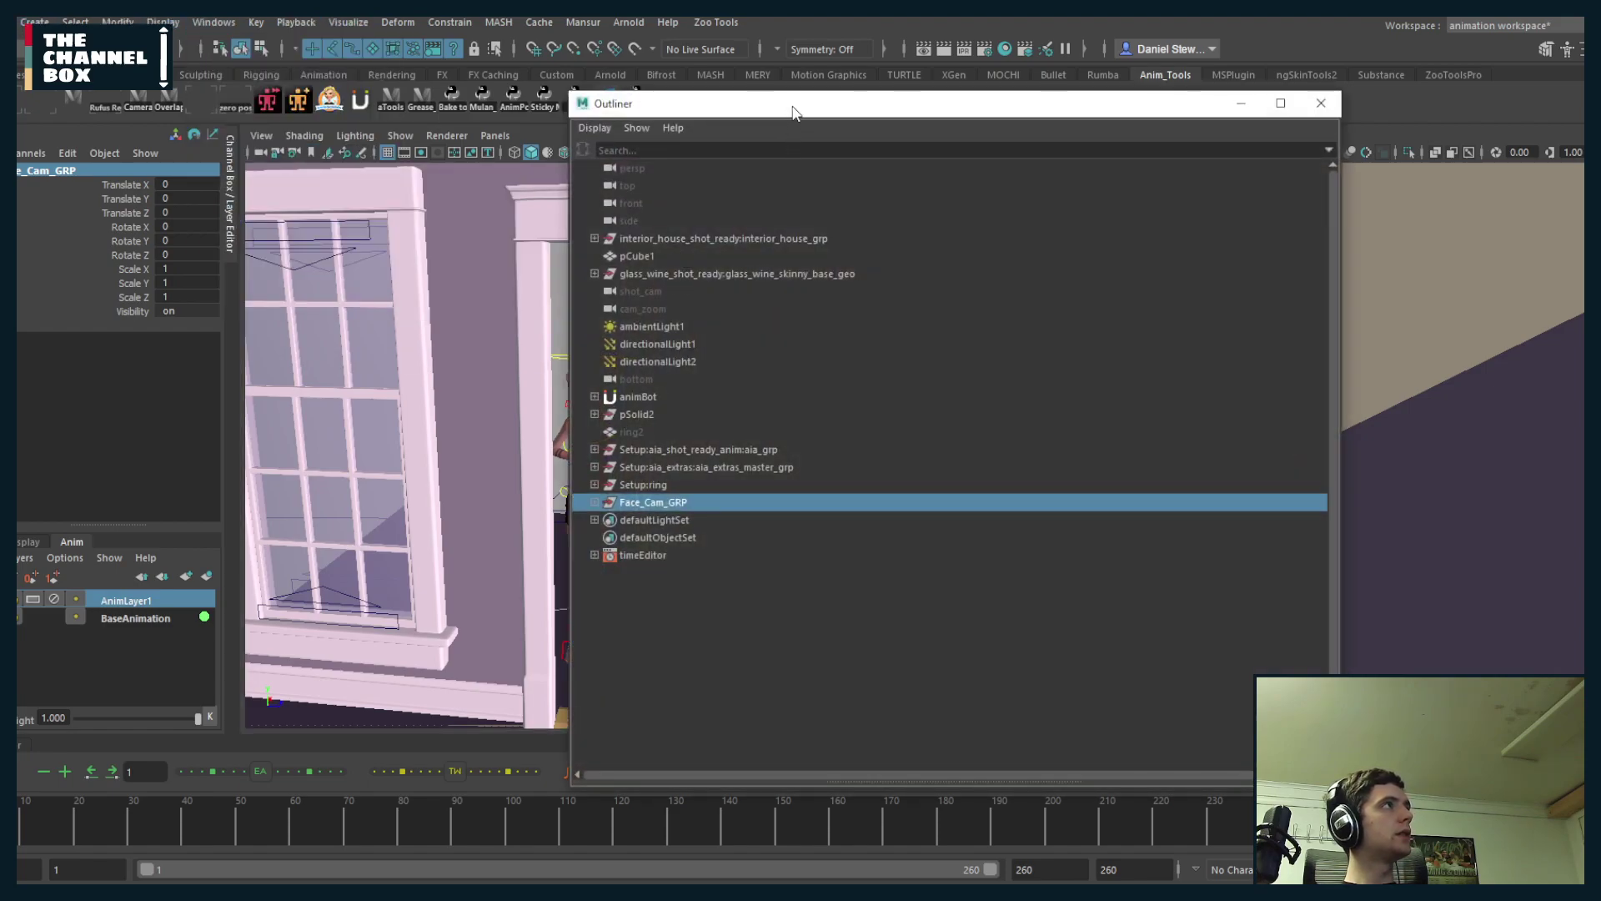
drag(793, 111, 1080, 132)
- Try to match transformations between the head control and Face_Cam_GRP, with the group selected last
click(648, 364)
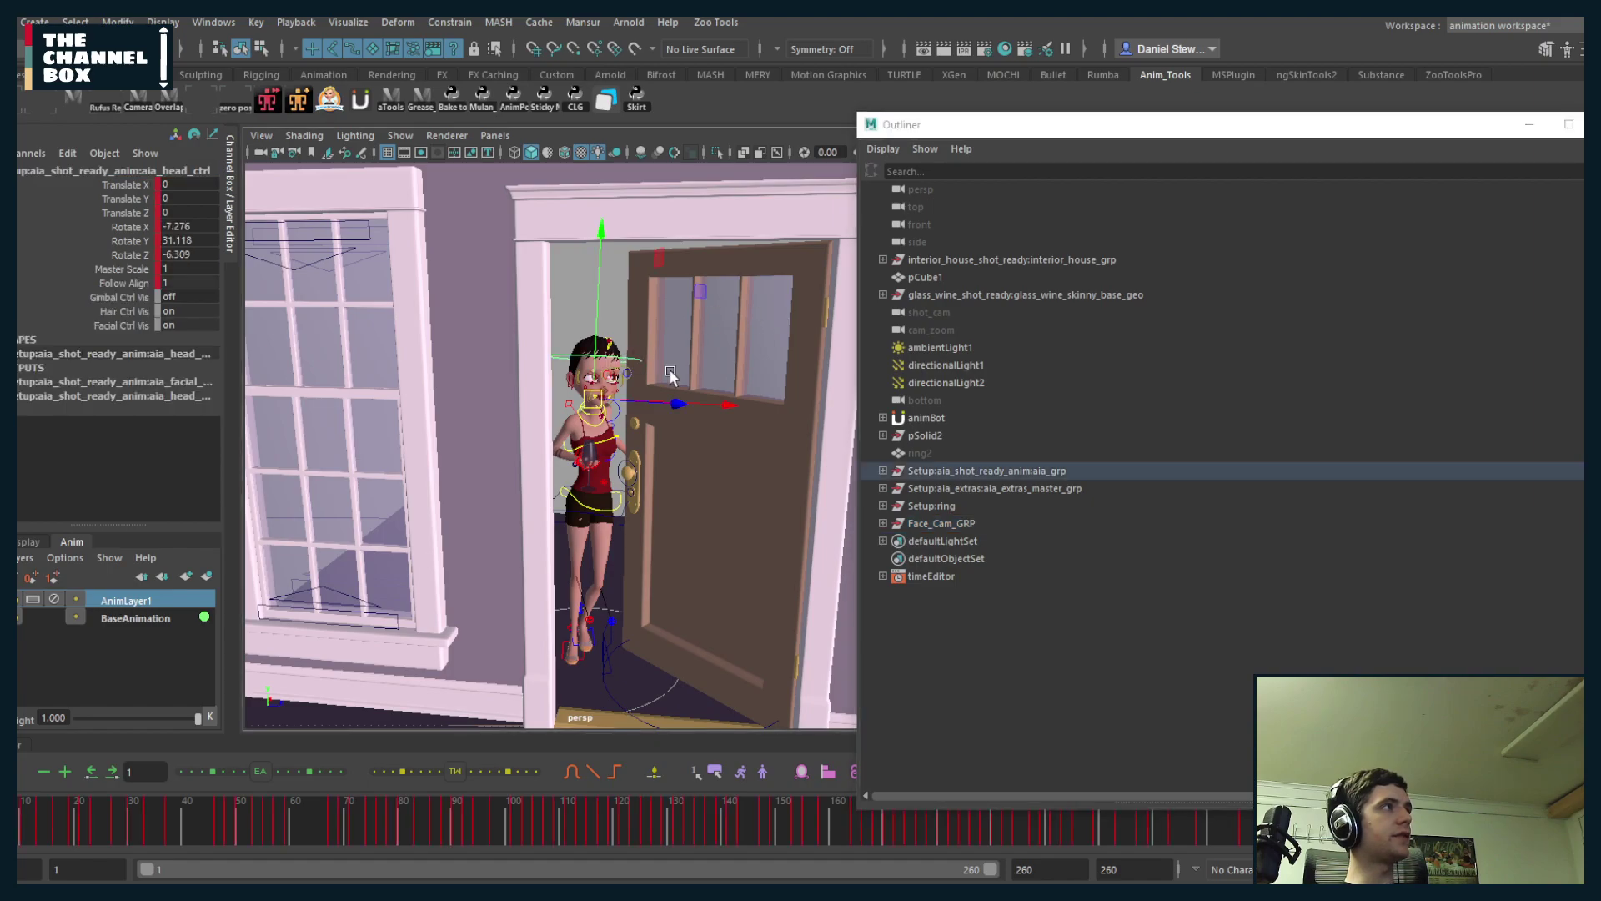
click(918, 524)
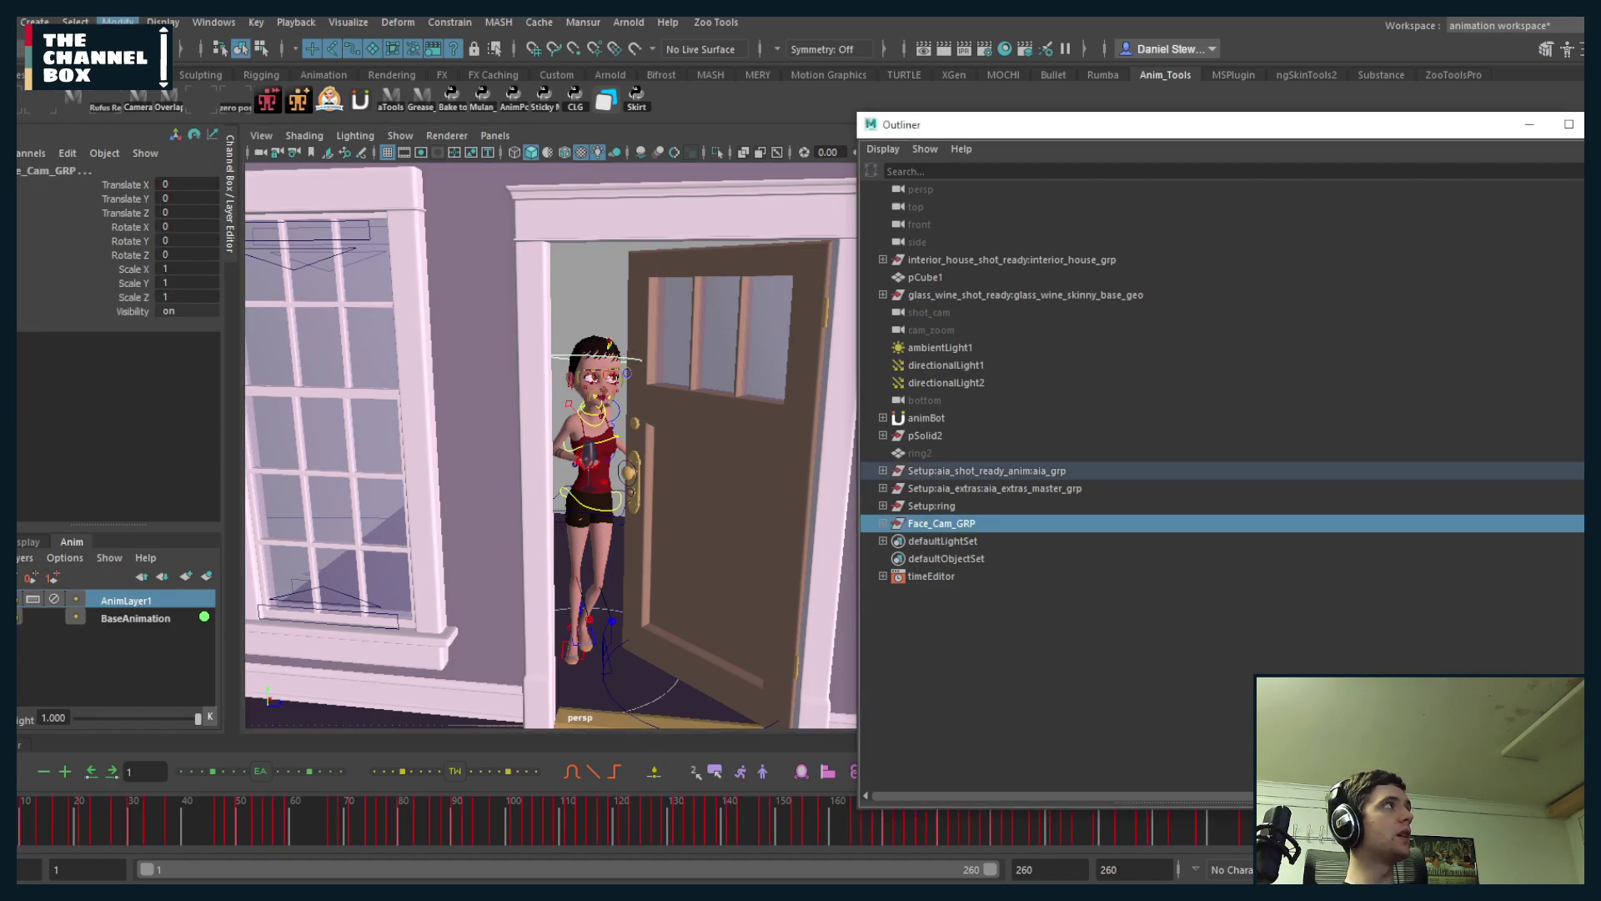
click(117, 22)
mouse_move(208, 133)
click(377, 132)
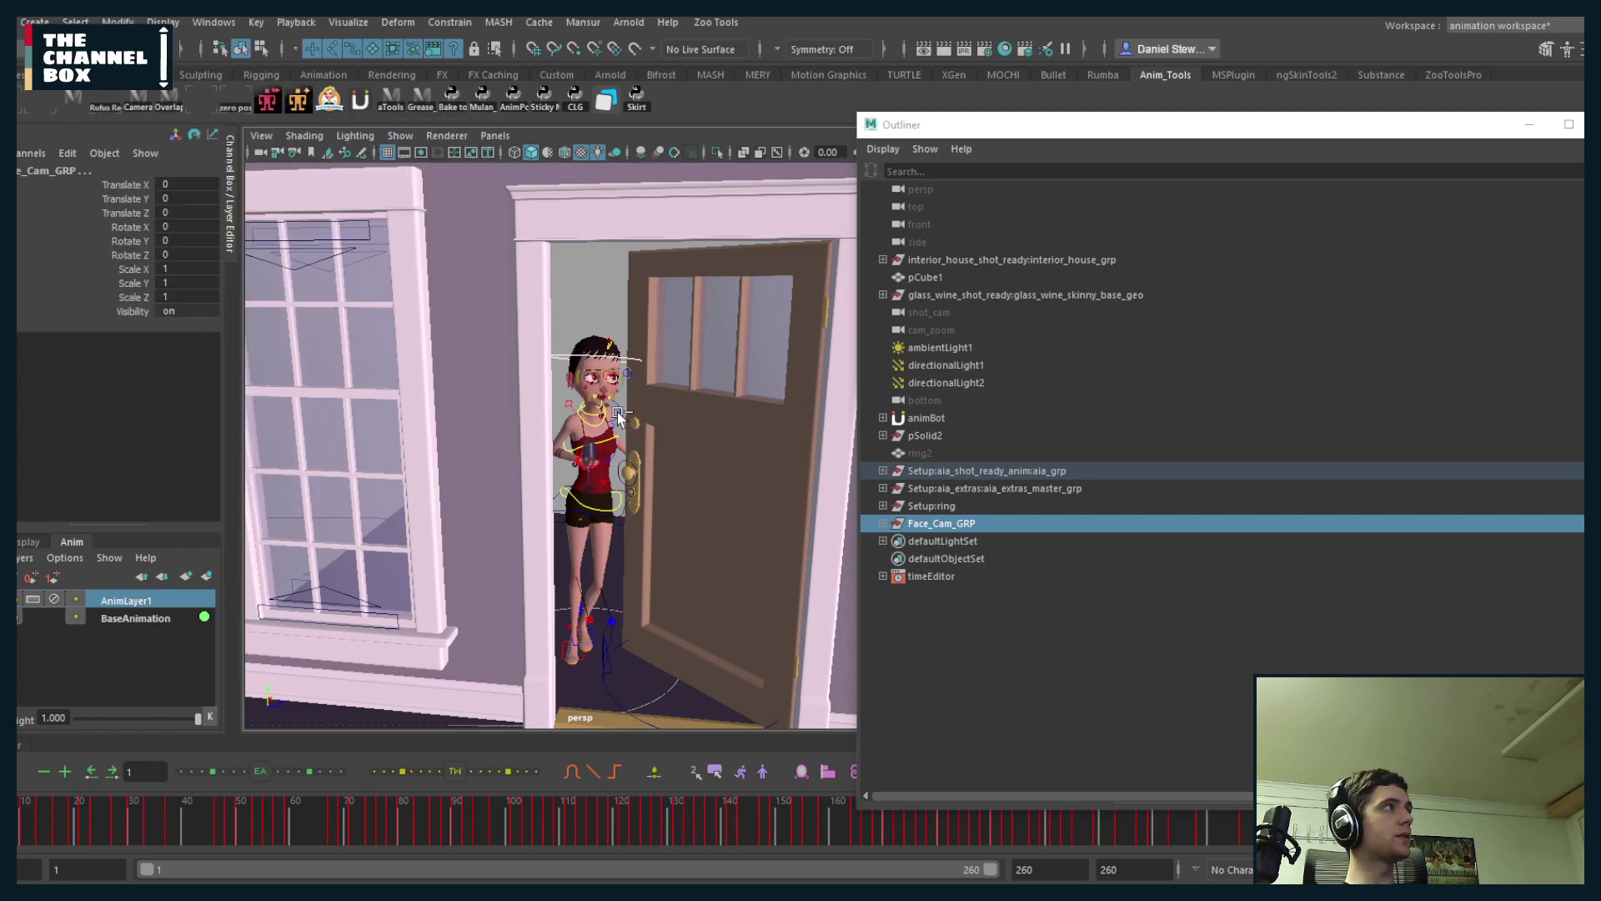
- Match all transforms of Face_Cam_GRP to the character's head control and frame the head in the perspective view
click(951, 526)
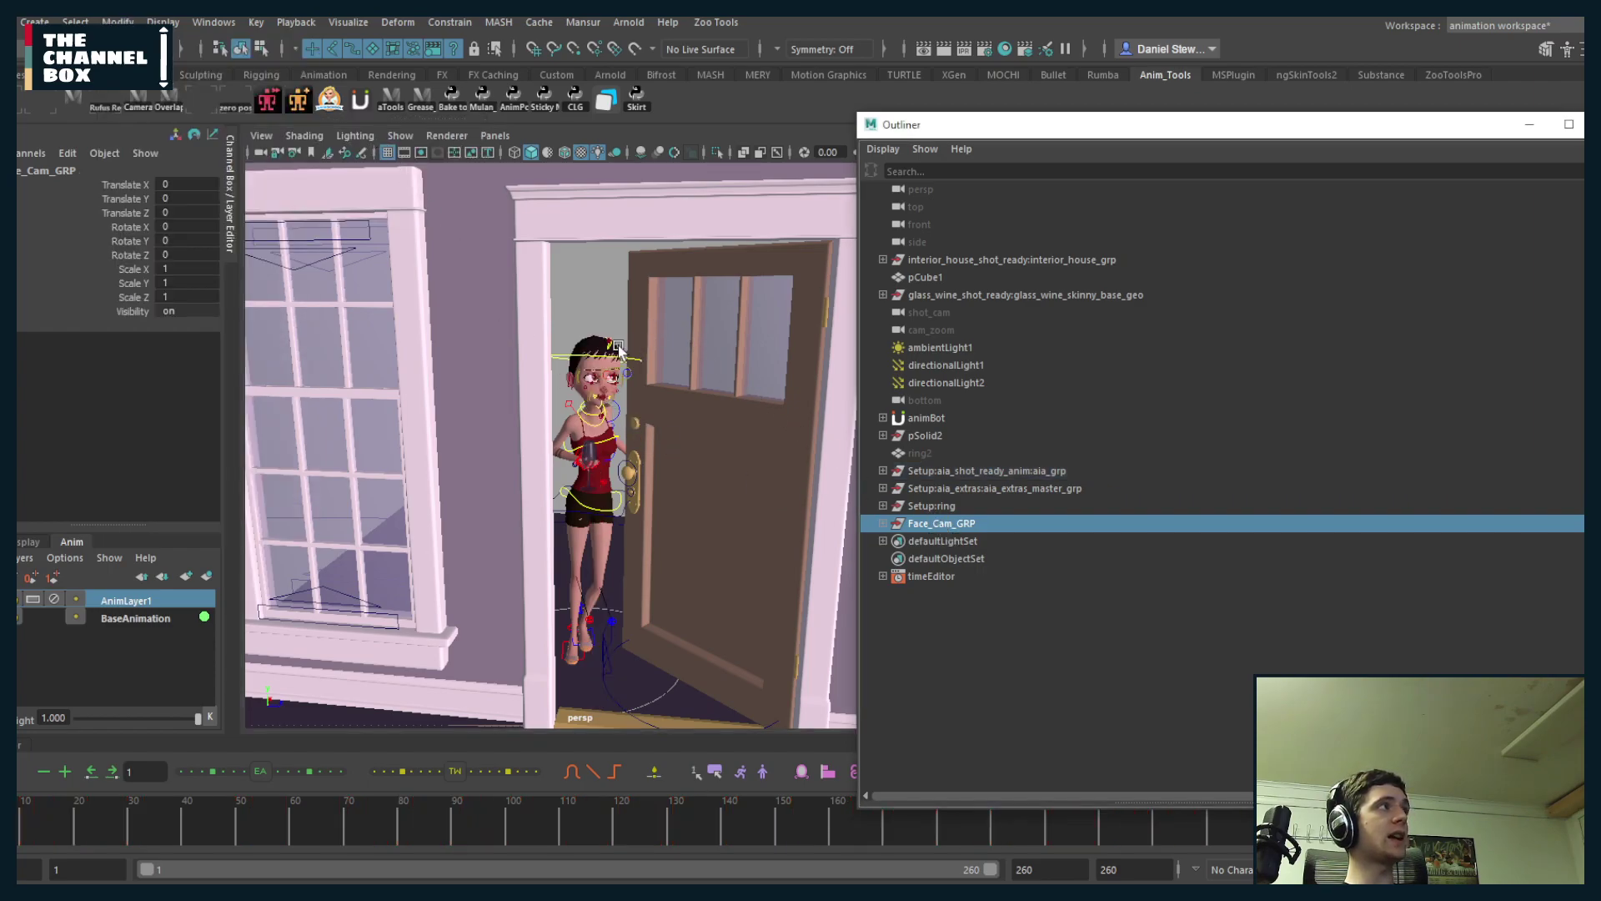
click(564, 357)
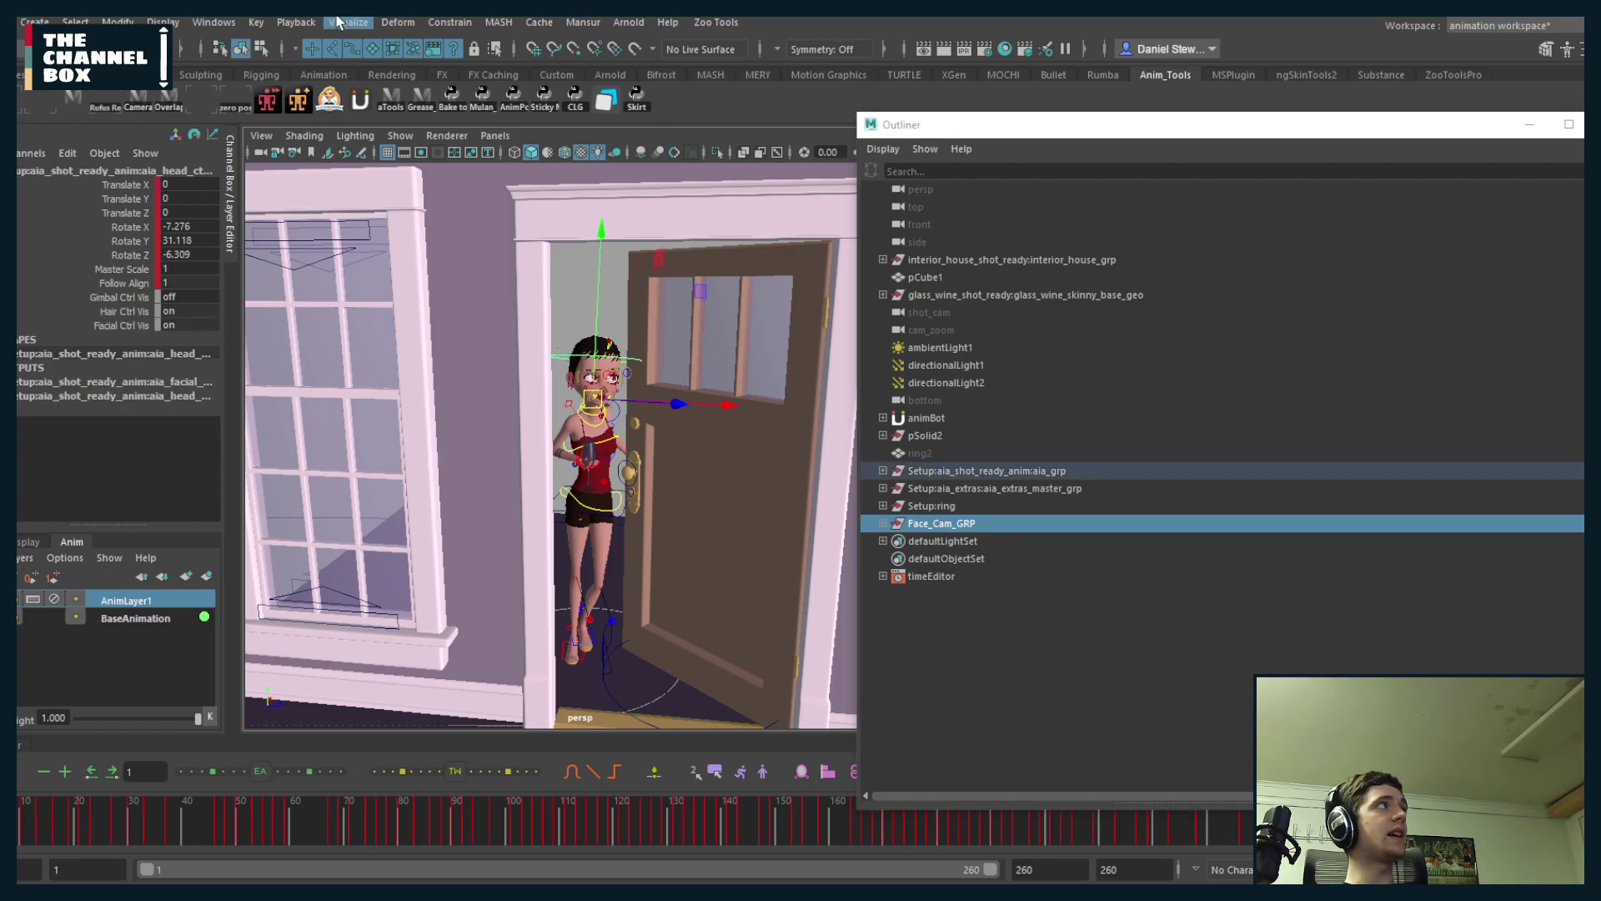
click(118, 21)
mouse_move(310, 123)
click(358, 135)
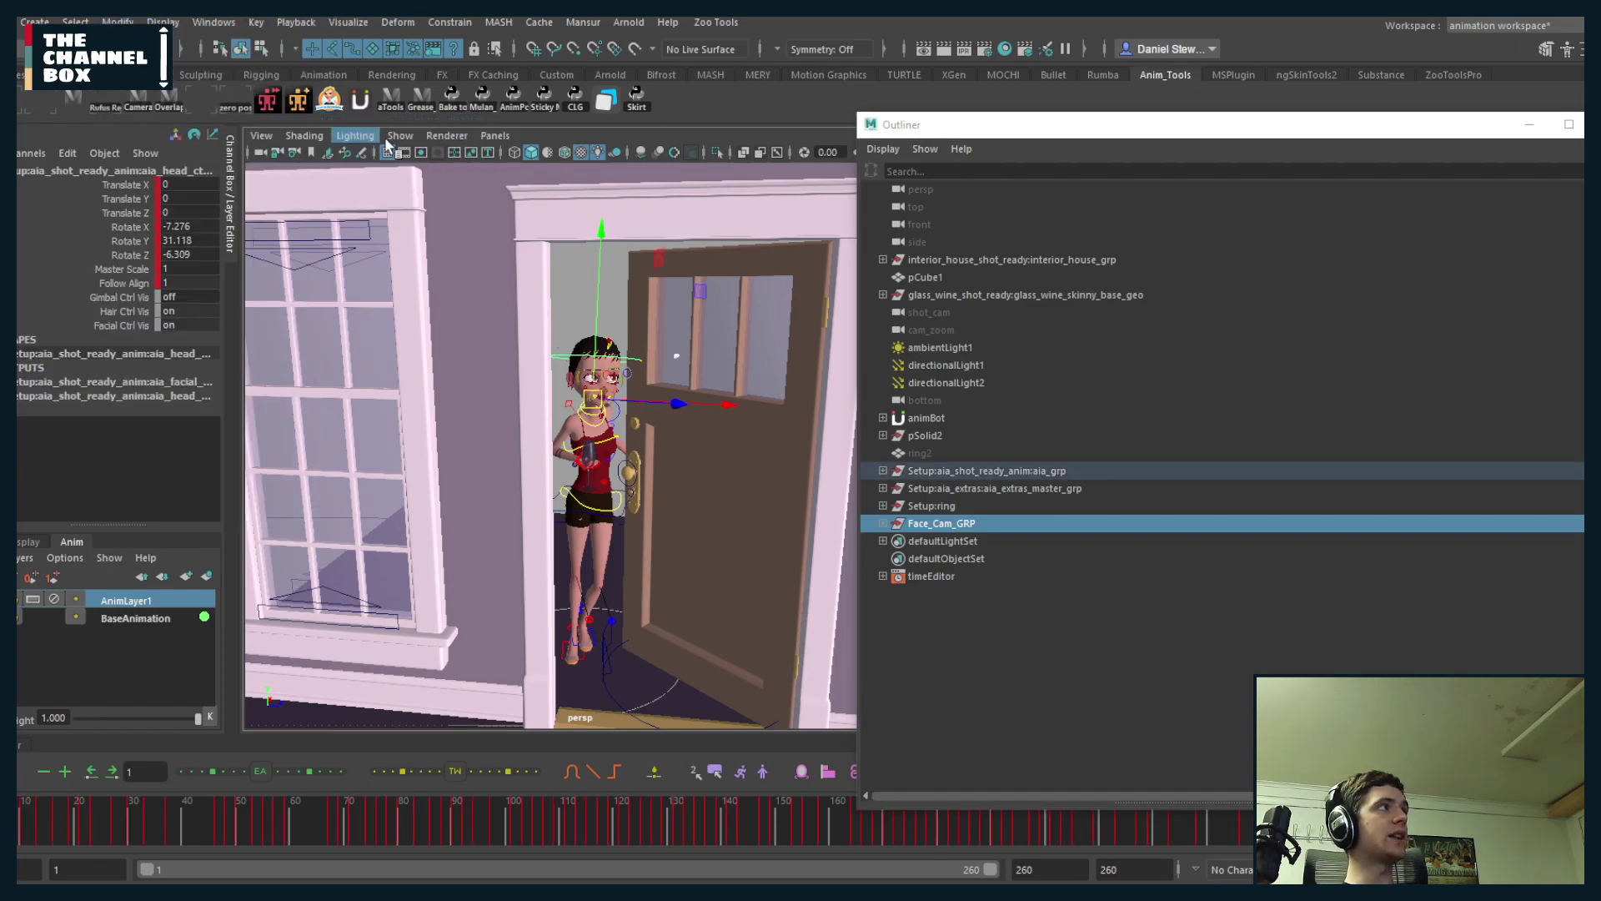
key(f)
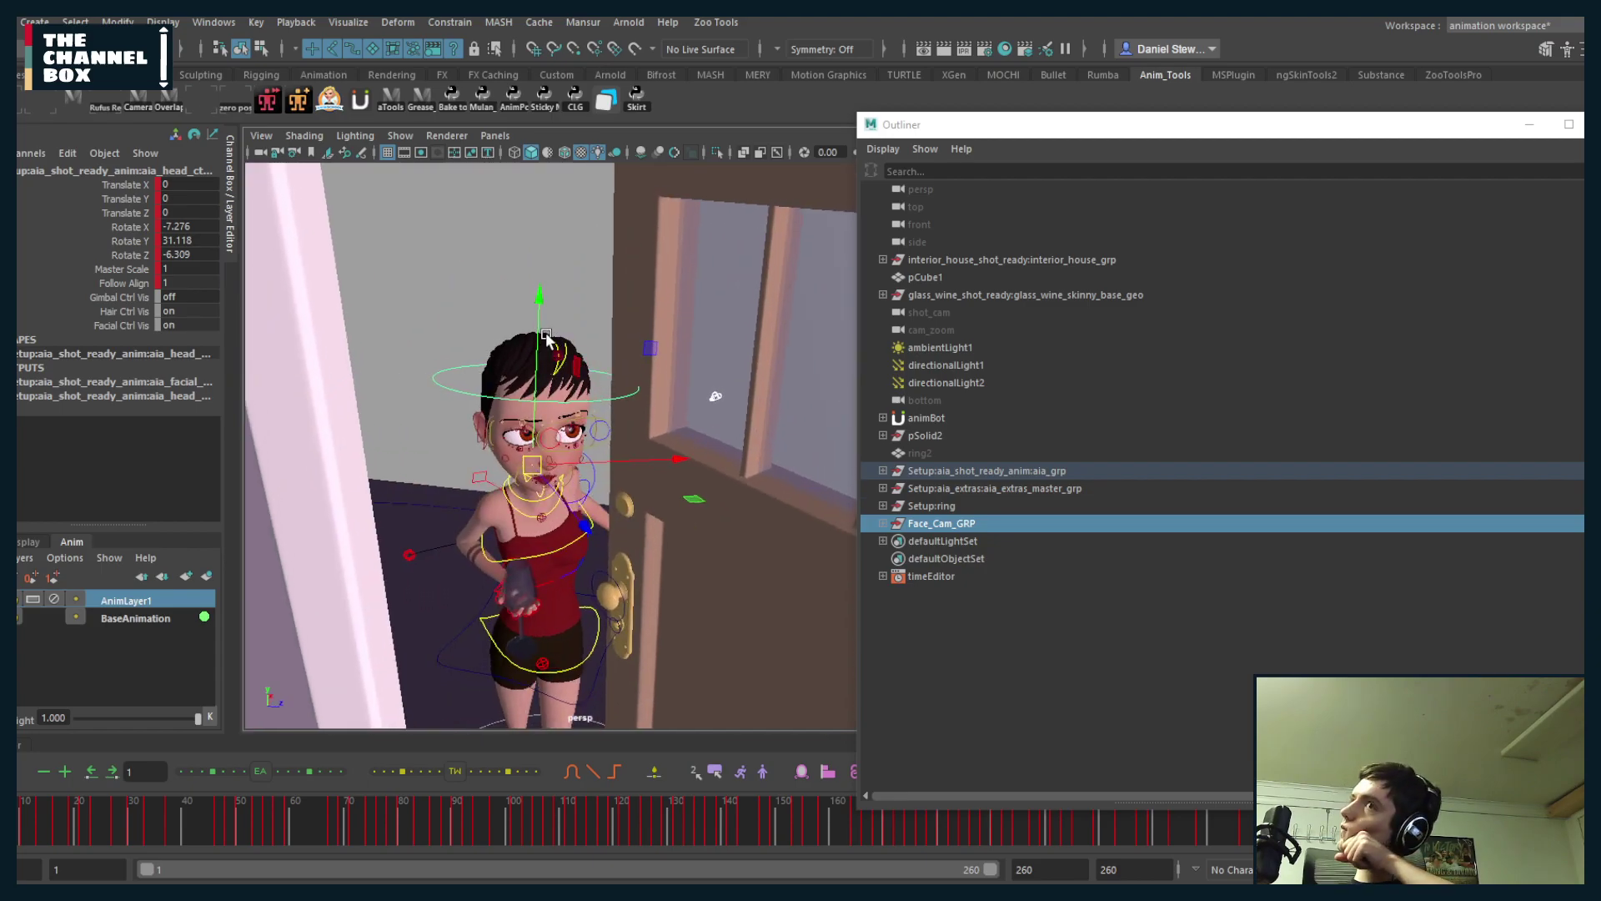
- Close the Outliner, then rotate and move Face_Cam_GRP so the camera looks straight at the character's face
click(957, 525)
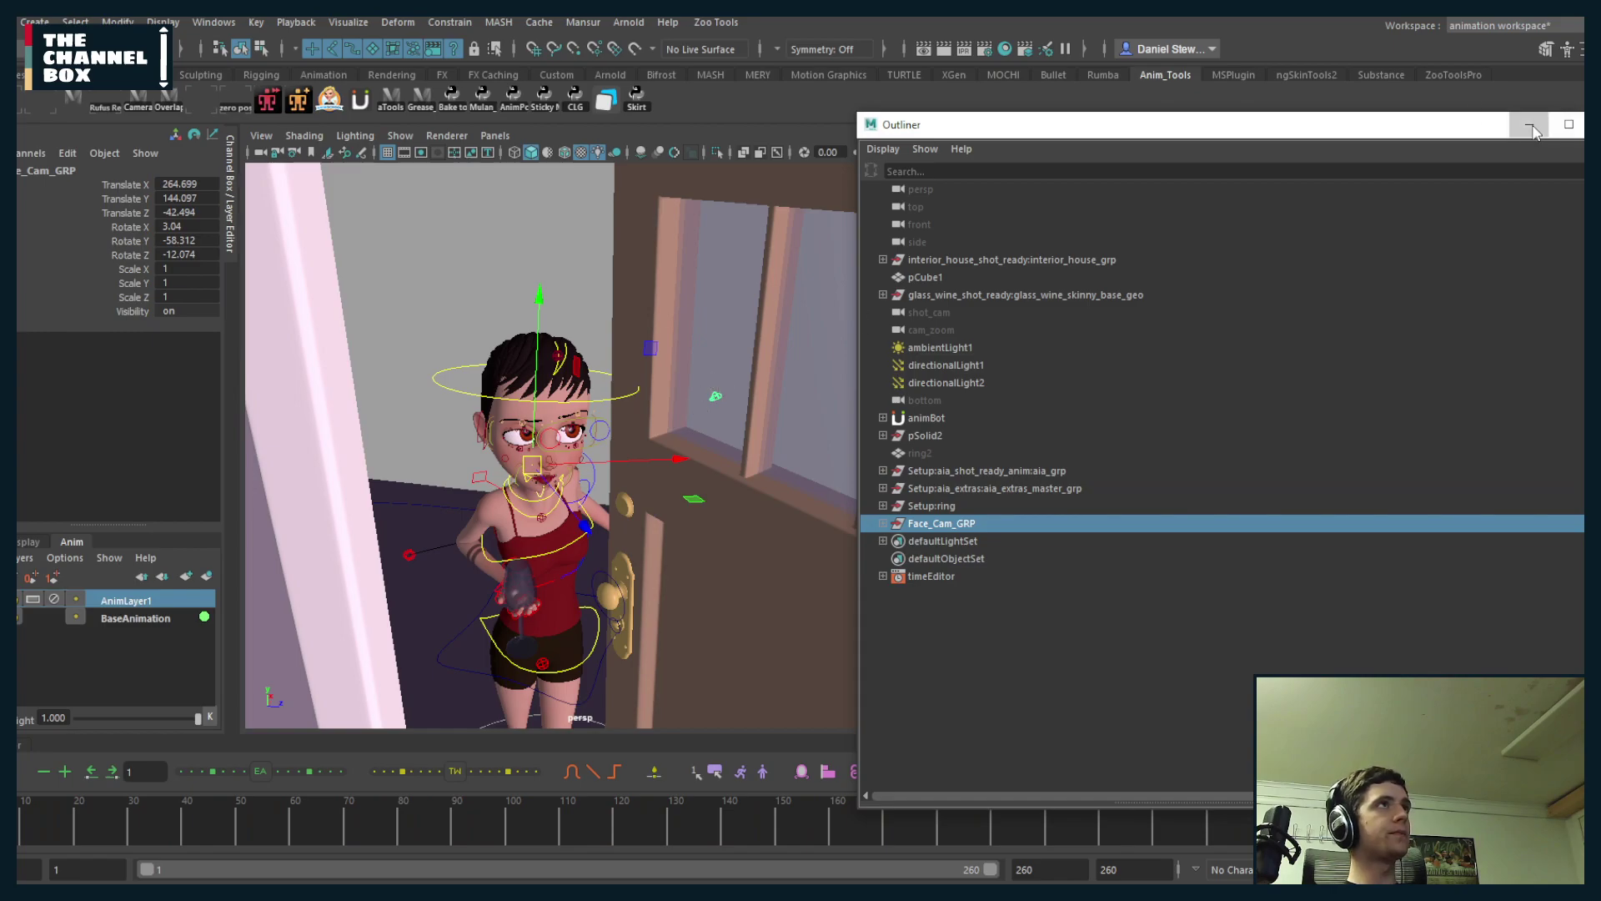
click(1581, 126)
key(e)
drag(641, 529, 482, 536)
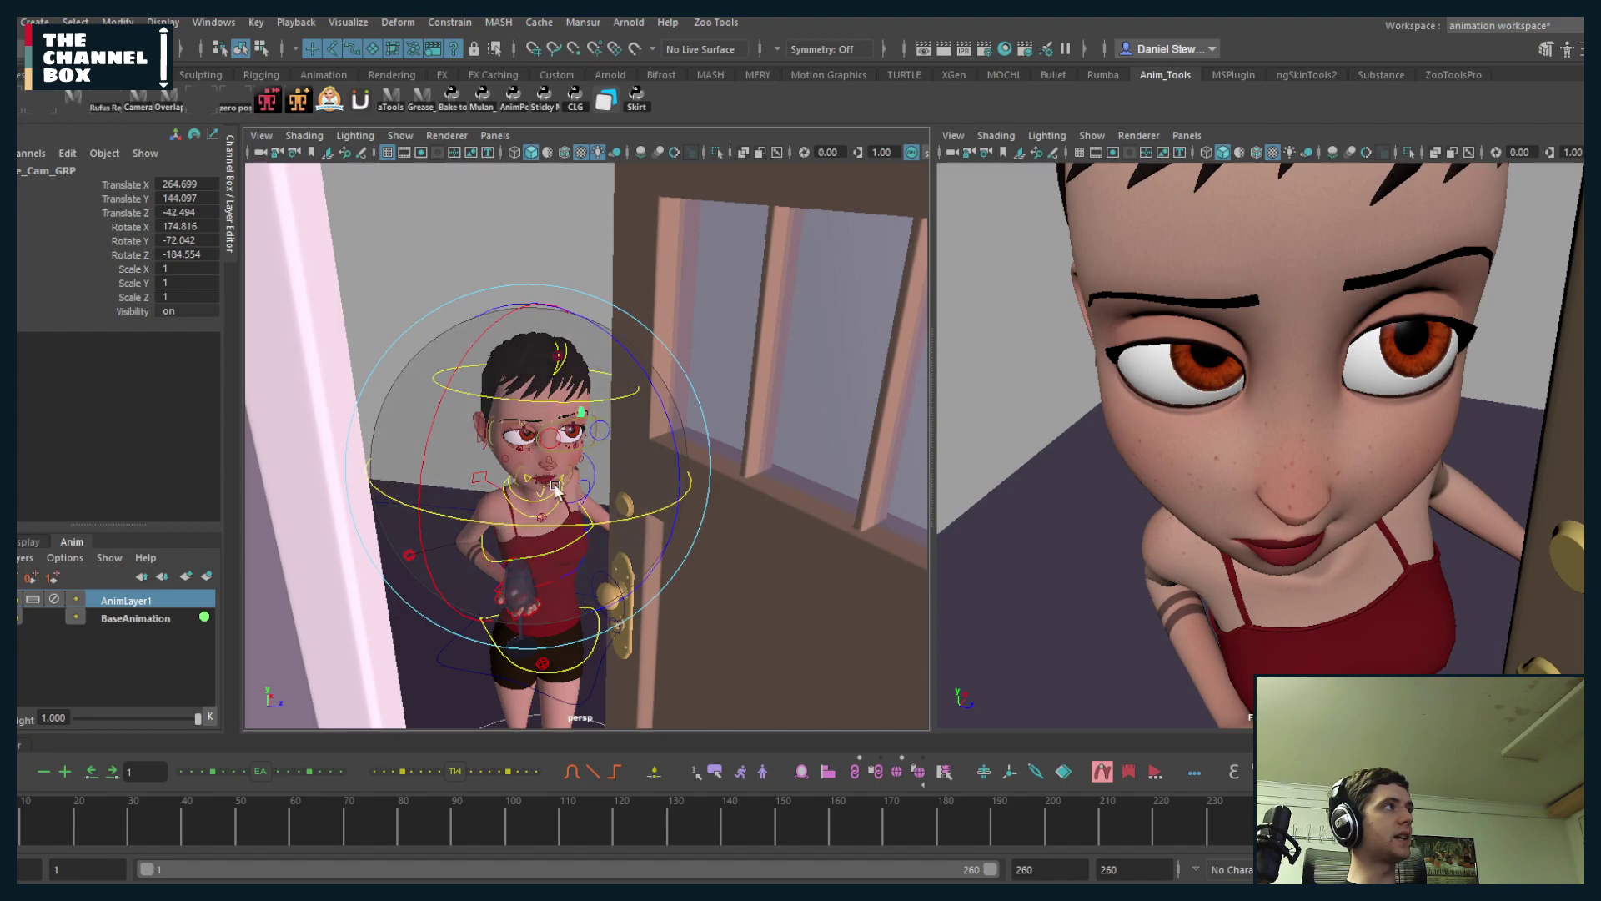
alt+drag(553, 467, 534, 542)
key(w)
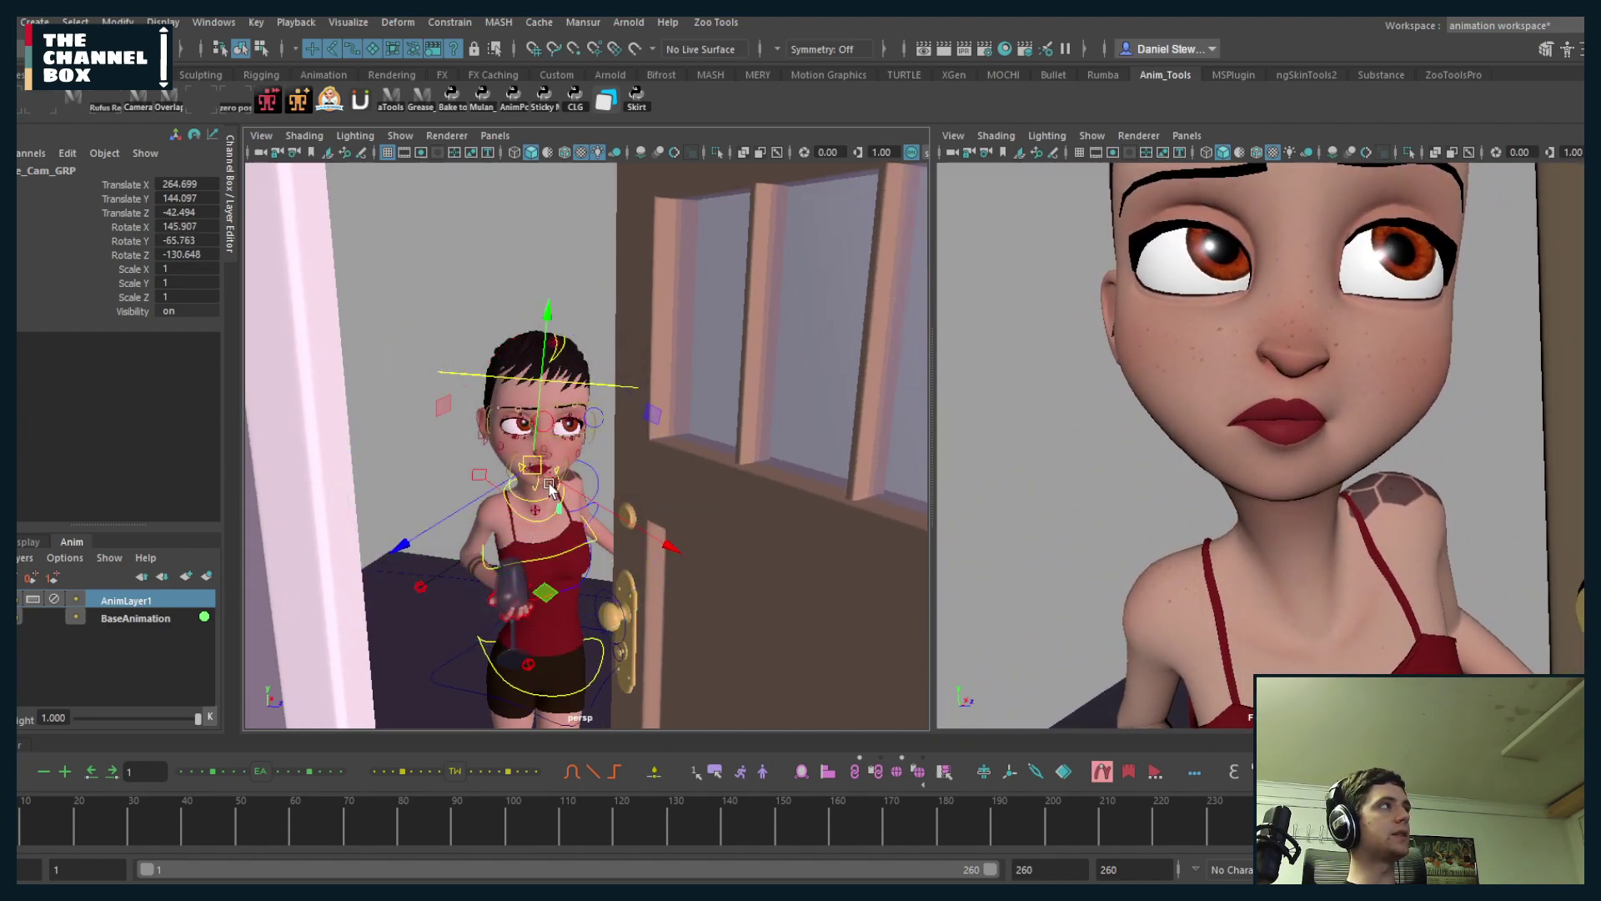
drag(538, 438, 547, 472)
key(e)
- Set Face_Cam's focal length to 80 in the Attribute Editor and close the editor
click(951, 155)
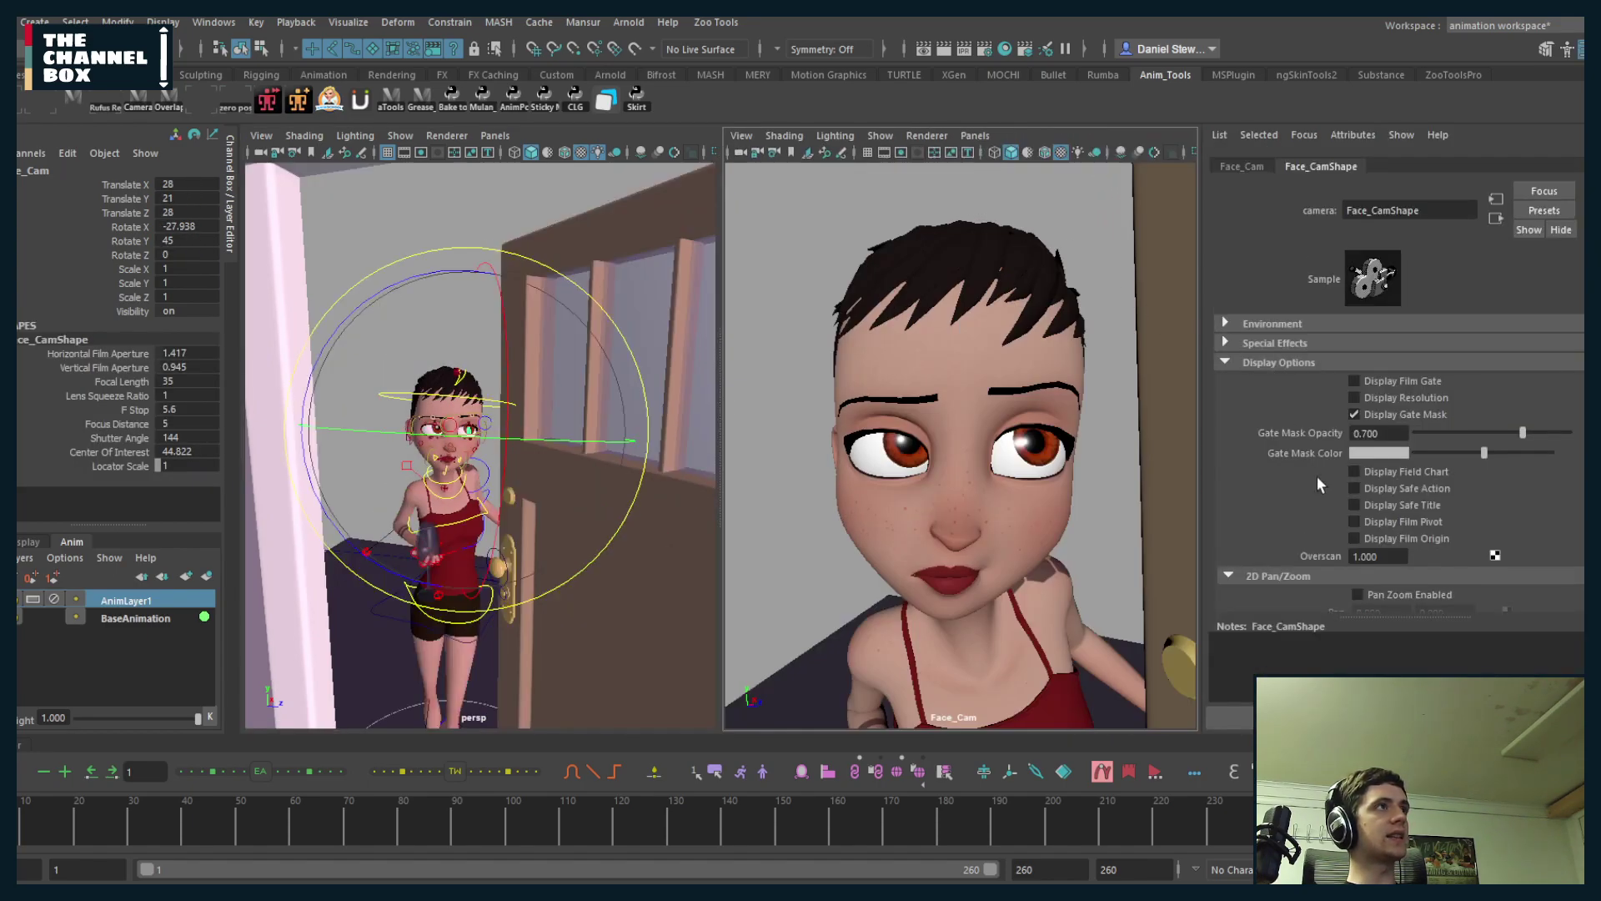
scroll(1292, 323, up, 6)
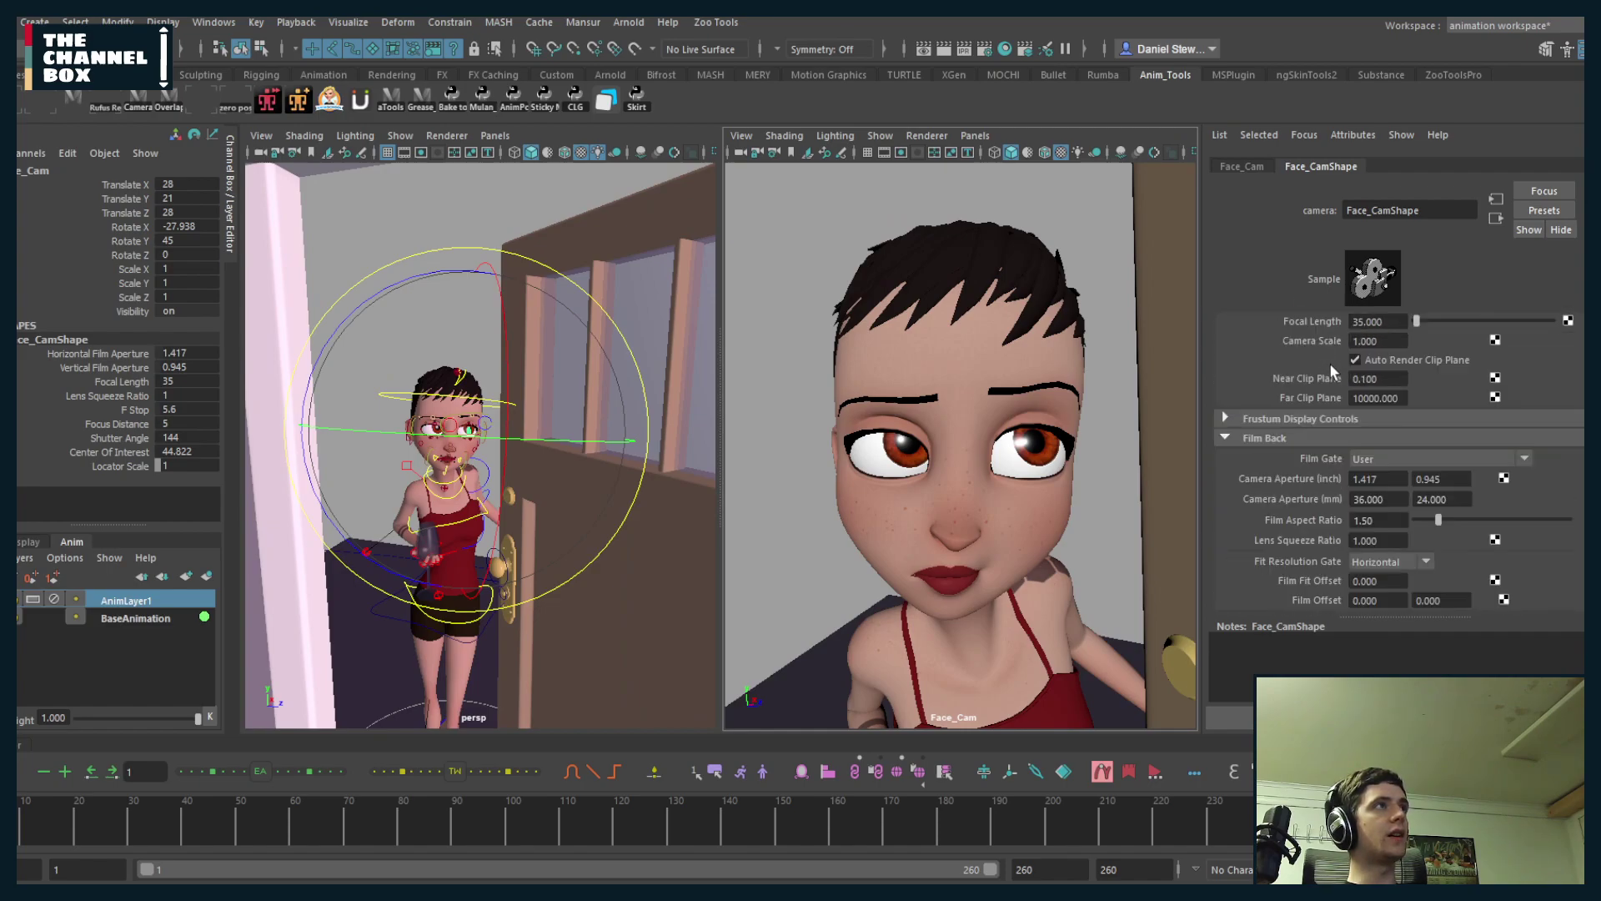
drag(1389, 386, 1287, 387)
text(80)
key(Return)
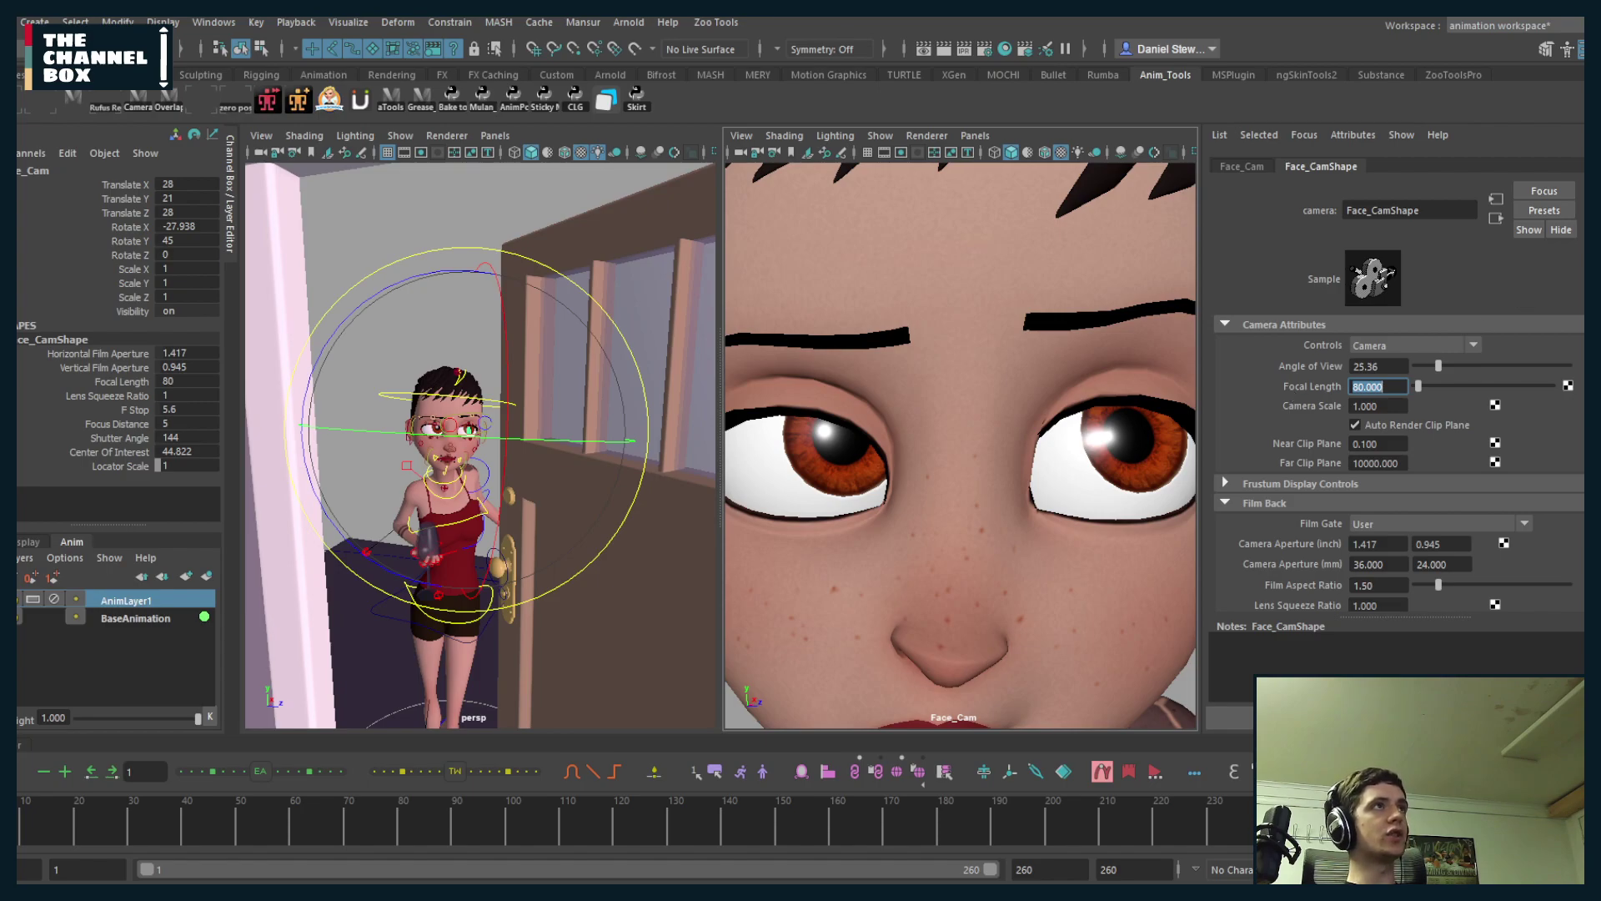
click(1581, 49)
- Pull Face_Cam back from the head until the whole face fits in its view
alt+drag(521, 408, 844, 450)
key(w)
key(q)
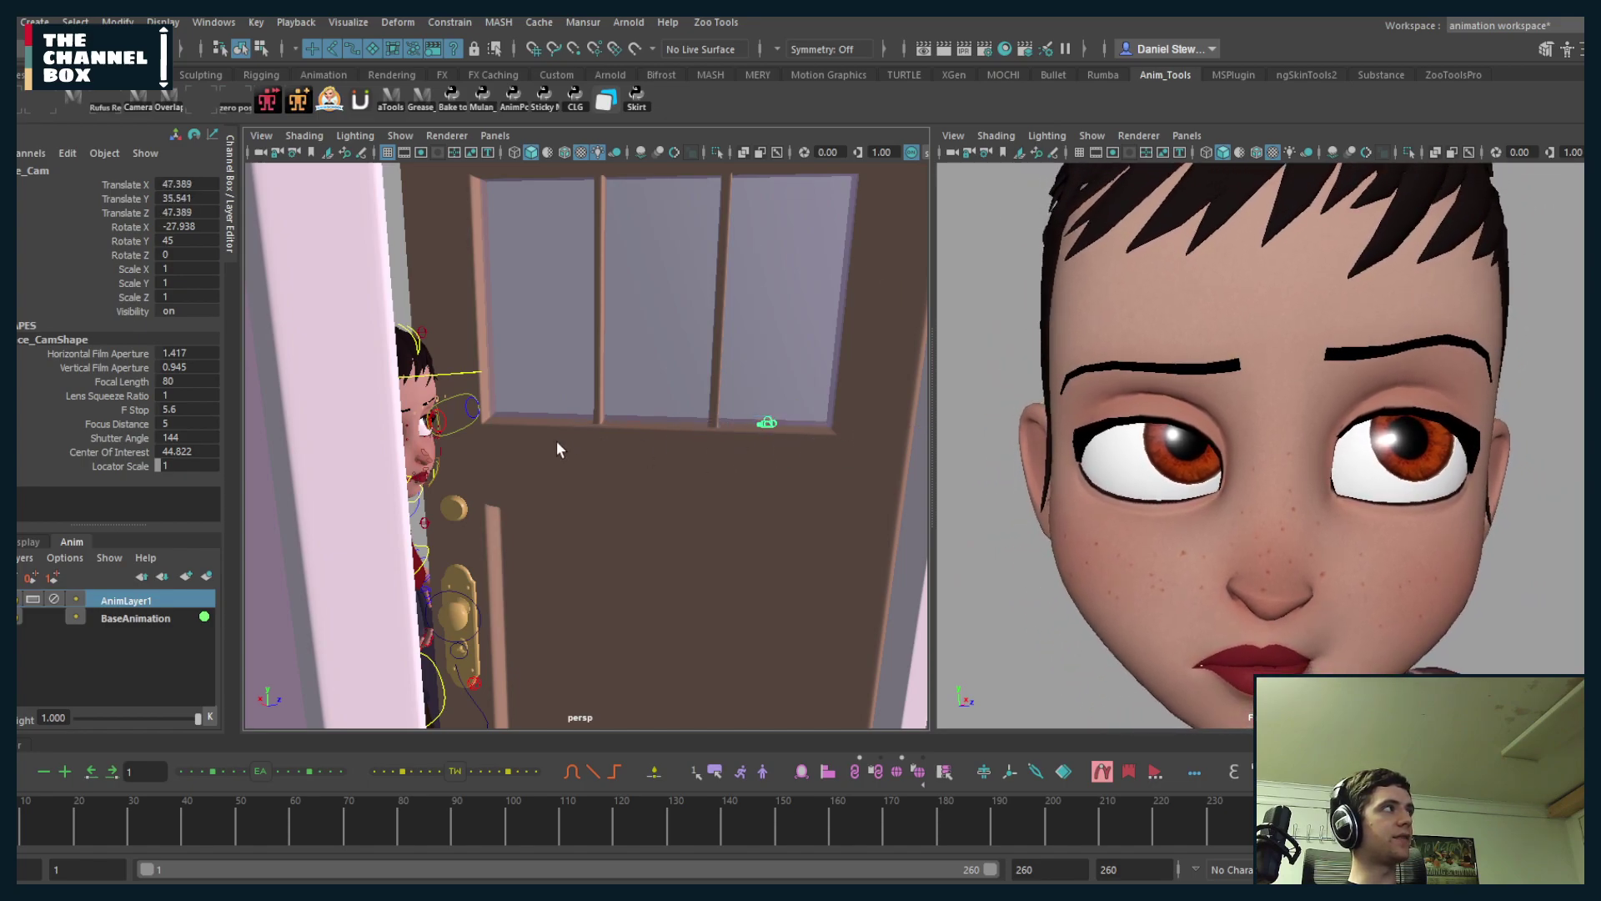
- Select Face_Cam's parent group and shift it to fine-tune how the face is framed
key(Up)
key(e)
mouse_move(545, 427)
alt+mouse_down()
mouse_move(443, 421)
mouse_move(555, 417)
mouse_move(456, 456)
mouse_move(527, 452)
alt+mouse_up()
key(w)
click(831, 473)
drag(842, 477, 886, 478)
- Select the character's head control in the perspective view and open the Node Editor
click(547, 370)
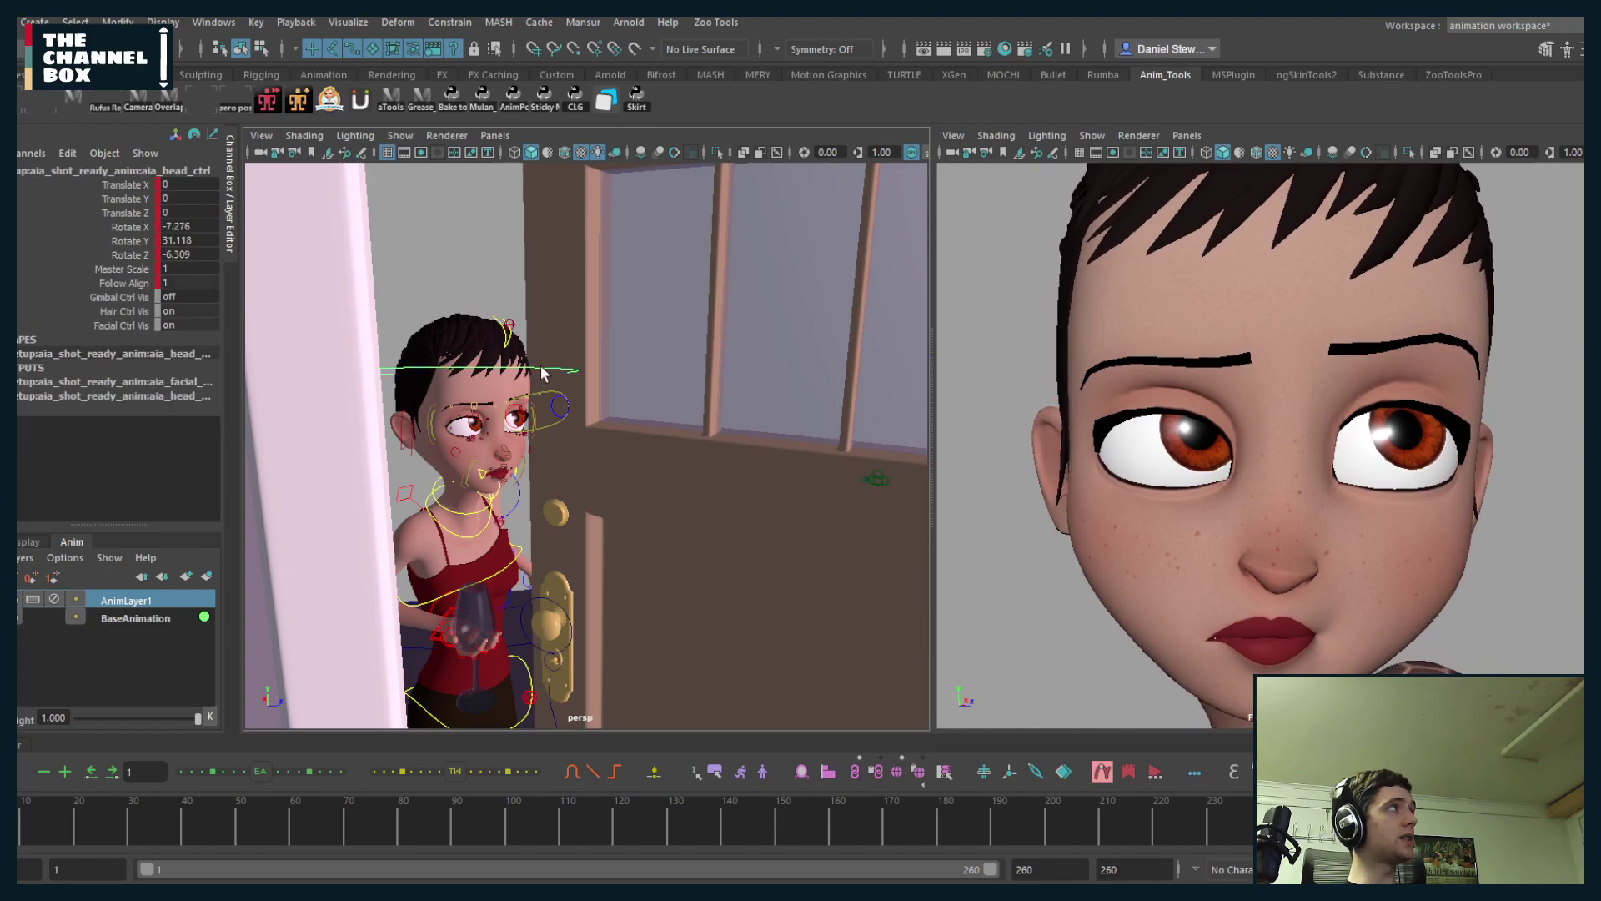
click(215, 22)
click(264, 230)
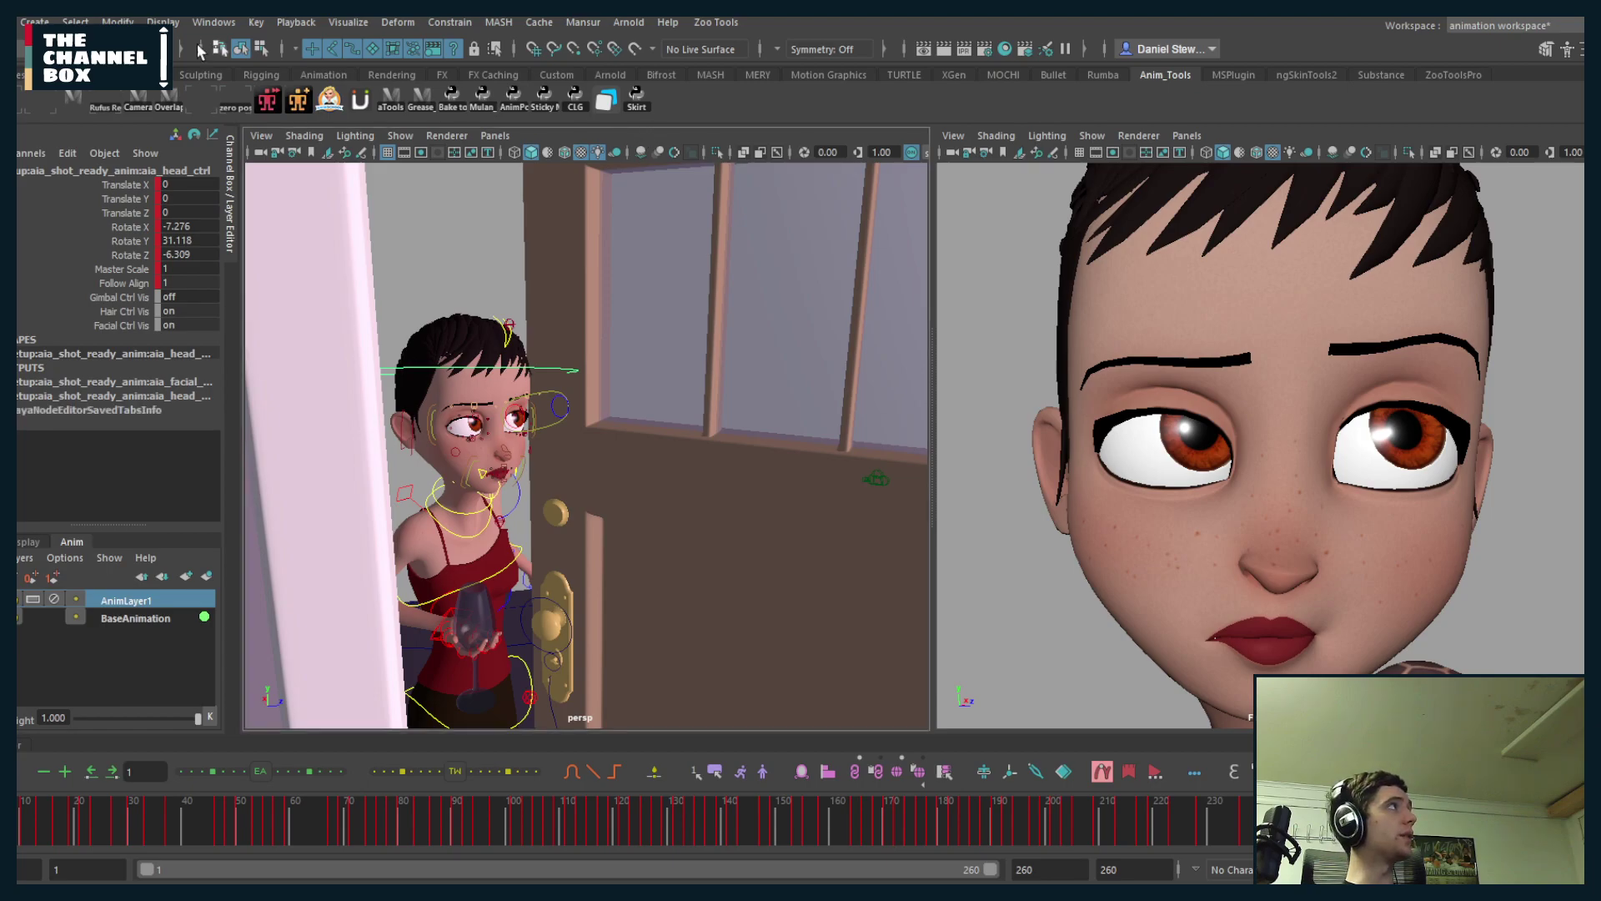
- Parent constrain Face_Cam_GRP to the character's head control and play back the animation
click(208, 22)
click(241, 212)
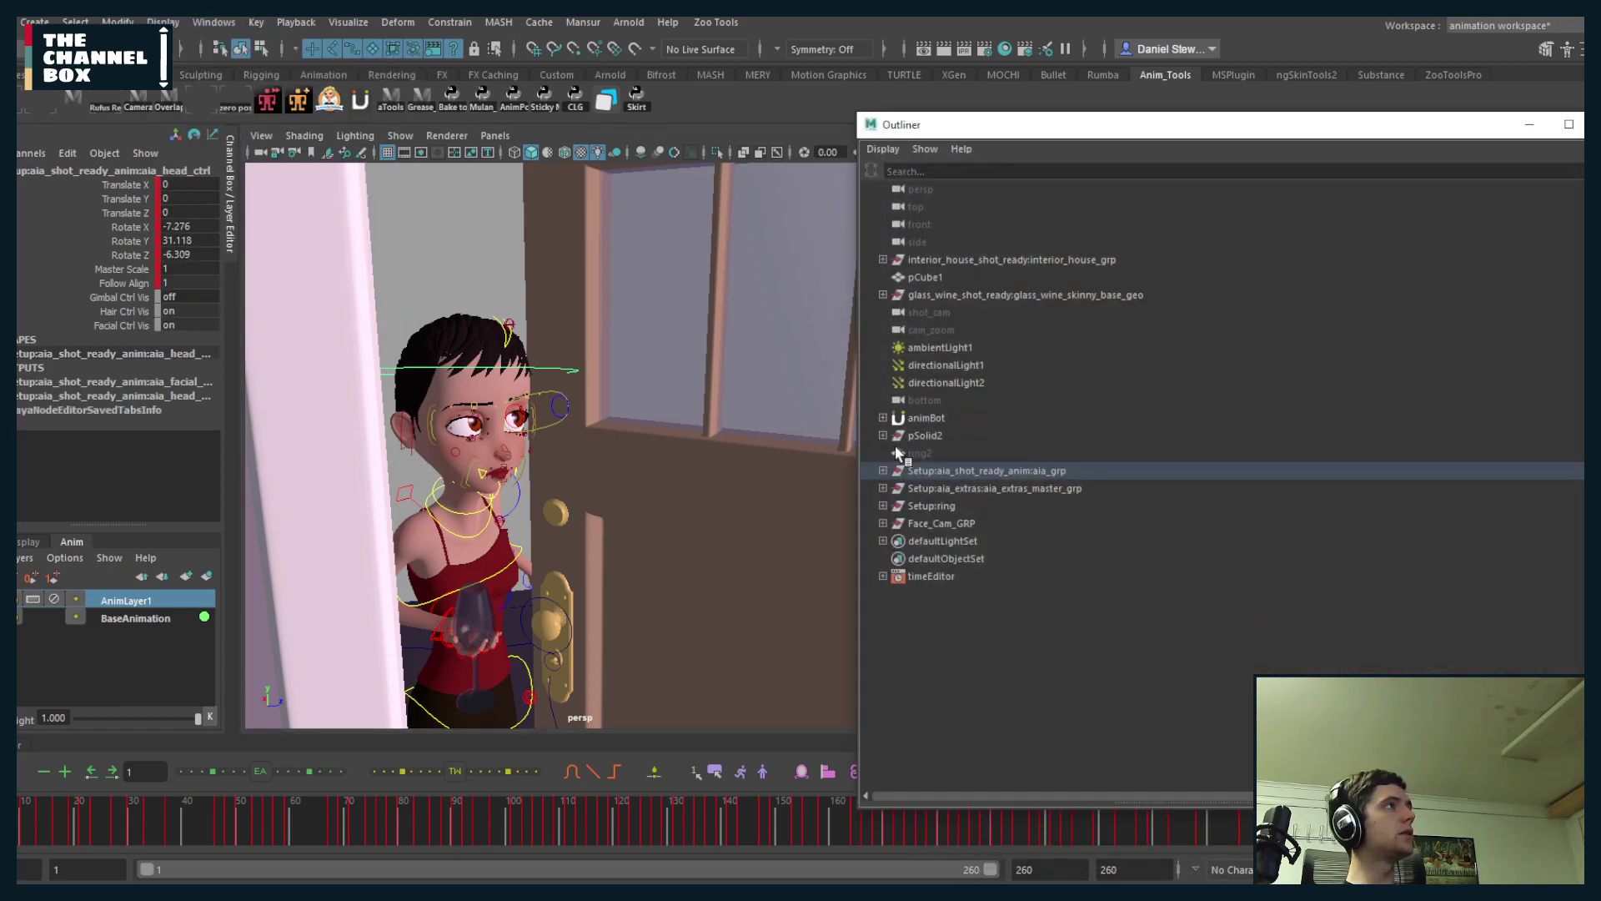
click(938, 522)
click(451, 22)
click(1254, 84)
click(1597, 125)
key(alt+v)
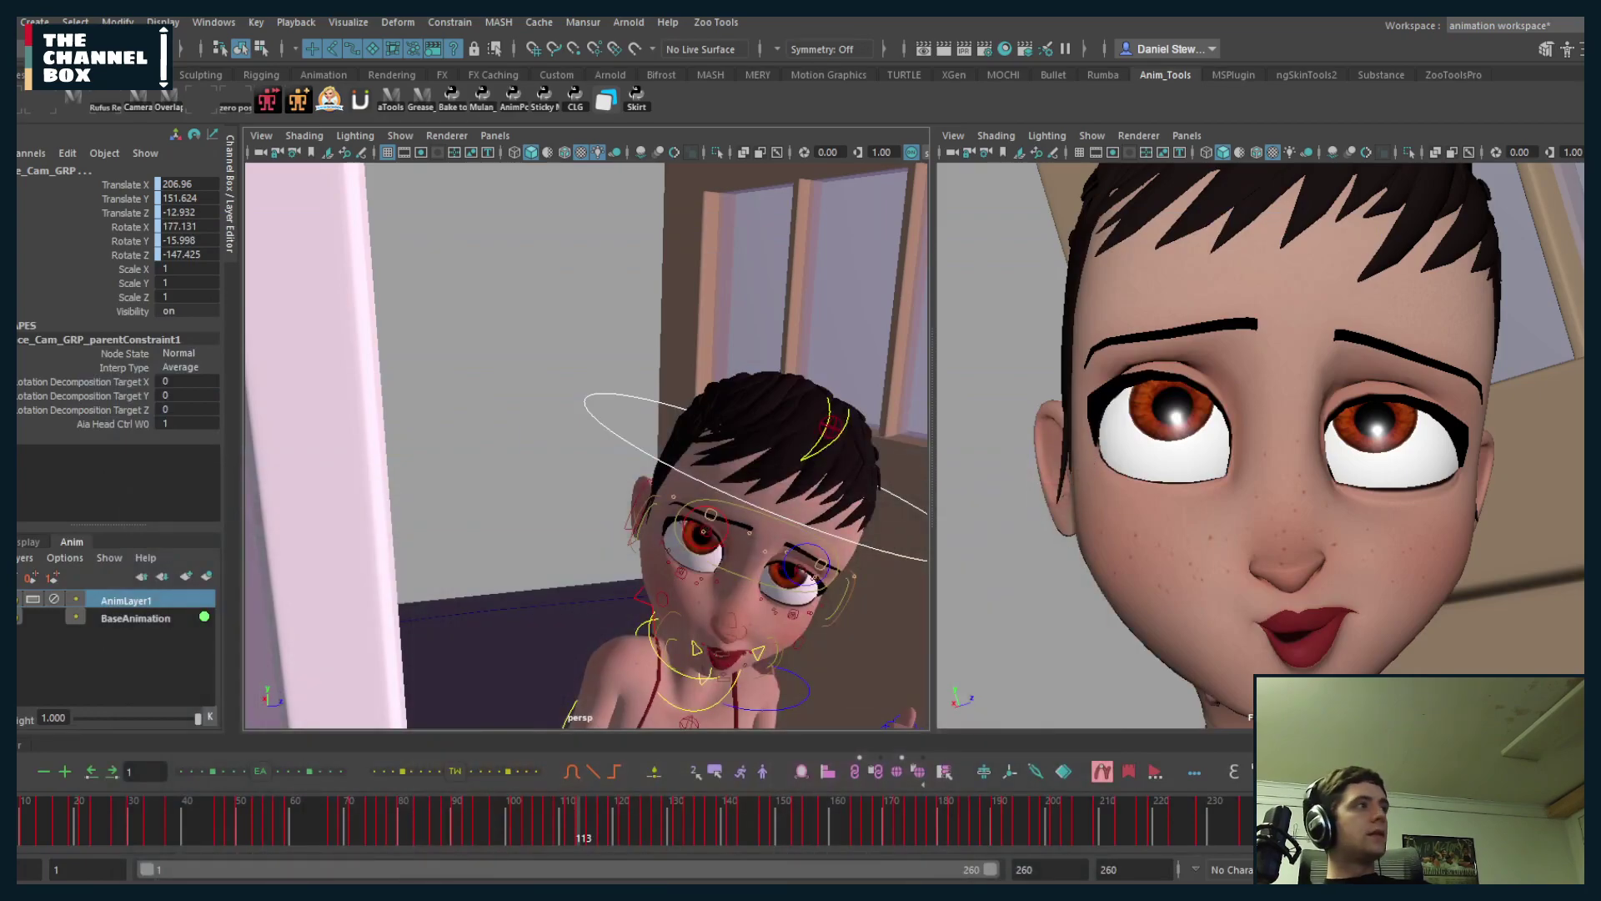
- Open the attributes of the FINALAUDIO sound to examine its offset and source file
right_click(757, 803)
mouse_move(834, 790)
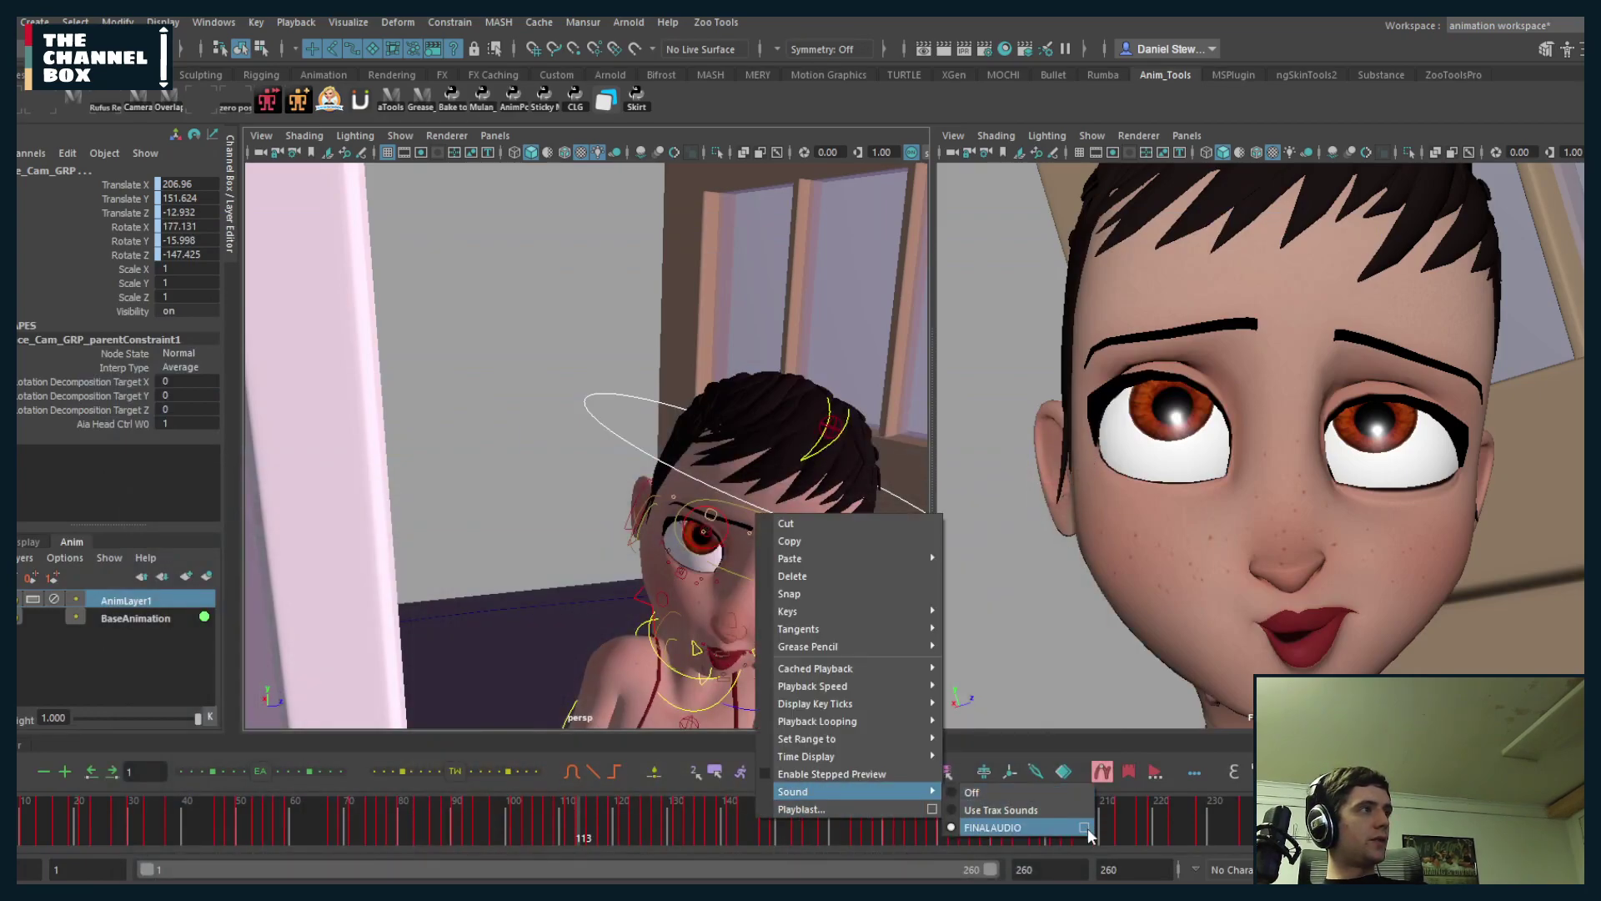
click(1084, 828)
click(1383, 166)
click(1238, 167)
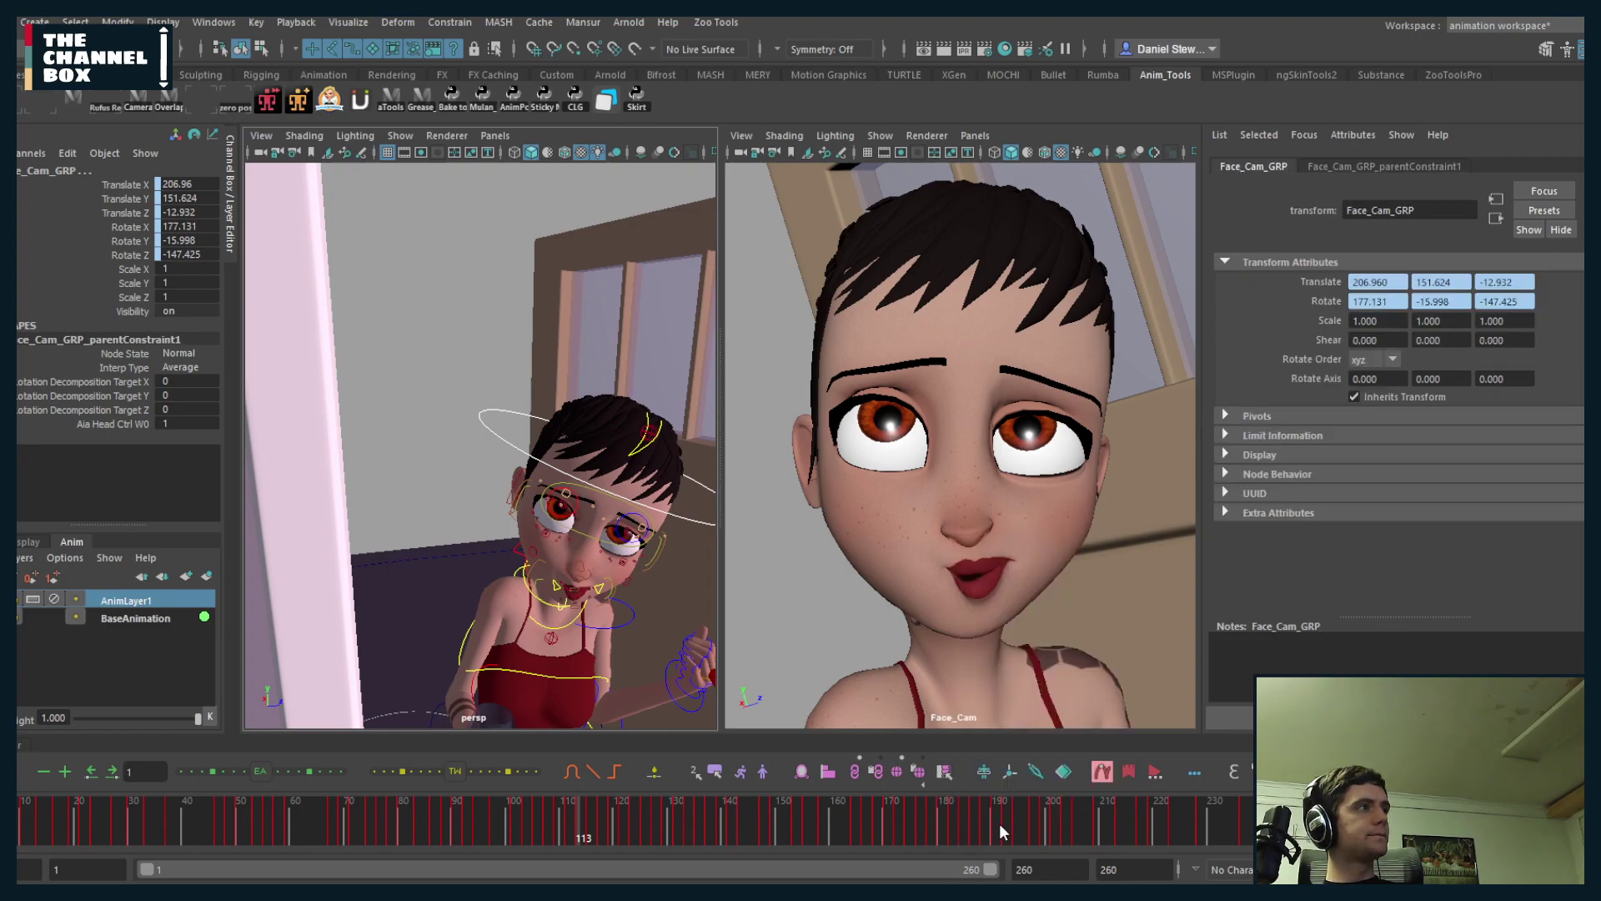
key(Escape)
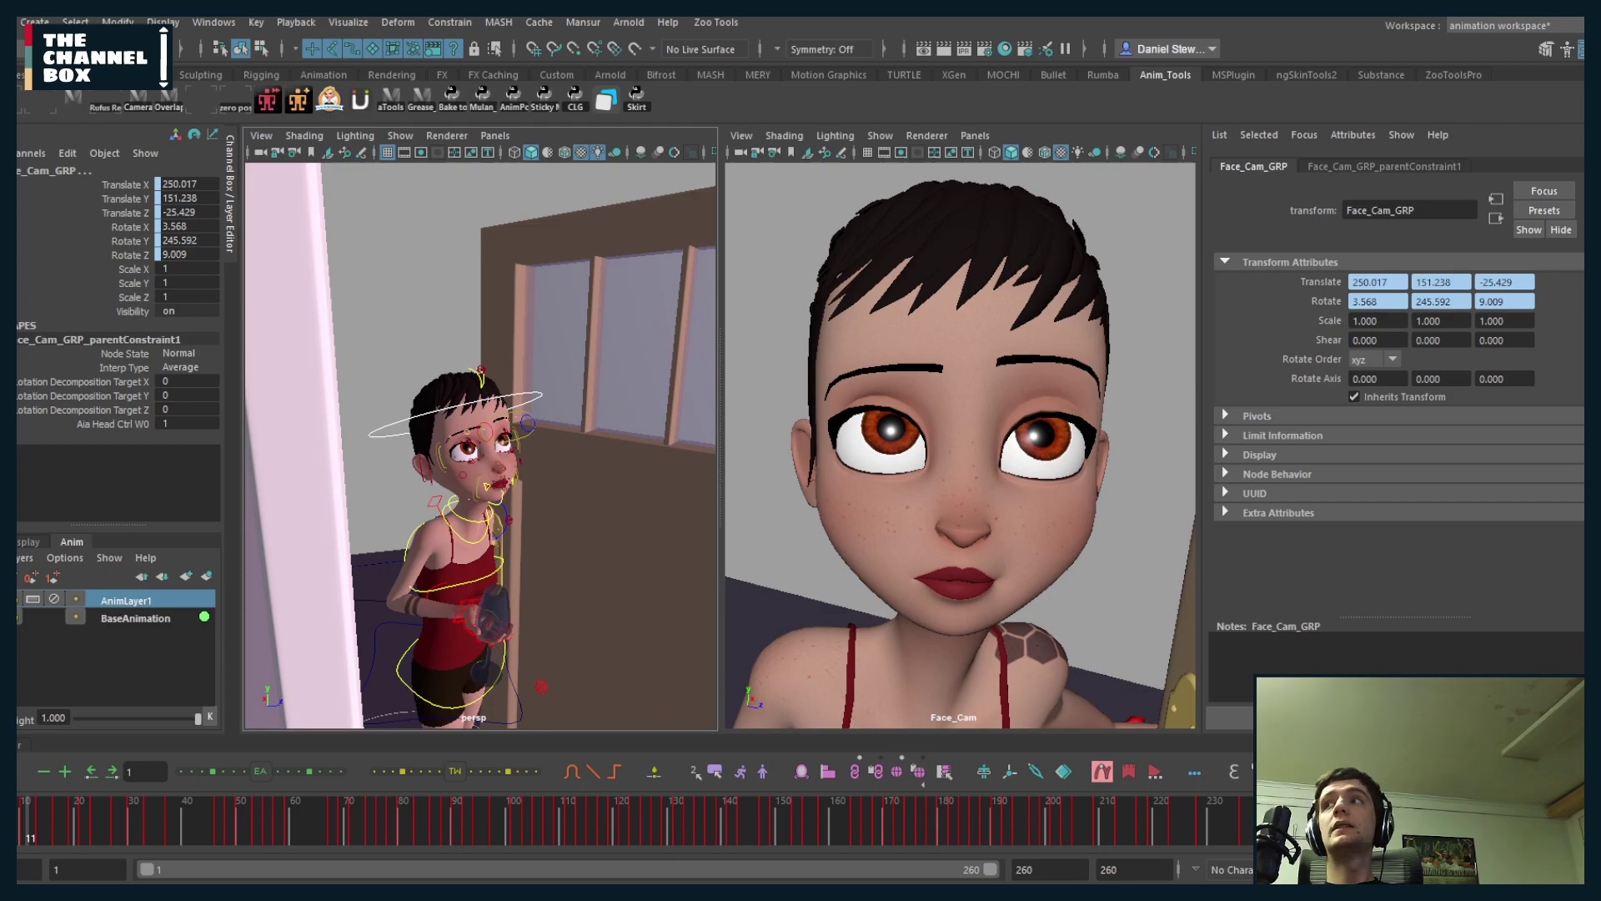
right_click(919, 822)
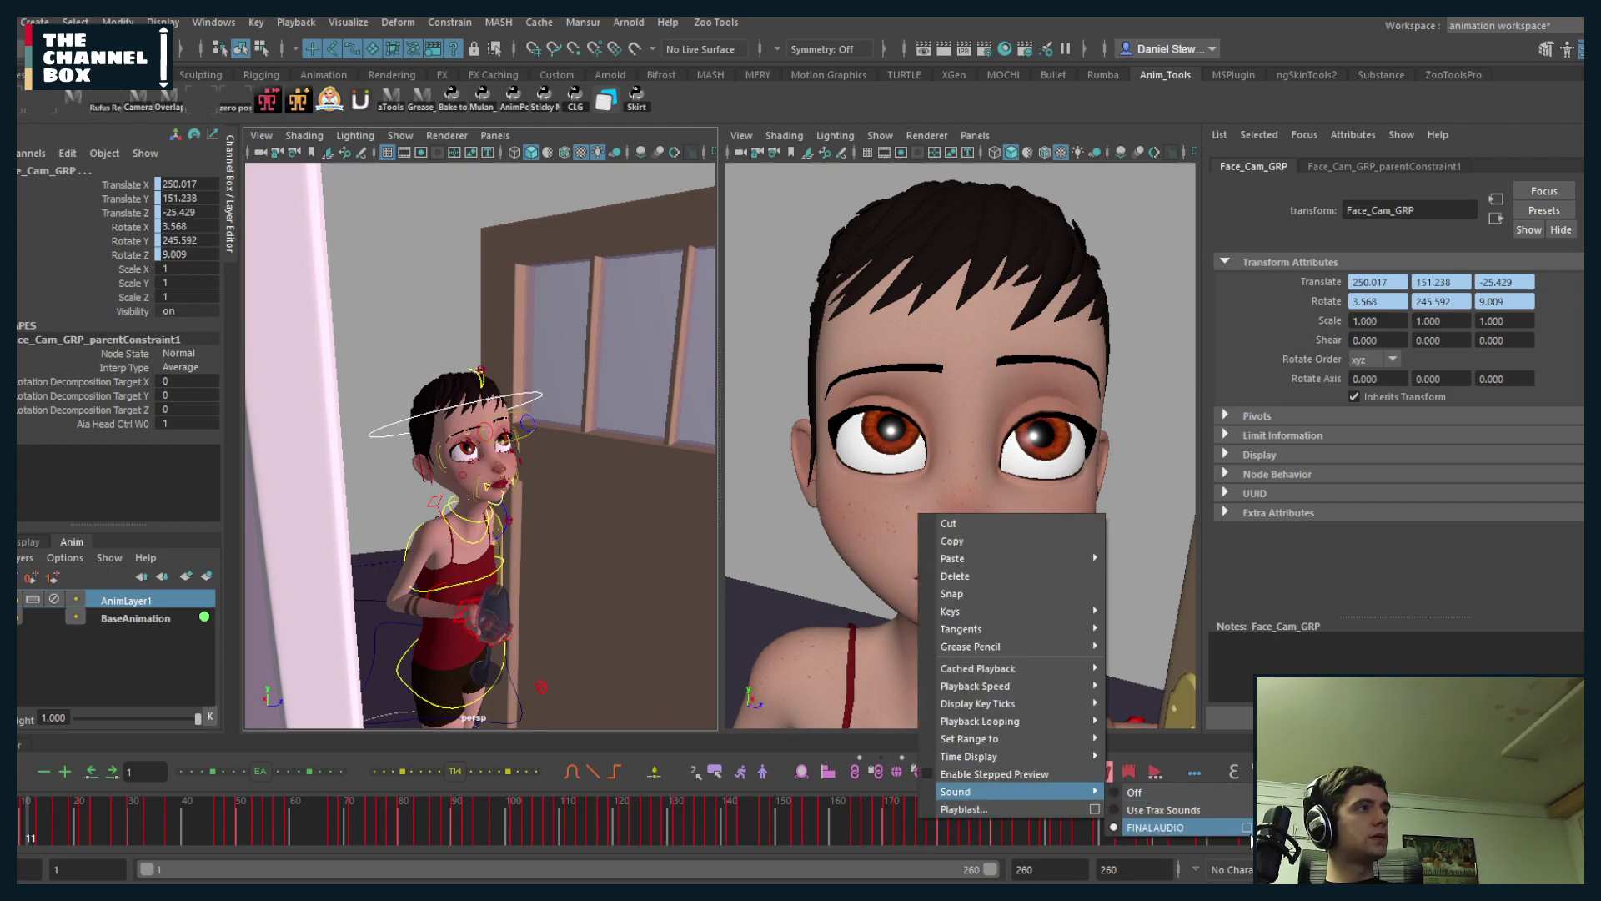
click(1209, 825)
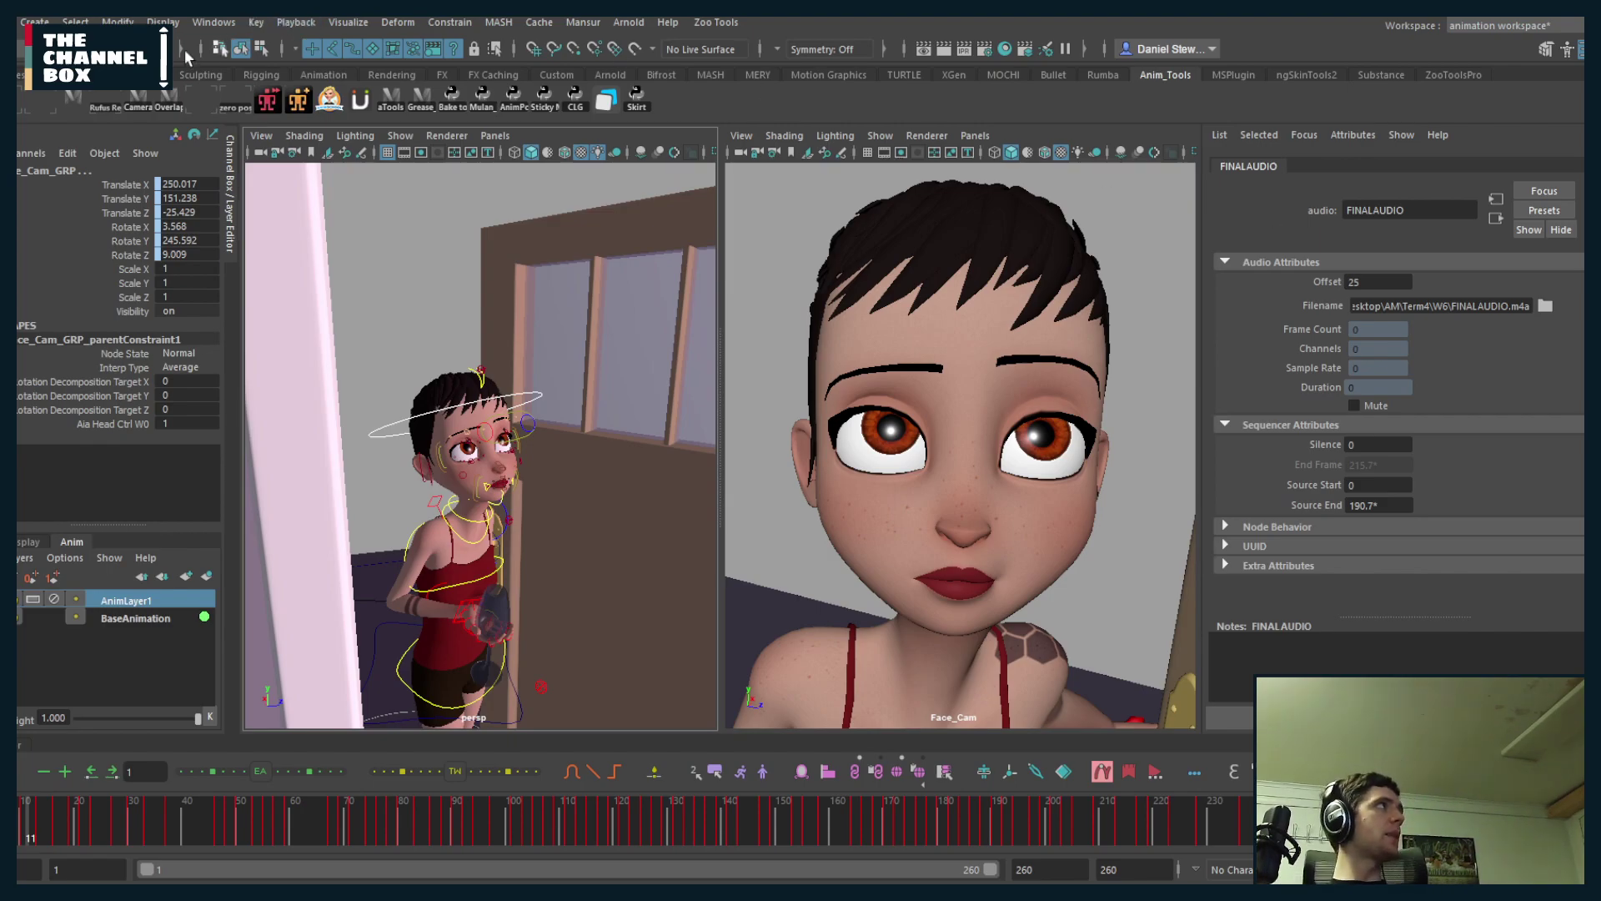
- Delete the FINALAUDIO sound from the scene and check the list of available sounds
click(4, 23)
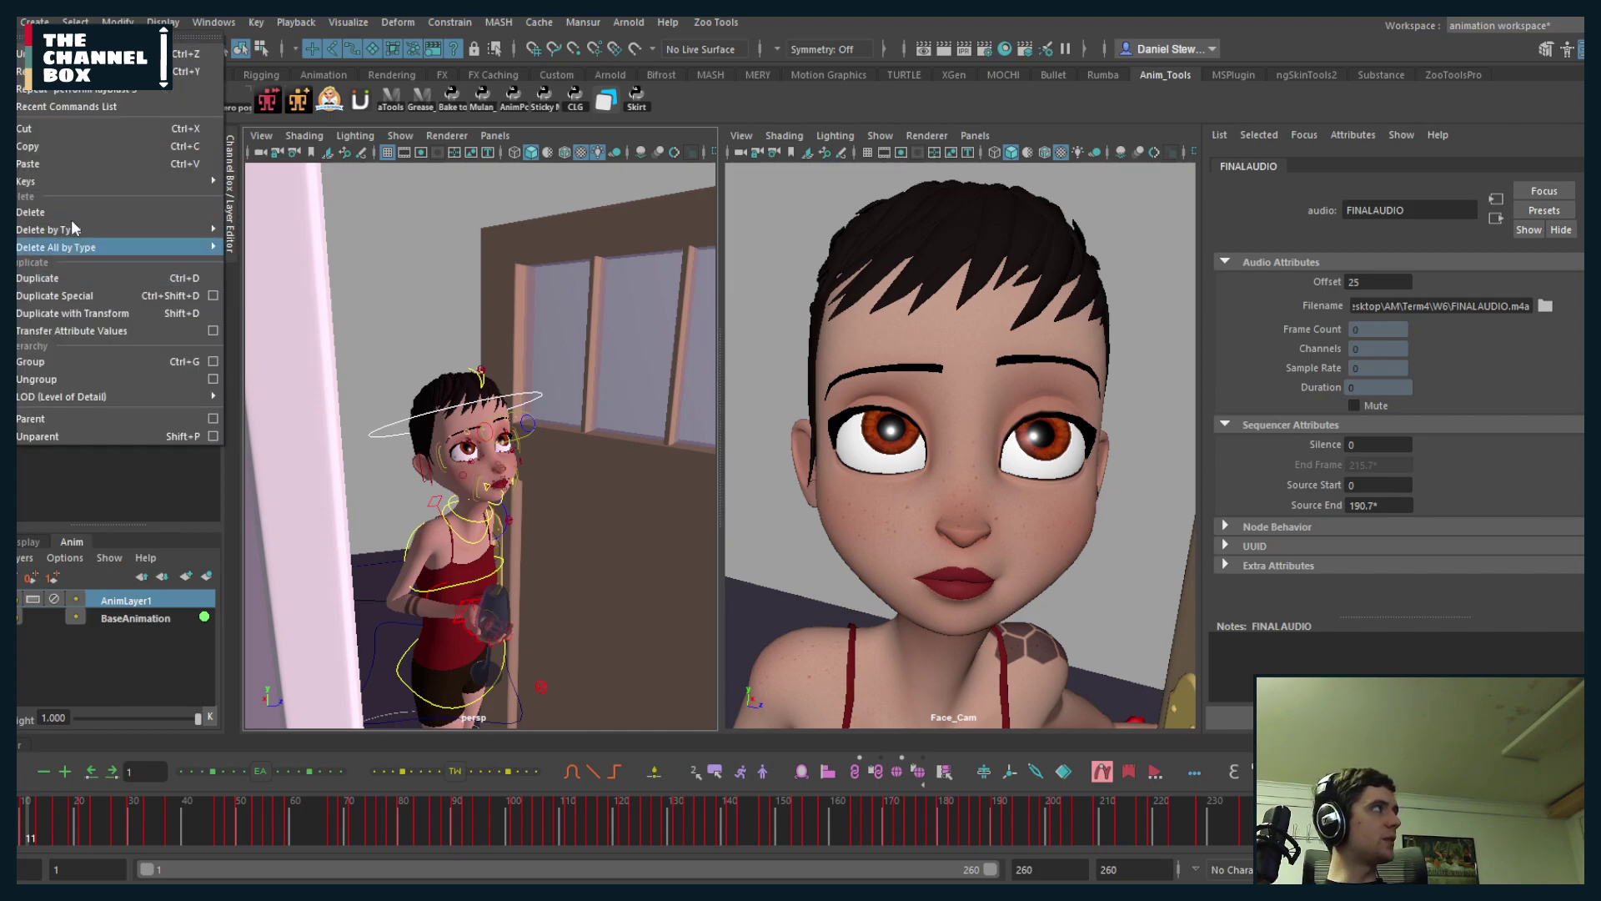
mouse_move(78, 234)
mouse_move(309, 377)
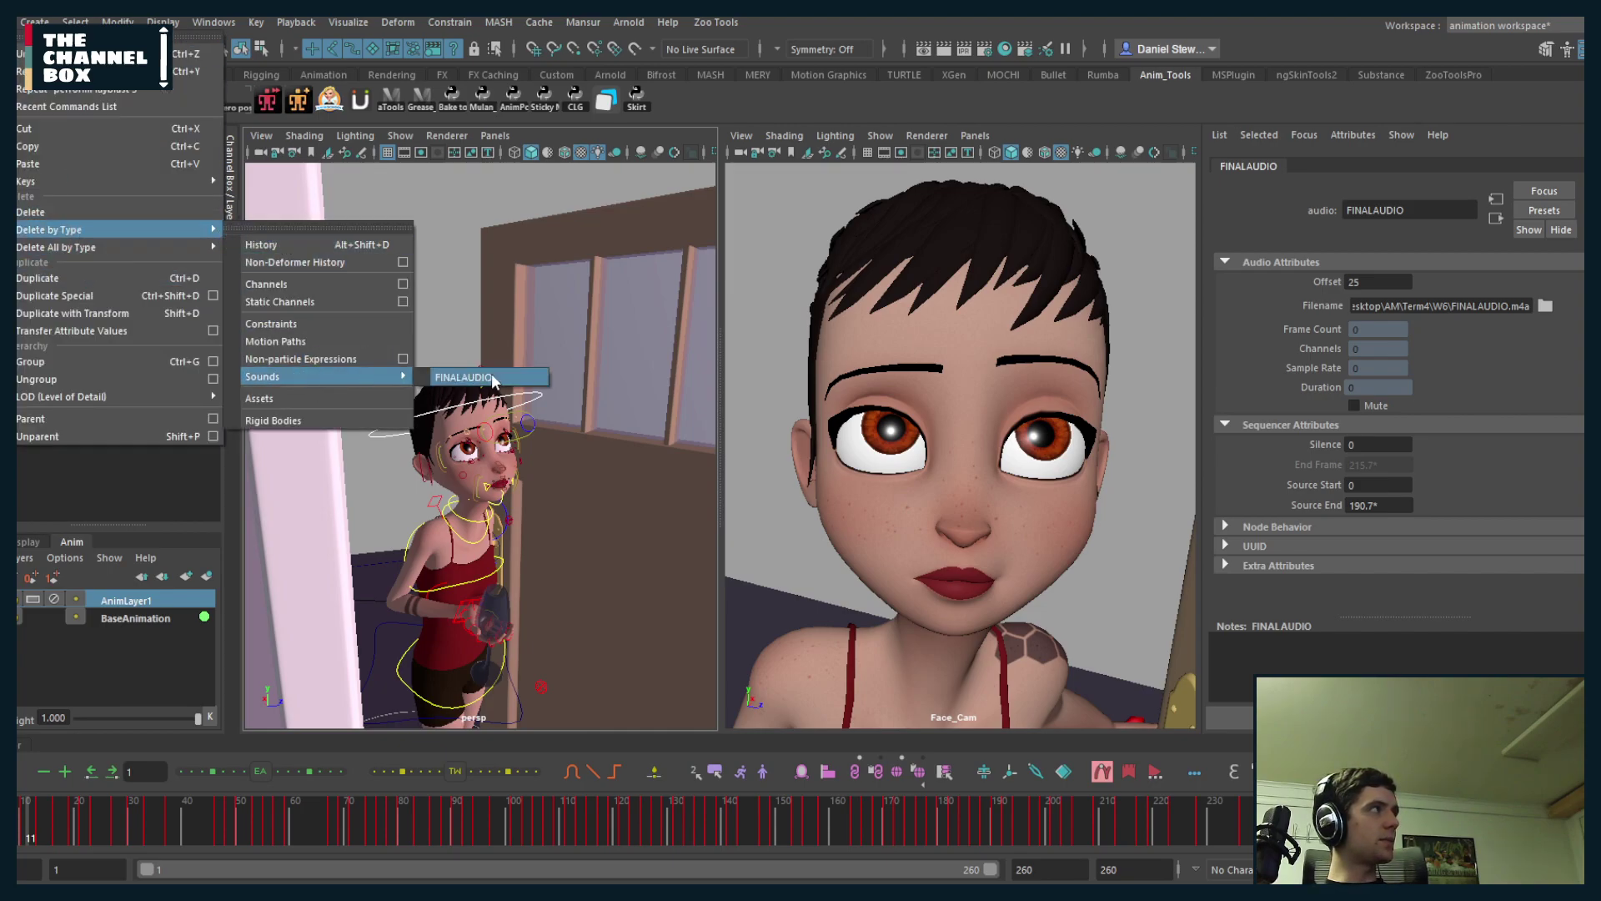
click(488, 378)
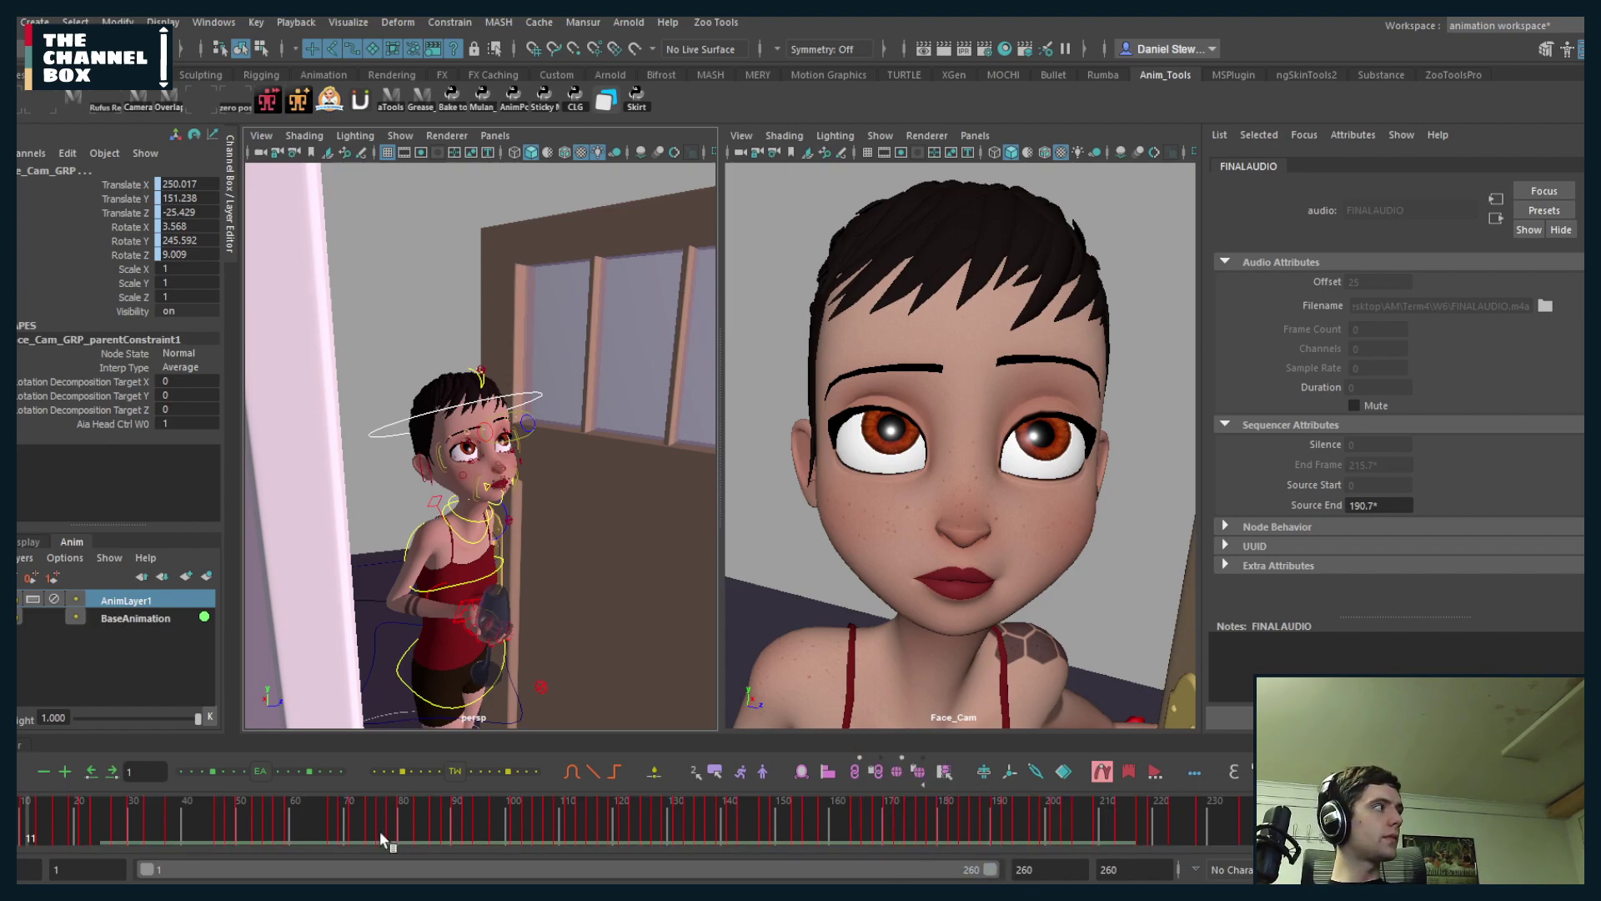
right_click(204, 811)
mouse_move(297, 784)
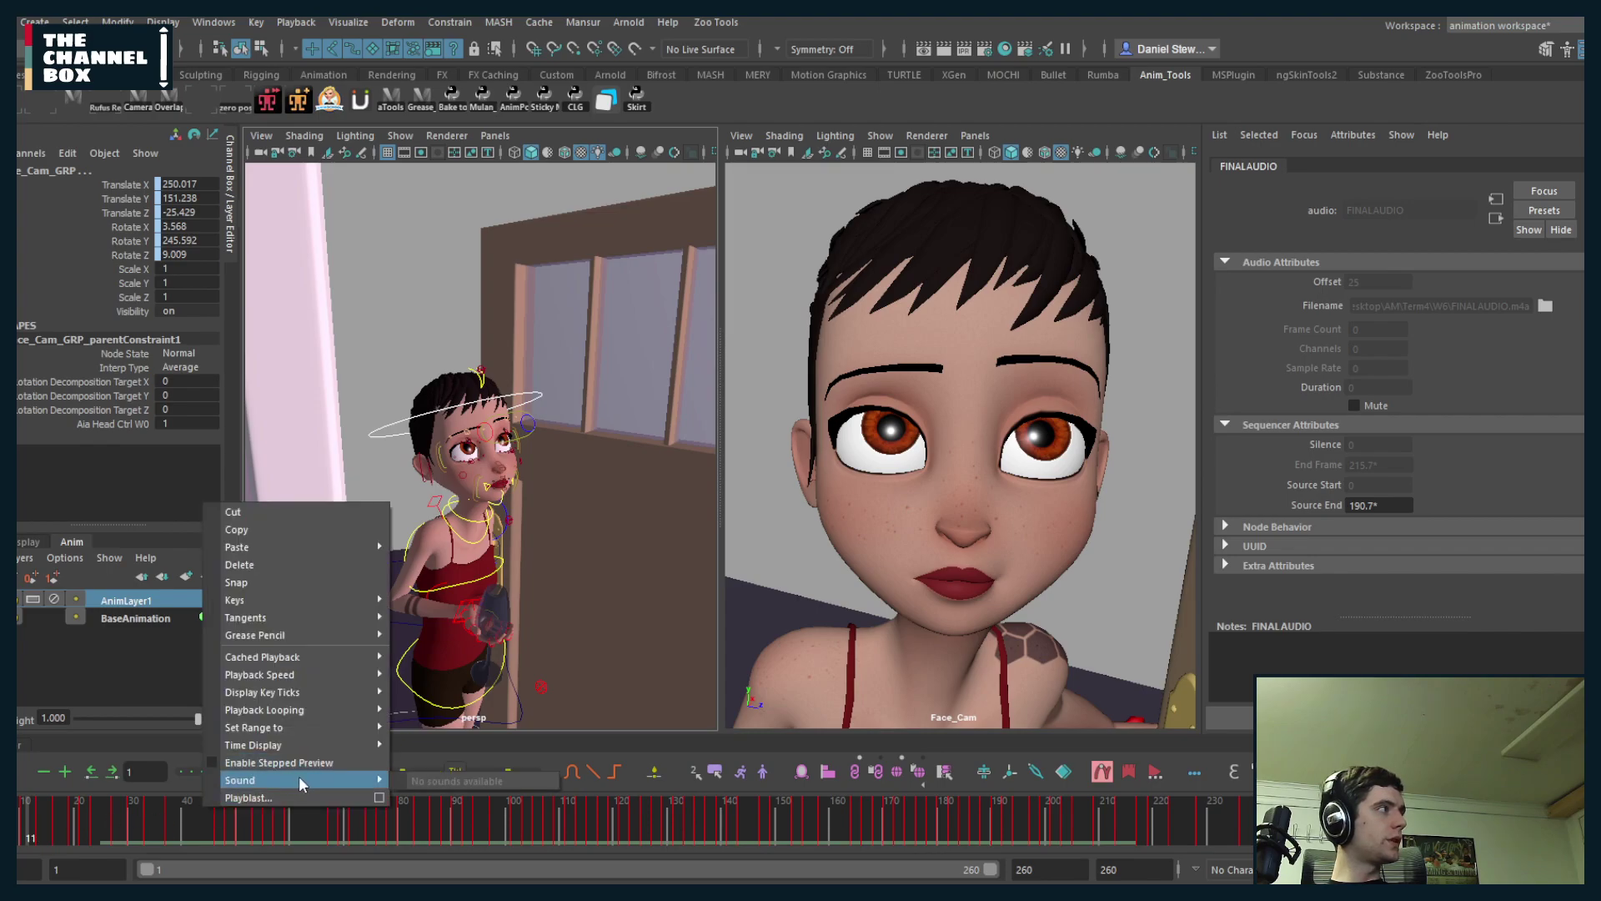
- Try to bring the audio file back onto the timeline, play the animation and hide the Attribute Editor
click(57, 834)
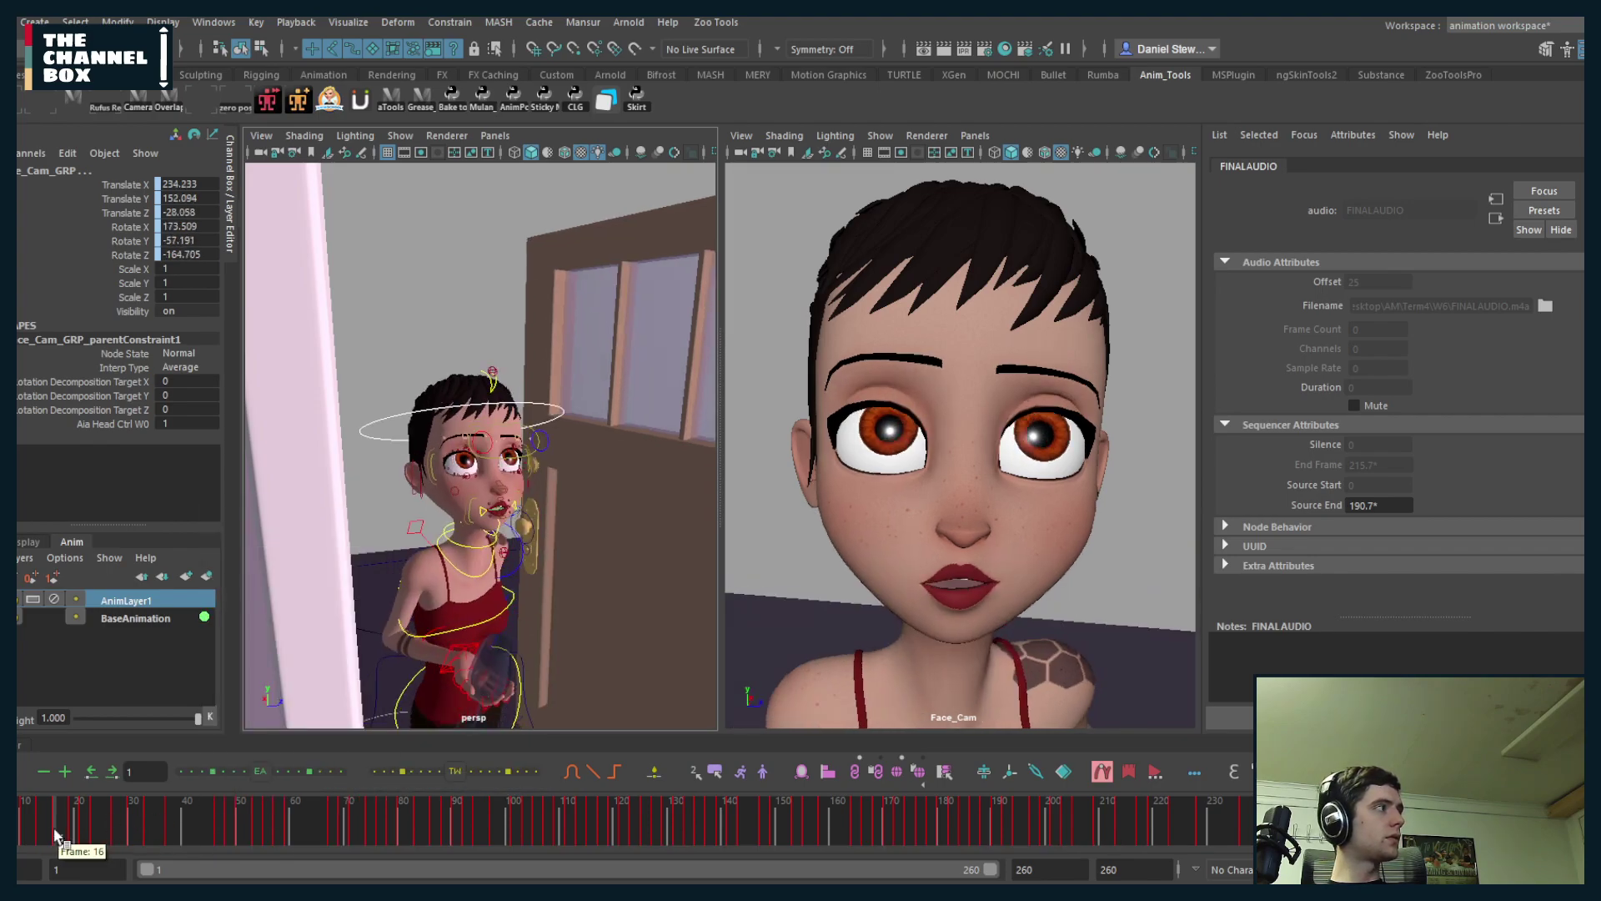
click(50, 814)
right_click(194, 809)
mouse_move(371, 785)
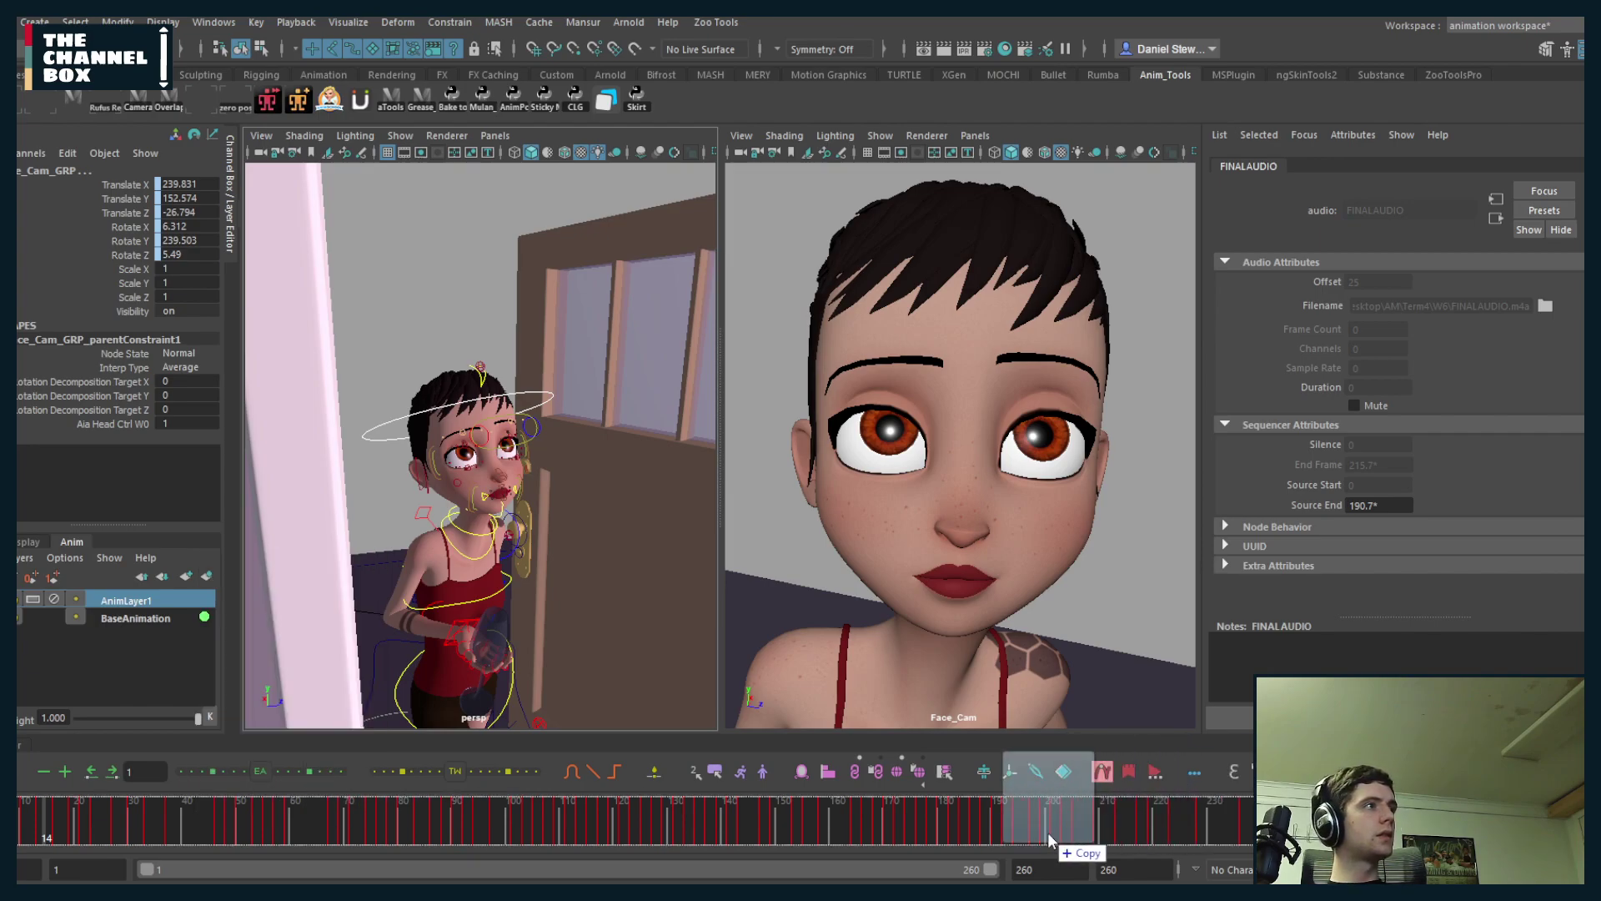
drag(292, 835, 34, 811)
key(alt+v)
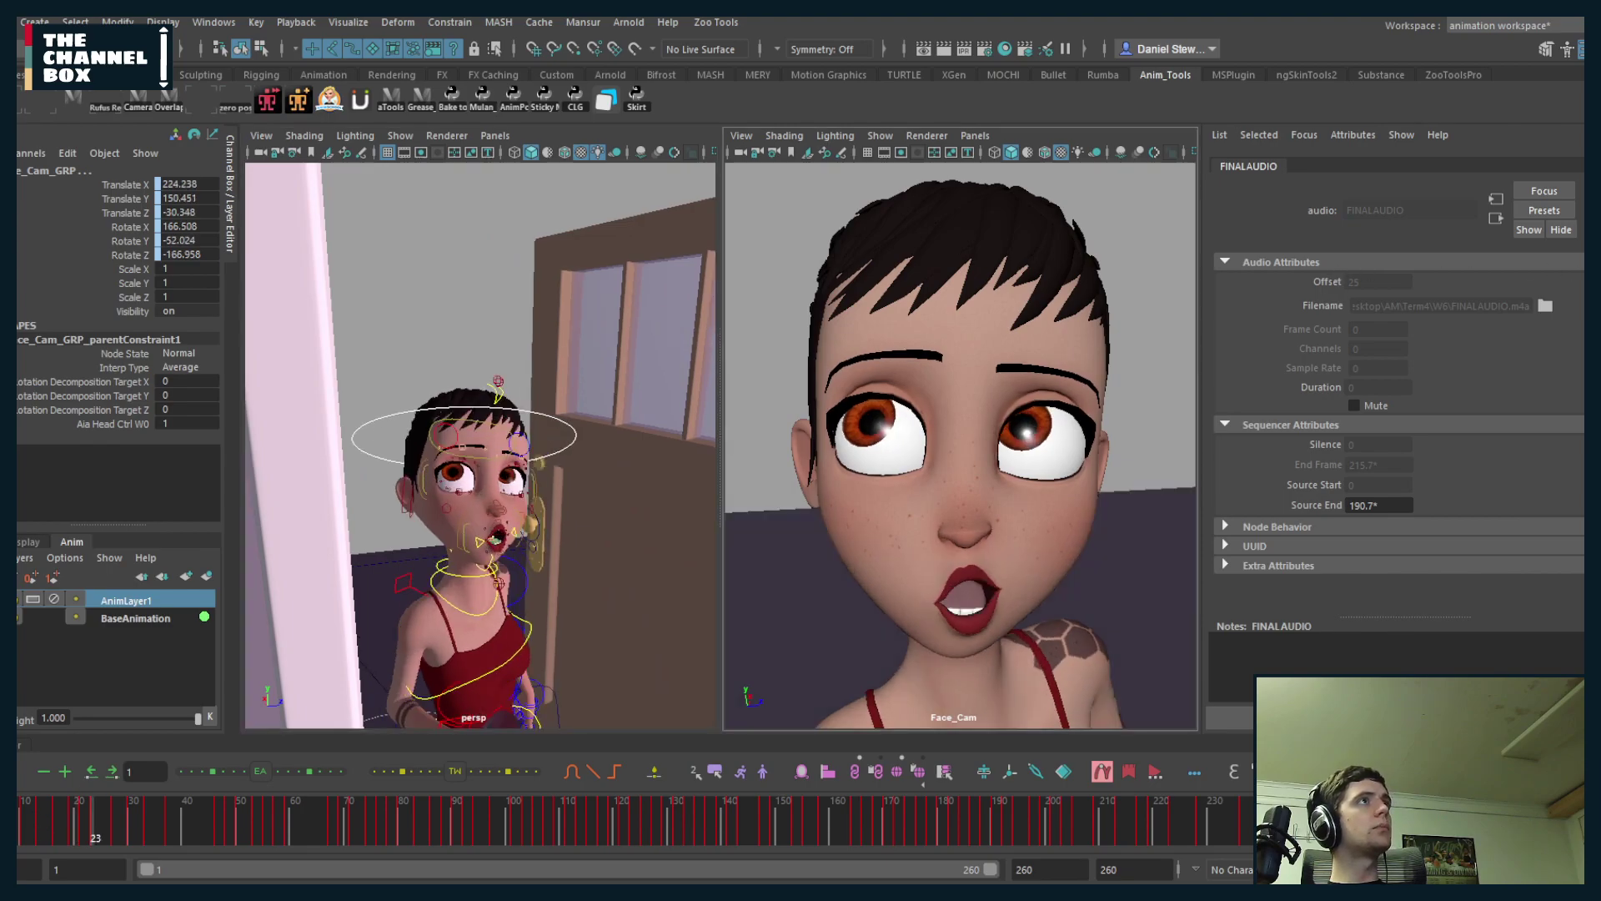
key(ctrl+a)
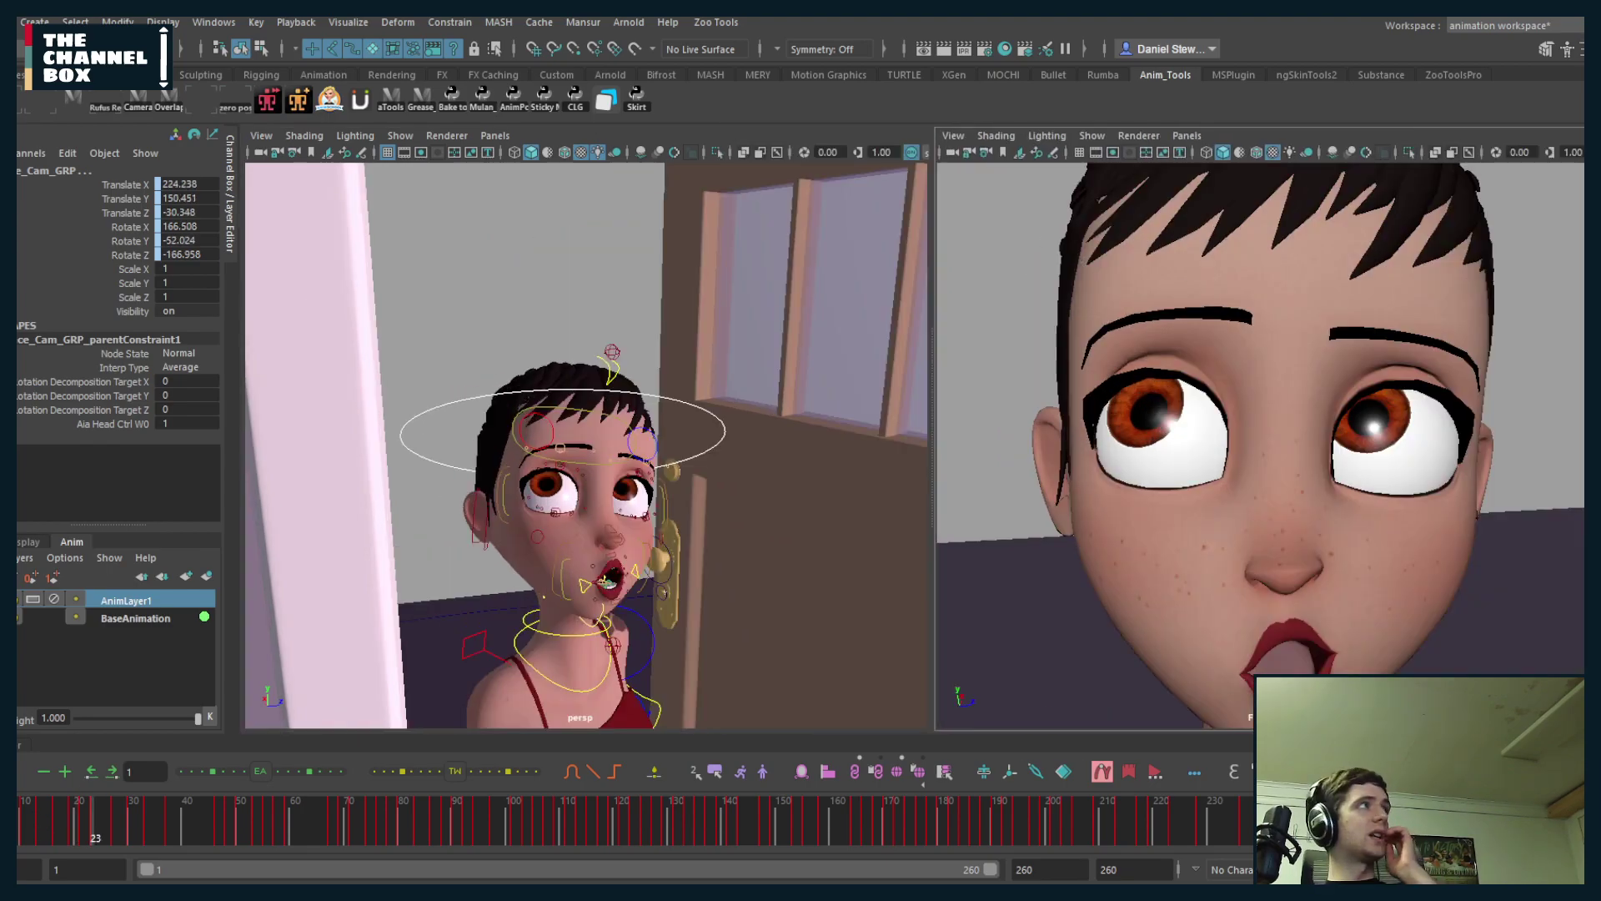
- Import the FINALAUDIO2.wav audio file onto the timeline and check its sound at the start of the animation
click(1, 22)
click(84, 215)
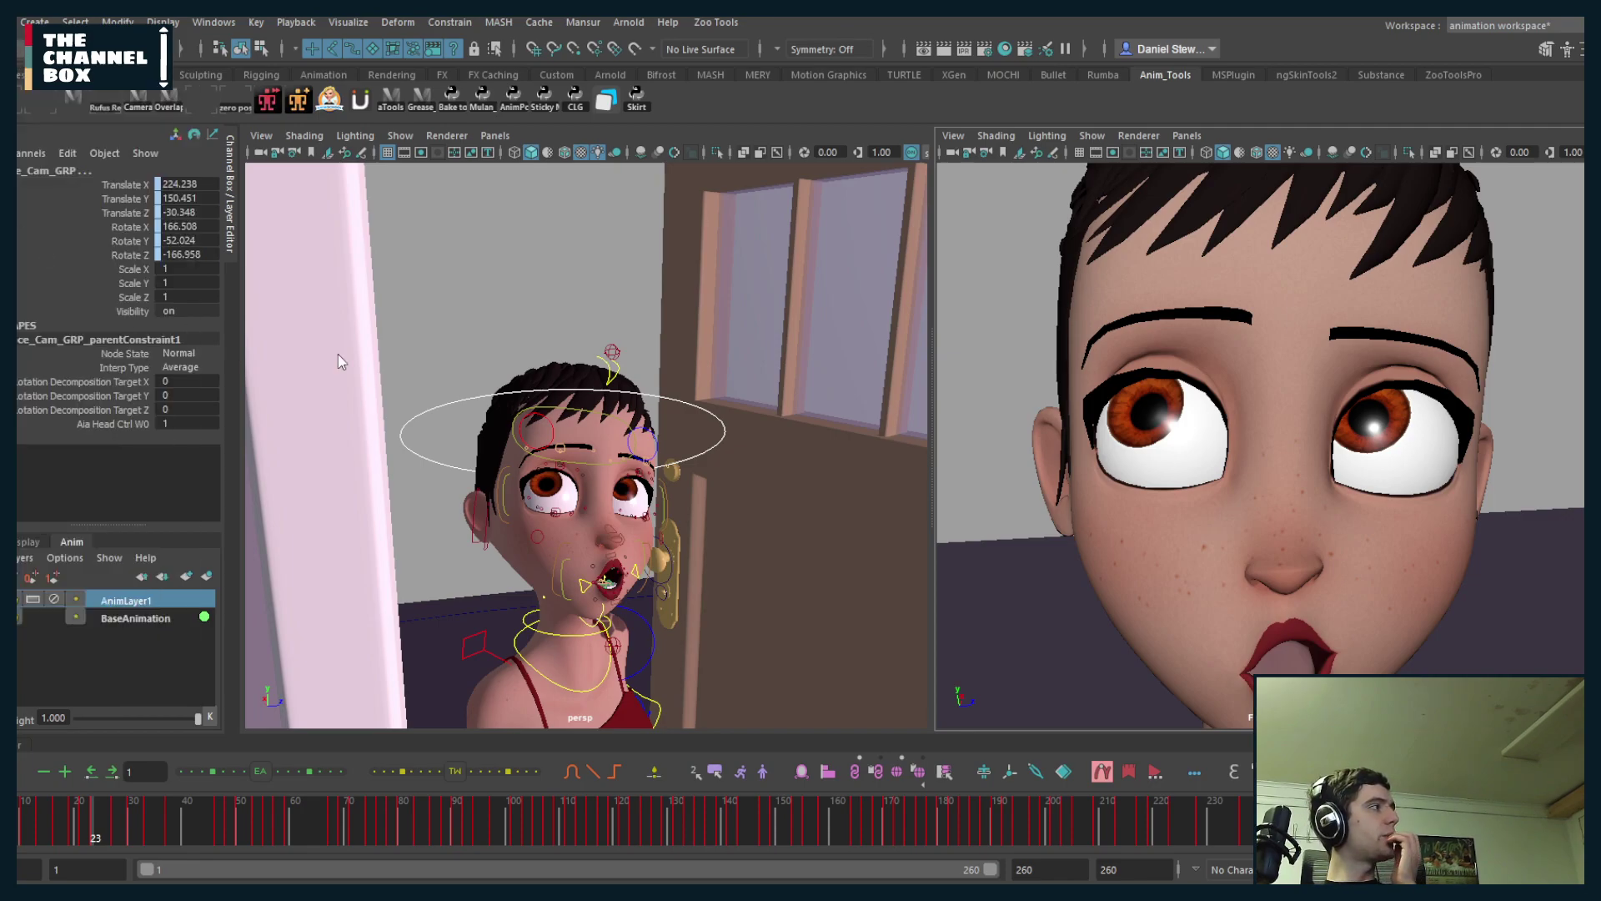
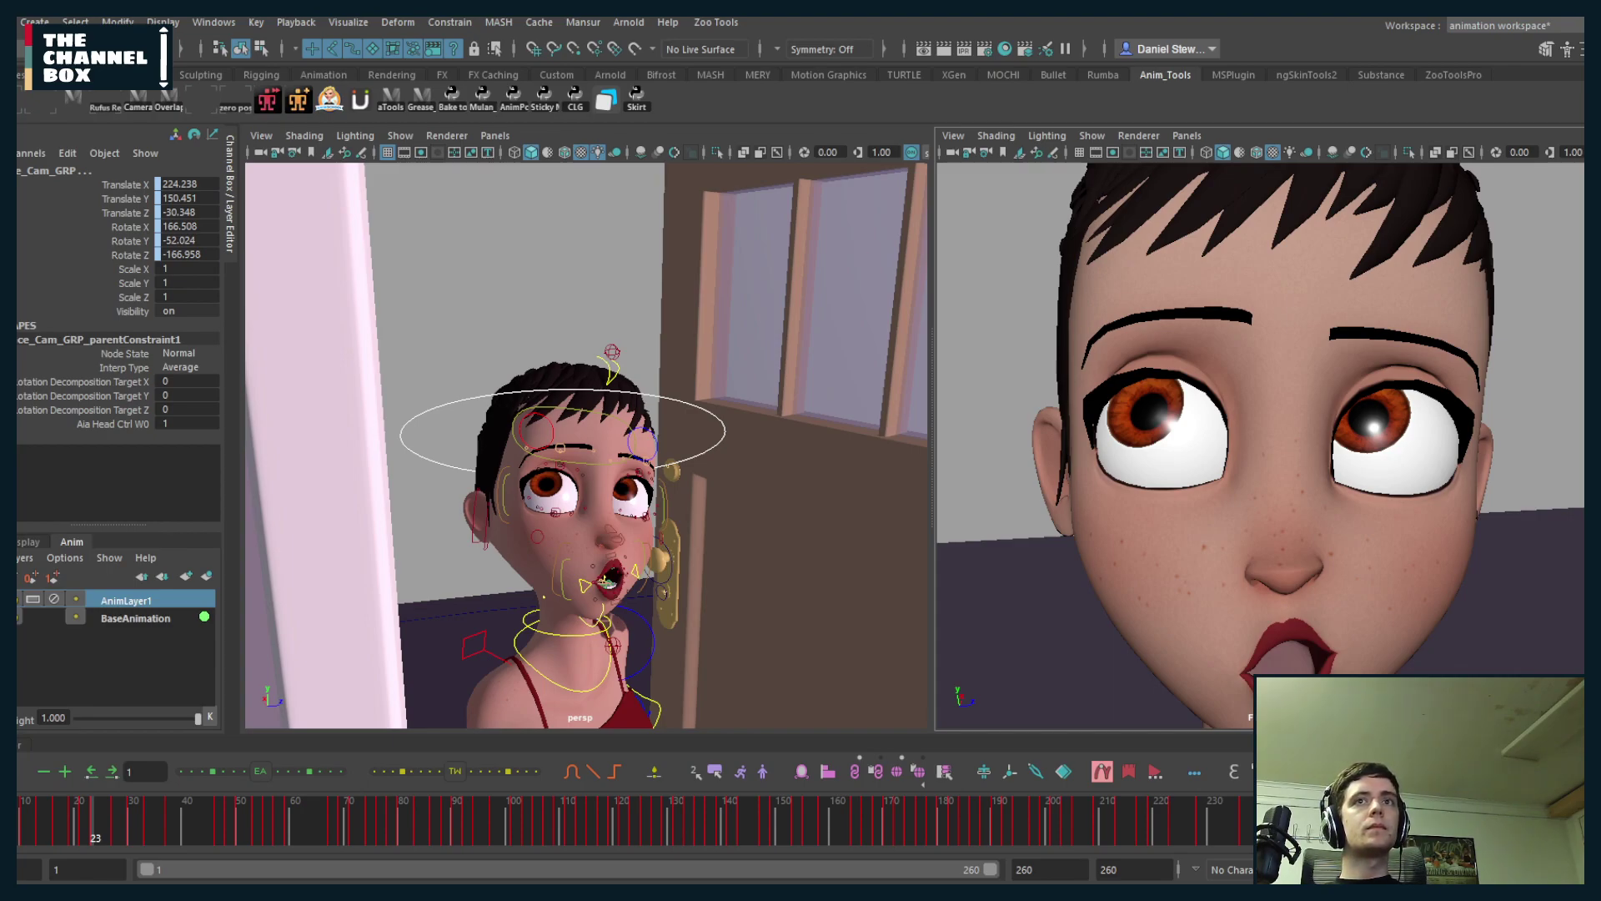
click(1161, 825)
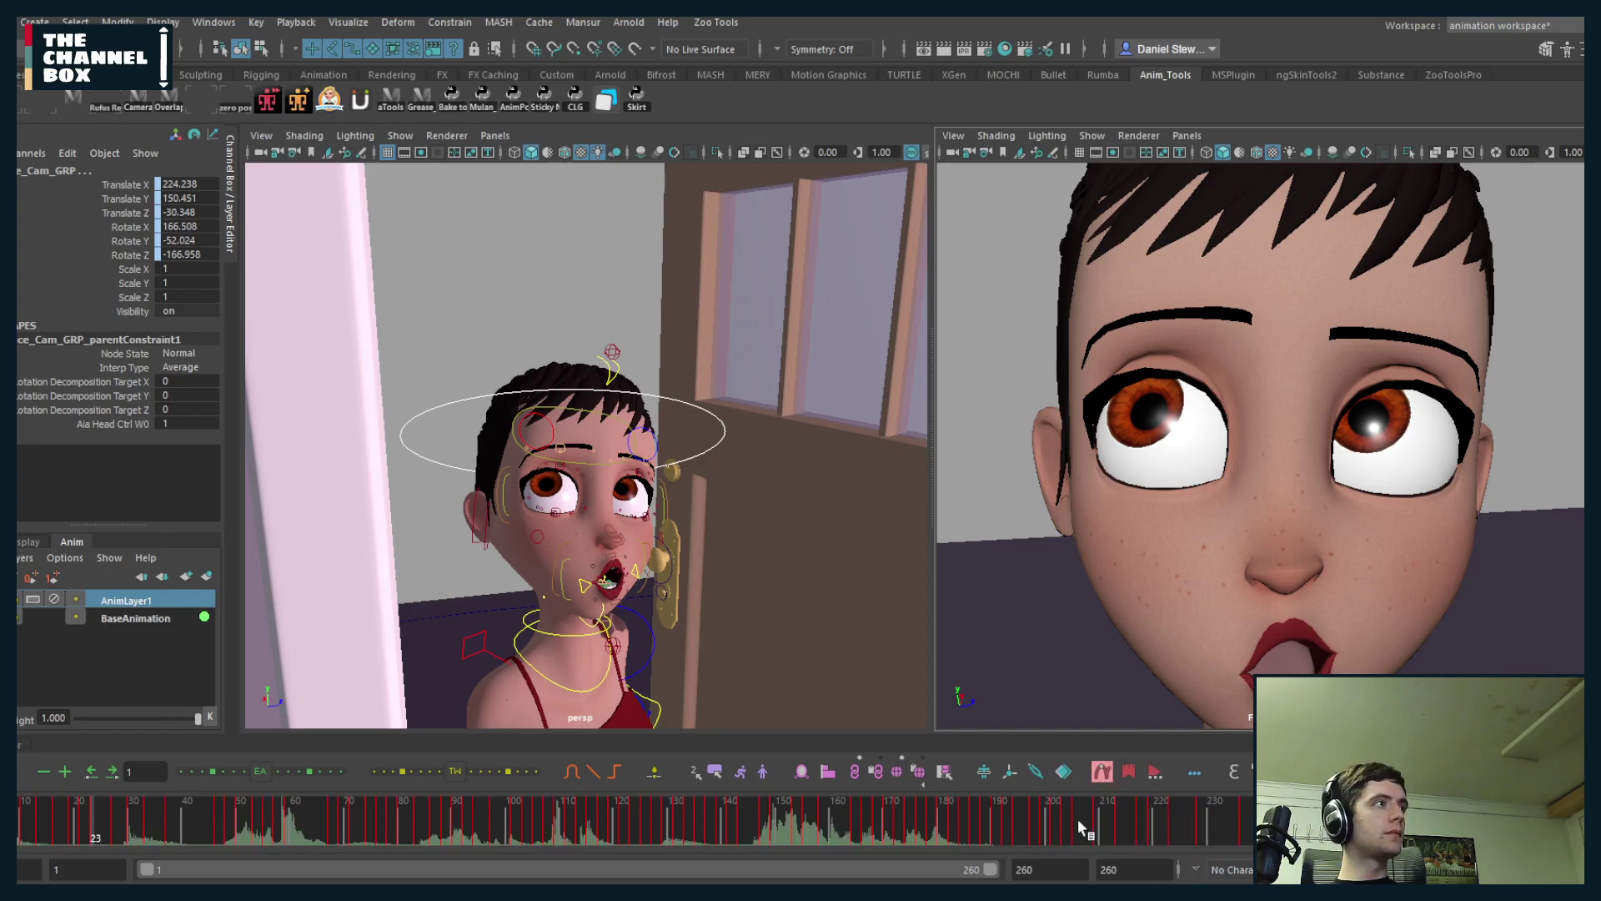
click(40, 826)
key(alt+v)
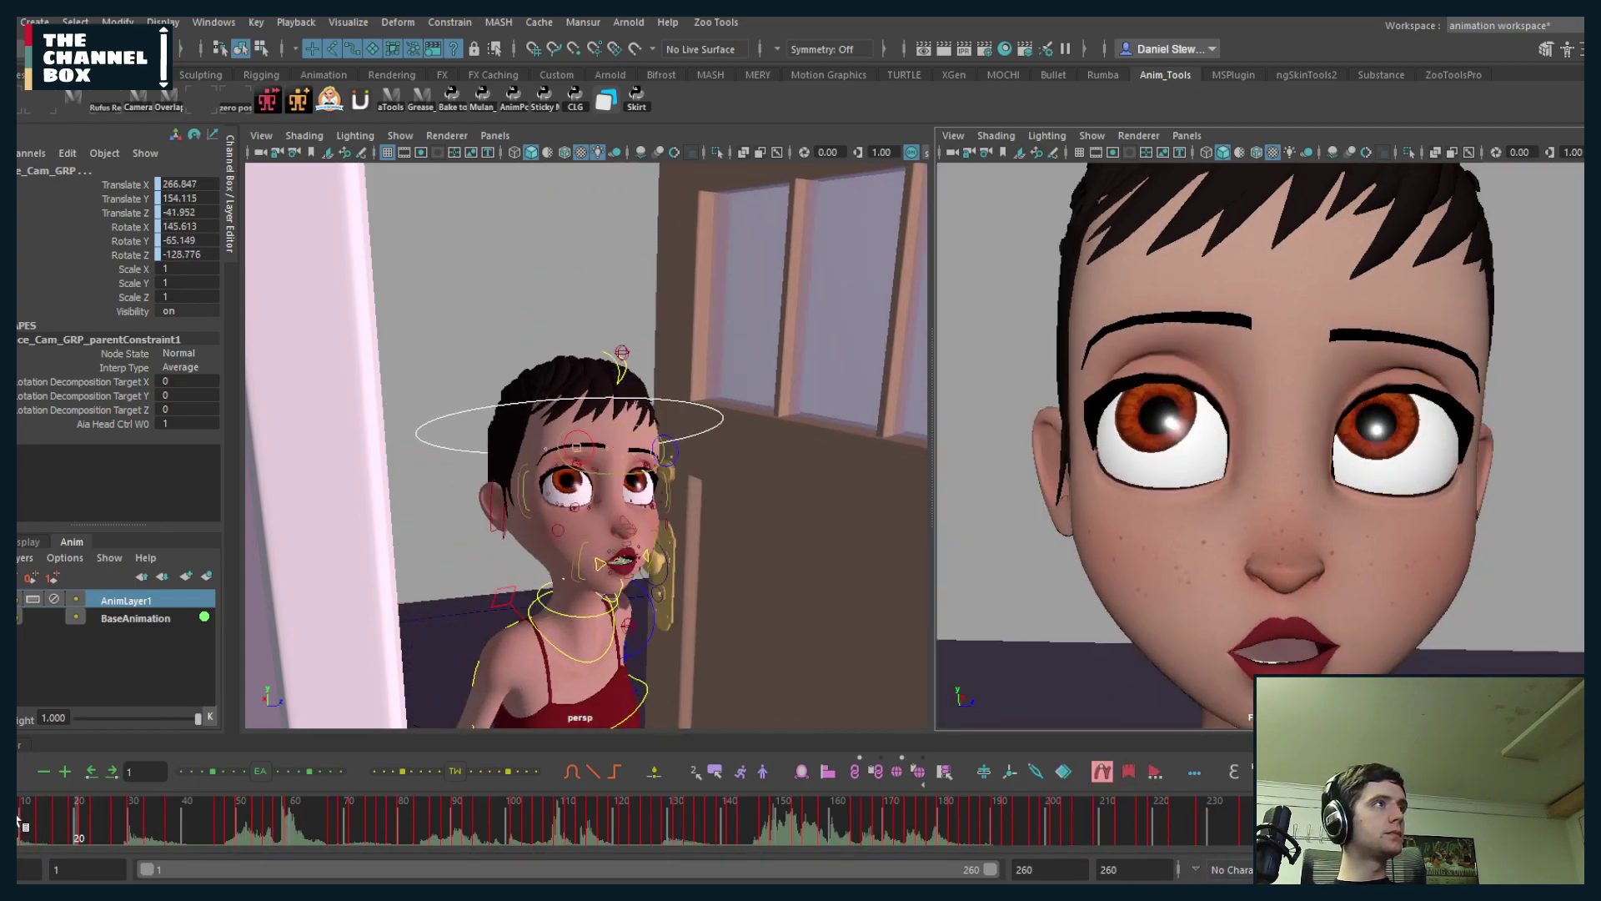
mouse_move(48, 820)
mouse_down()
mouse_move(7, 826)
mouse_move(67, 824)
mouse_up()
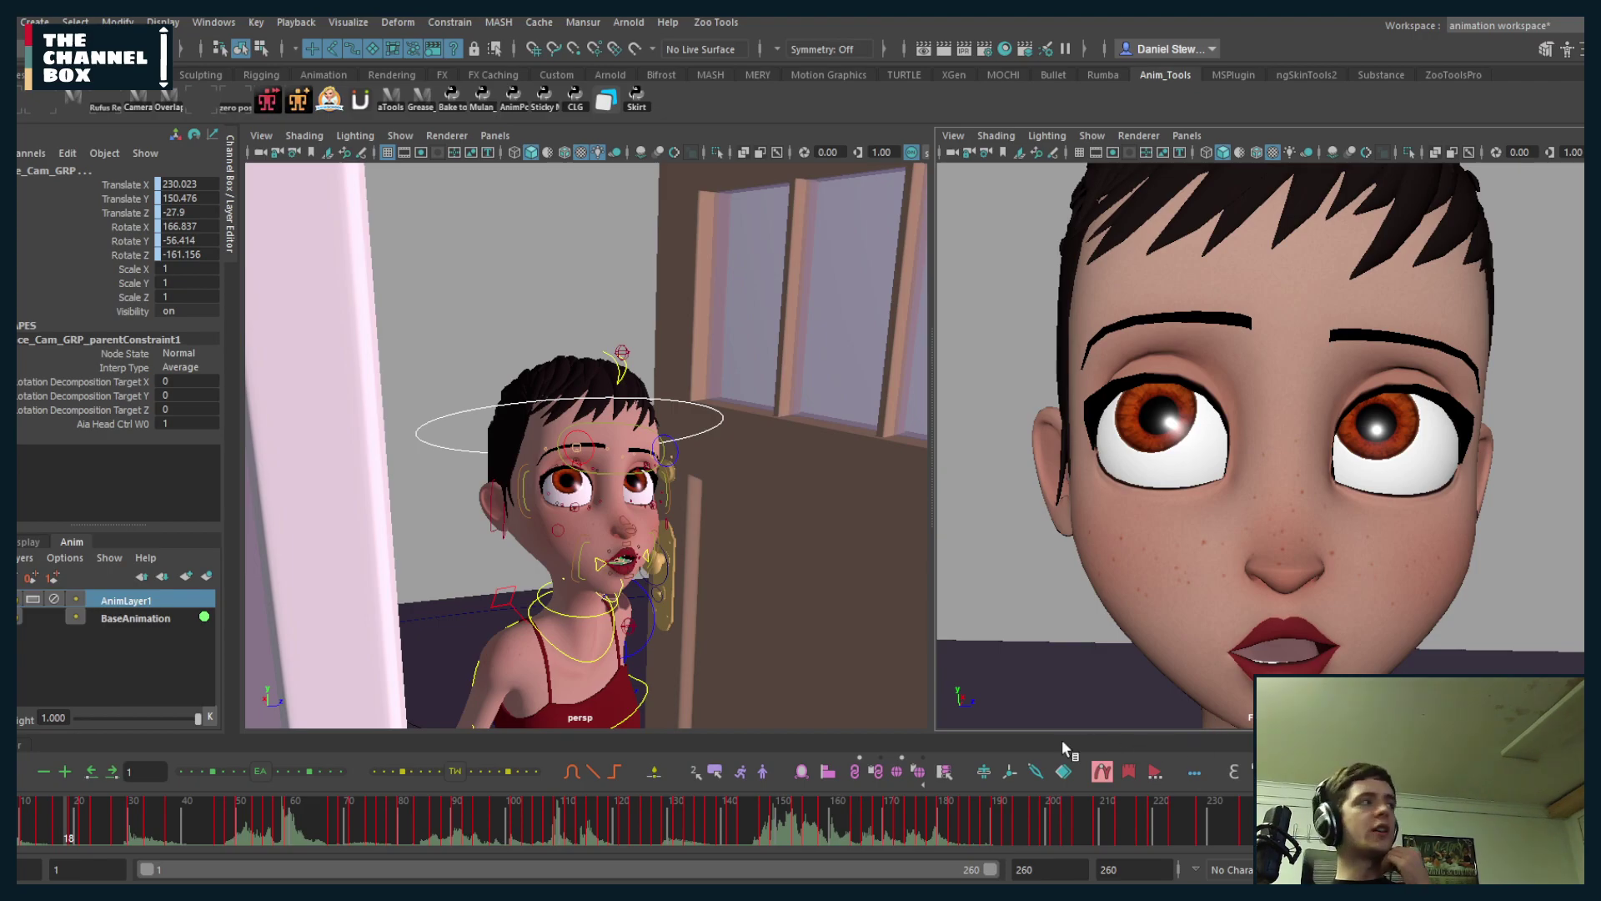
- Open the audio attributes of the FINALAUDIO2 sound
right_click(774, 830)
mouse_move(834, 794)
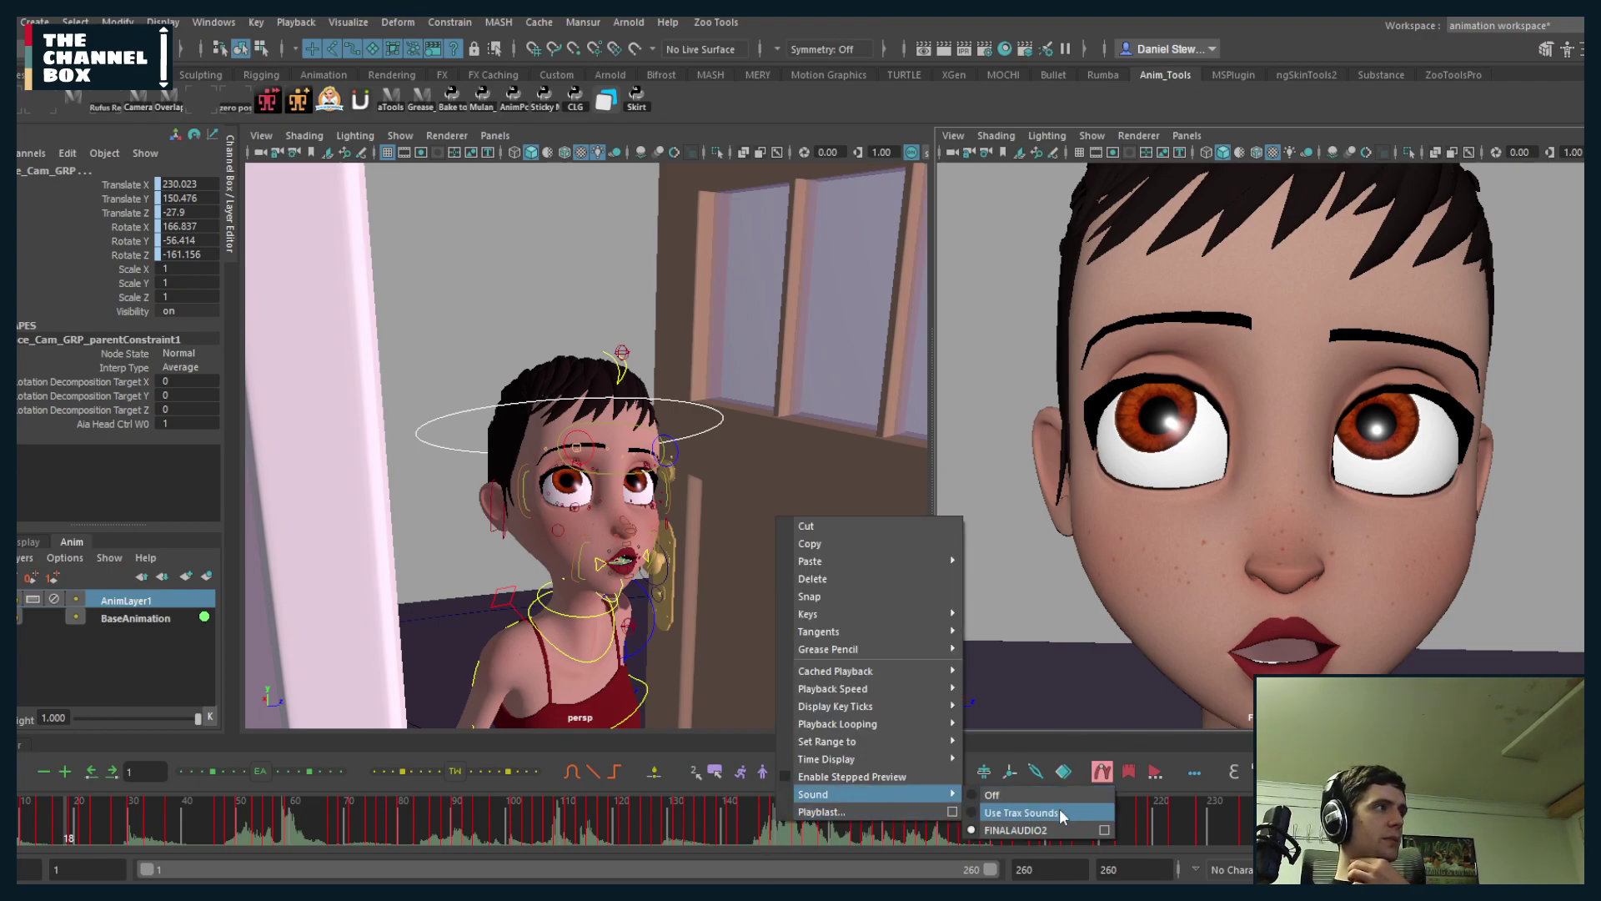
click(1103, 829)
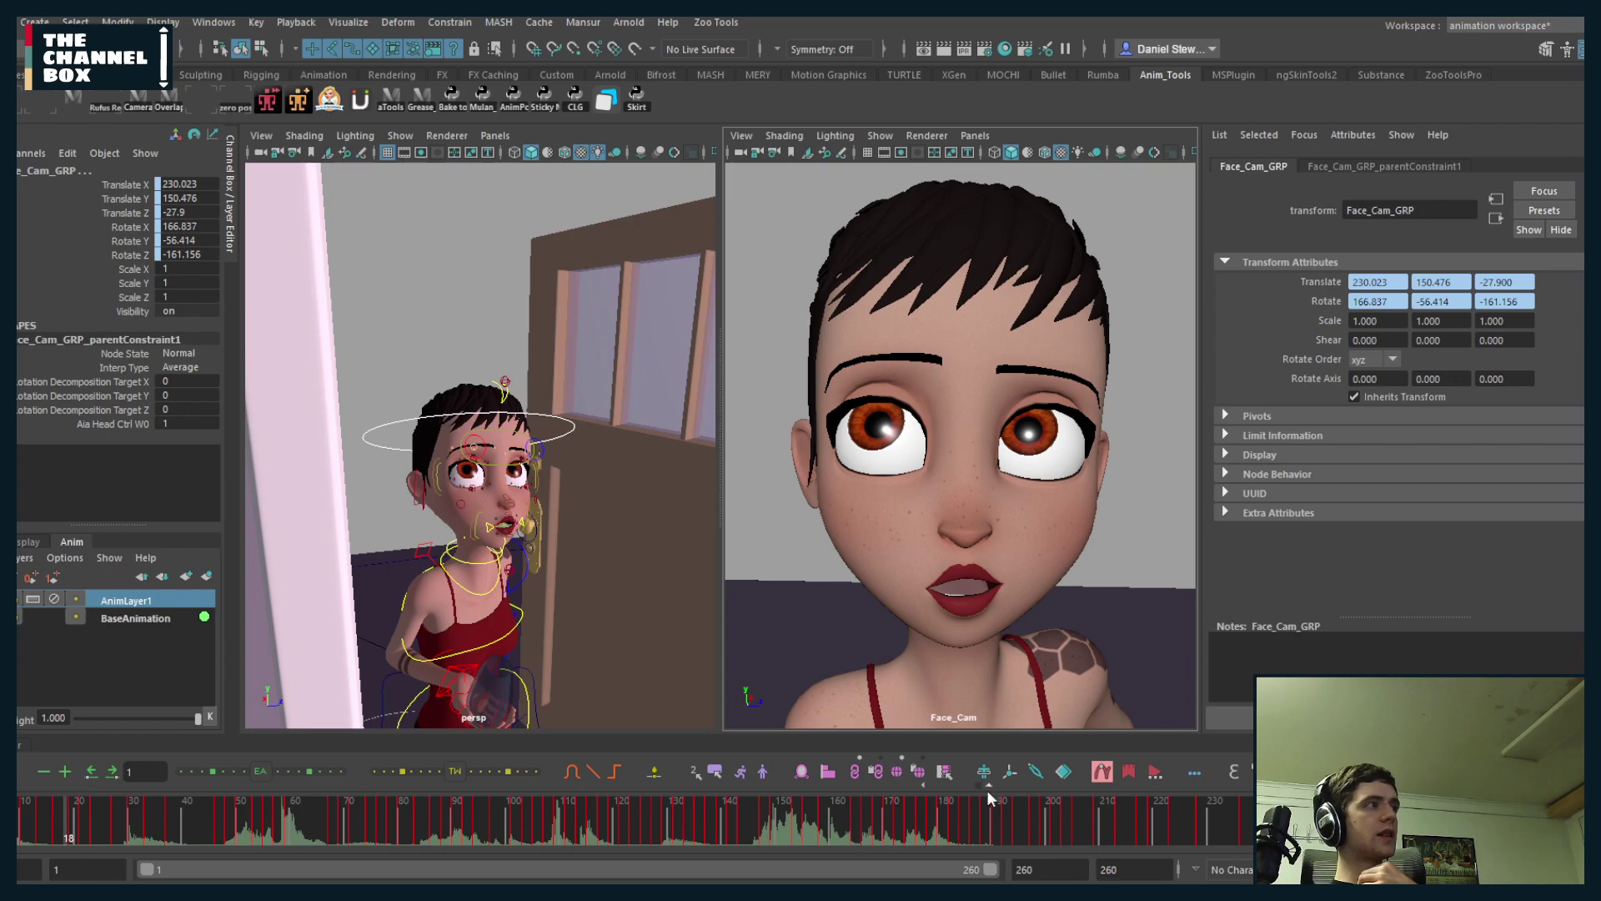
right_click(987, 813)
mouse_move(1085, 786)
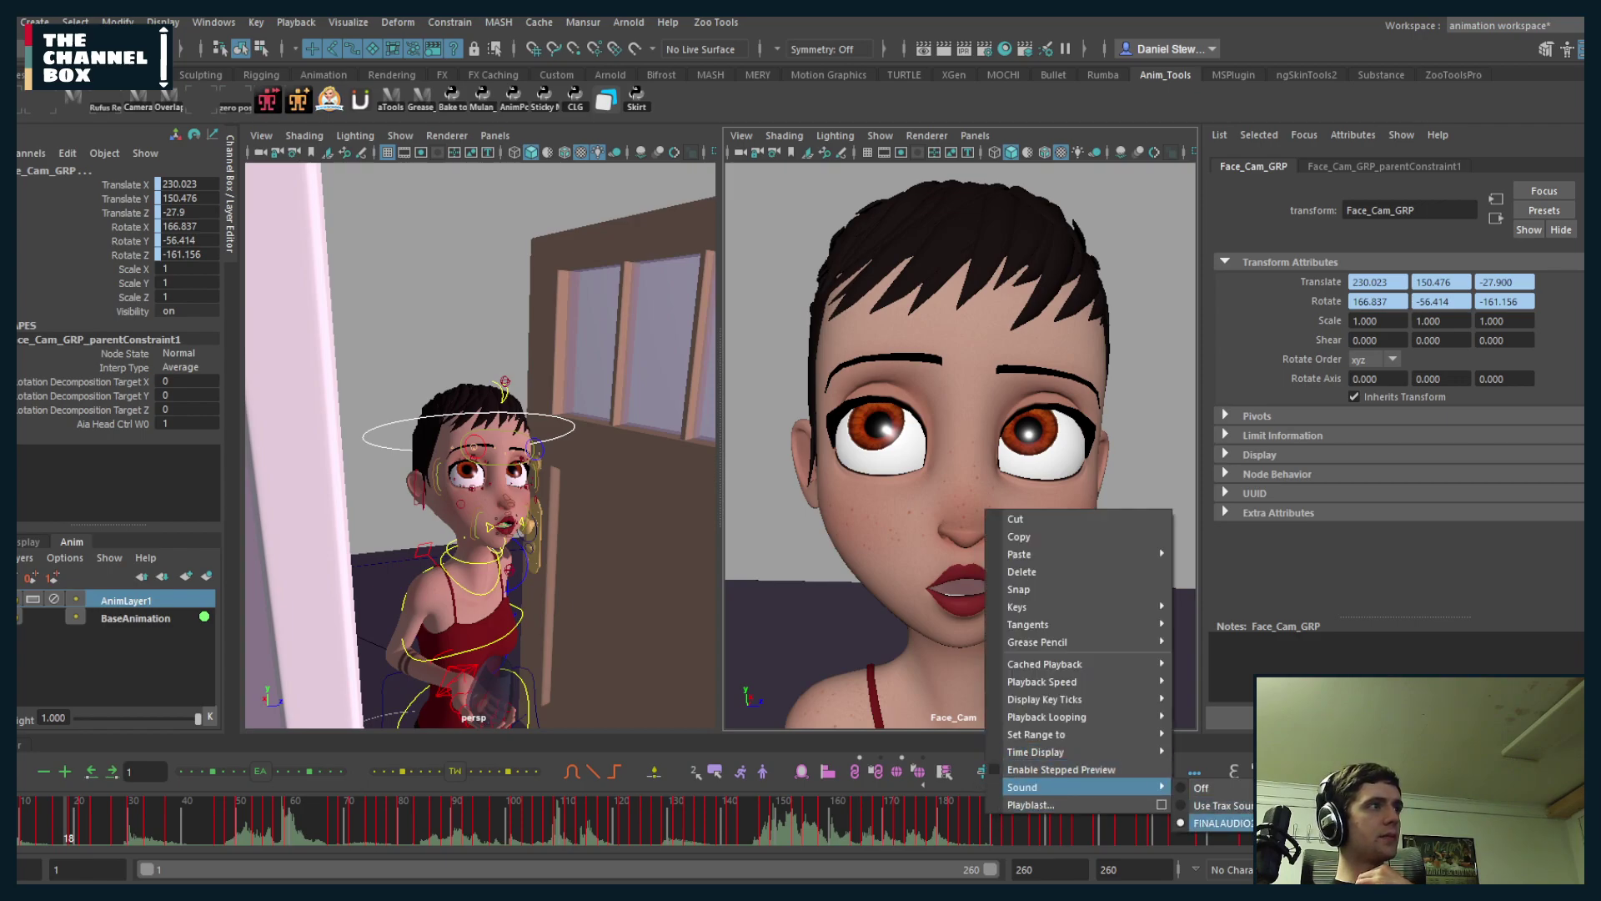
click(1217, 823)
- Set the FINALAUDIO2 offset to 5, then play and scrub the opening frames to check the sync
click(1376, 282)
text(5)
key(Return)
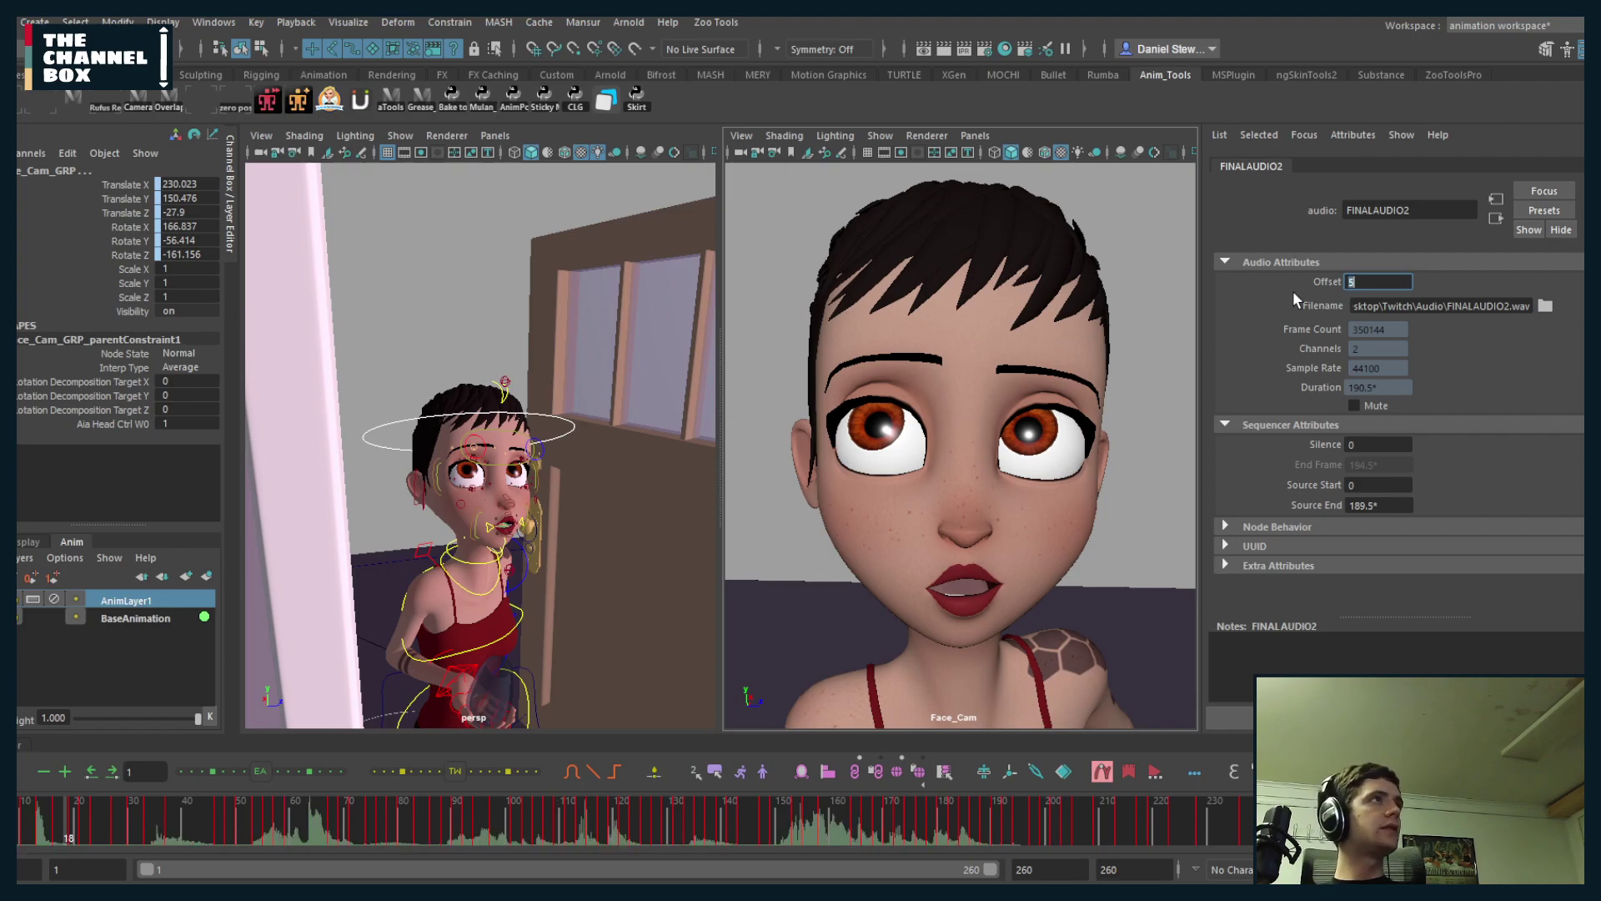
middle_click(519, 483)
key(alt+v)
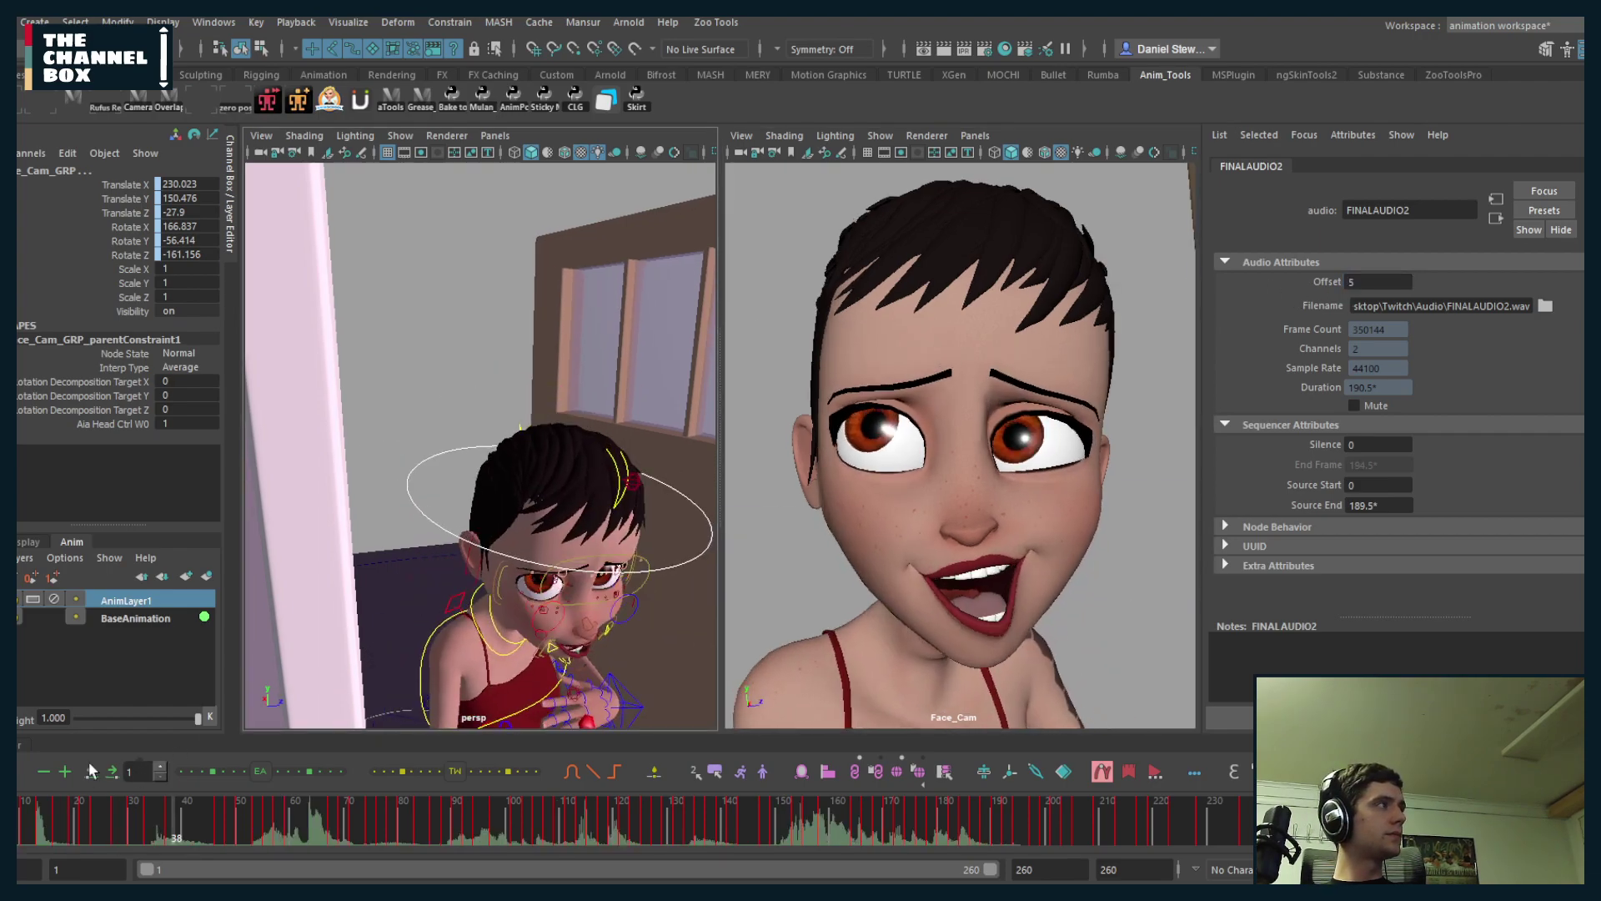
click(47, 825)
mouse_move(45, 818)
mouse_down()
mouse_move(147, 825)
mouse_move(38, 838)
mouse_up()
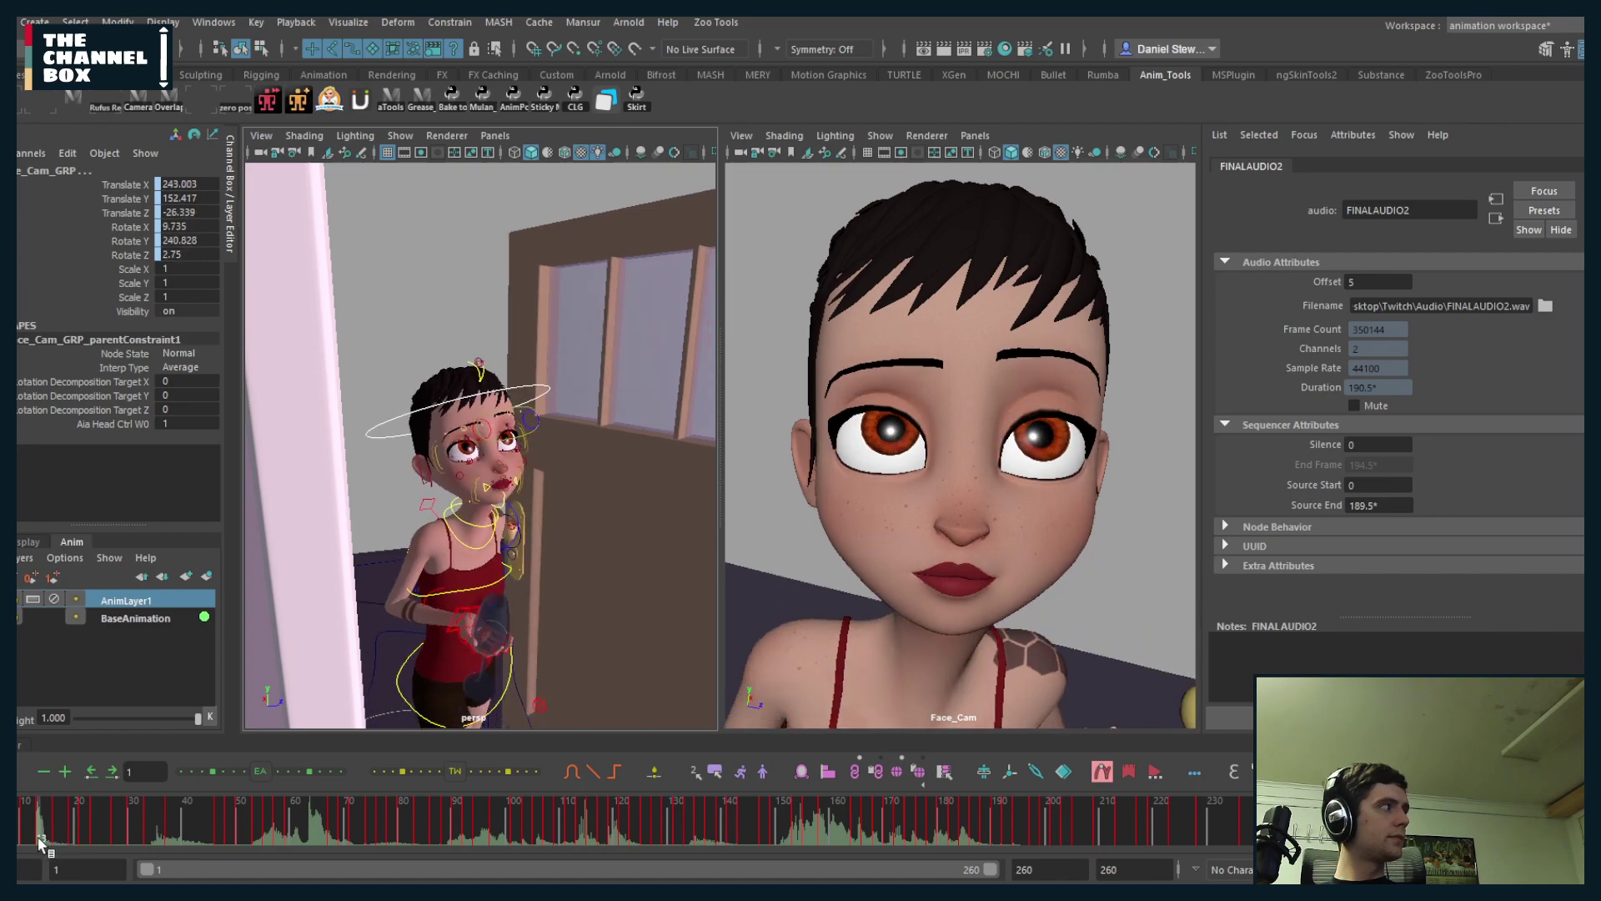
- Set the FINALAUDIO2 offset to 20
double_click(1382, 281)
text(20)
key(Return)
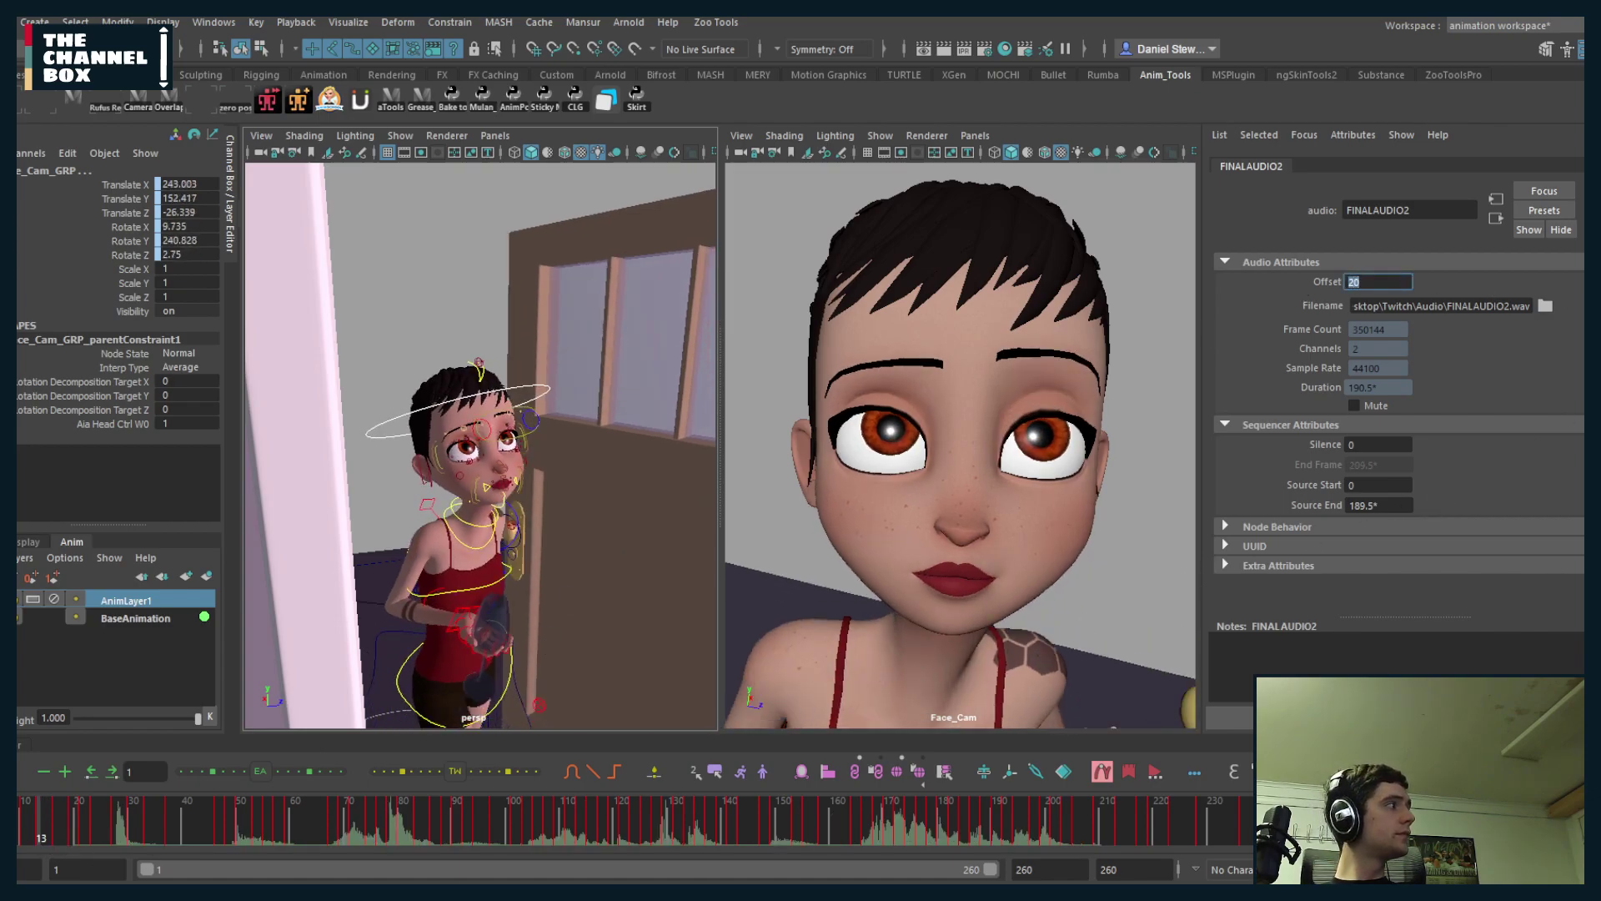
text(ff)
alt+middle_drag(393, 558, 349, 568)
- Set the FINALAUDIO2 offset to 30 and play back the animation to check the sync
click(1385, 282)
text(.)
key(BackSpace)
text(30)
key(Return)
alt+middle_drag(358, 514, 378, 518)
key(alt+v)
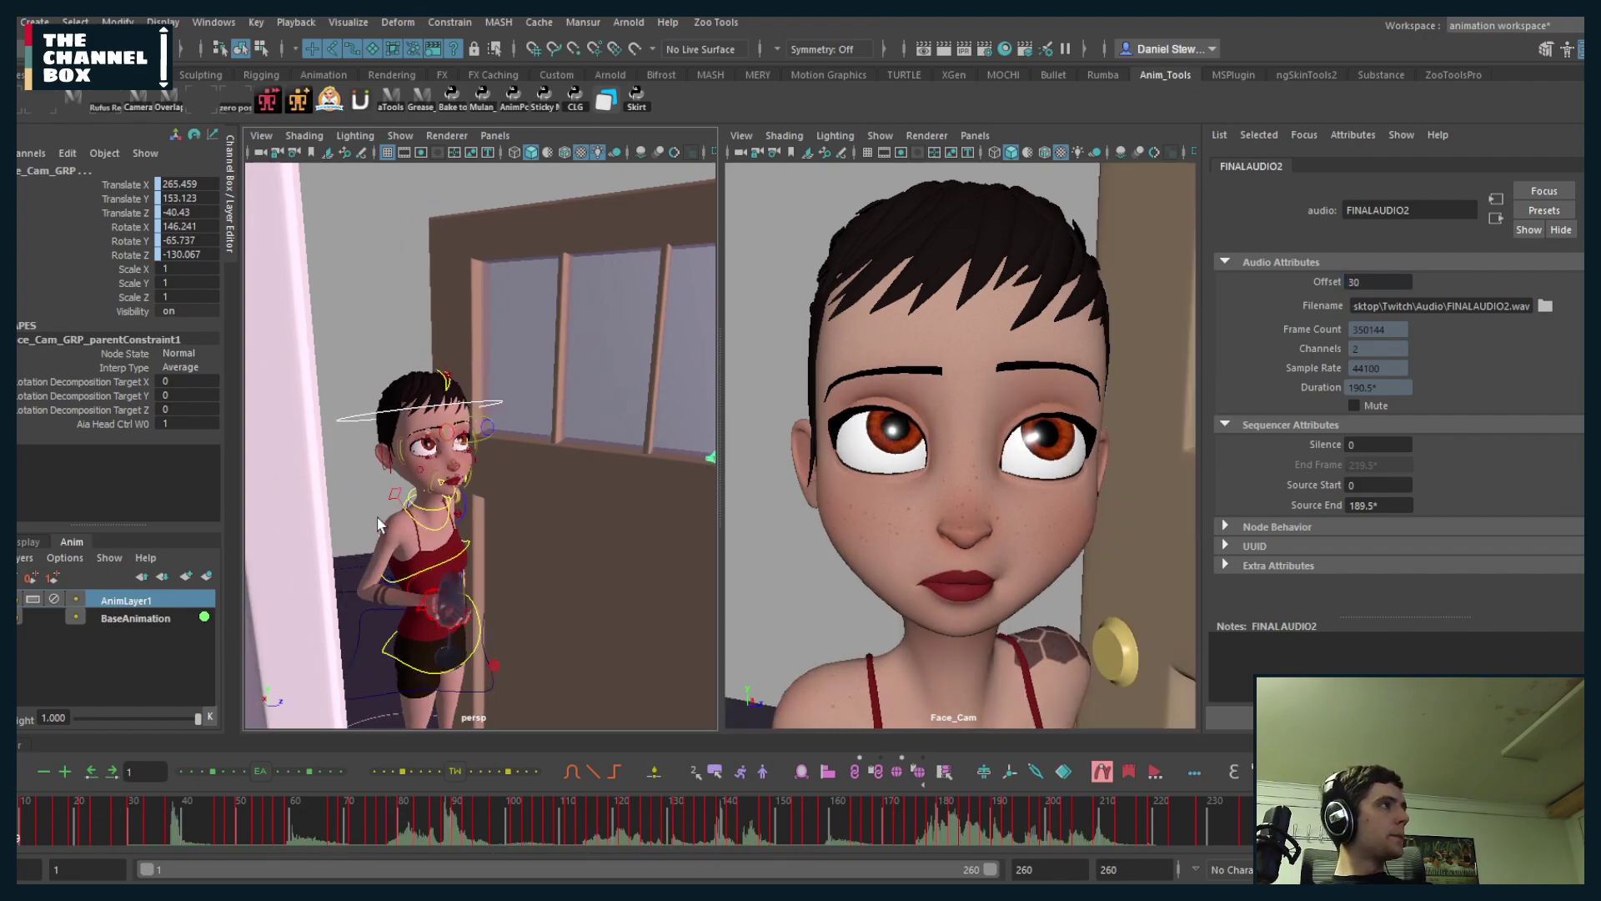
key(alt+v)
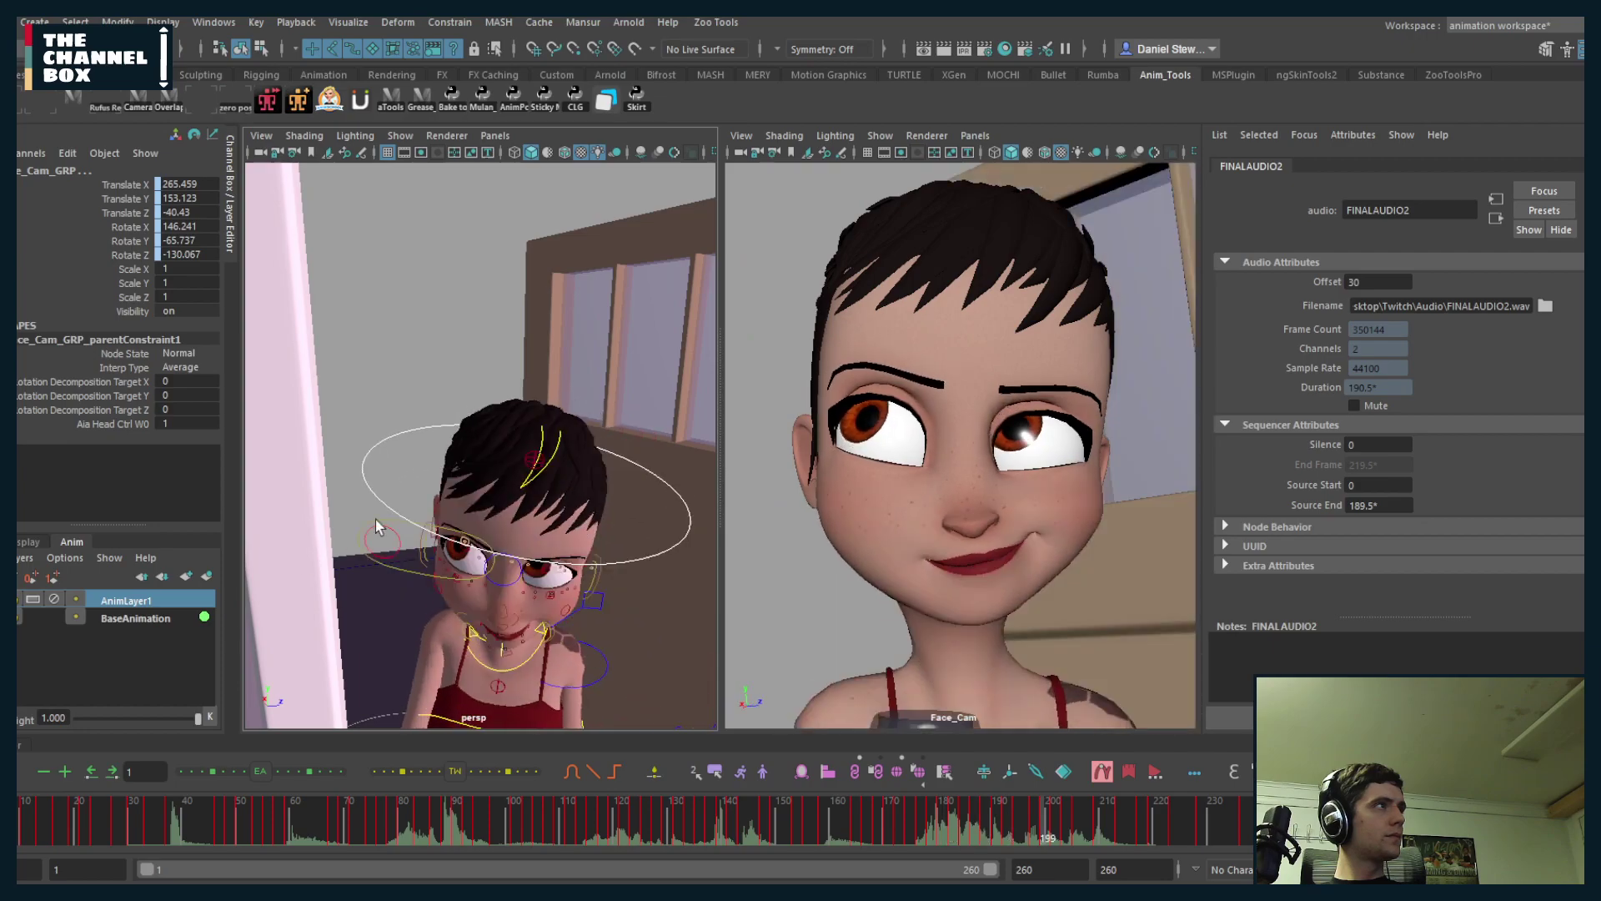
- Switch the Face_Cam viewport to the shot_cam camera and hide the Attribute Editor
click(972, 136)
mouse_move(1054, 153)
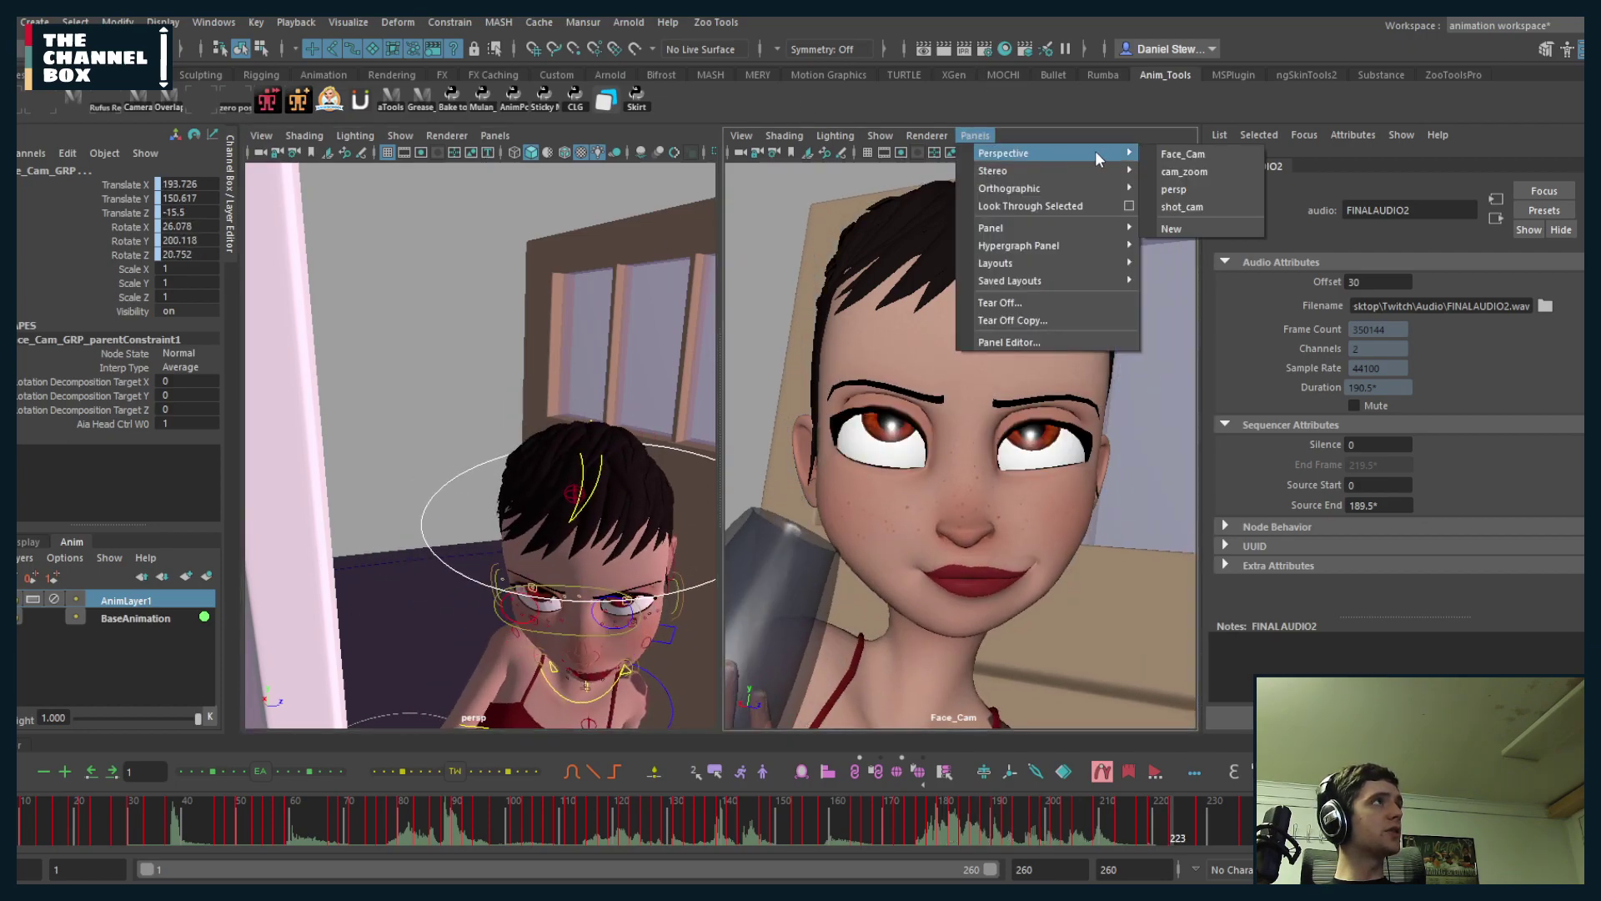
click(1176, 207)
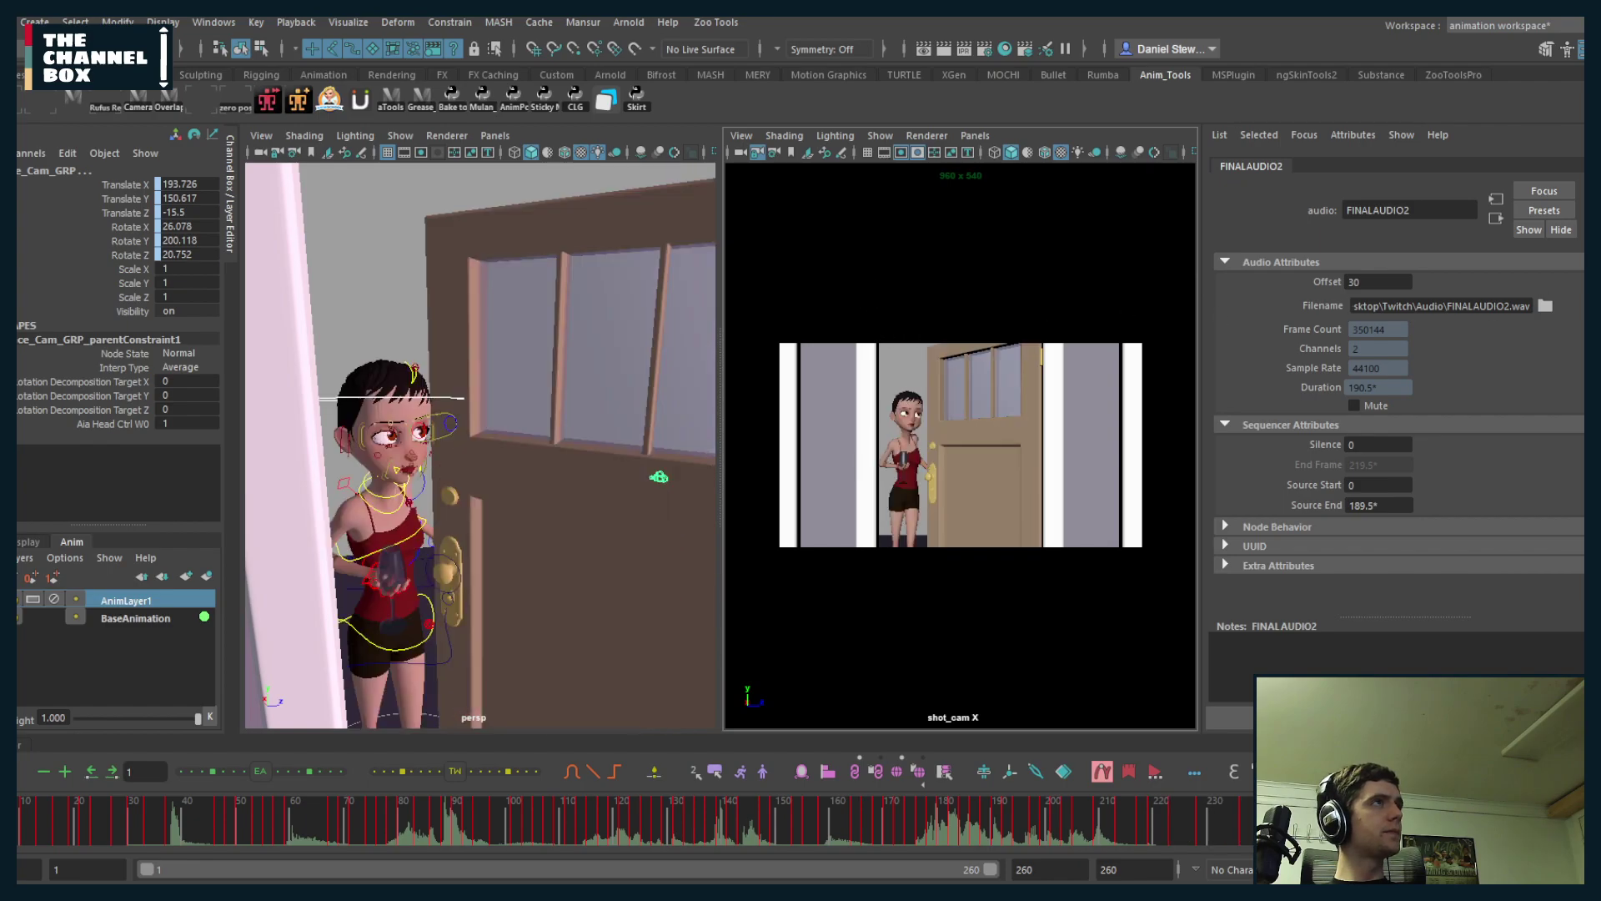
key(ctrl+a)
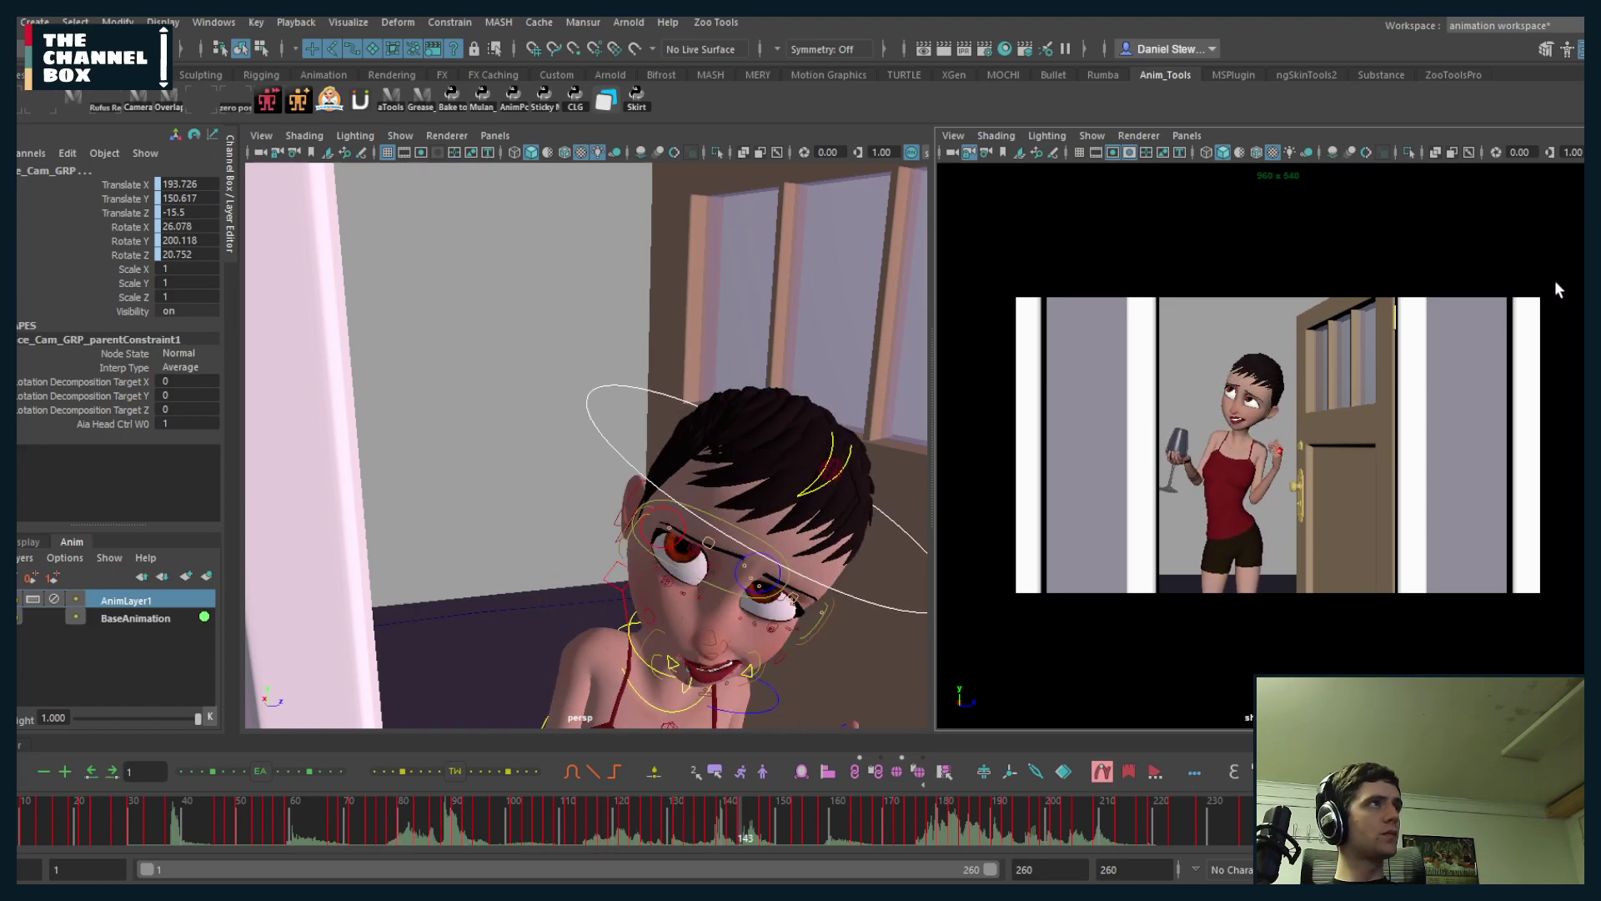
- Stop playback and scrub through the animation, examining the face and mouth poses up close in the perspective view
key(Escape)
drag(749, 847, 643, 826)
alt+middle_drag(751, 619, 705, 540)
drag(643, 826, 822, 826)
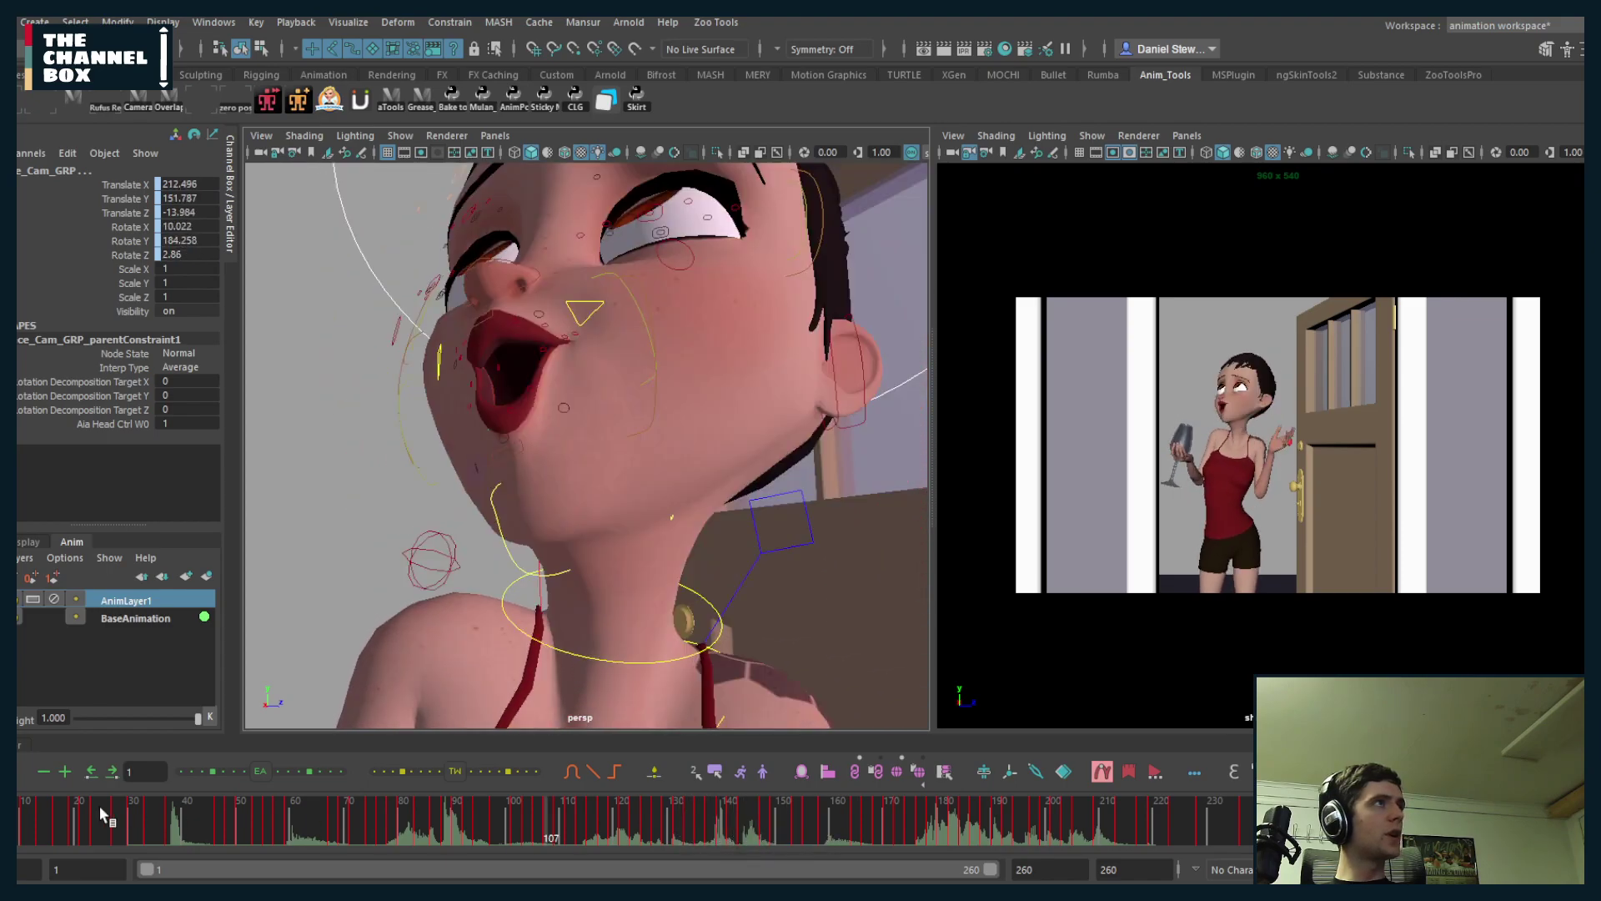
click(131, 816)
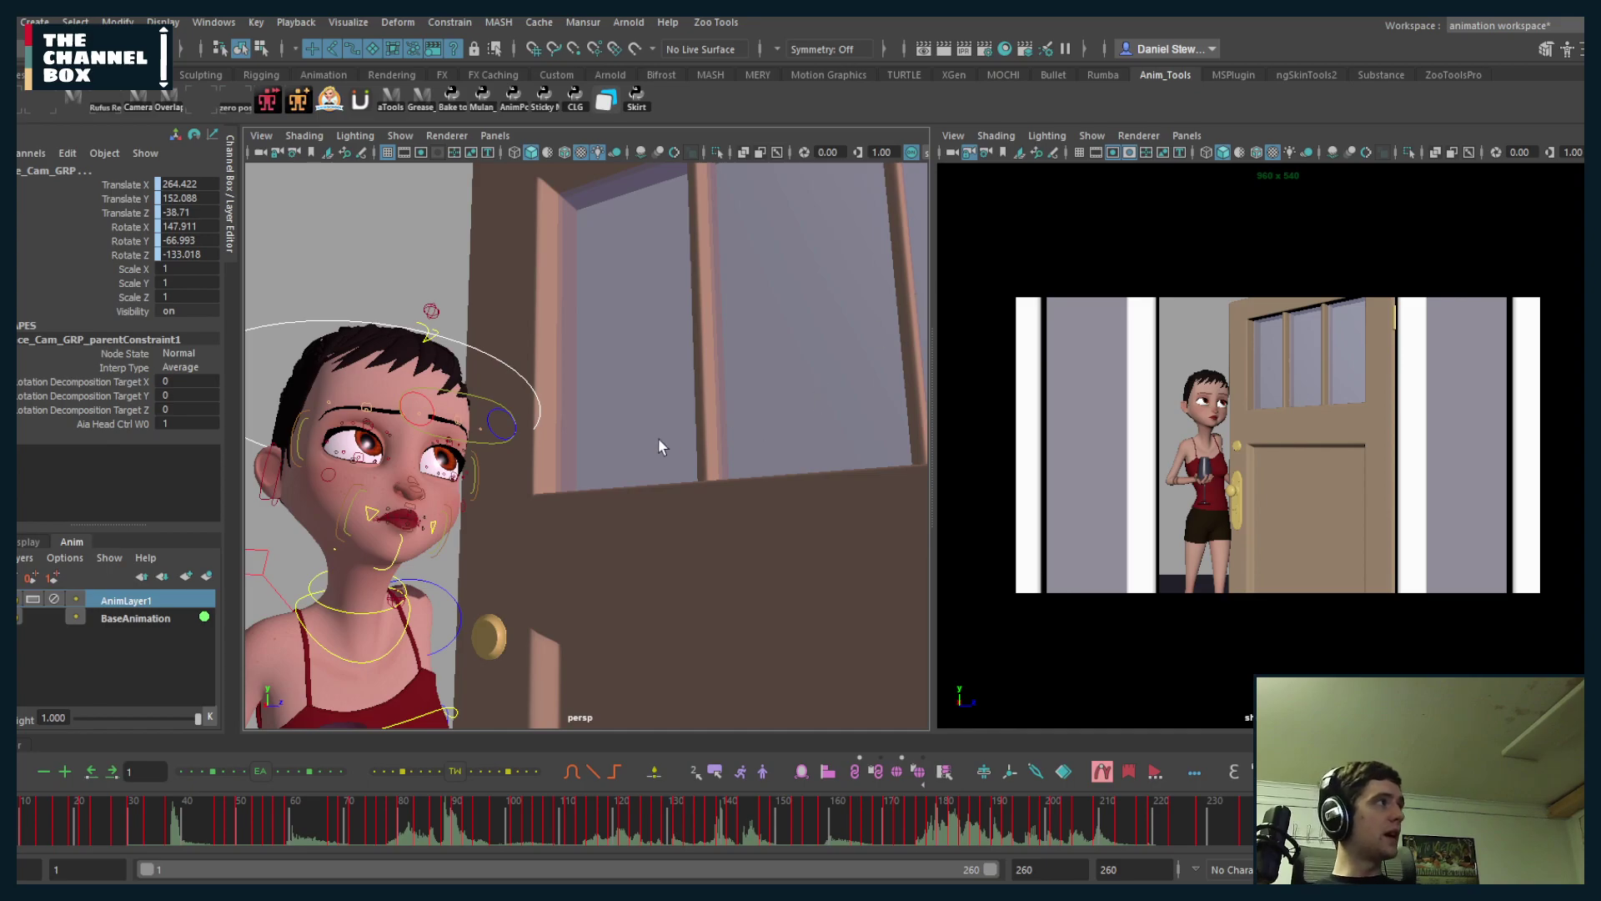
- Switch the shot_cam viewport to the Face_Cam camera, then select that camera and frame it in the perspective view
click(1187, 135)
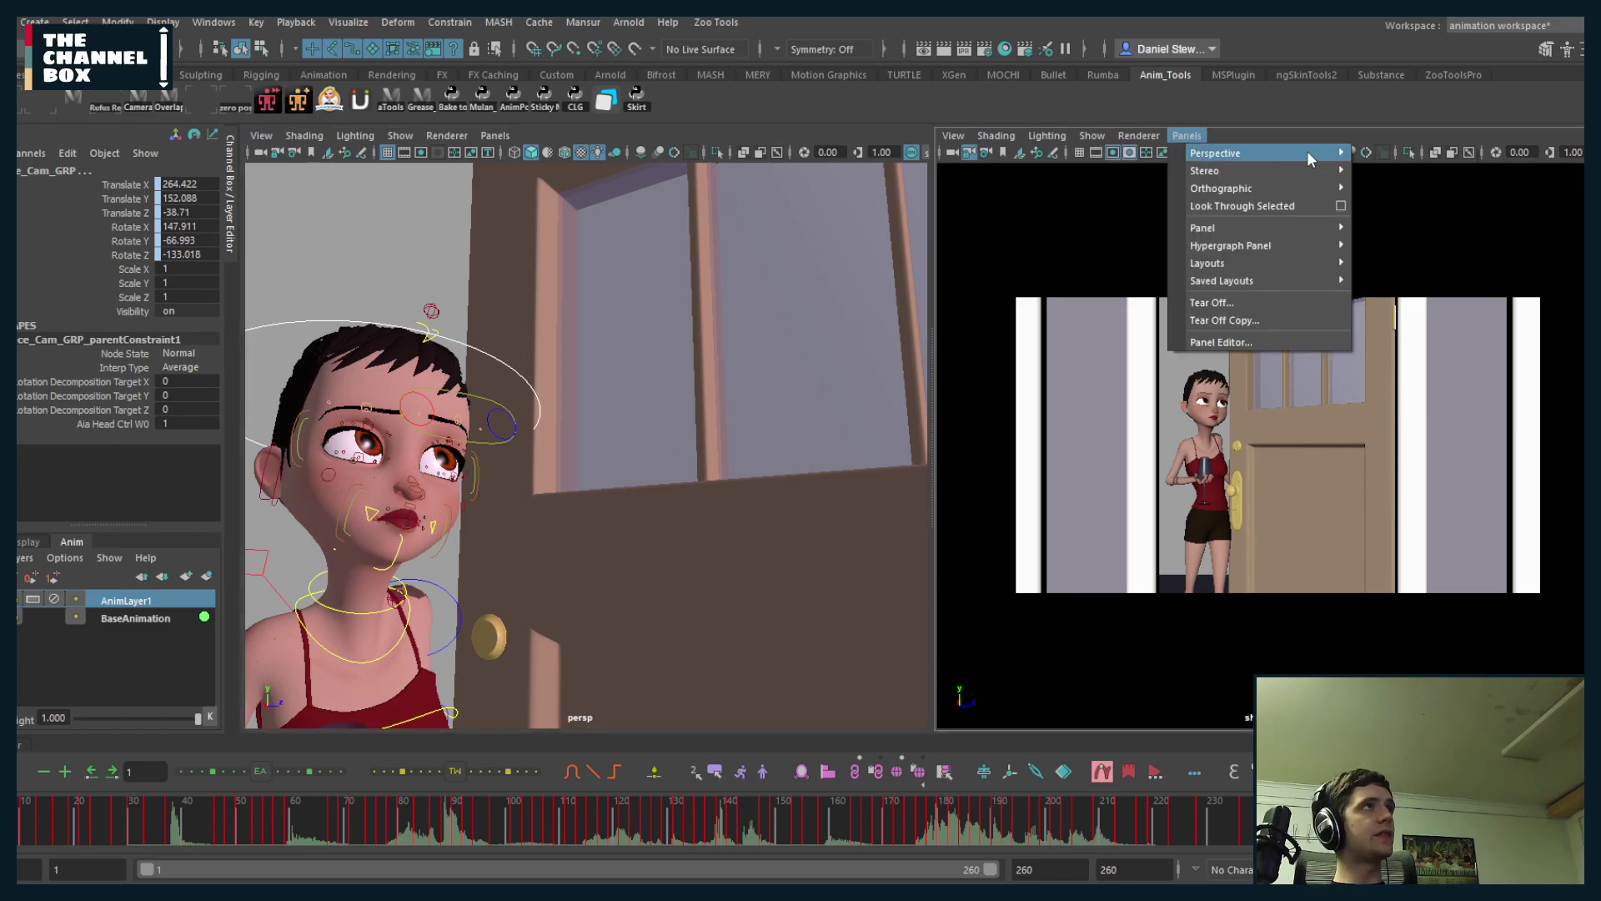
mouse_move(1304, 153)
click(1395, 154)
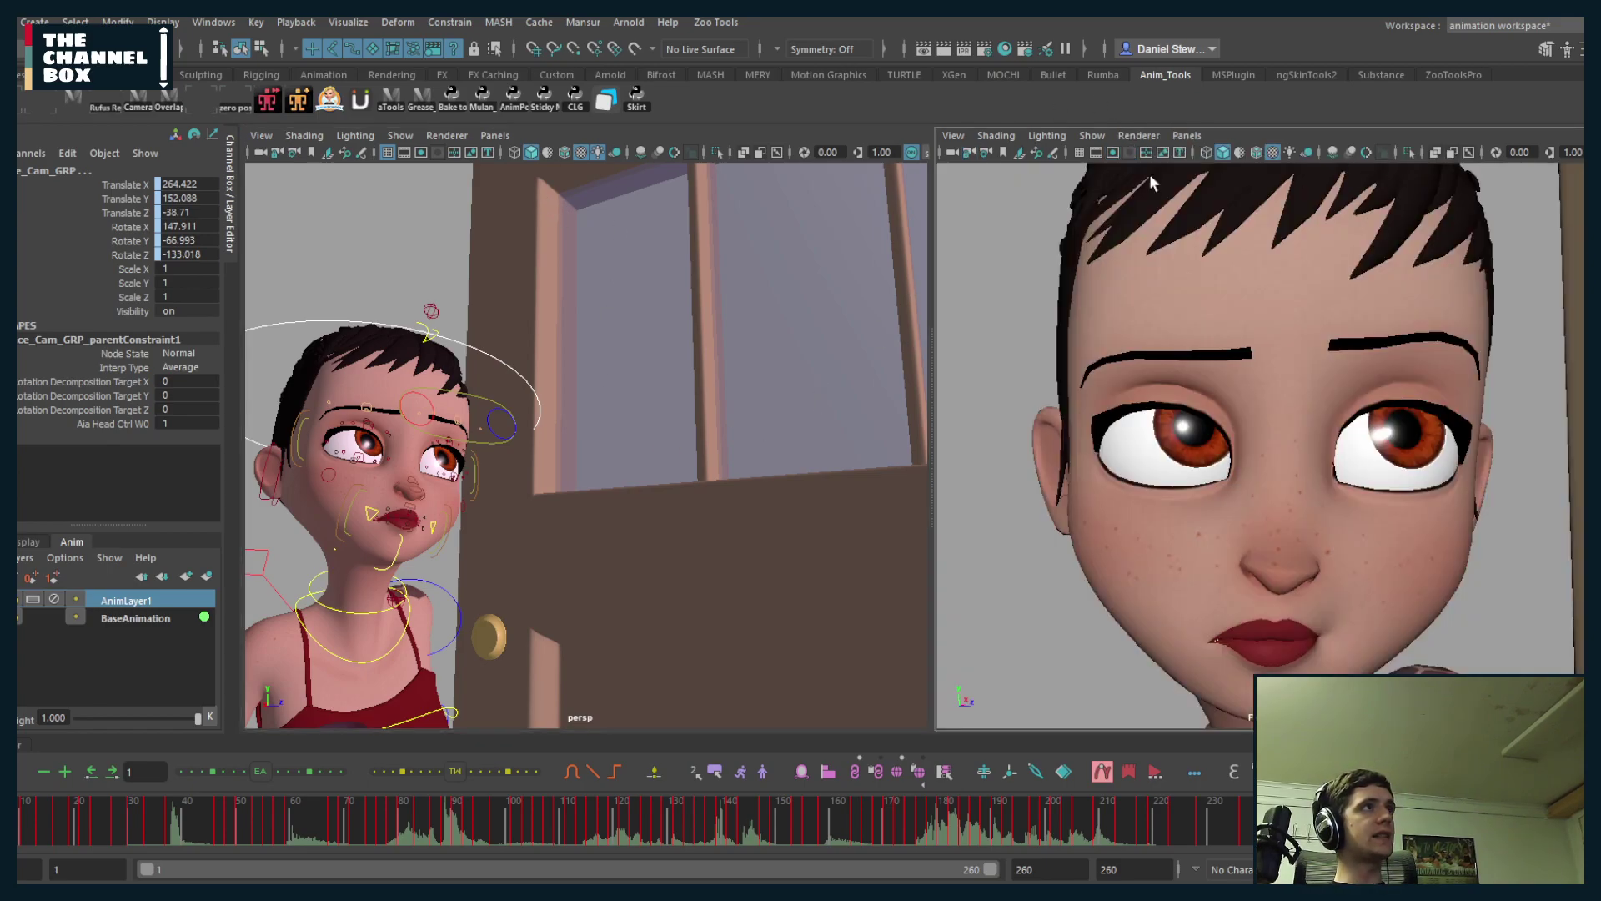
click(954, 154)
key(f)
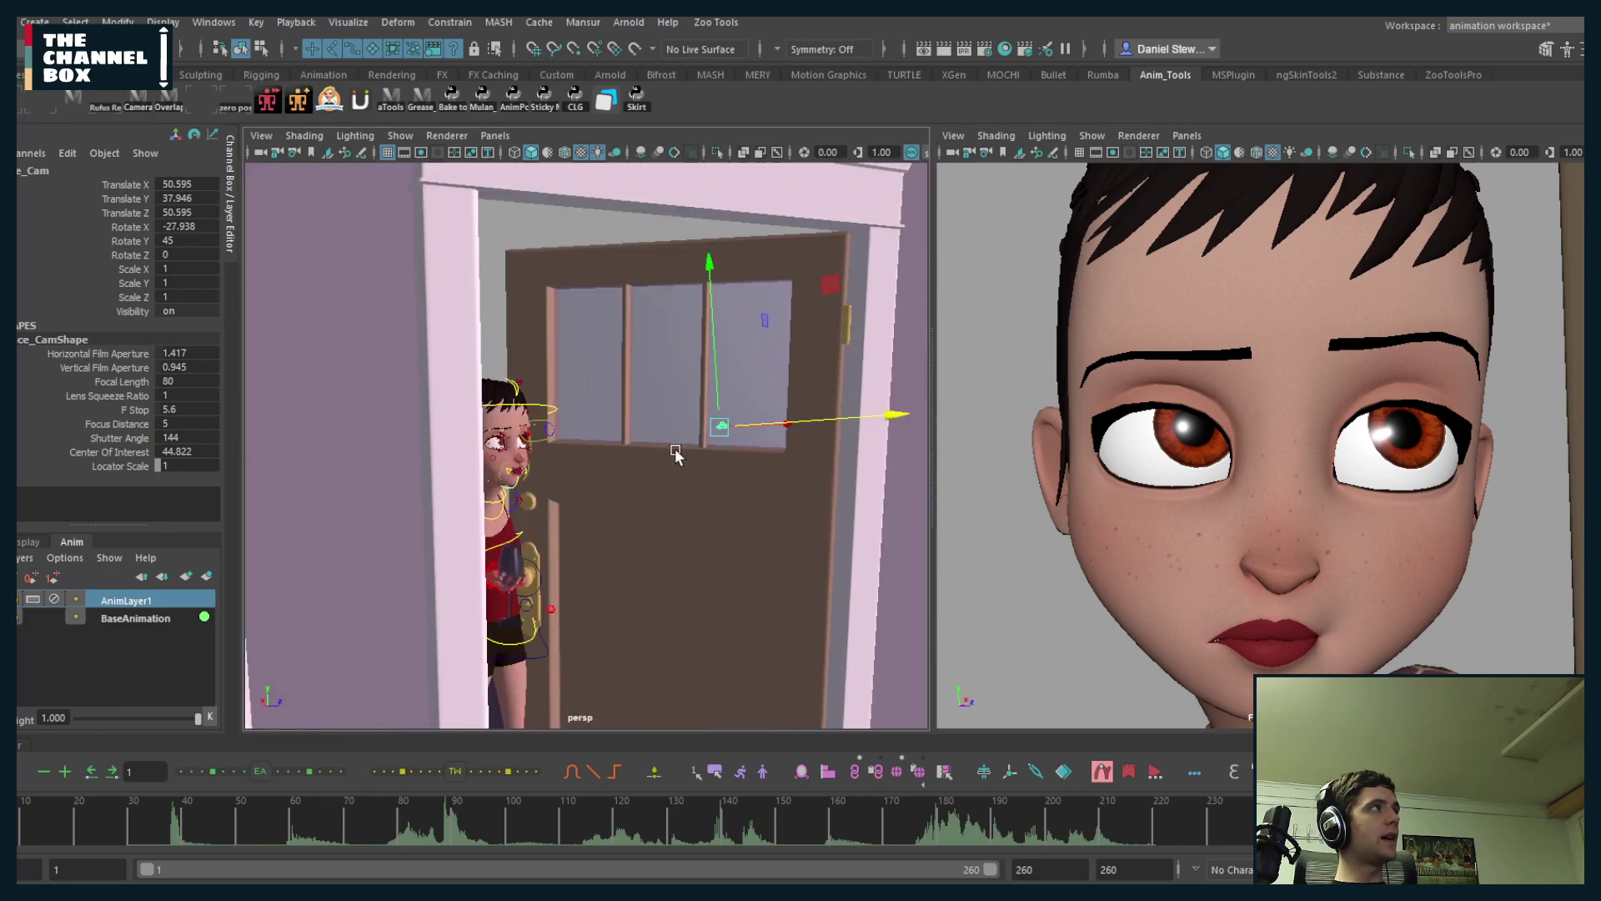
drag(724, 431, 659, 455)
key(ctrl+z)
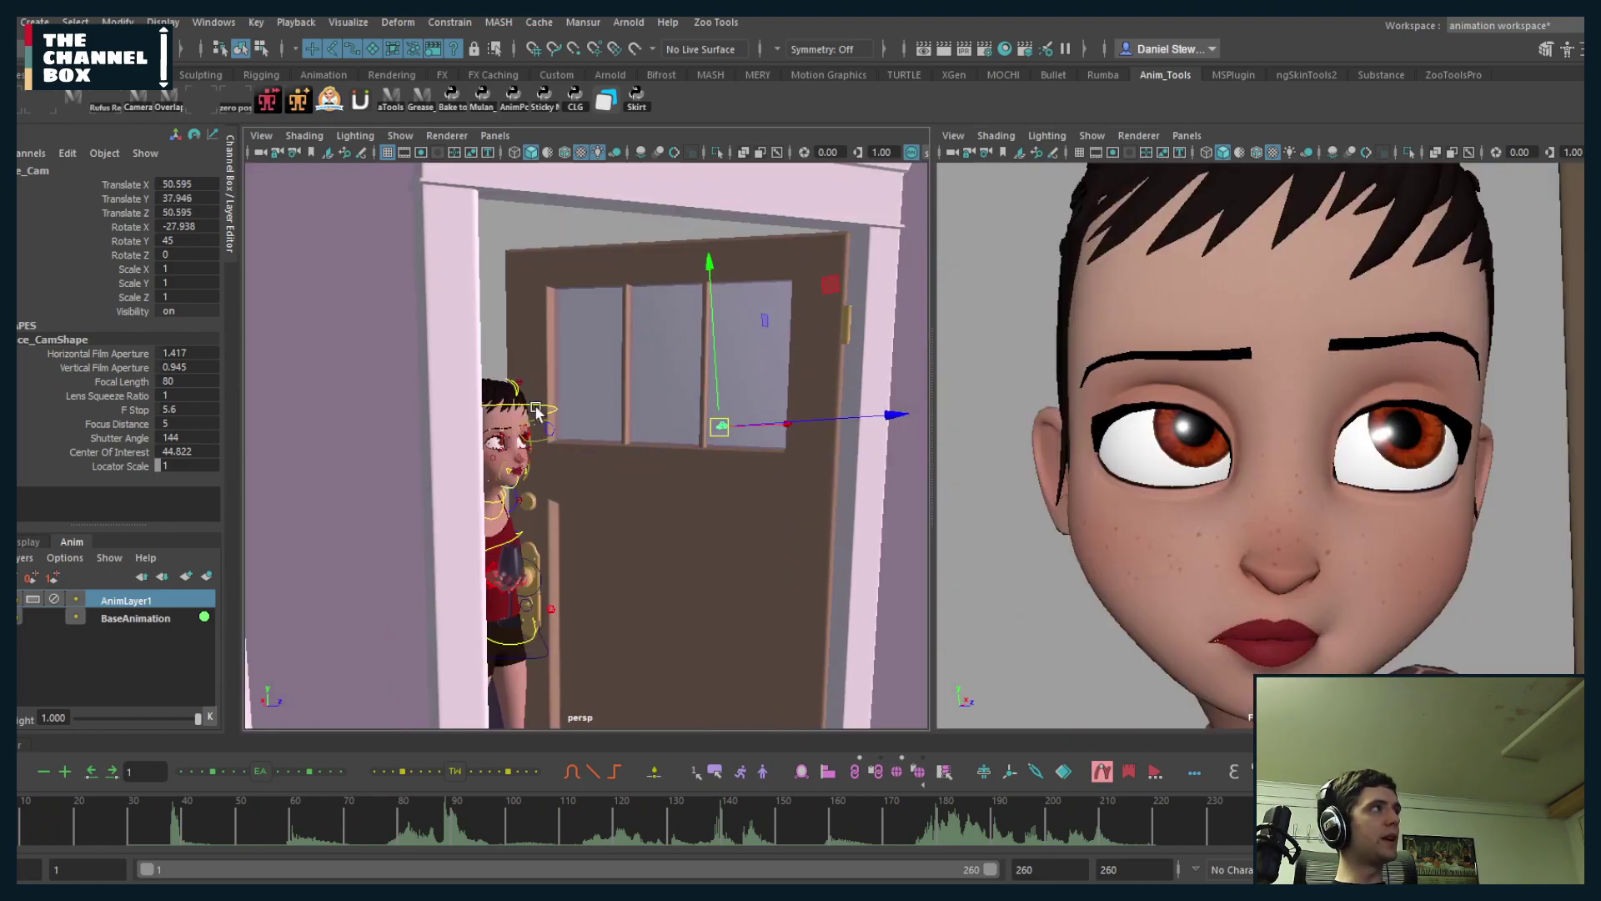
- Select the head control, then inspect the Face_Cam_GRP camera group with its Translate X through Scale X channels highlighted
click(535, 407)
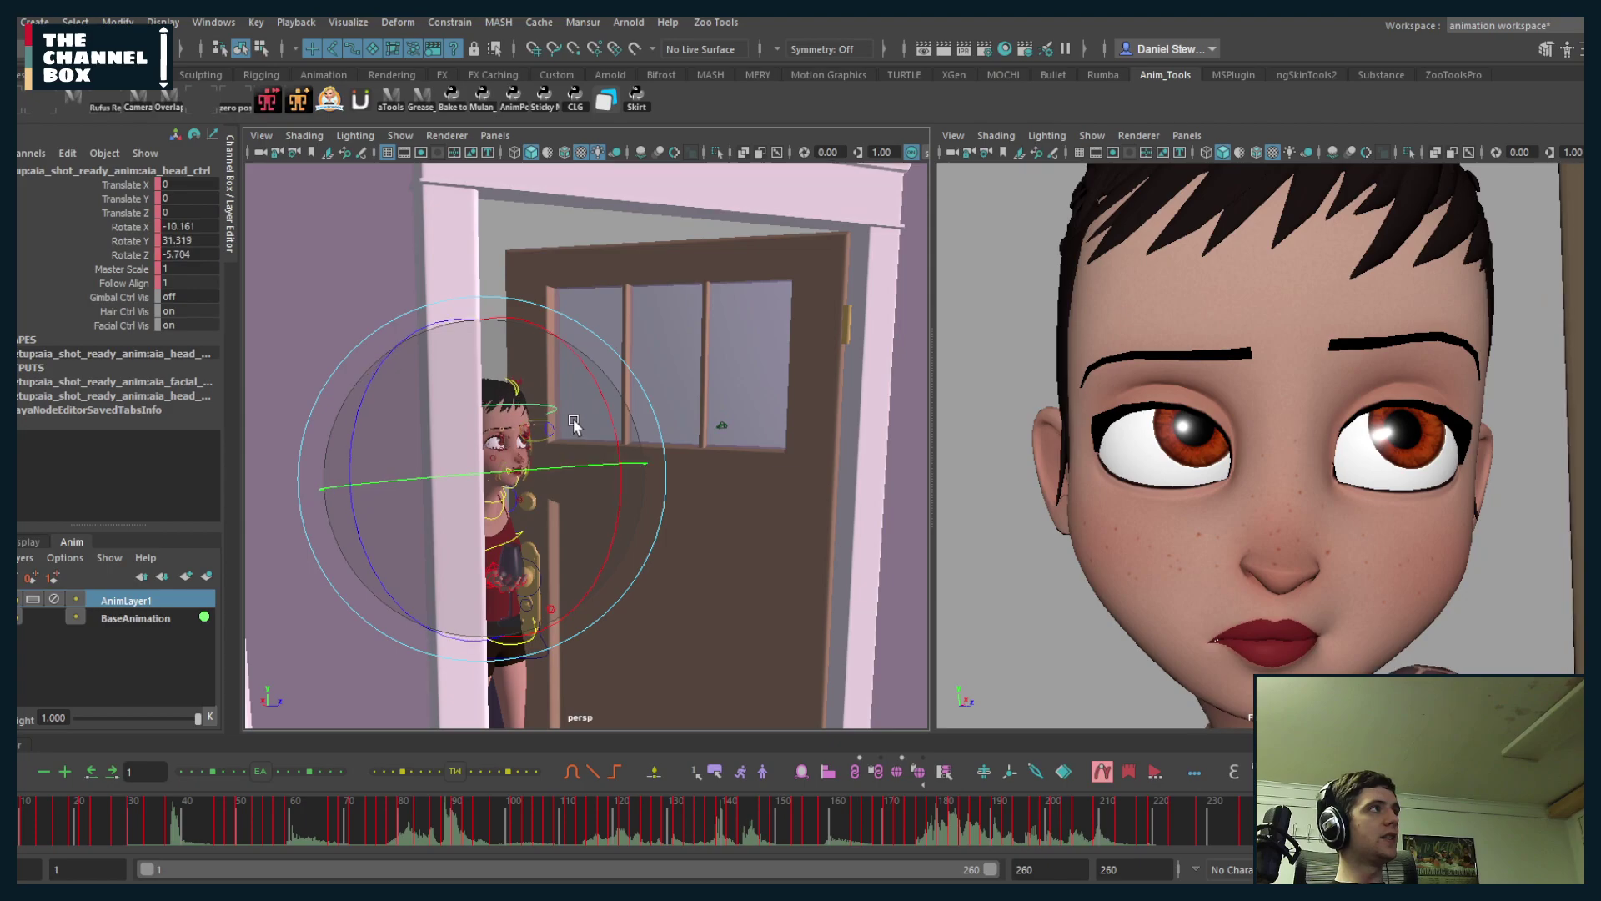
key(q)
click(722, 426)
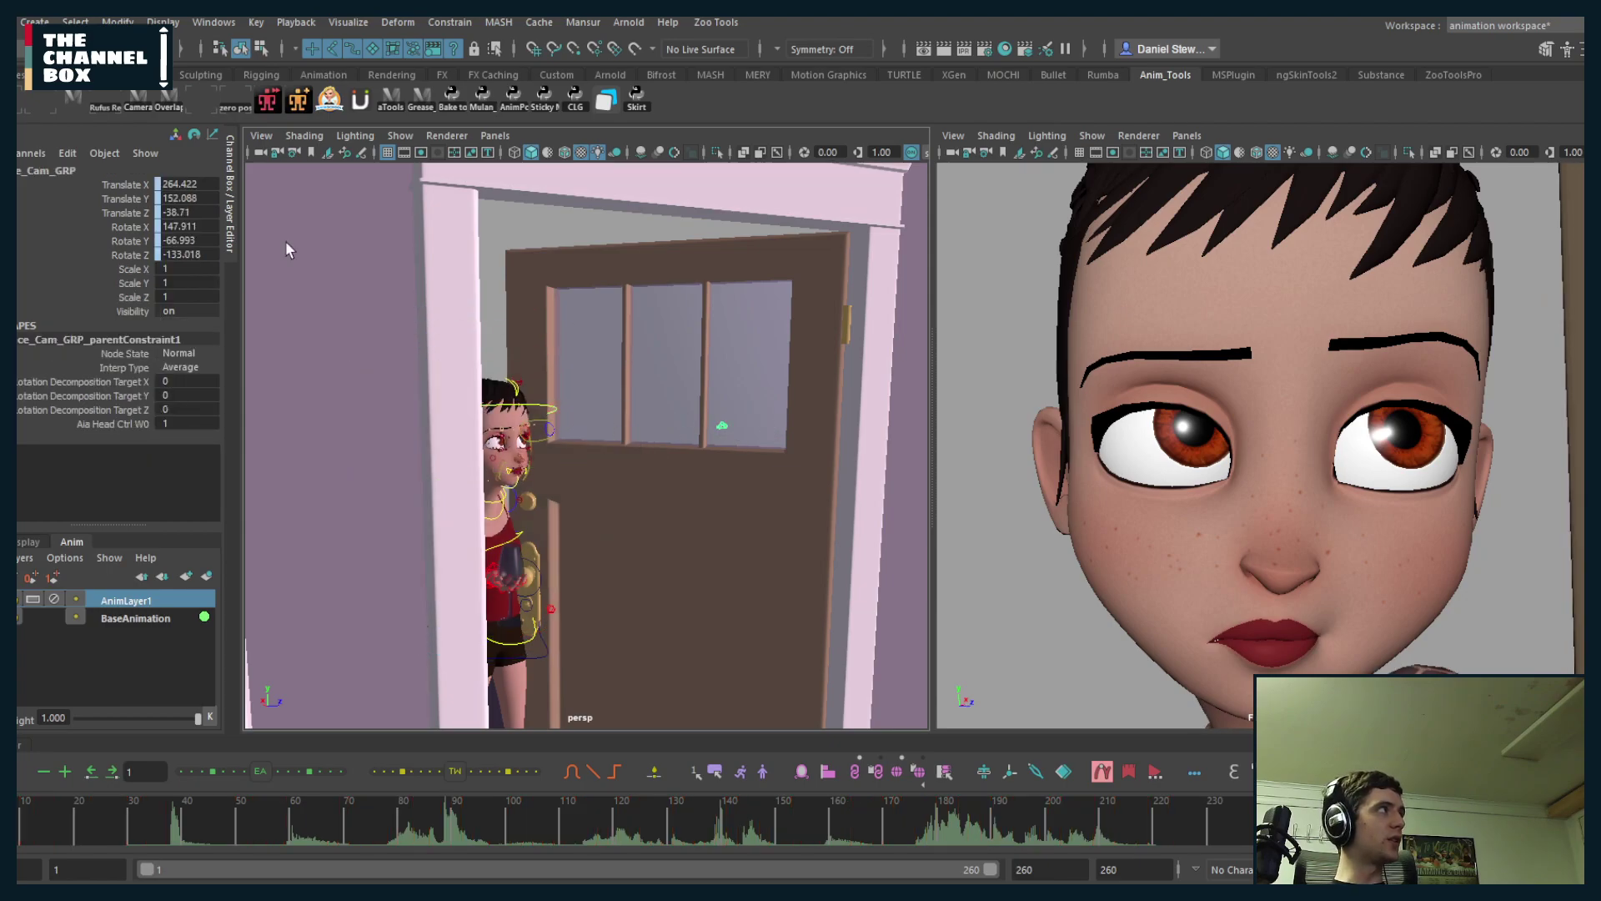
drag(117, 185, 125, 269)
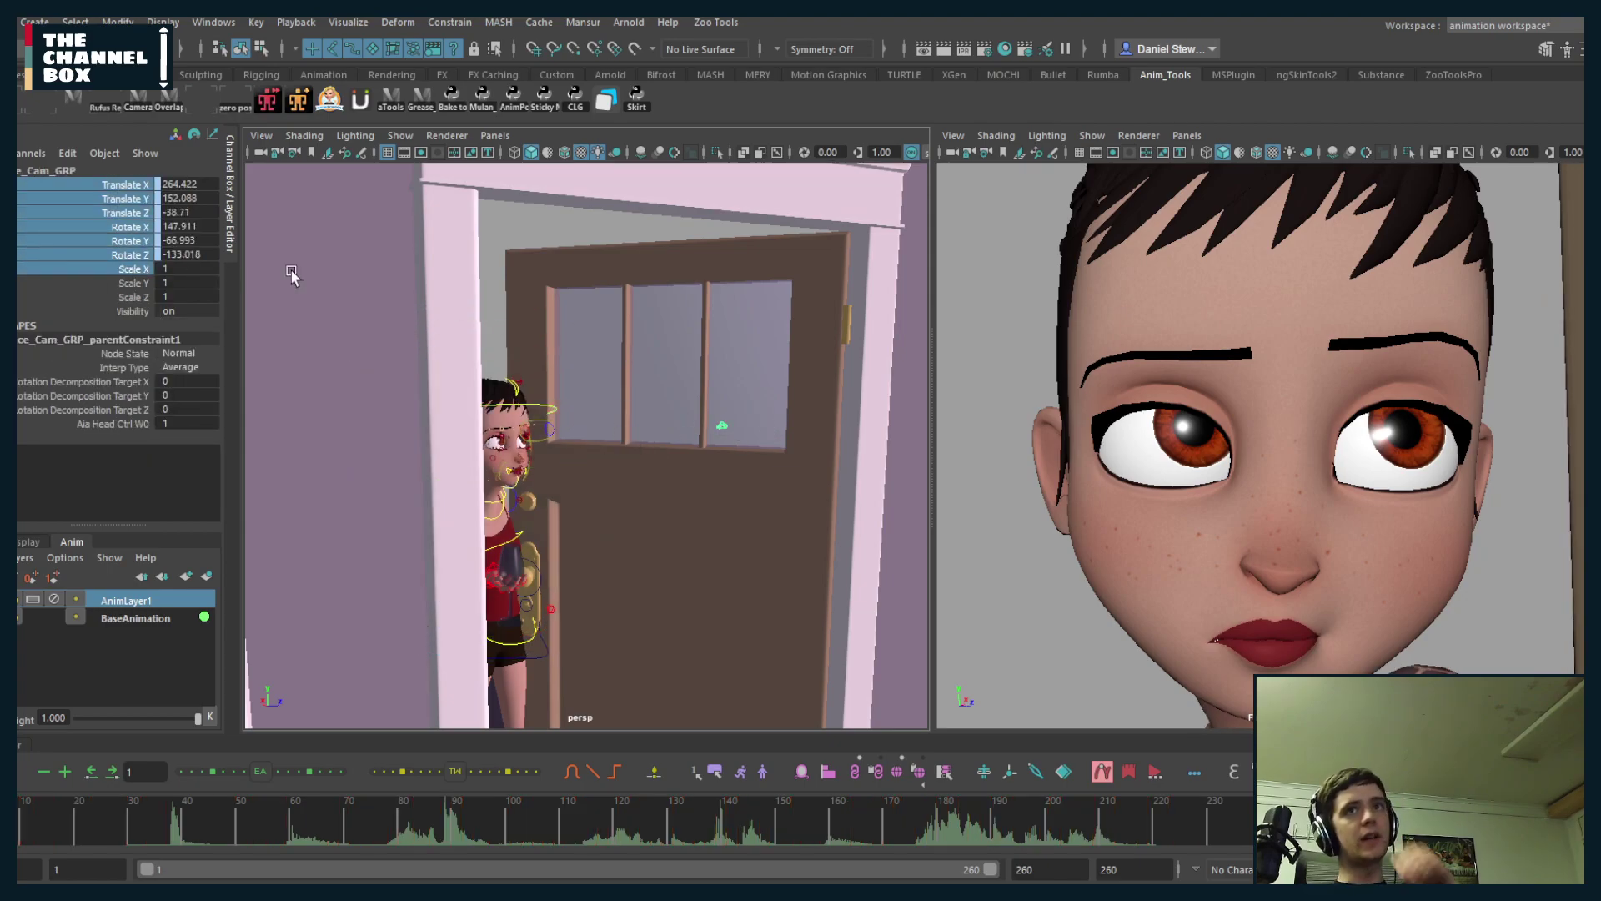
- Play back the animation to check how Face_Cam follows the head, and scrub back to frame 7
alt+middle_drag(670, 364, 666, 386)
key(alt+v)
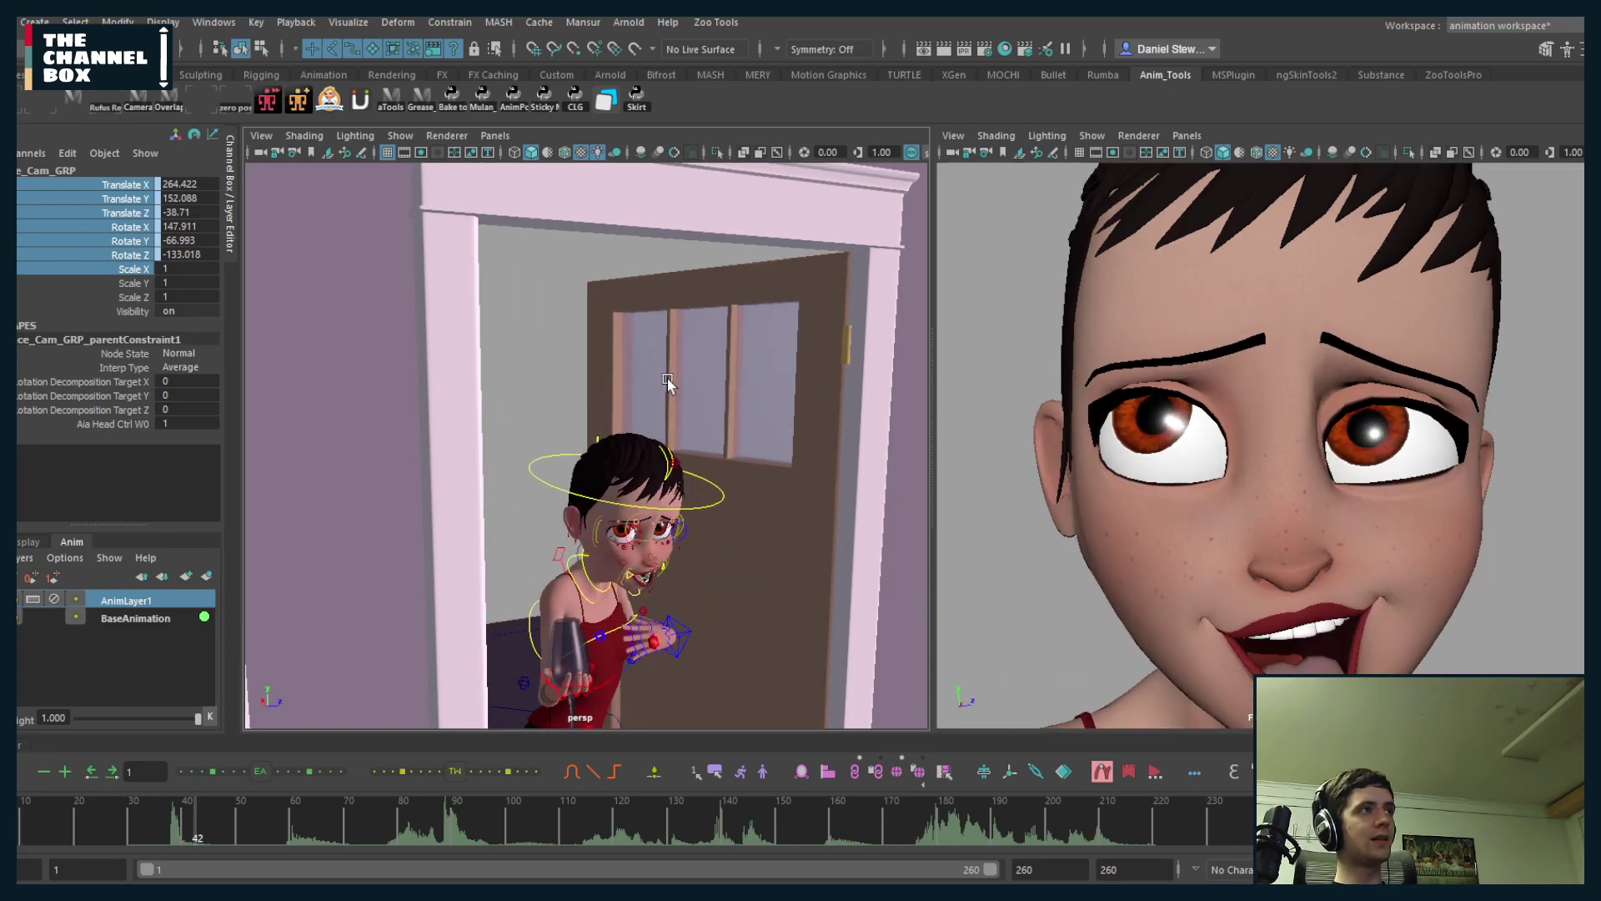
mouse_move(277, 797)
mouse_down()
mouse_move(62, 819)
mouse_move(204, 826)
mouse_move(12, 823)
mouse_up()
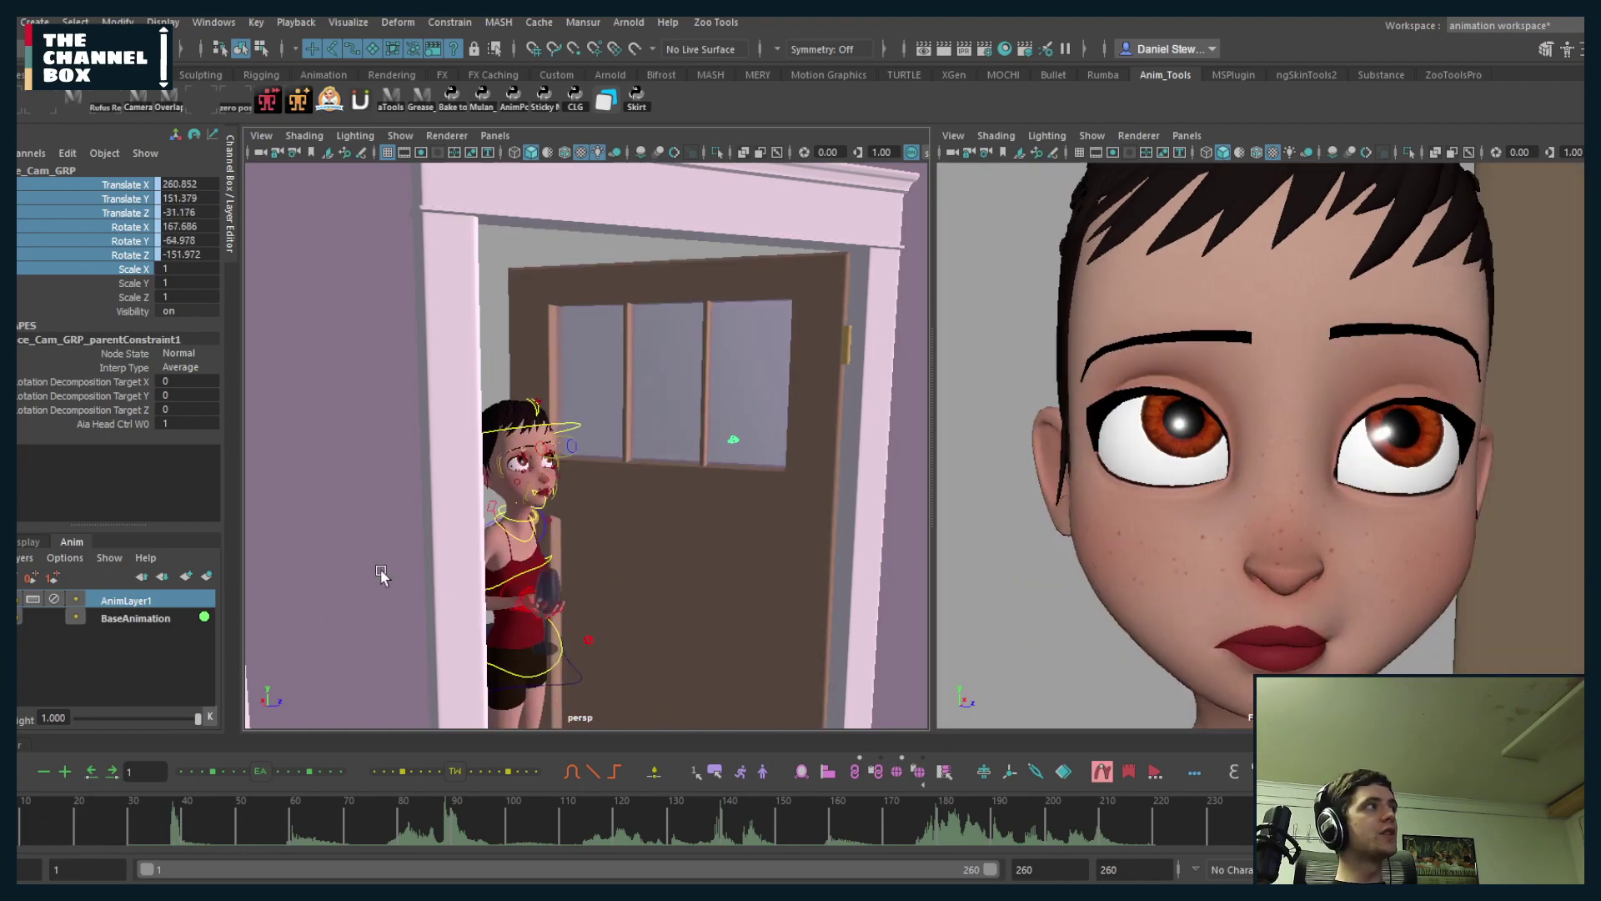
- Select the character's jaw control in the perspective view and show its animation curves in the Graph Editor
alt+right_drag(492, 567, 632, 530)
alt+middle_drag(632, 531, 509, 527)
click(420, 472)
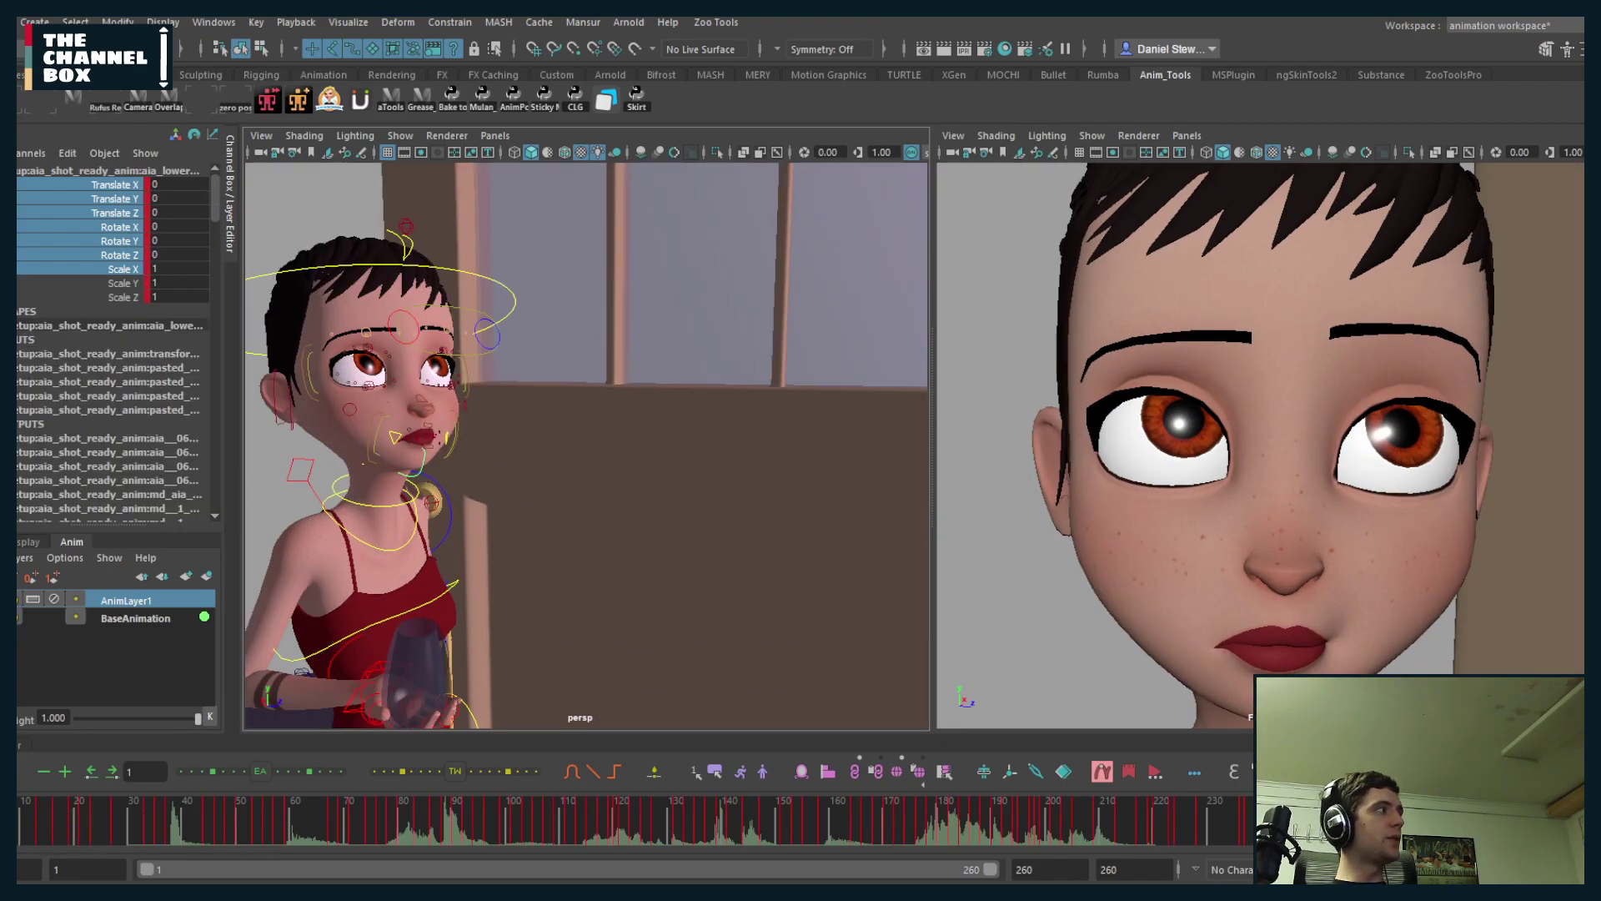
double_click(20, 745)
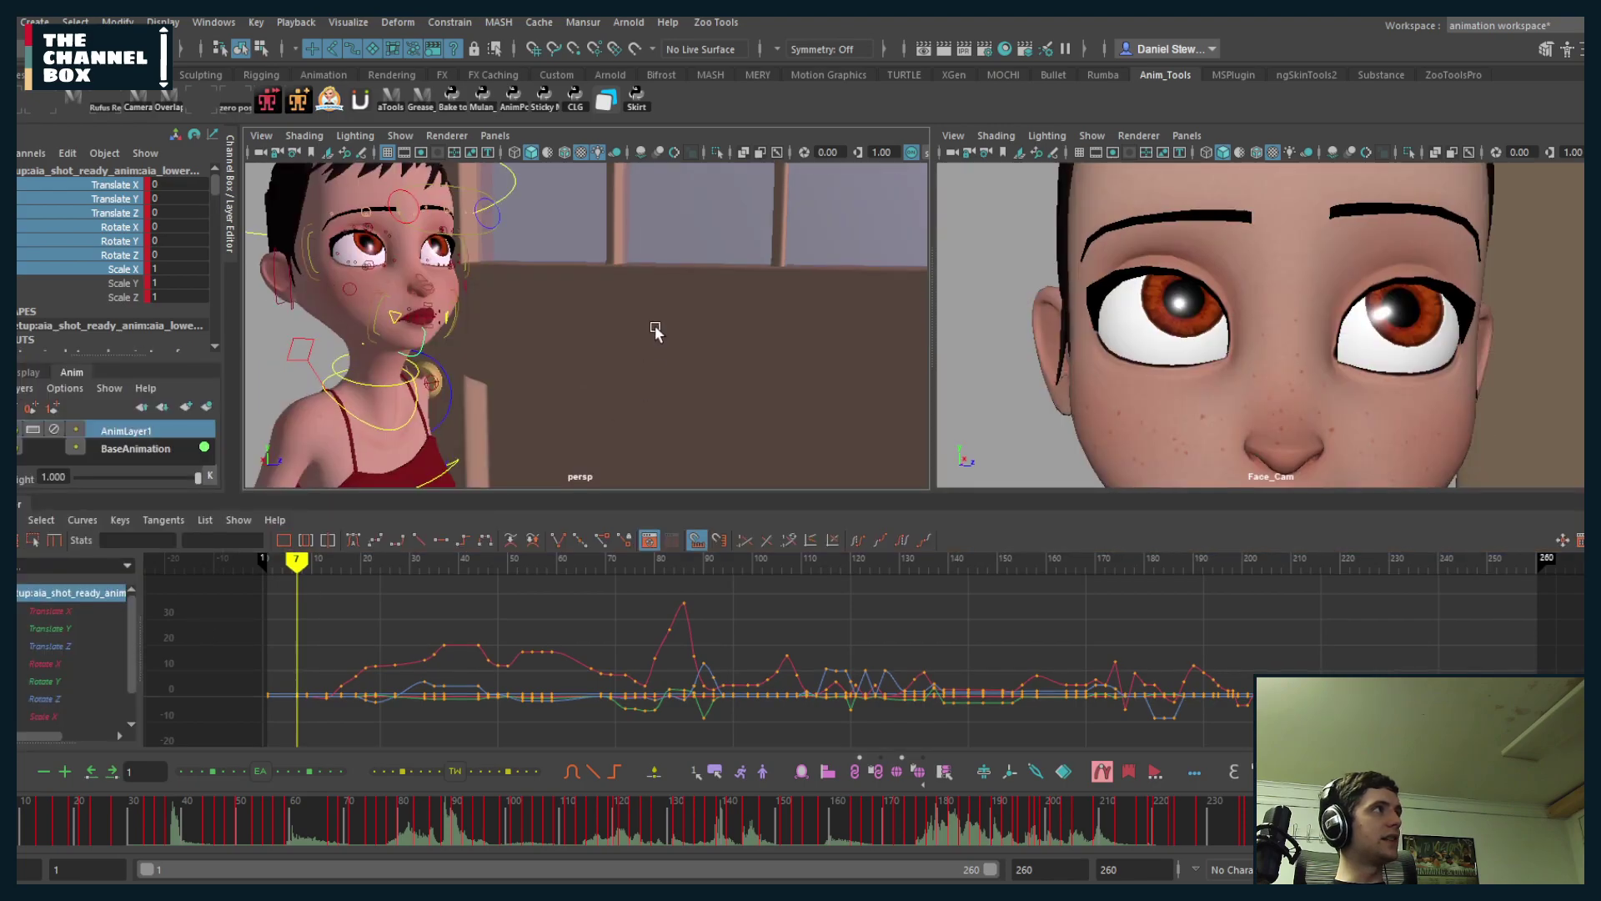
click(657, 228)
click(420, 354)
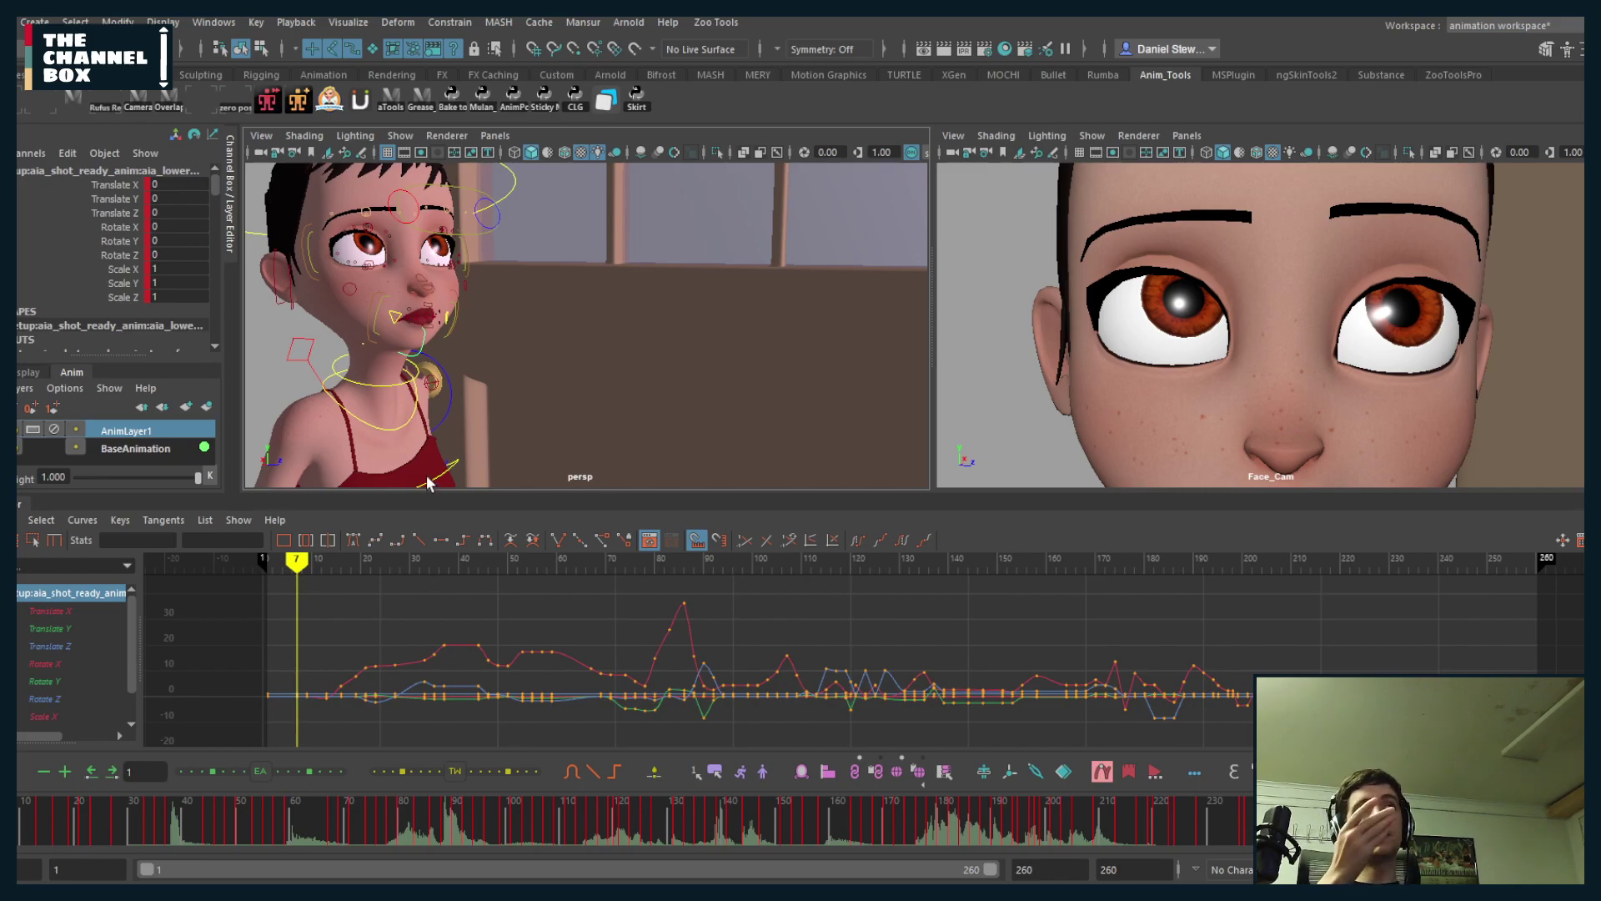
- Play back the shot with the jaw curves visible, stop at frame 89 and hide the Graph Editor
click(237, 814)
key(alt+v)
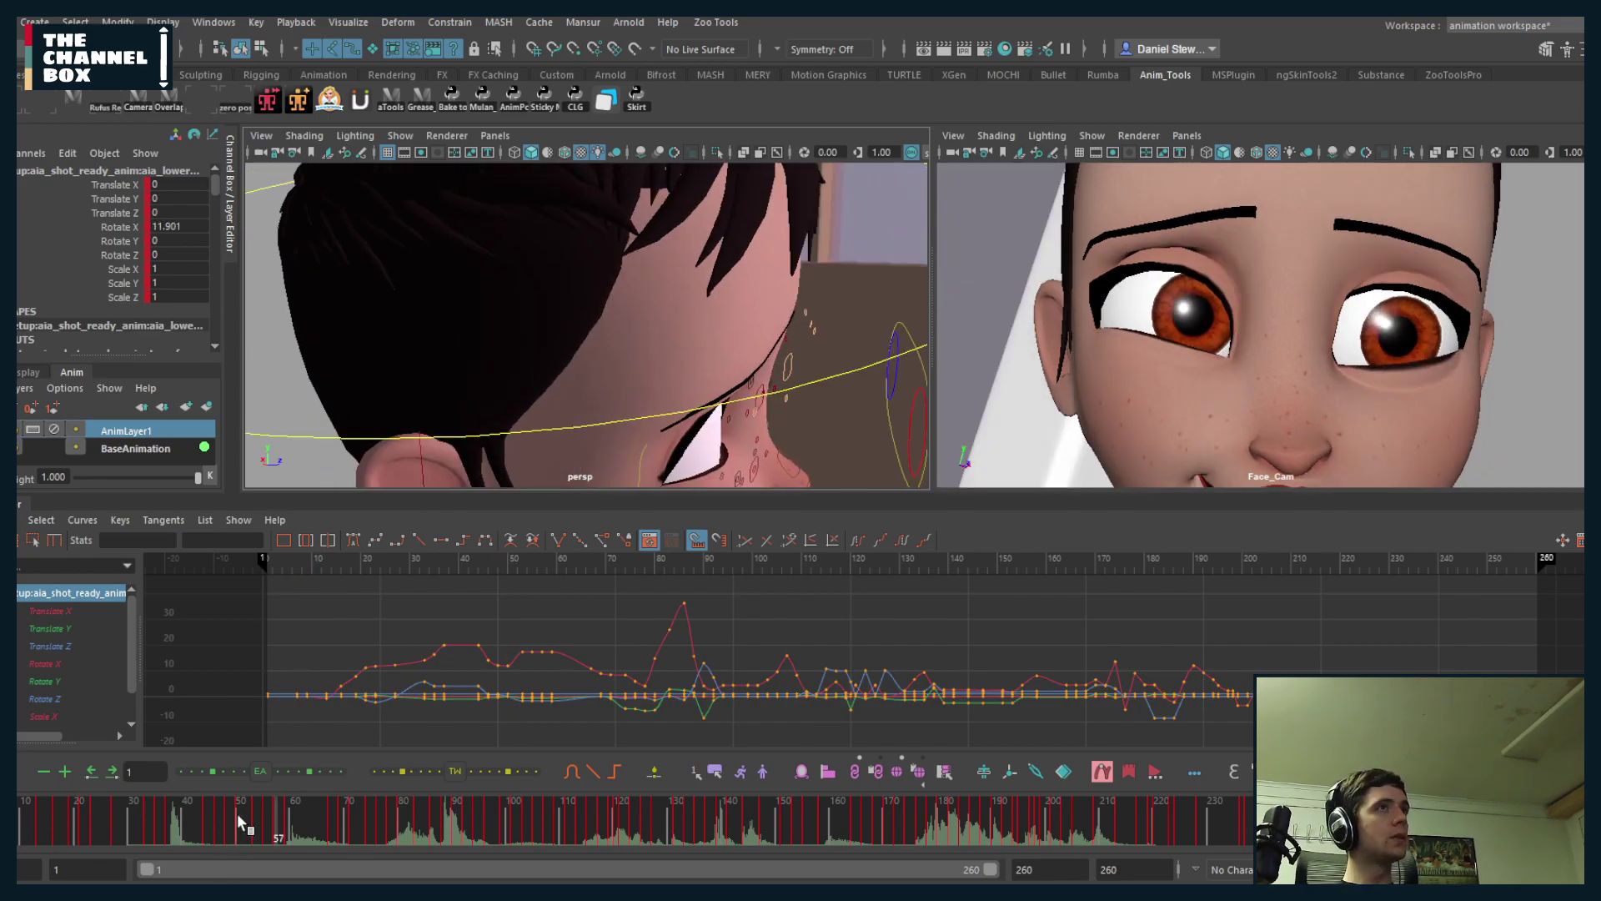
key(alt+v)
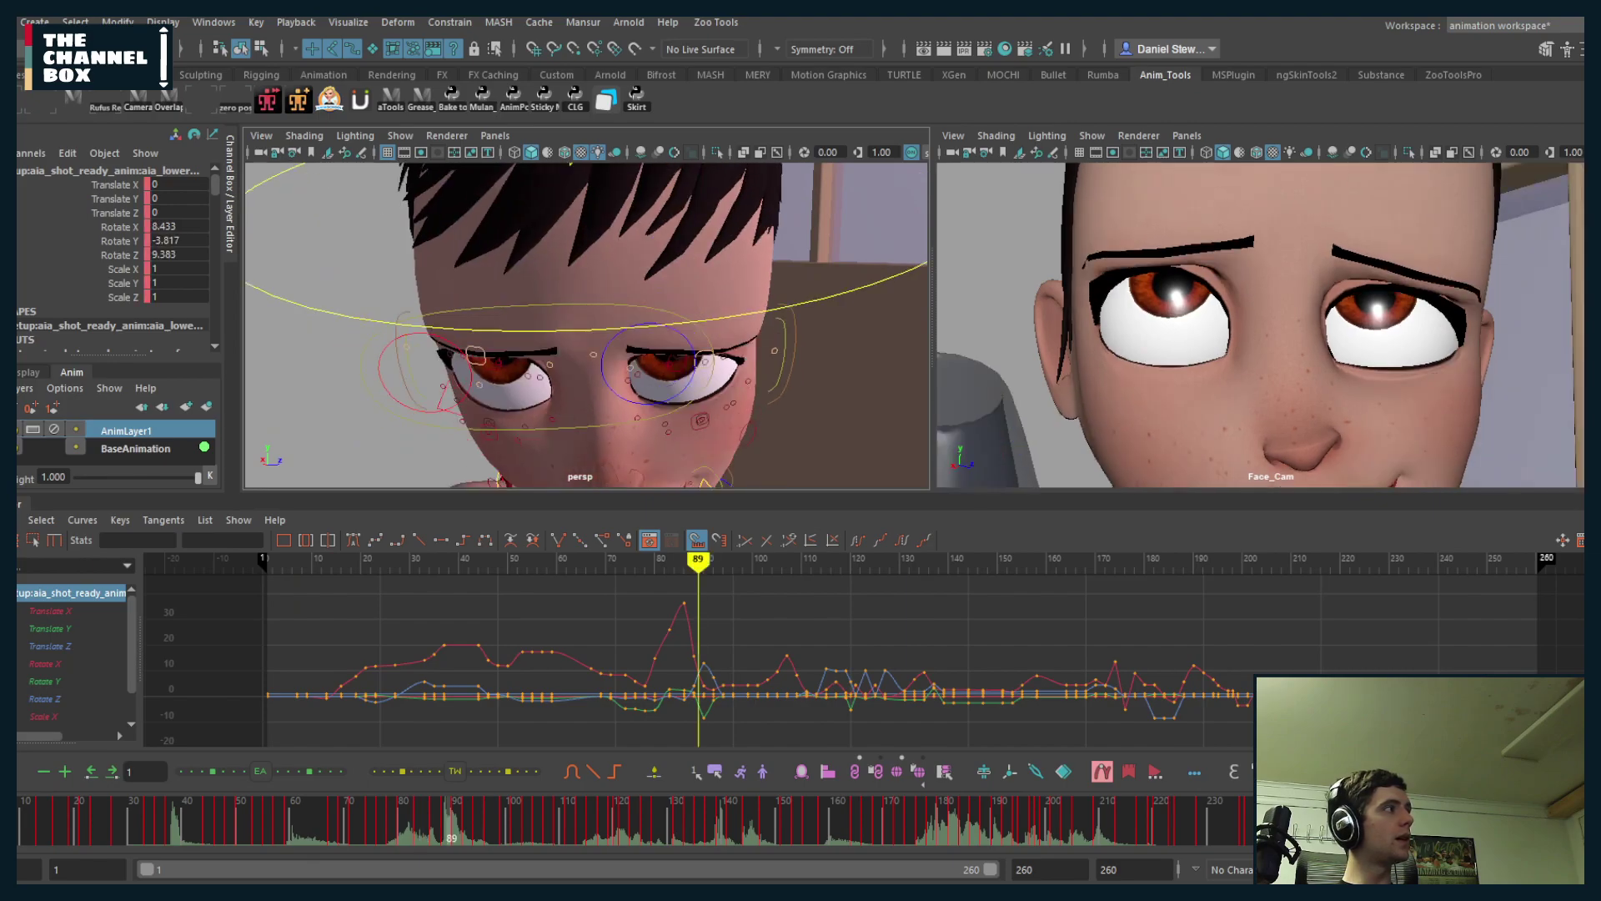
double_click(18, 504)
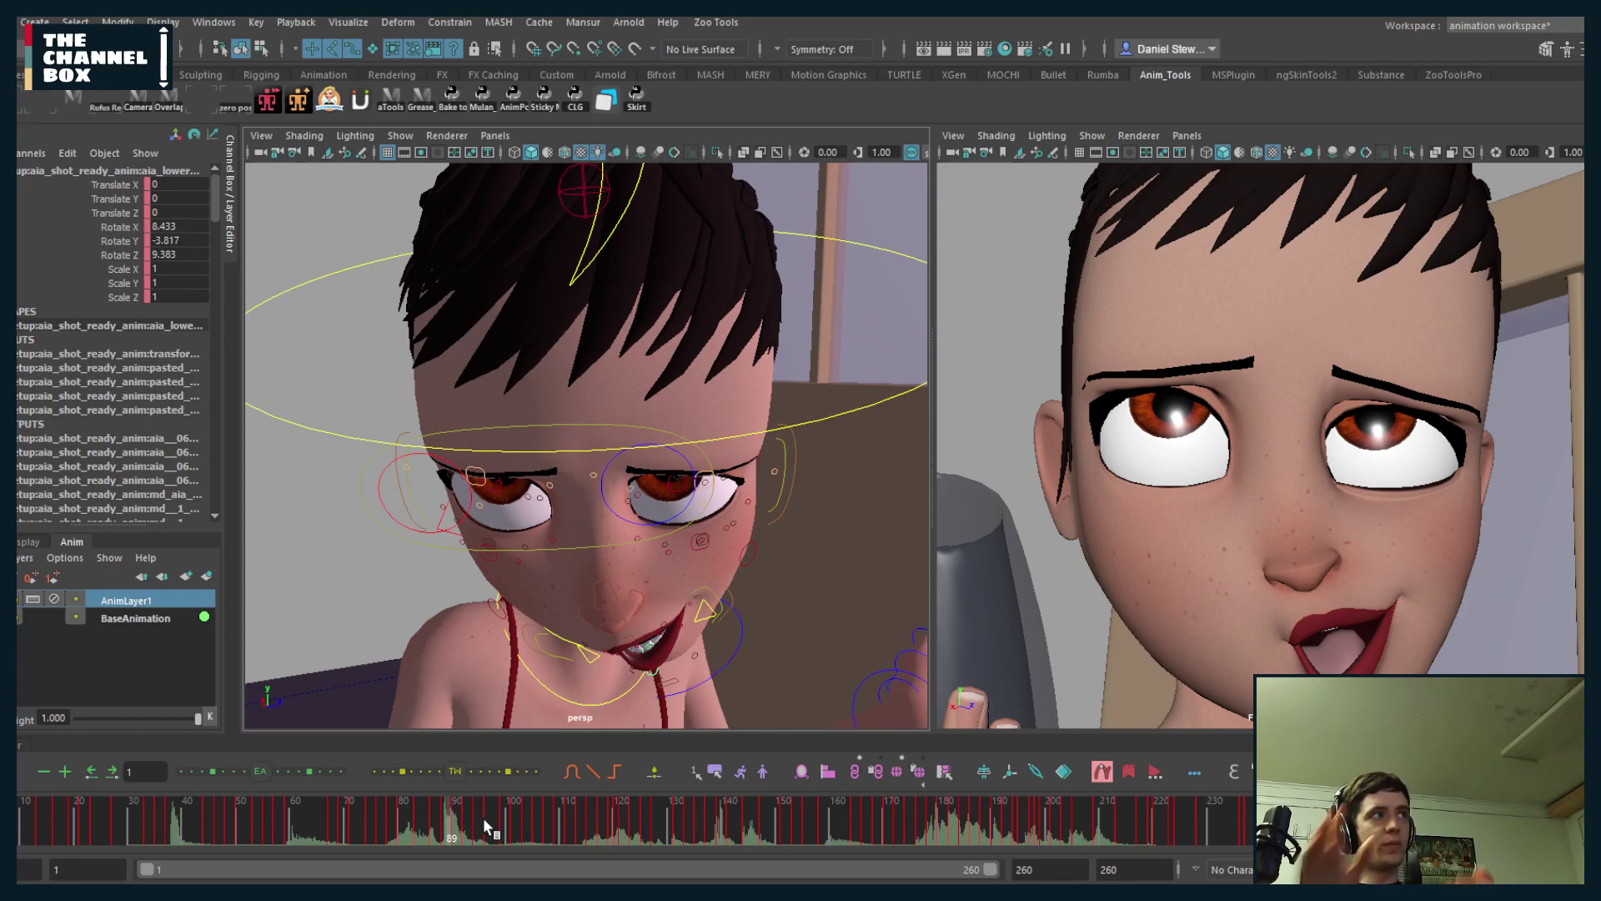
- Scrub between frames 77 and 85 to examine how the mouth opens on the dialogue
click(407, 832)
mouse_move(408, 832)
mouse_down()
mouse_move(462, 832)
mouse_move(380, 831)
mouse_up()
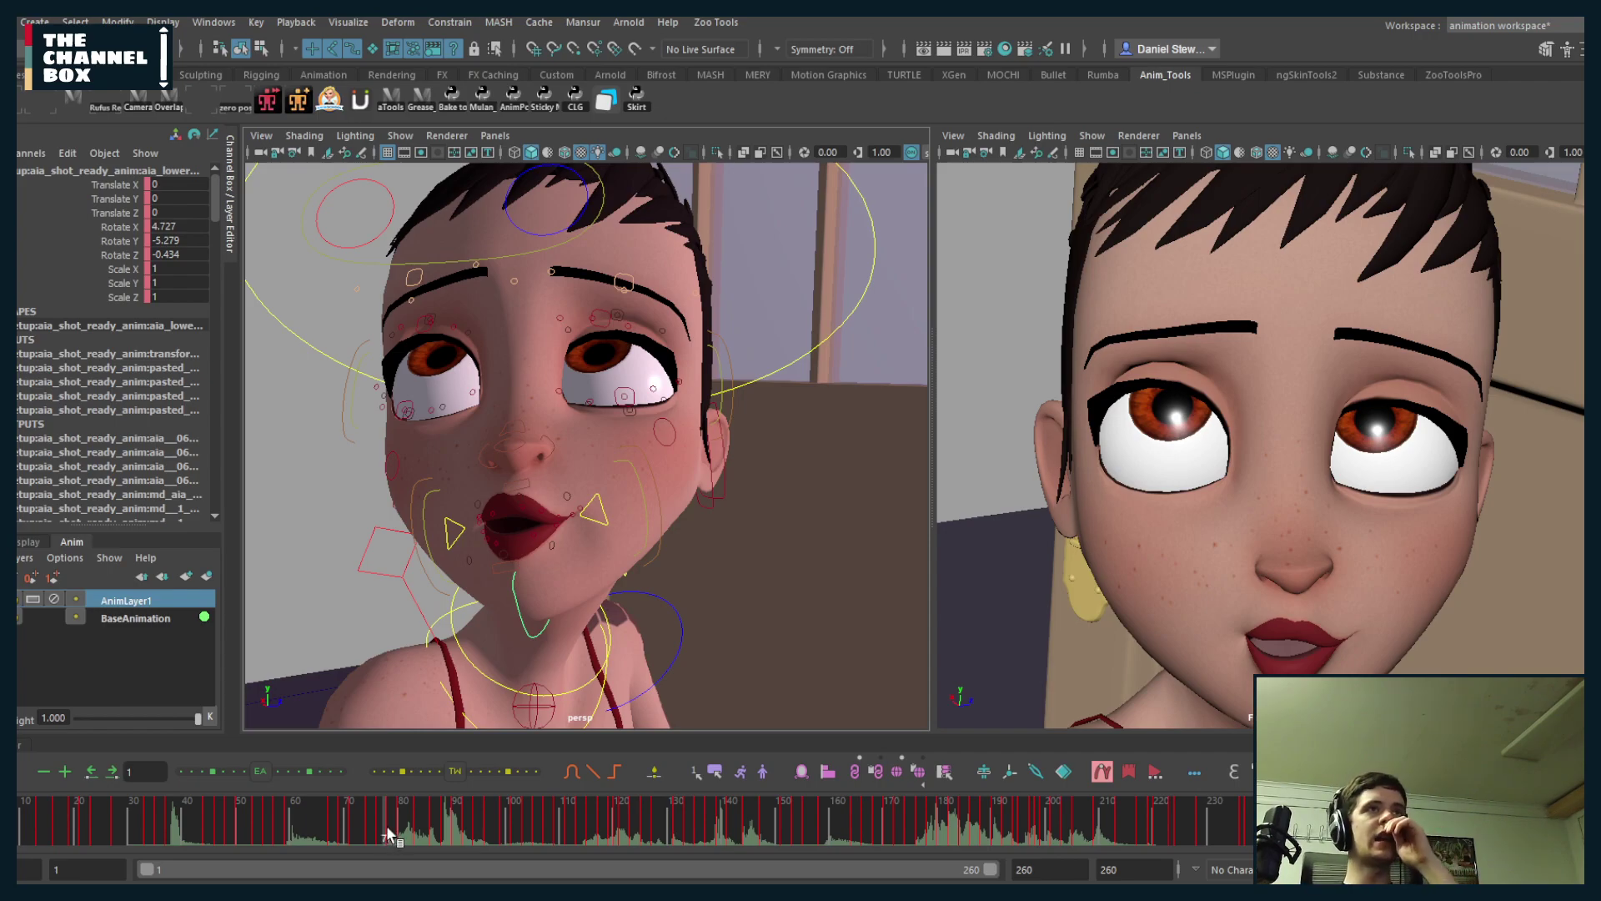
drag(388, 834, 425, 832)
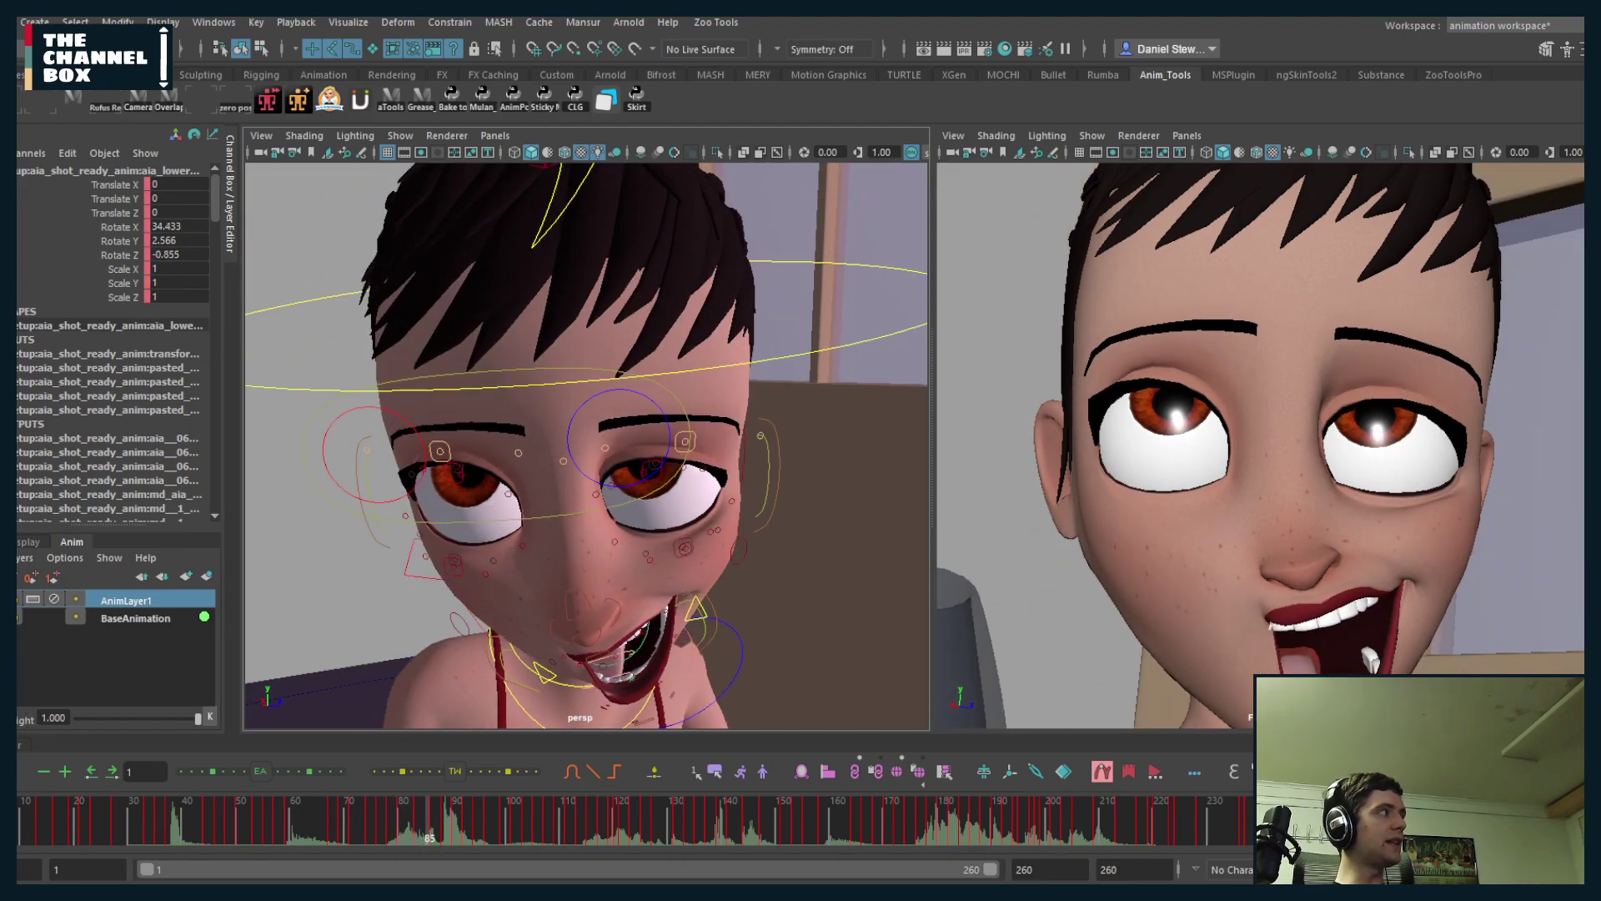
- Isolate the jaw control's Rotate X curve in the Graph Editor, examine its keys around frame 85 and go to frame 77
click(18, 745)
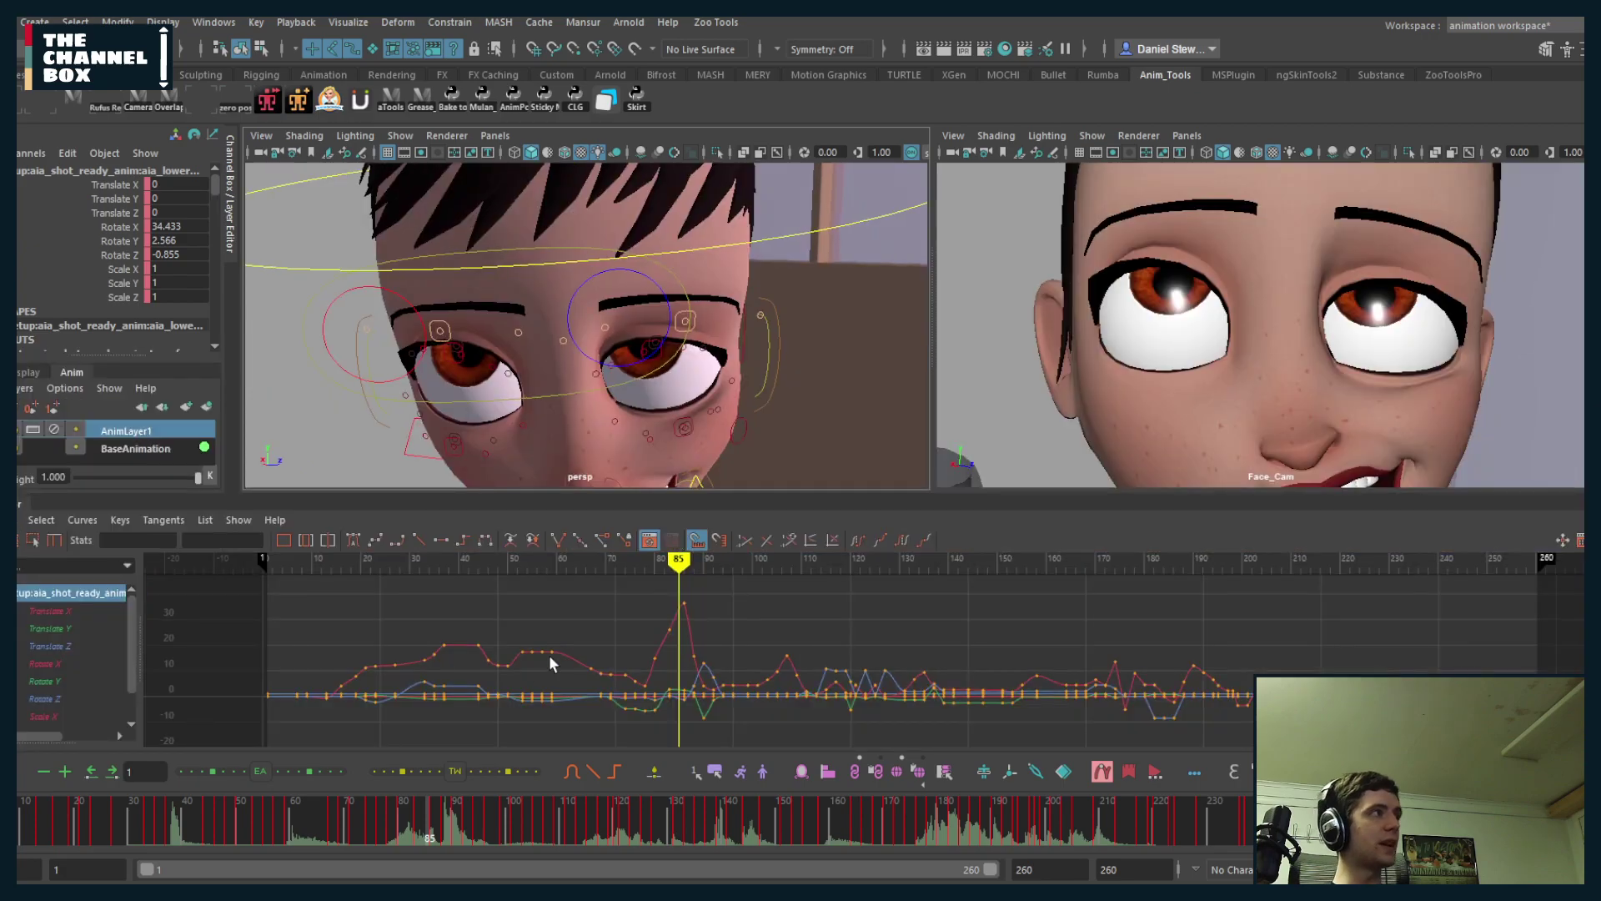
click(77, 664)
alt+middle_drag(632, 659, 773, 679)
alt+right_drag(773, 679, 704, 671)
drag(643, 584, 652, 680)
key(alt+Left)
middle_drag(652, 680, 642, 660)
click(642, 660)
click(524, 571)
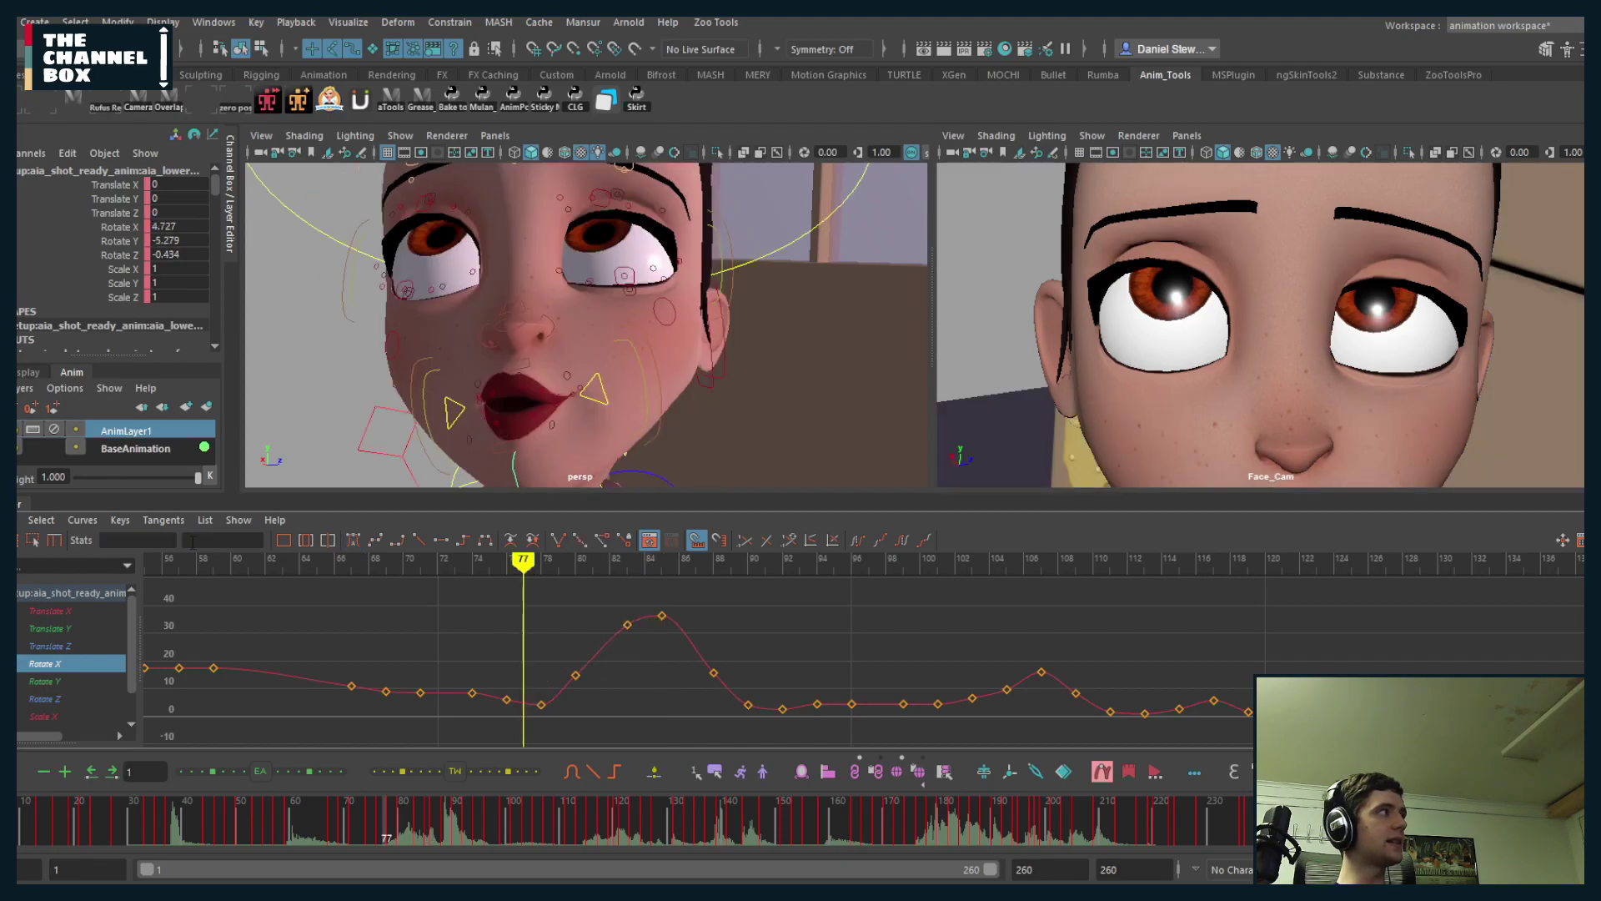
- Hide the Graph Editor, play back the dialogue to judge the mouth timing and scrub to frame 76
click(19, 504)
key(alt+v)
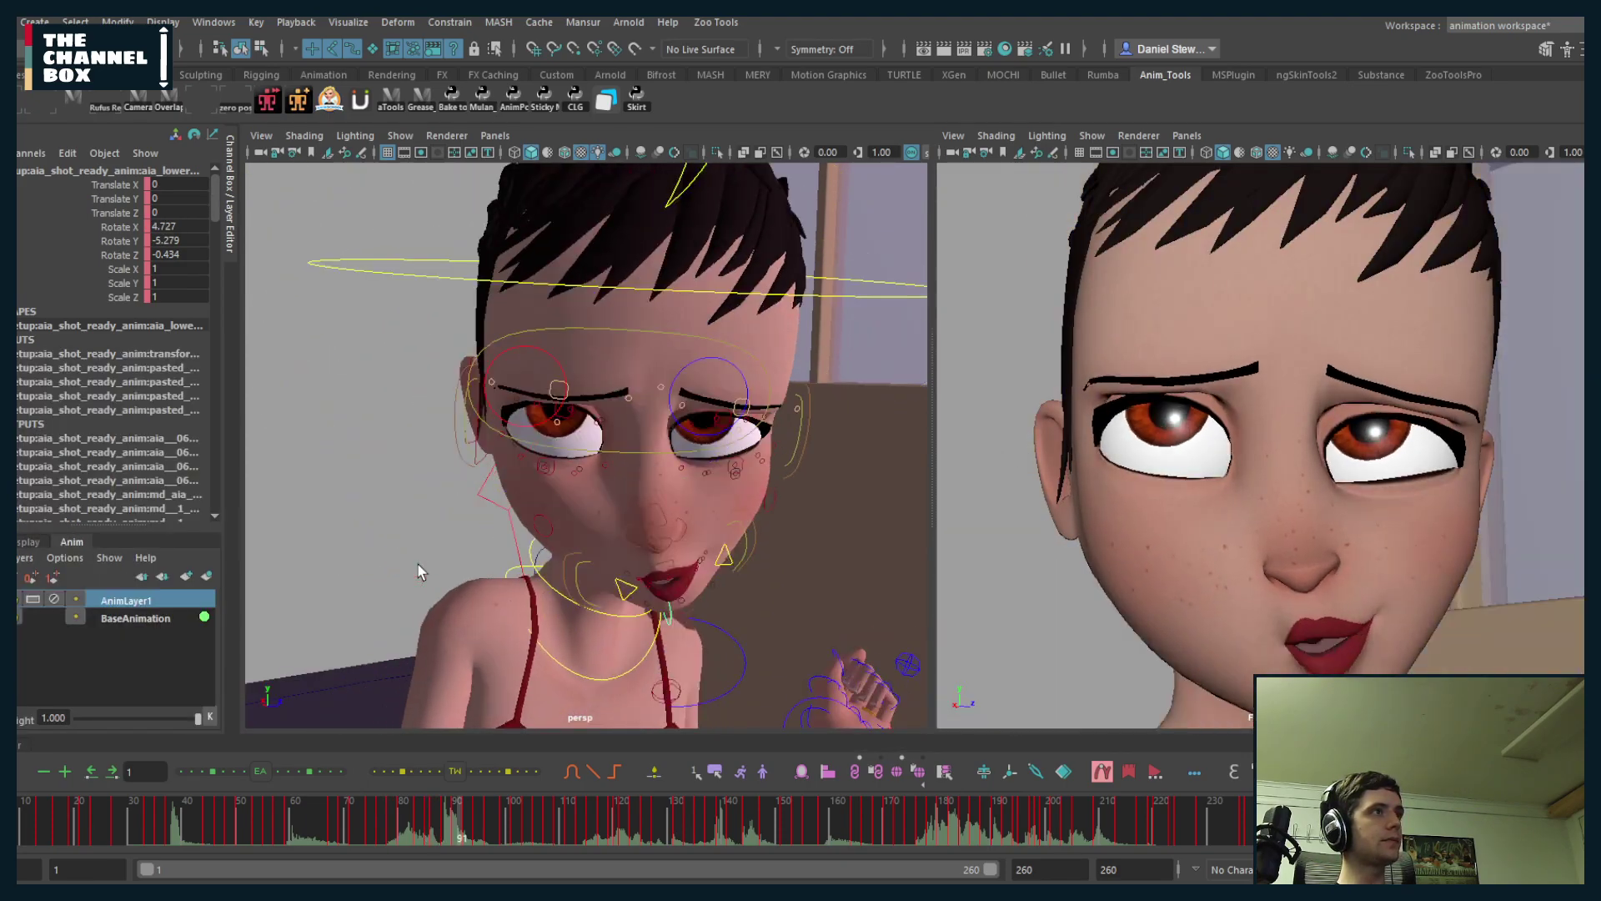
mouse_move(358, 806)
mouse_down()
mouse_move(347, 812)
mouse_move(379, 826)
mouse_up()
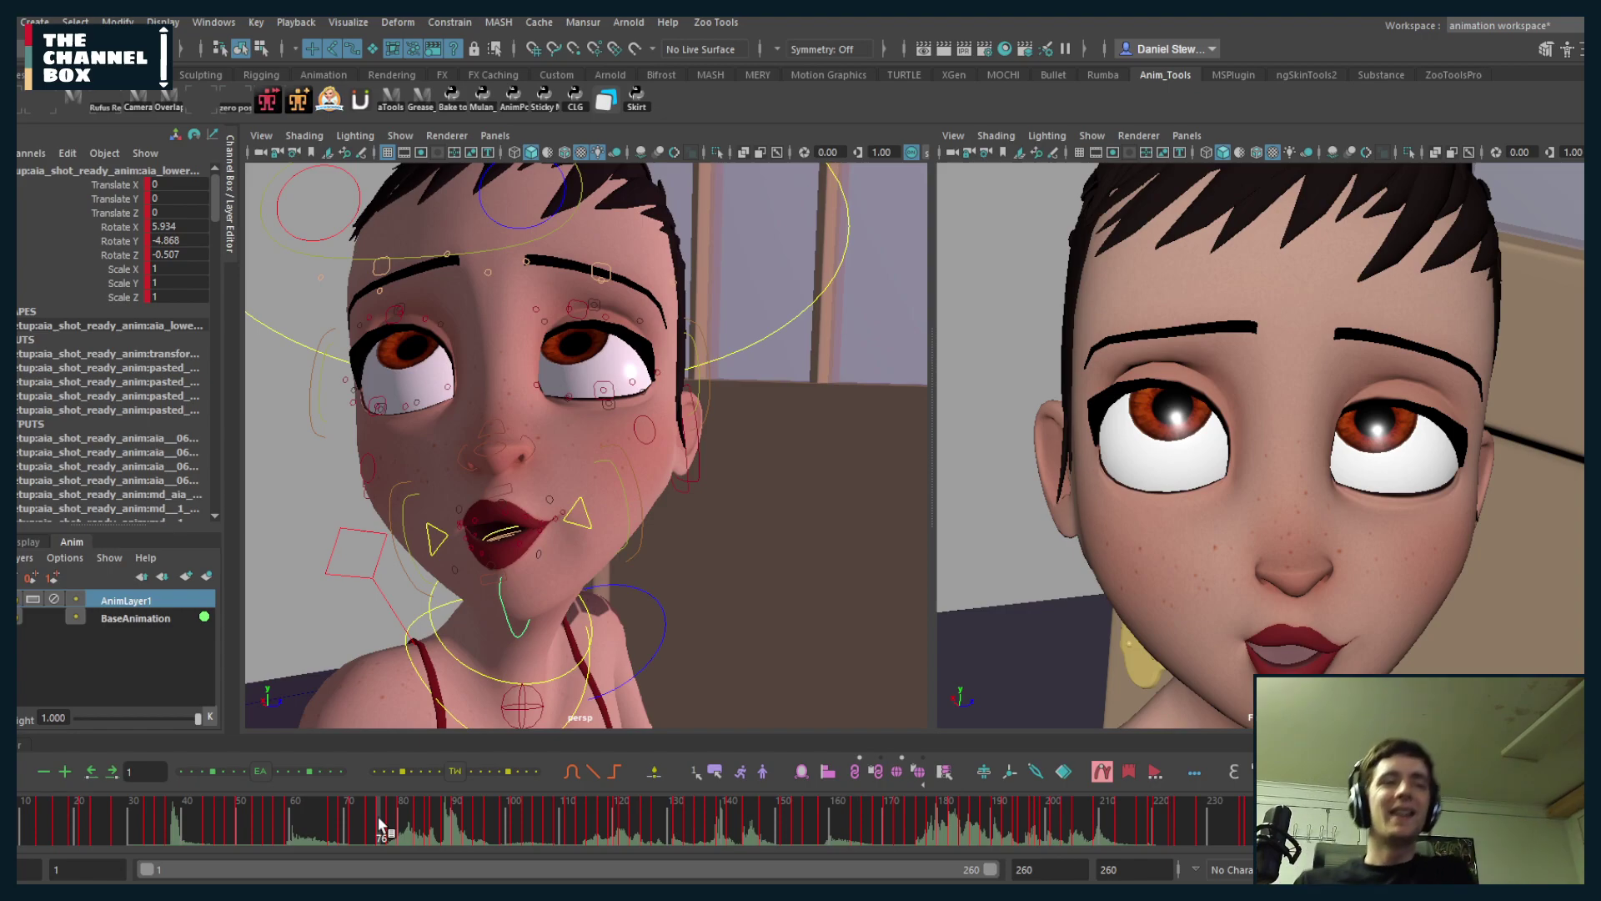
- Maximize the perspective view over empty space, create a polygon cube and scale it uniformly to about 338
scroll(517, 536, down, 10)
alt+drag(517, 535, 571, 504)
key(space)
alt+middle_drag(574, 497, 754, 524)
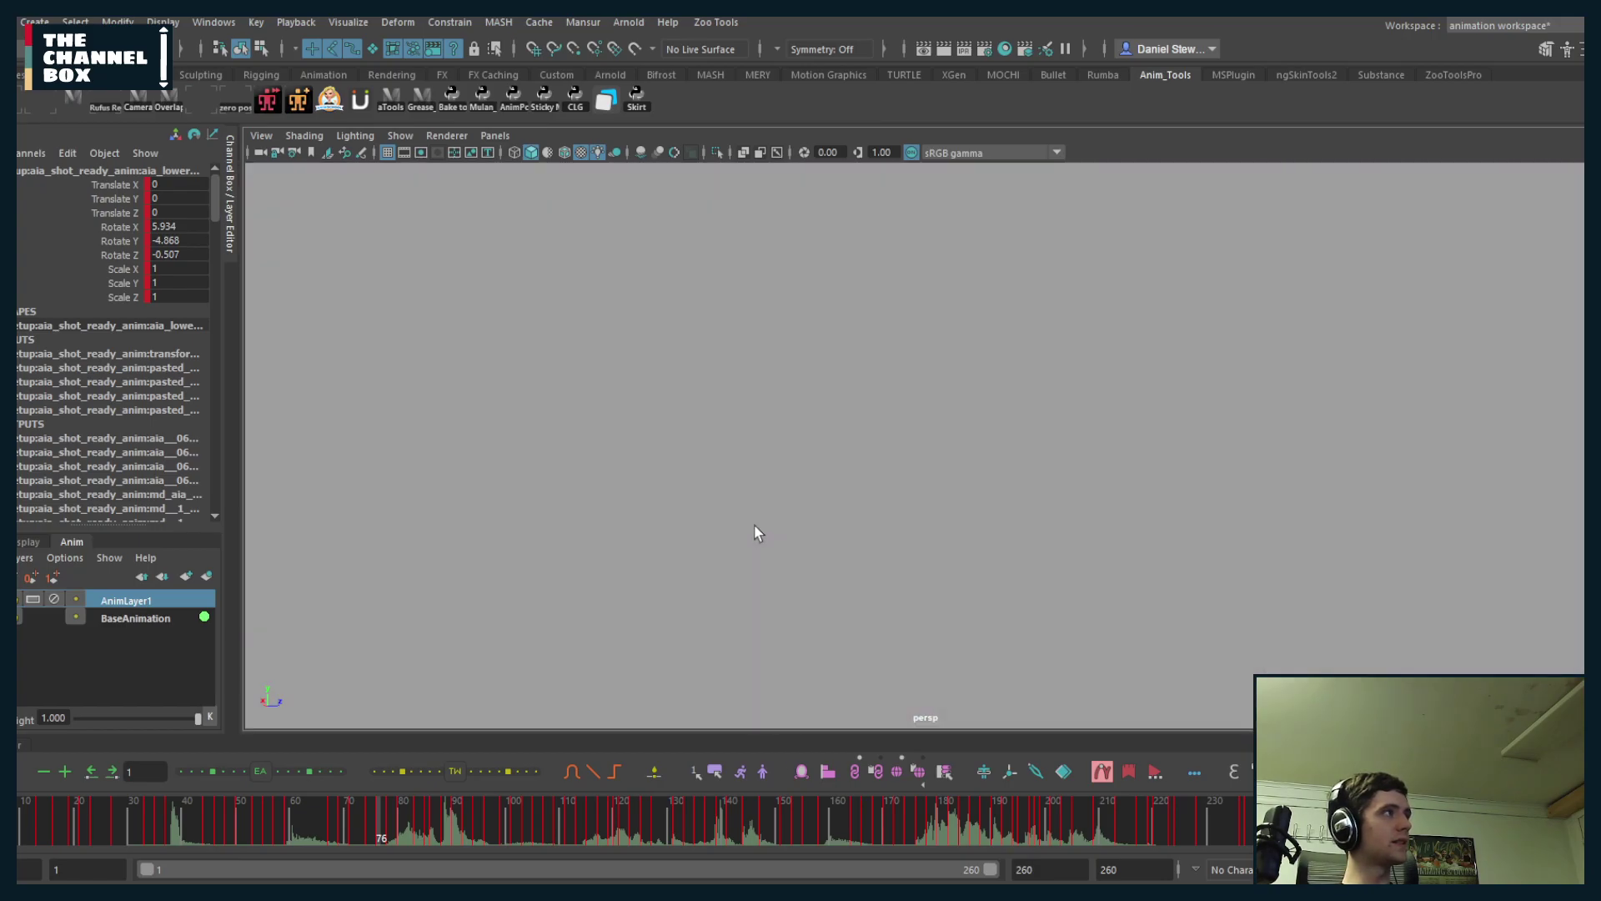
click(35, 22)
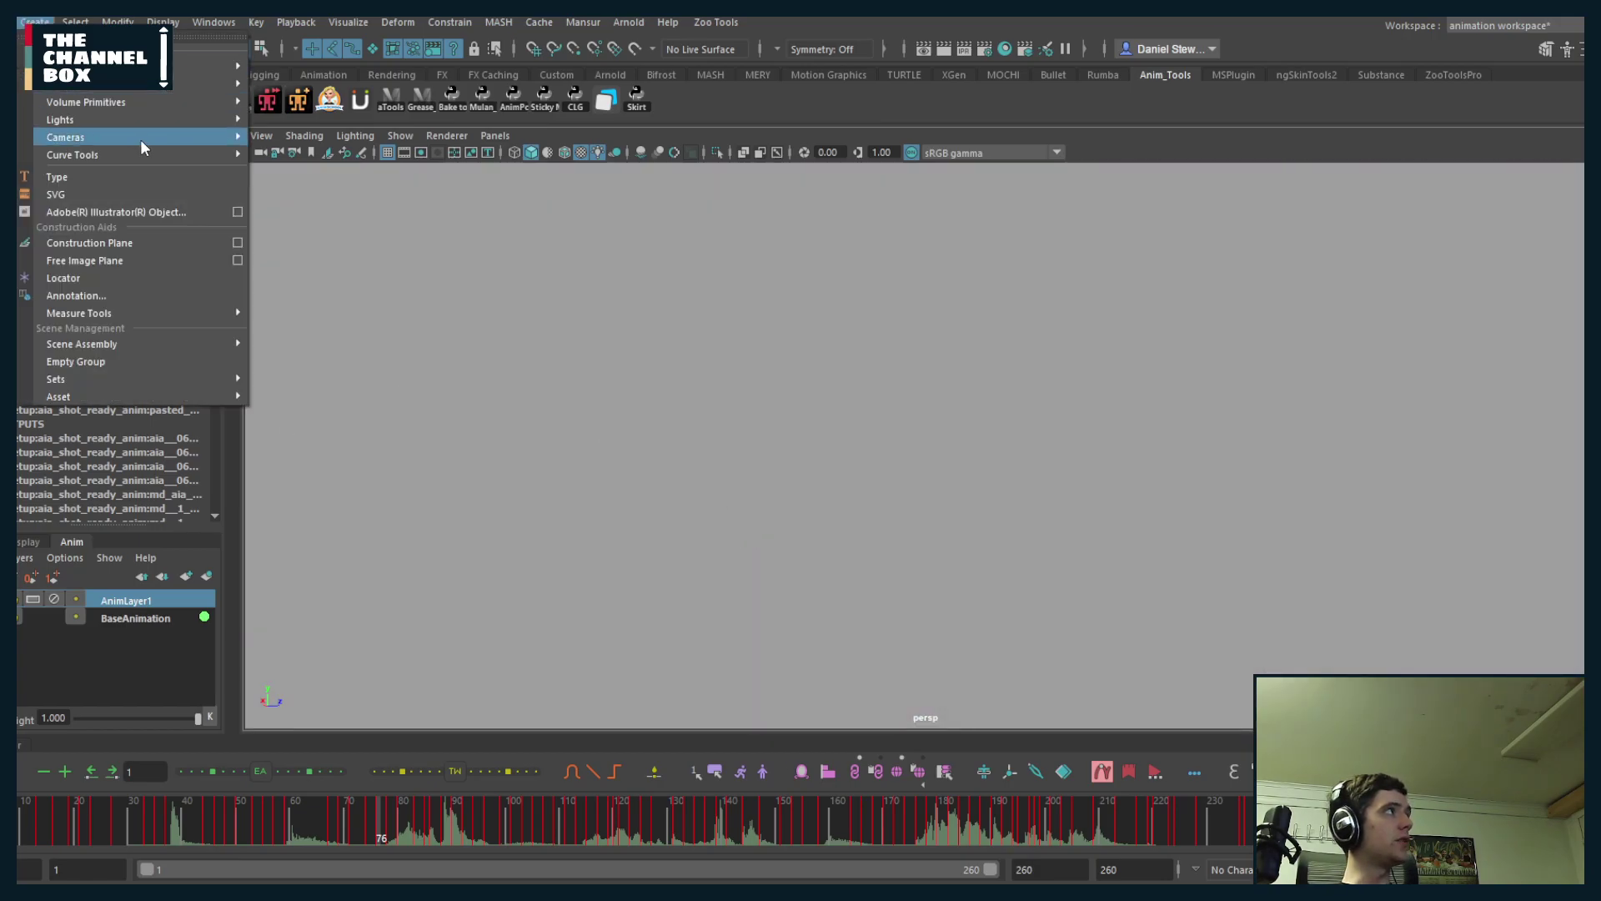
mouse_move(133, 84)
click(312, 117)
alt+drag(632, 412, 981, 501)
scroll(858, 485, down, 8)
drag(1066, 535, 1209, 548)
key(w)
- Move the cube to about X 3143, Z -160 and key it there at frame 24
drag(990, 406, 263, 325)
alt+middle_drag(599, 400, 1071, 409)
click(819, 342)
click(899, 348)
drag(897, 347, 899, 438)
drag(715, 372, 768, 494)
drag(301, 826, 107, 822)
key(s)
- Move the cube to about X 2015, Z 376 and key this end position at frame 75
drag(608, 840, 561, 834)
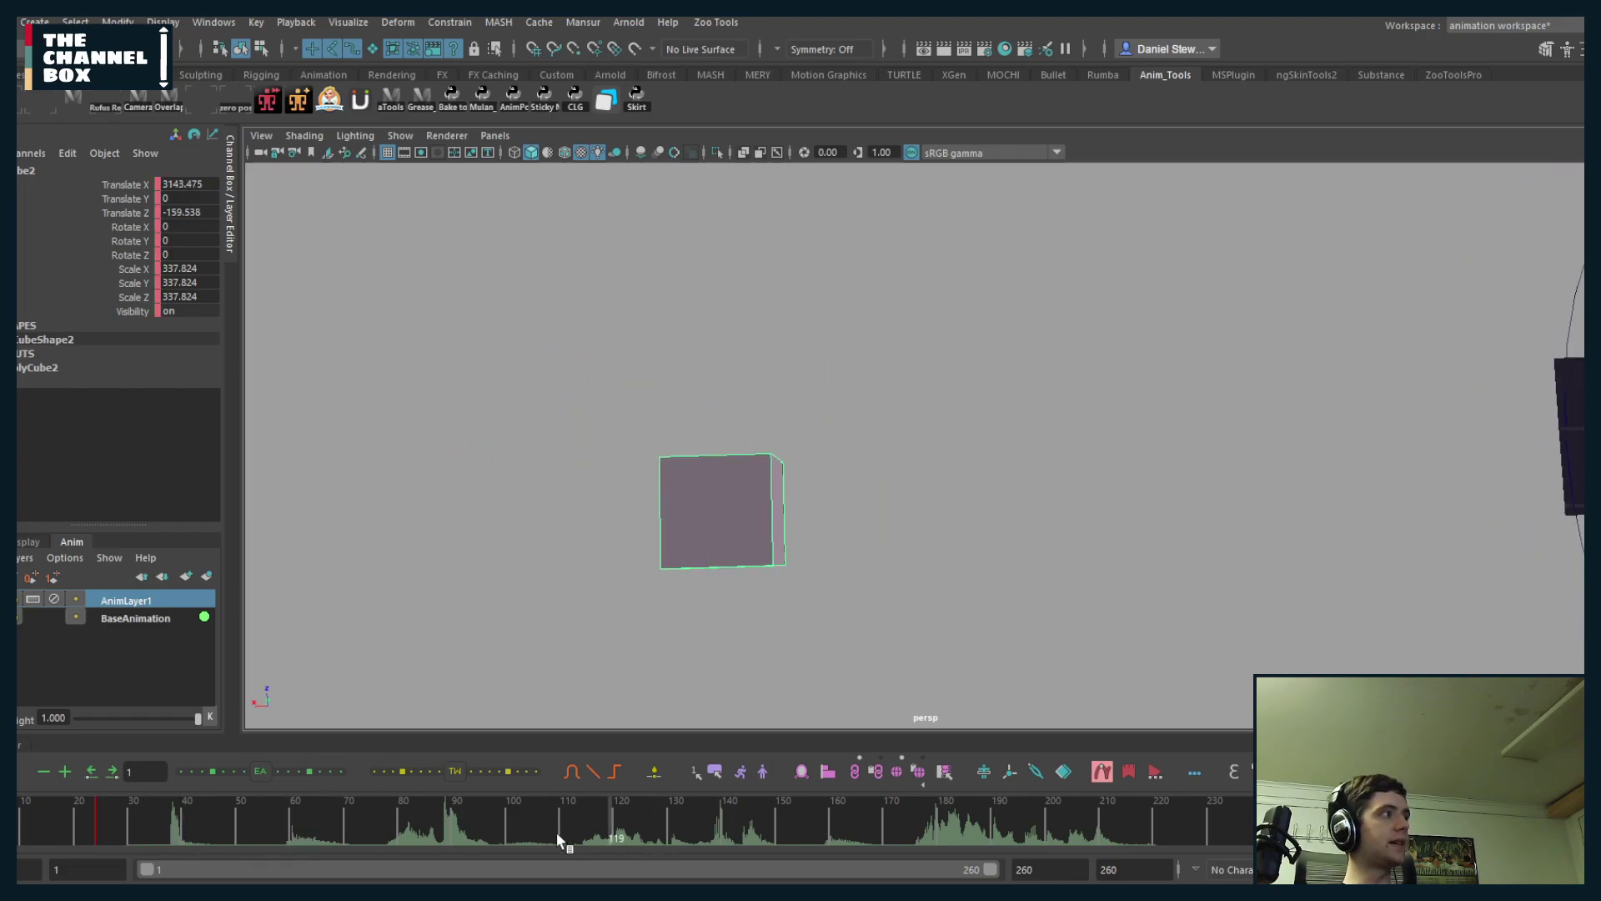
drag(374, 828, 374, 827)
drag(603, 396, 954, 225)
key(s)
- Play back the cube's movement and turn off the audio on the timeline
drag(340, 827, 64, 839)
key(alt+v)
key(alt+v)
right_click(197, 823)
click(243, 817)
click(858, 464)
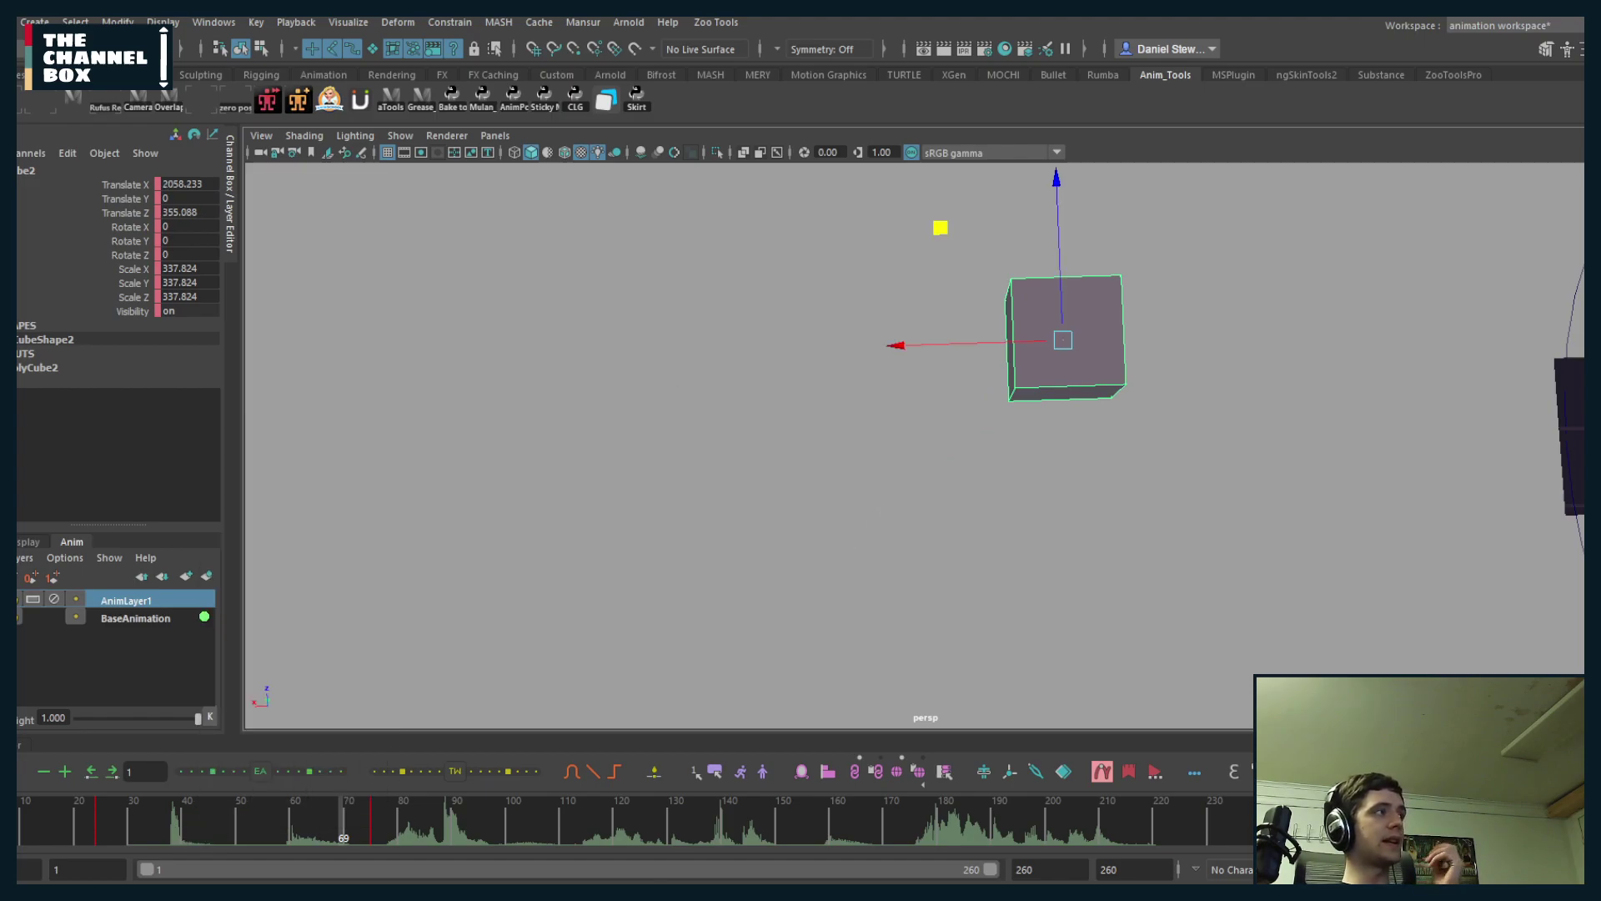
right_click(568, 816)
mouse_move(692, 774)
click(857, 777)
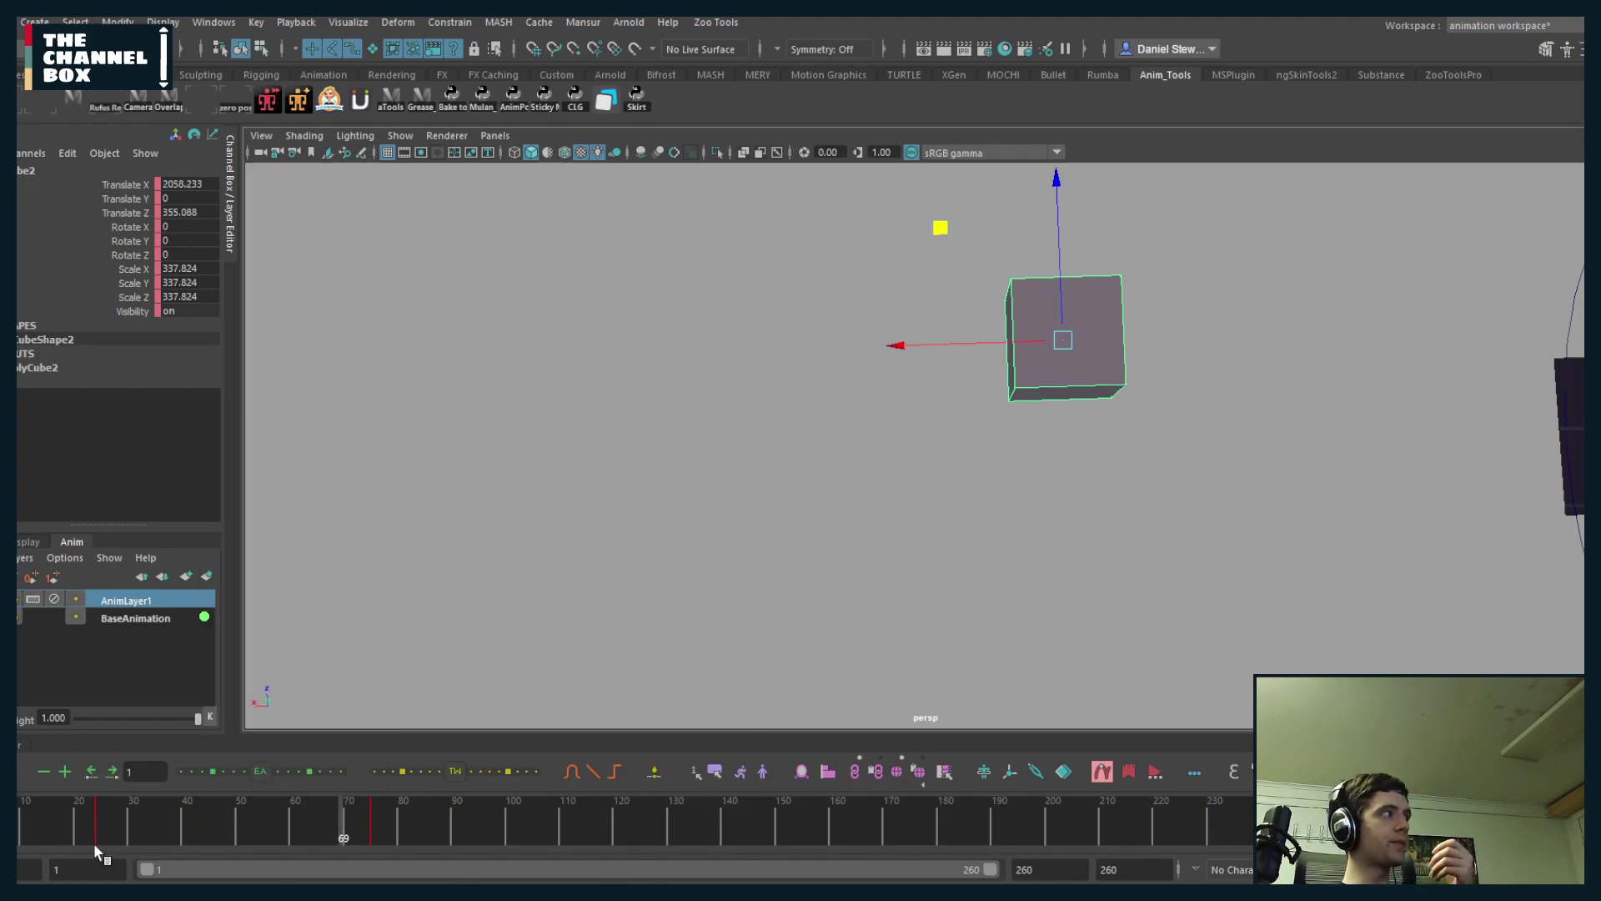
- Try keying an in-between cube position at frame 50 and play back the movement
click(93, 834)
drag(83, 821, 240, 822)
key(w)
drag(786, 307, 830, 359)
click(69, 826)
key(alt+v)
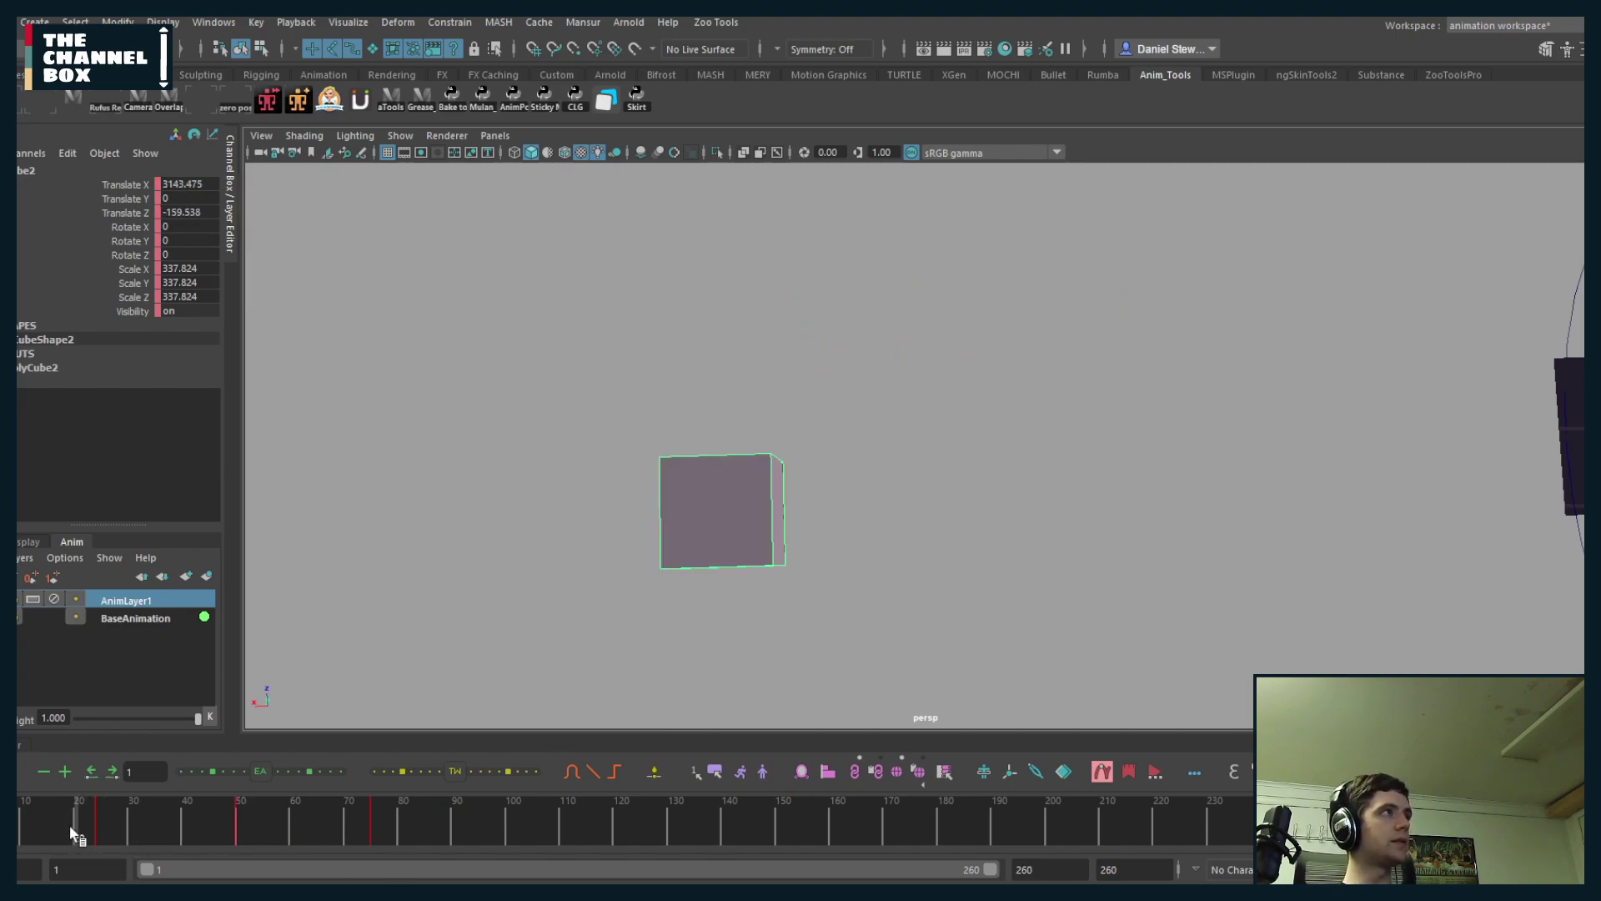
key(alt+v)
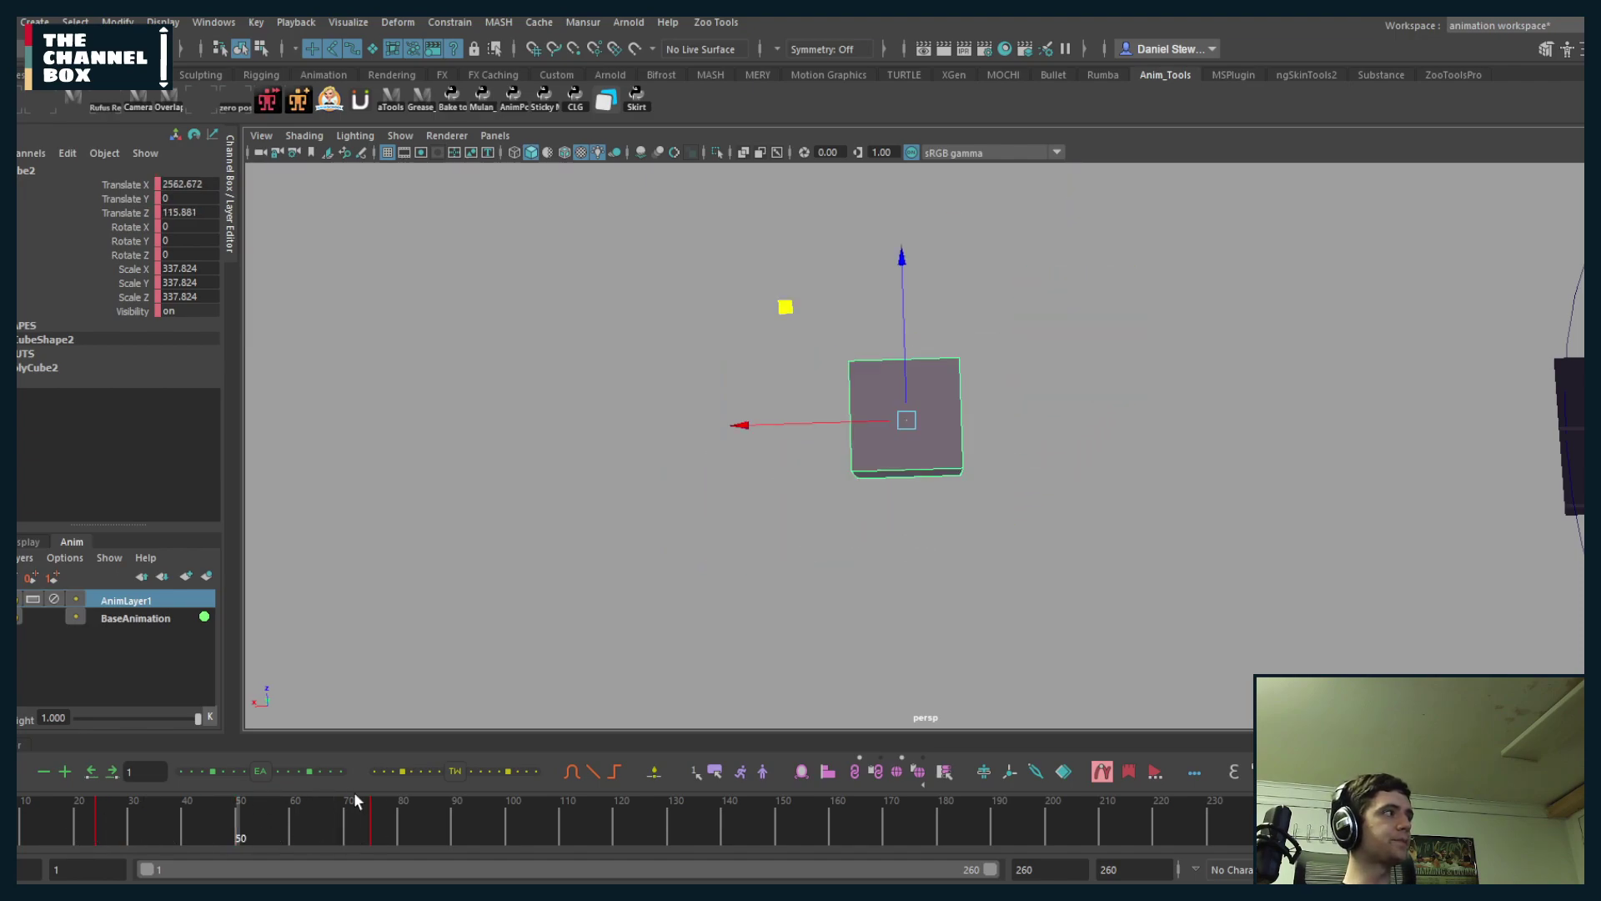
key(ctrl+z)
- Retime the cube's end key from frame 75 to frame 50 and play back the movement
drag(247, 814, 87, 813)
key(alt+v)
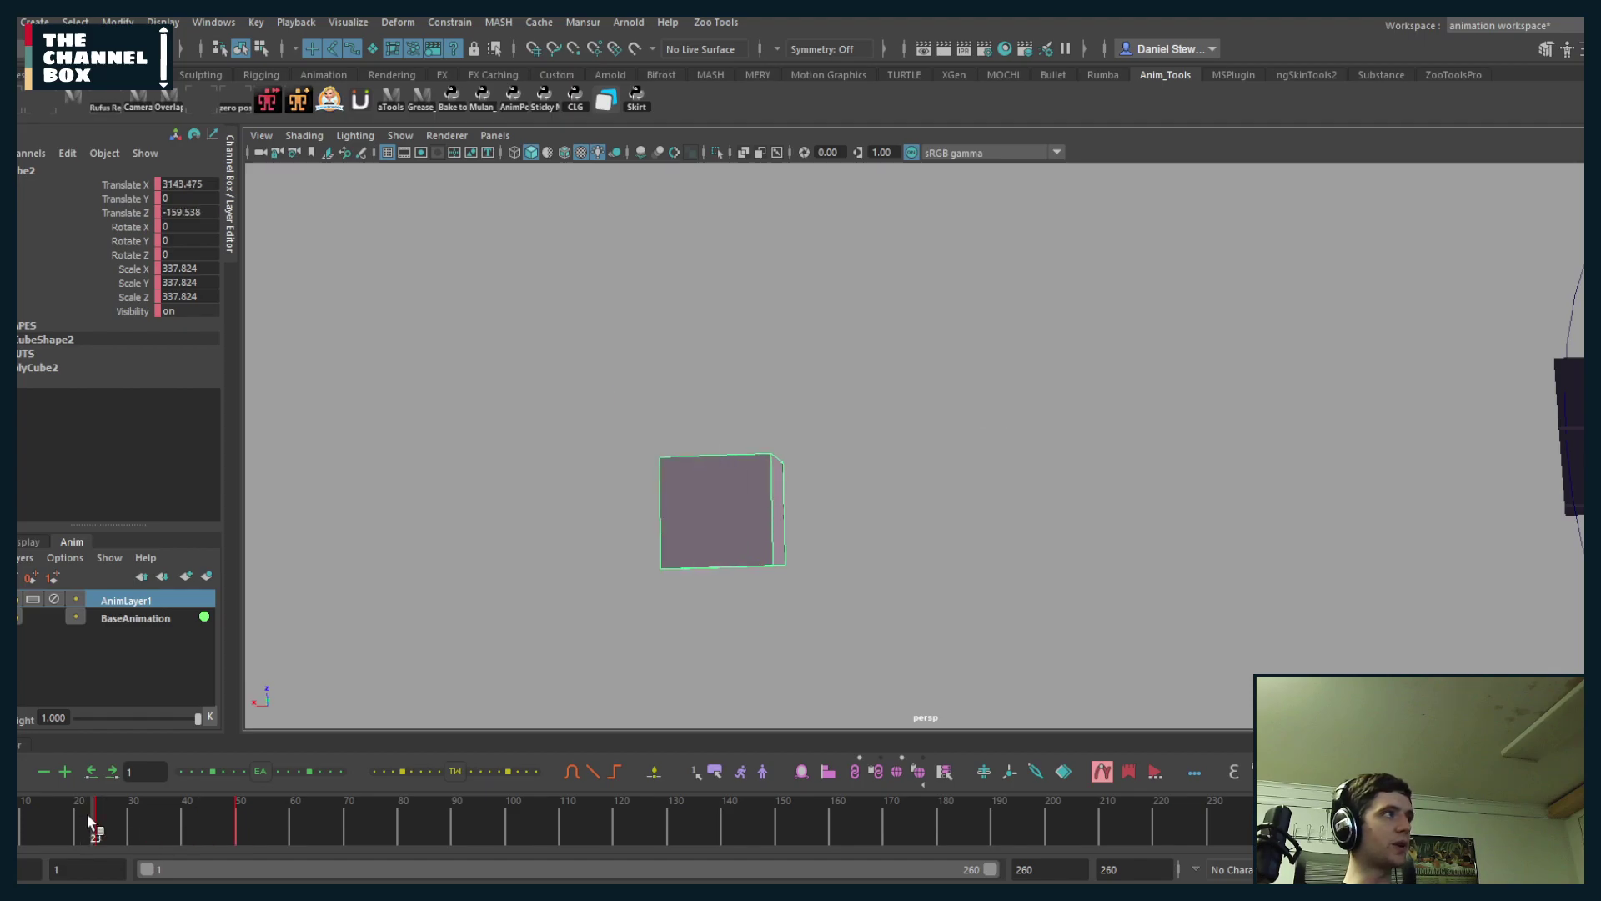
key(alt+v)
click(121, 815)
key(alt+v)
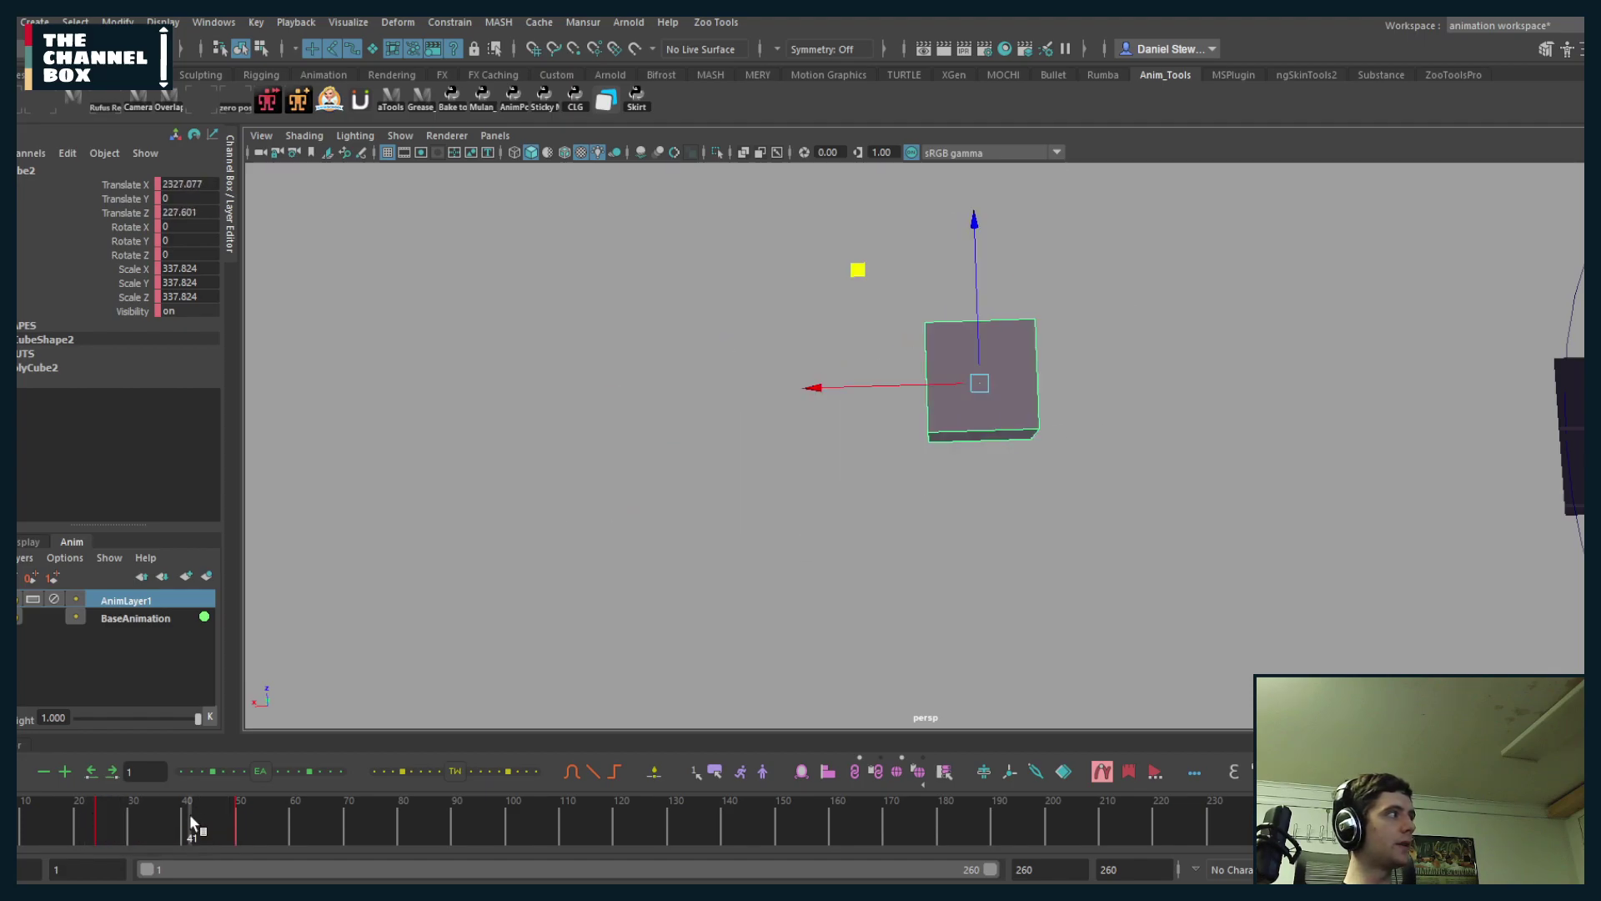
key(alt+v)
- Retime the cube's end key to frame 41 and play back the faster movement
key(alt+Left)
drag(192, 822, 275, 822)
click(83, 815)
key(alt+v)
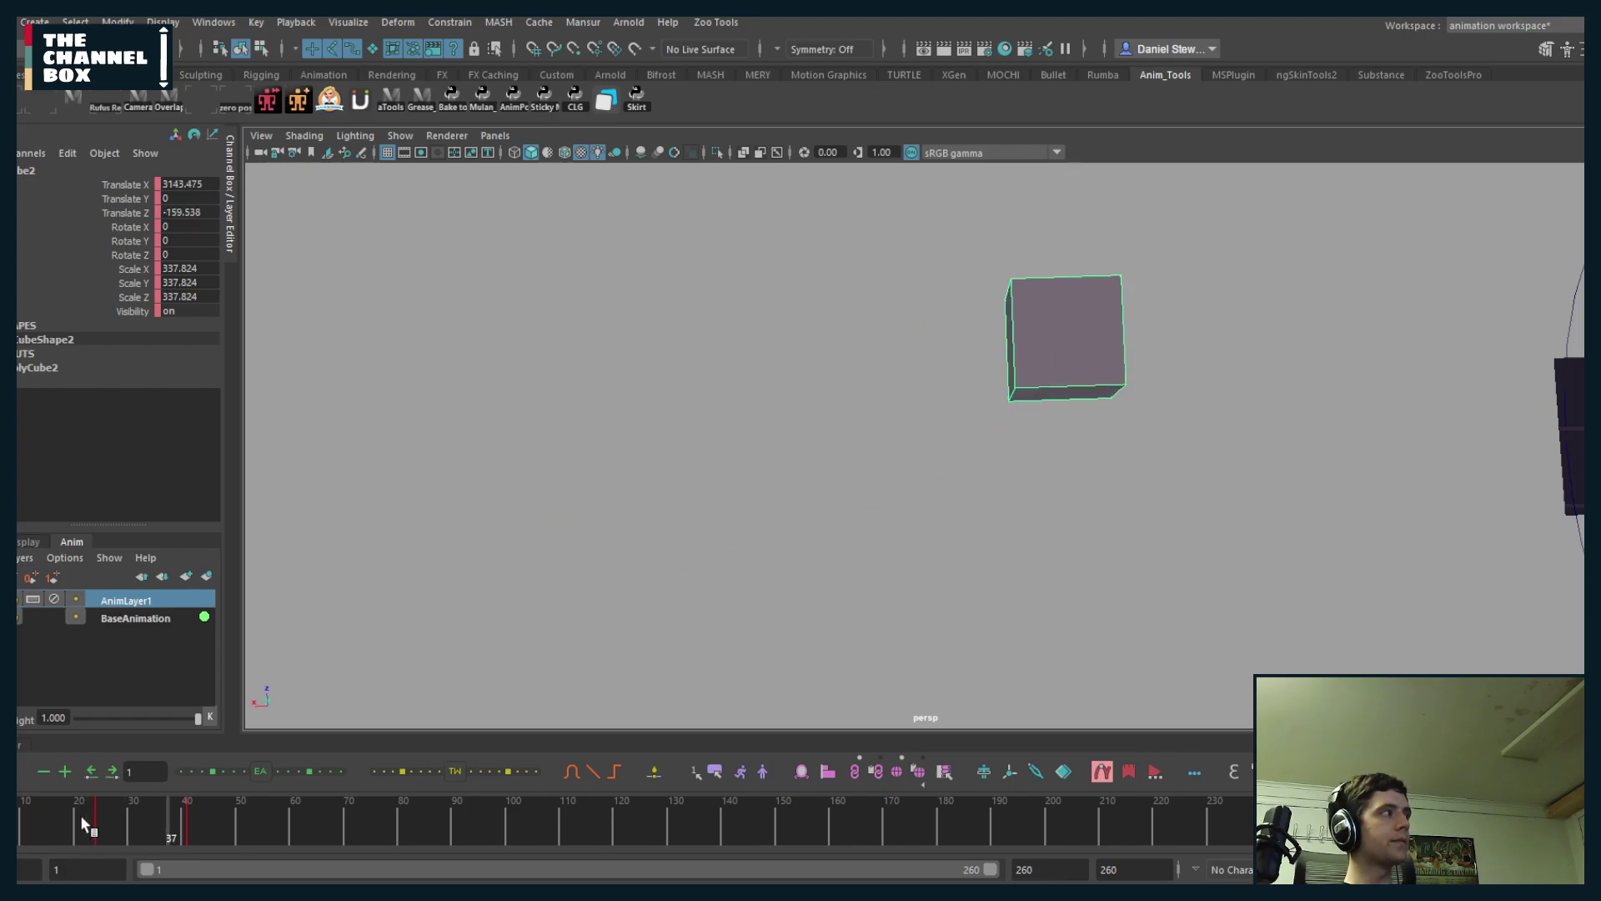
key(alt+v)
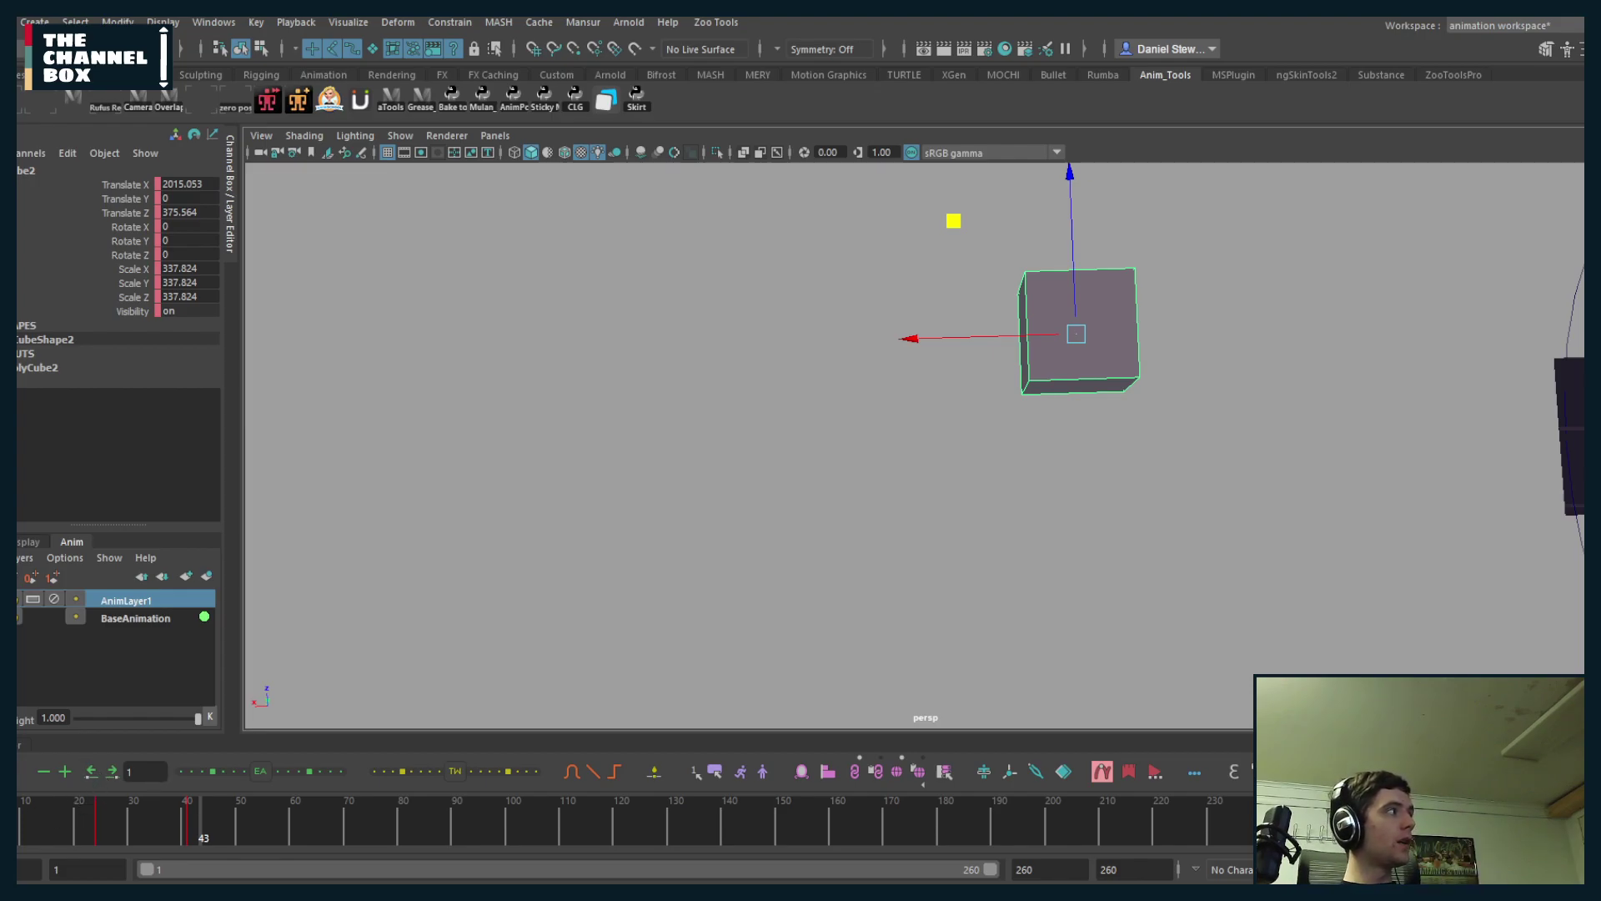
- Show the cube's Translate X curve on its own in the Graph Editor and recenter the perspective view on the cube
drag(821, 732, 821, 615)
scroll(1122, 184, down, 3)
alt+middle_drag(1040, 292, 981, 396)
click(50, 628)
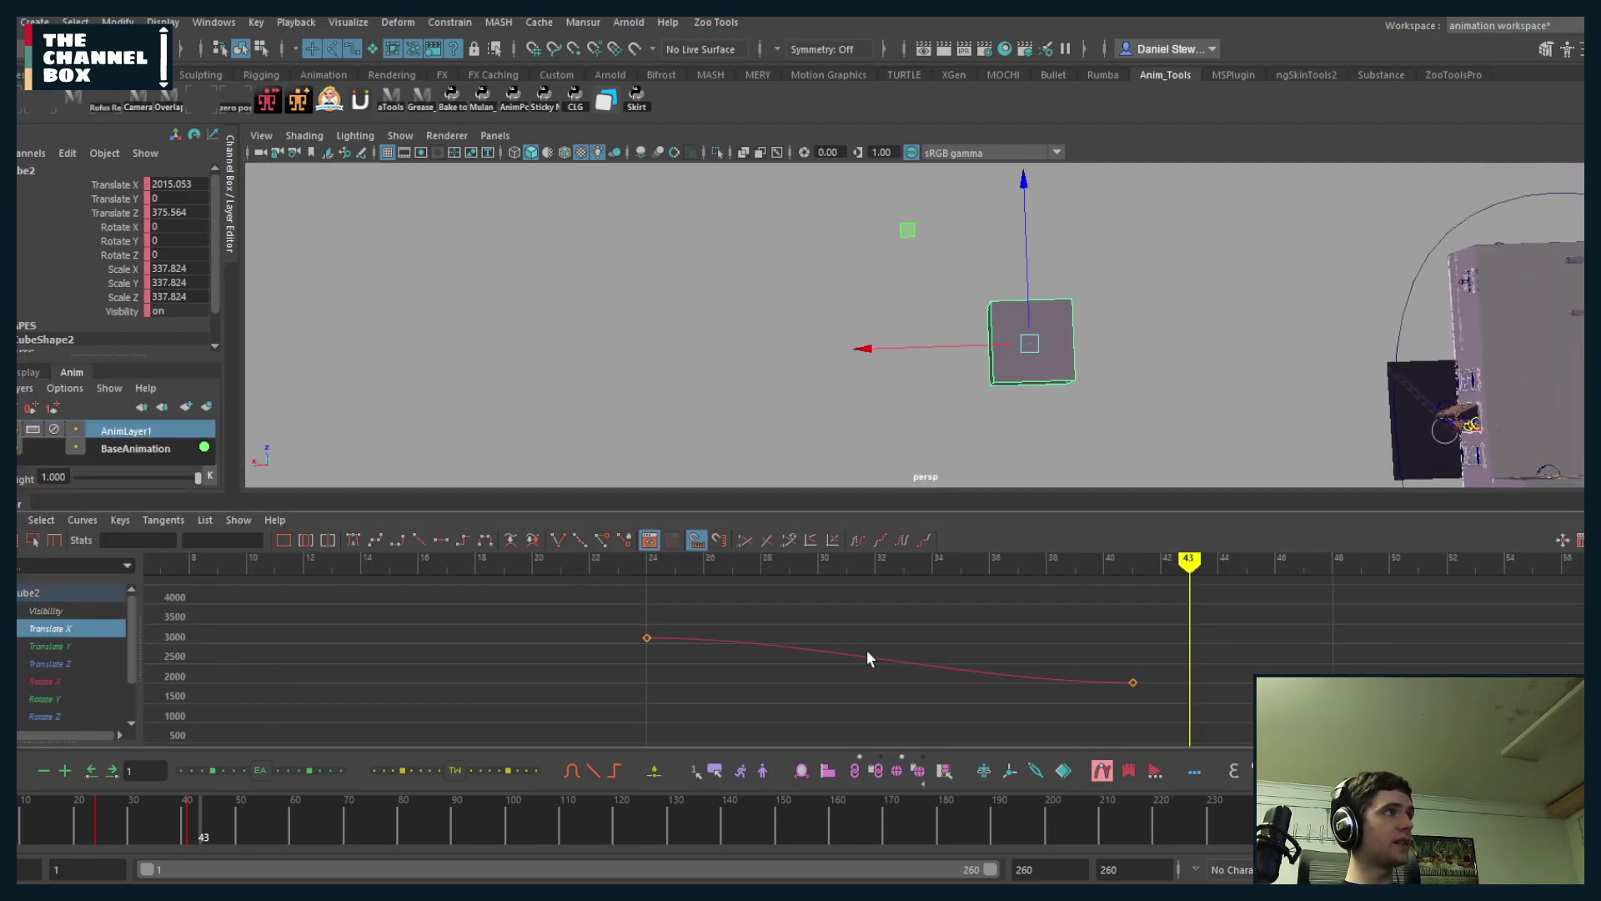
- Select both Translate X keys of the cube and shift them three frames later, to frames 27 and 44
drag(678, 602, 1126, 719)
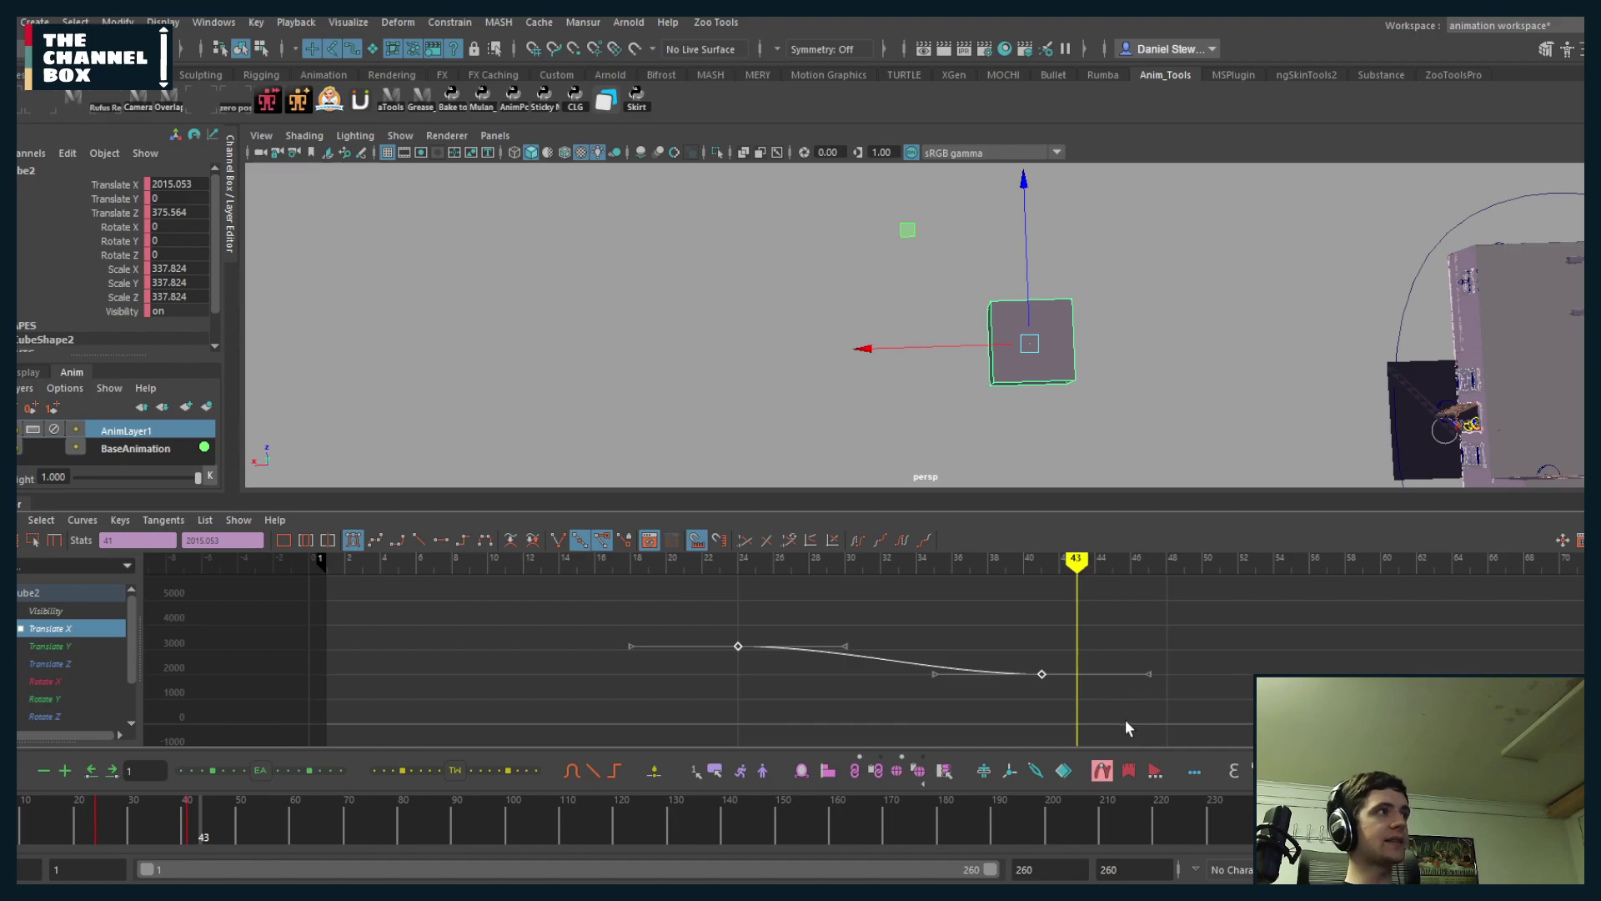
key(alt+Right)
key(alt+Right)
key(alt+Right)
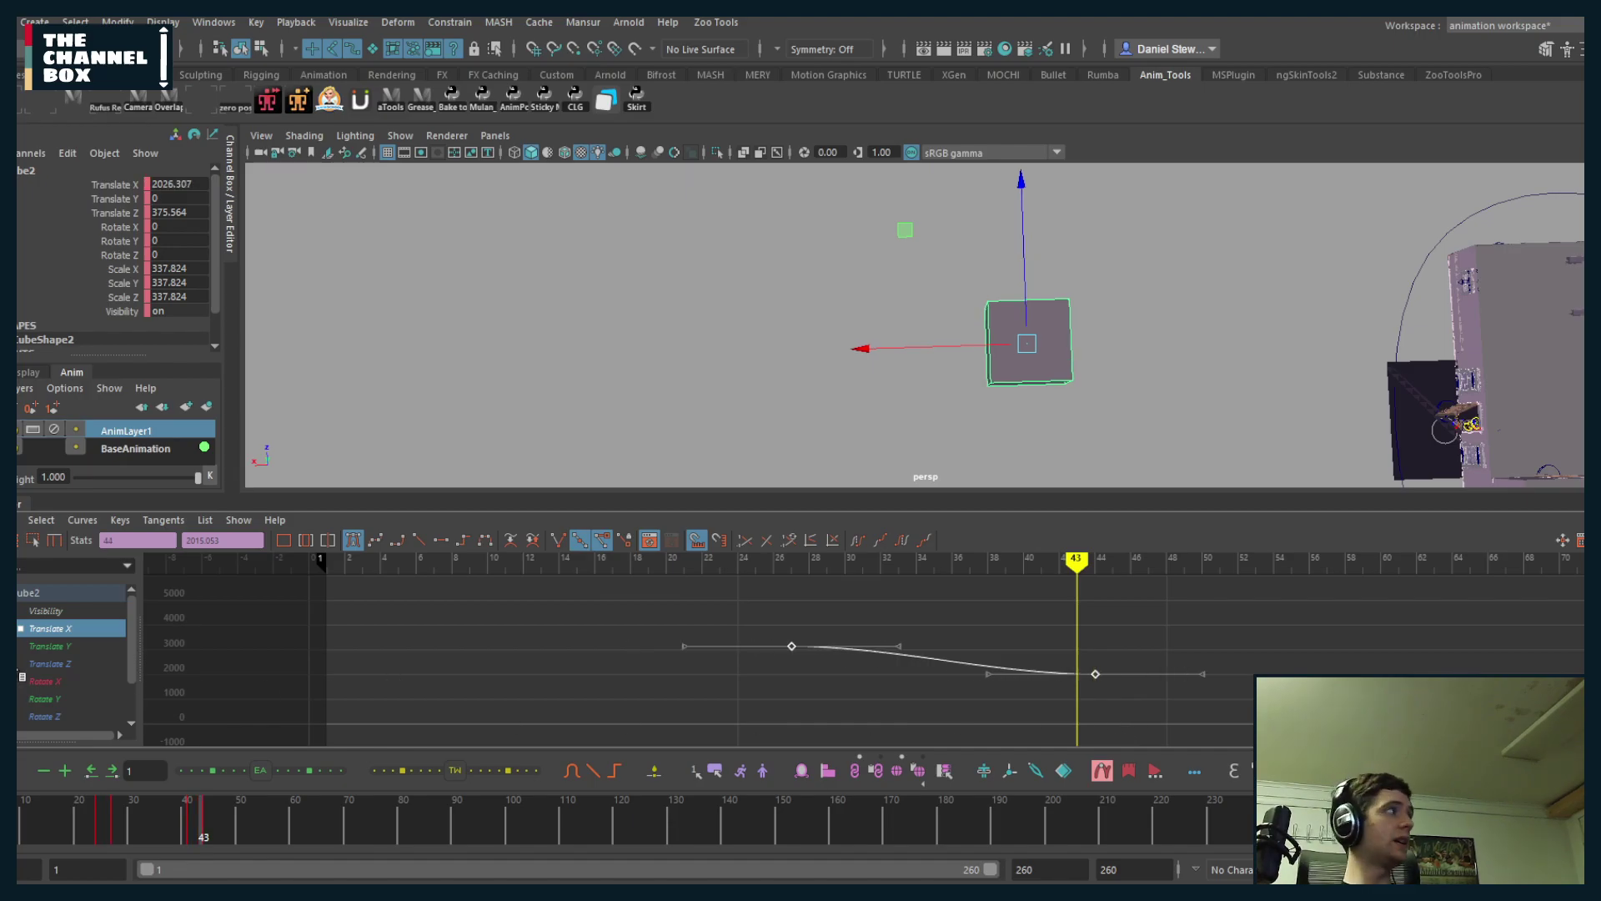
- Shift both of the cube's Translate Z keys three frames earlier, to frames 21 and 38, and play back the movement
click(35, 664)
drag(705, 738, 1149, 575)
key(alt+shift+comma)
key(alt+shift+comma)
key(alt+shift+comma)
double_click(14, 505)
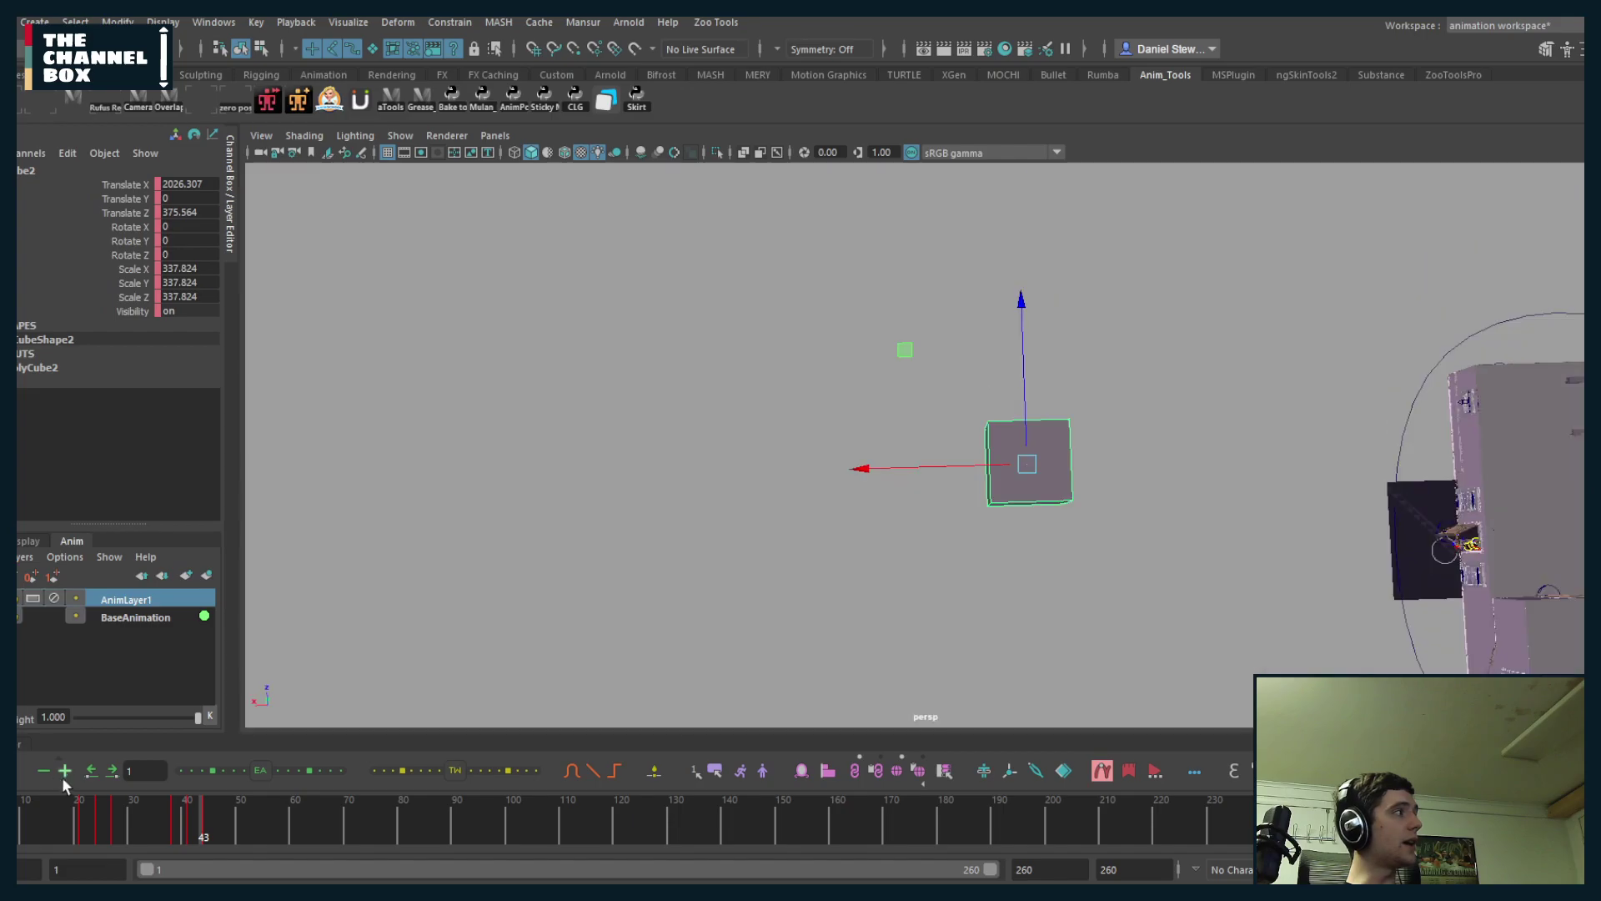
click(53, 819)
key(alt+v)
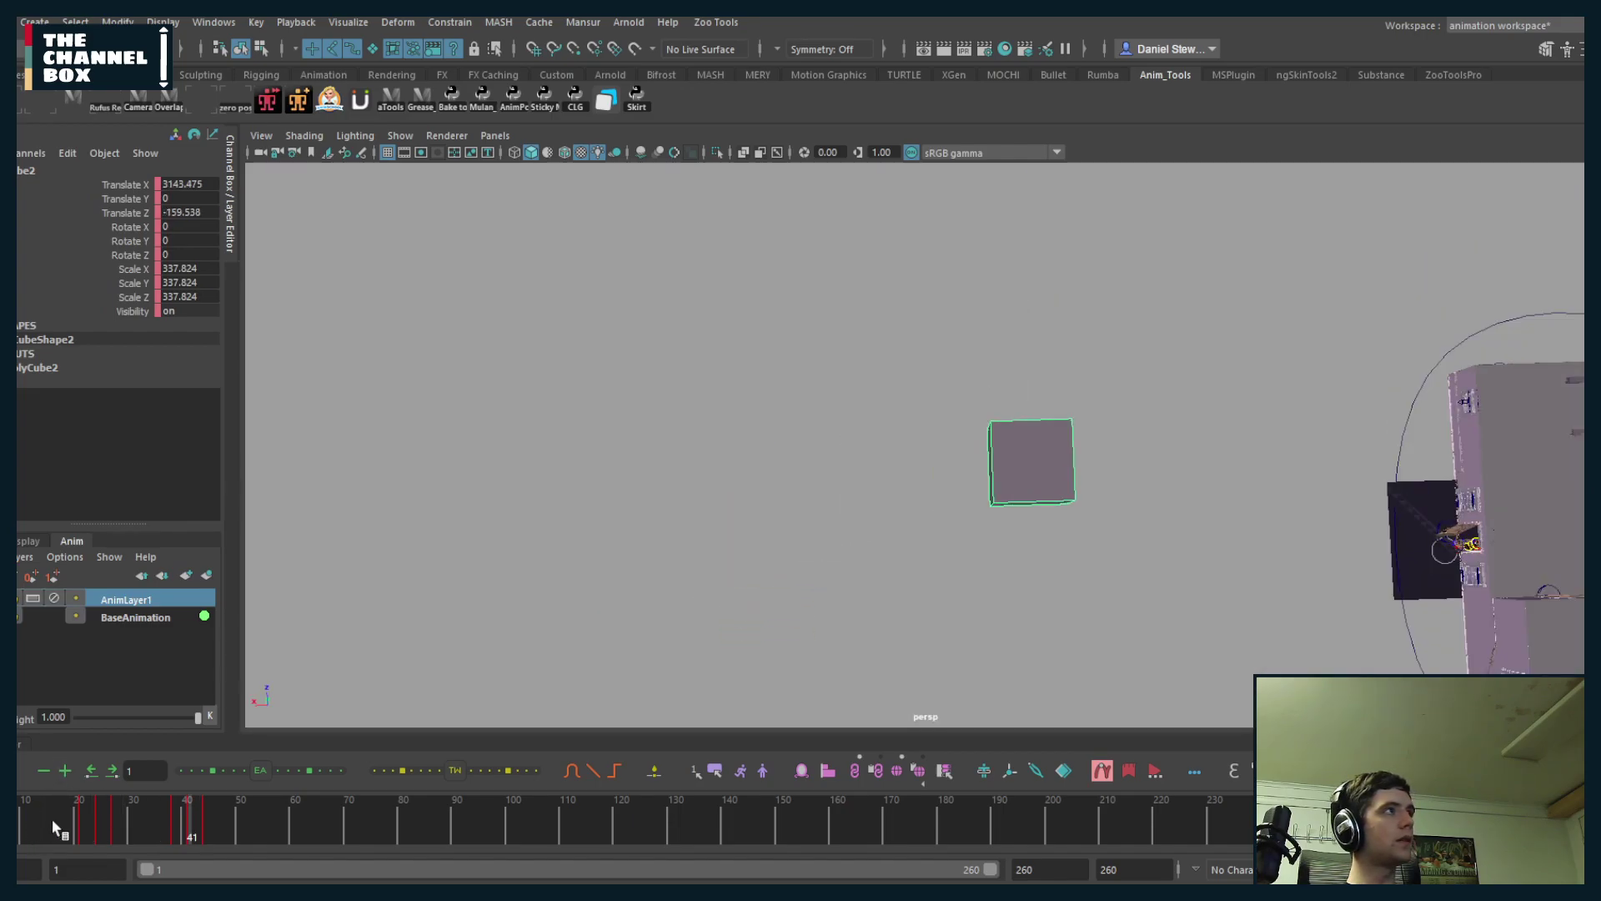
click(51, 819)
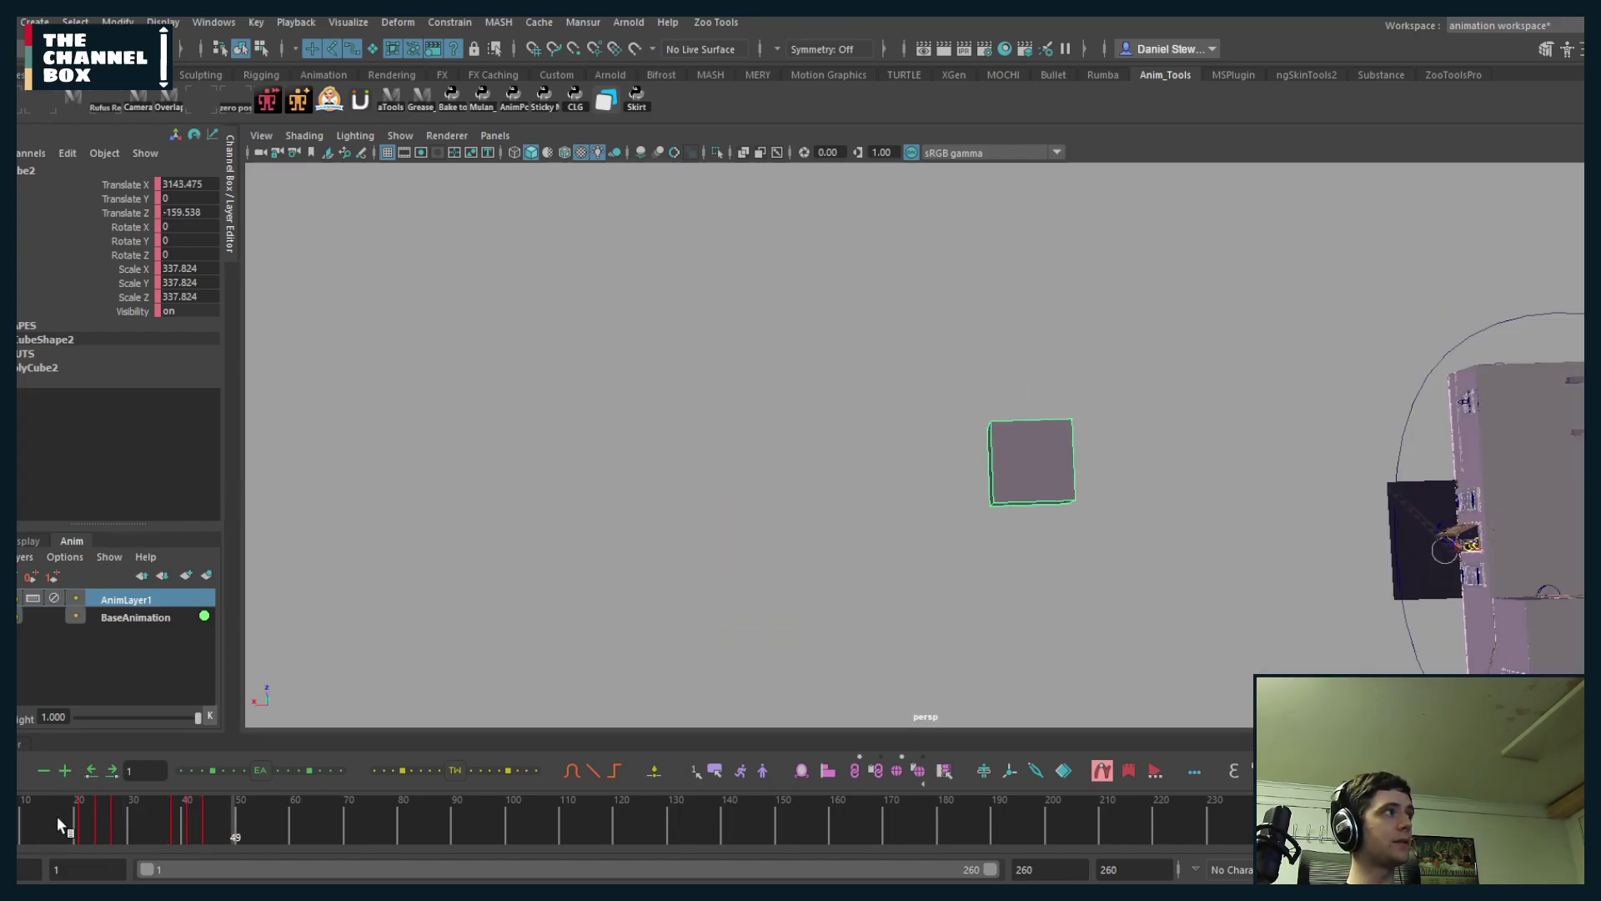
click(57, 815)
- Shift the cube's Translate Z keys one frame later, to frames 22 and 39, and its Translate X keys one frame earlier, to frames 26 and 43
double_click(13, 744)
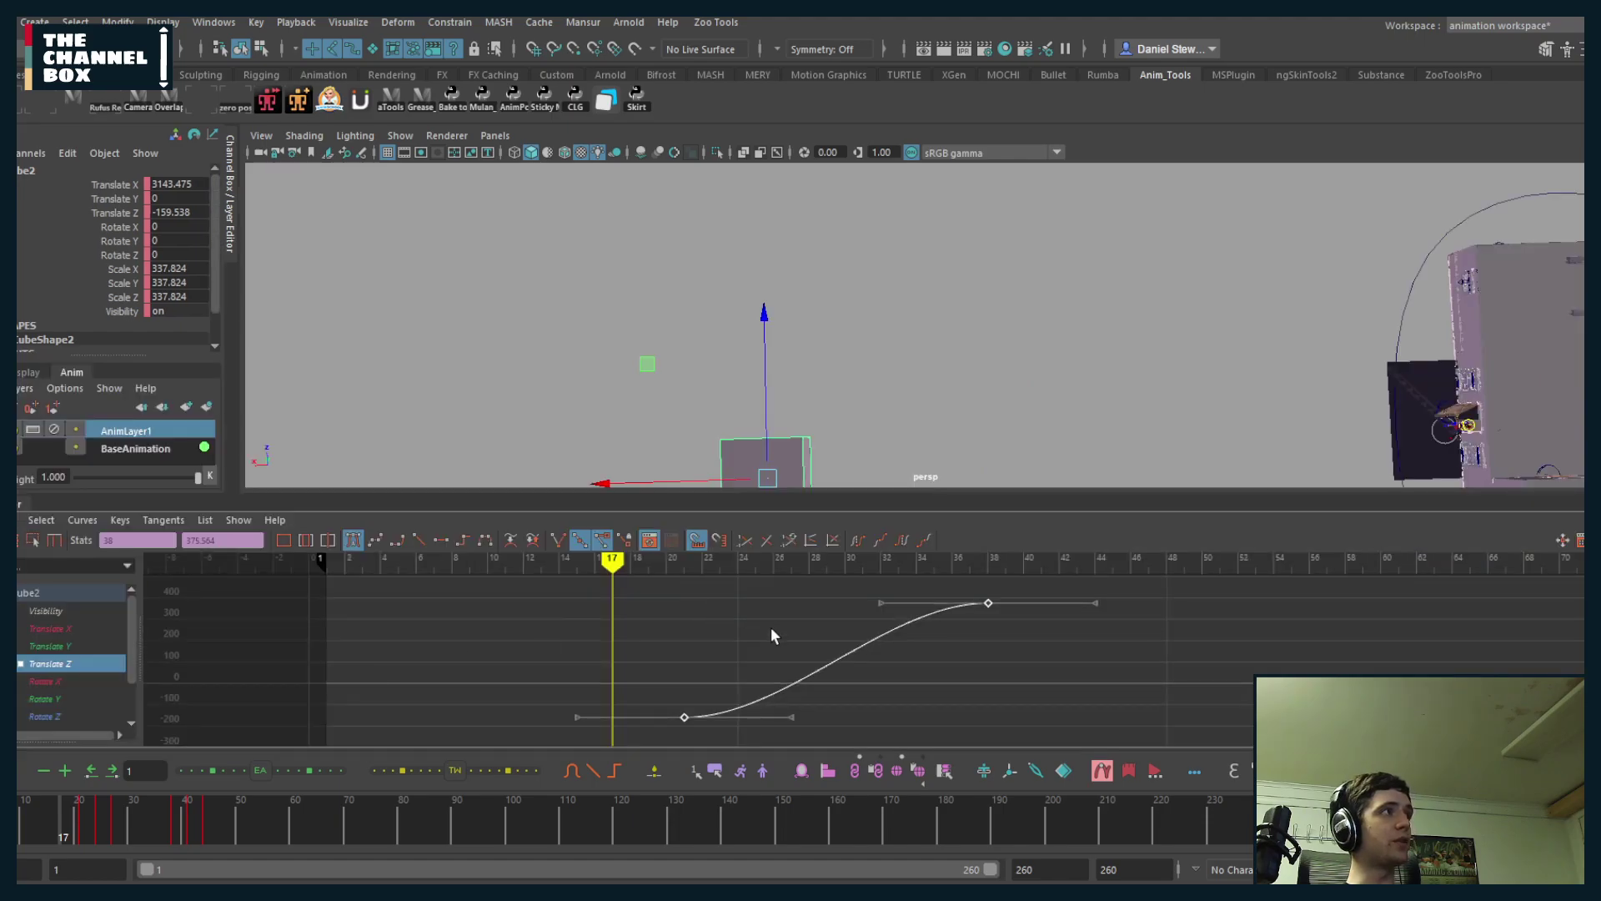
key(alt+Right)
click(50, 629)
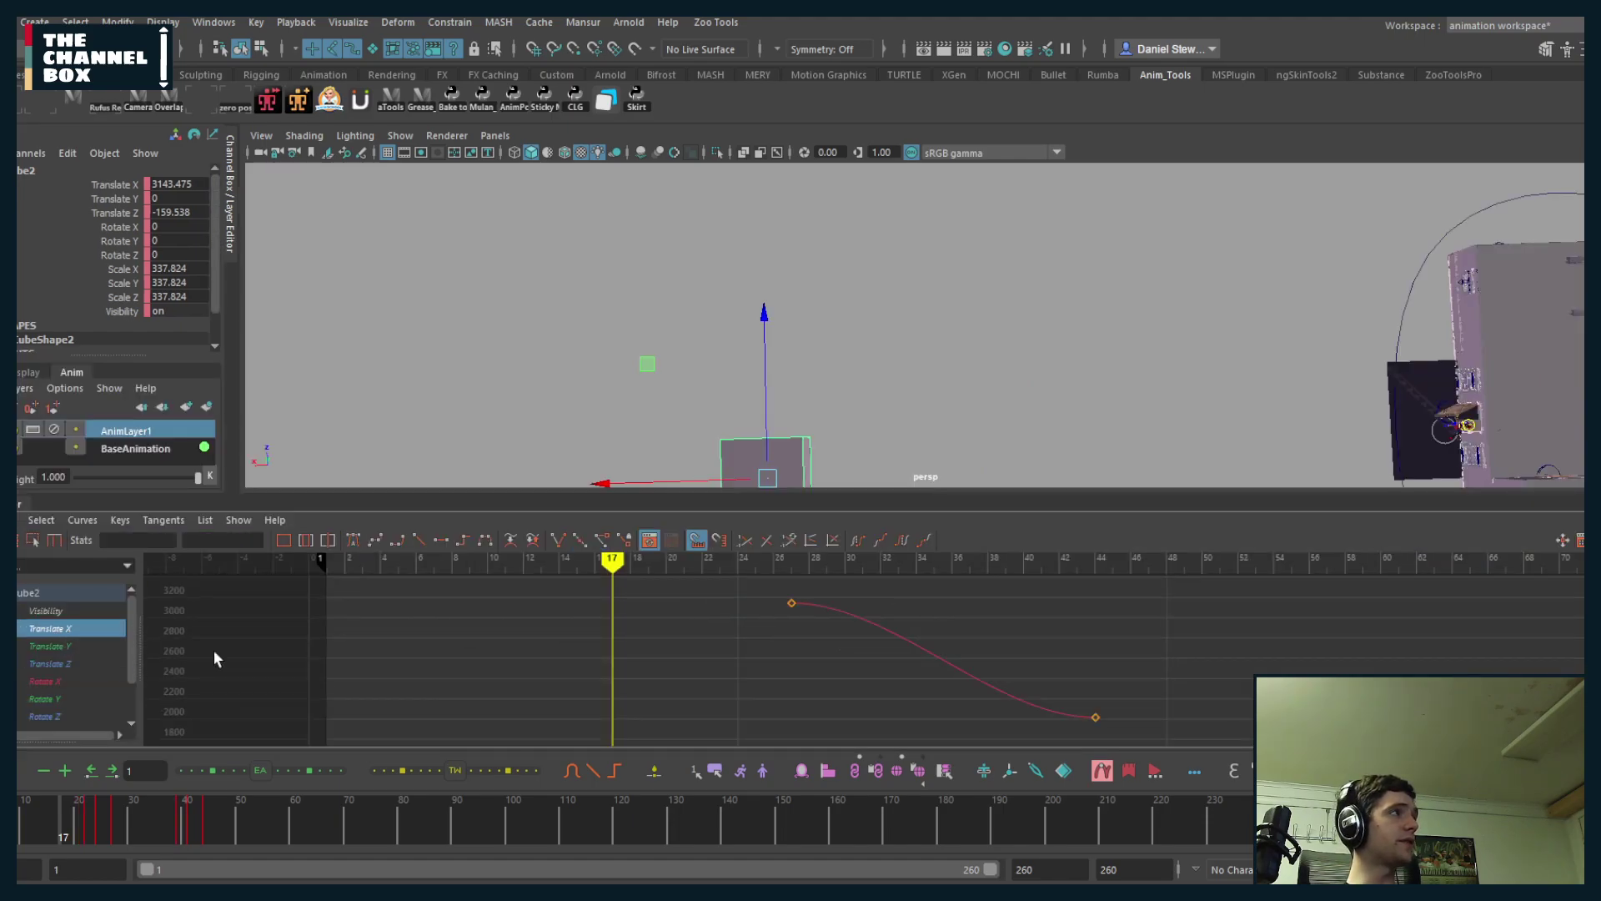
drag(930, 688, 903, 701)
key(alt+v)
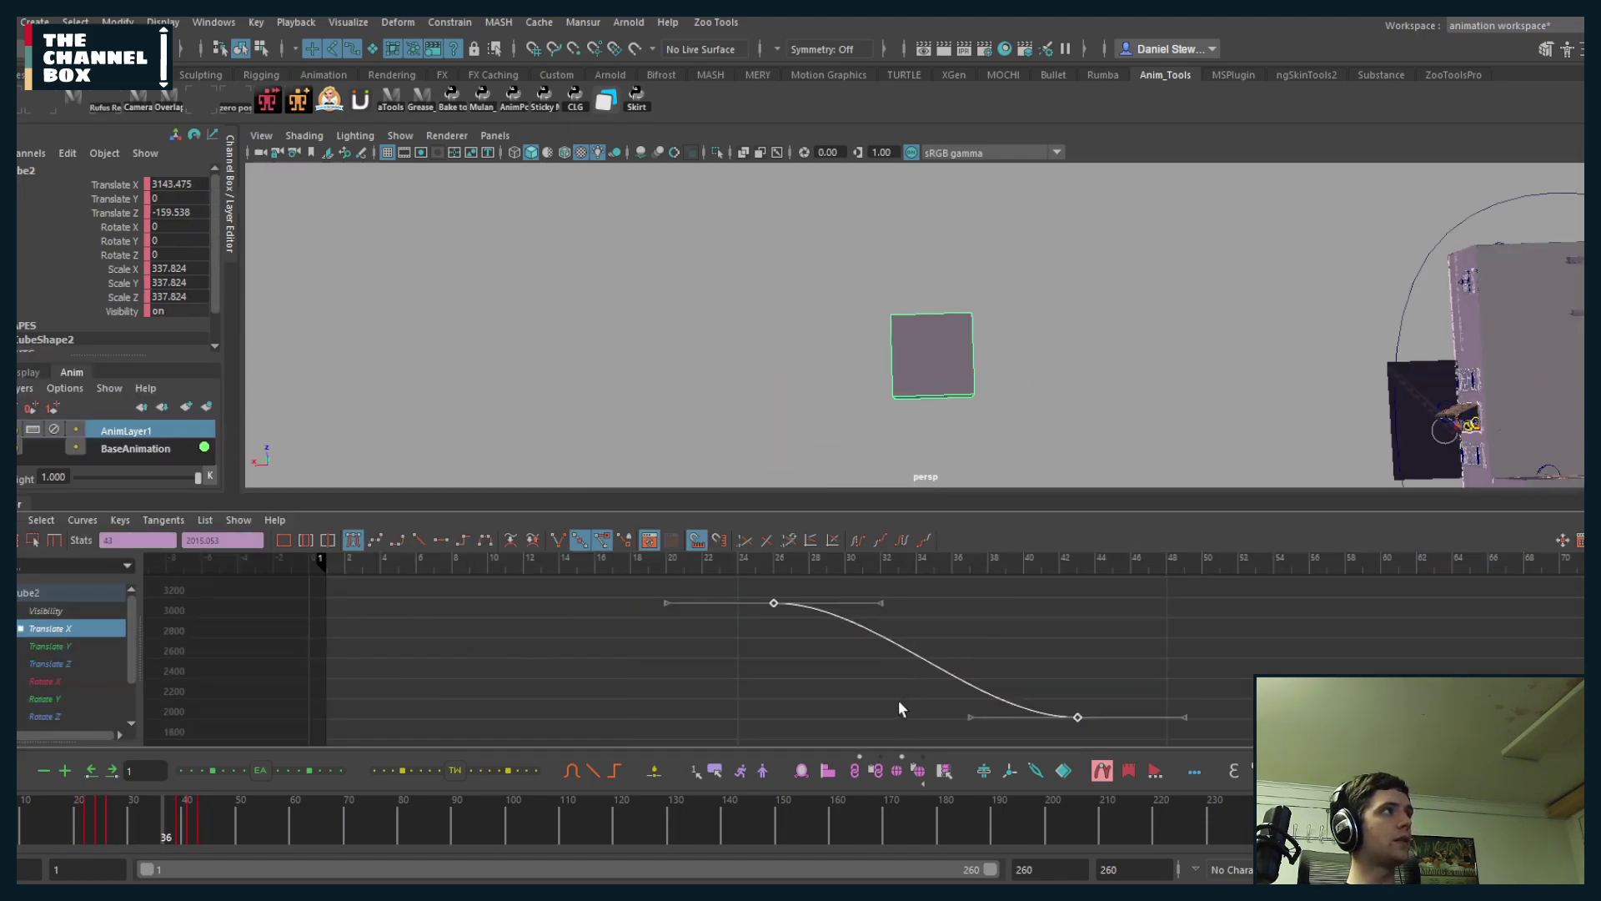
key(alt+v)
drag(62, 826, 72, 821)
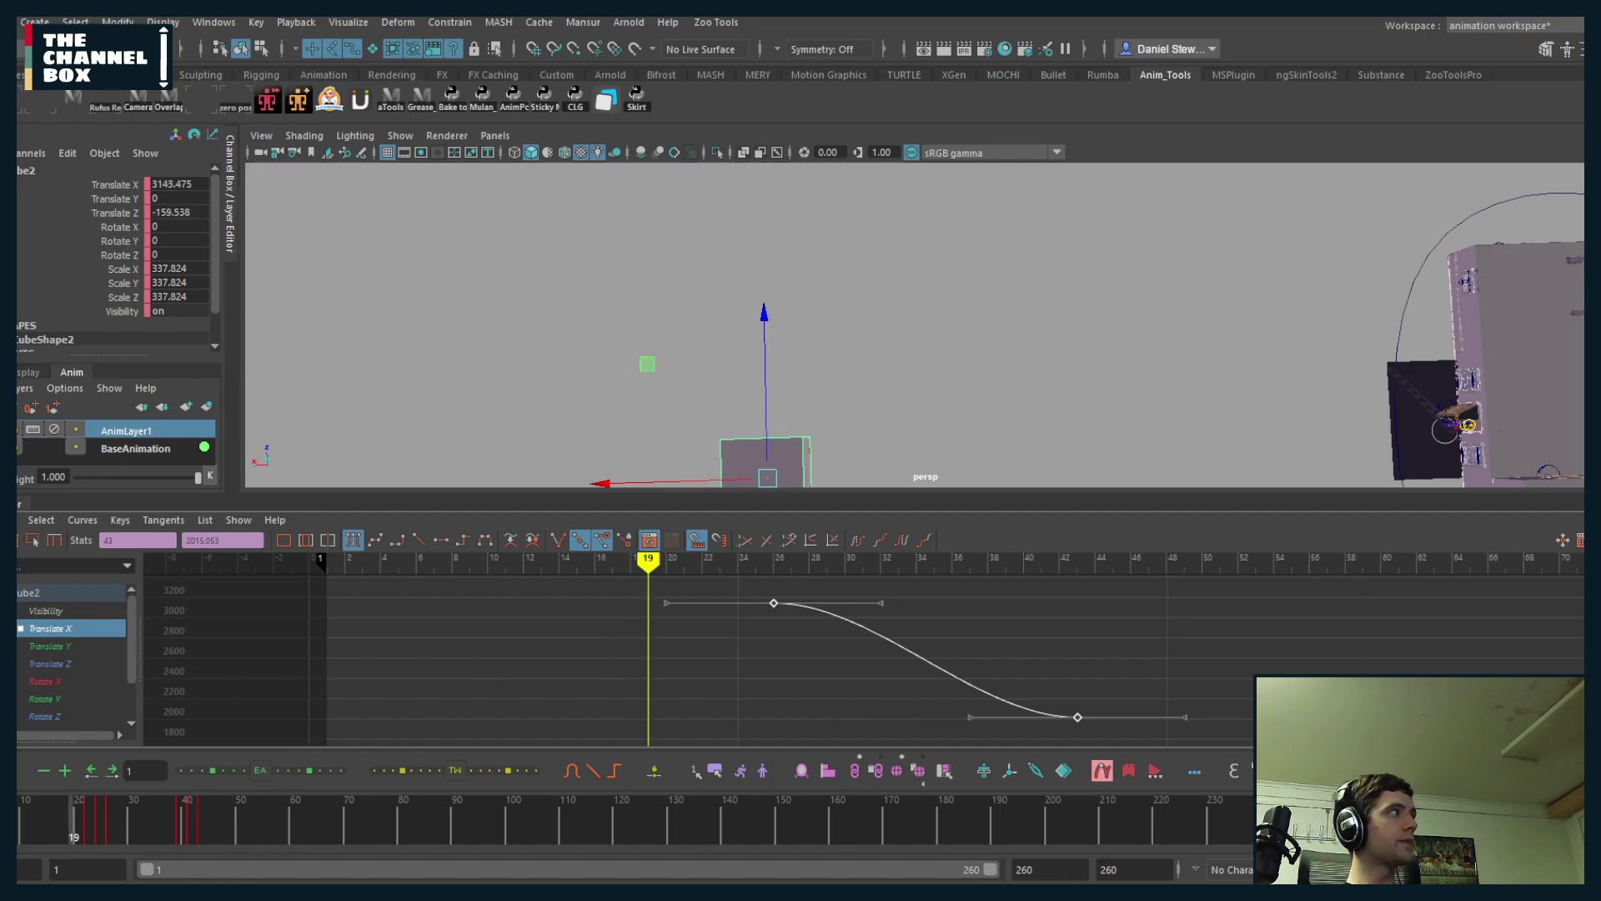
- Play back the cube's movement with the reduced offset and scrub through its key range
double_click(19, 504)
key(alt+v)
key(alt+v)
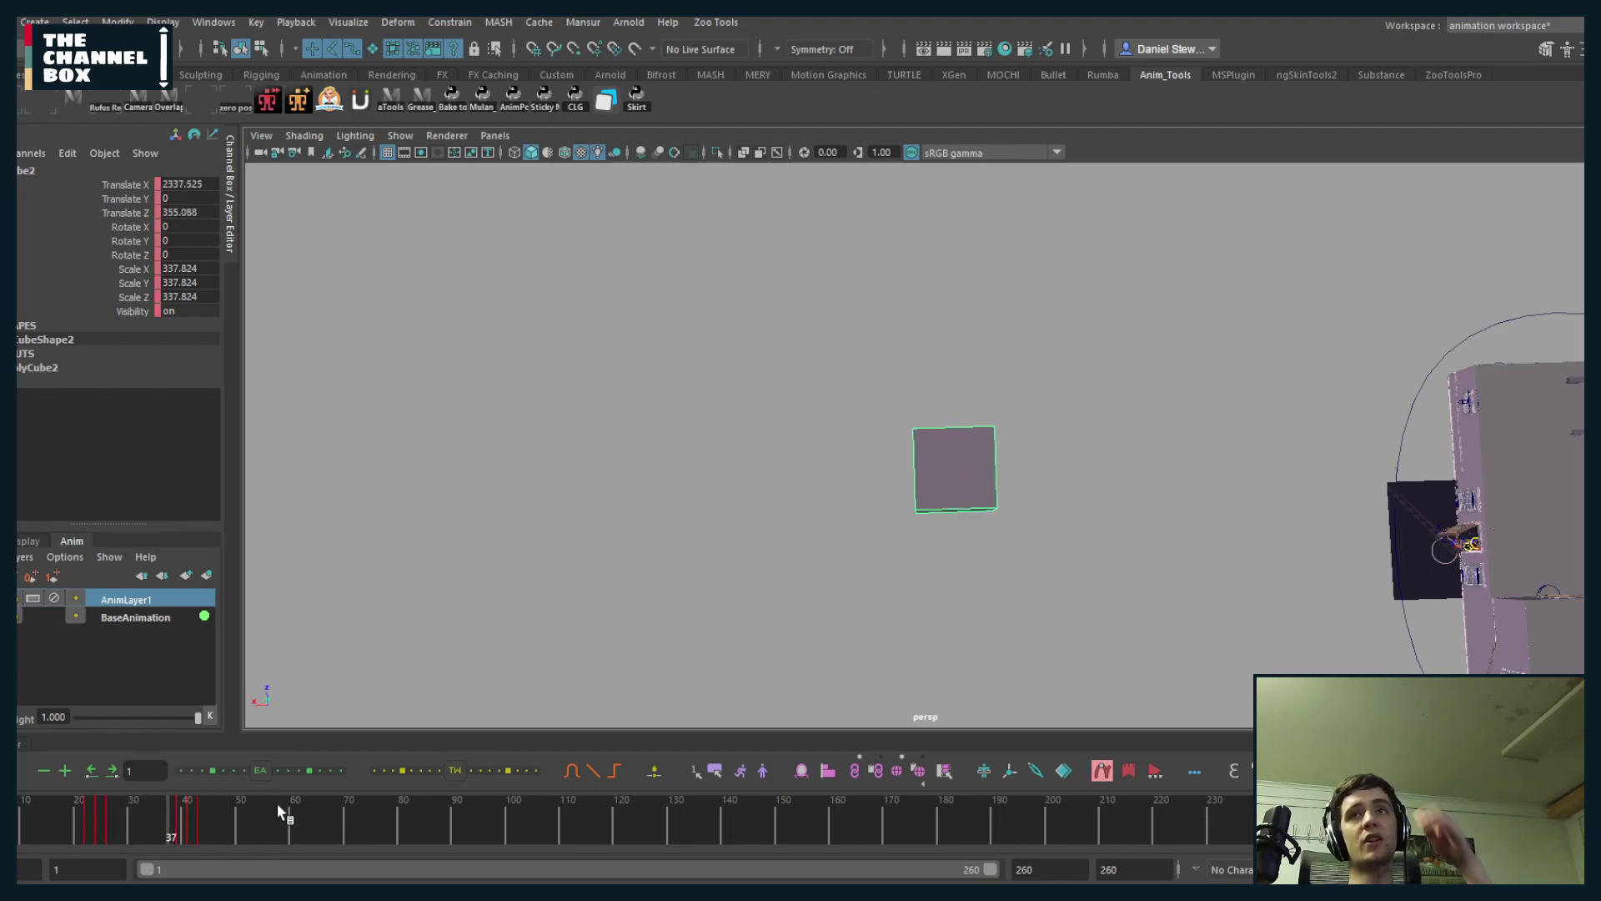
drag(105, 791, 166, 794)
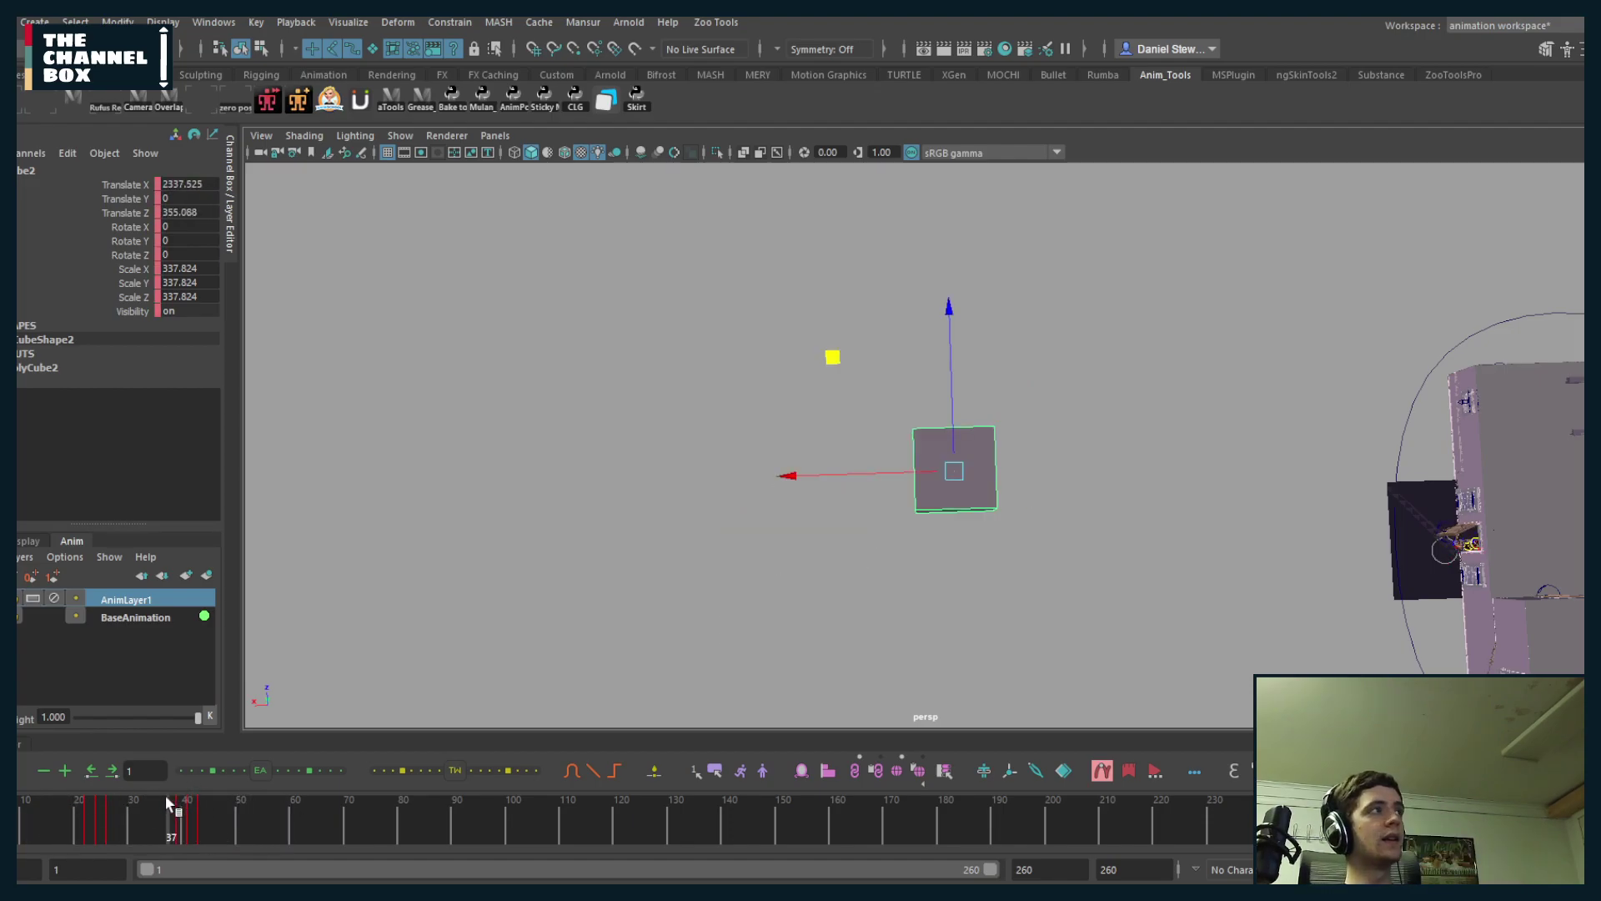
click(92, 818)
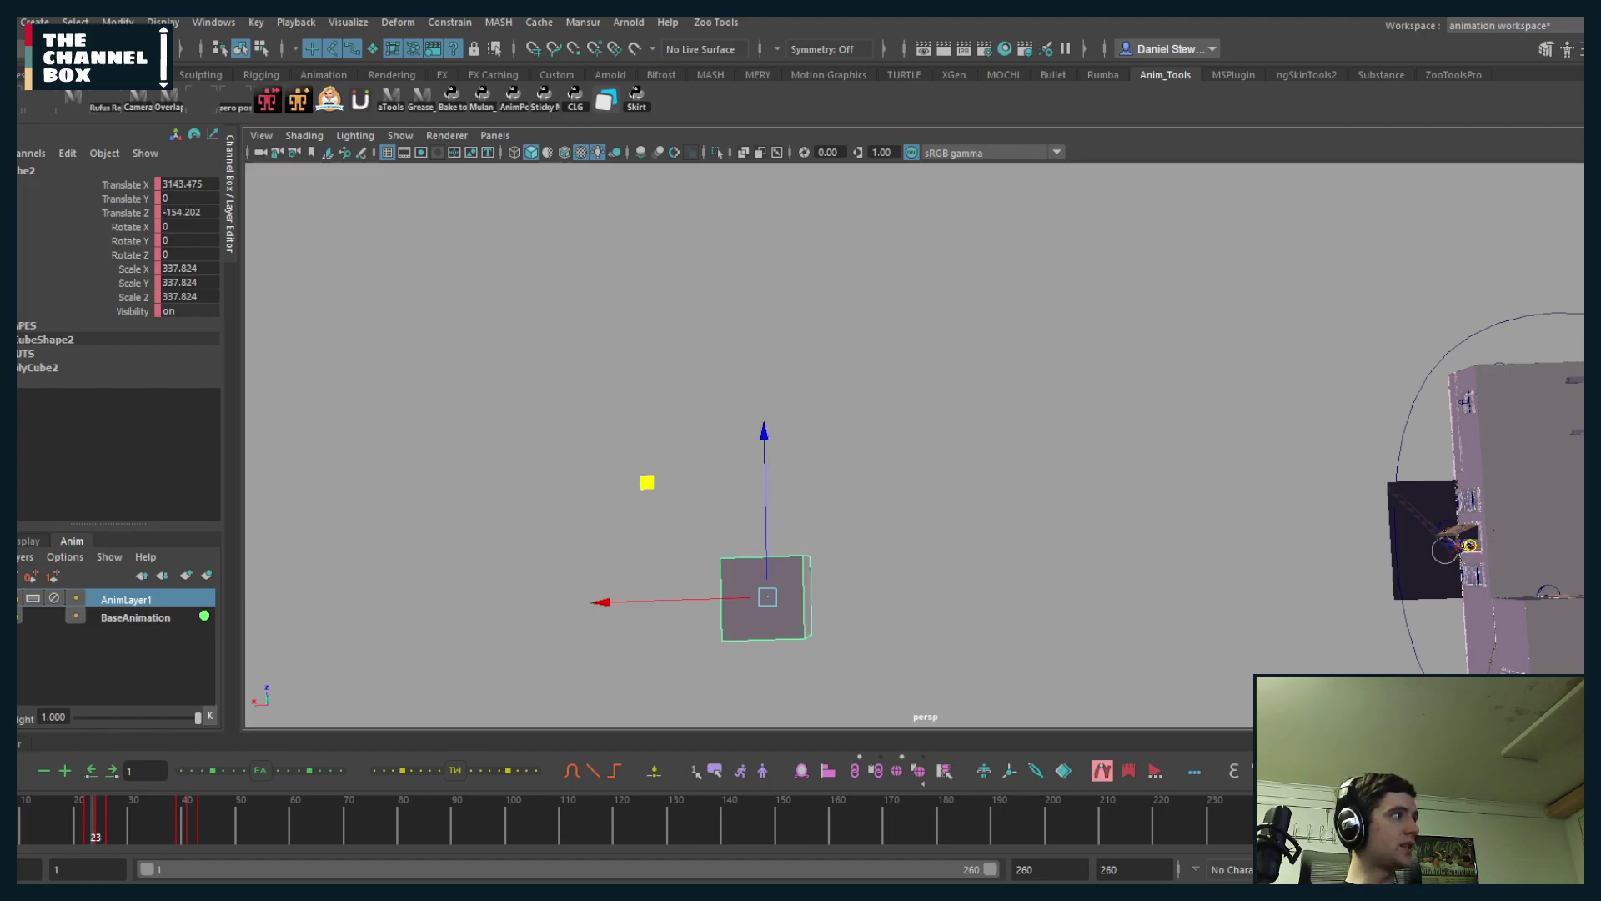
- Go to frame 11 and delete all the cube's existing animation keys in the Graph Editor
click(11, 743)
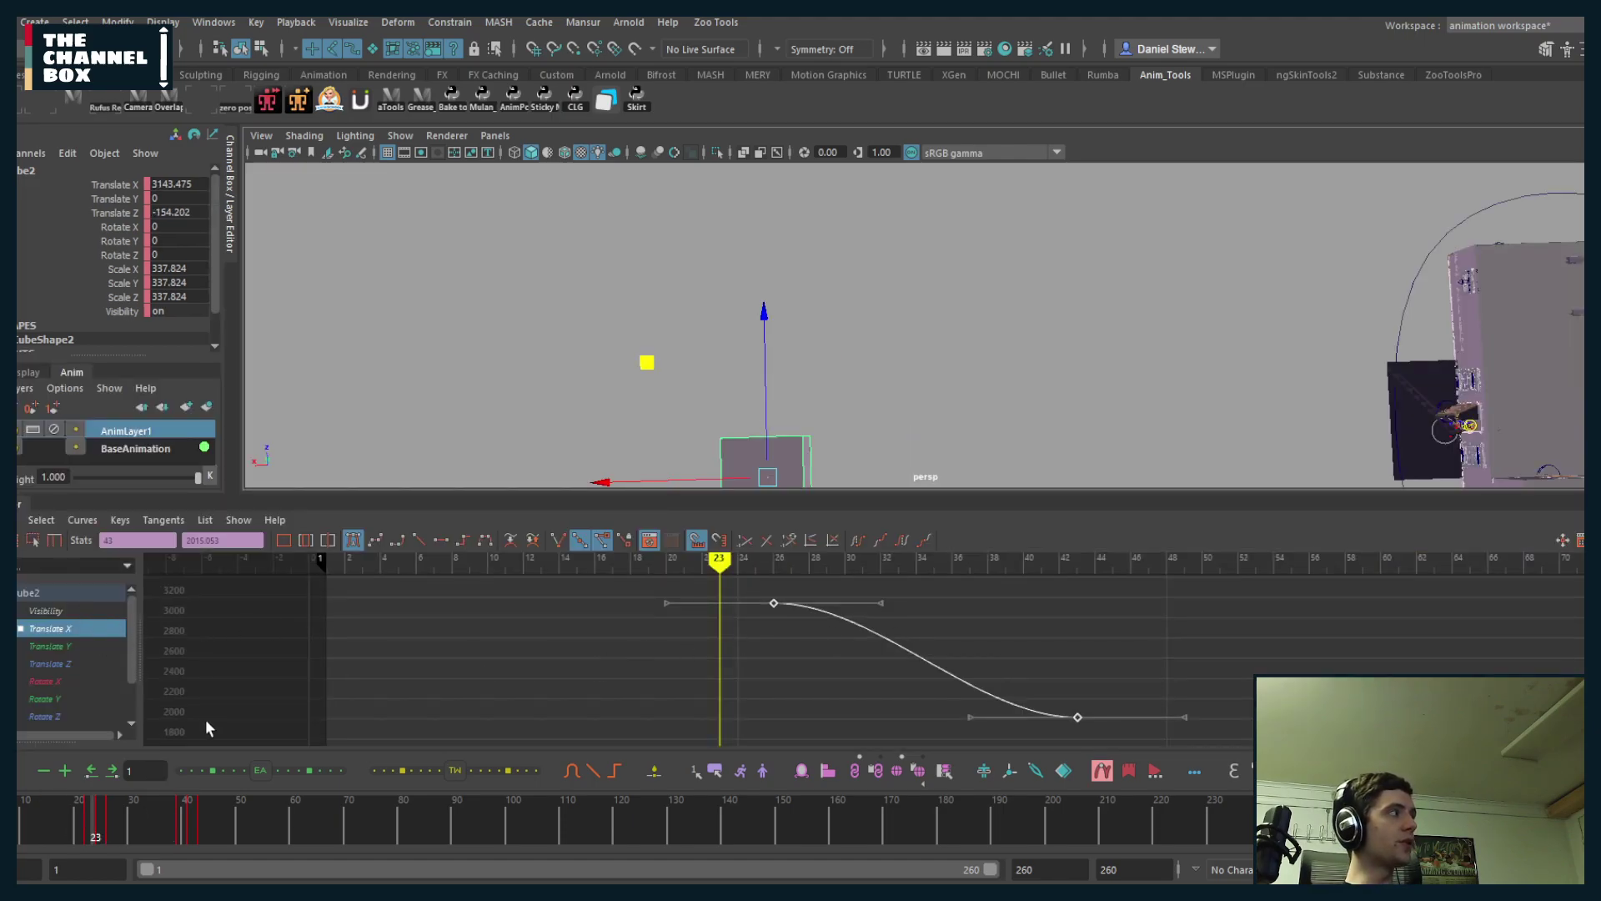
click(29, 820)
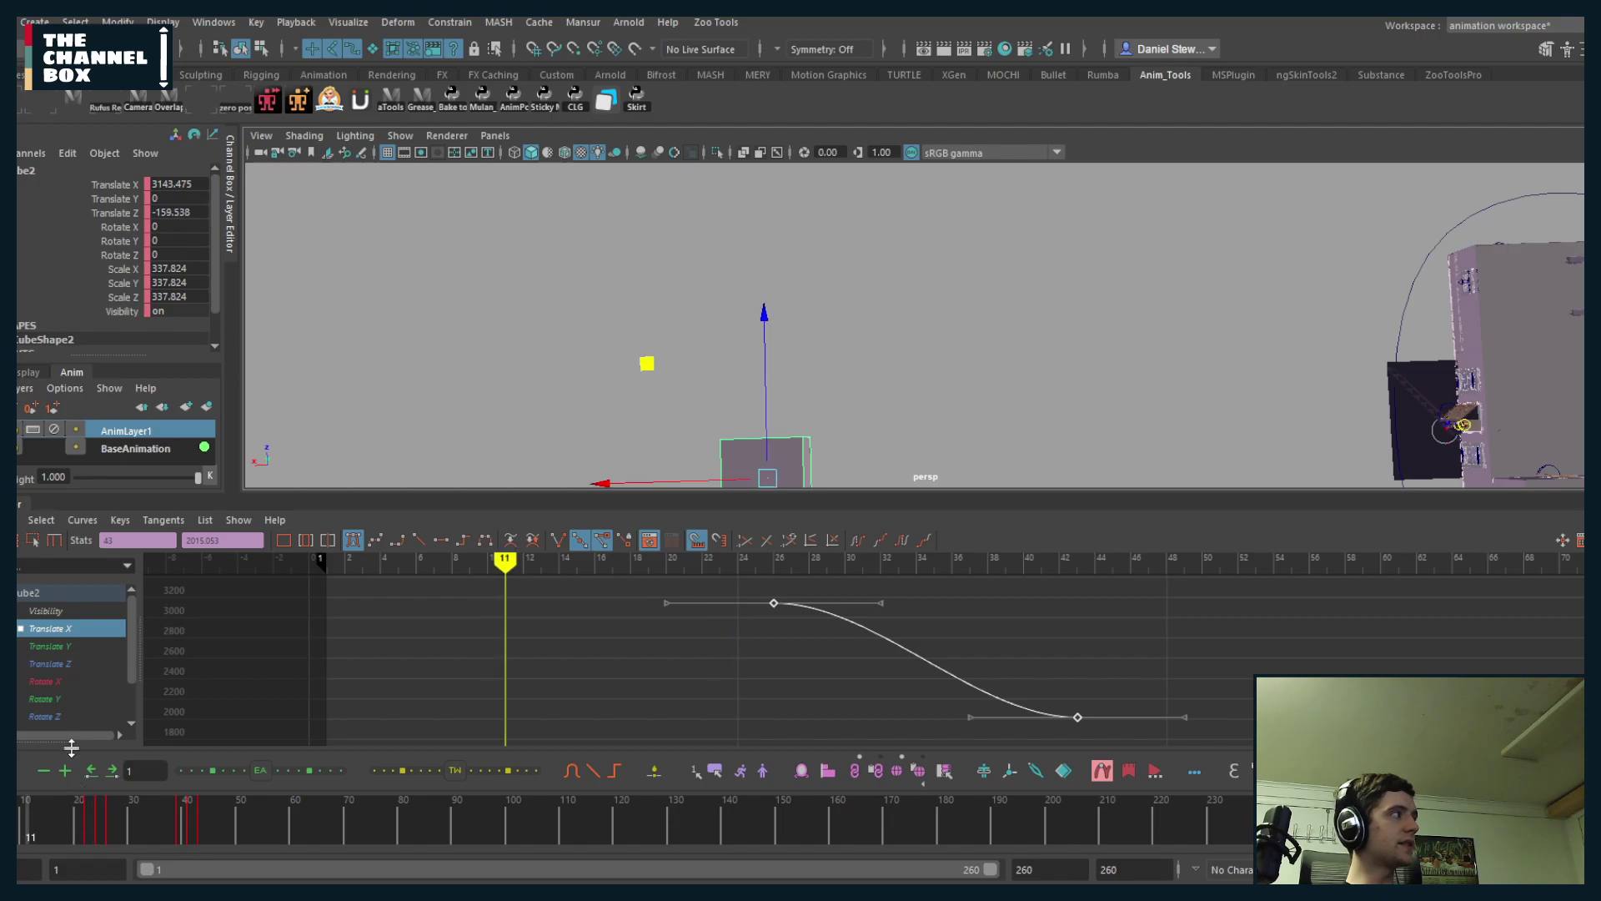
click(31, 592)
drag(615, 587, 1159, 729)
key(Delete)
click(11, 504)
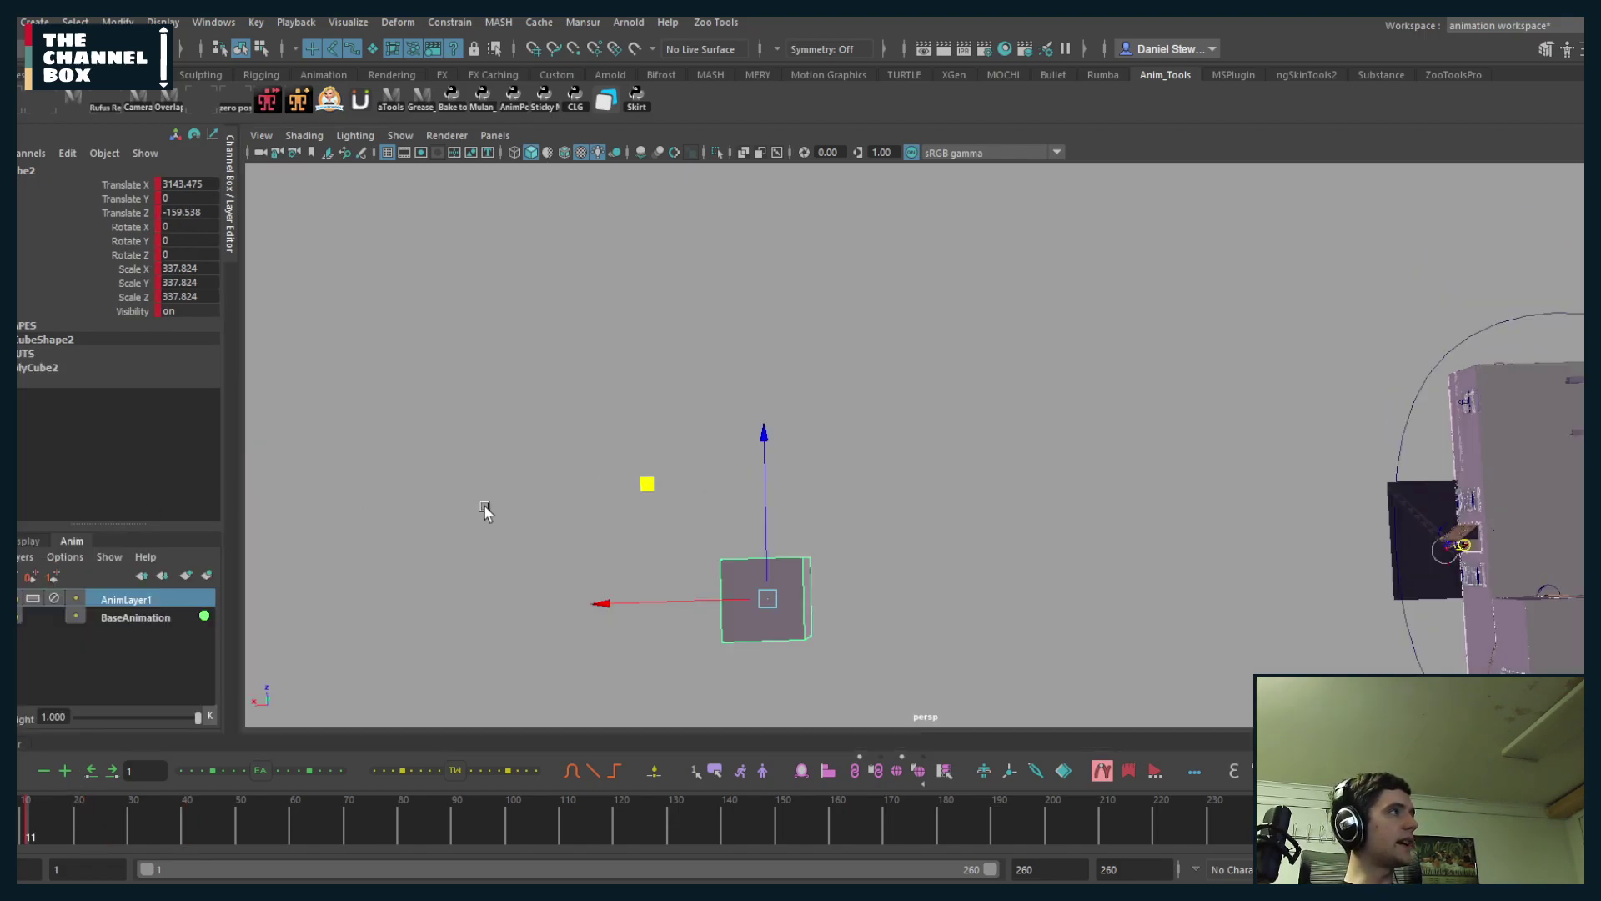
- Rotate the cube freely at frame 11 to about X -20, Y -8 and Z -28 degrees
scroll(809, 607, down, 2)
scroll(801, 609, up, 7)
alt+middle_drag(800, 603, 864, 539)
key(e)
drag(858, 511, 769, 569)
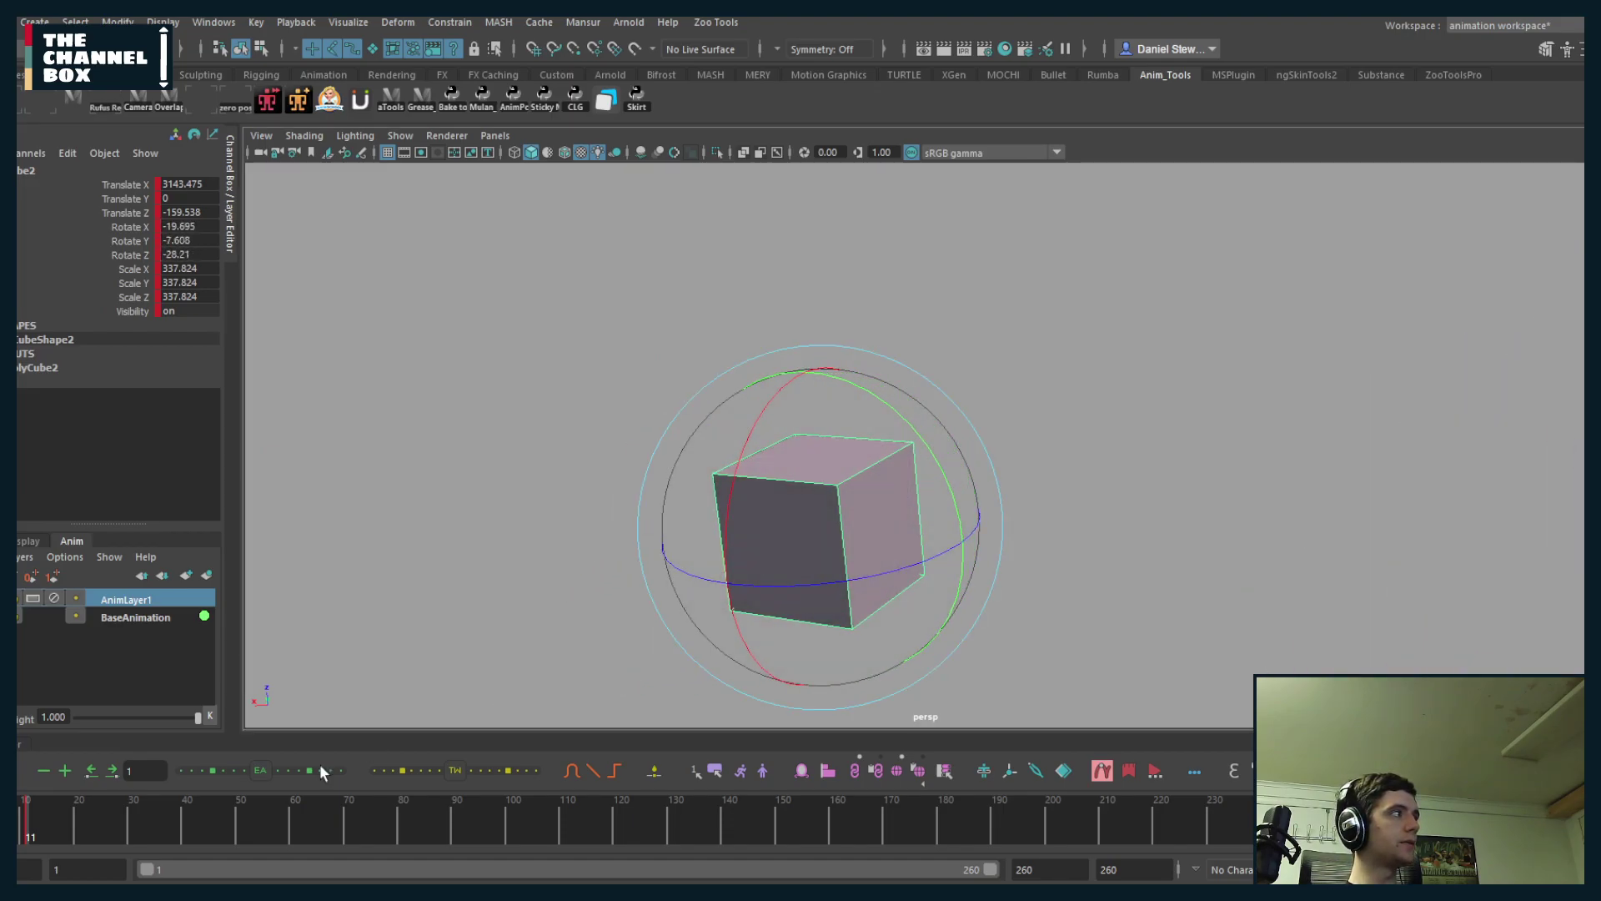
- Key a second cube rotation at frame 29, about X 19, Y -3 and Z 41 degrees, and return to frame 11
drag(30, 828, 125, 829)
drag(672, 600, 865, 550)
mouse_move(30, 825)
mouse_down()
mouse_move(198, 822)
mouse_move(31, 825)
mouse_up()
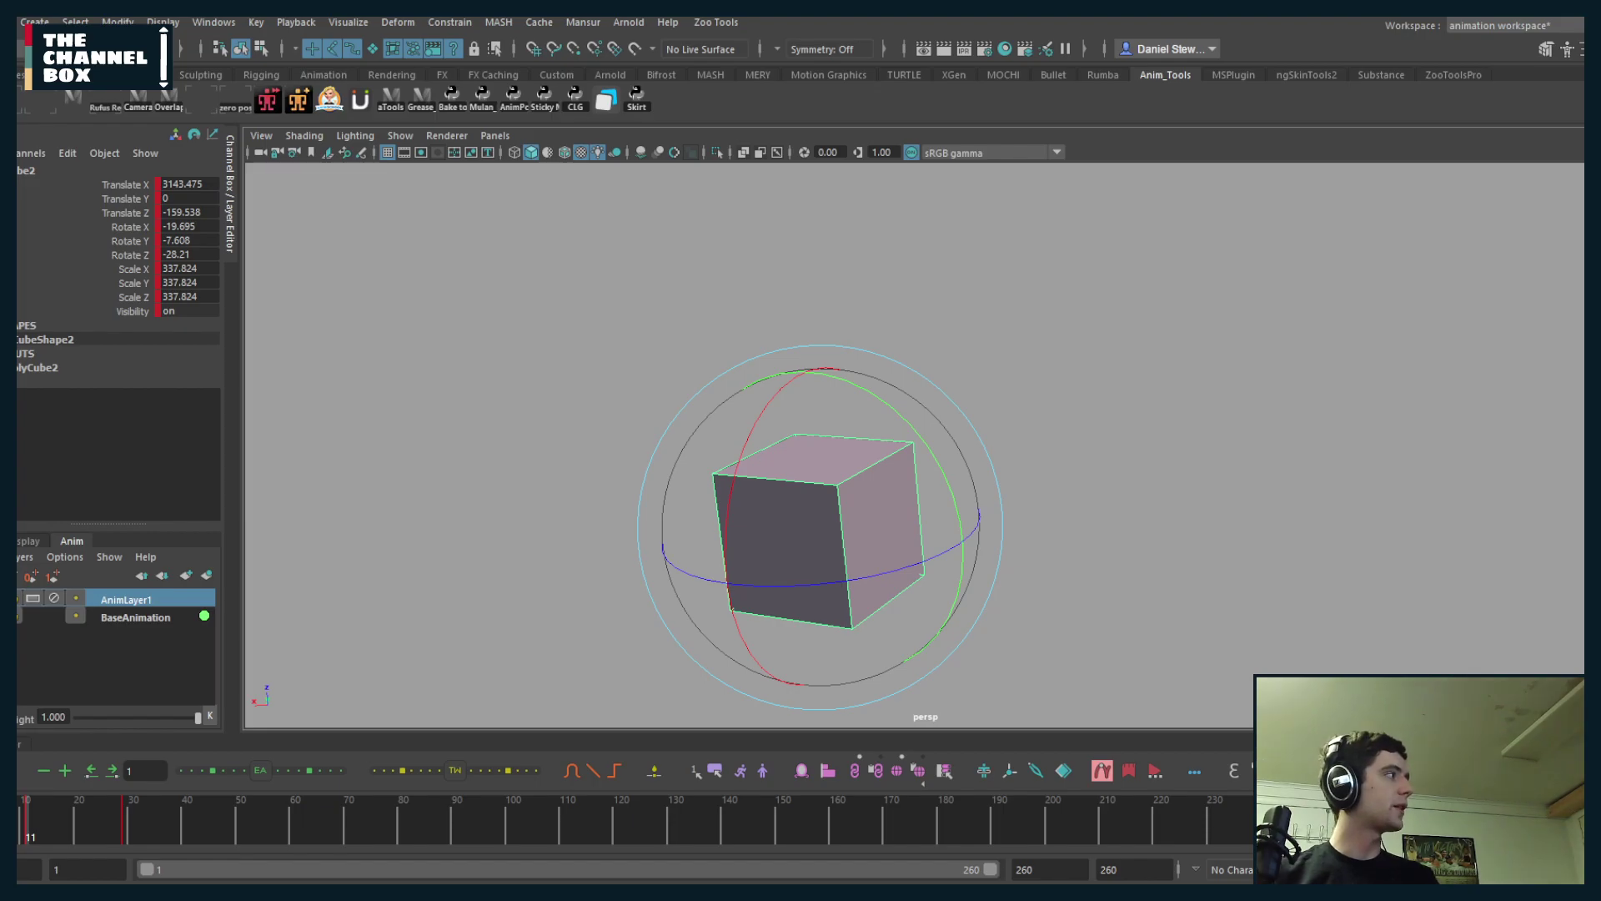
- Shift the Rotate Z keys one frame earlier, to frames 10 and 28, and the Rotate X keys one frame later, to frames 12 and 30
click(20, 744)
click(62, 715)
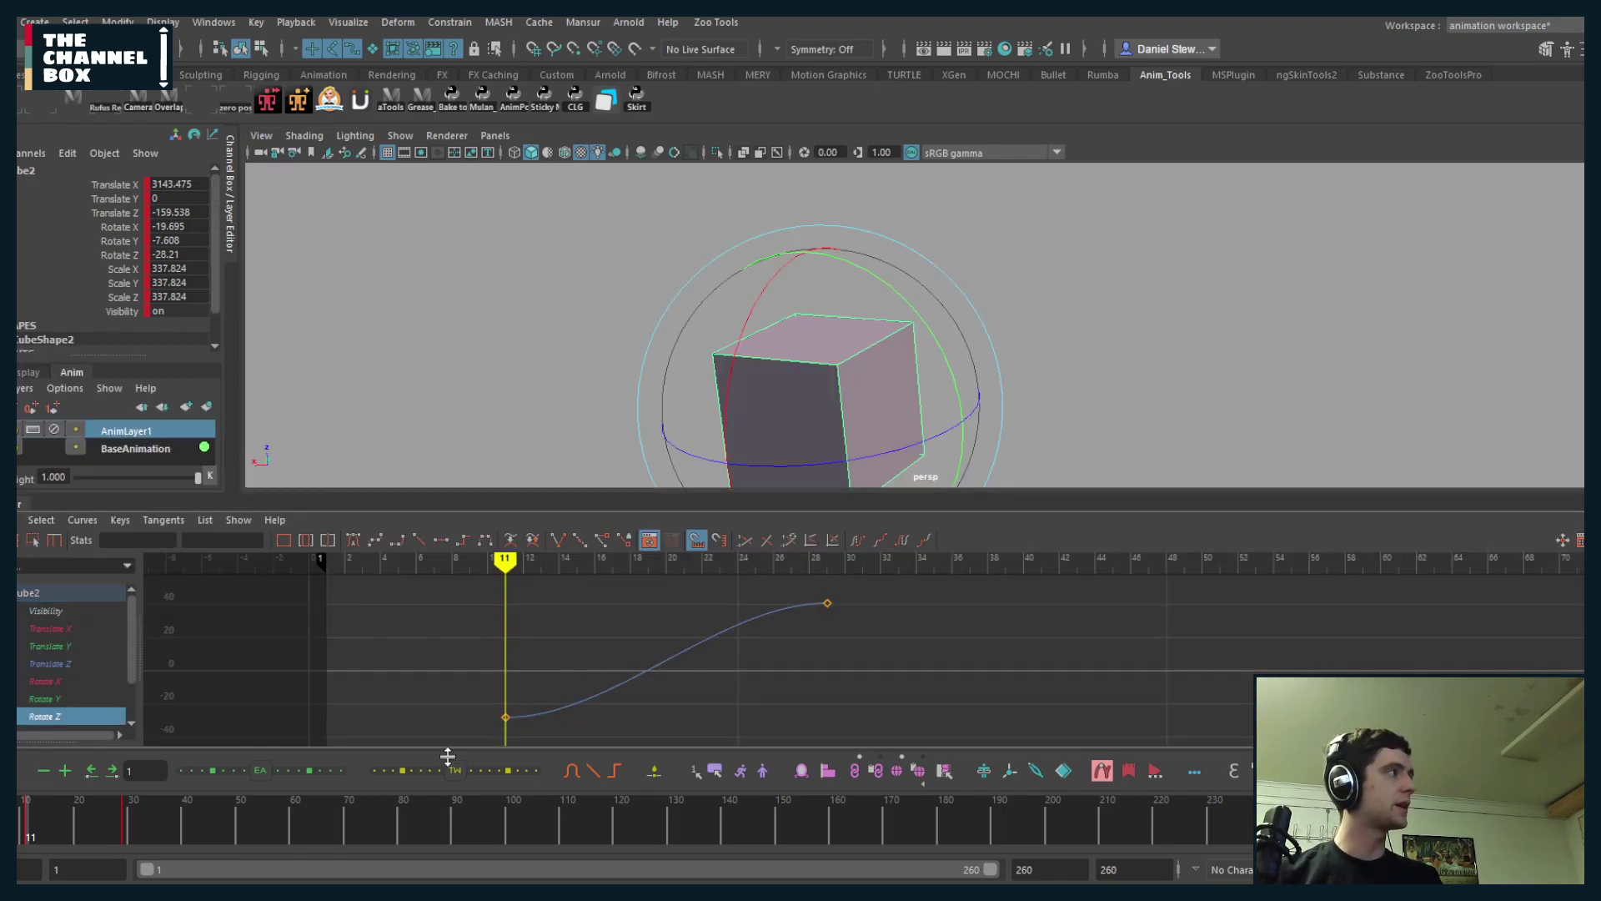
drag(457, 734, 872, 589)
key(alt+Left)
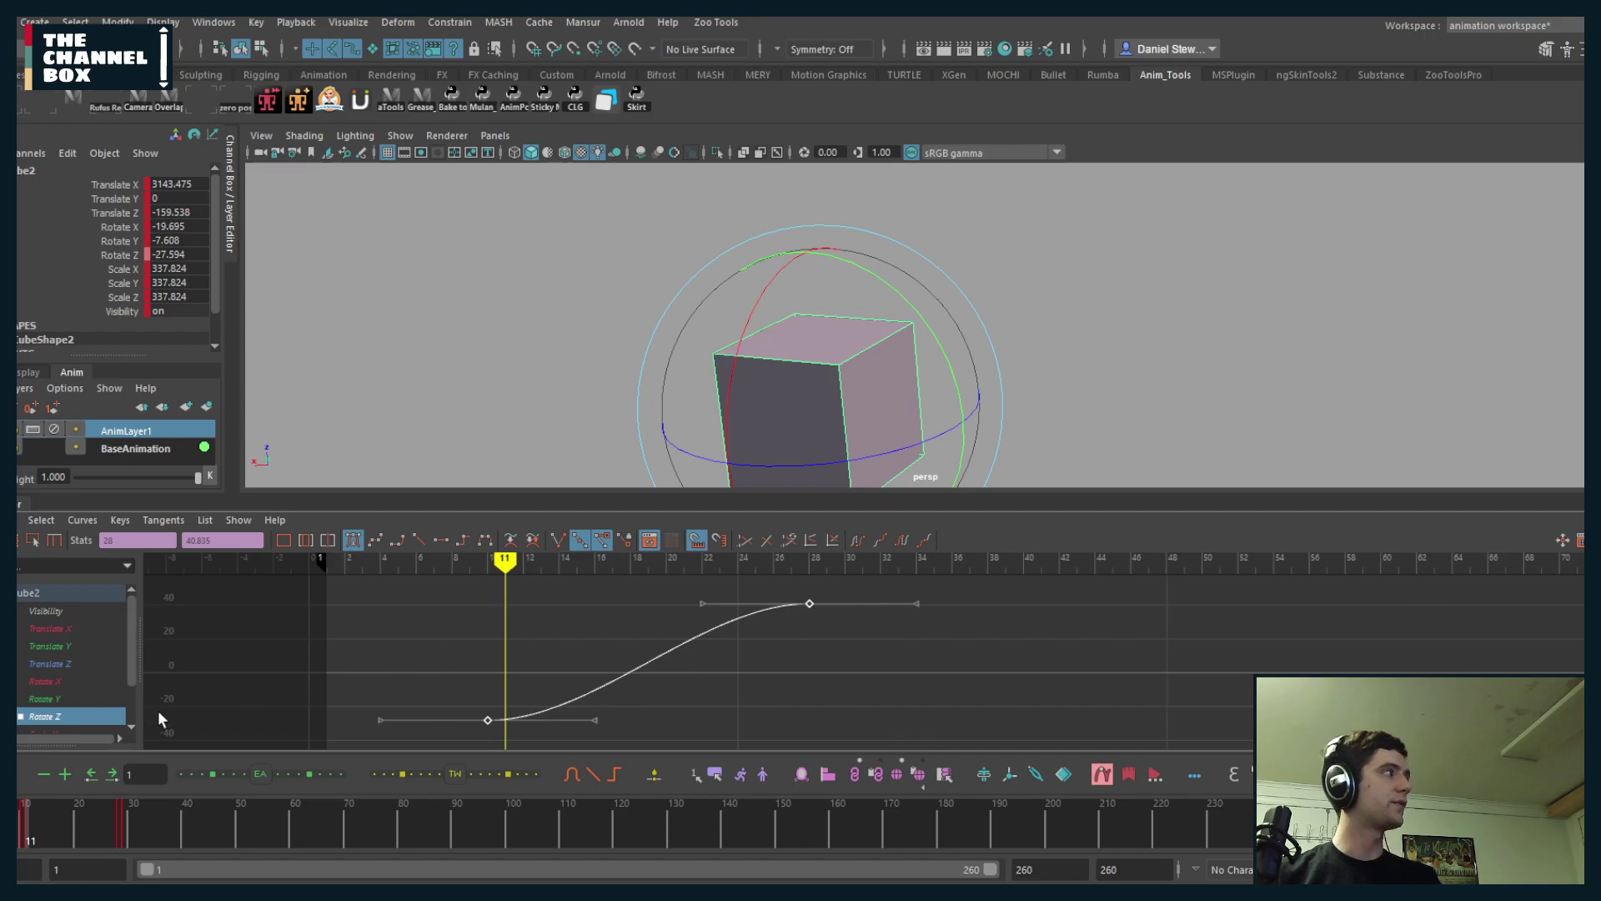
click(46, 682)
drag(468, 737, 967, 576)
middle_drag(897, 625, 915, 625)
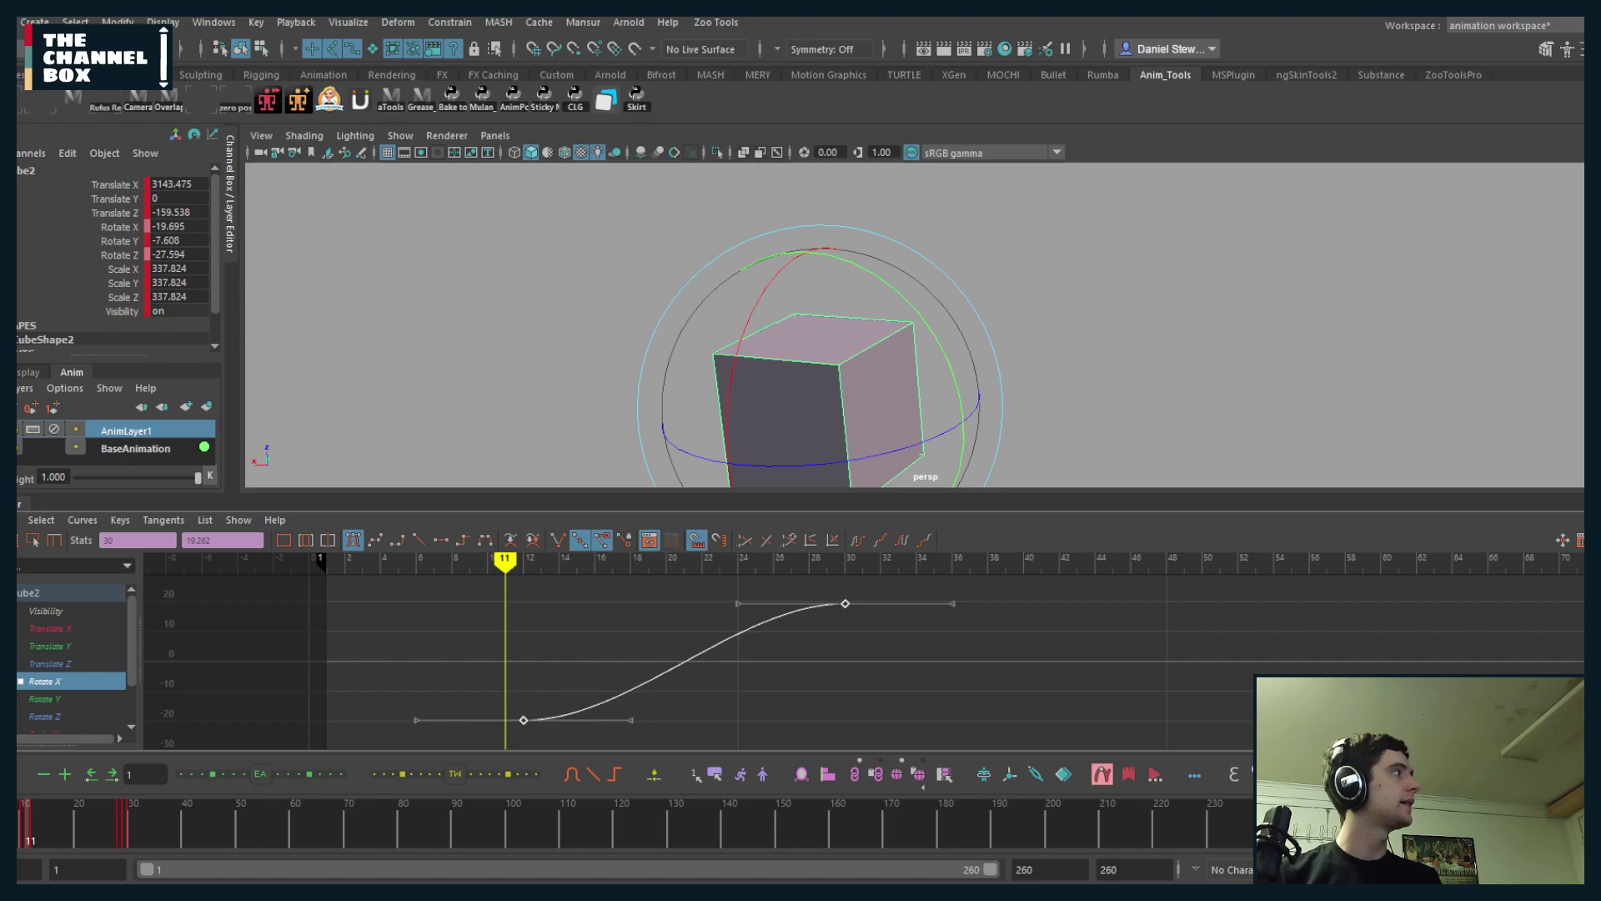
- Play back the cube's rotation with the offset keys
double_click(18, 504)
click(18, 834)
key(alt+v)
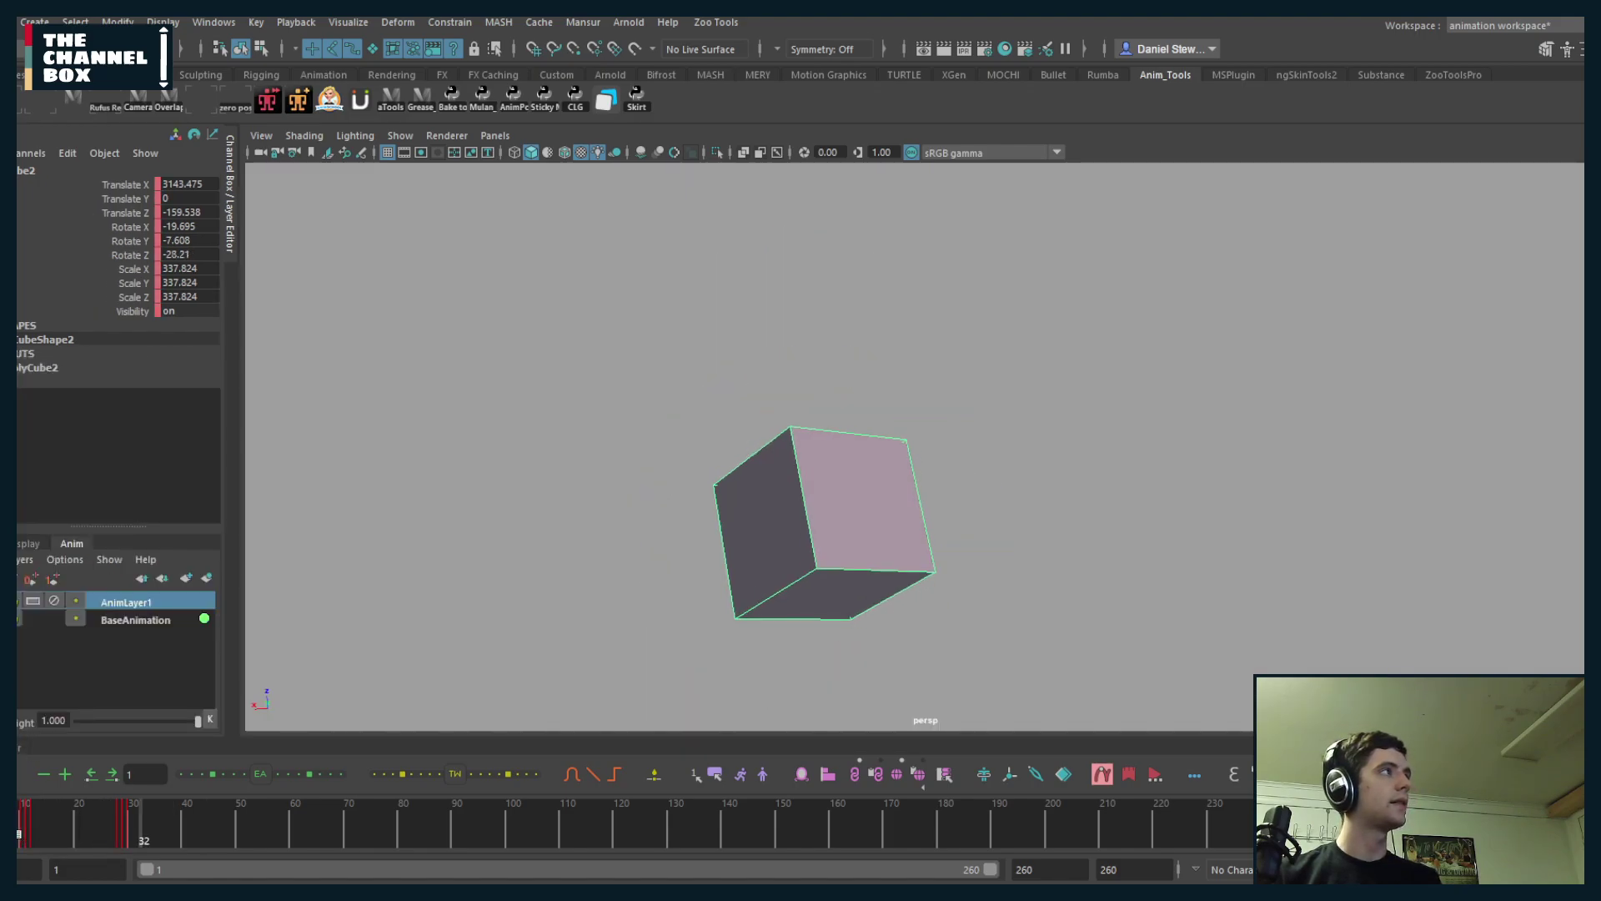
key(alt+v)
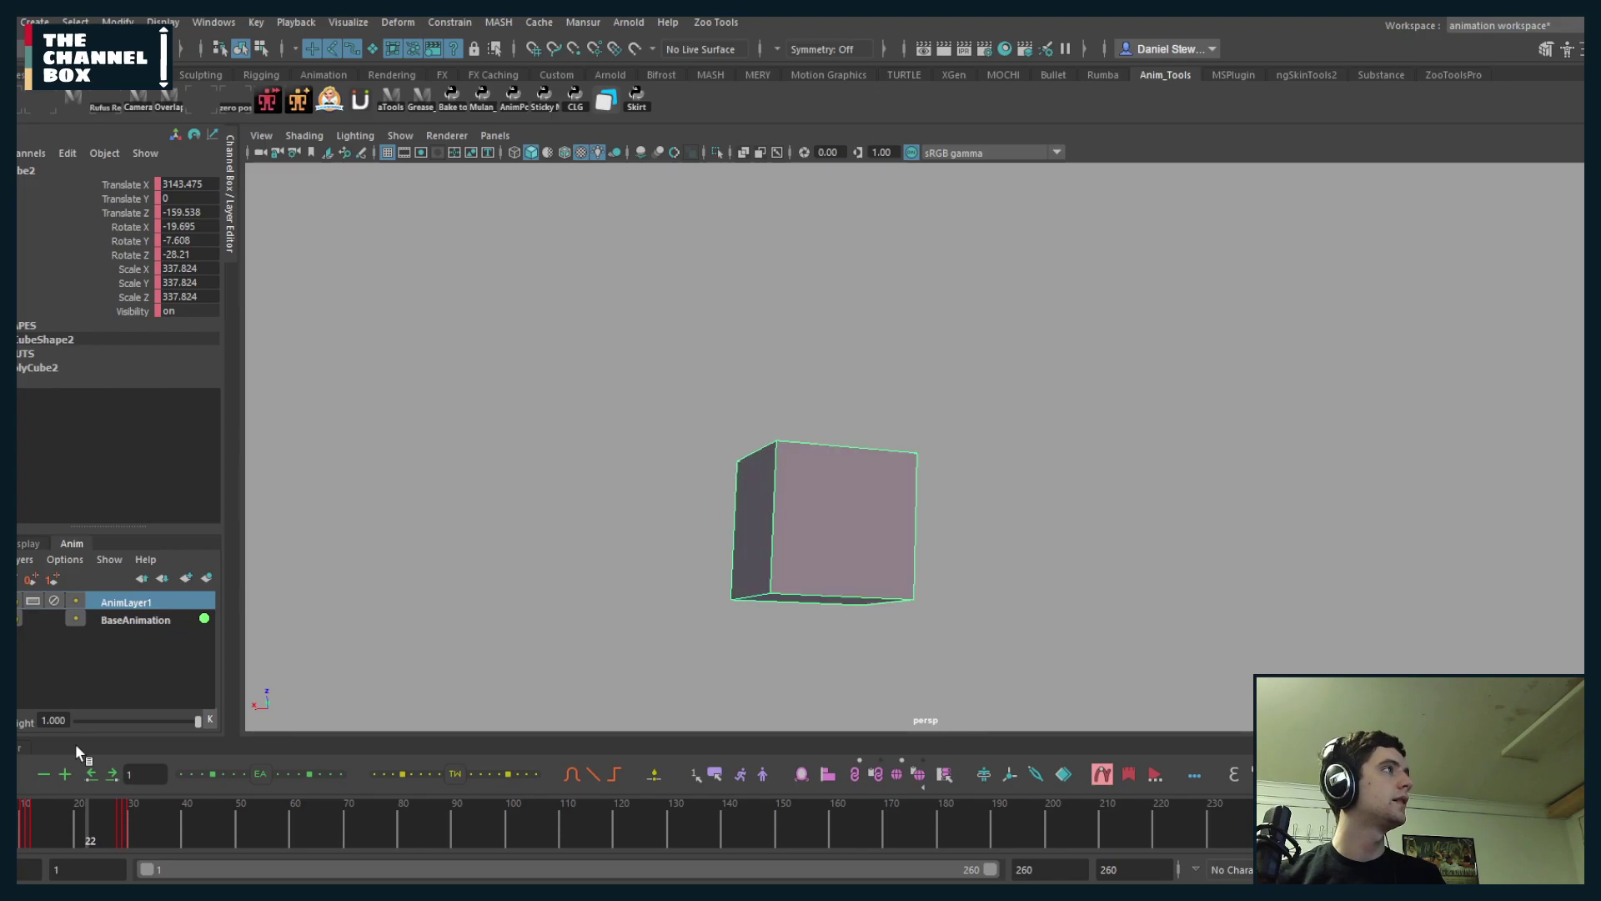
- Undo the frame offsets on the cube's Rotate X and Rotate Z keys
double_click(18, 747)
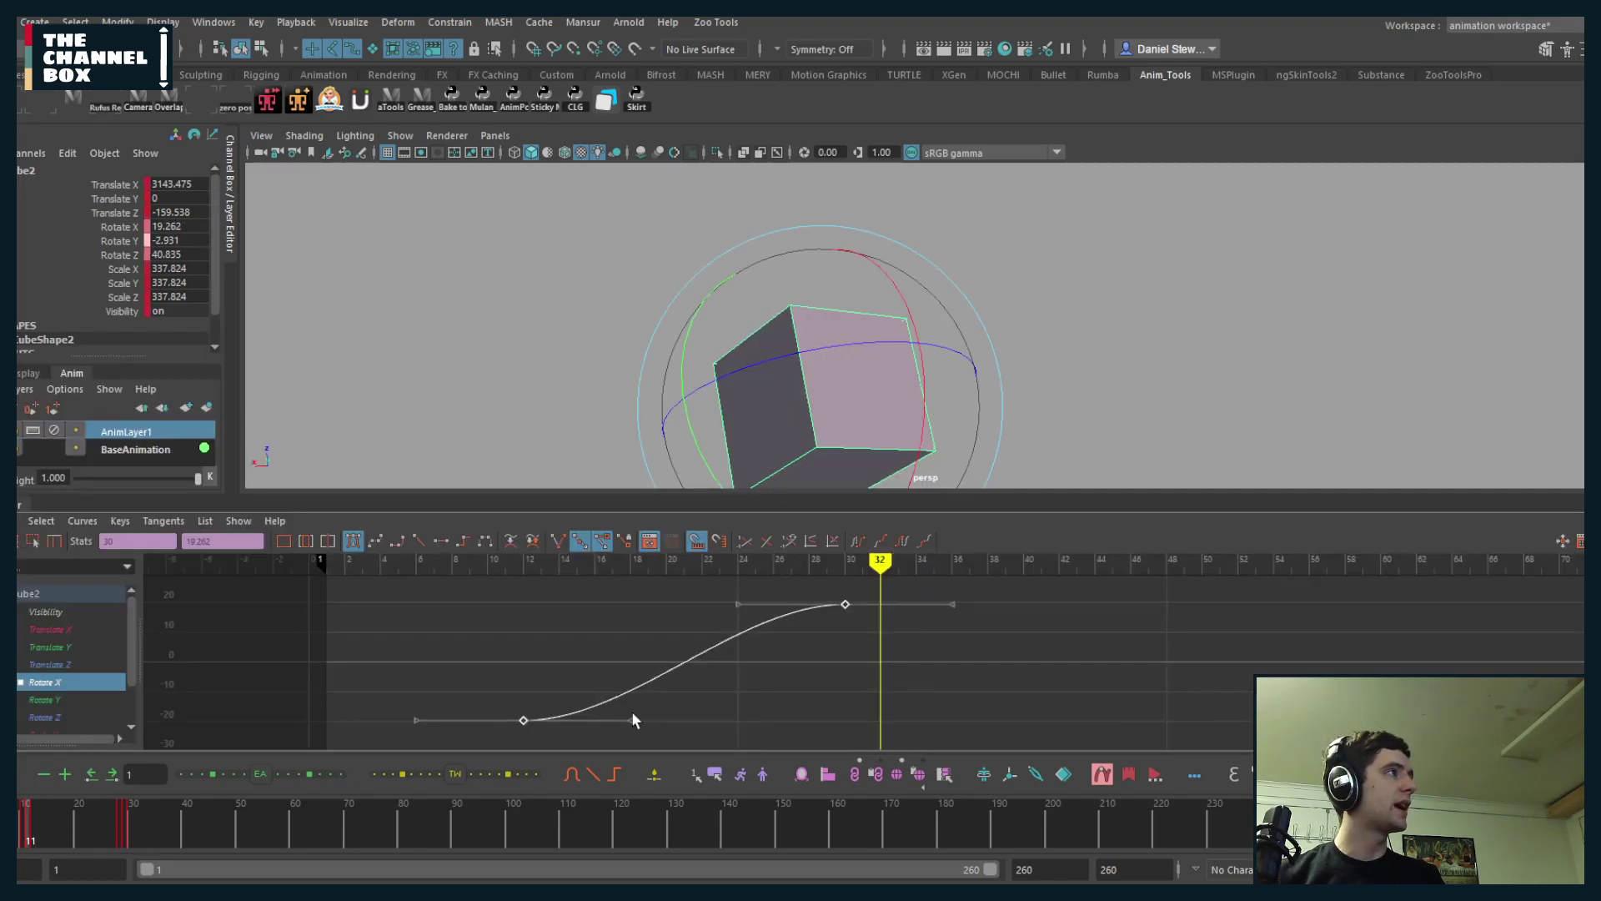
key(ctrl+z)
key(ctrl+z)
key(ctrl+z)
key(ctrl+z)
key(ctrl+z)
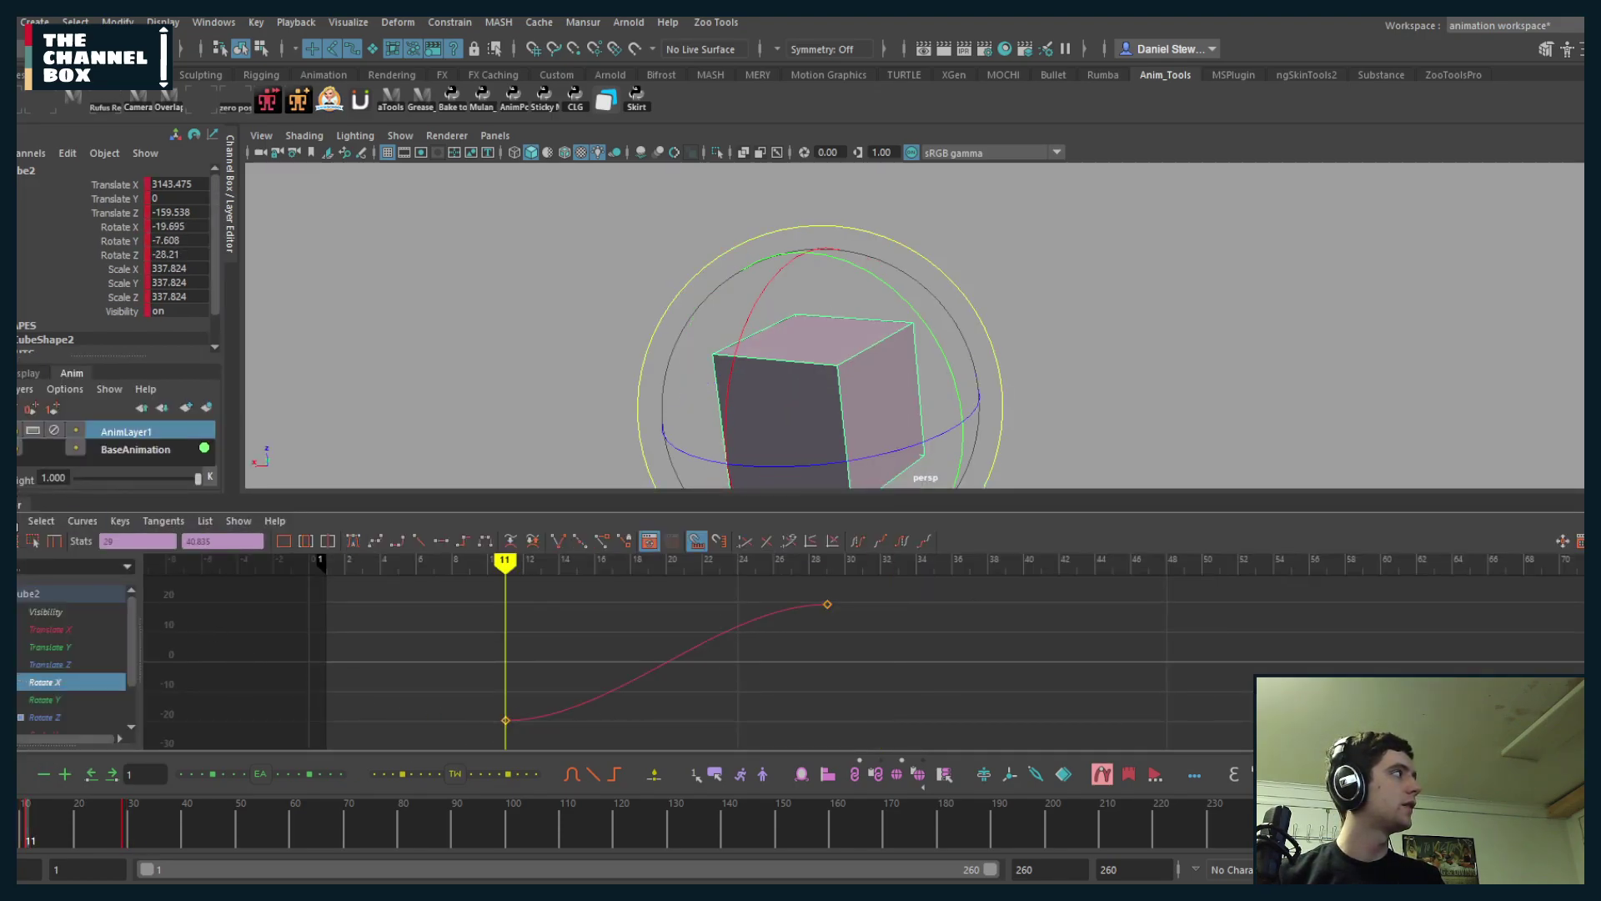
- Play back the cube's rotation without the key offsets for comparison
double_click(15, 504)
key(alt+v)
key(alt+v)
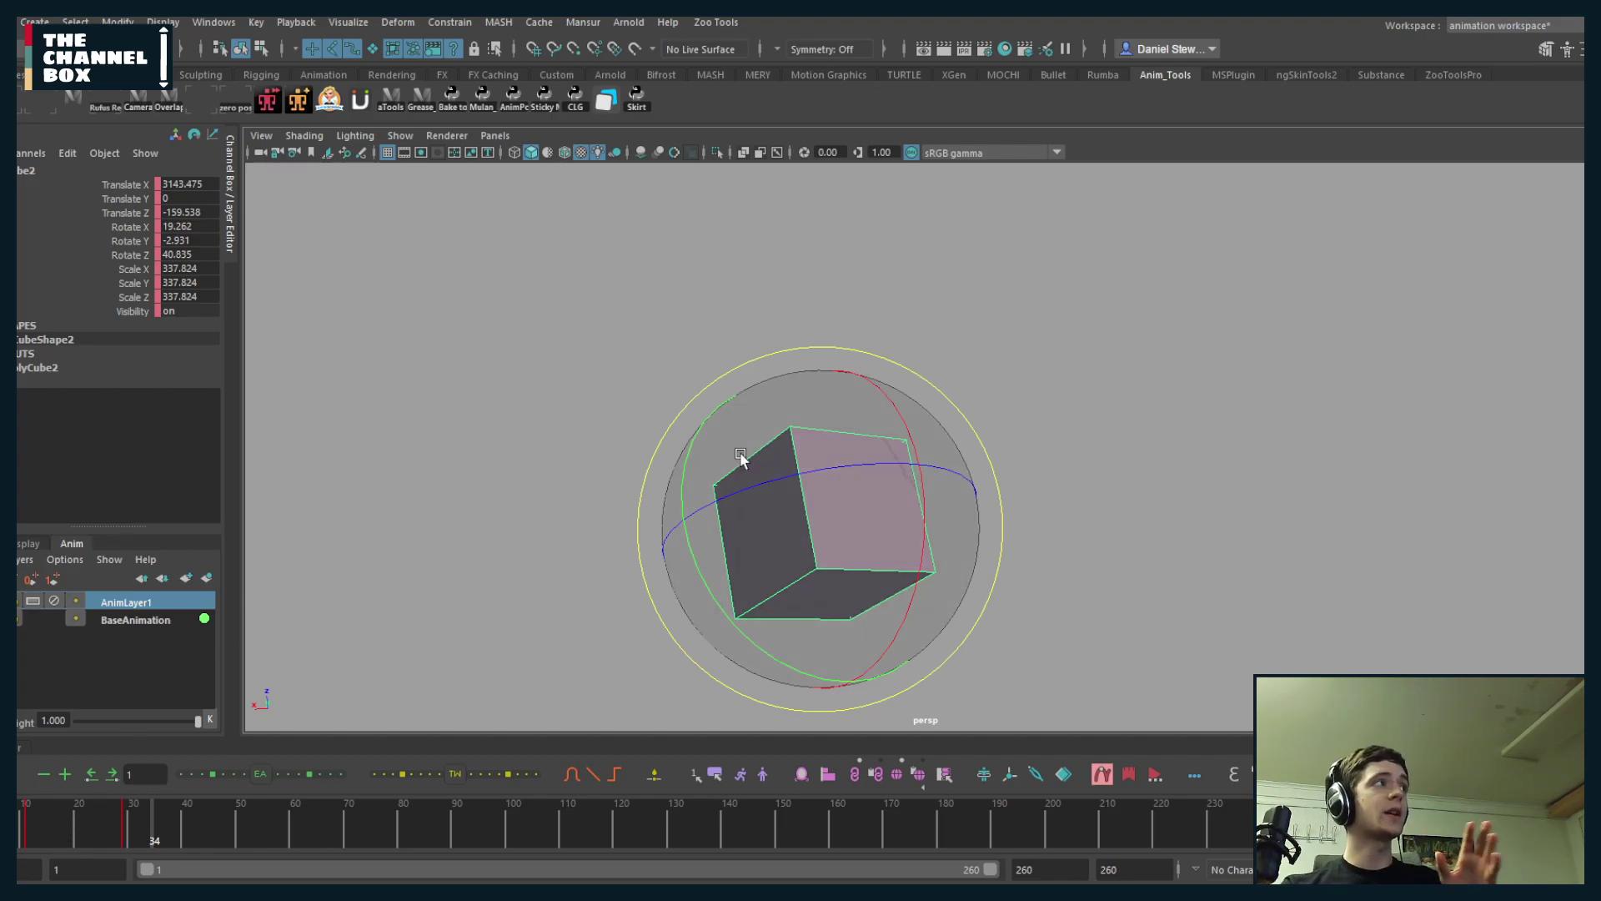
- Delete the demonstration cube from the scene
click(1133, 397)
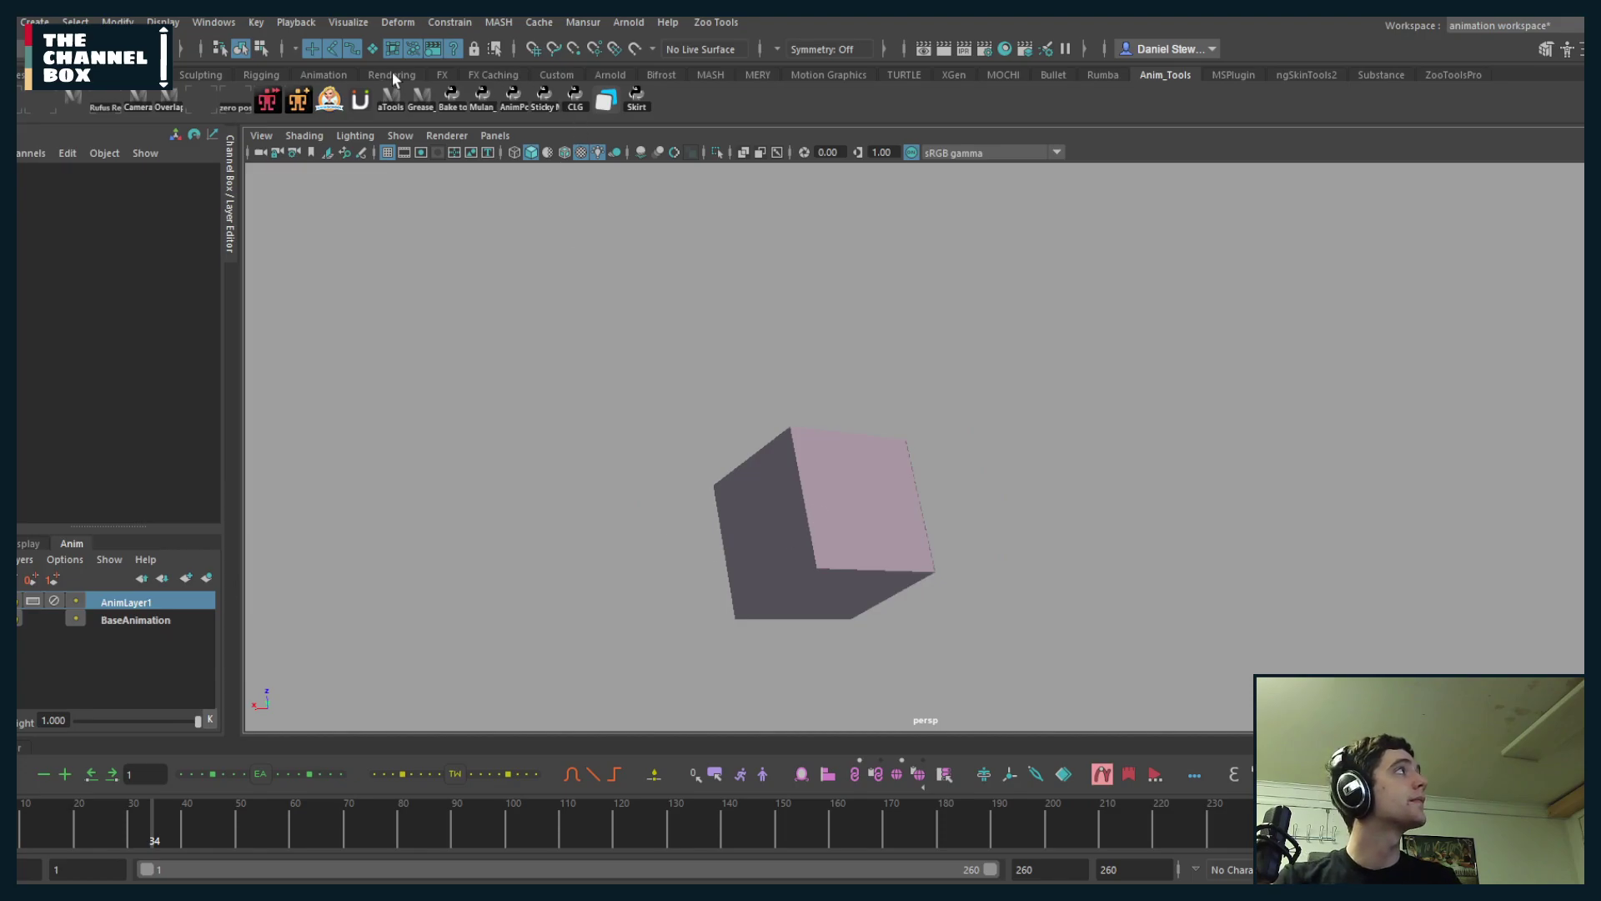
drag(667, 348, 848, 556)
key(Delete)
- Return to the layout with the perspective and face camera views side by side, and frame the character in the perspective view
scroll(889, 513, down, 5)
alt+middle_drag(1035, 513, 853, 494)
scroll(859, 500, up, 3)
key(space)
scroll(669, 482, up, 3)
alt+drag(669, 483, 537, 355)
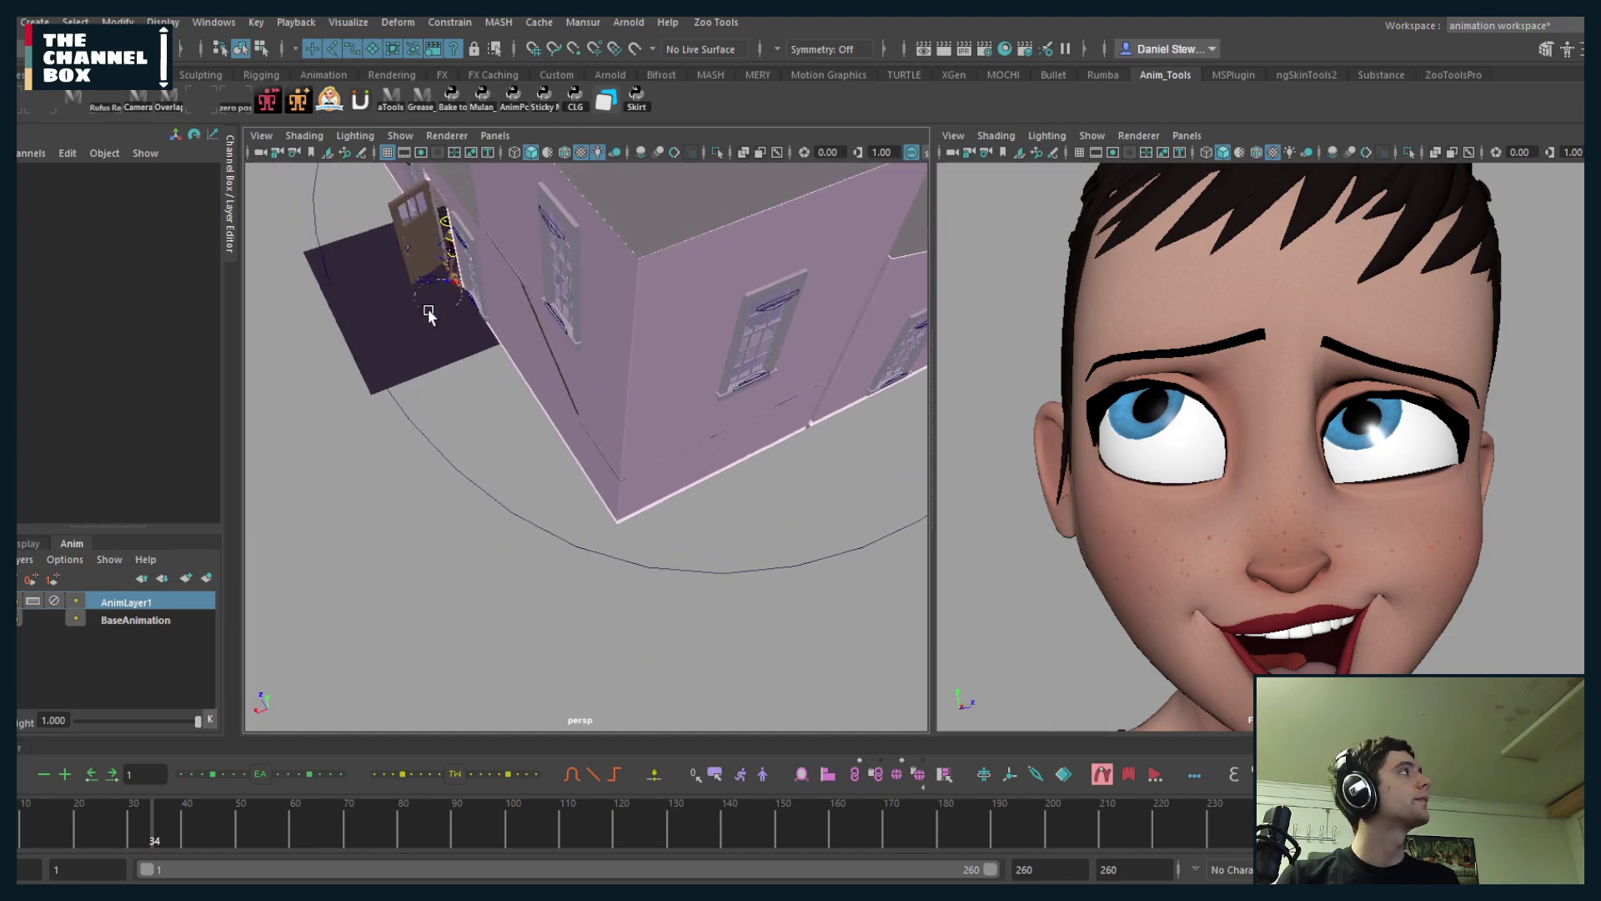
click(461, 300)
key(shift+f)
alt+drag(476, 315, 556, 267)
alt+right_drag(555, 267, 558, 354)
alt+drag(558, 353, 426, 349)
- Try to recover the face camera's framing by undoing its view changes
click(951, 136)
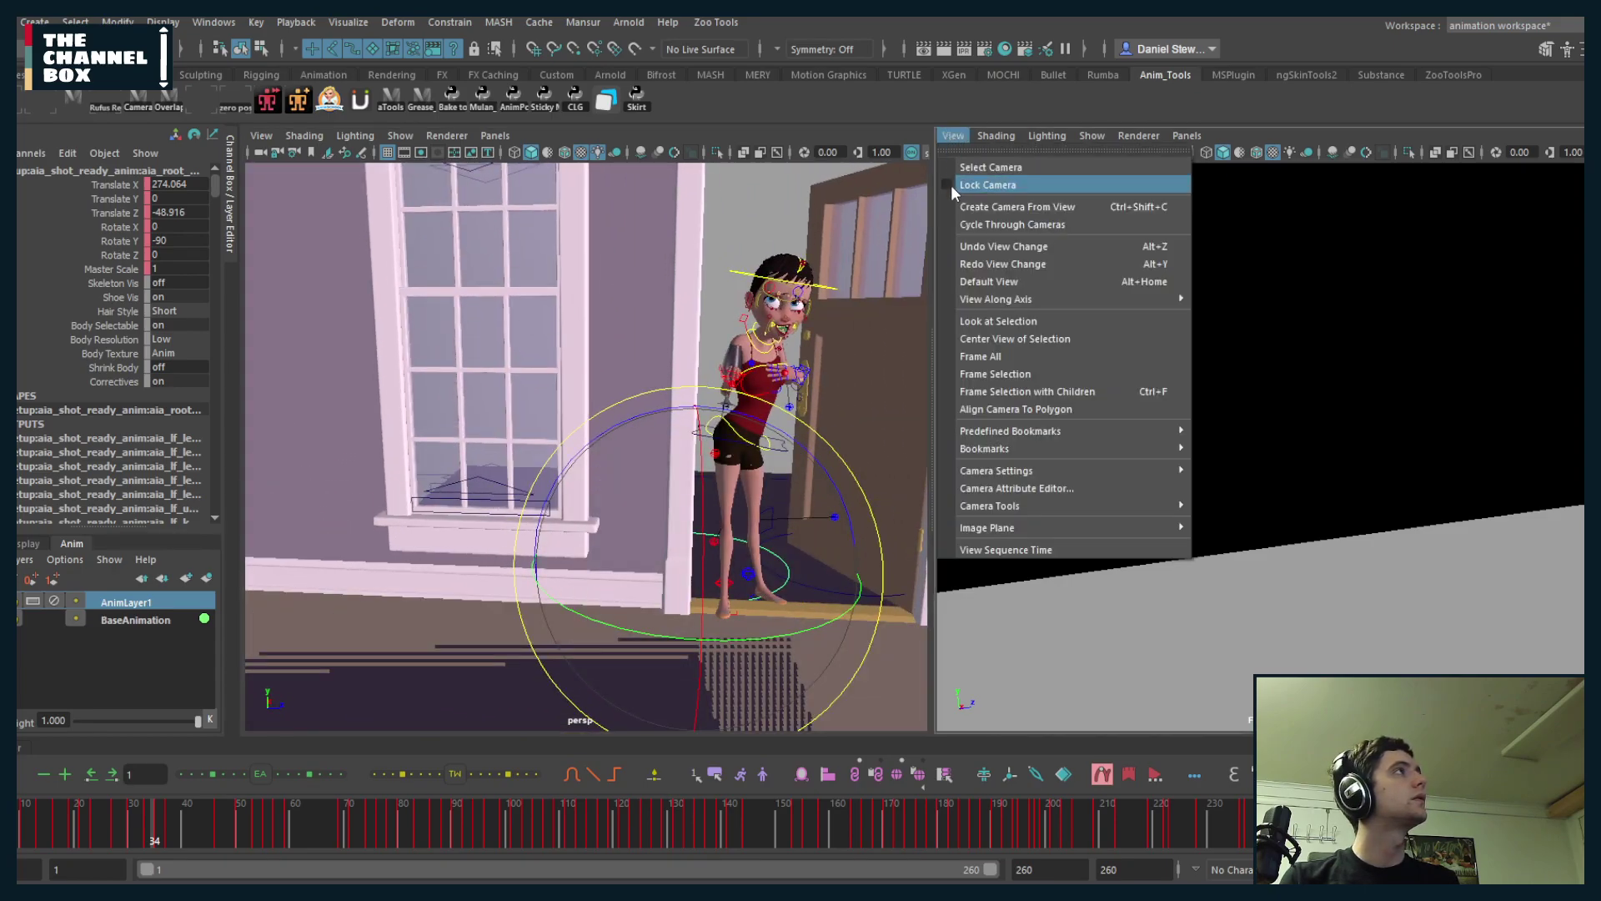
click(964, 247)
click(955, 137)
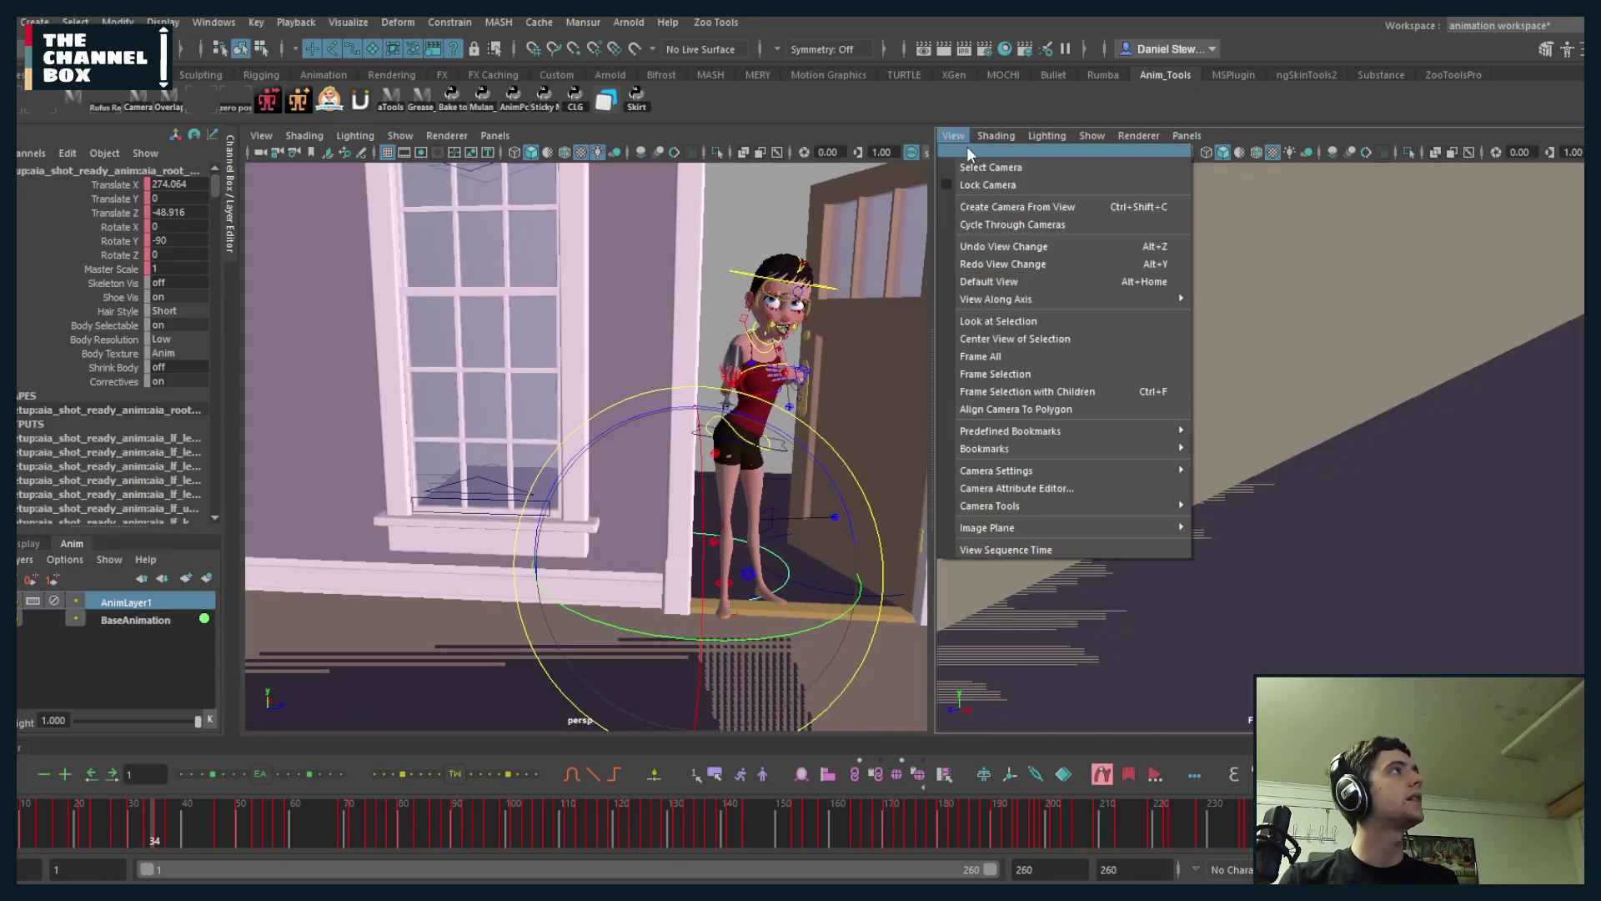
click(963, 154)
click(601, 254)
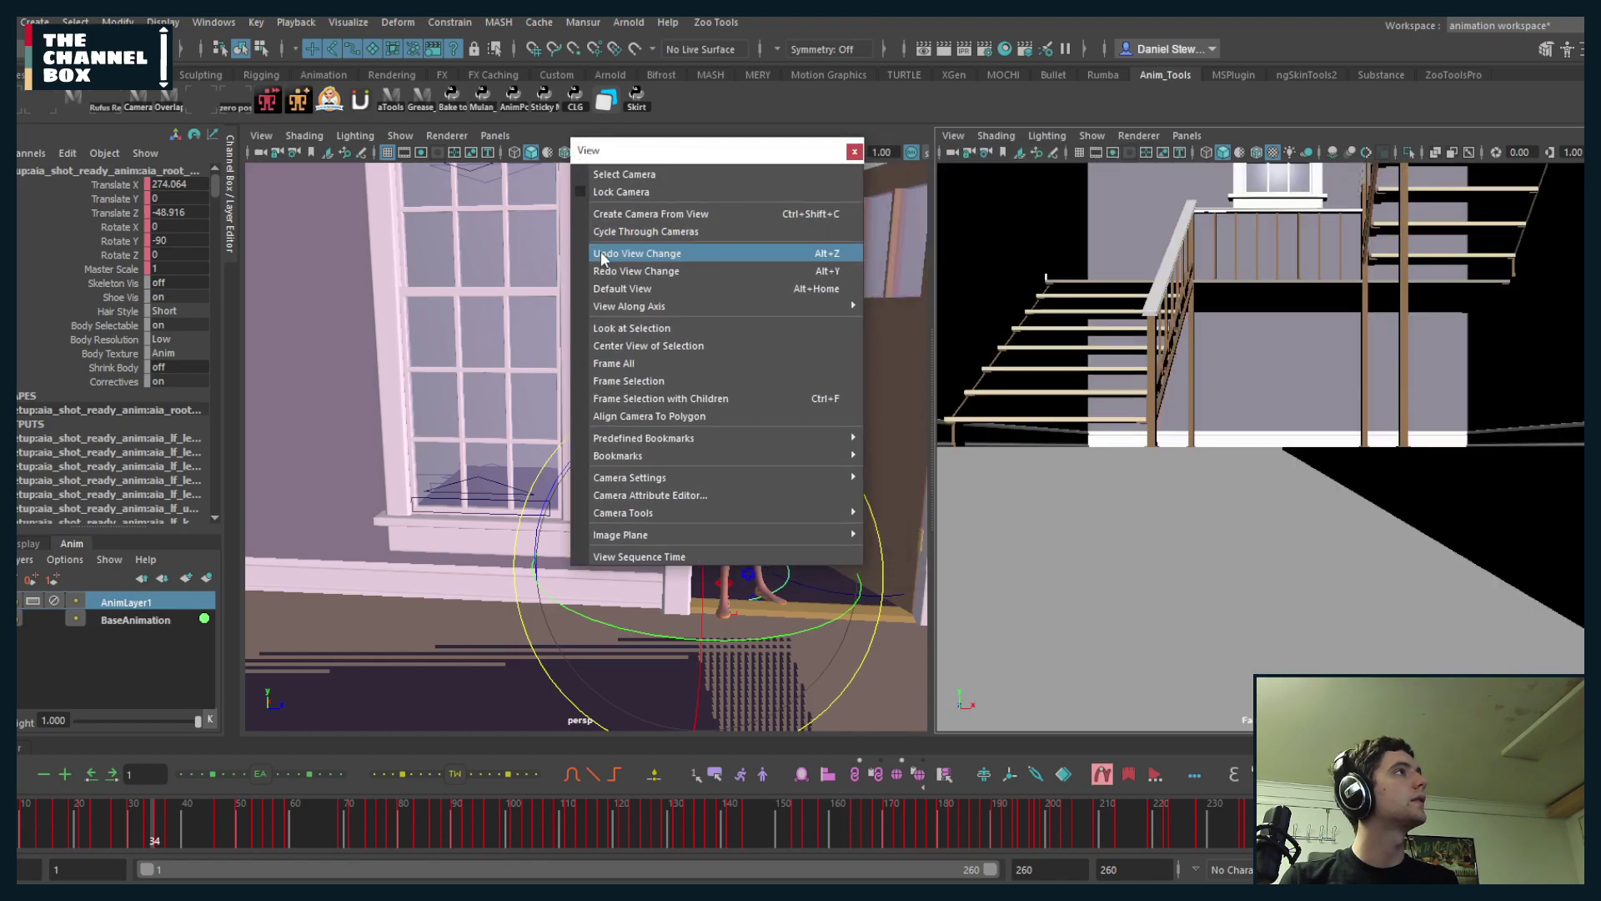
click(855, 152)
- Select the face camera together with the character's head control and match all of the camera's transforms to the control
alt+drag(375, 463, 511, 480)
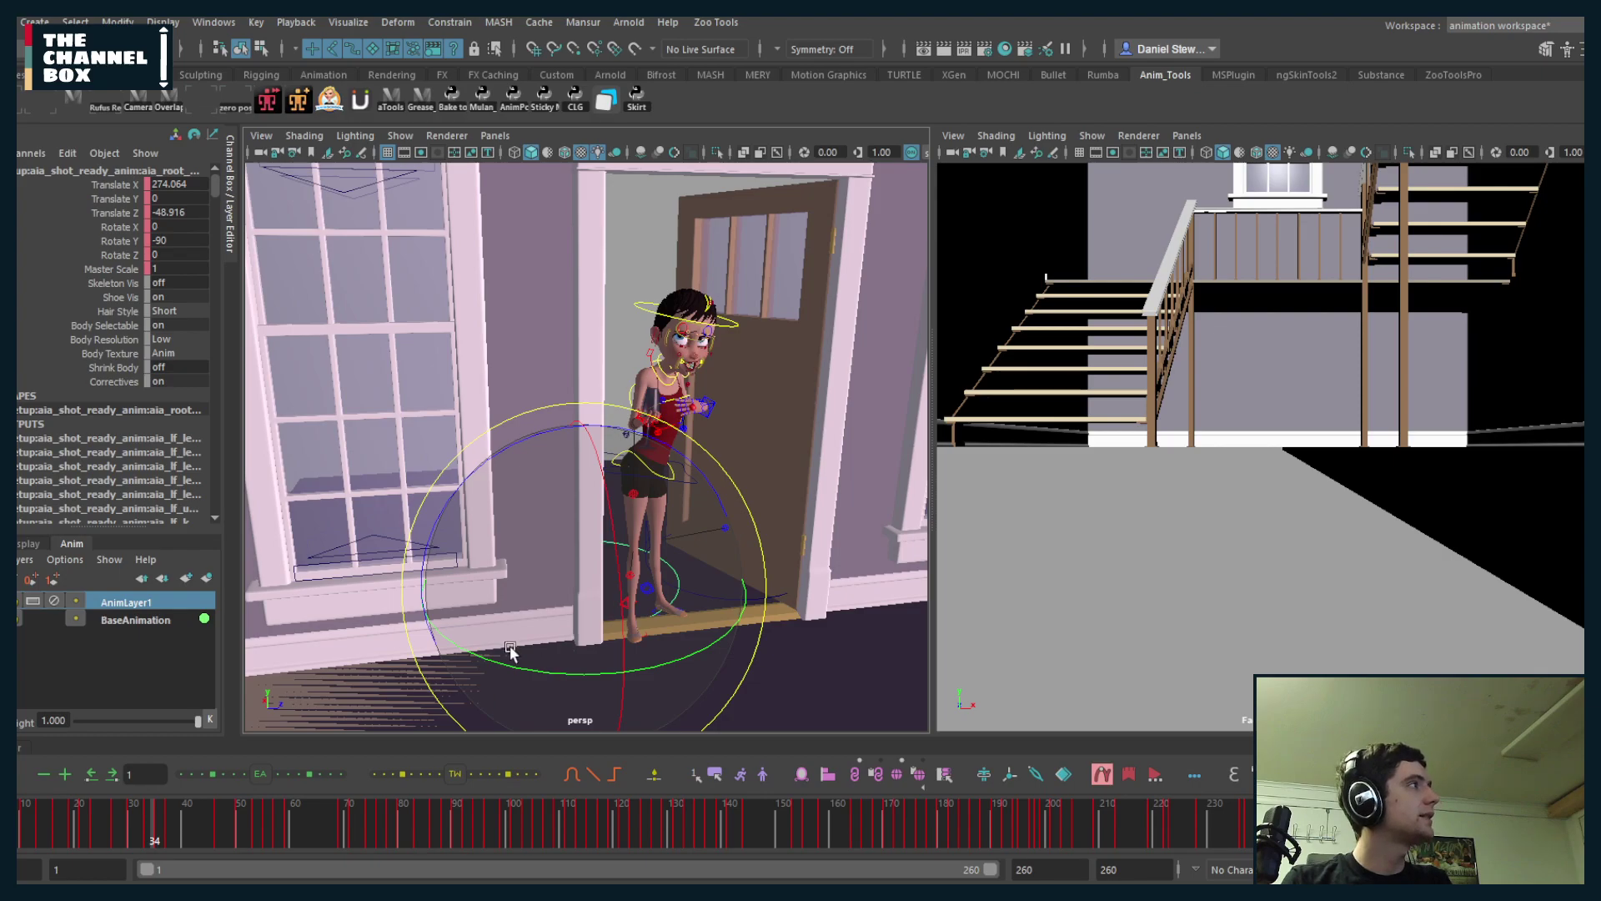
click(951, 152)
alt+drag(632, 580, 638, 542)
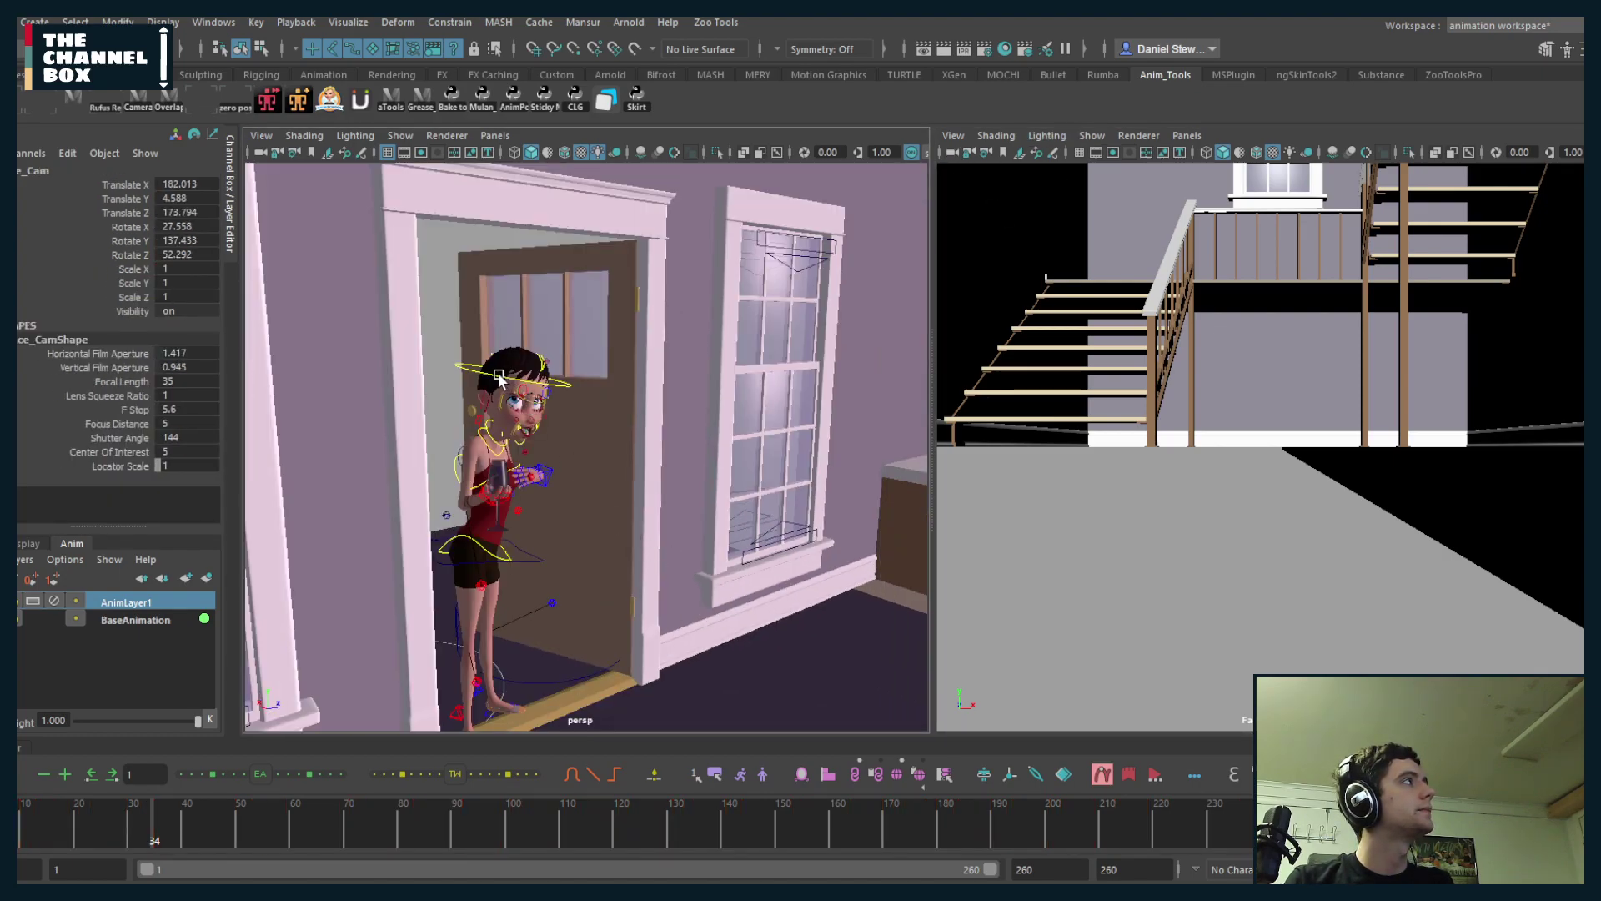
click(496, 373)
click(117, 22)
mouse_move(250, 119)
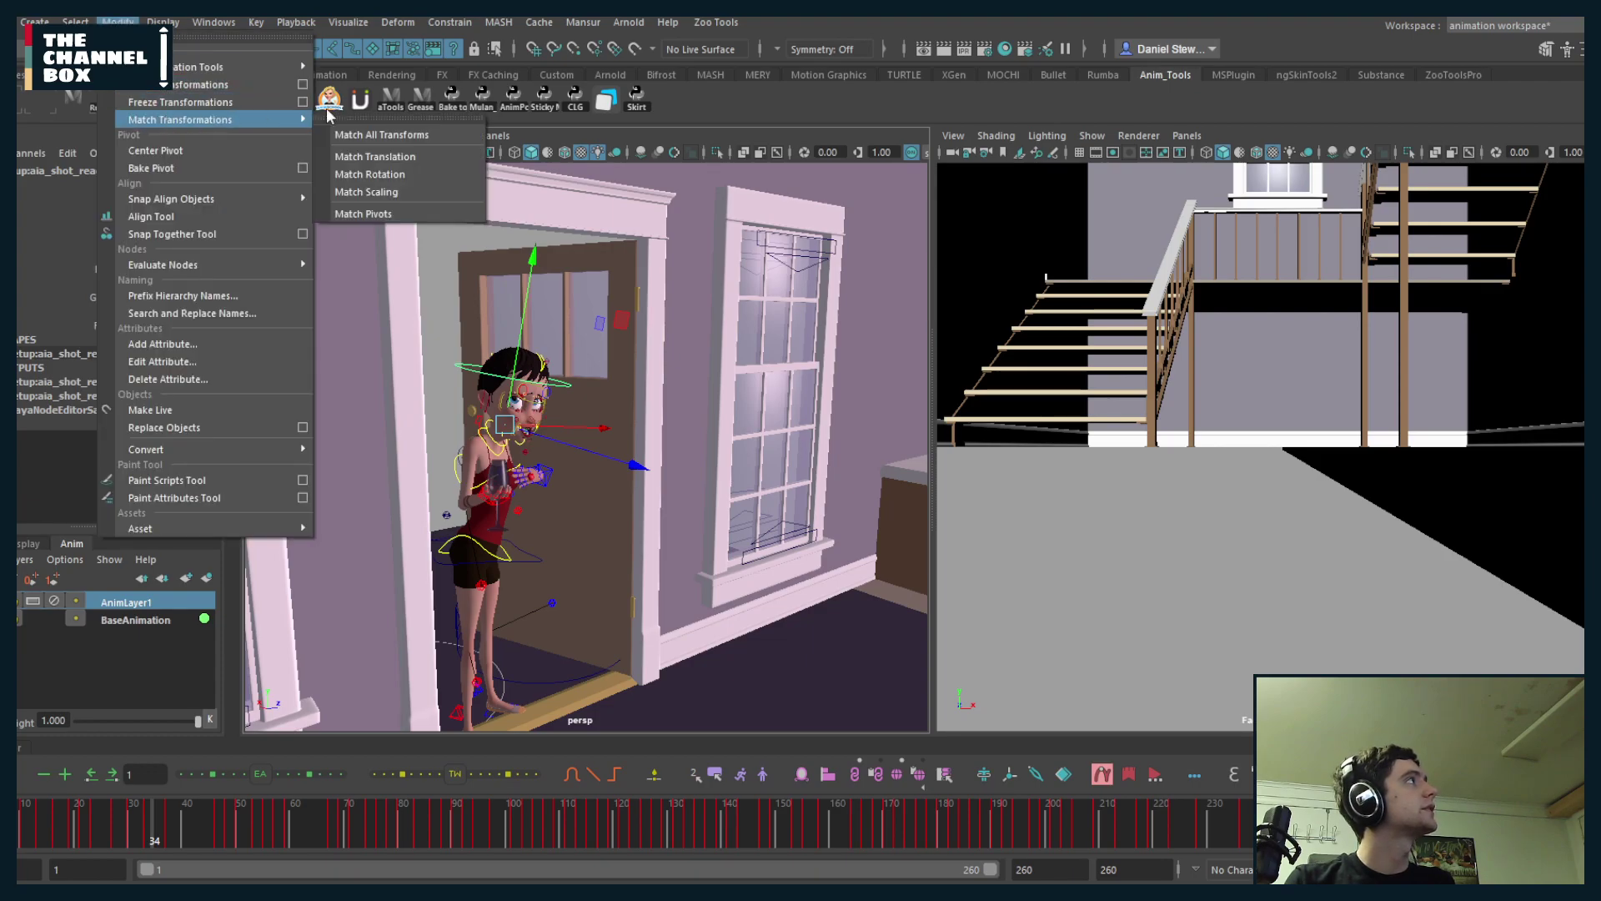
click(379, 136)
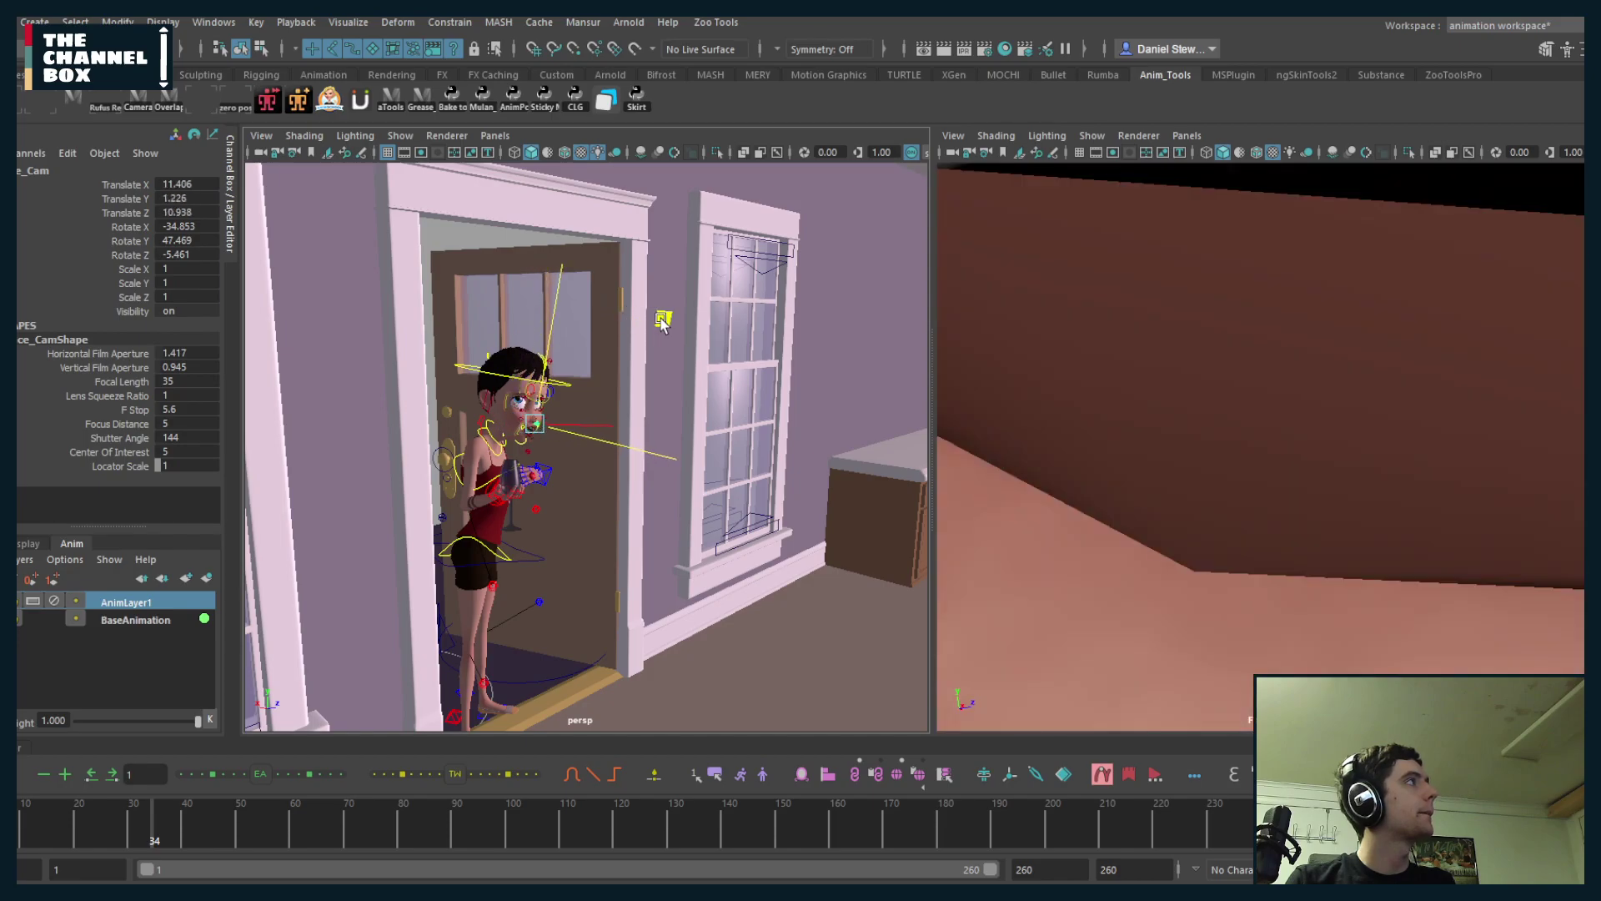
- Move the face camera away from the head until it frames the whole face, and lock the camera
drag(709, 323, 746, 317)
click(969, 152)
middle_click(646, 385)
- Preview the shot through the repositioned face camera and show the audio clip's waveform on the timeline
key(alt+v)
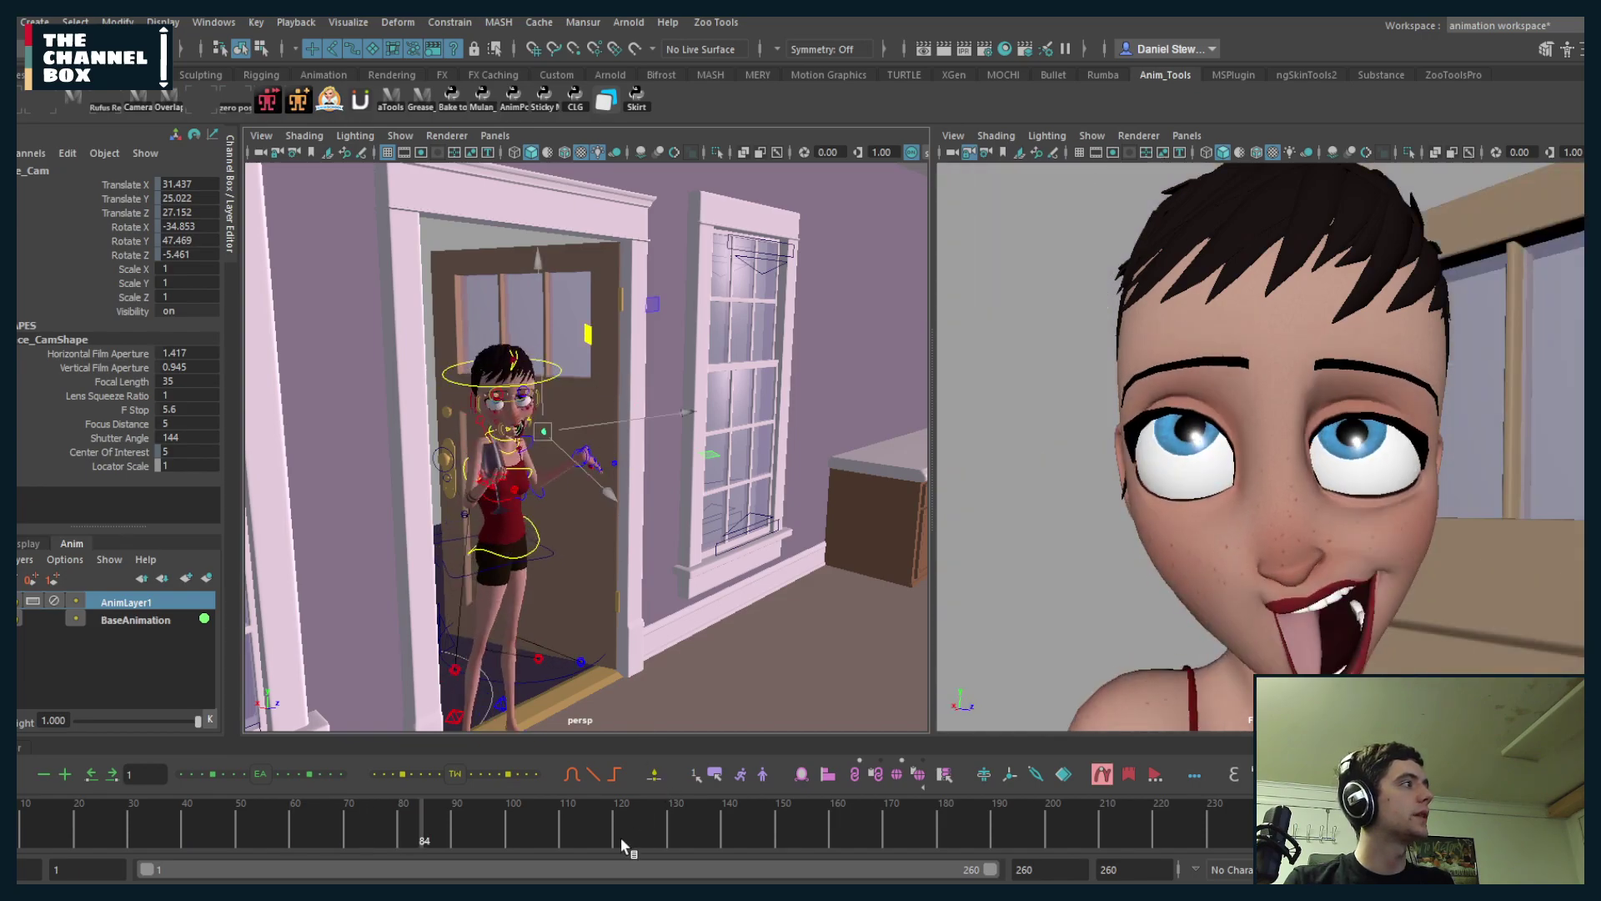
right_click(631, 827)
mouse_move(717, 812)
click(883, 851)
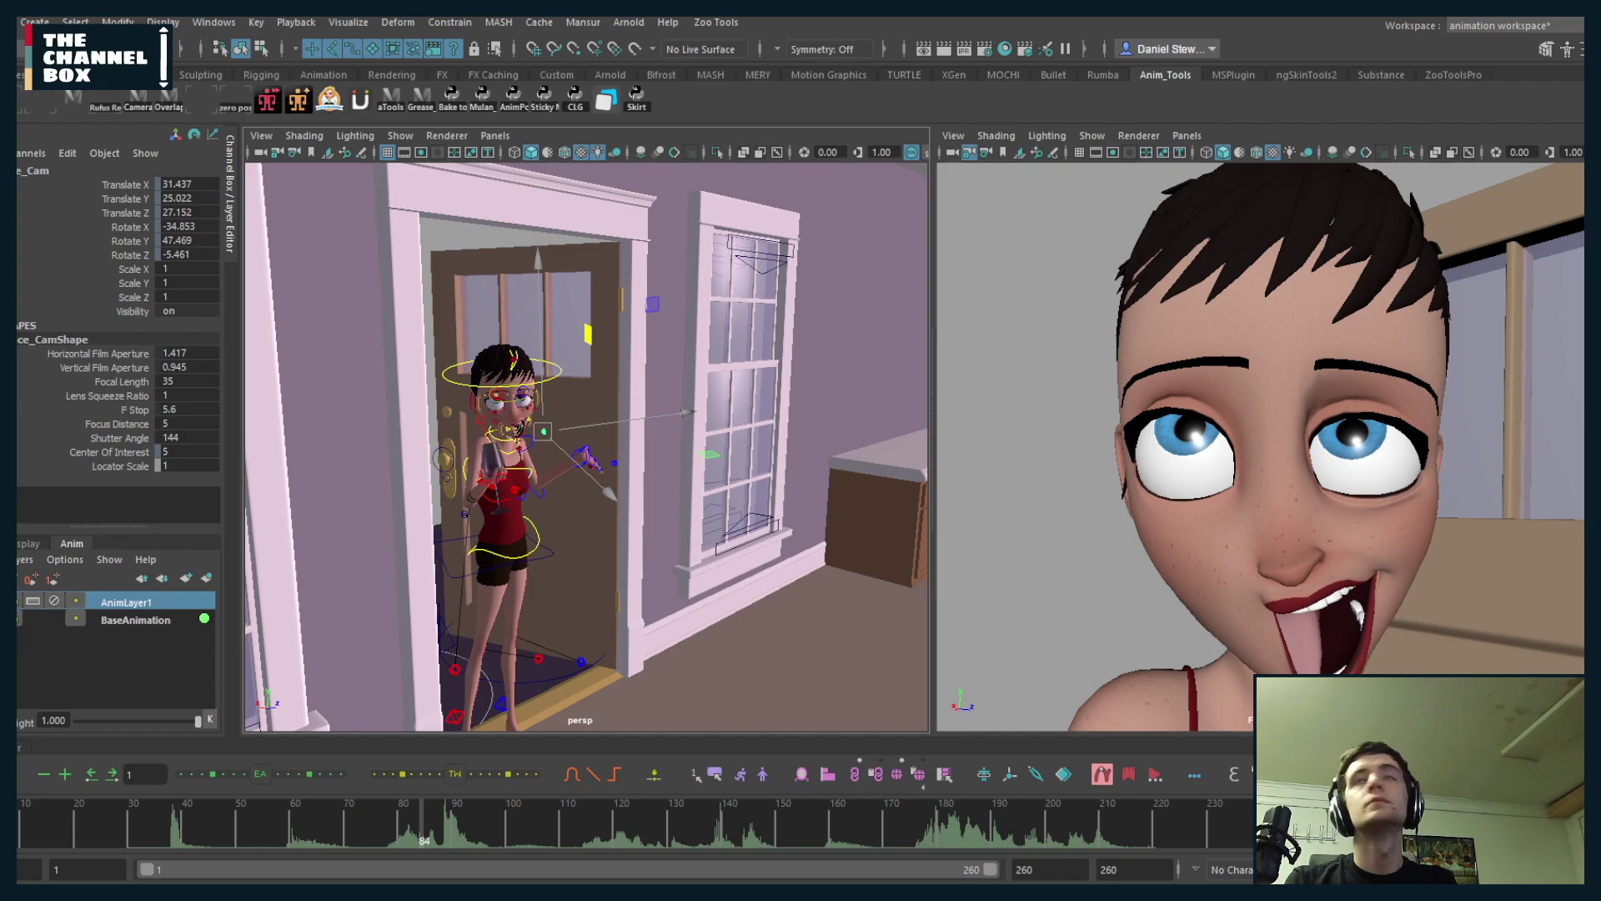
- Play back the shot with its audio and scrub back to about frame 75 to replay the dialogue
key(alt+v)
key(alt+v)
mouse_move(588, 813)
mouse_down()
mouse_move(352, 814)
mouse_move(372, 813)
mouse_up()
key(alt+v)
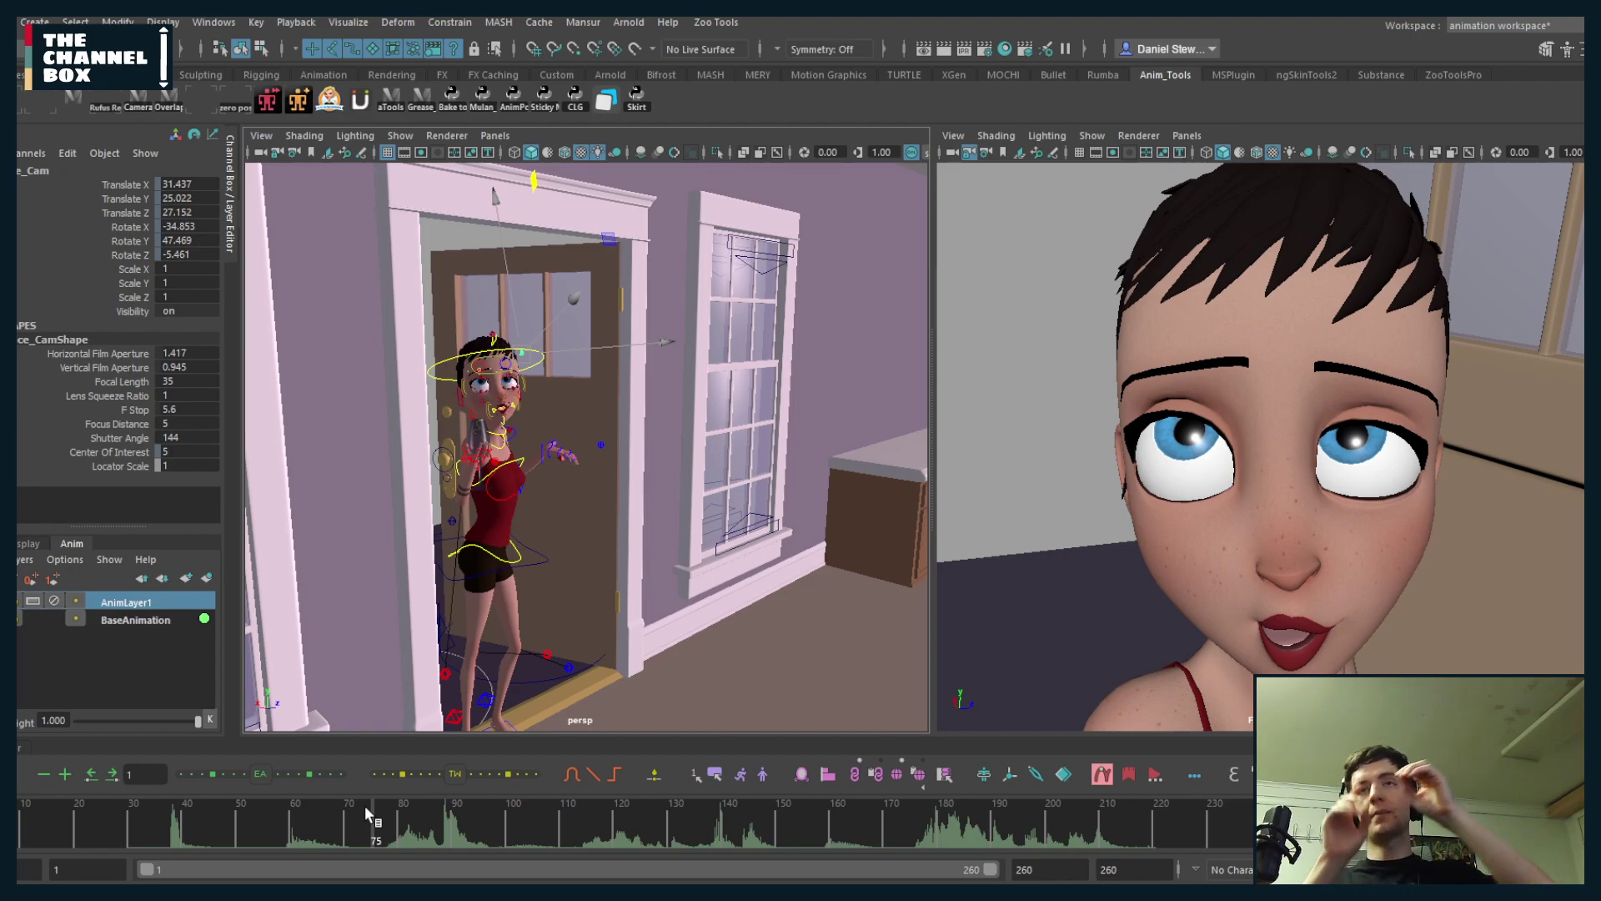
- Enlarge the face camera view to fill the workspace and frame the whole face using 2D pan/zoom
scroll(526, 293, up, 6)
scroll(490, 400, down, 5)
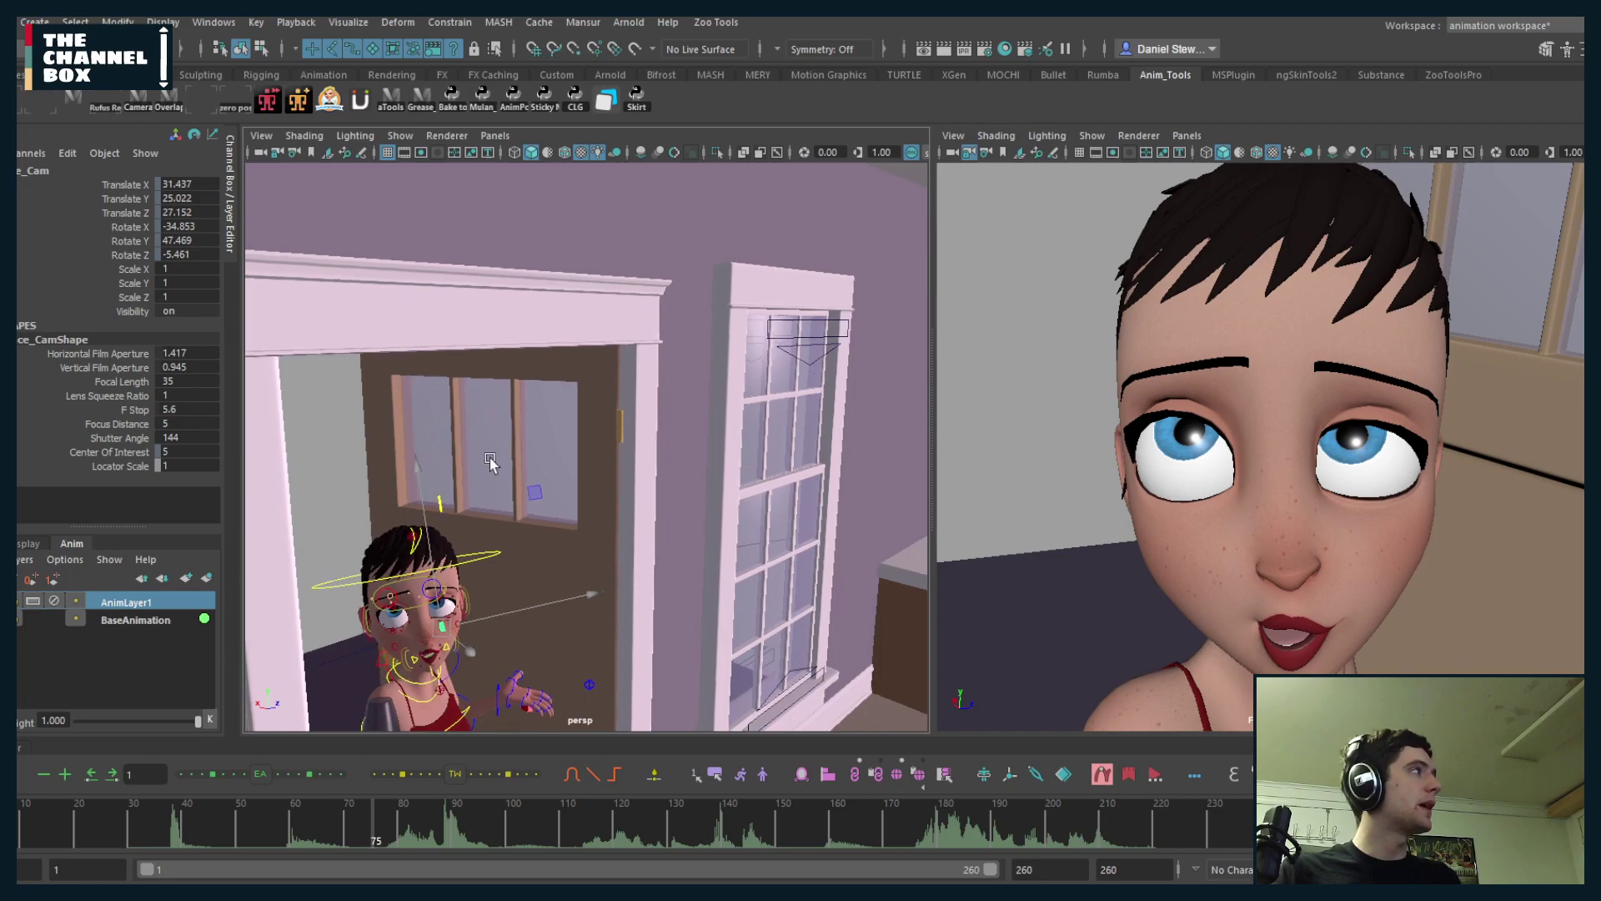
scroll(511, 538, up, 4)
alt+middle_drag(539, 548, 875, 442)
key(space)
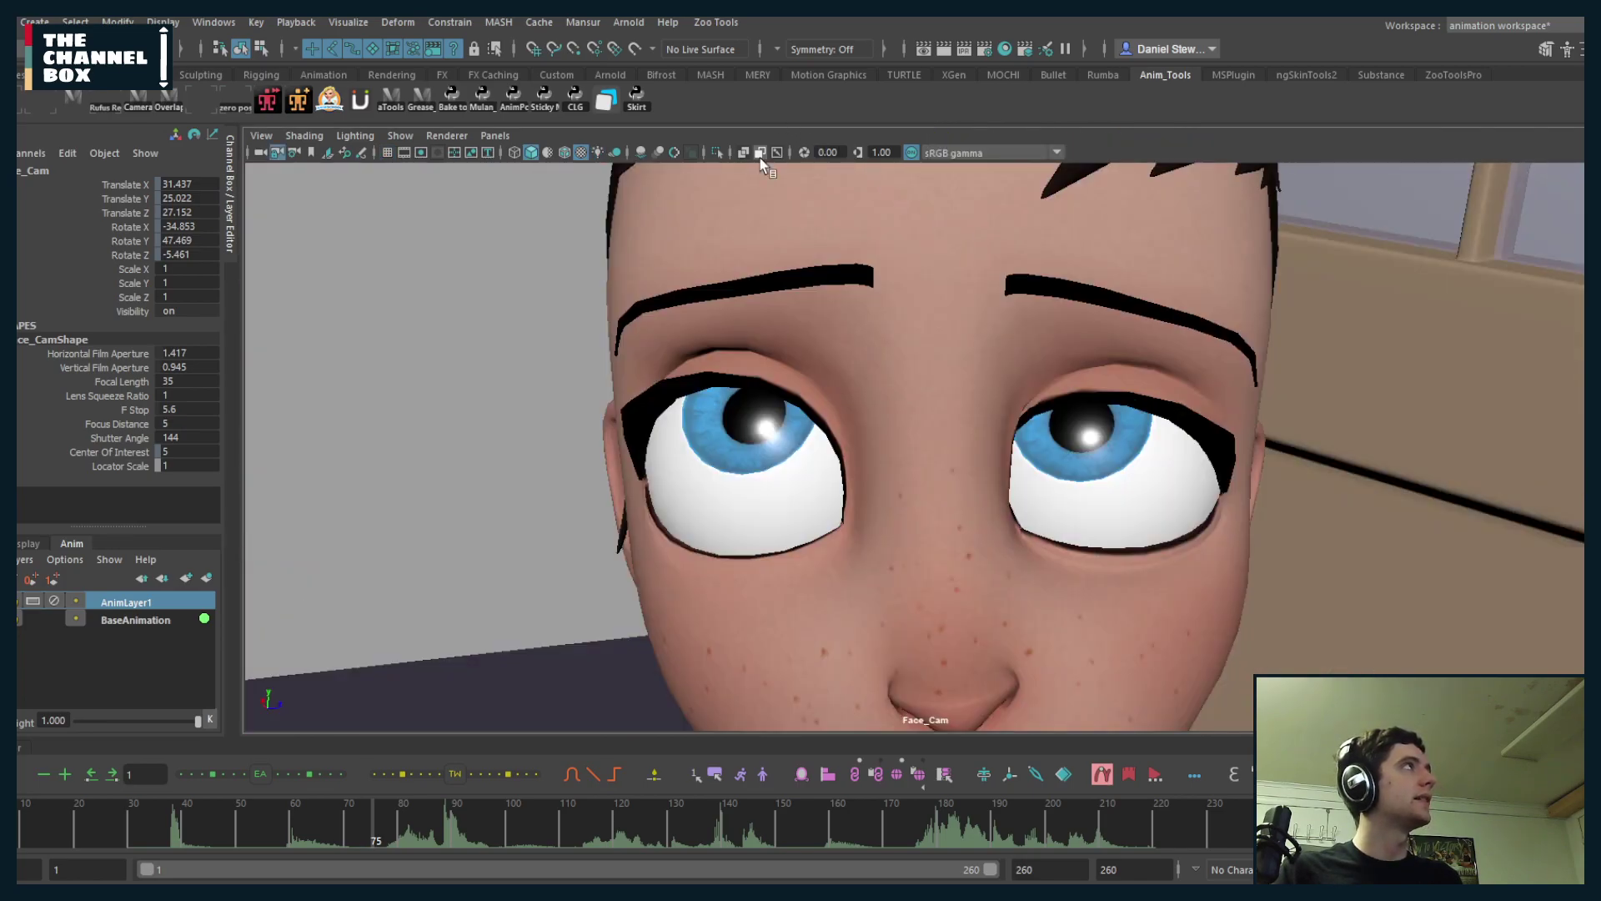
key(backslash)
right_drag(948, 535, 618, 529)
middle_drag(800, 442, 796, 344)
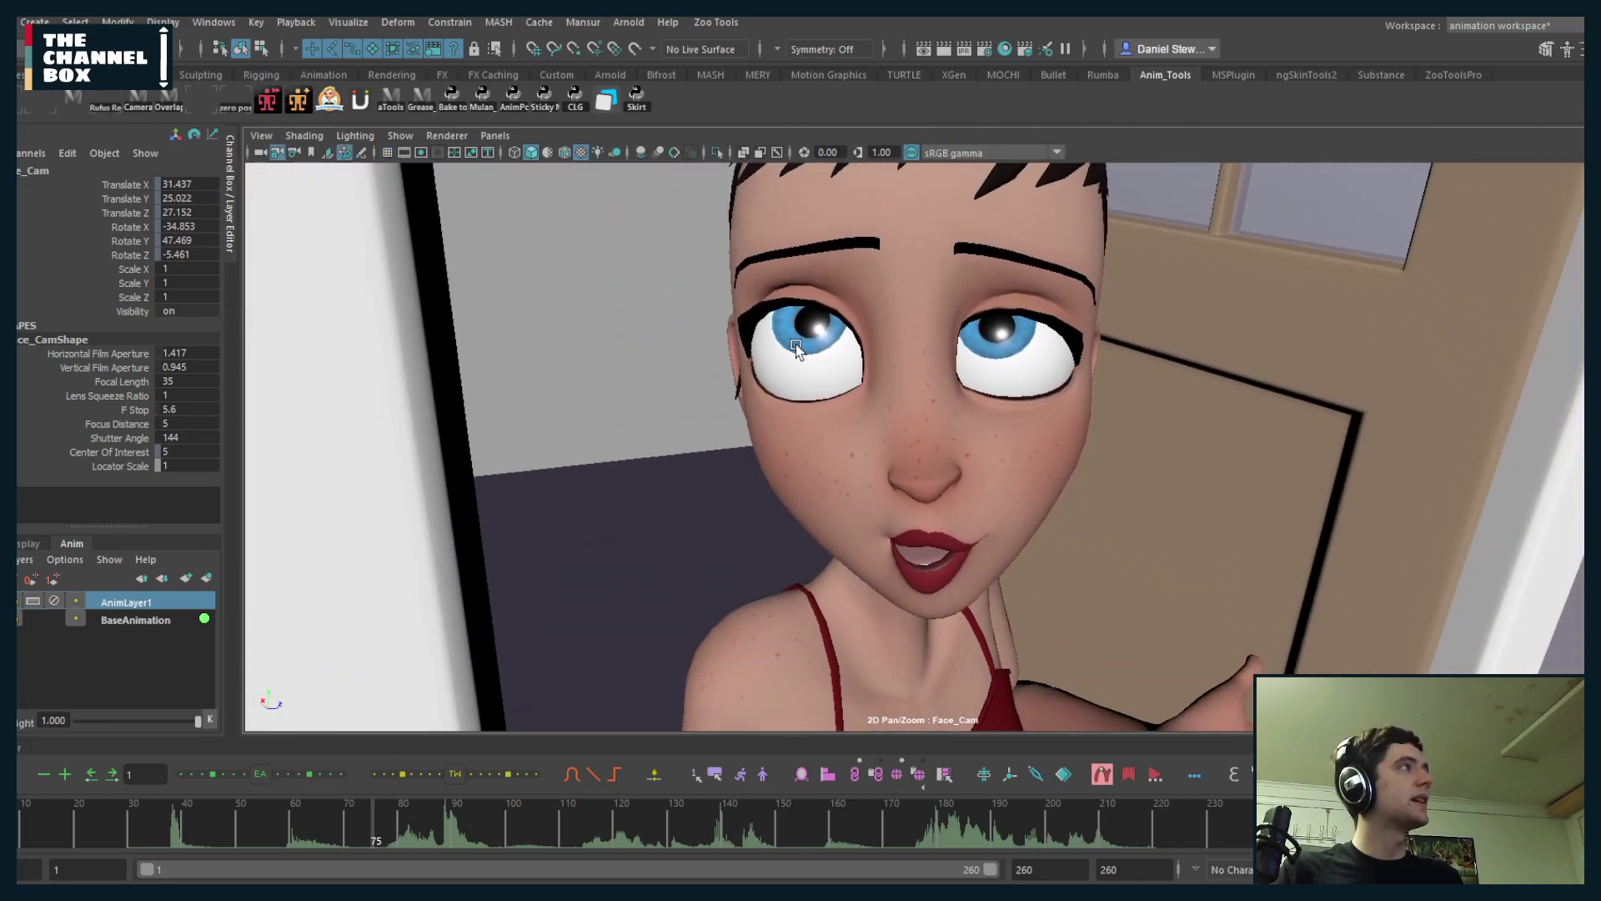
right_drag(795, 344, 917, 473)
- Select the character's left mouth corner control and show its Translate X and Translate Y curves around frame 75 in the Graph Editor
key(alt+1)
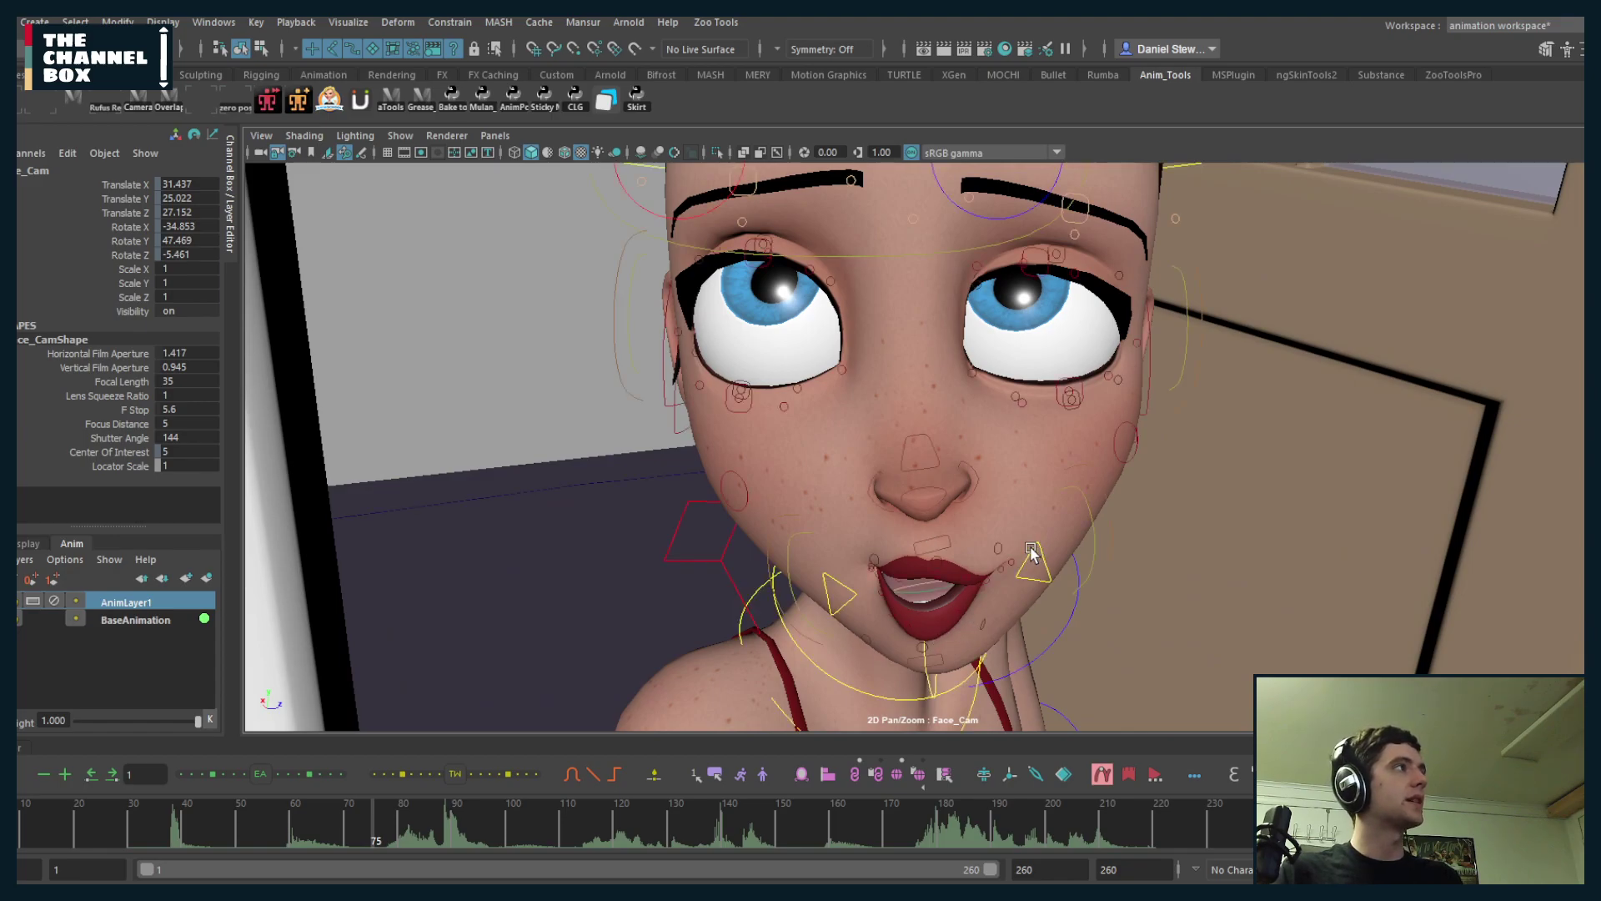
click(1032, 552)
key(alt+1)
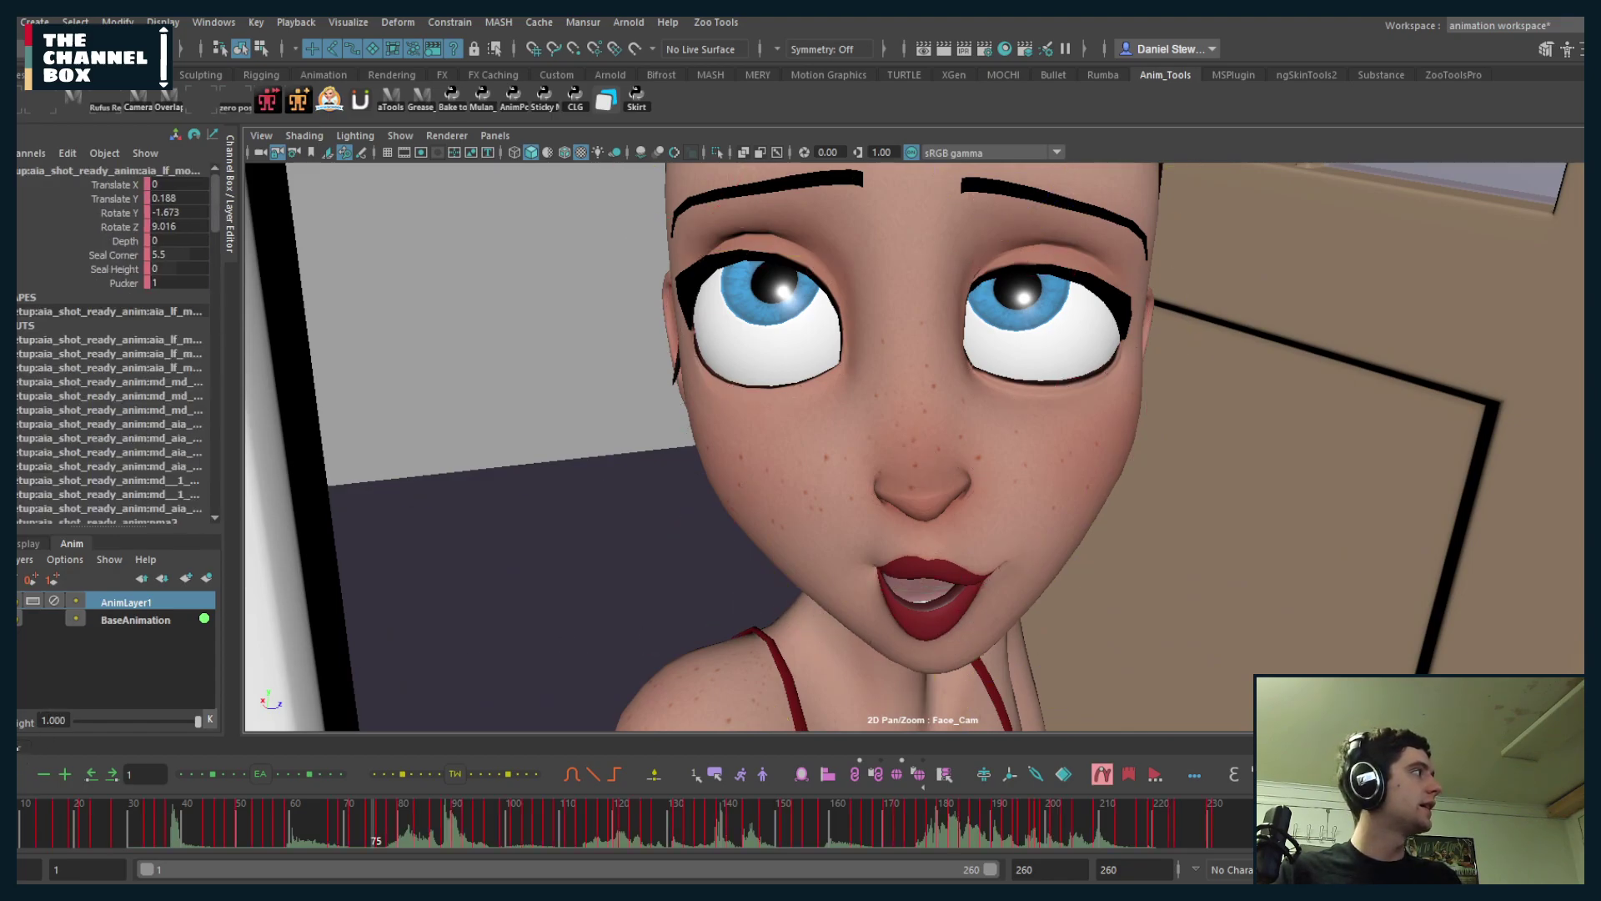
click(19, 749)
click(44, 612)
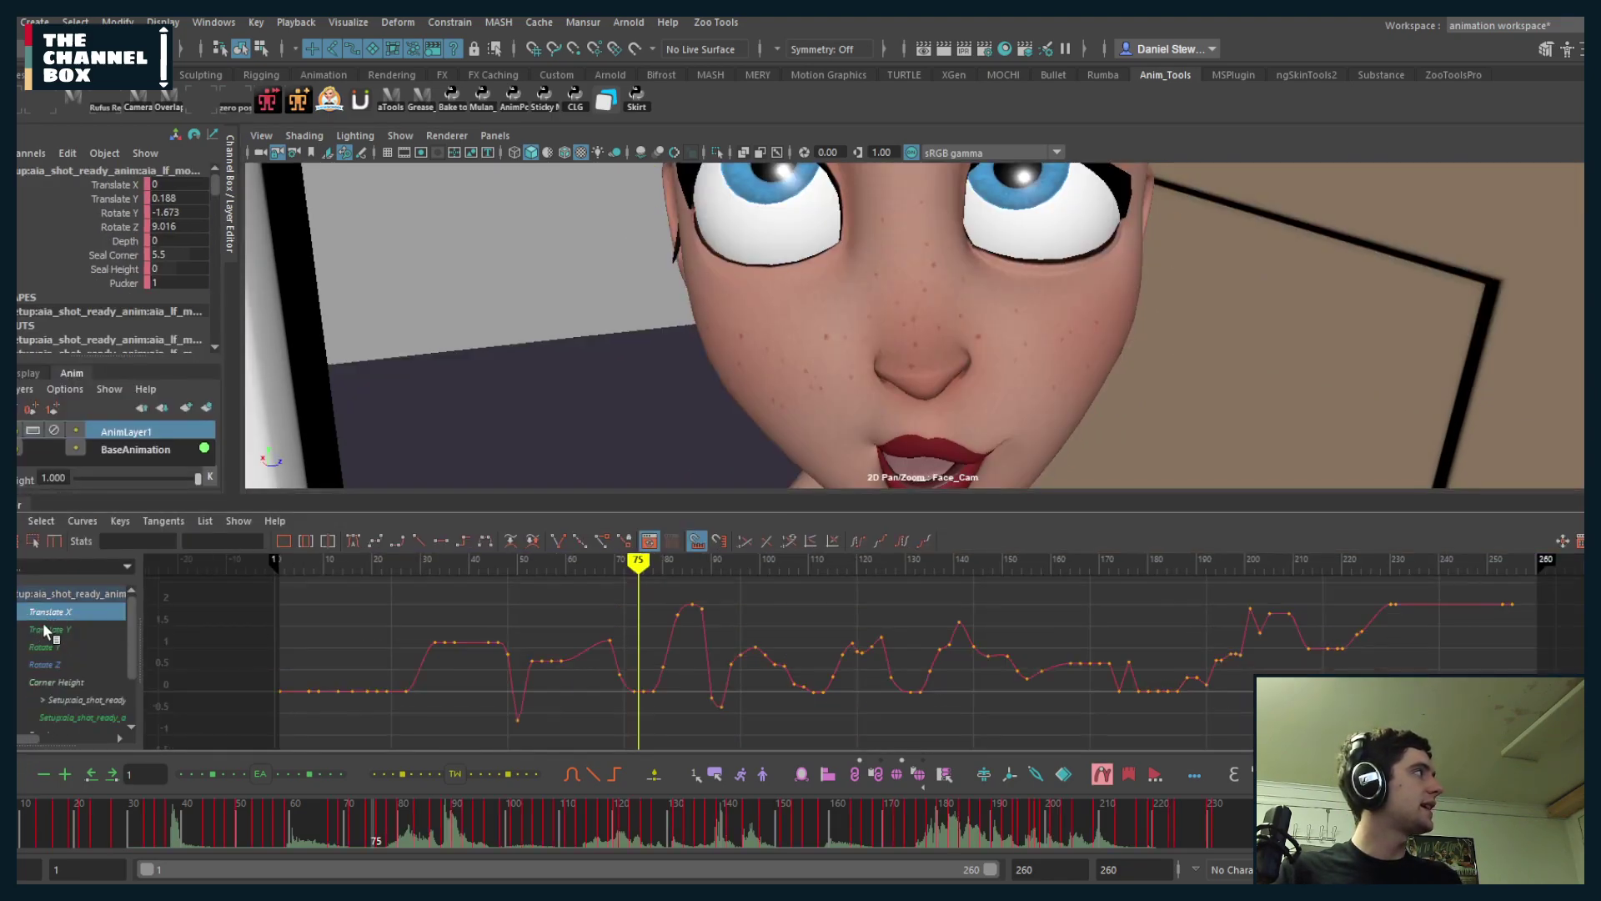
shift+click(45, 629)
key(f)
alt+middle_drag(1028, 682, 0, 673)
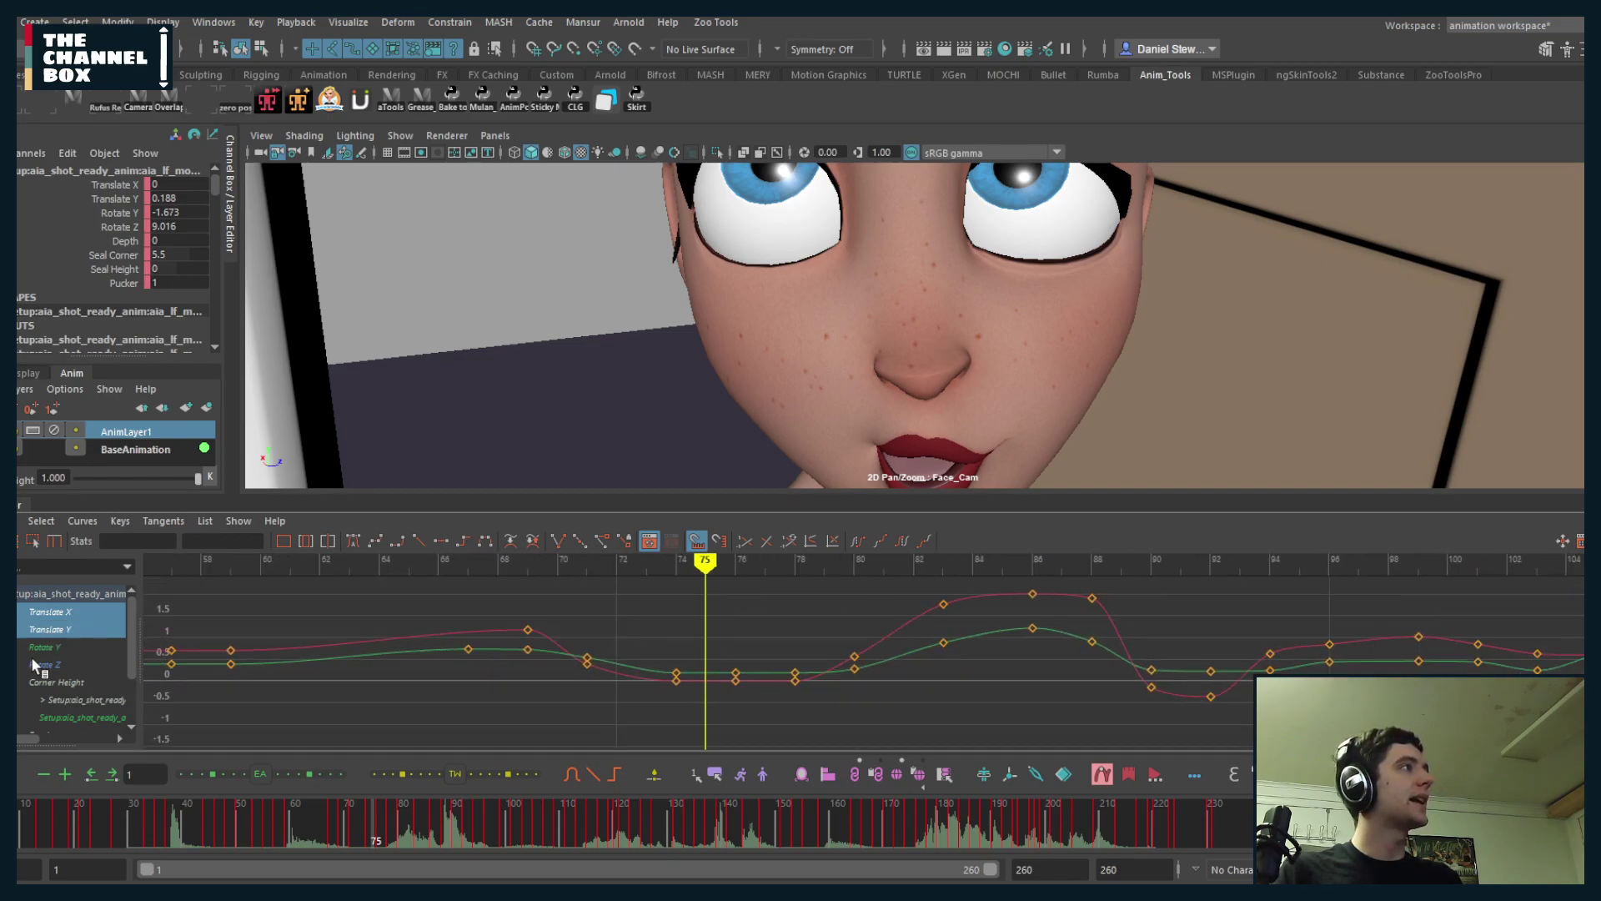
mouse_move(705, 565)
mouse_down()
mouse_move(1034, 568)
mouse_move(757, 606)
mouse_up()
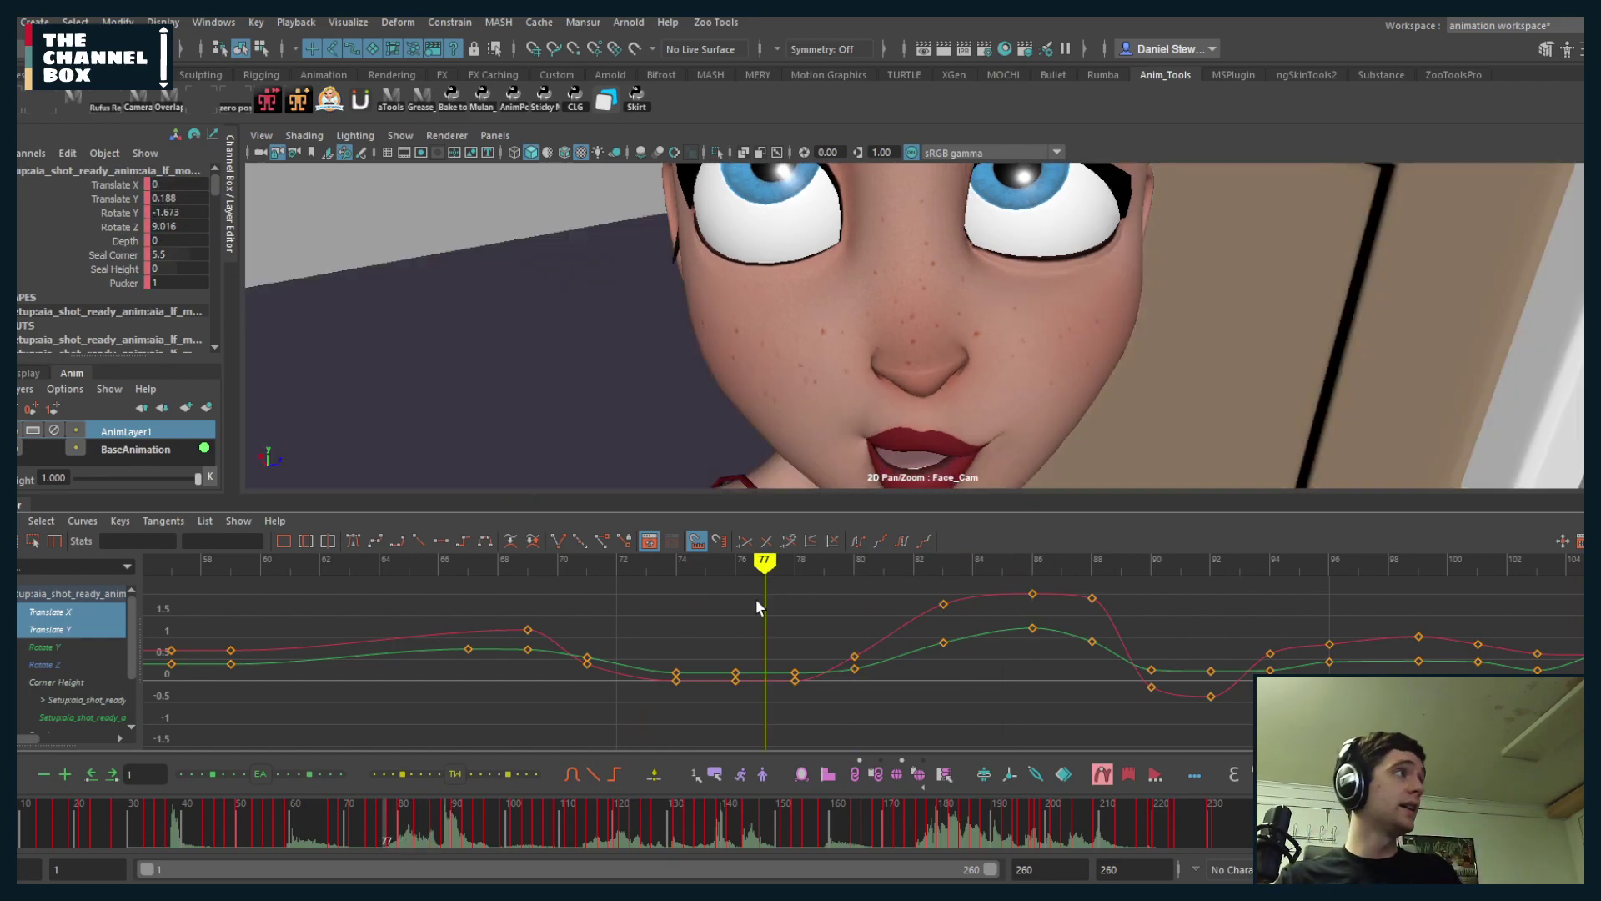
- Offset the mouth corner's Translate Y keys from frames 78–90 one frame later and its Translate X keys from frames 76–90 one frame earlier
click(64, 631)
drag(786, 724, 1173, 592)
key(alt+Right)
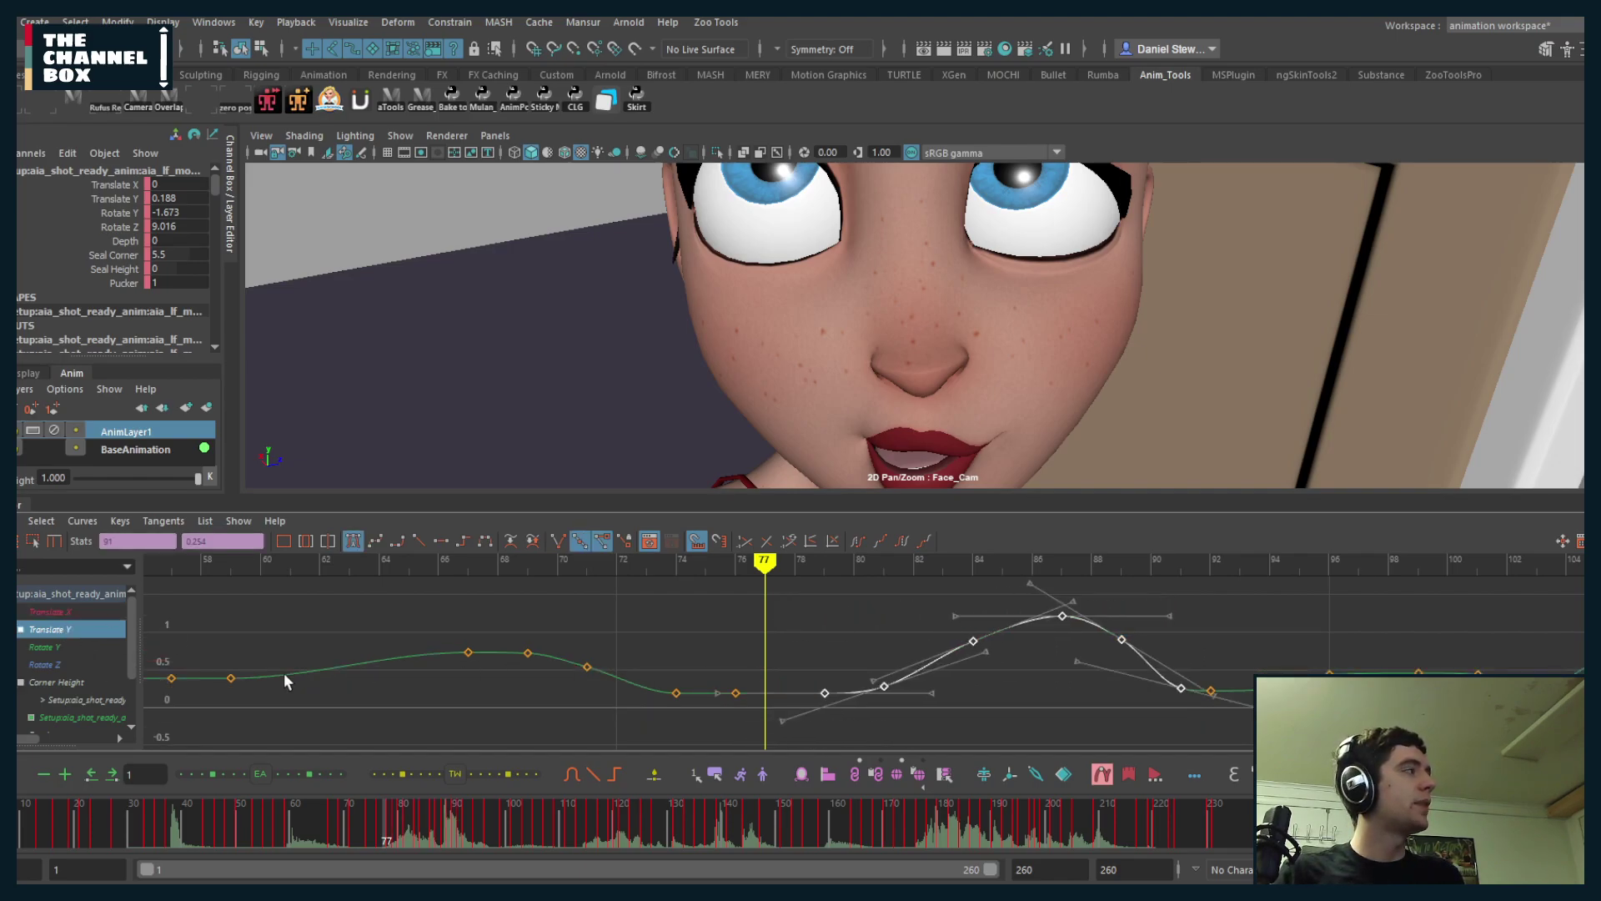
click(52, 613)
drag(706, 740, 1178, 584)
key(alt+shift+comma)
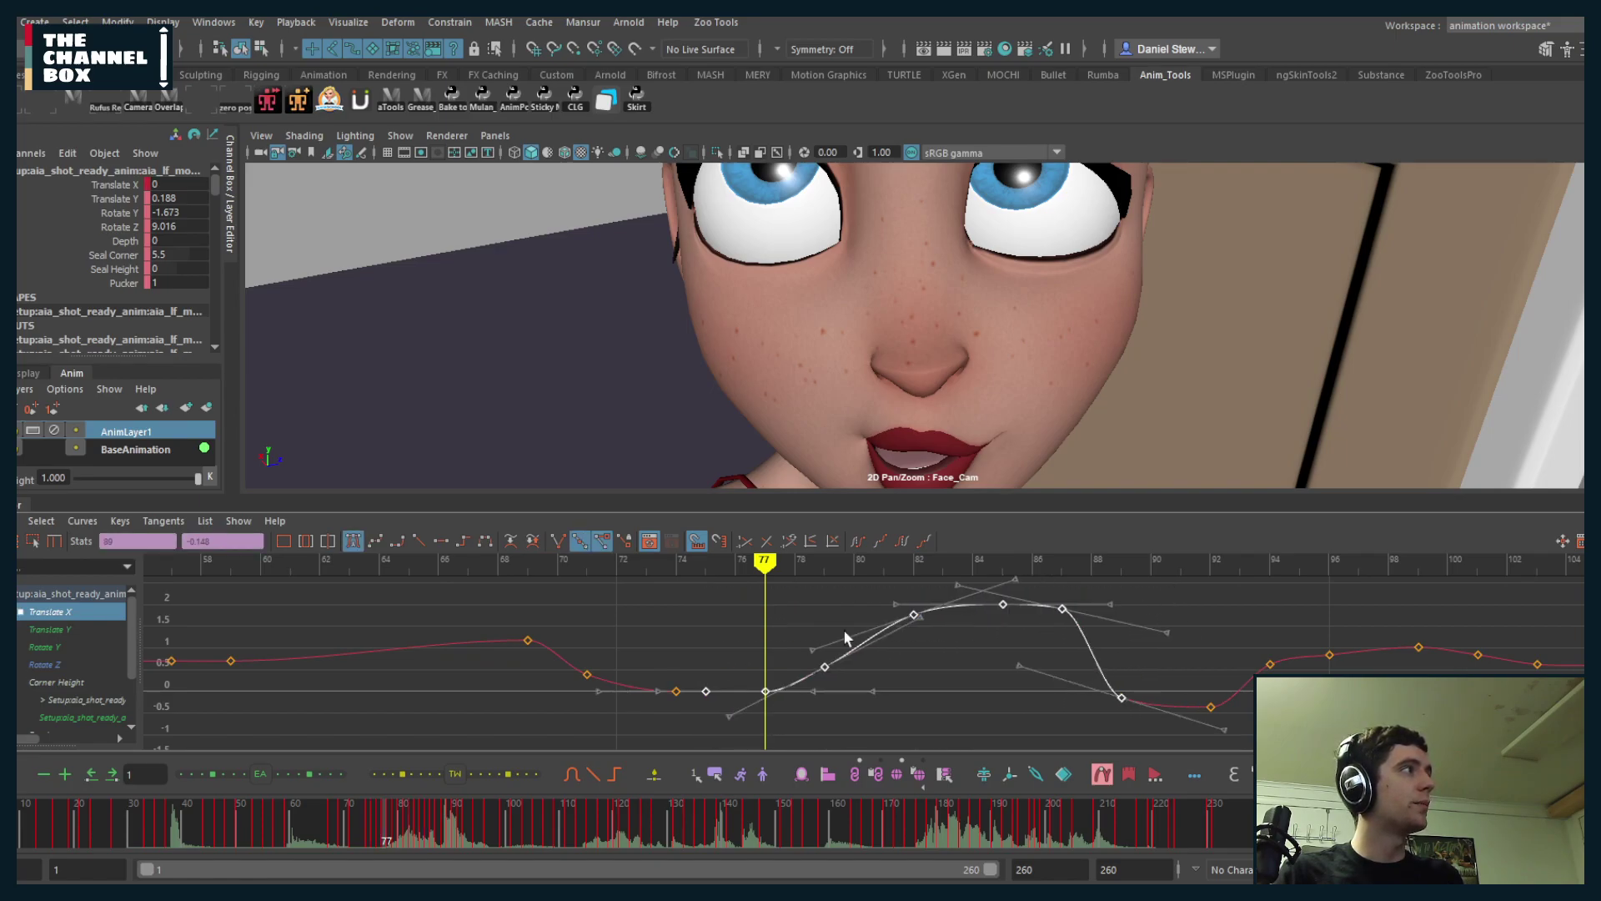
- Play the mouth corner motion from about frame 74, and scrub ahead through the dialogue to frame 136
click(680, 569)
key(alt+v)
key(alt+v)
drag(686, 565, 1199, 575)
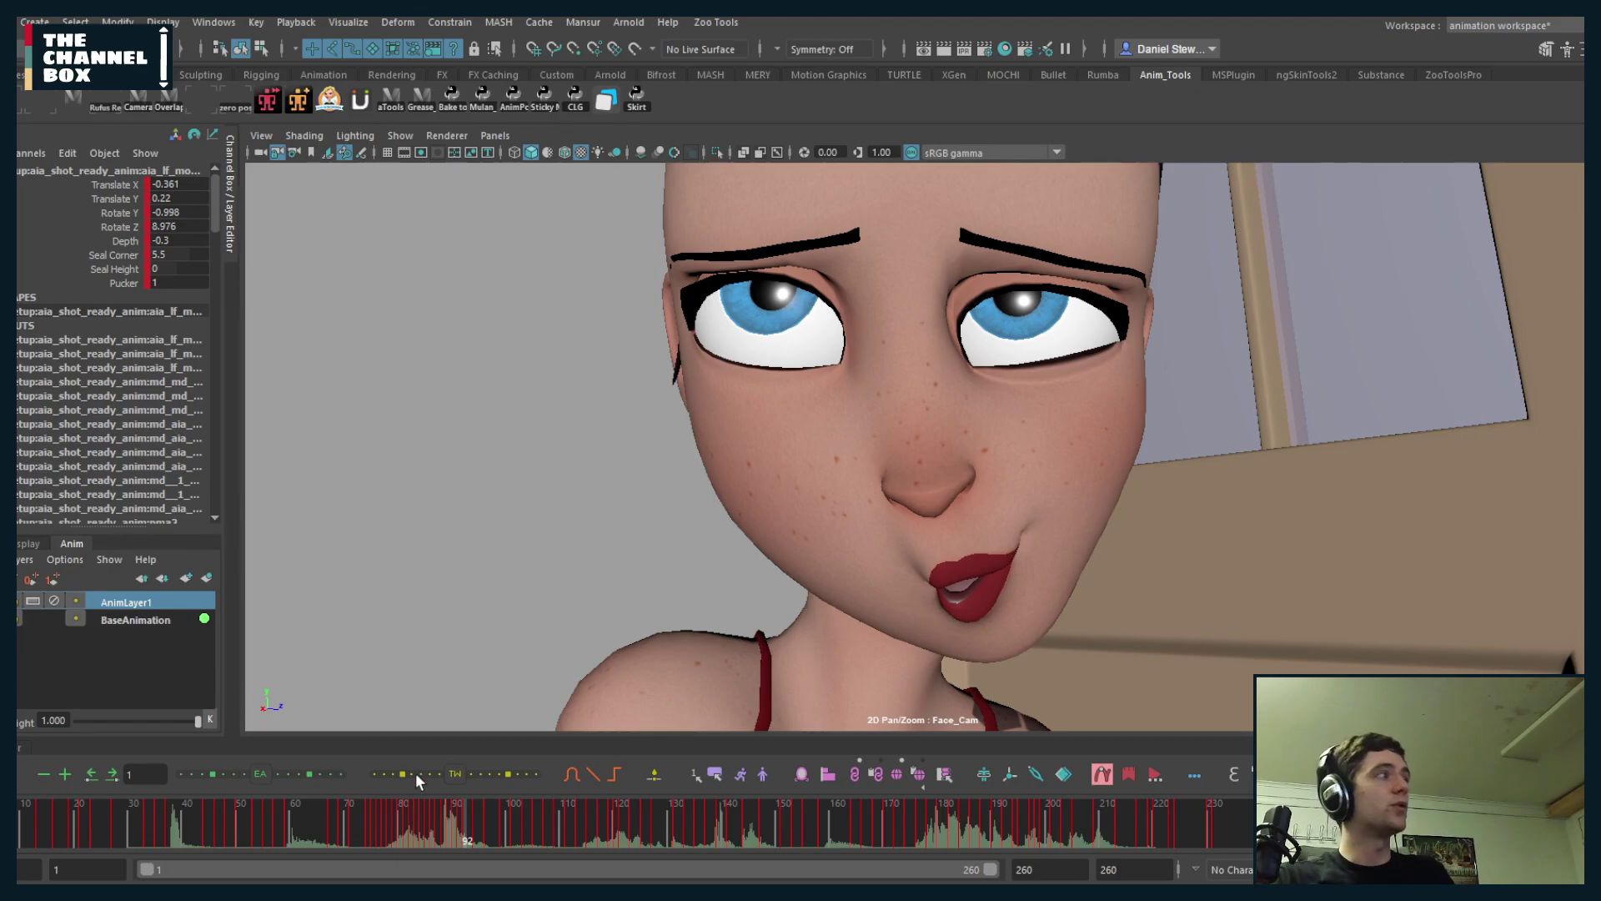
click(448, 829)
drag(448, 829, 708, 828)
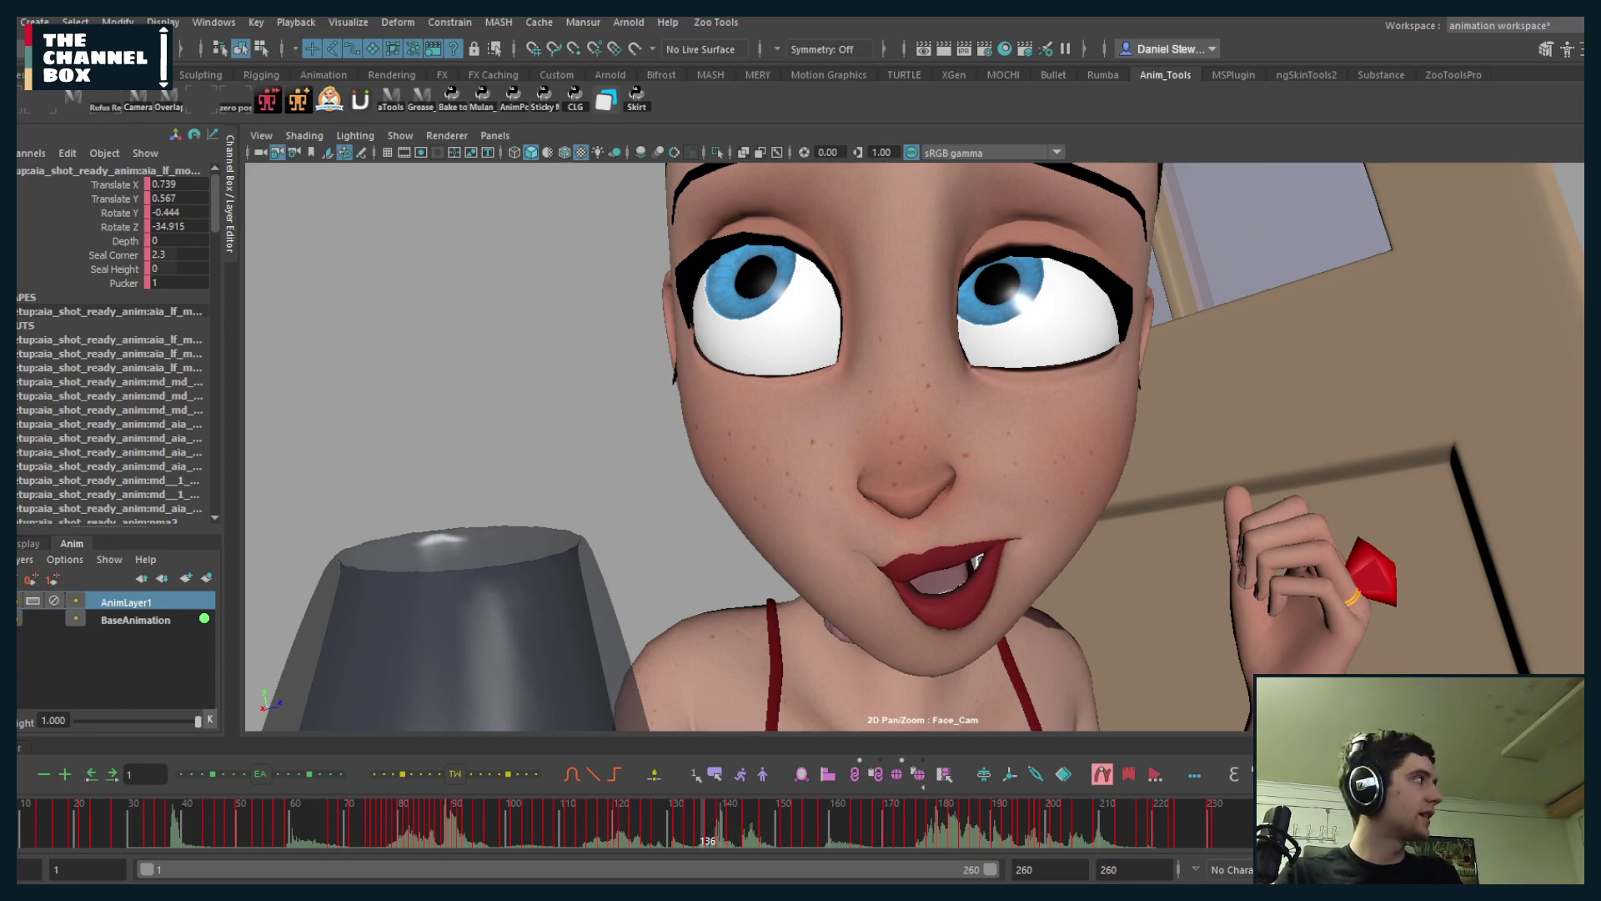
- Delete the extra Translate Y key near frame 136 on the mouth corner's curve and slide the neighbouring keys slightly earlier
click(20, 748)
click(53, 632)
scroll(1093, 656, down, 5)
alt+middle_drag(1092, 657, 789, 653)
scroll(1007, 668, up, 5)
alt+middle_drag(1212, 632, 586, 614)
scroll(873, 619, up, 3)
alt+middle_drag(901, 586, 920, 633)
drag(922, 634, 845, 679)
key(Delete)
scroll(881, 669, down, 3)
drag(824, 617, 1025, 710)
middle_drag(1024, 712, 981, 712)
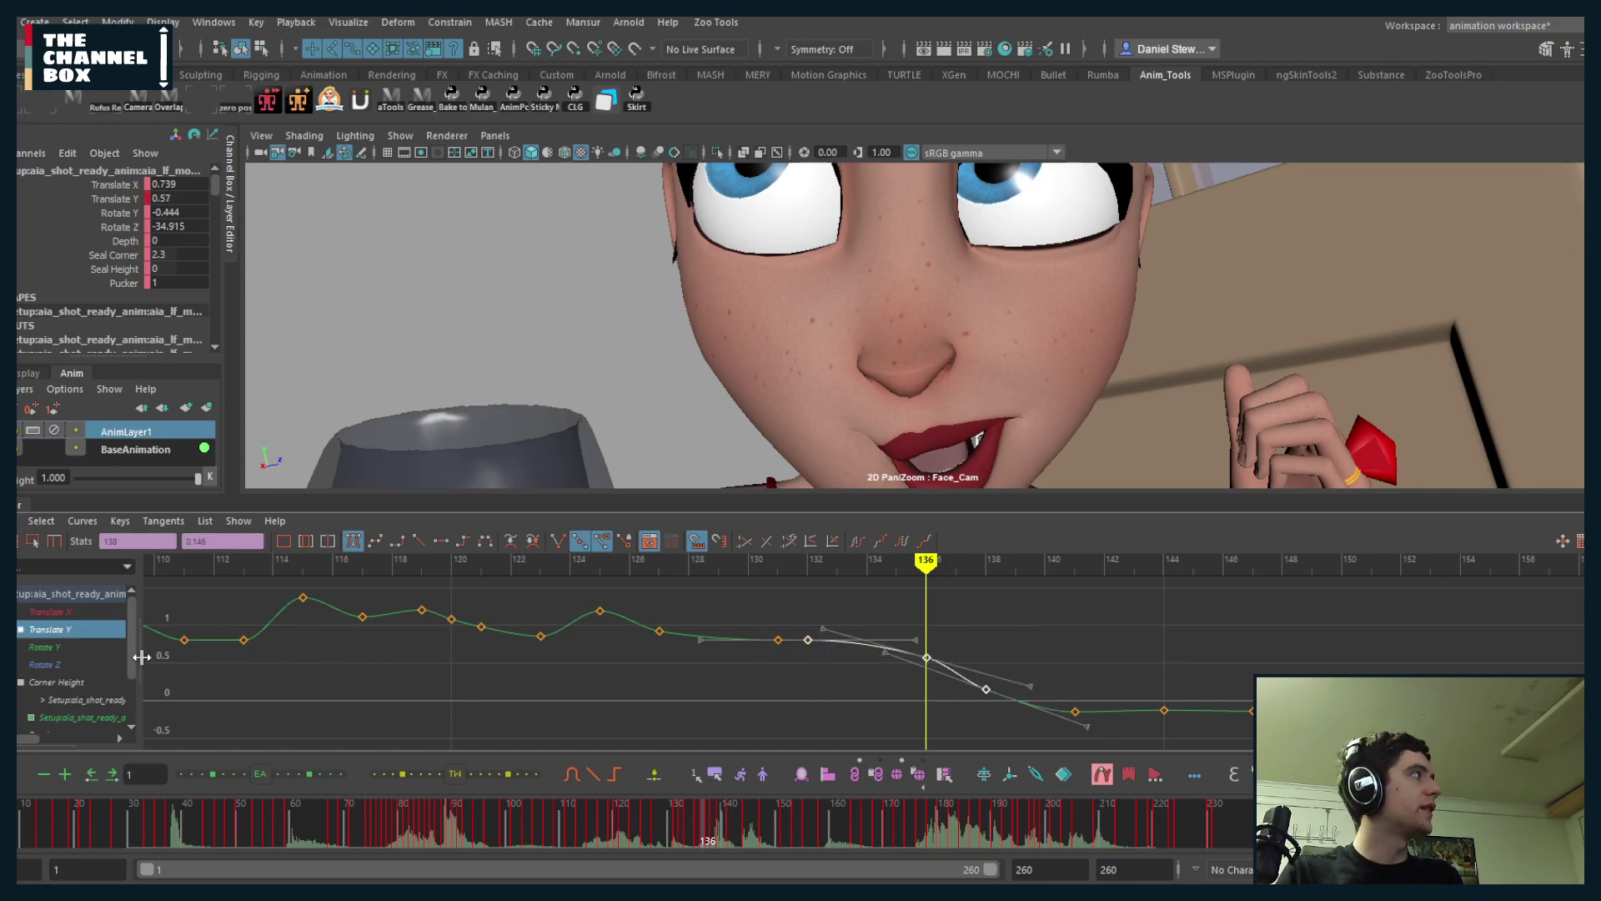
- Shift the mouth corner's Translate X keys around frames 135–142 one frame later, thin them near frame 140, adjust the frame 136 key, and replay
click(48, 611)
drag(879, 630, 1110, 587)
key(alt+Right)
drag(1016, 608, 1054, 680)
key(Delete)
drag(901, 639, 952, 692)
middle_drag(947, 697, 945, 707)
click(945, 711)
key(alt+v)
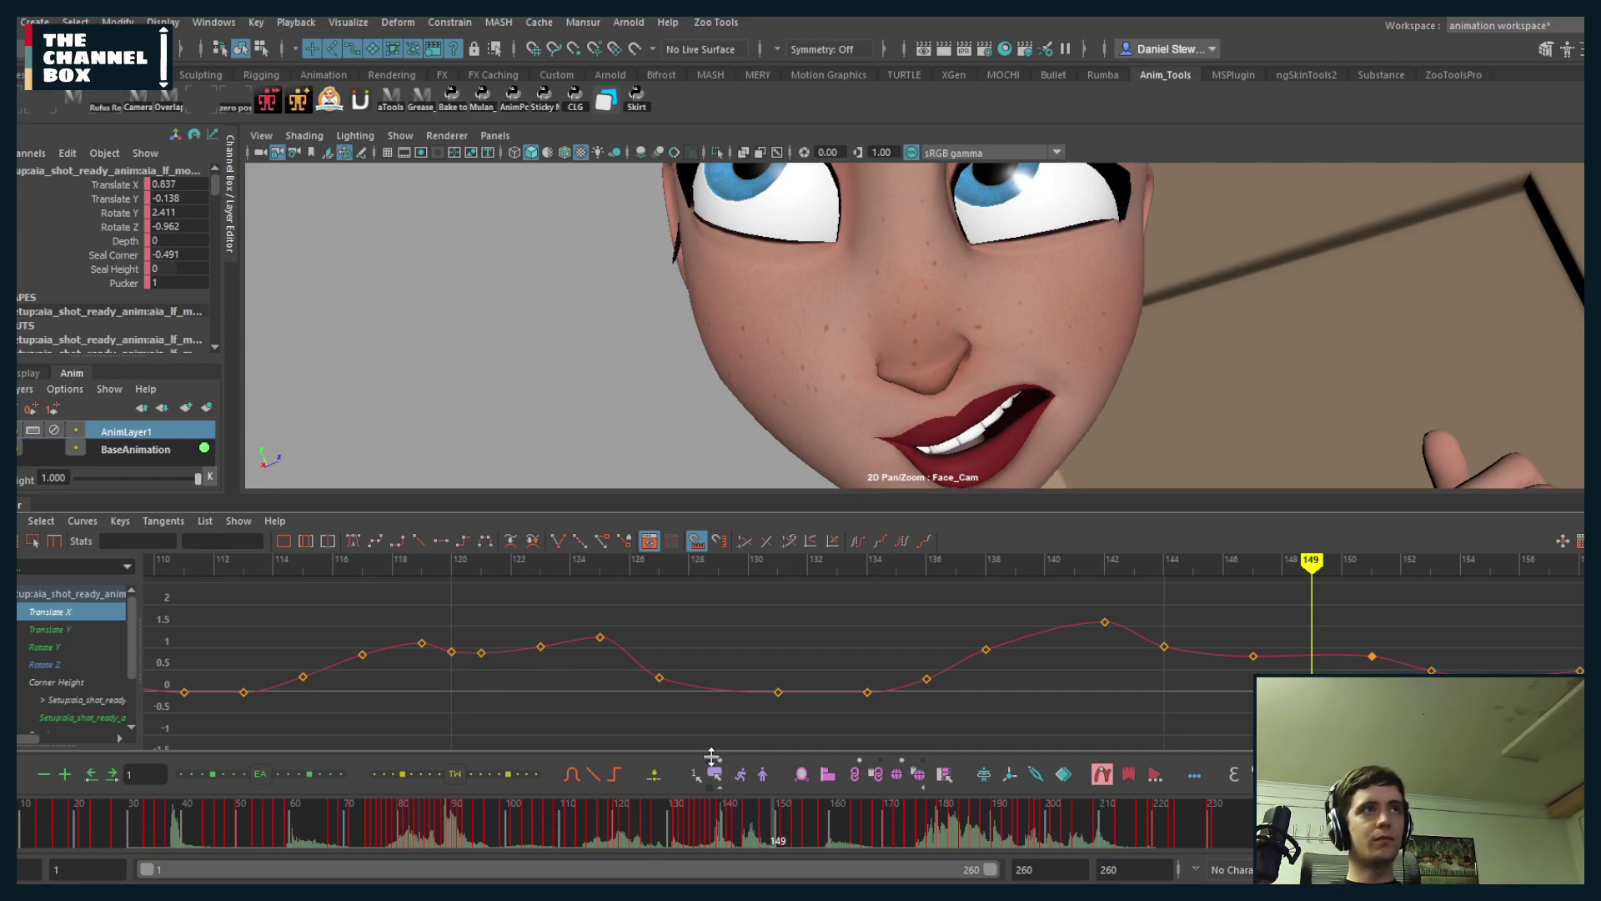
click(824, 559)
key(alt+v)
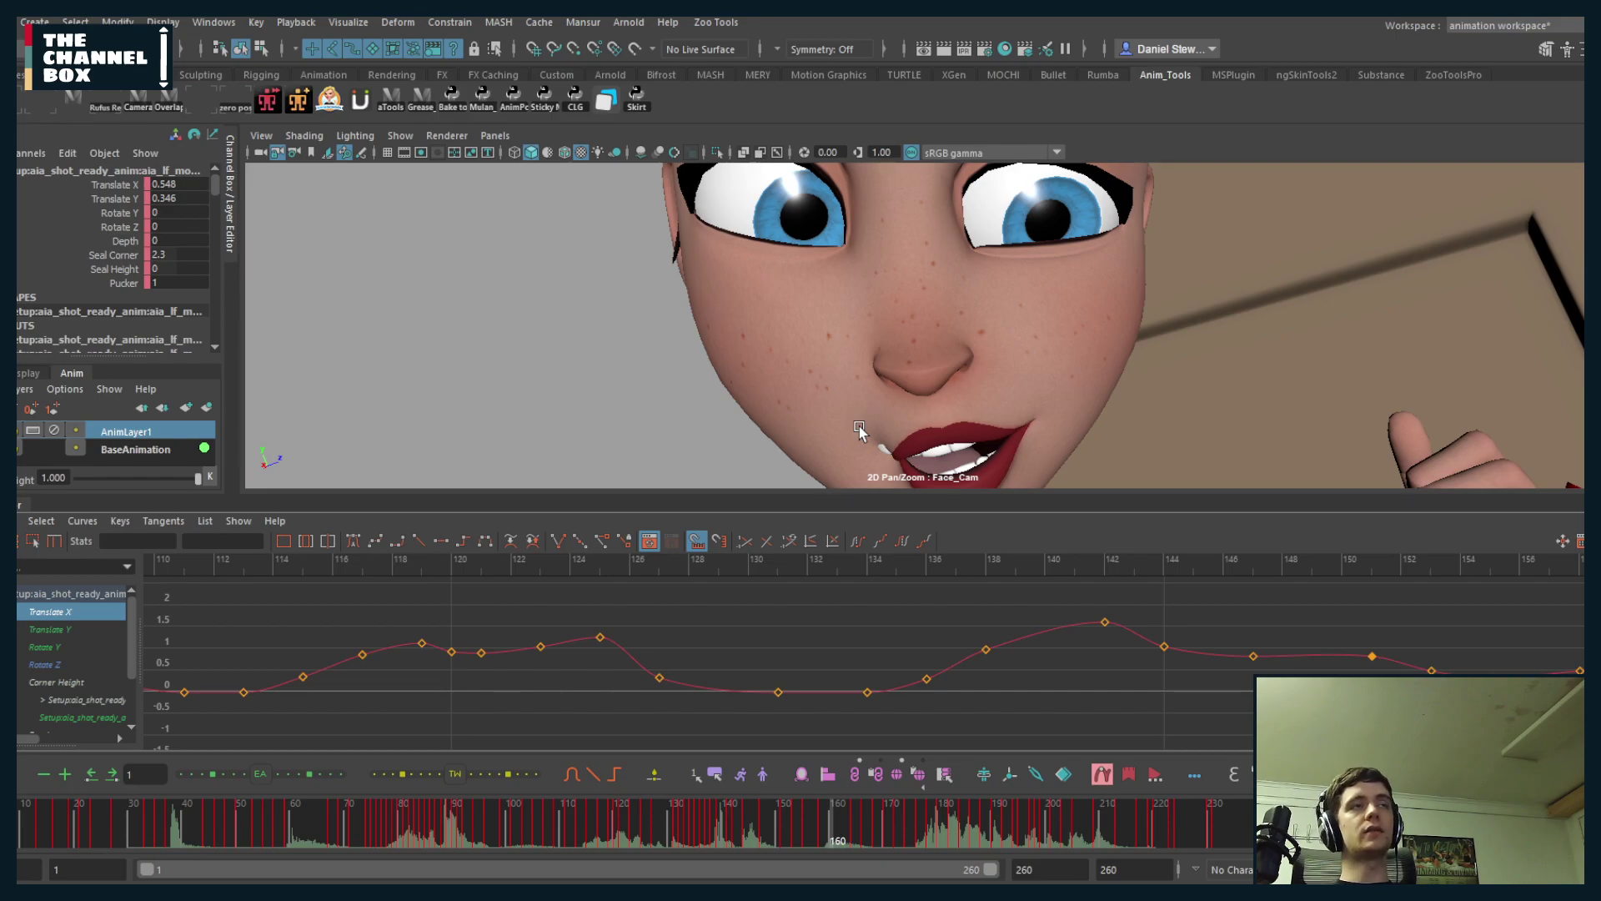
- Show the rig controls, select the jaw control, and isolate its Rotate X curve around frames 130–160
key(ctrl+1)
key(ctrl+1)
key(alt+1)
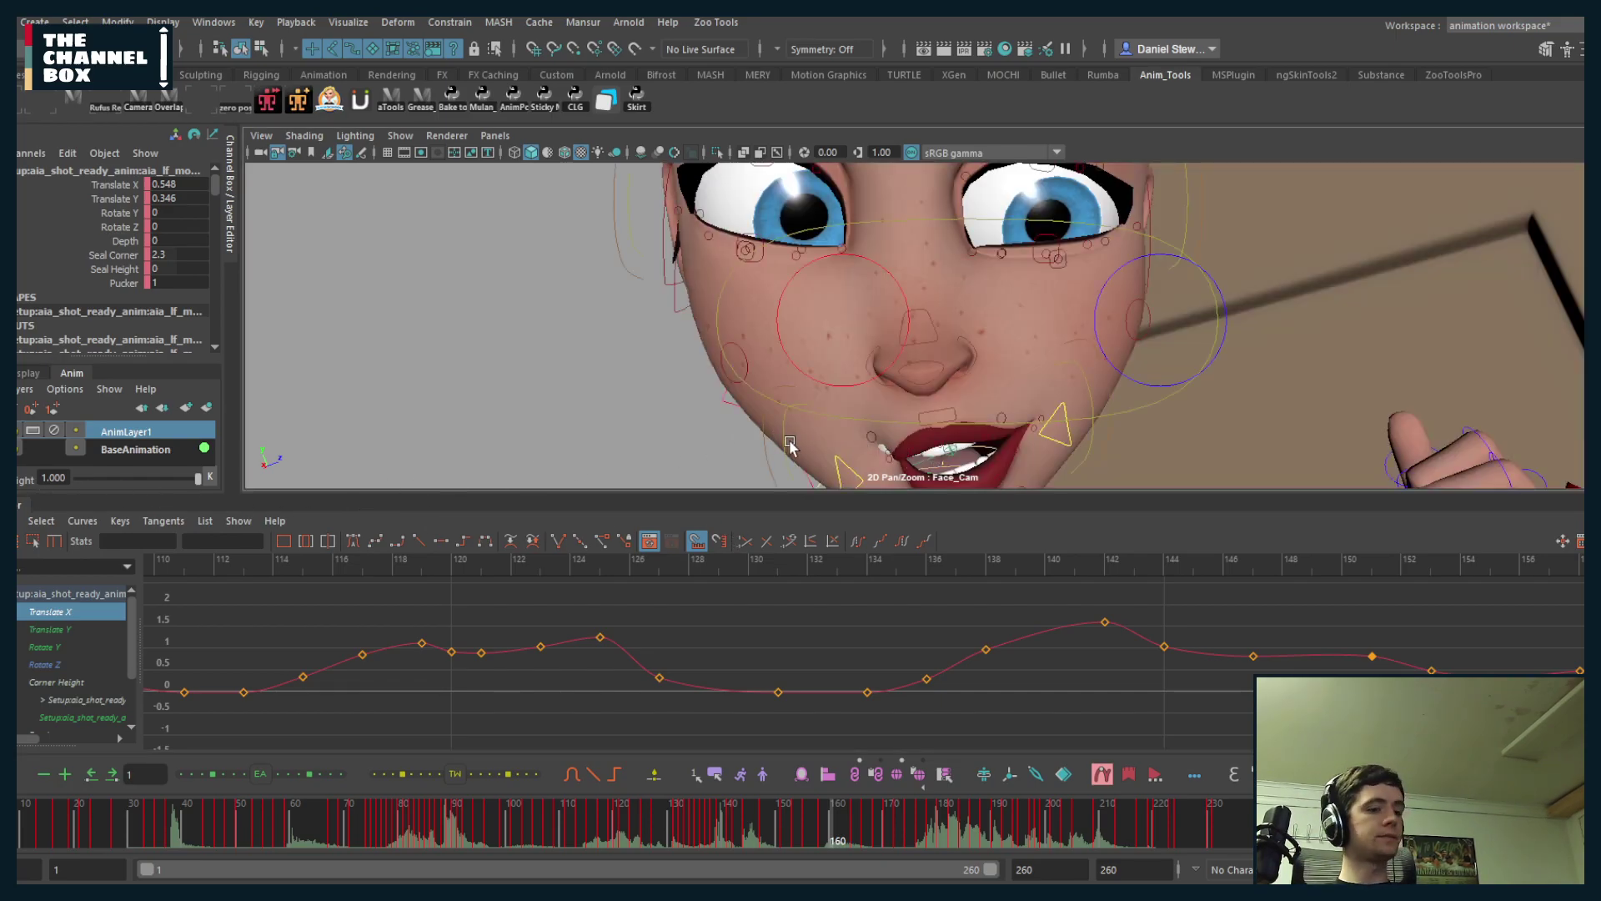
middle_drag(779, 417, 691, 319)
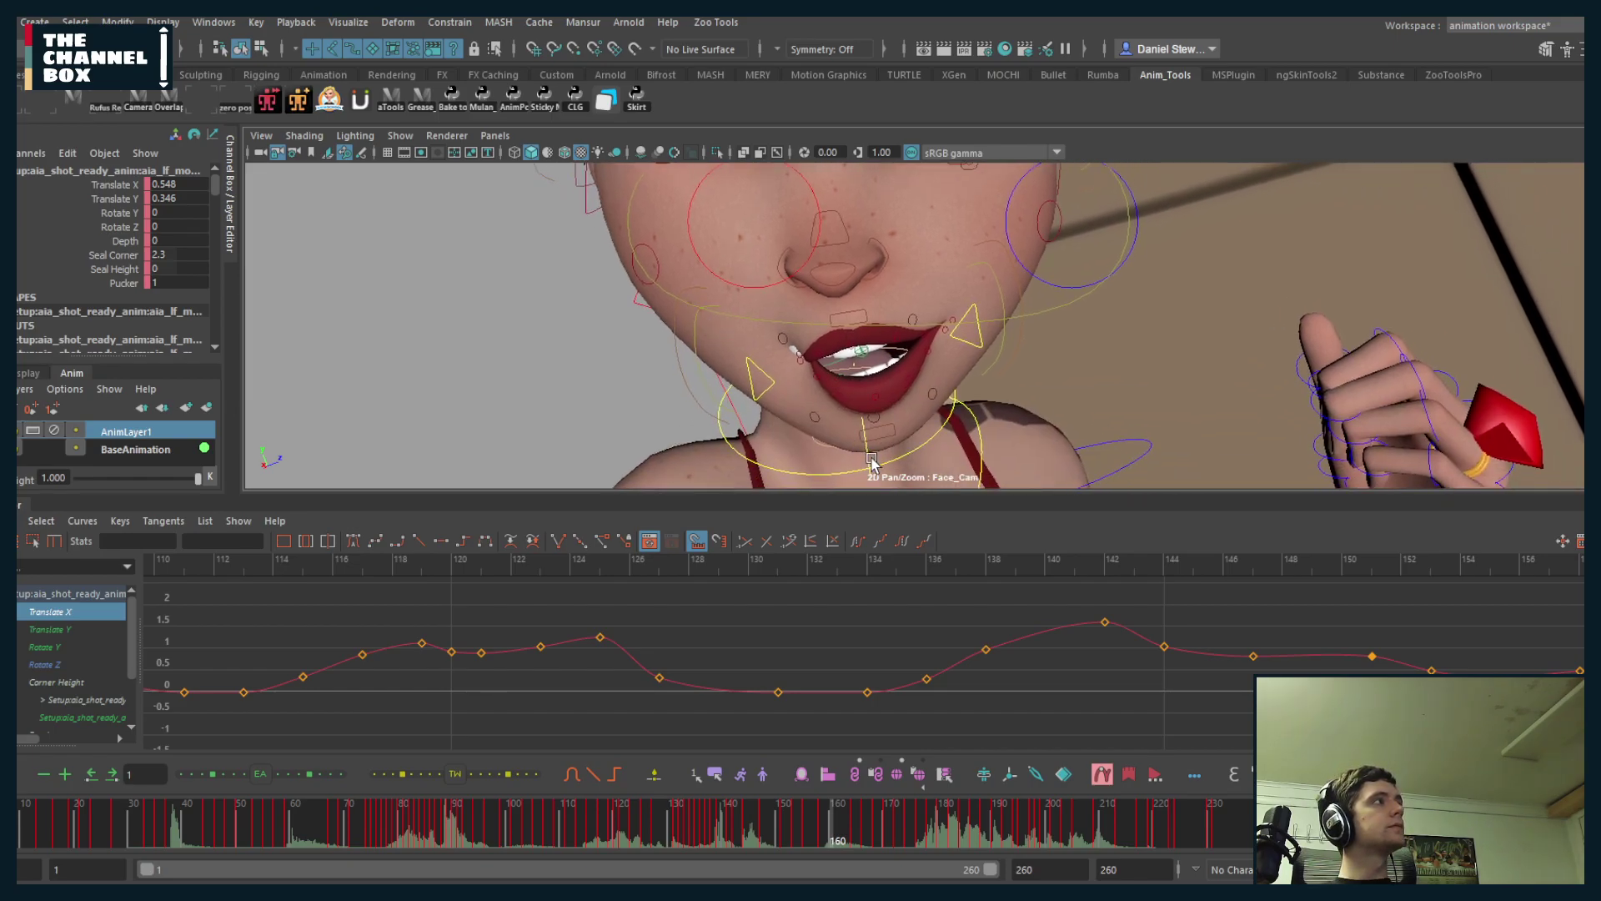
click(871, 459)
click(51, 660)
scroll(1116, 662, up, 5)
alt+middle_drag(1116, 662, 627, 560)
drag(704, 562, 768, 566)
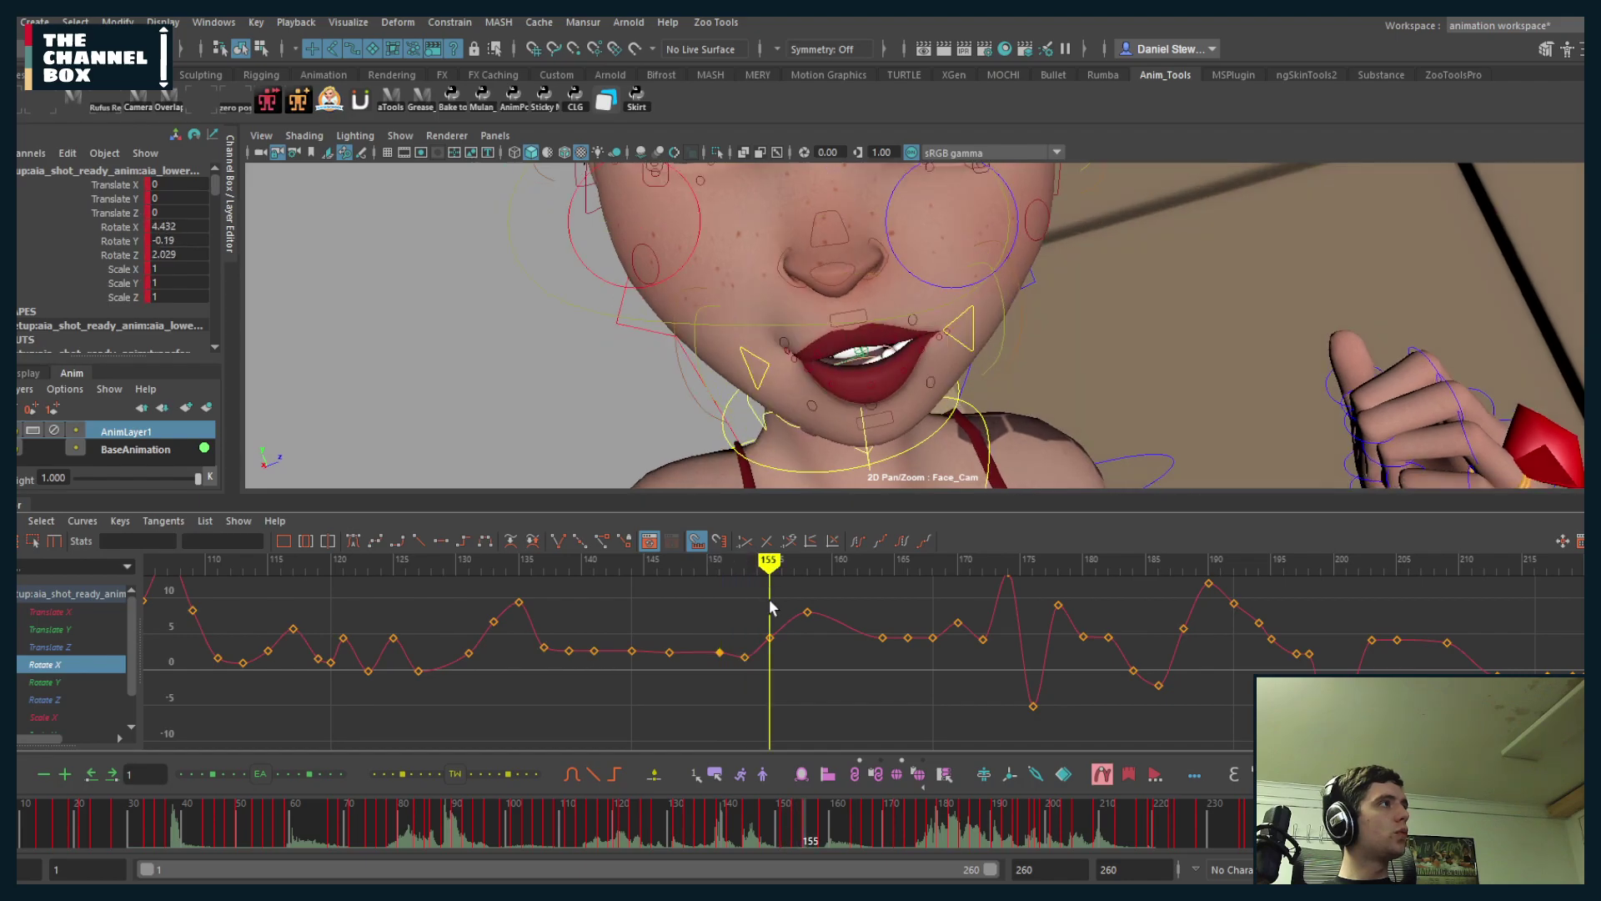
drag(810, 832, 695, 816)
scroll(521, 619, up, 3)
alt+middle_drag(542, 622, 878, 682)
- Try to raise the jaw's Rotate X keys around frames 133–135
drag(582, 605, 673, 678)
shift+middle_drag(646, 685, 642, 634)
key(ctrl+z)
key(ctrl+z)
- Lower the jaw's Rotate X key at frame 133, and set the key at frame 131 to about 0.8
mouse_move(595, 572)
mouse_down()
mouse_move(547, 576)
mouse_move(588, 597)
mouse_move(593, 642)
mouse_up()
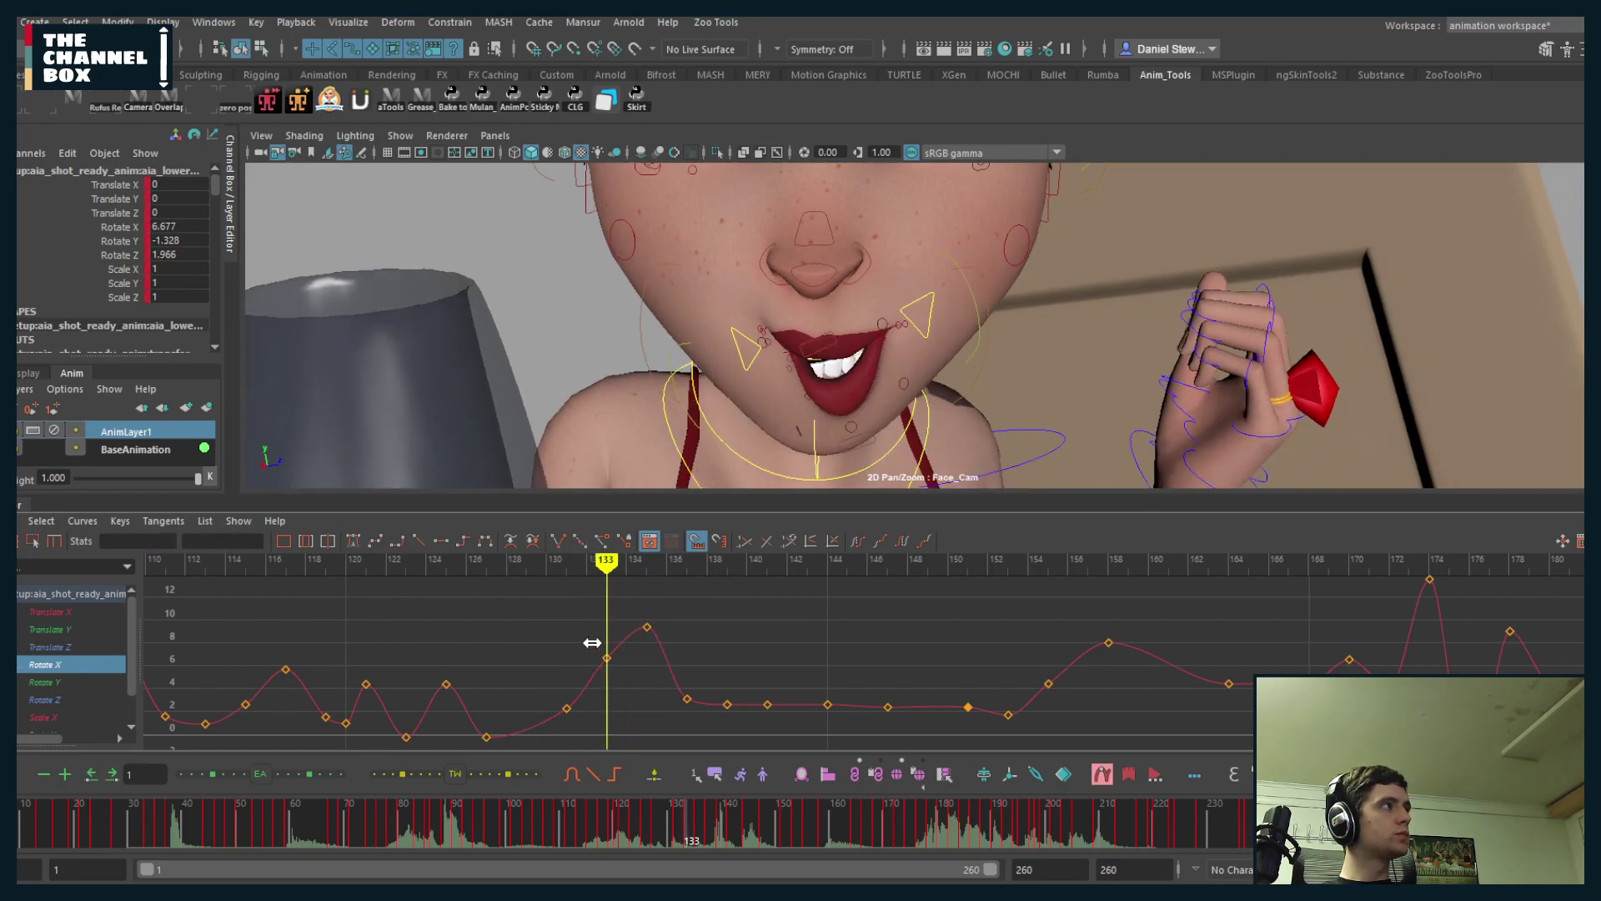
shift+middle_drag(632, 707, 632, 744)
drag(525, 665, 586, 719)
shift+middle_drag(564, 662, 565, 681)
- Raise the jaw's Rotate X key at frame 139, delete the surplus neighbouring keys, and place the next key at frame 143 at about 3
click(547, 570)
drag(664, 825, 722, 830)
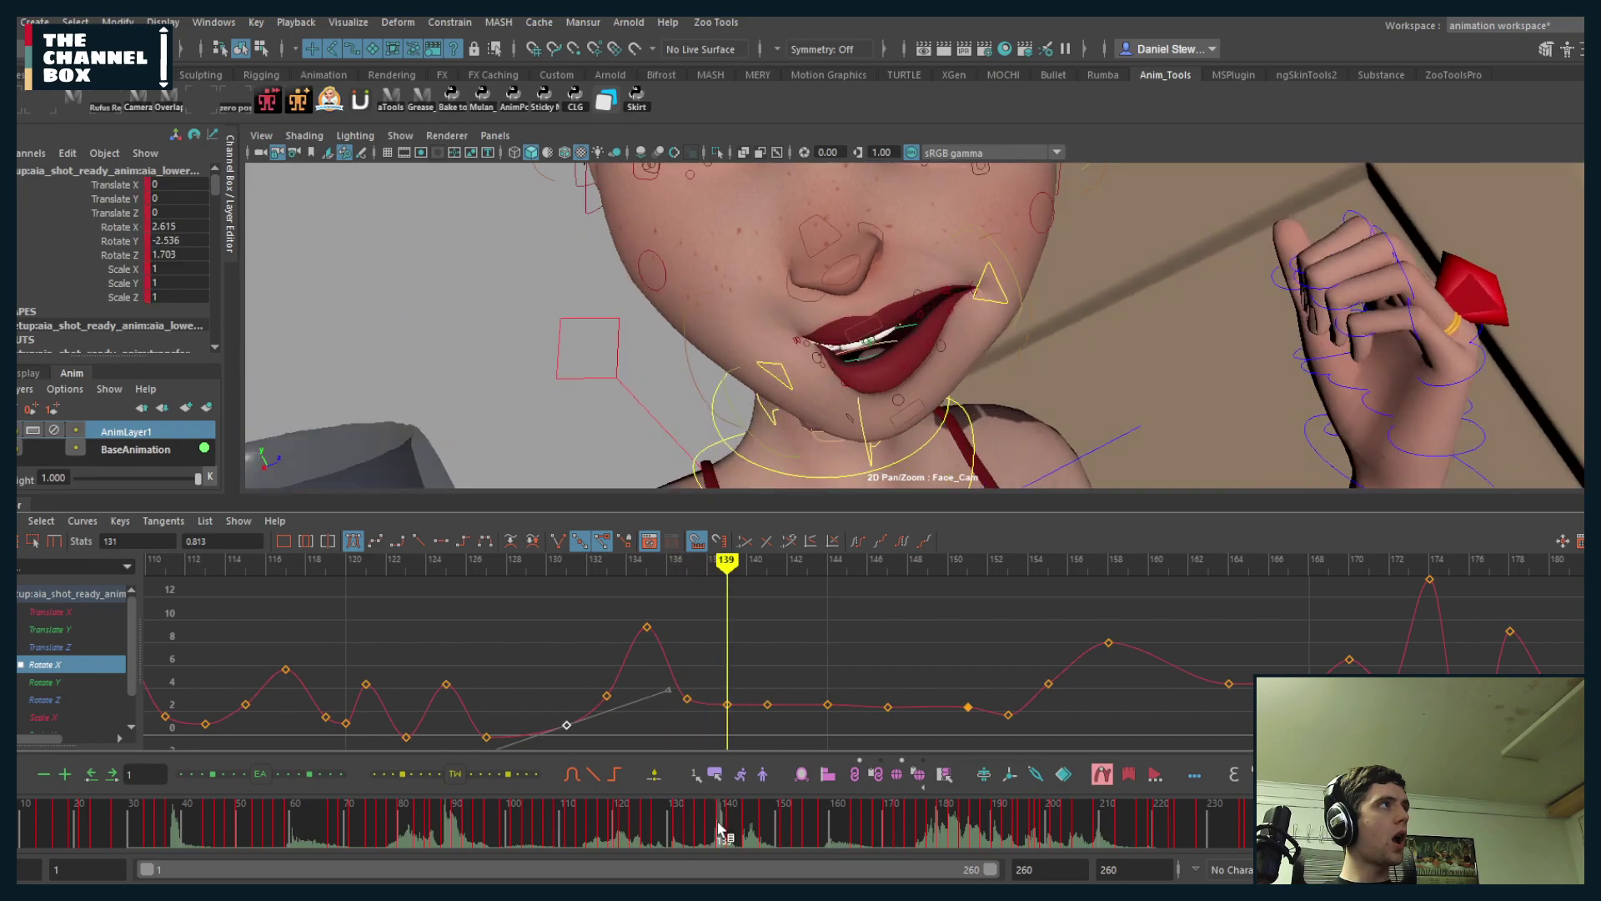
click(727, 705)
mouse_move(727, 709)
middle_down()
mouse_move(727, 644)
mouse_move(727, 680)
middle_up()
drag(709, 646, 664, 739)
key(Delete)
drag(706, 806, 740, 819)
mouse_move(784, 703)
mouse_down()
mouse_move(767, 725)
mouse_move(784, 694)
mouse_move(806, 717)
mouse_up()
key(Delete)
mouse_move(805, 710)
middle_down()
mouse_move(781, 705)
mouse_move(823, 685)
middle_up()
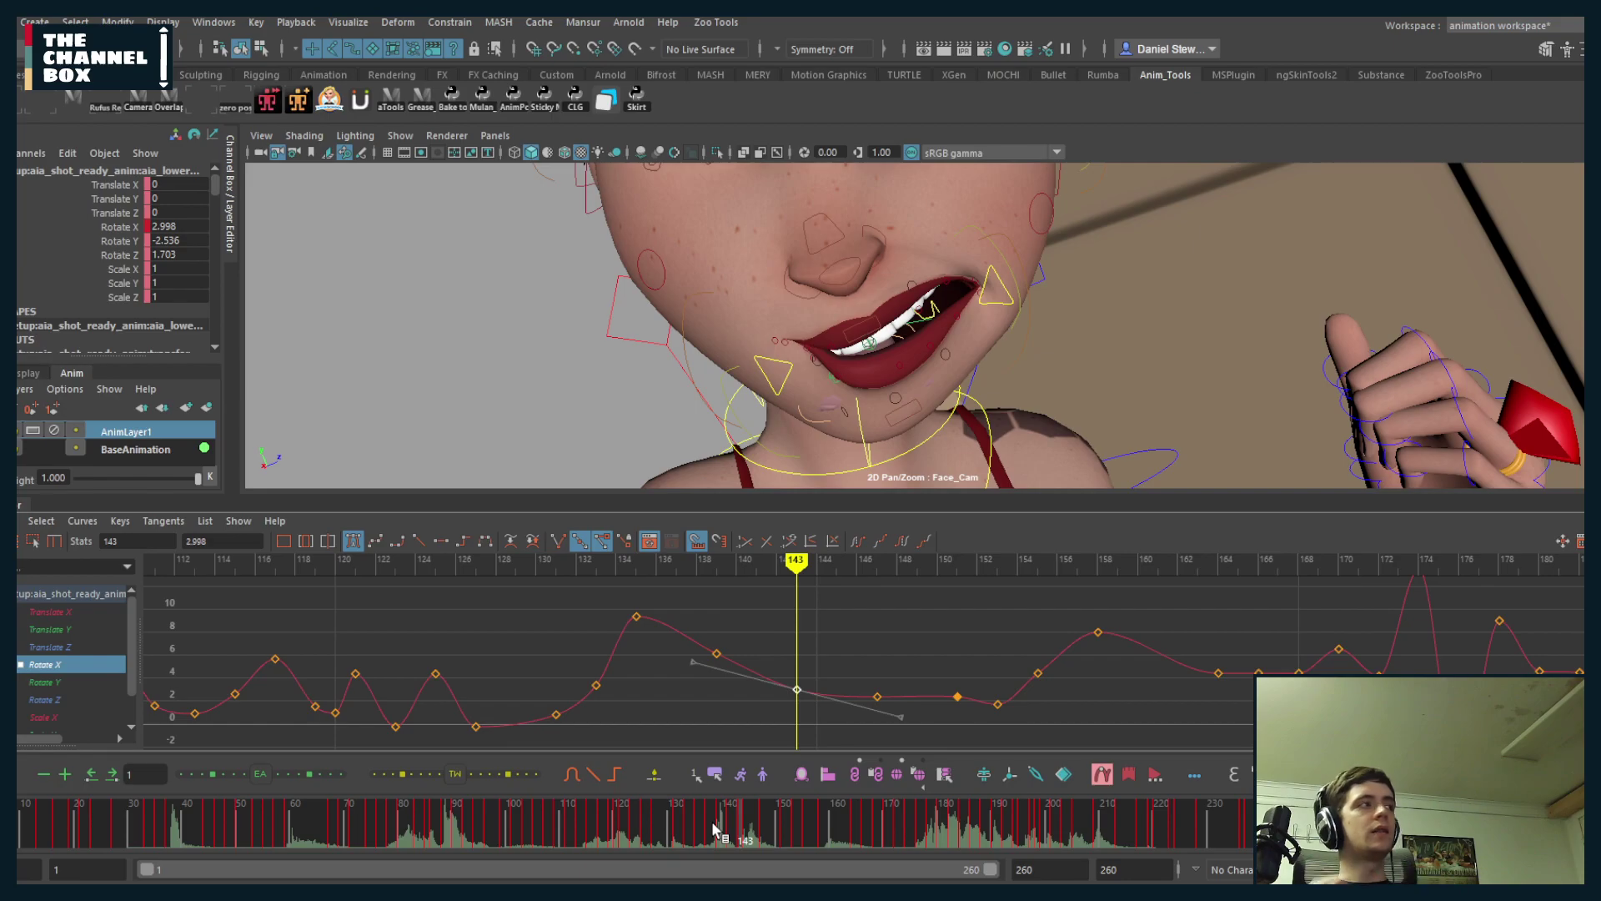
- Move the jaw's next two Rotate X keys to a raised position at frame 146 and about 2.1 at frame 149, and replay the dialogue
drag(723, 830, 759, 832)
drag(872, 717, 867, 719)
middle_drag(854, 711, 849, 690)
drag(969, 655, 949, 711)
middle_drag(949, 712, 888, 709)
click(760, 564)
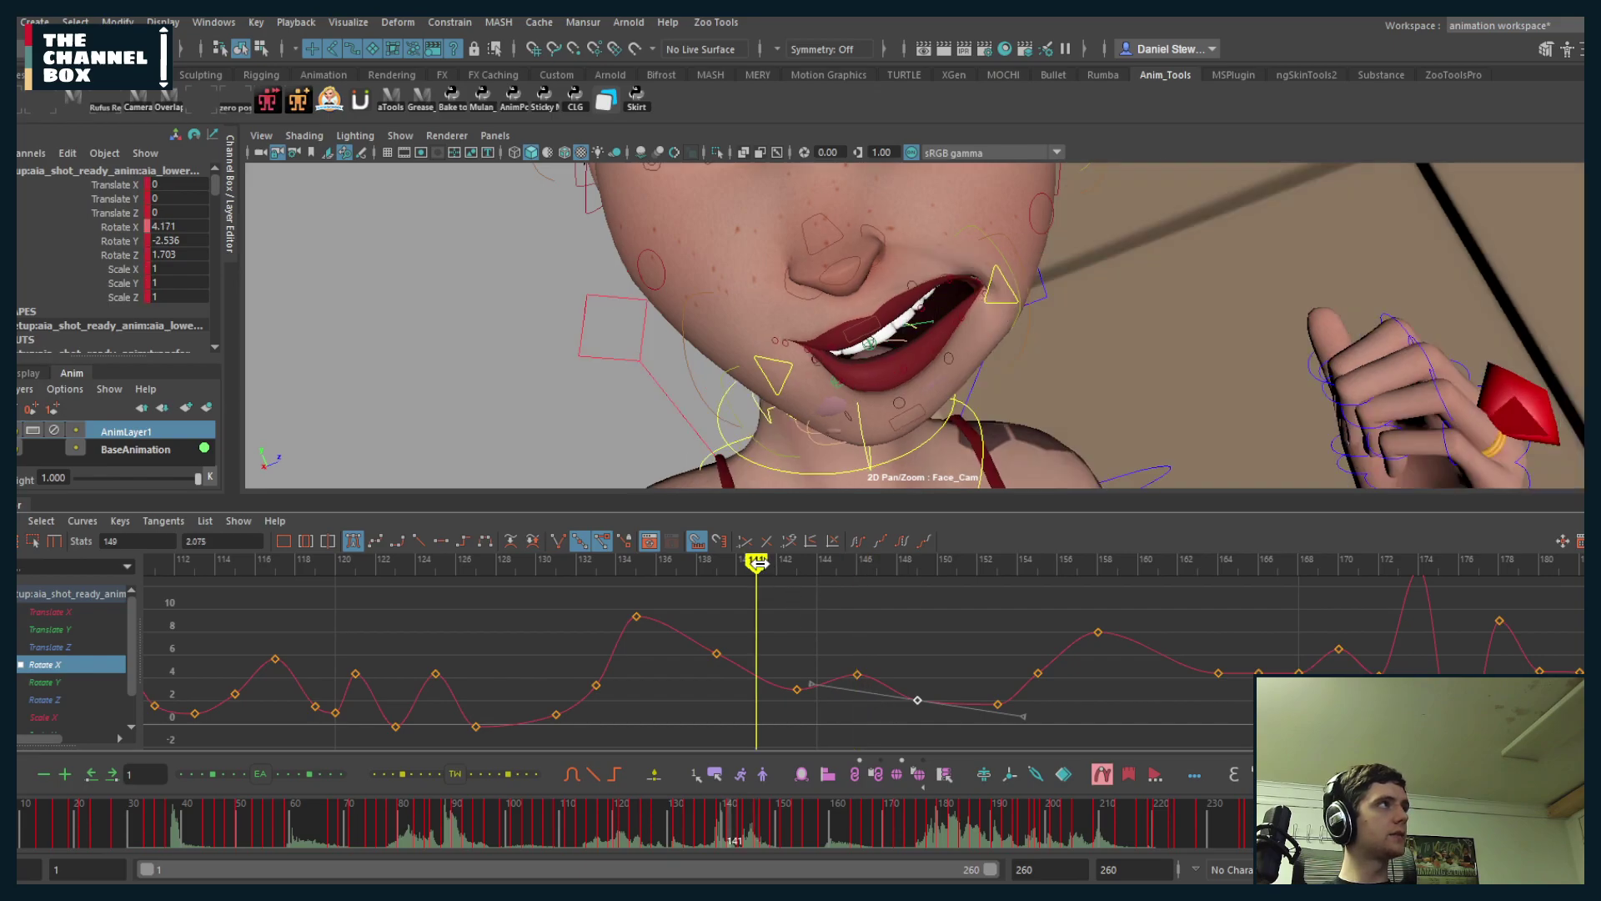
key(alt+v)
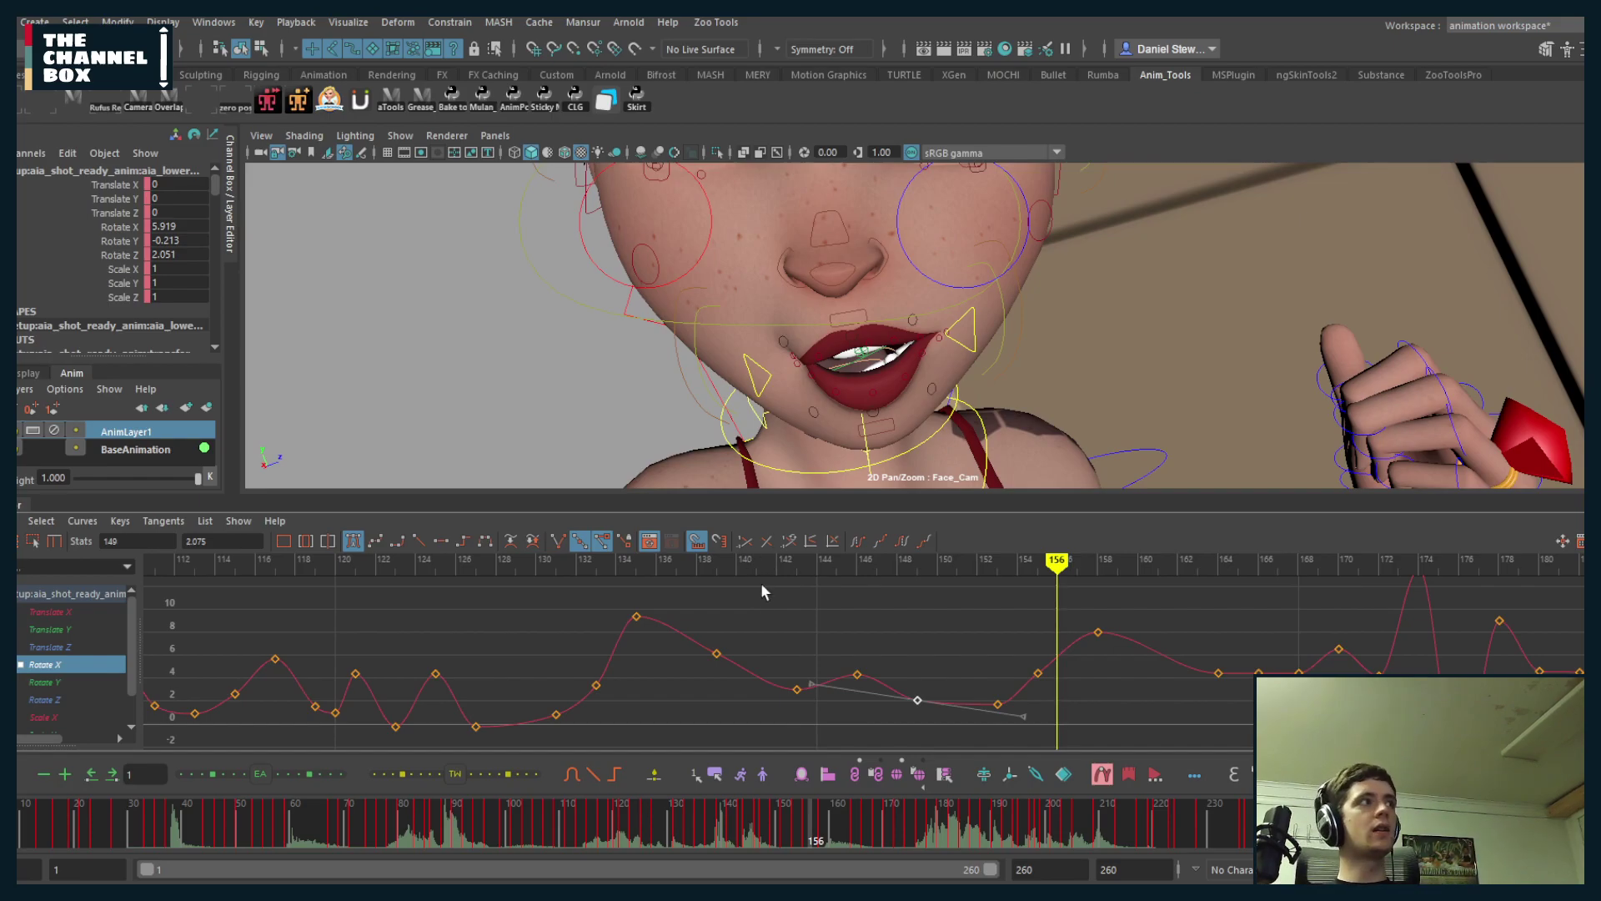
click(749, 574)
key(alt+v)
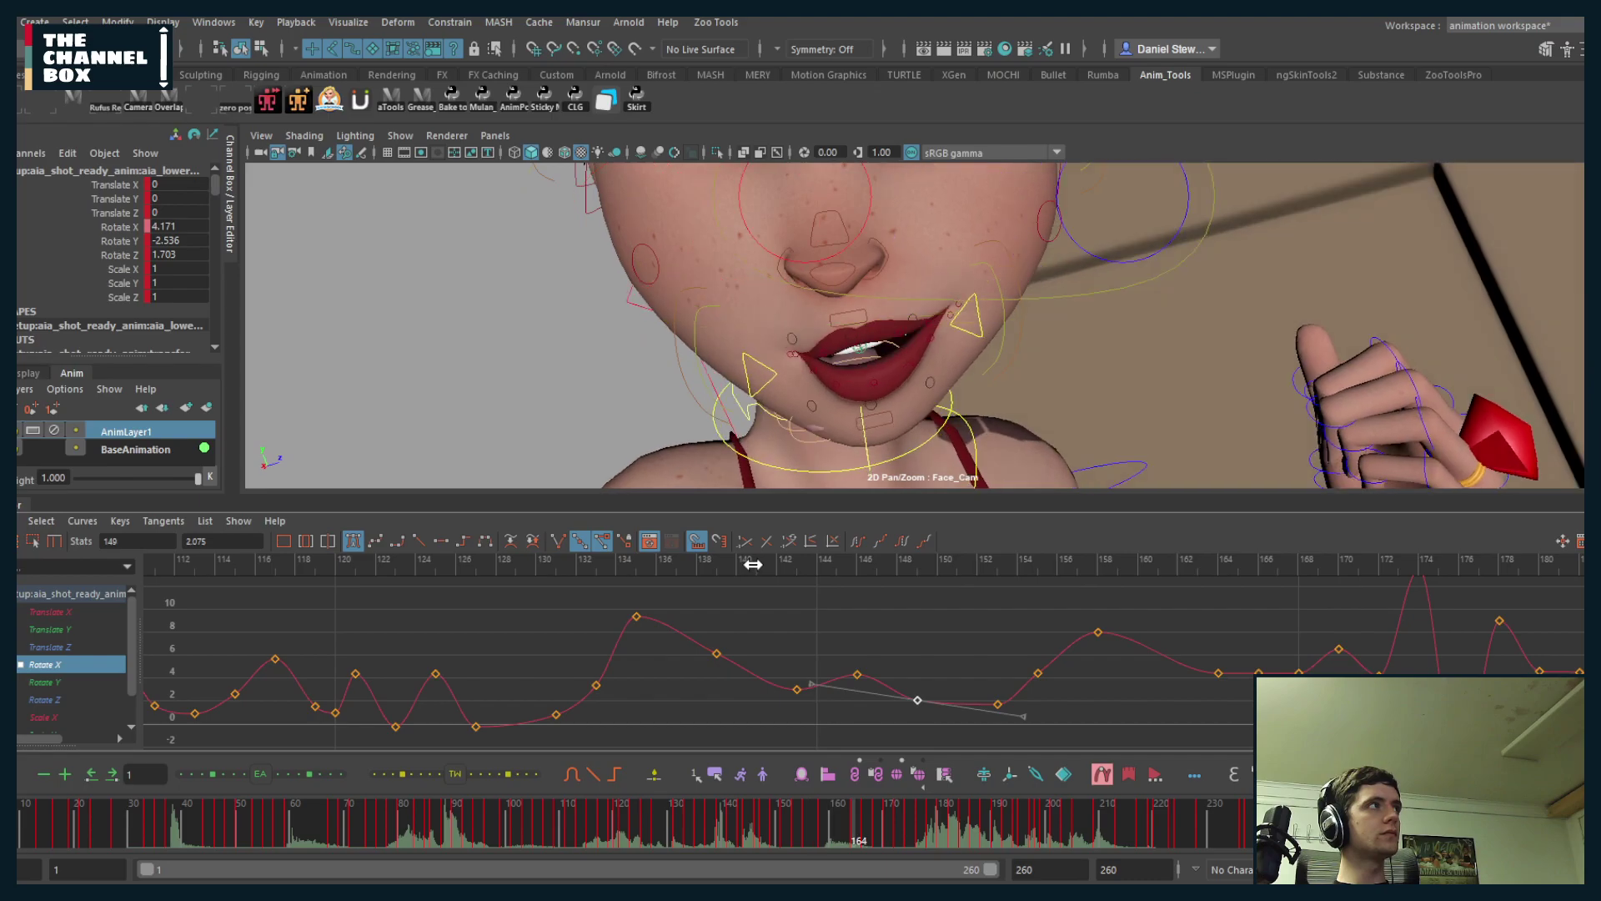
key(alt+v)
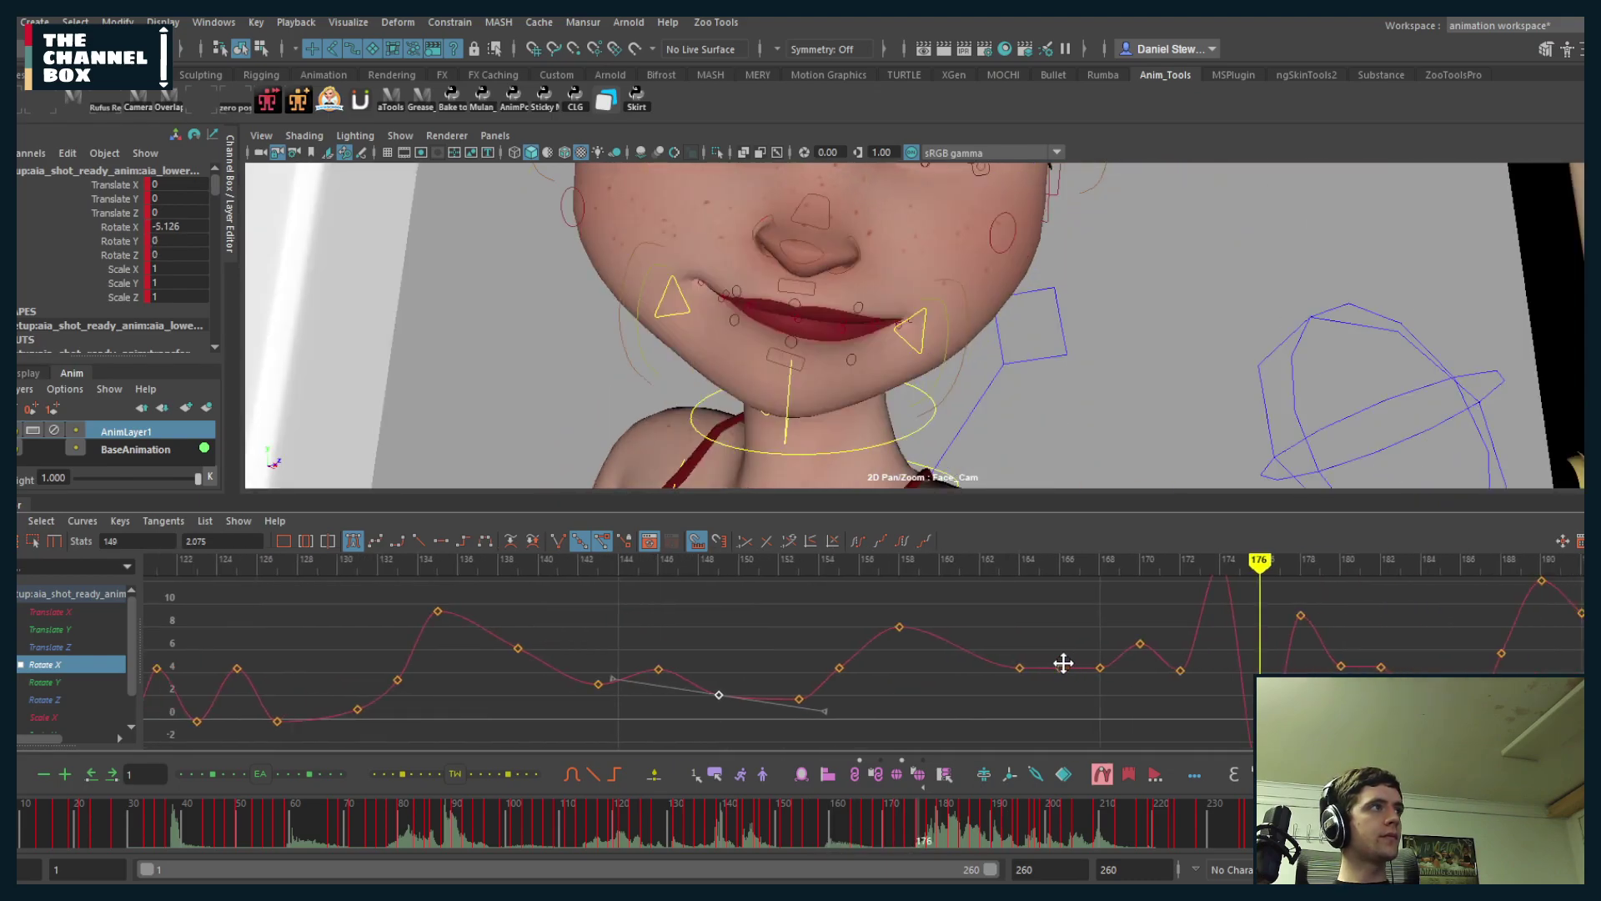
- Offset the jaw's Rotate X keys from frames 153–158 one frame later, and move the middle key down to frame 157
drag(761, 829, 847, 830)
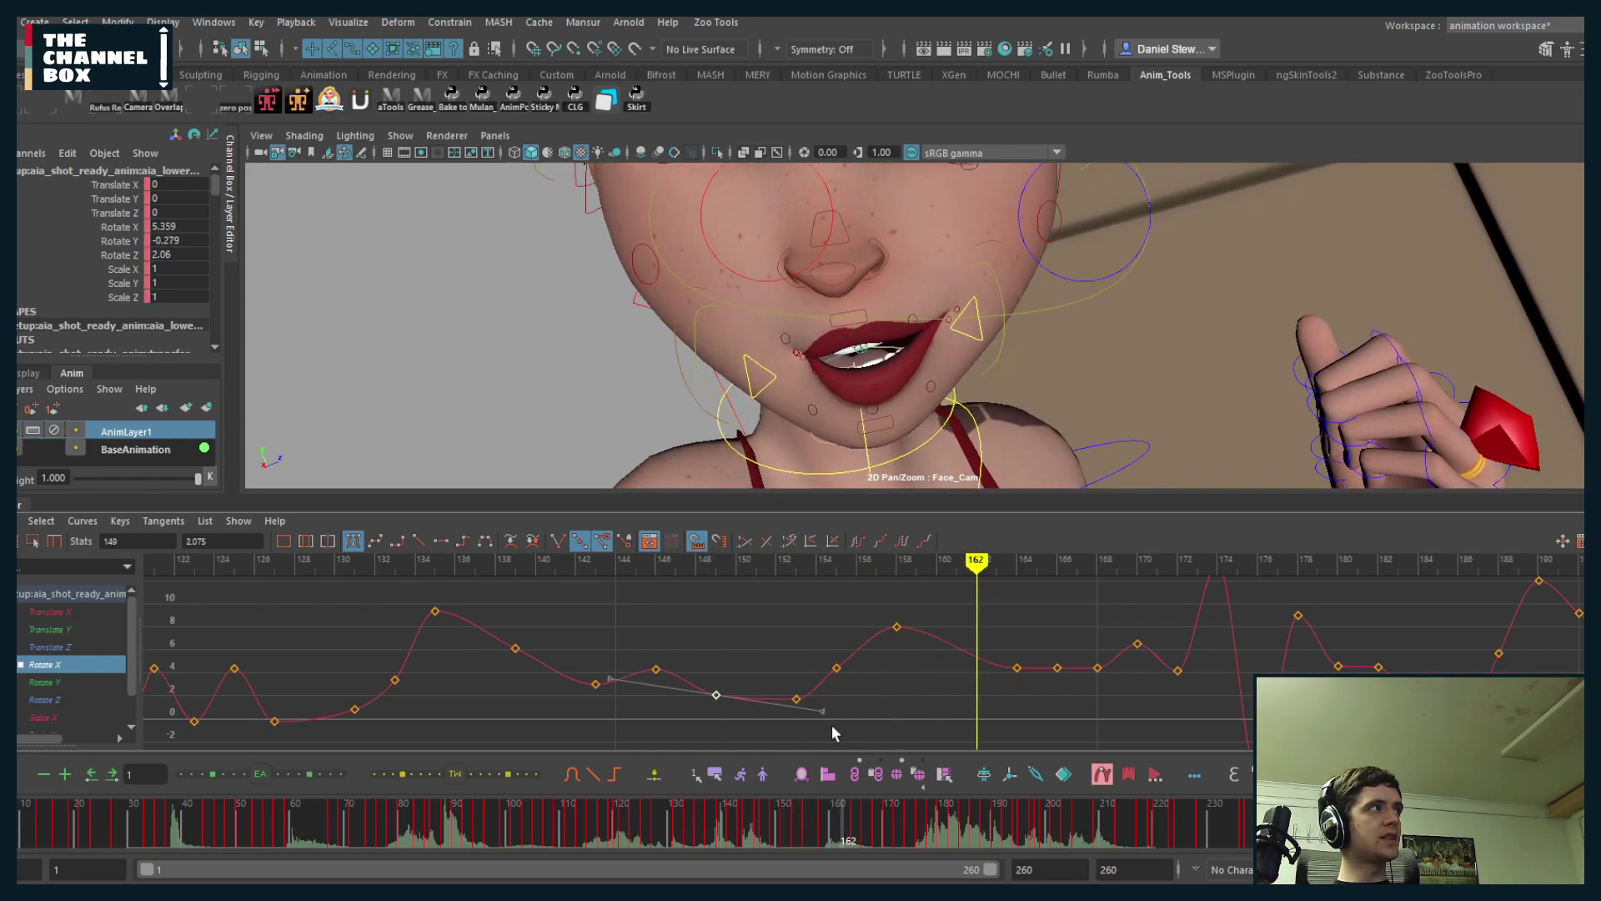
drag(767, 731, 918, 610)
key(alt+Right)
drag(767, 817, 815, 820)
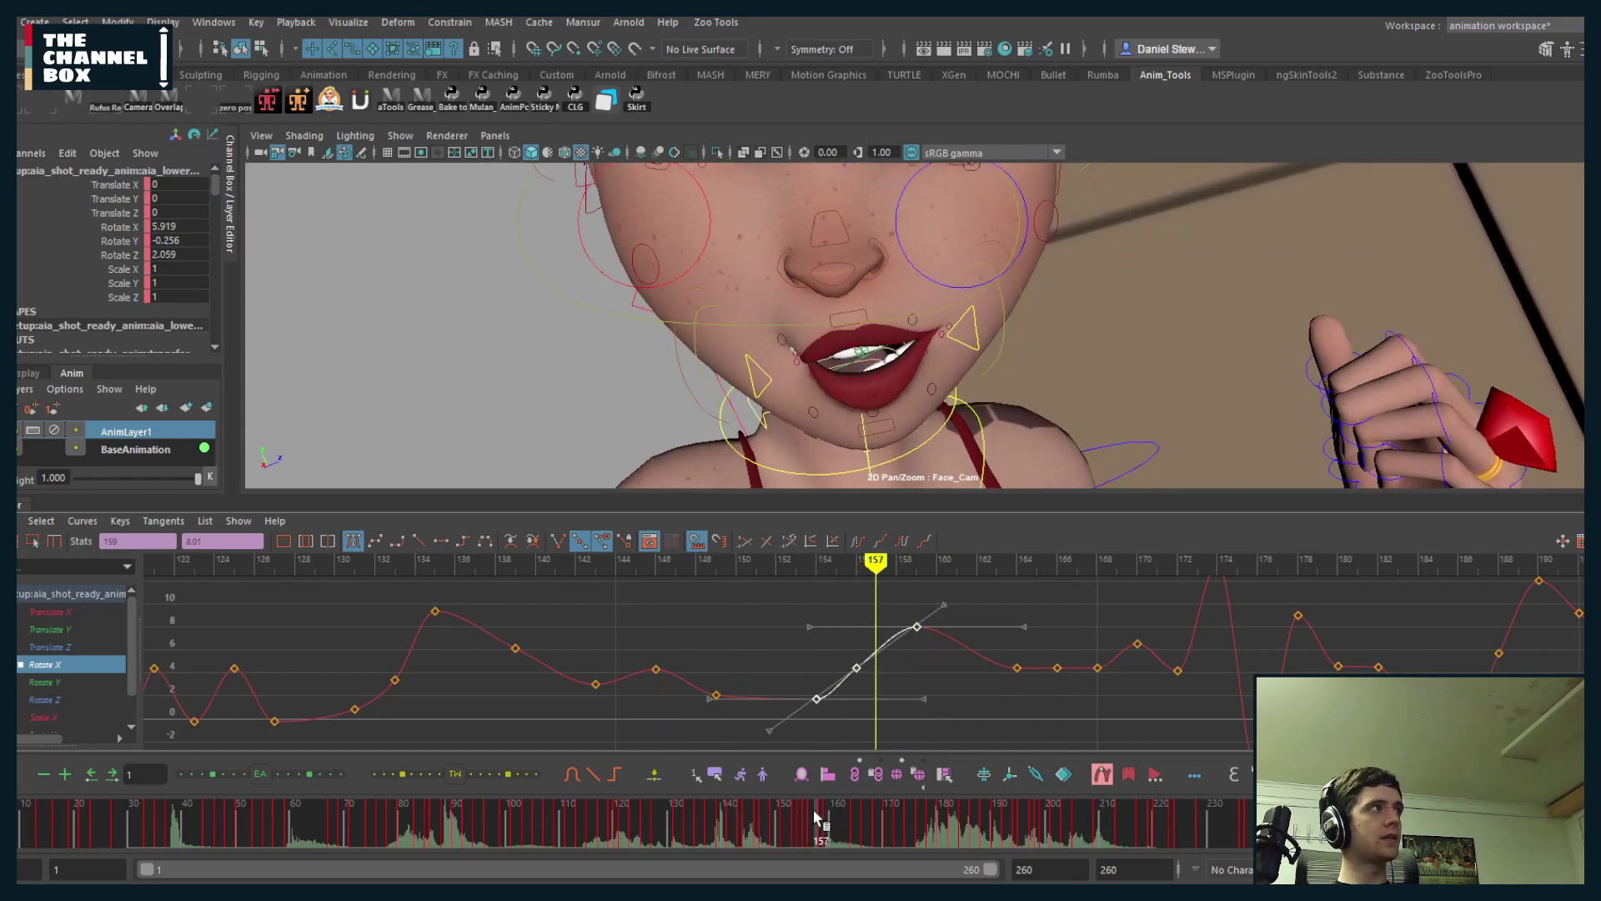
click(857, 669)
middle_drag(871, 688, 886, 697)
- Move the jaw's Rotate X peak key to frame 161 at a value of about 7.9
click(830, 816)
drag(830, 815, 838, 808)
click(917, 627)
middle_drag(916, 655, 954, 650)
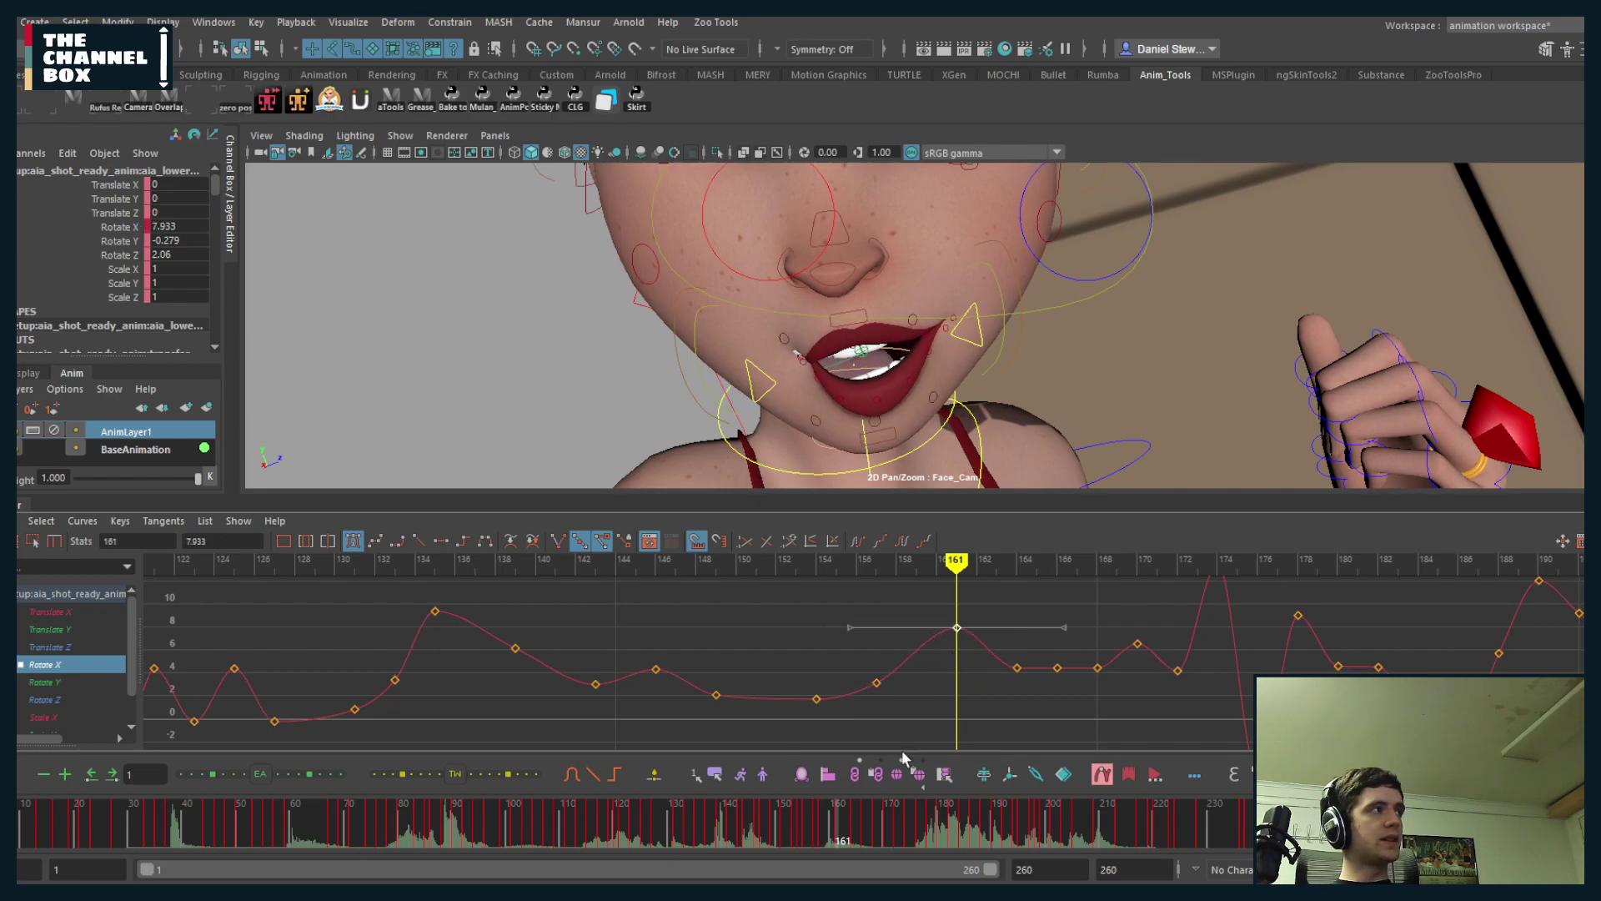
- Try to delete the jaw's Rotate X key near frame 170, and undo the deletion
drag(843, 826, 872, 828)
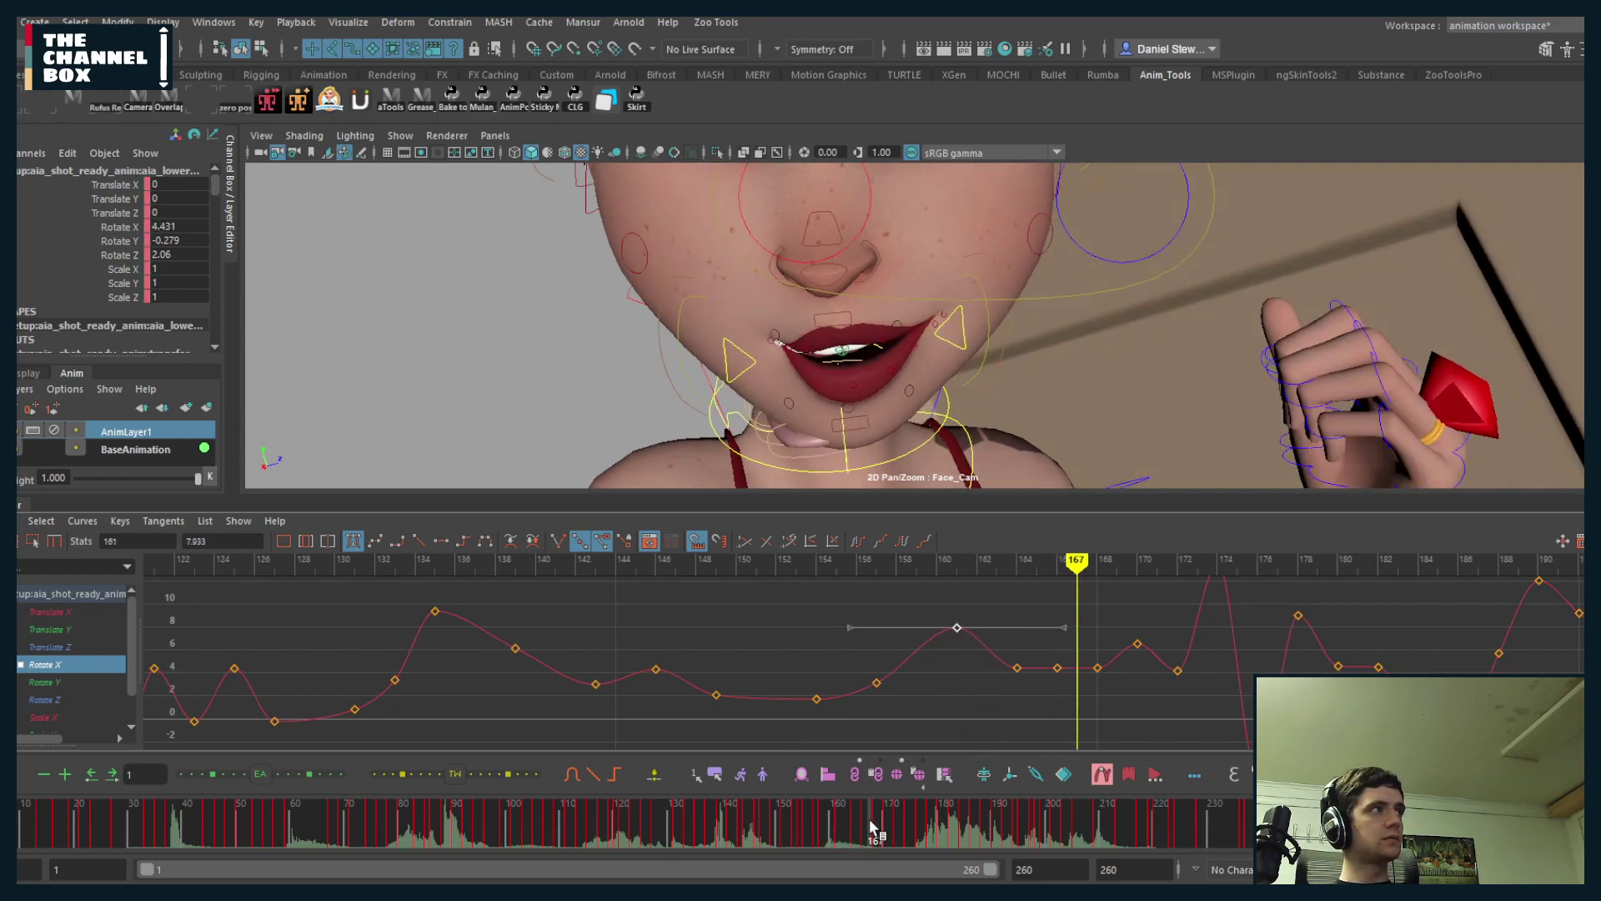
click(868, 826)
click(1066, 651)
drag(1067, 651, 1055, 687)
drag(874, 823, 913, 824)
drag(1134, 671, 1131, 668)
key(Delete)
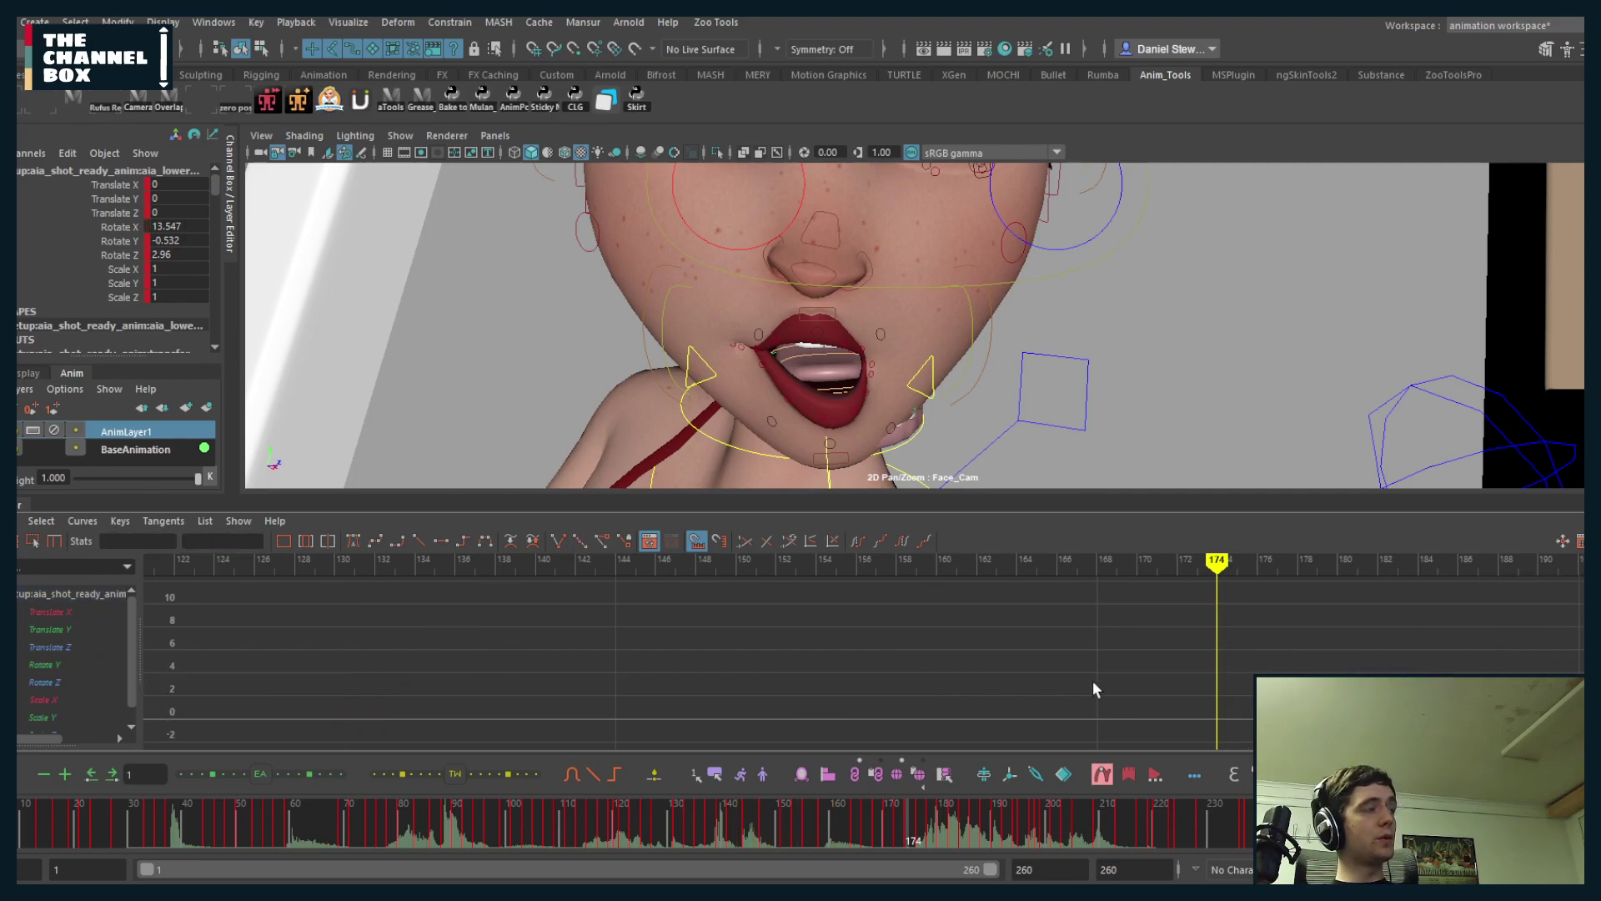
key(ctrl+z)
click(22, 666)
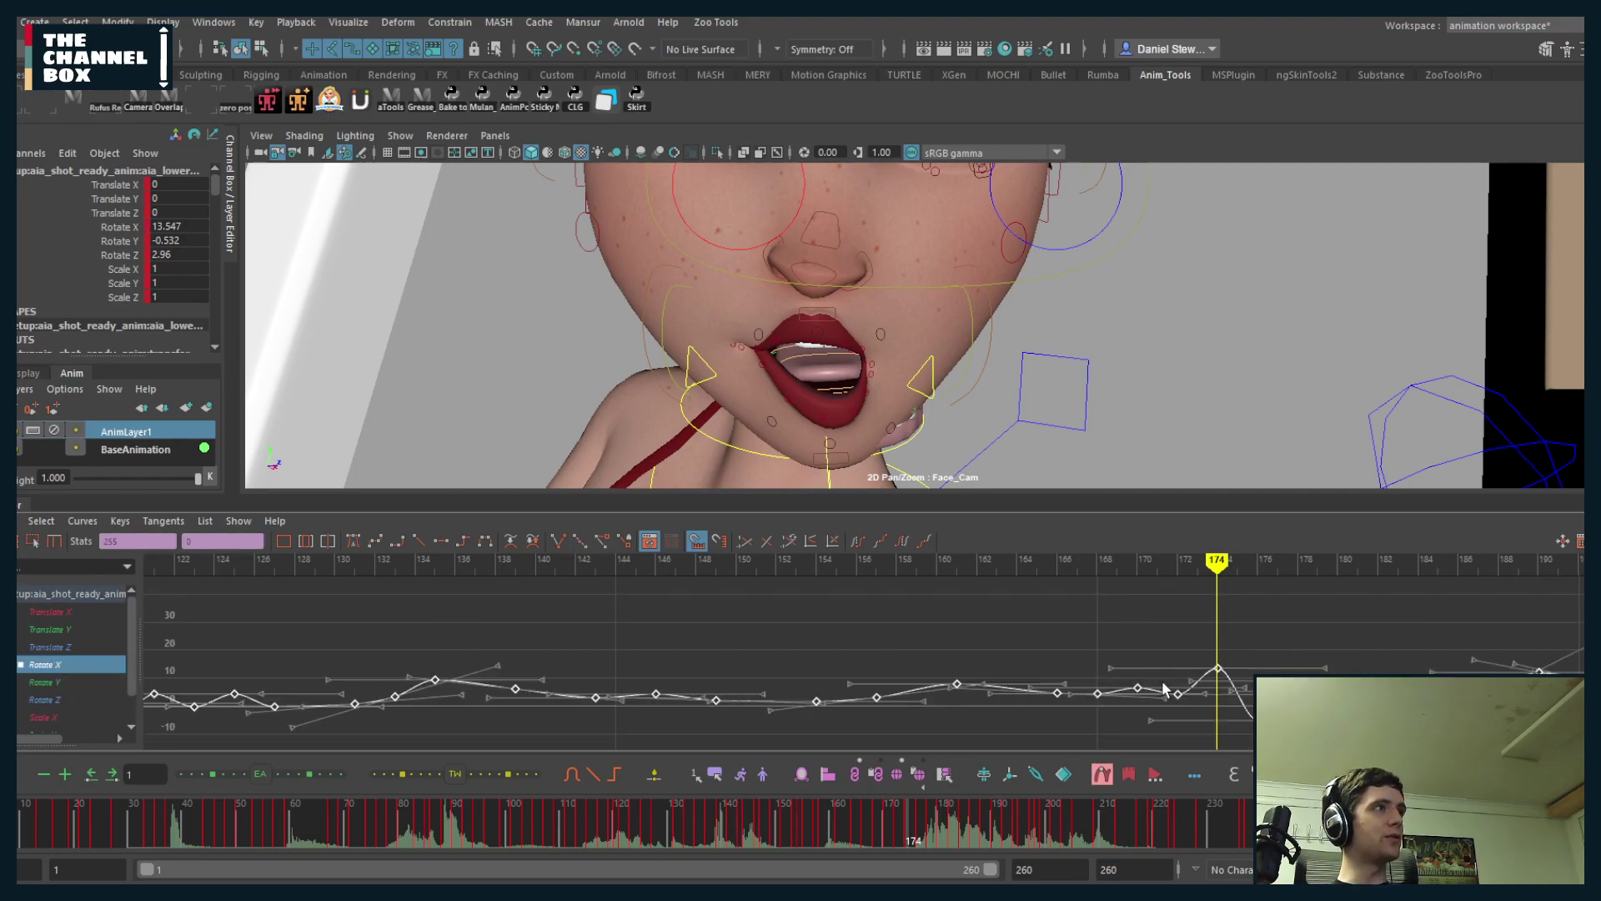
- Delete the jaw's Rotate X key at frame 170, and slide the following key to frame 171
alt+shift+right_drag(1165, 662, 1143, 625)
alt+shift+right_drag(1021, 696, 1050, 650)
alt+middle_drag(1052, 742, 1048, 666)
alt+shift+right_drag(1048, 666, 1094, 683)
alt+middle_drag(1202, 645, 852, 614)
click(854, 615)
click(914, 567)
drag(911, 637, 998, 708)
key(Delete)
middle_drag(997, 707, 976, 698)
- Try to raise the jaw's Rotate X peak key at frame 174
mouse_move(889, 834)
mouse_down()
mouse_move(978, 832)
mouse_move(887, 822)
mouse_move(906, 819)
mouse_up()
scroll(1094, 635, down, 2)
alt+shift+right_drag(1093, 627, 1111, 630)
drag(1026, 584, 1080, 637)
shift+middle_drag(1069, 640, 1062, 608)
key(ctrl+z)
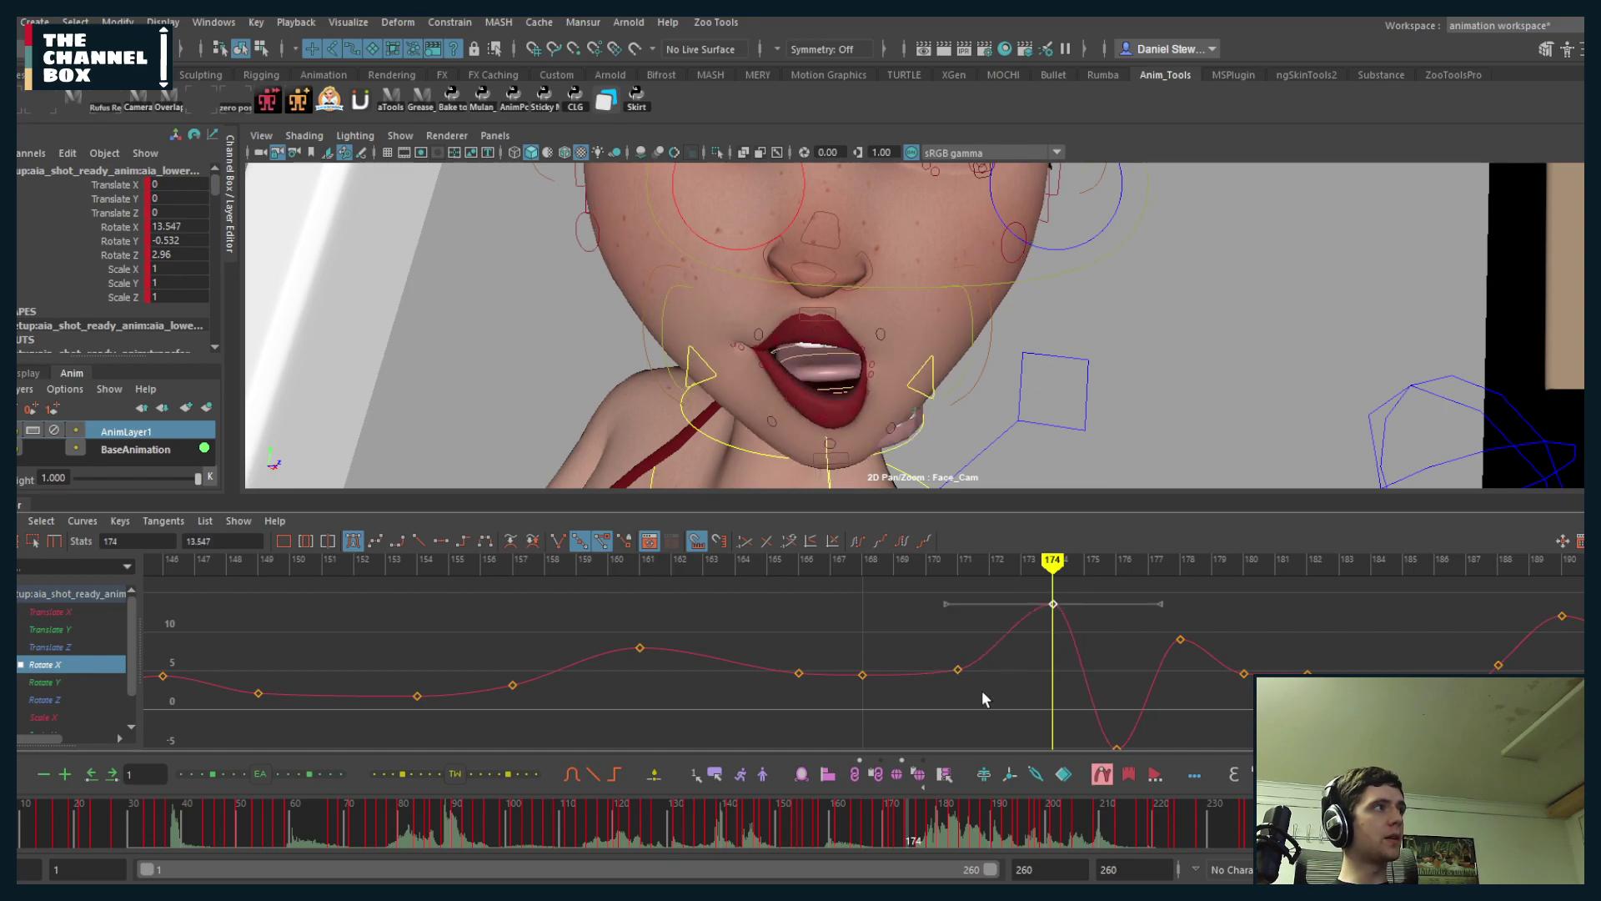
- Move the jaw's Rotate X key at frame 168 to frame 169, and replay the dialogue around it
click(876, 589)
drag(889, 701, 890, 702)
shift+middle_drag(859, 624, 886, 617)
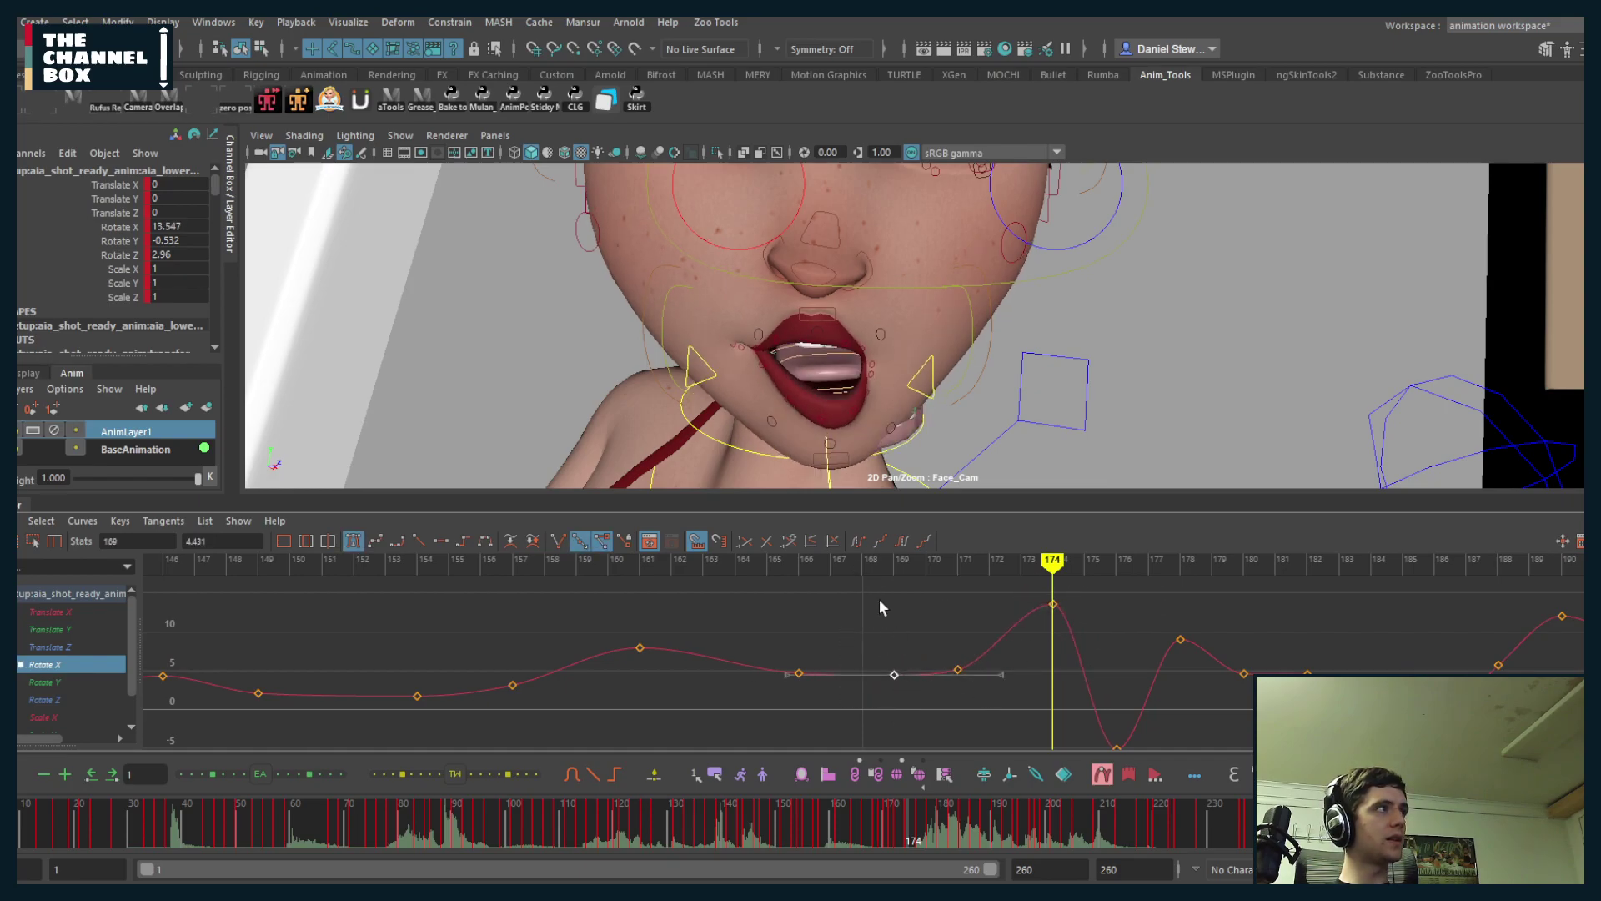
click(861, 563)
key(alt+v)
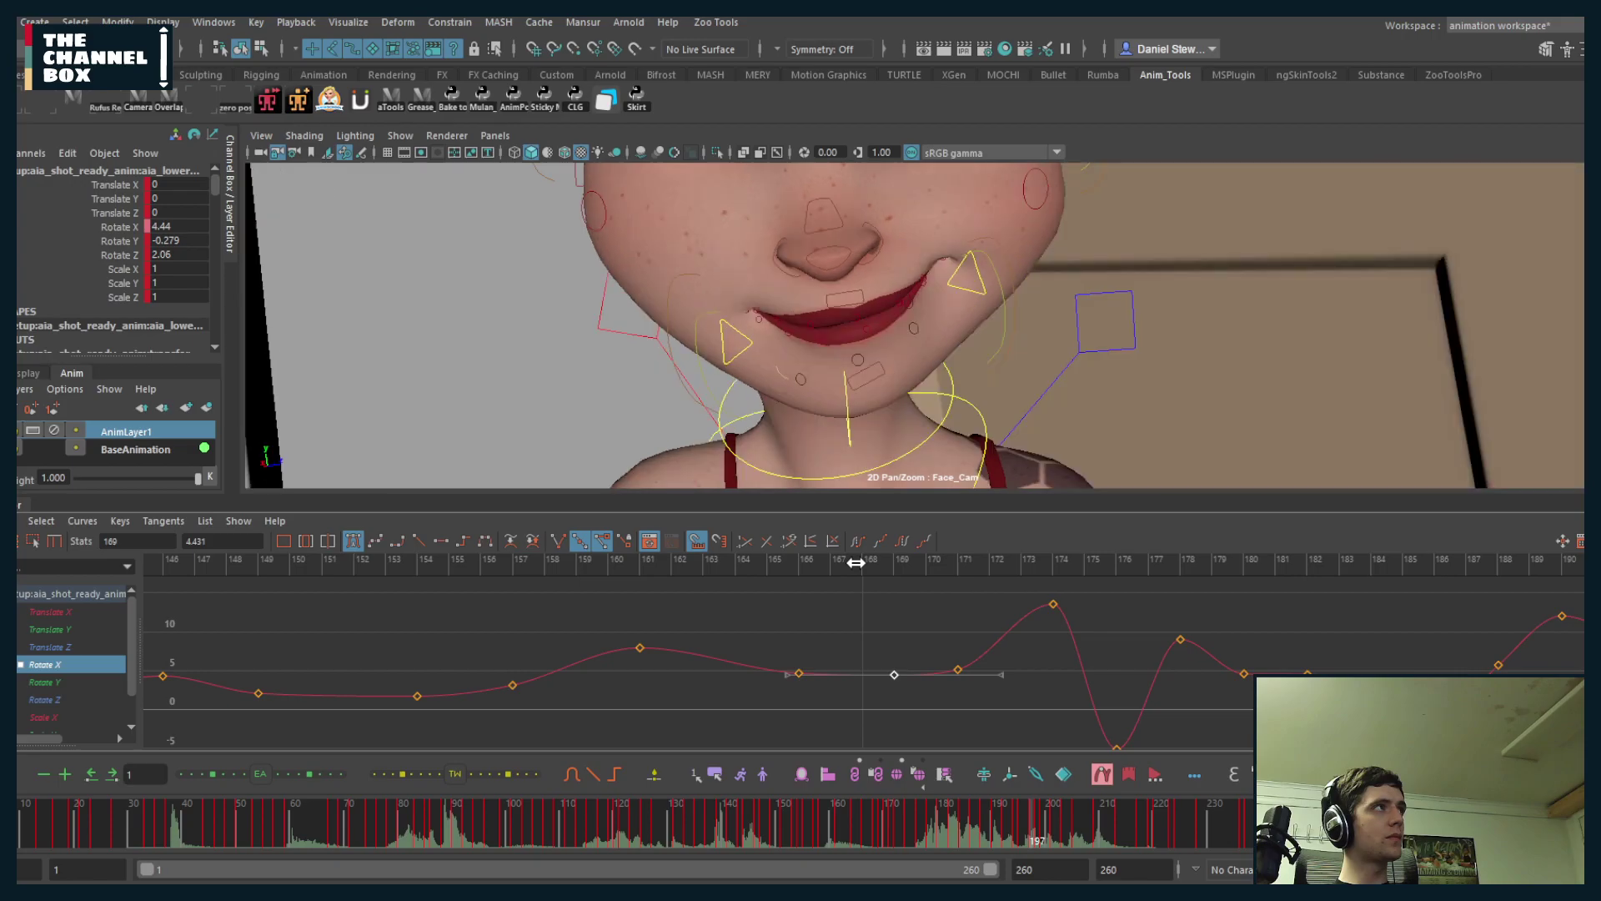
click(876, 822)
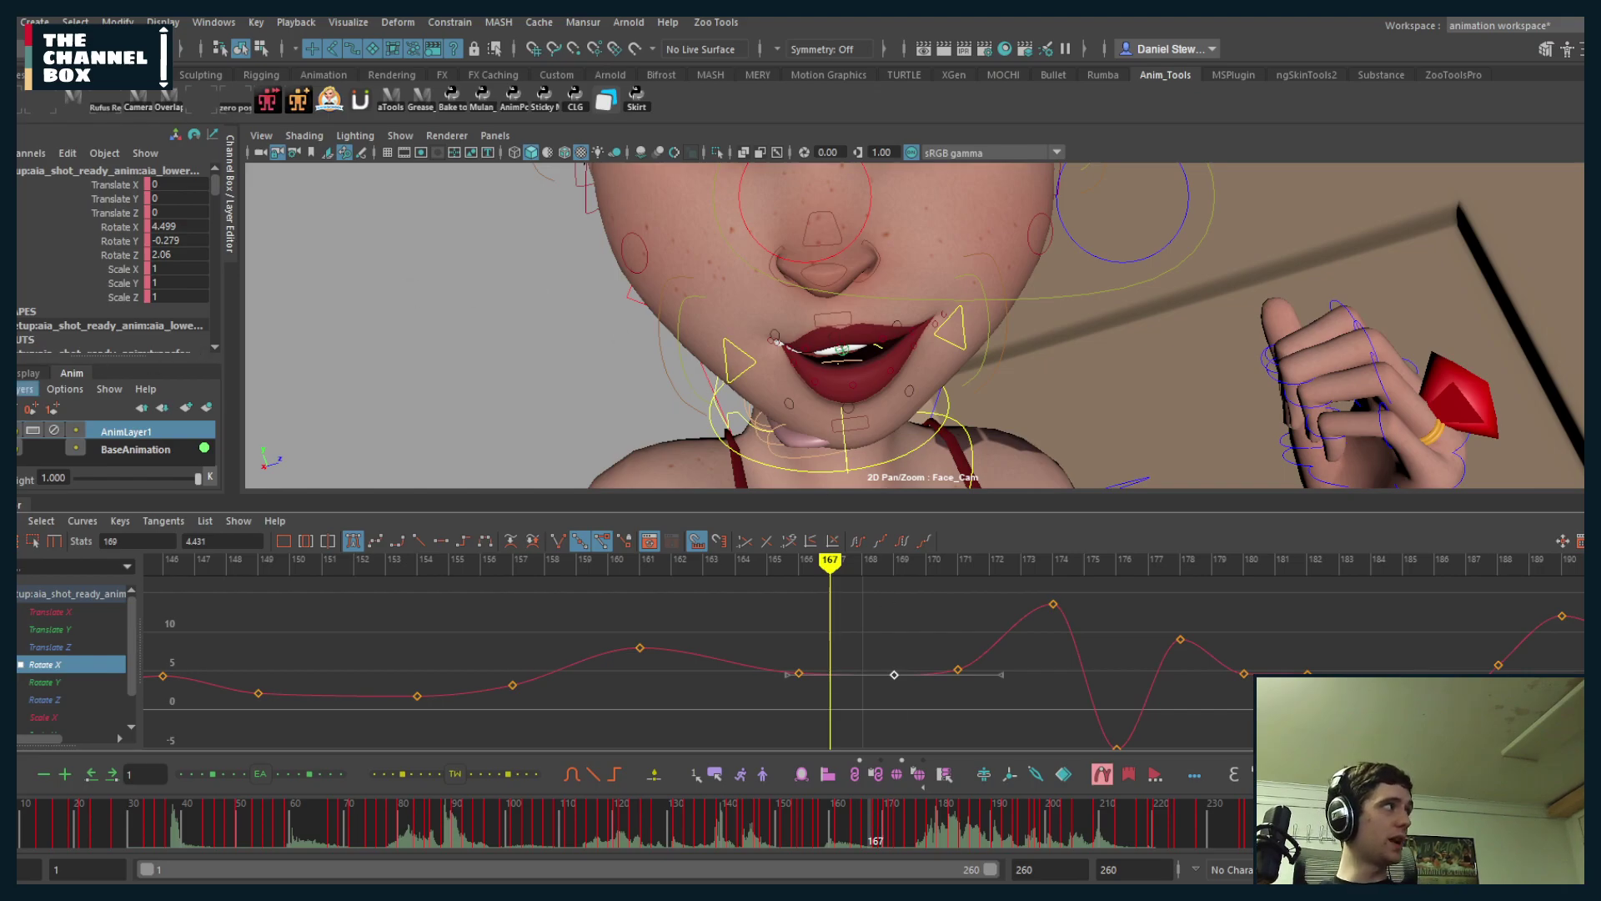
- Maximize the Face_Cam view, hide the rig controls and frame the character's whole face
key(space)
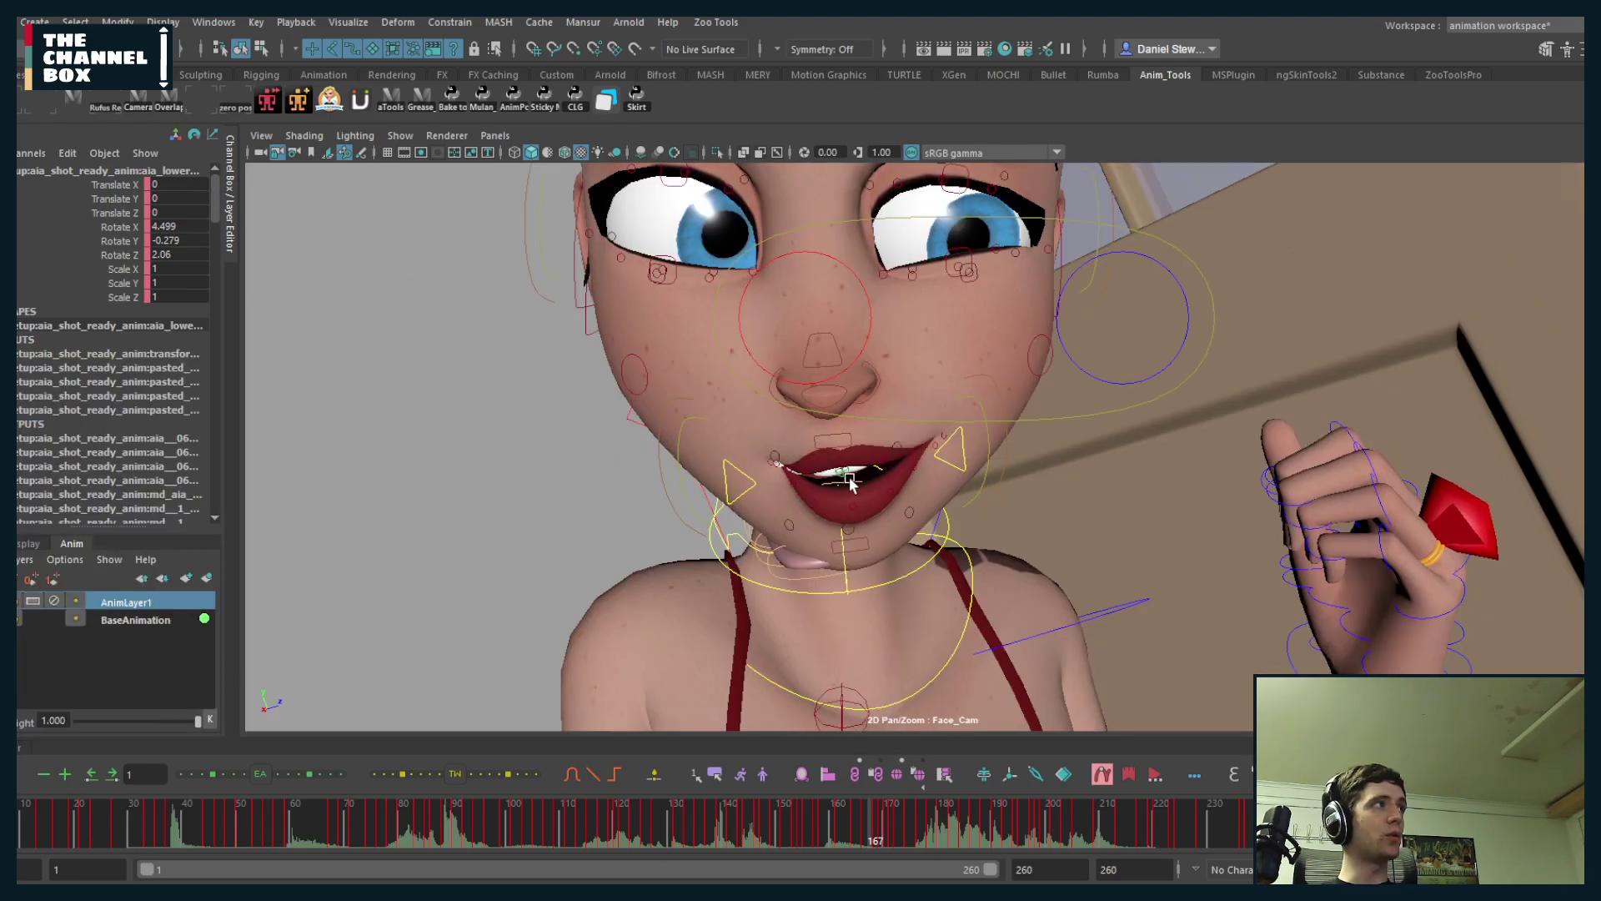
right_drag(834, 488, 768, 415)
middle_drag(788, 379, 728, 555)
key(alt+1)
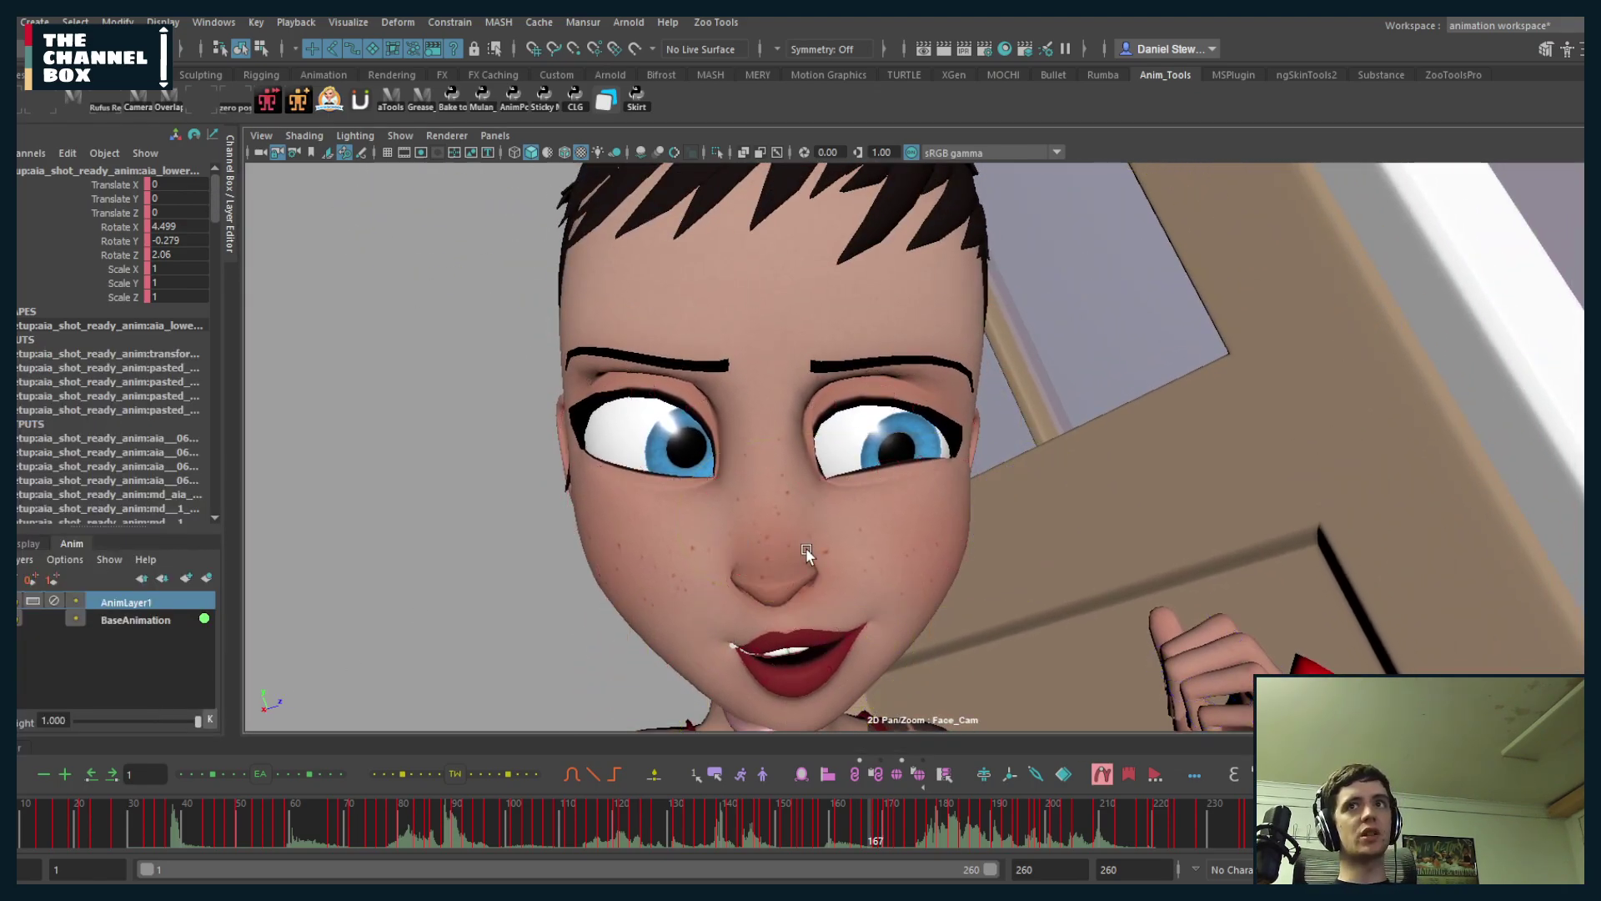
alt+right_drag(804, 558, 636, 554)
alt+middle_drag(636, 553, 674, 534)
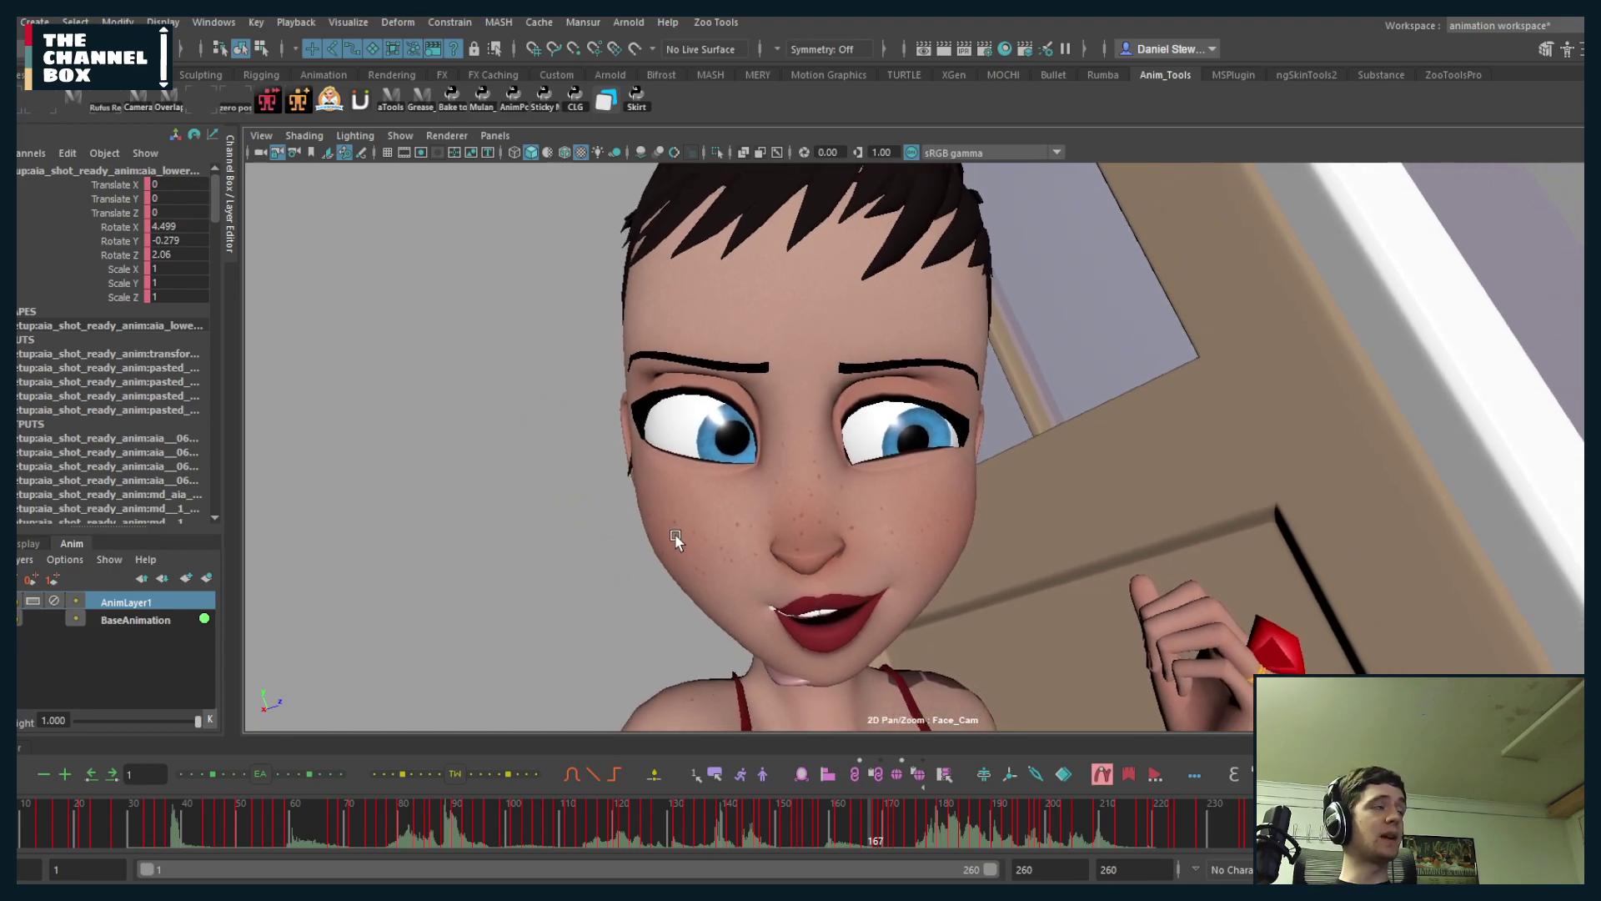
- Look through shot_cam and play back the shot with its dialogue to review the lip-sync
click(507, 136)
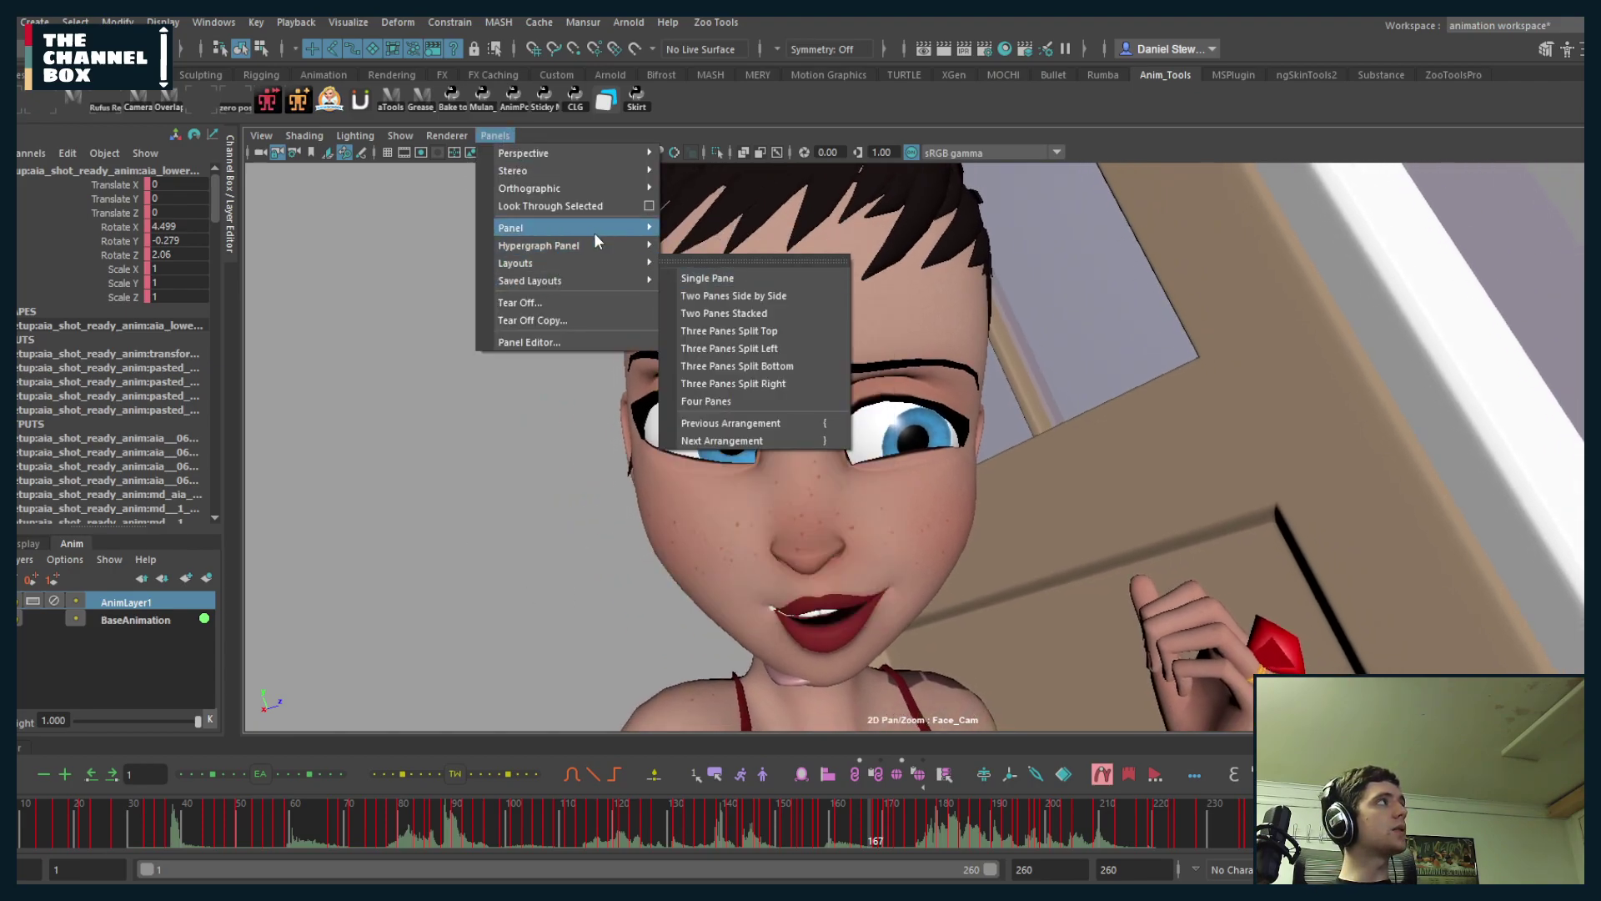
mouse_move(655, 150)
click(697, 205)
key(space)
key(alt+v)
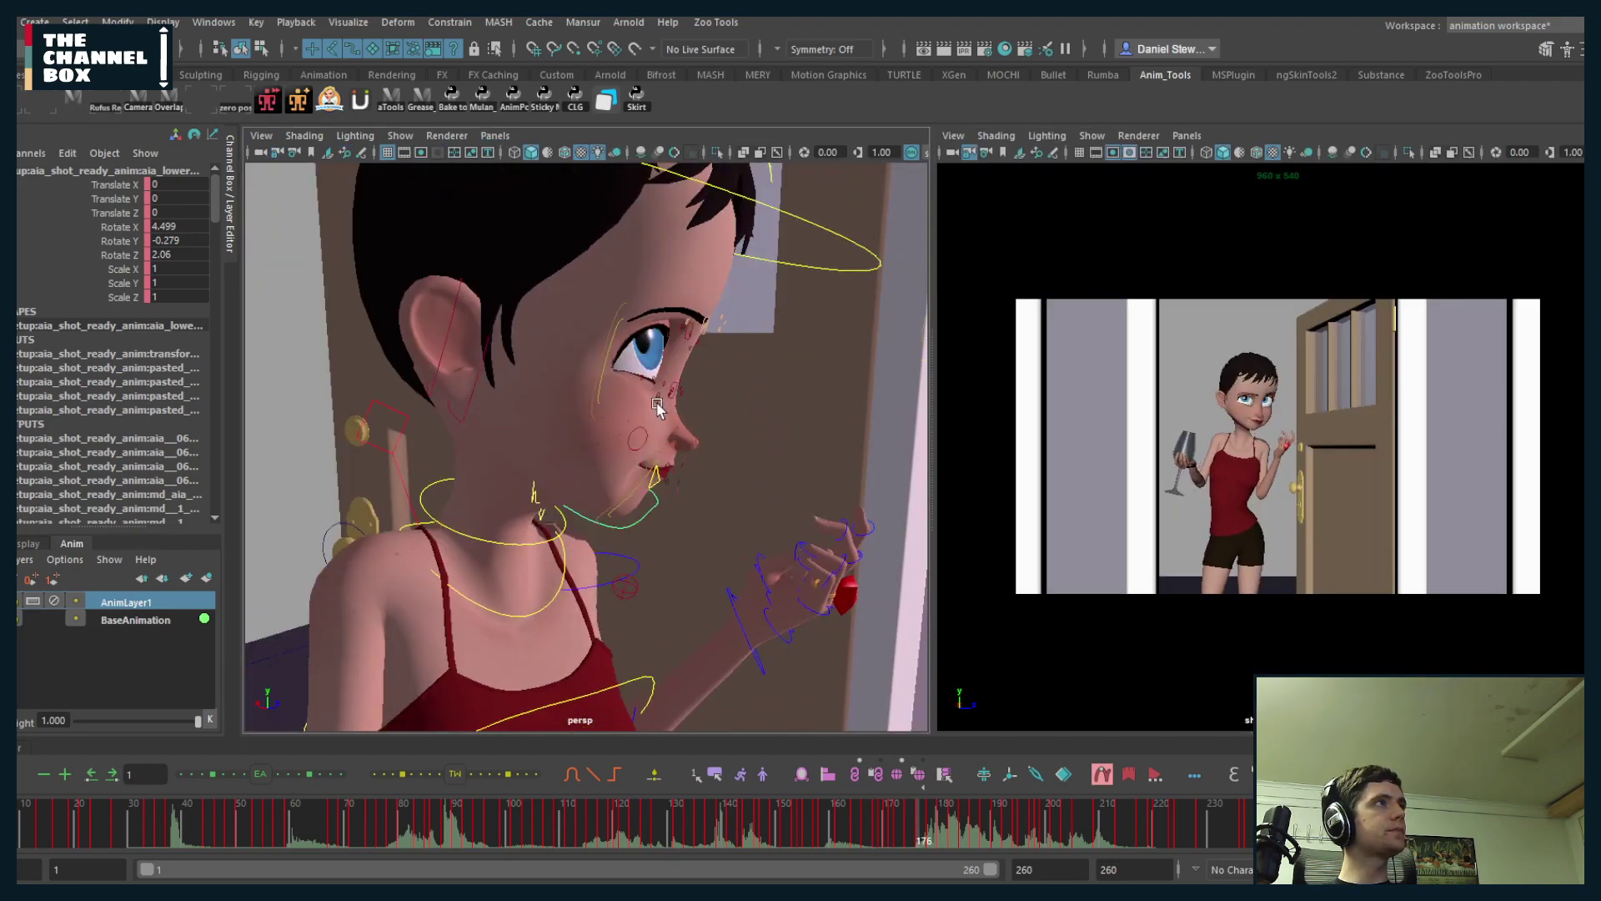
key(space)
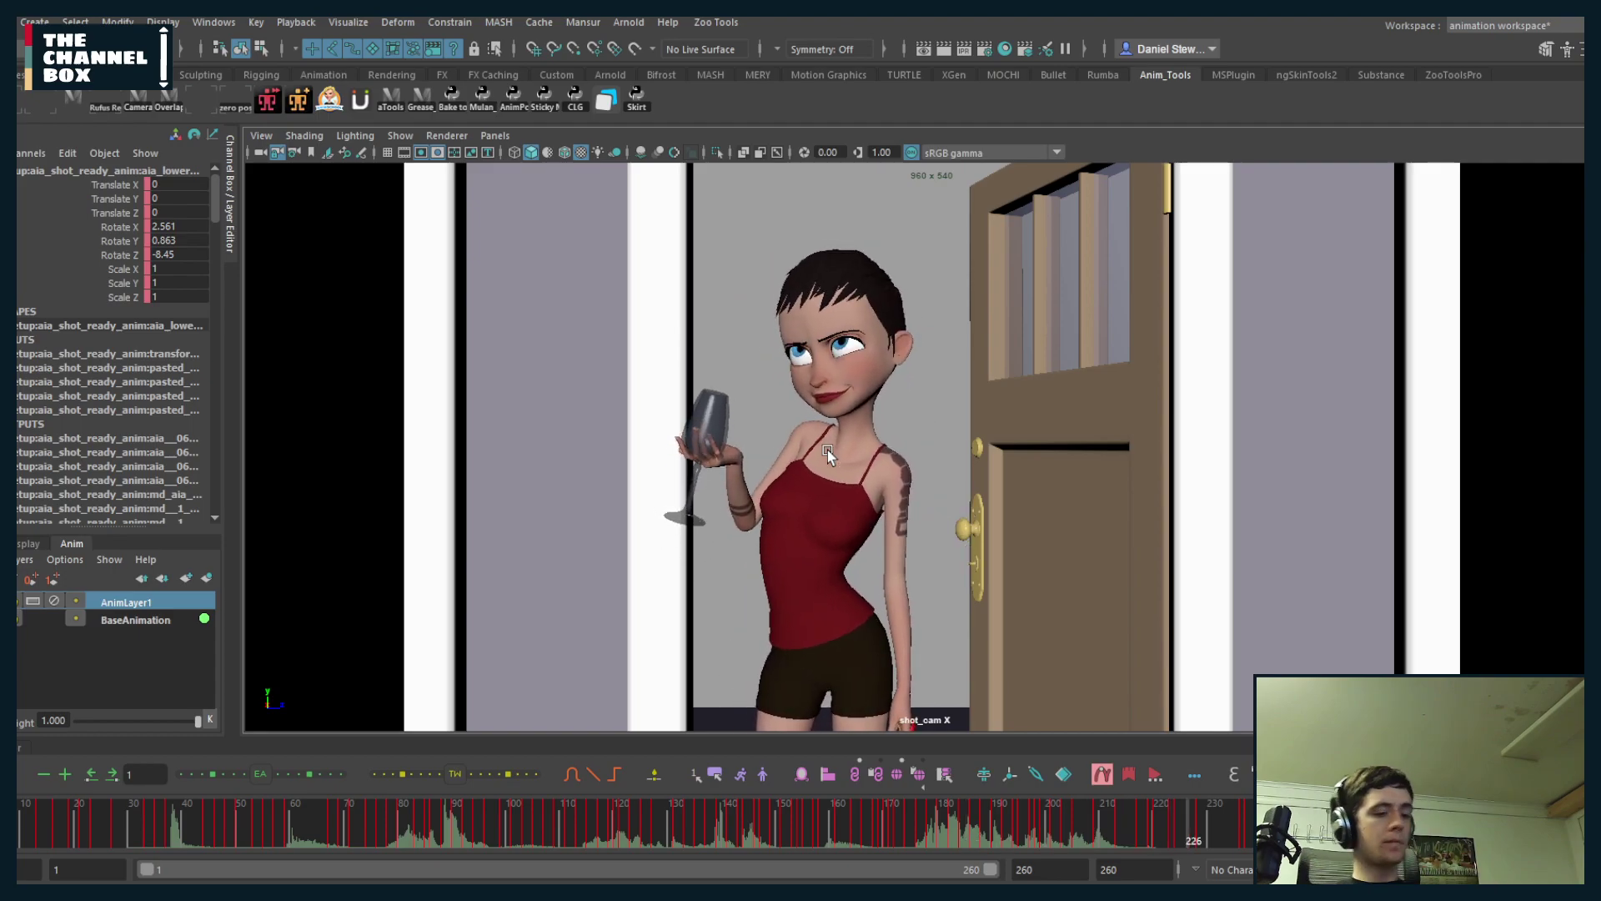
key(space)
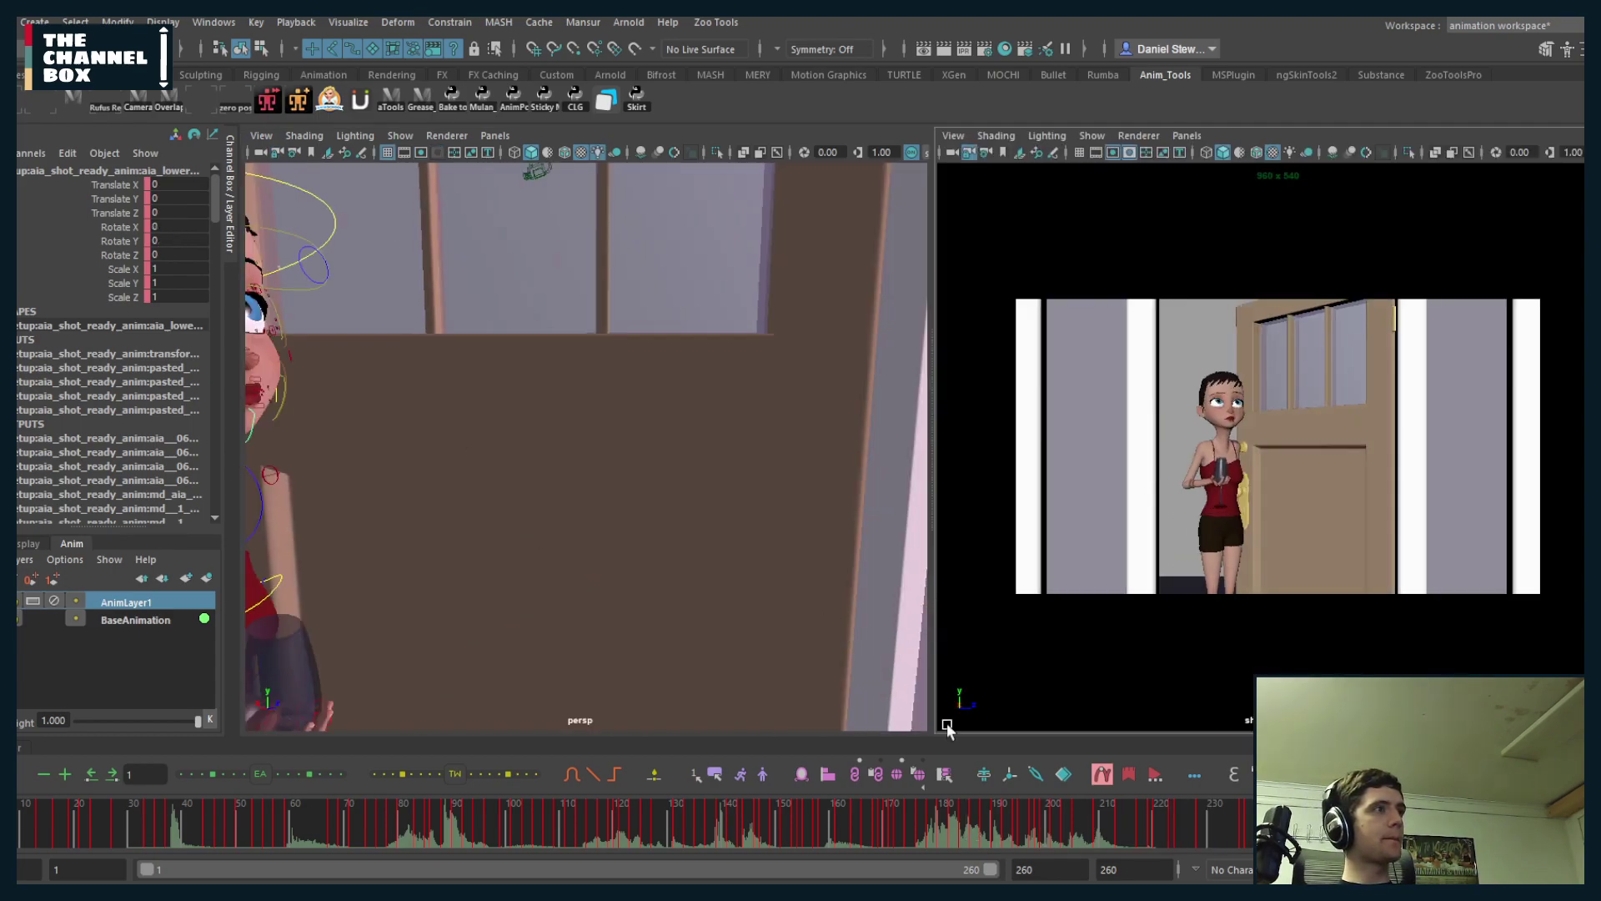
- Show Face_Cam in place of the shot camera beside the perspective view, framed on the face at frame 192
click(1187, 135)
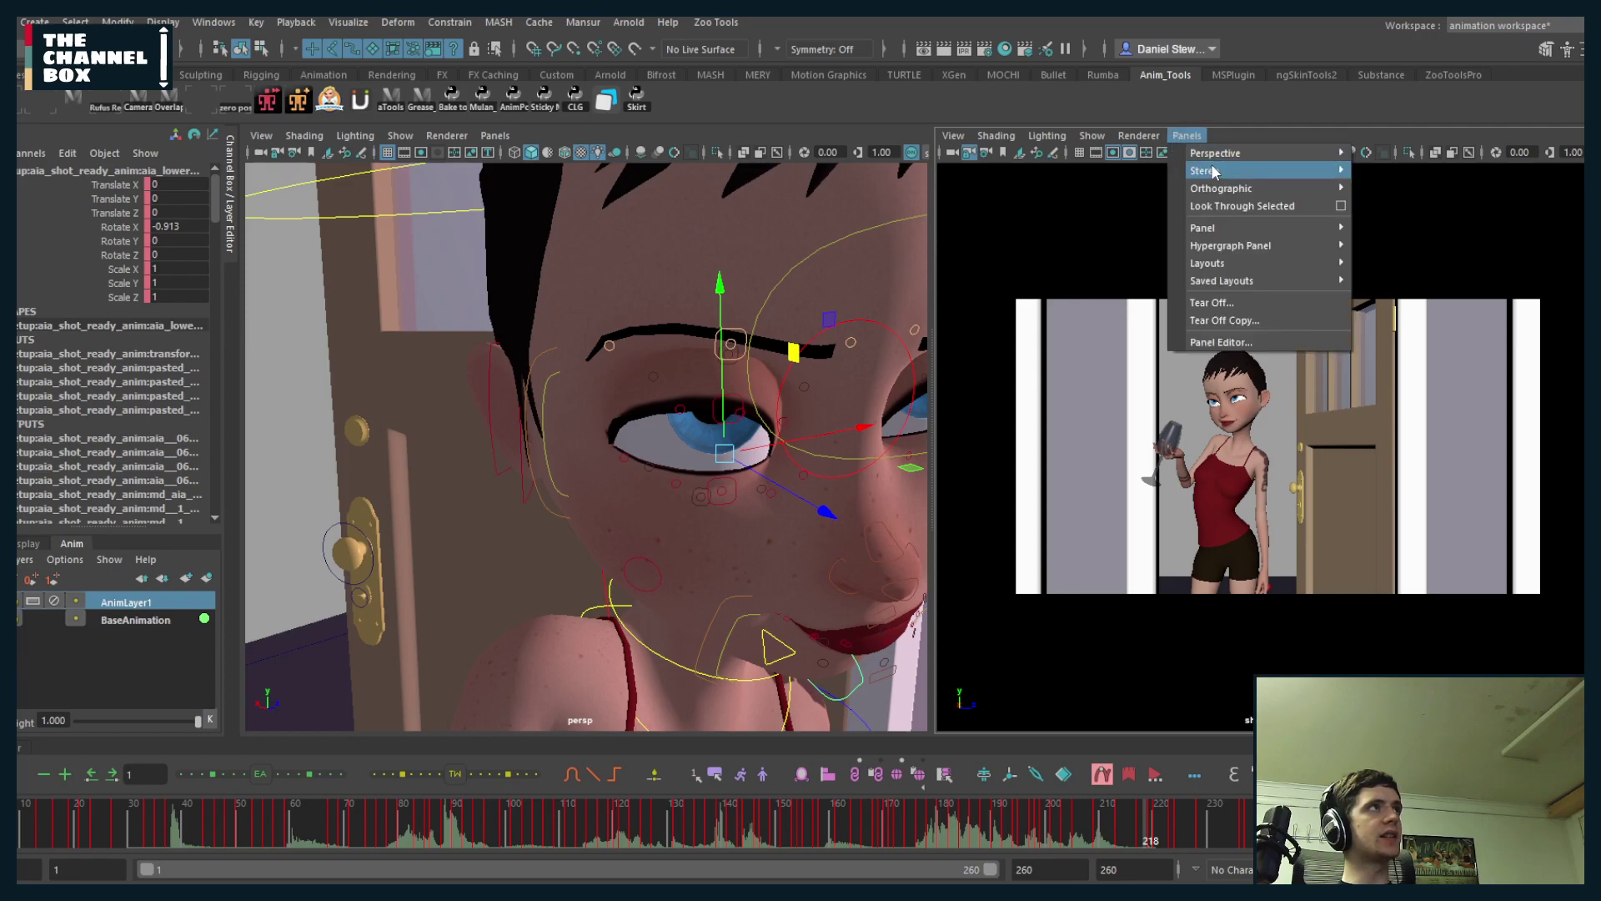
mouse_move(1272, 154)
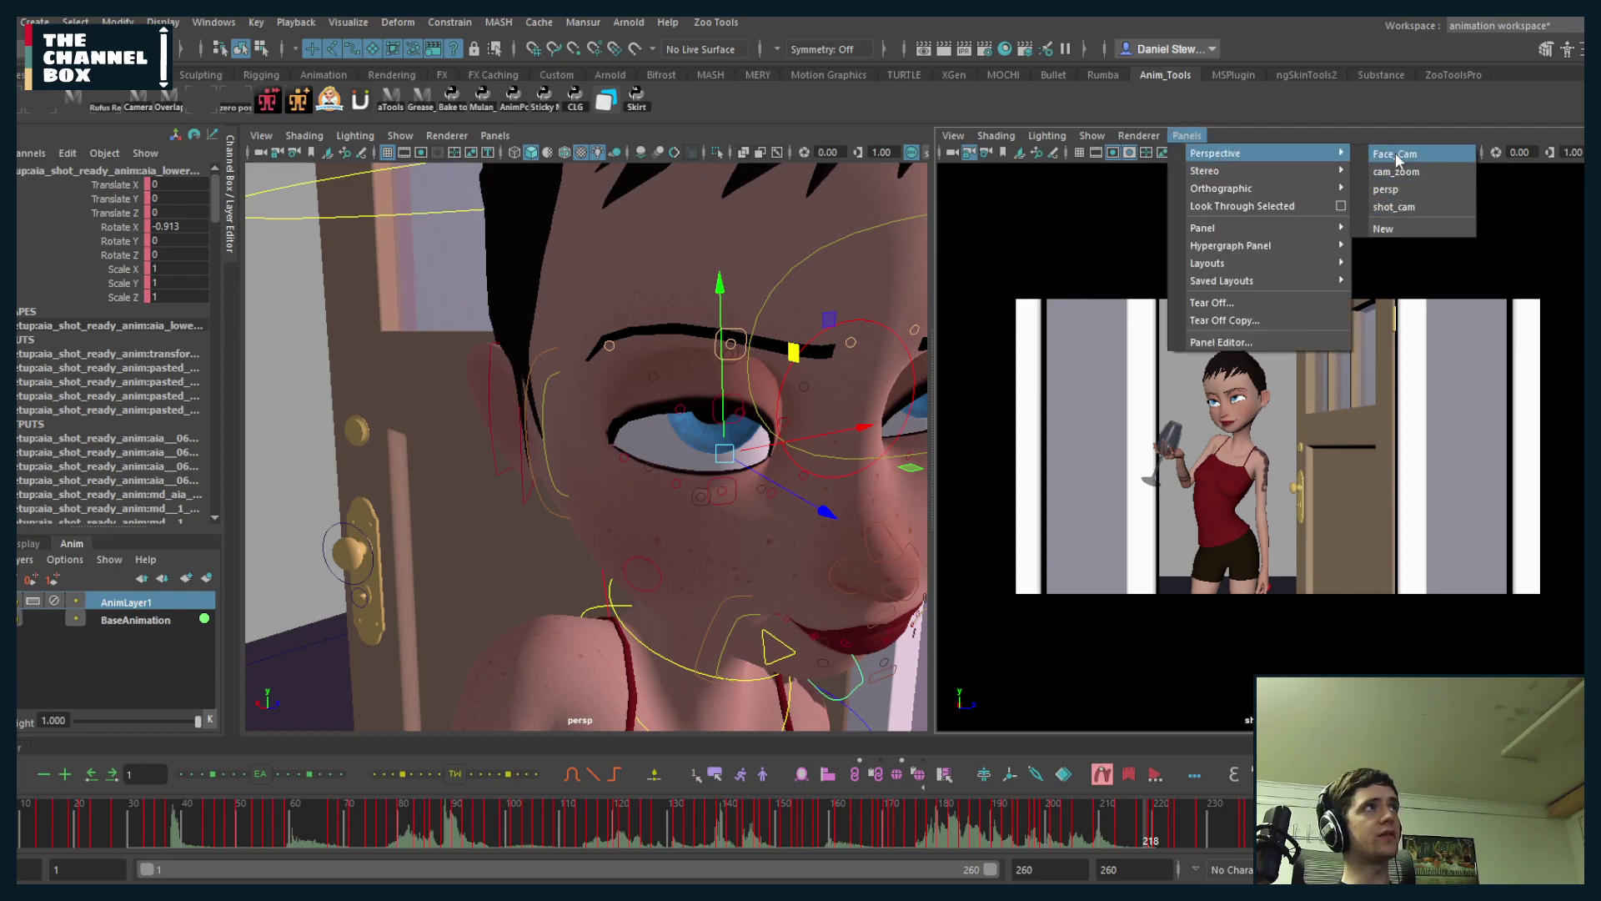
click(1395, 154)
right_drag(1151, 481, 1484, 504)
middle_drag(1233, 528, 1402, 503)
mouse_move(1009, 814)
mouse_down()
mouse_move(995, 824)
mouse_move(1009, 821)
mouse_up()
alt+middle_drag(554, 709, 590, 546)
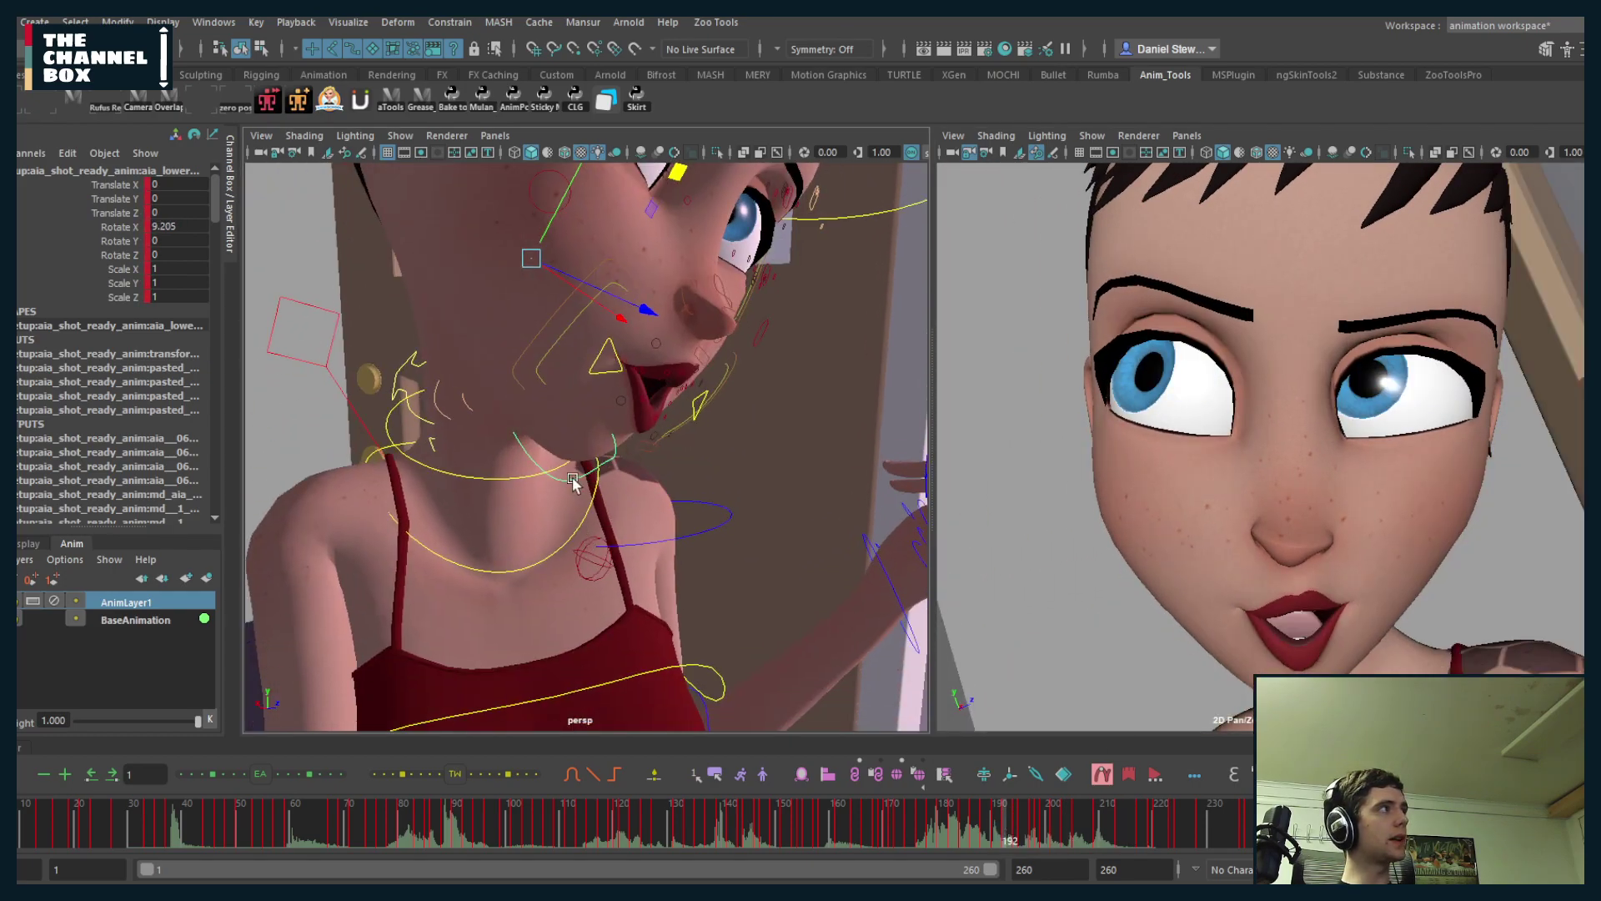
- Bring up the jaw's Rotate X curve and examine the mouth shapes from frame 199 to frame 203
click(20, 748)
scroll(1109, 696, down, 5)
alt+middle_drag(1135, 699, 831, 699)
scroll(831, 699, up, 5)
drag(1010, 832, 1047, 832)
middle_drag(1241, 461, 1154, 395)
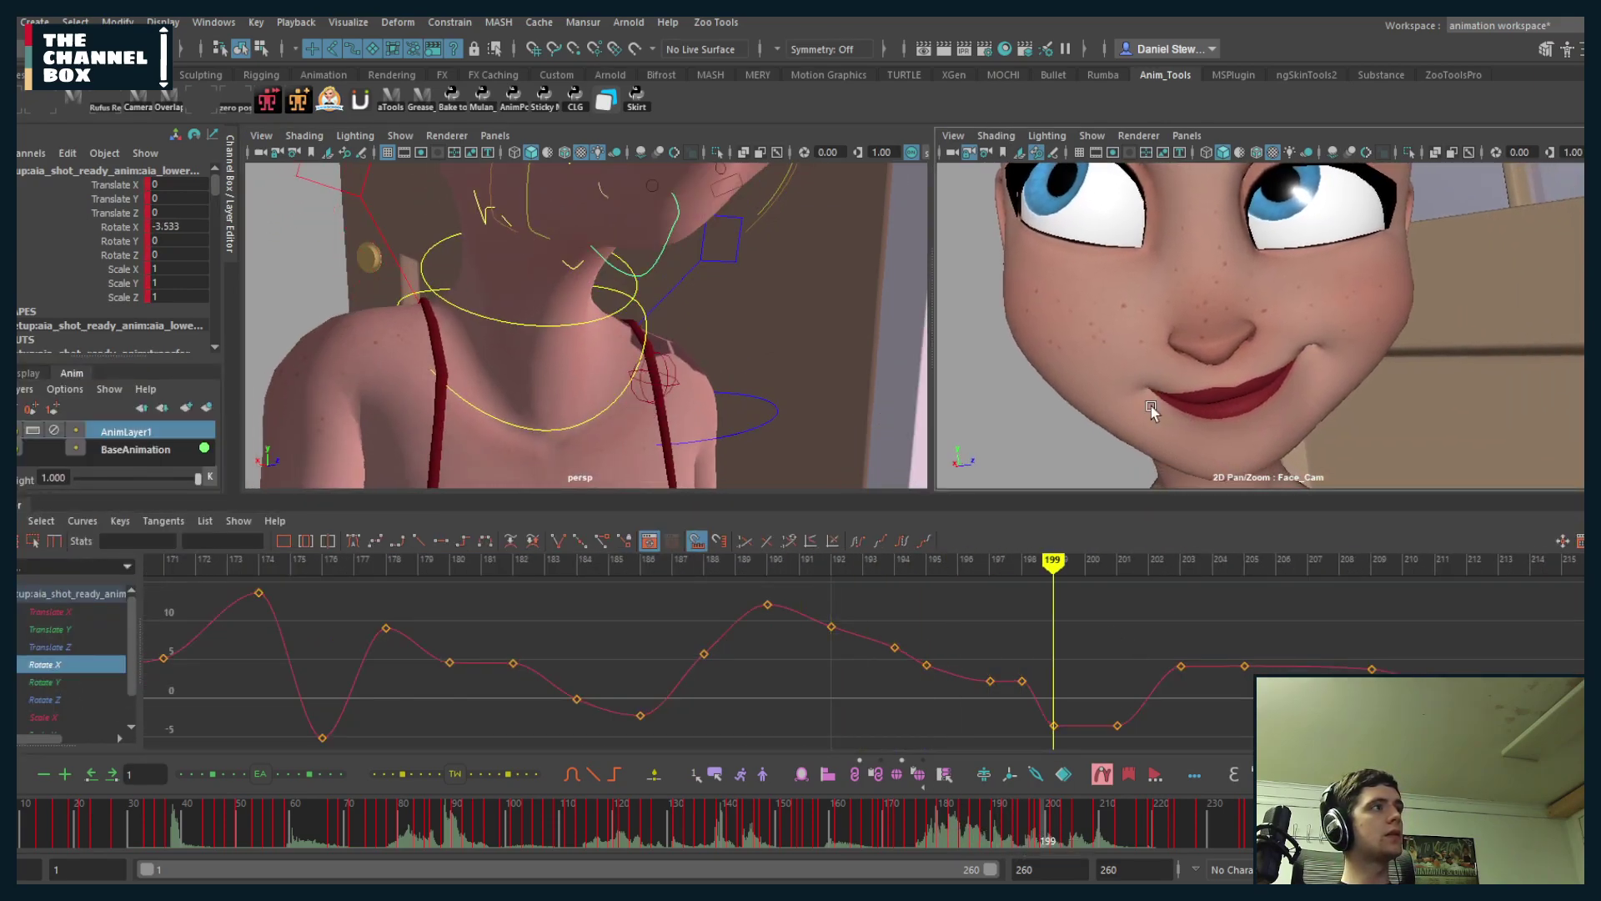
drag(1050, 831, 1068, 836)
scroll(694, 295, down, 5)
alt+drag(676, 313, 610, 339)
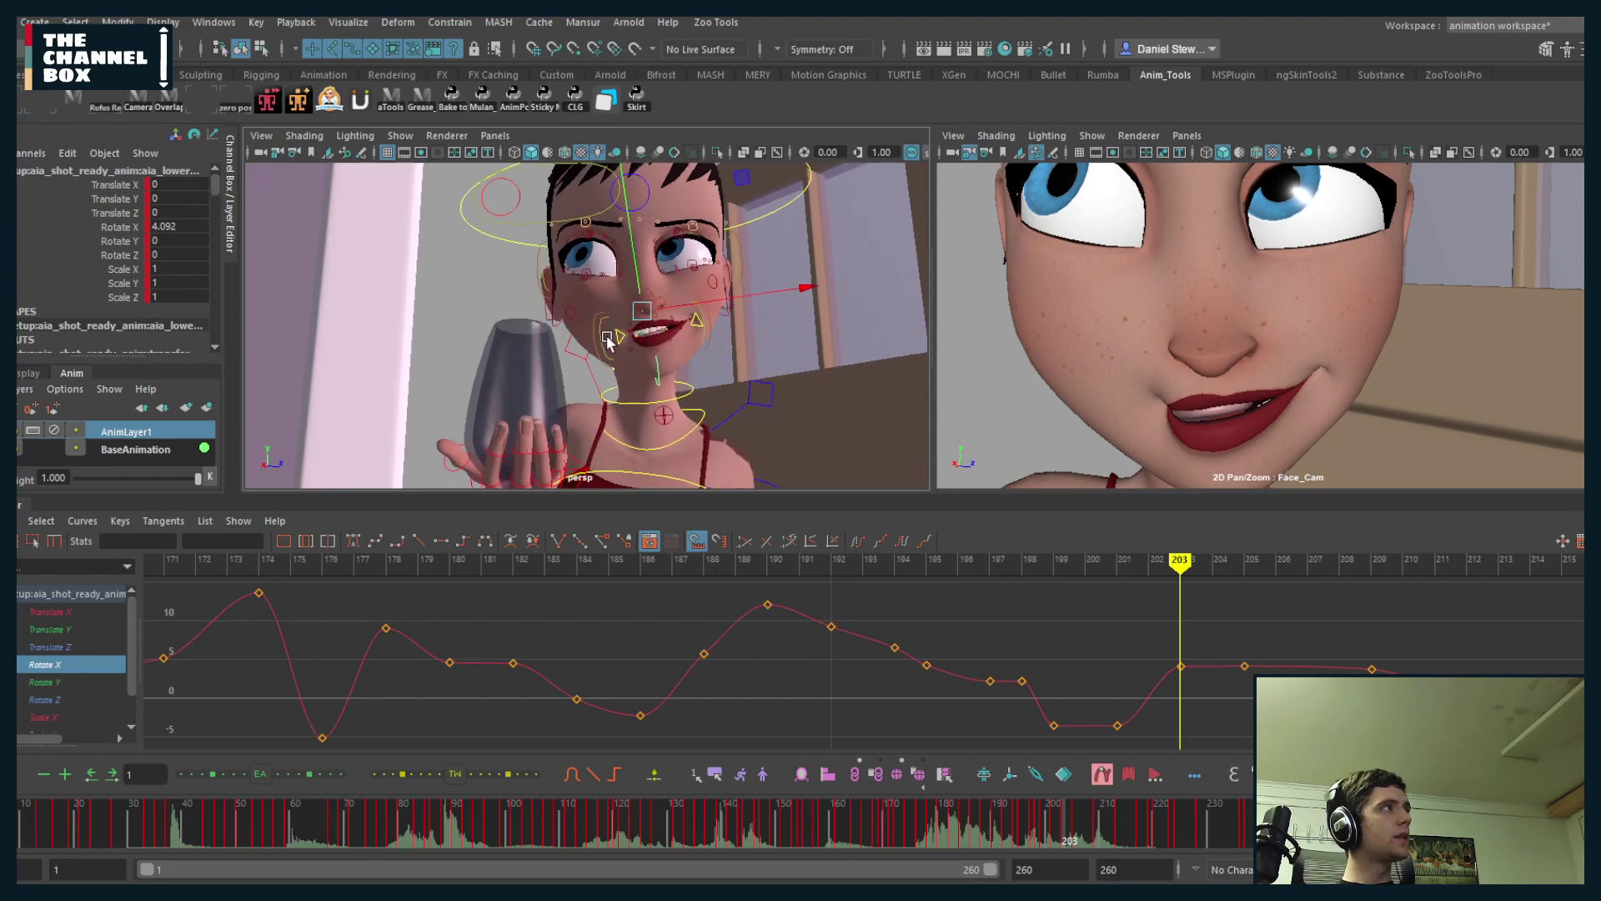
- Turn off surface picking, hide the geometry in the perspective view and select all the mouth, jaw and tongue controls
alt+drag(759, 325, 597, 356)
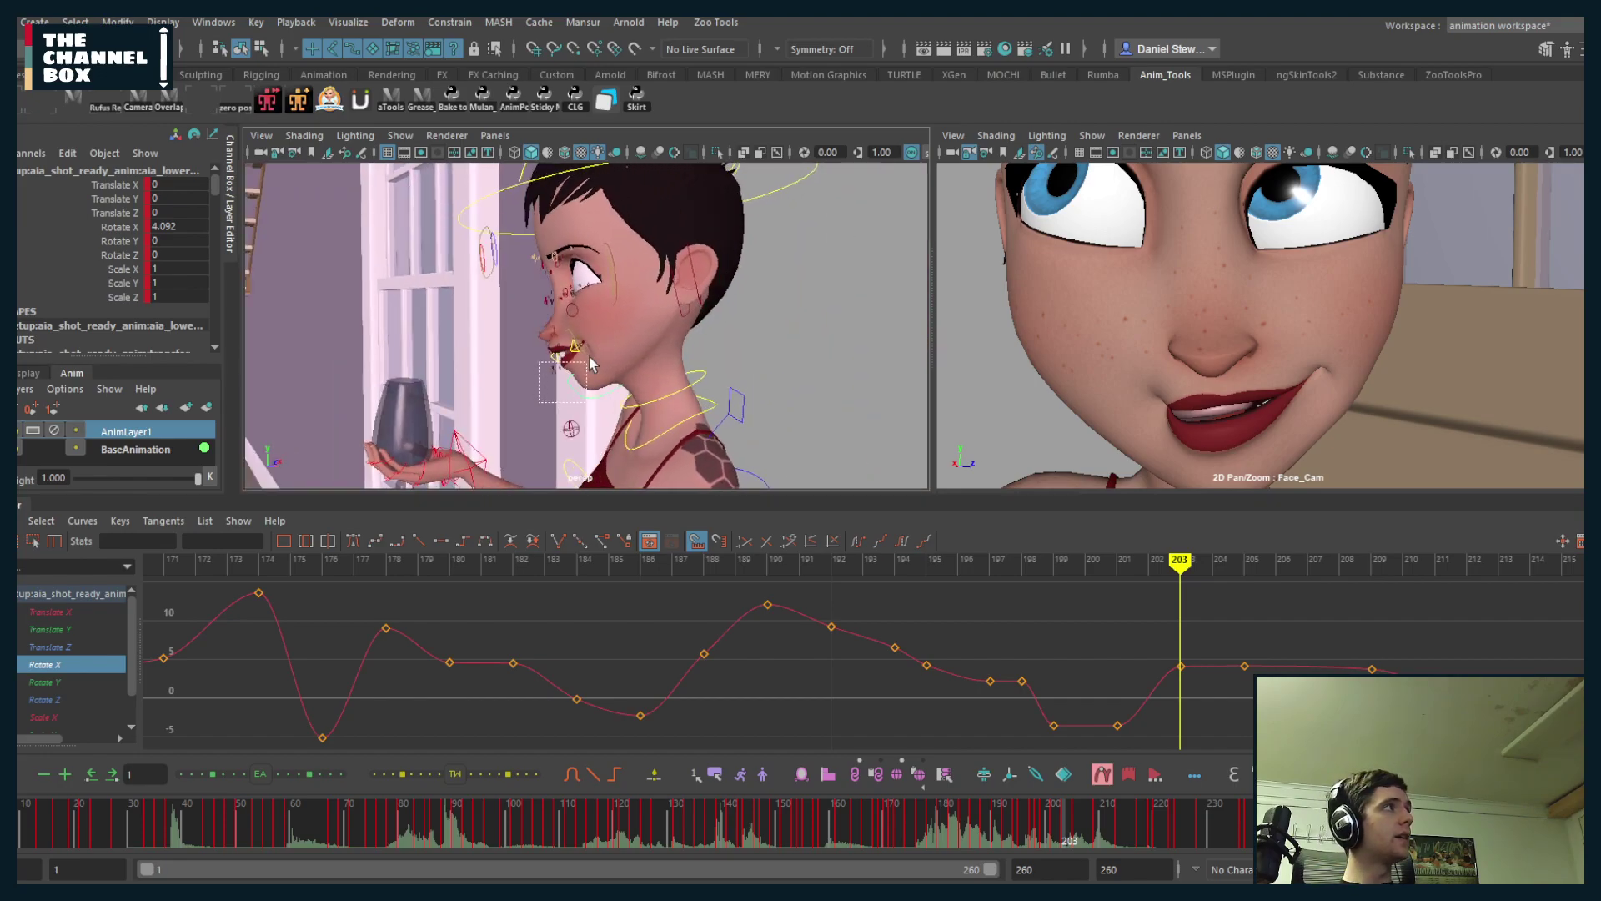
click(599, 328)
alt+drag(599, 328, 583, 360)
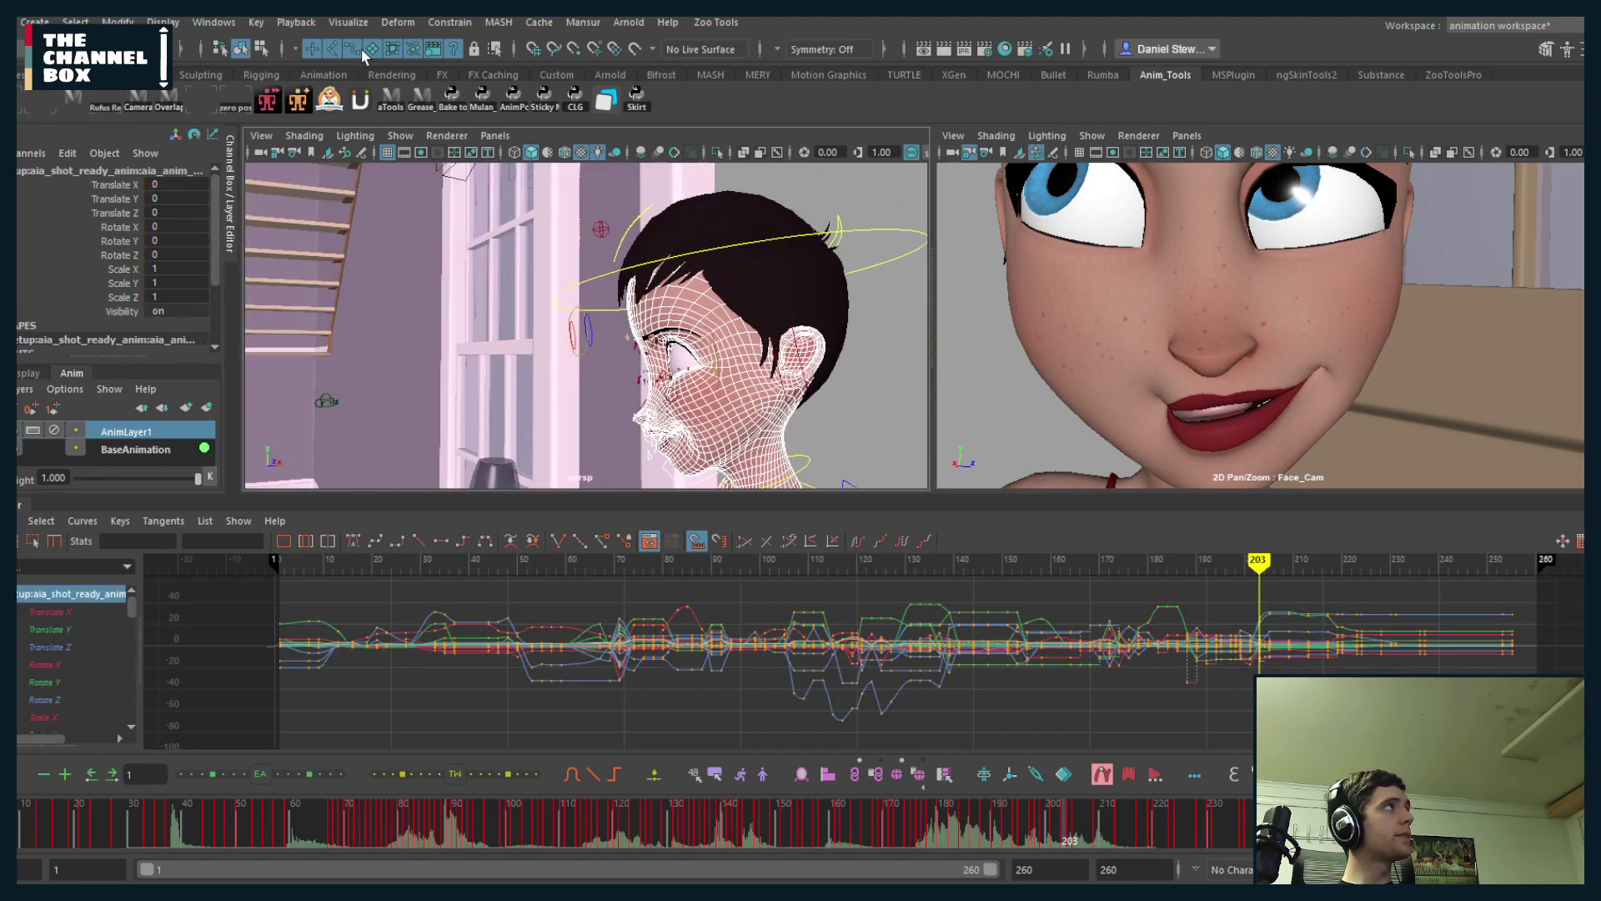
click(373, 50)
alt+drag(613, 342, 416, 399)
click(561, 440)
click(628, 365)
key(alt+1)
scroll(641, 392, up, 5)
key(space)
key(space)
alt+drag(738, 389, 655, 420)
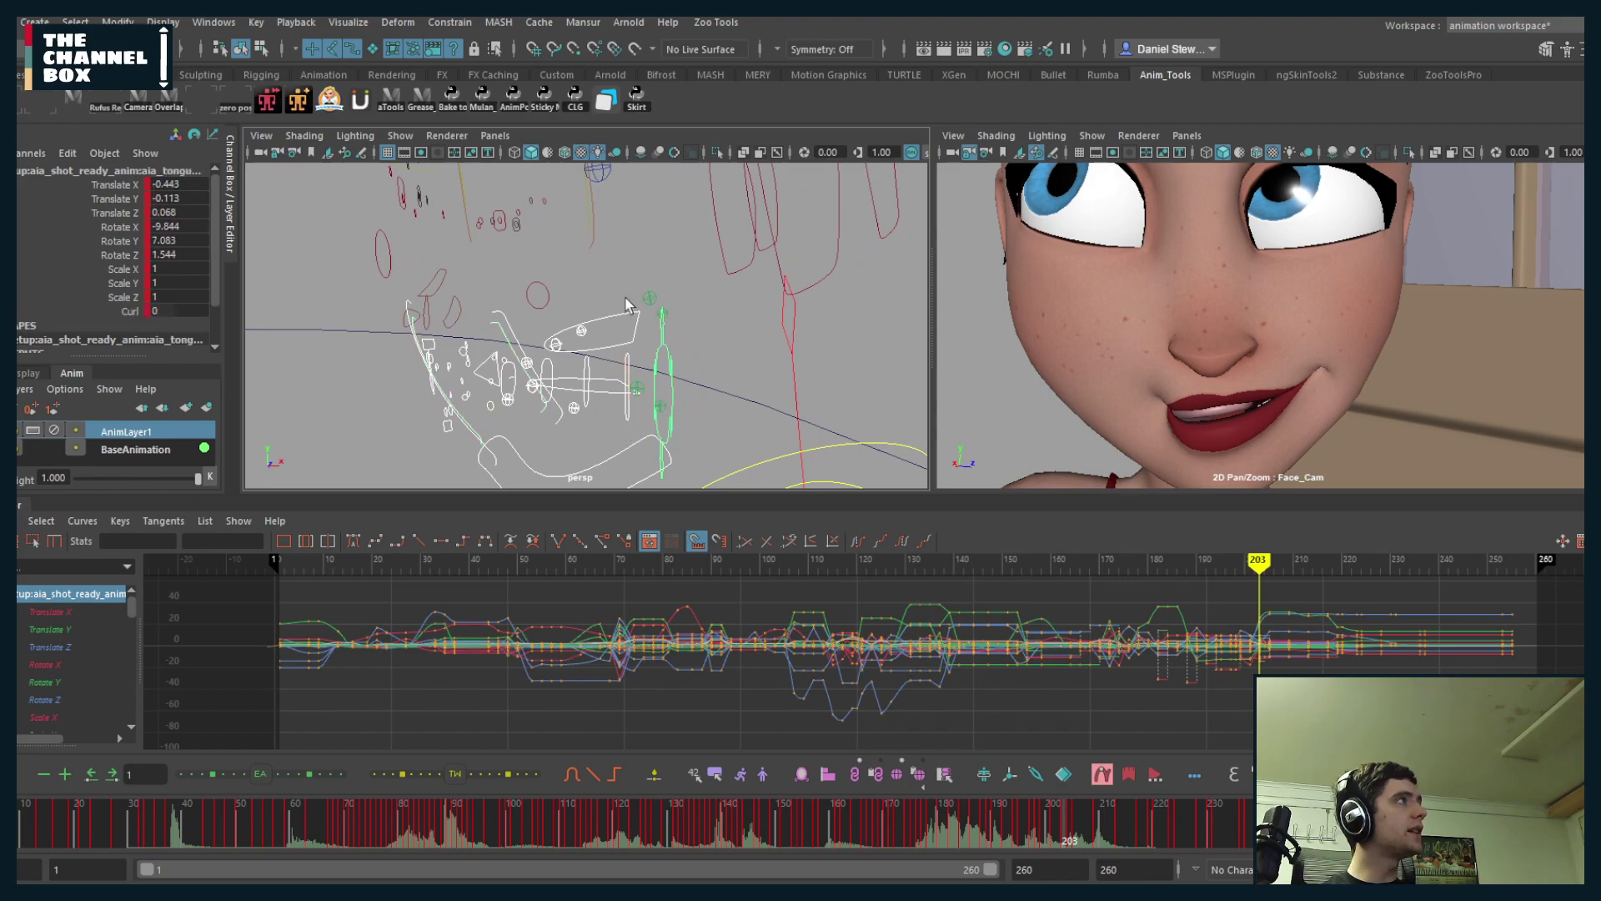
- Try to pick a single mouth control after showing all object types, and undo the selection change
click(399, 137)
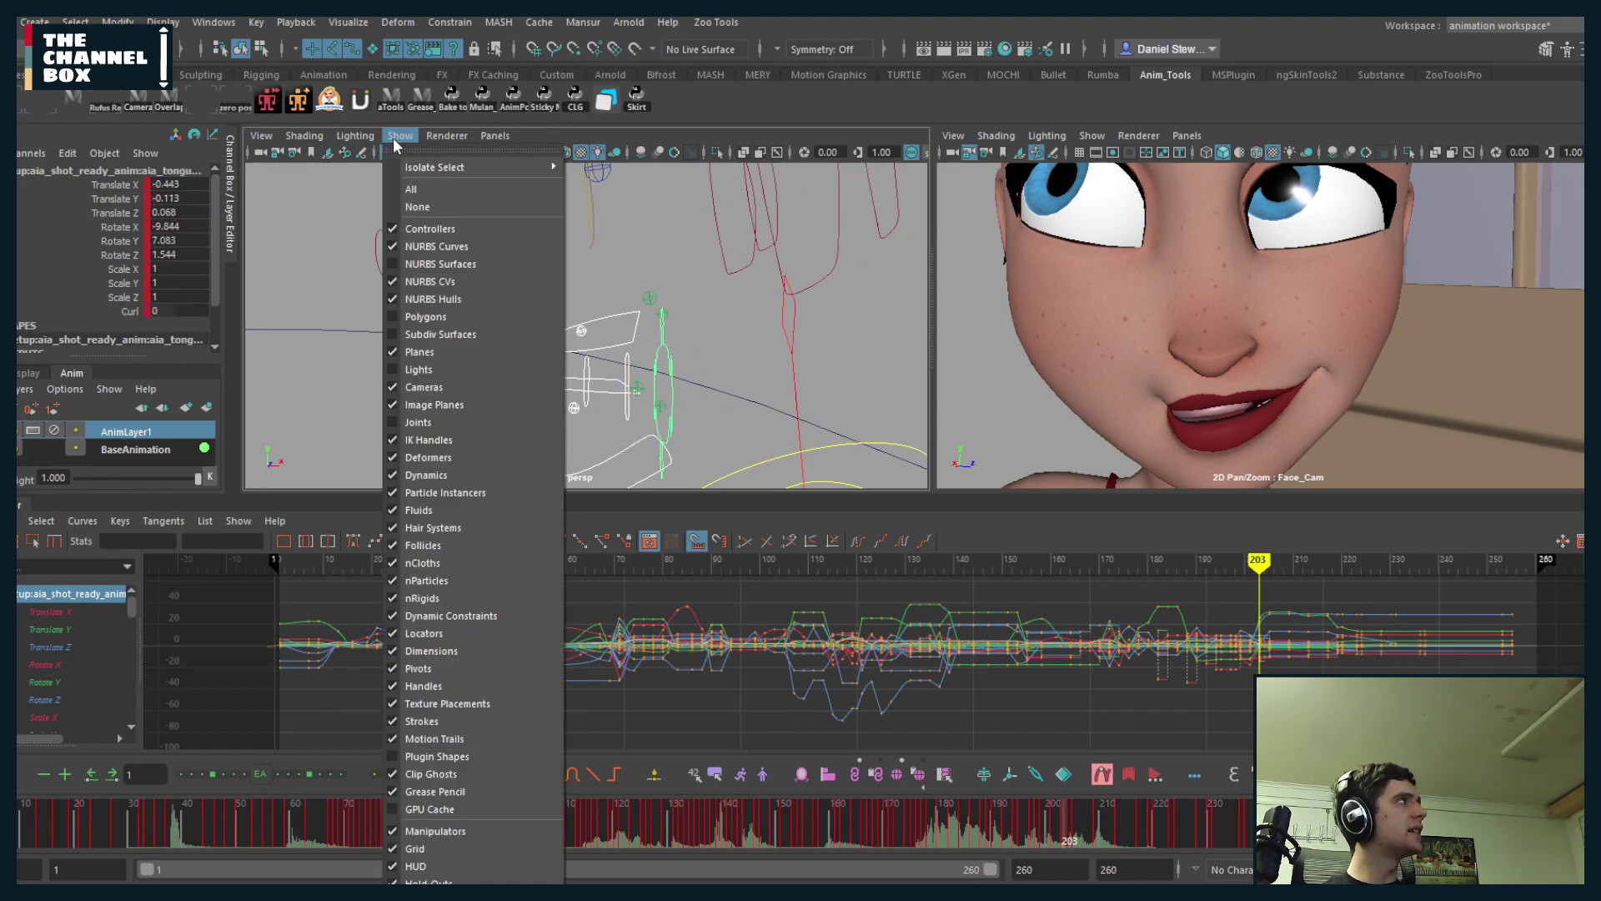
click(411, 190)
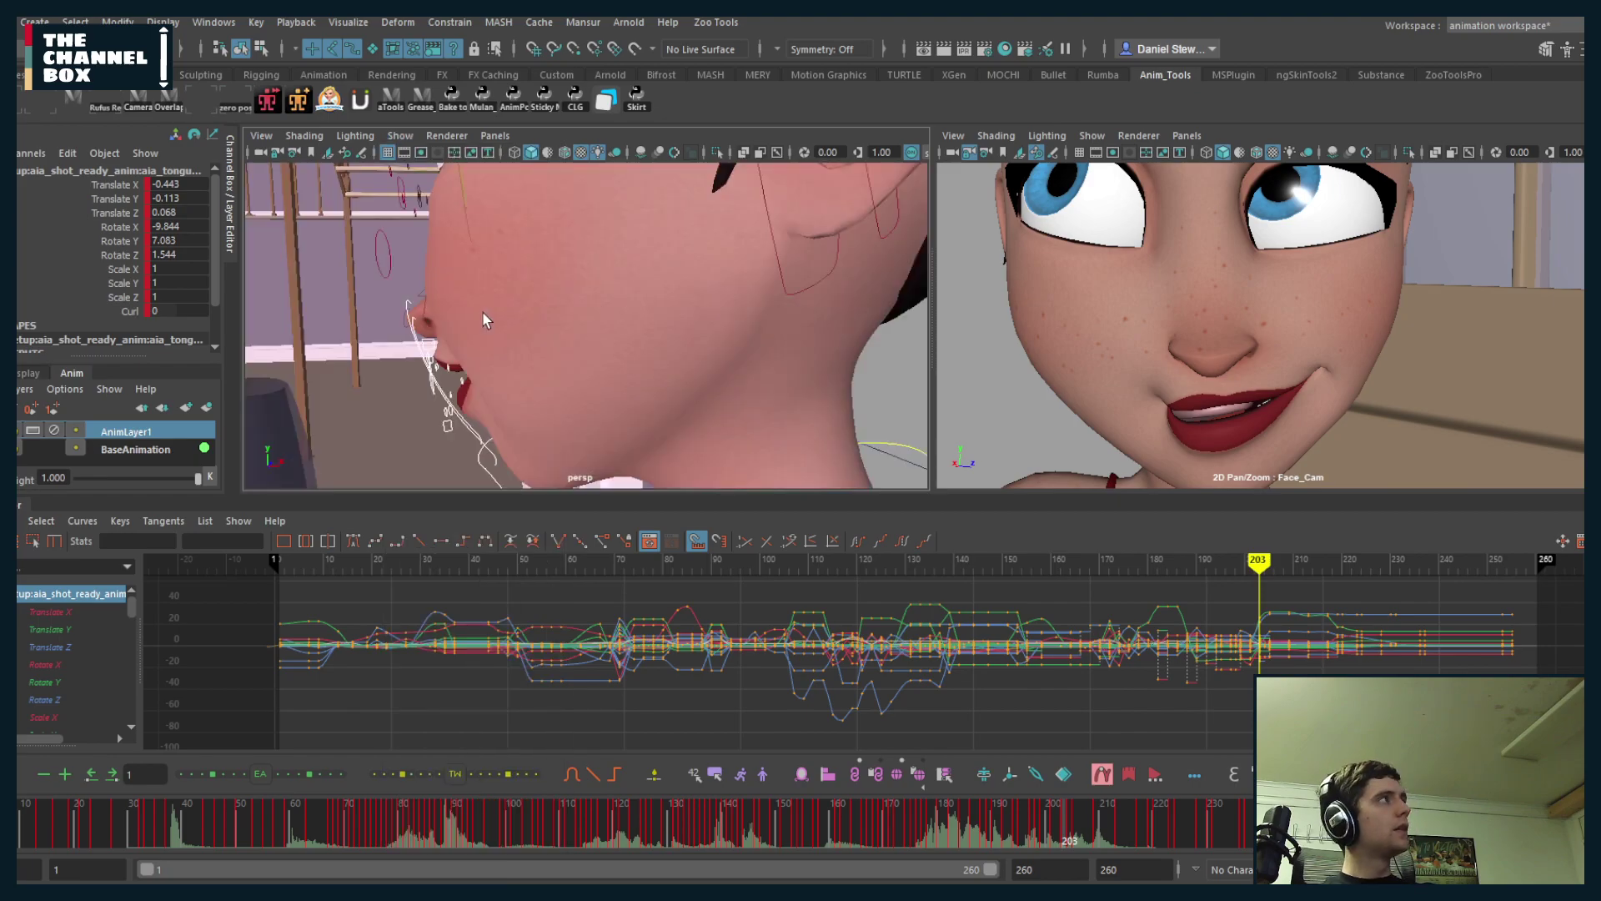
key(alt+1)
alt+drag(551, 340, 649, 344)
click(564, 368)
key(w)
key(ctrl+z)
key(ctrl+z)
alt+drag(638, 282, 722, 310)
- Frame the mouth controls' keys between frames 173 and 220, and compare the mouth poses at frames 204 and 199
alt+middle_drag(1207, 644, 884, 647)
alt+shift+right_drag(884, 647, 1042, 649)
drag(994, 816, 1071, 829)
alt+middle_drag(1268, 649, 1155, 667)
alt+shift+right_drag(1155, 667, 1190, 668)
alt+middle_drag(1140, 679, 1033, 673)
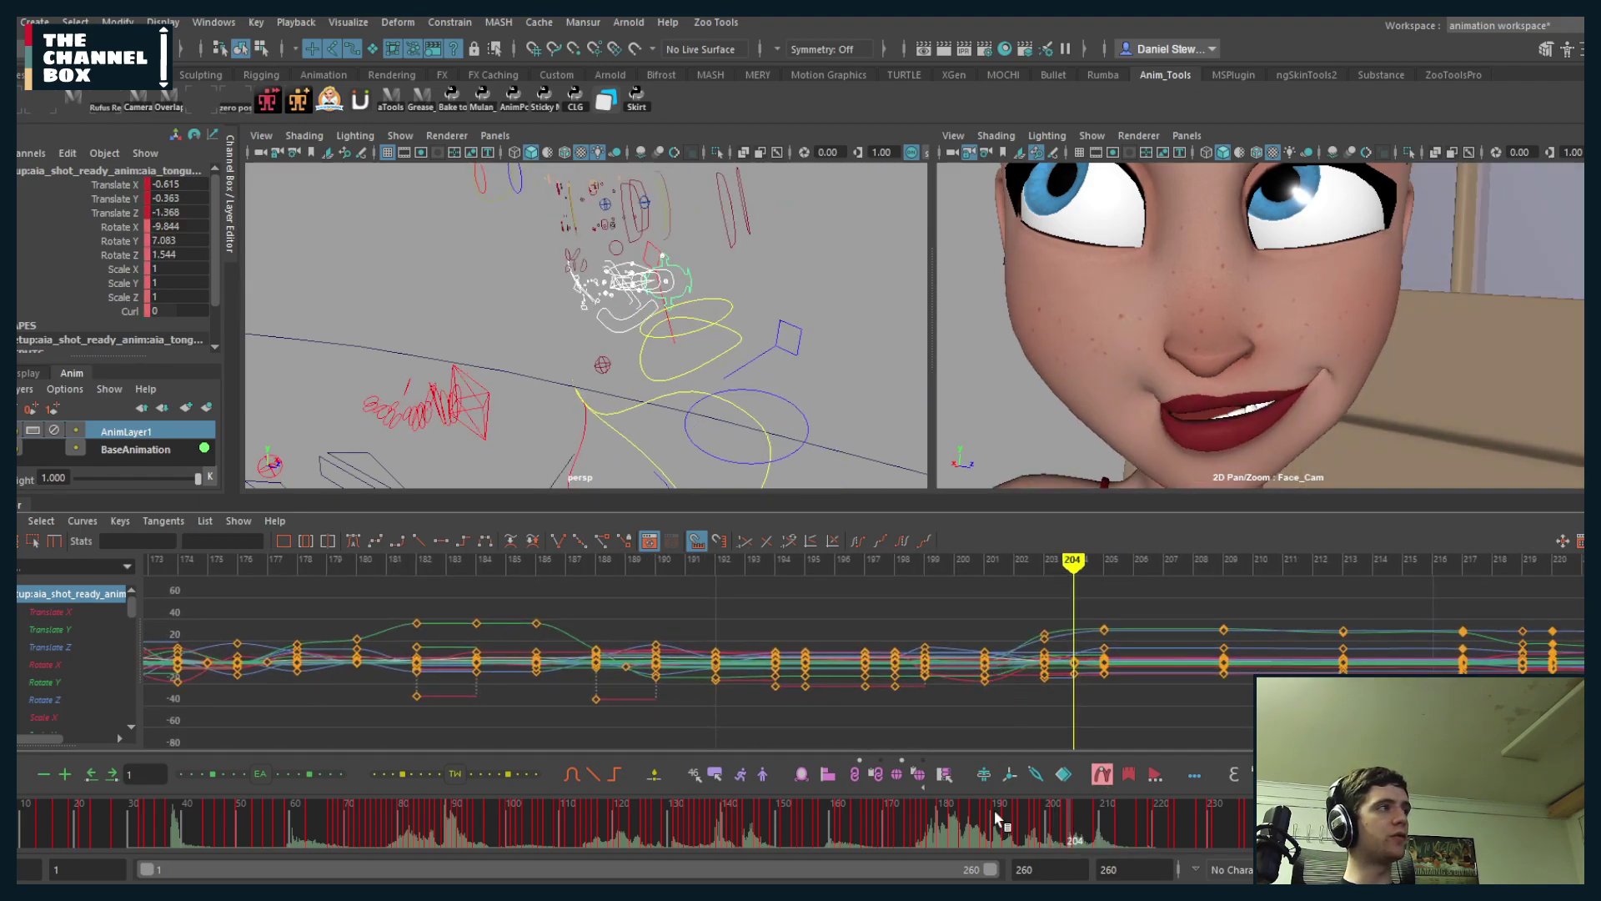
mouse_move(1061, 828)
mouse_down()
mouse_move(1043, 824)
mouse_move(1109, 812)
mouse_move(1046, 809)
mouse_up()
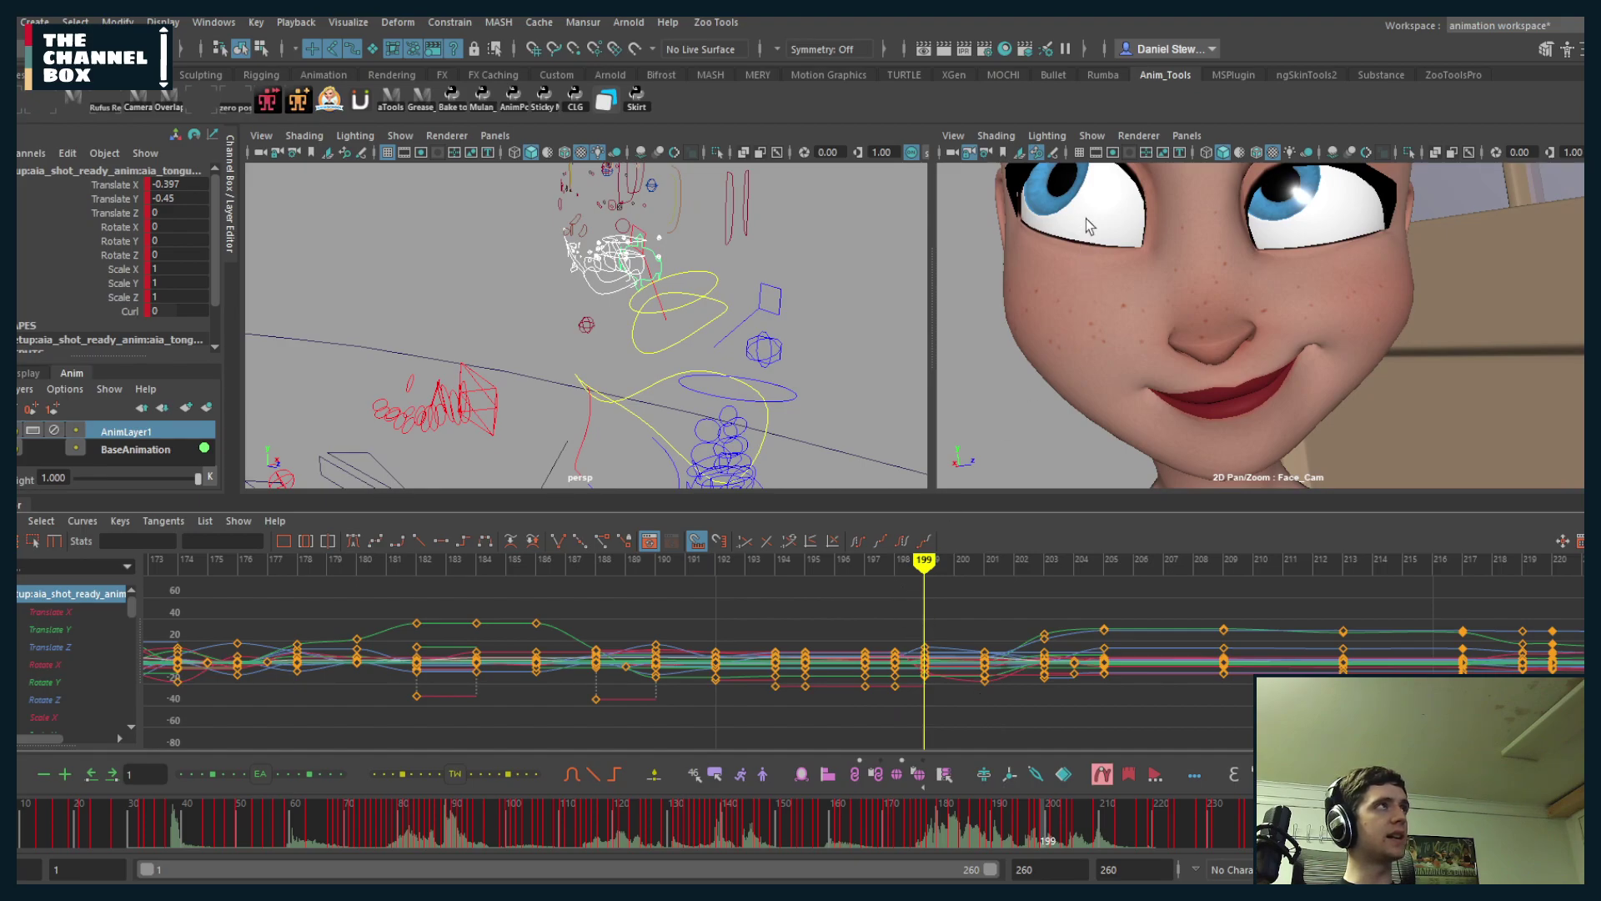
- Switch the face view to shot_cam, zoom in on the head, and go to frame 204
click(1186, 136)
mouse_move(1215, 156)
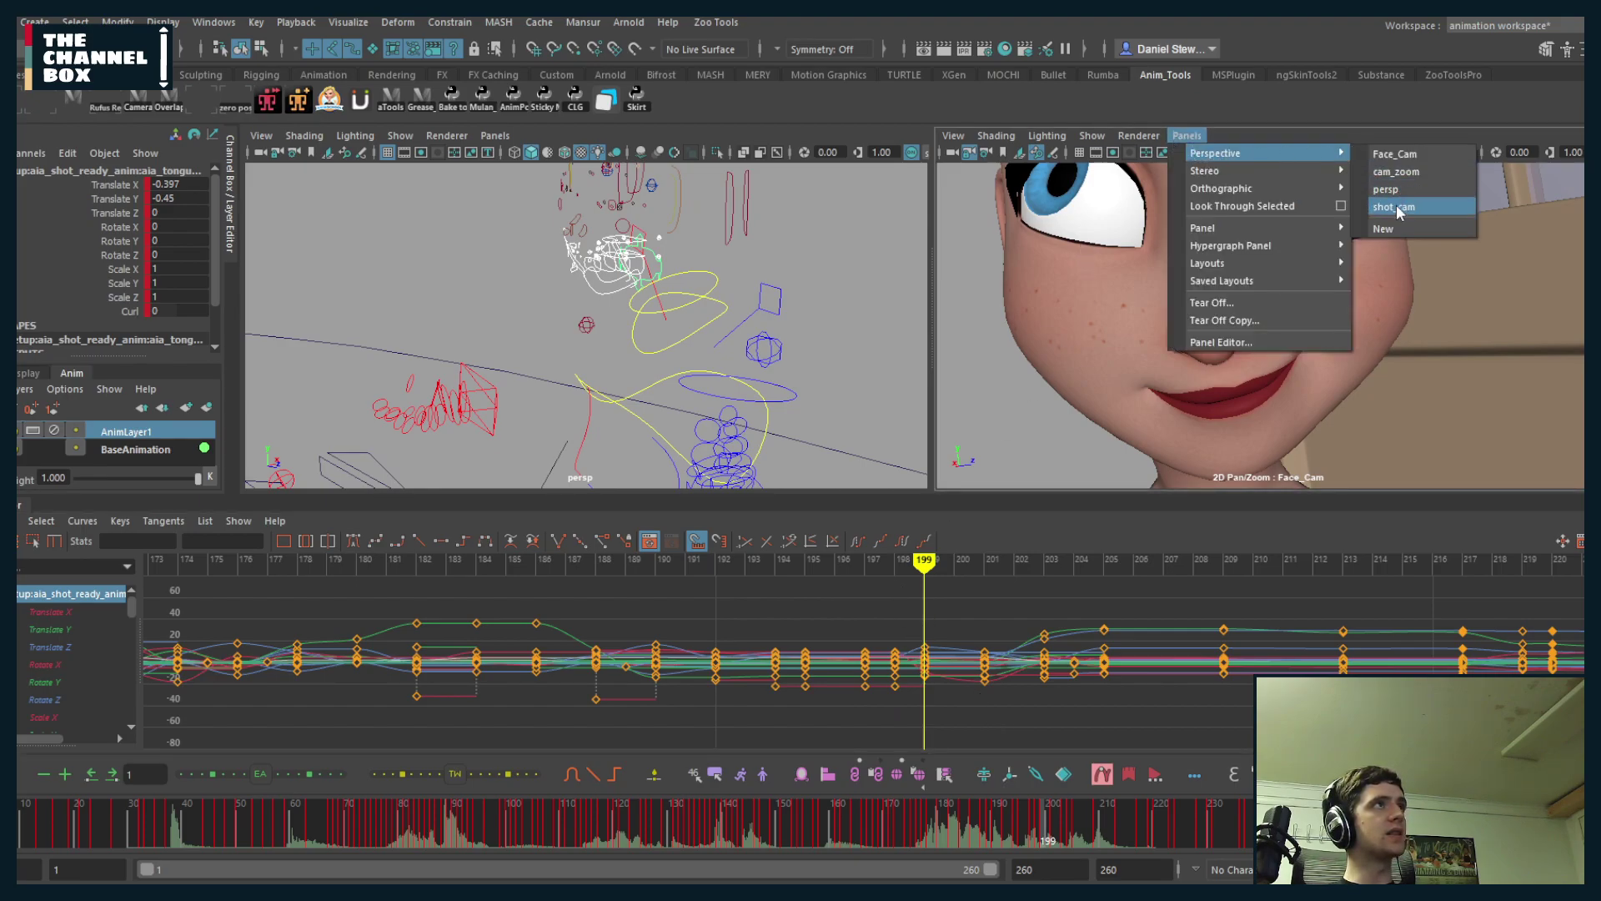
click(1405, 205)
key(backslash)
right_drag(1071, 293, 1193, 250)
middle_drag(1193, 250, 1526, 508)
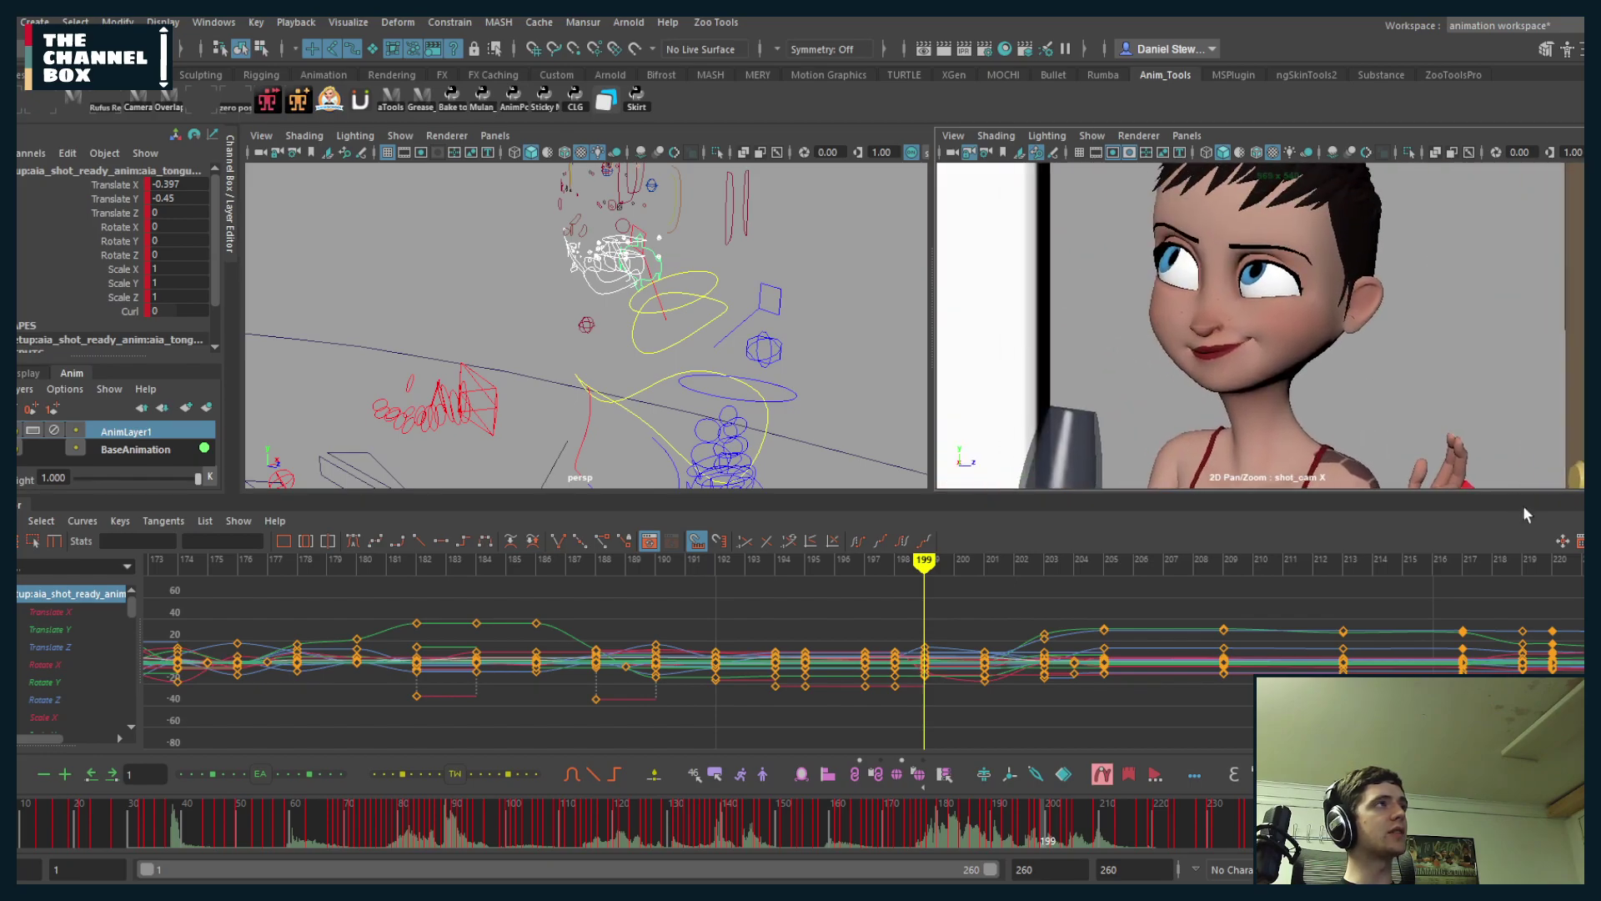
right_drag(1251, 333, 1334, 358)
middle_drag(1335, 359, 1217, 355)
drag(1042, 834, 1074, 834)
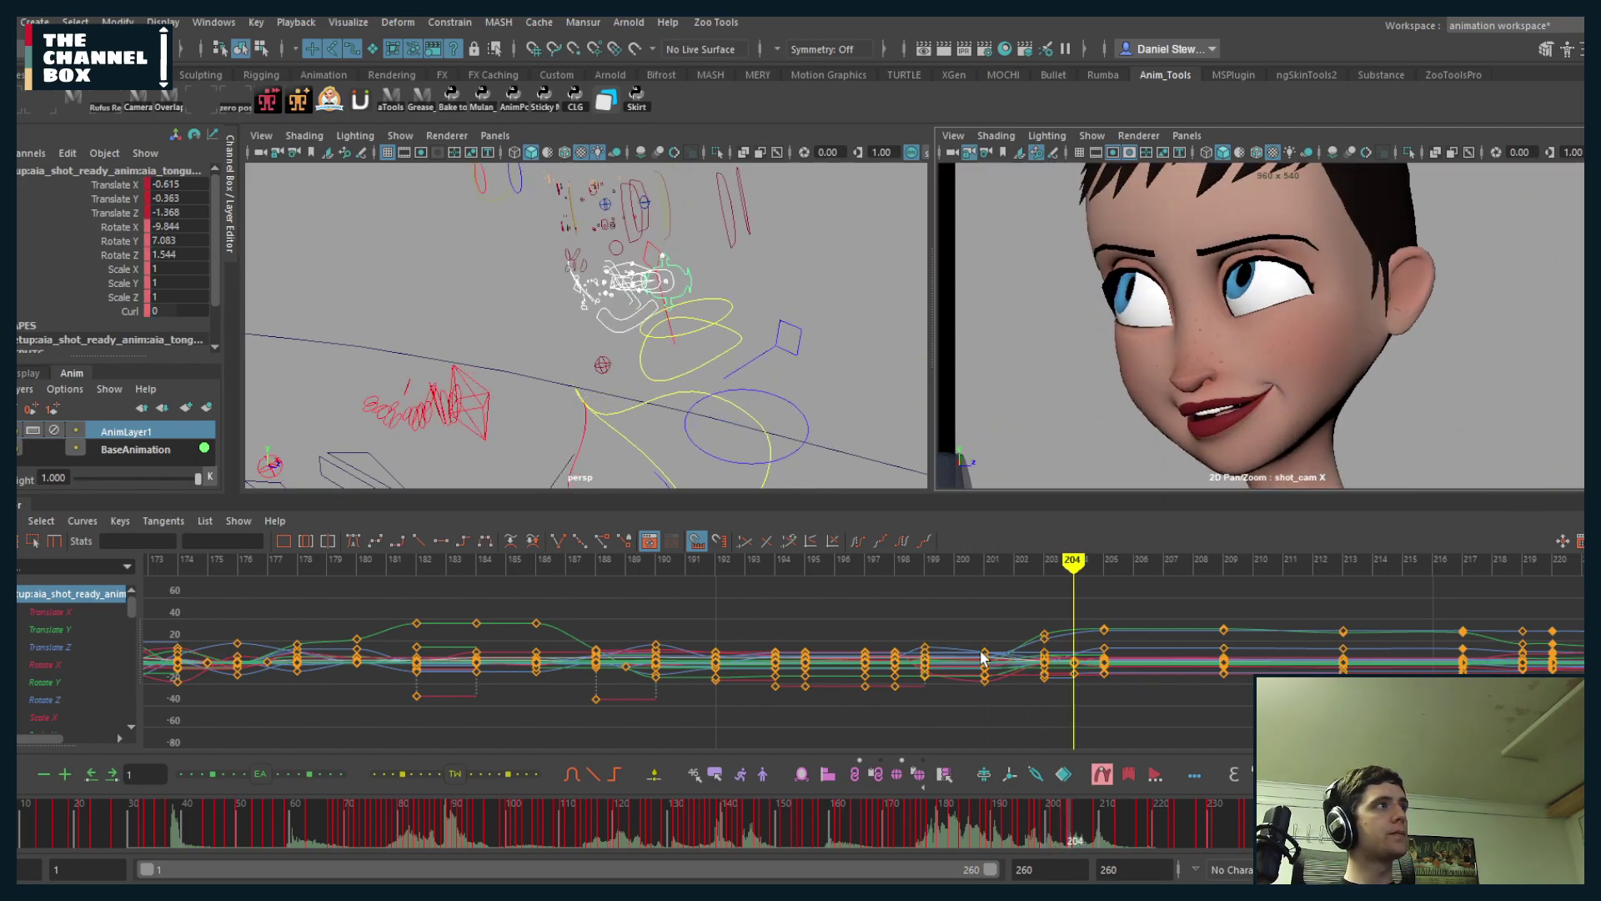
- Shift all mouth keys from frame 201 onward three frames later, and check the frames between 200 and 204
drag(954, 599, 1153, 727)
alt+right_drag(1285, 699, 1148, 699)
alt+middle_drag(1148, 699, 1069, 700)
drag(1518, 592, 833, 699)
scroll(834, 698, up, 5)
key(alt+Right)
key(alt+Right)
key(alt+Right)
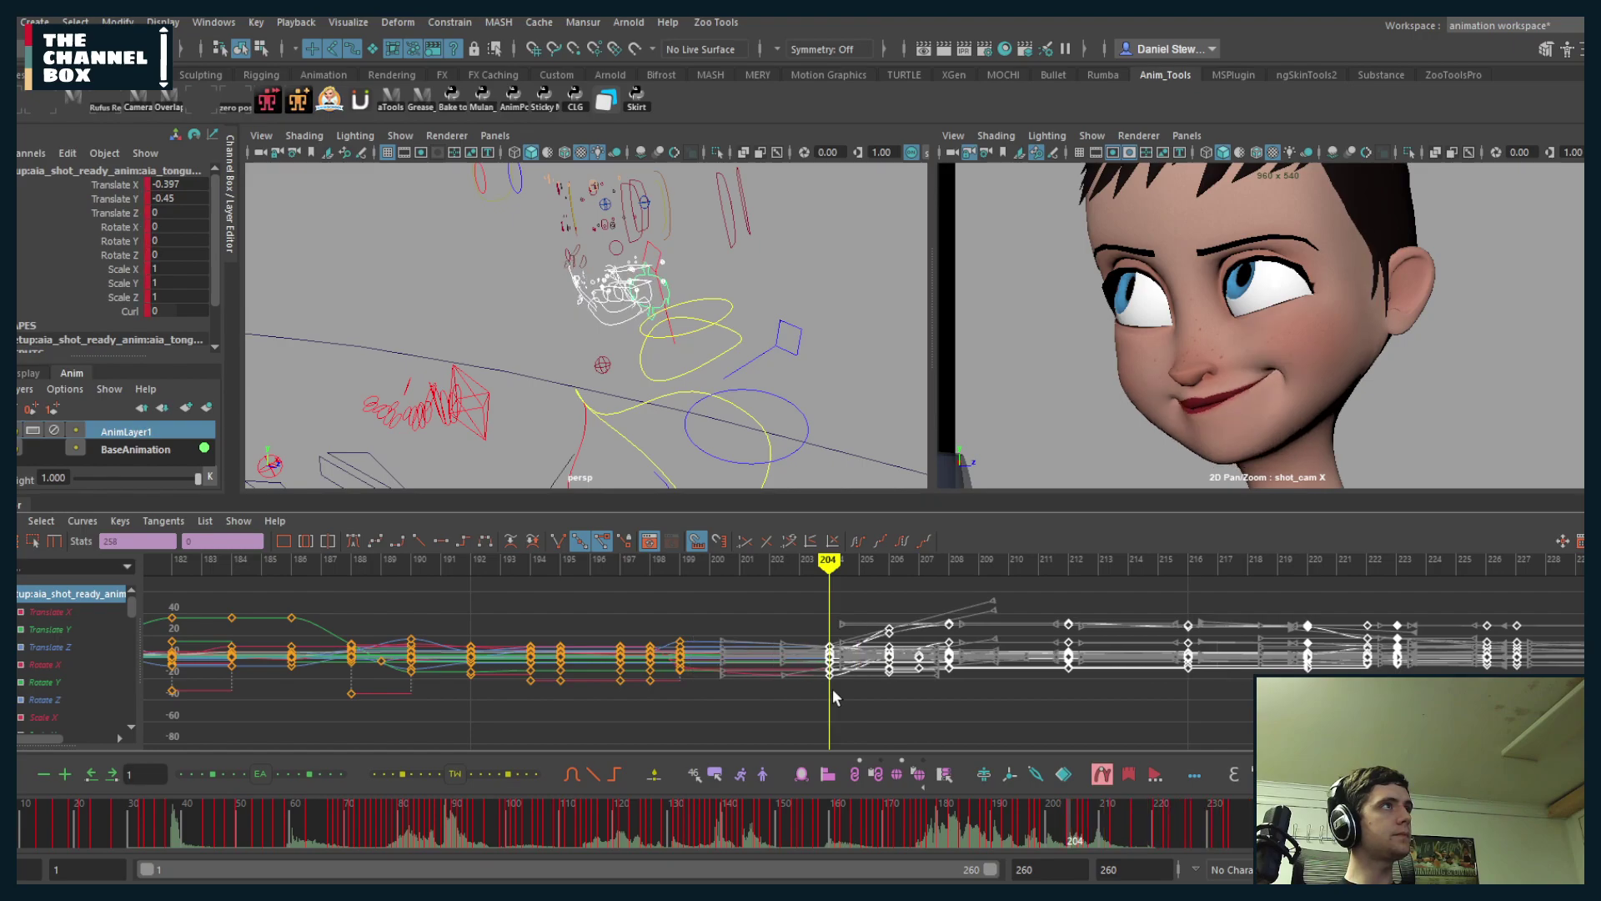
mouse_move(1049, 838)
mouse_down()
mouse_move(1015, 838)
mouse_move(1045, 828)
mouse_up()
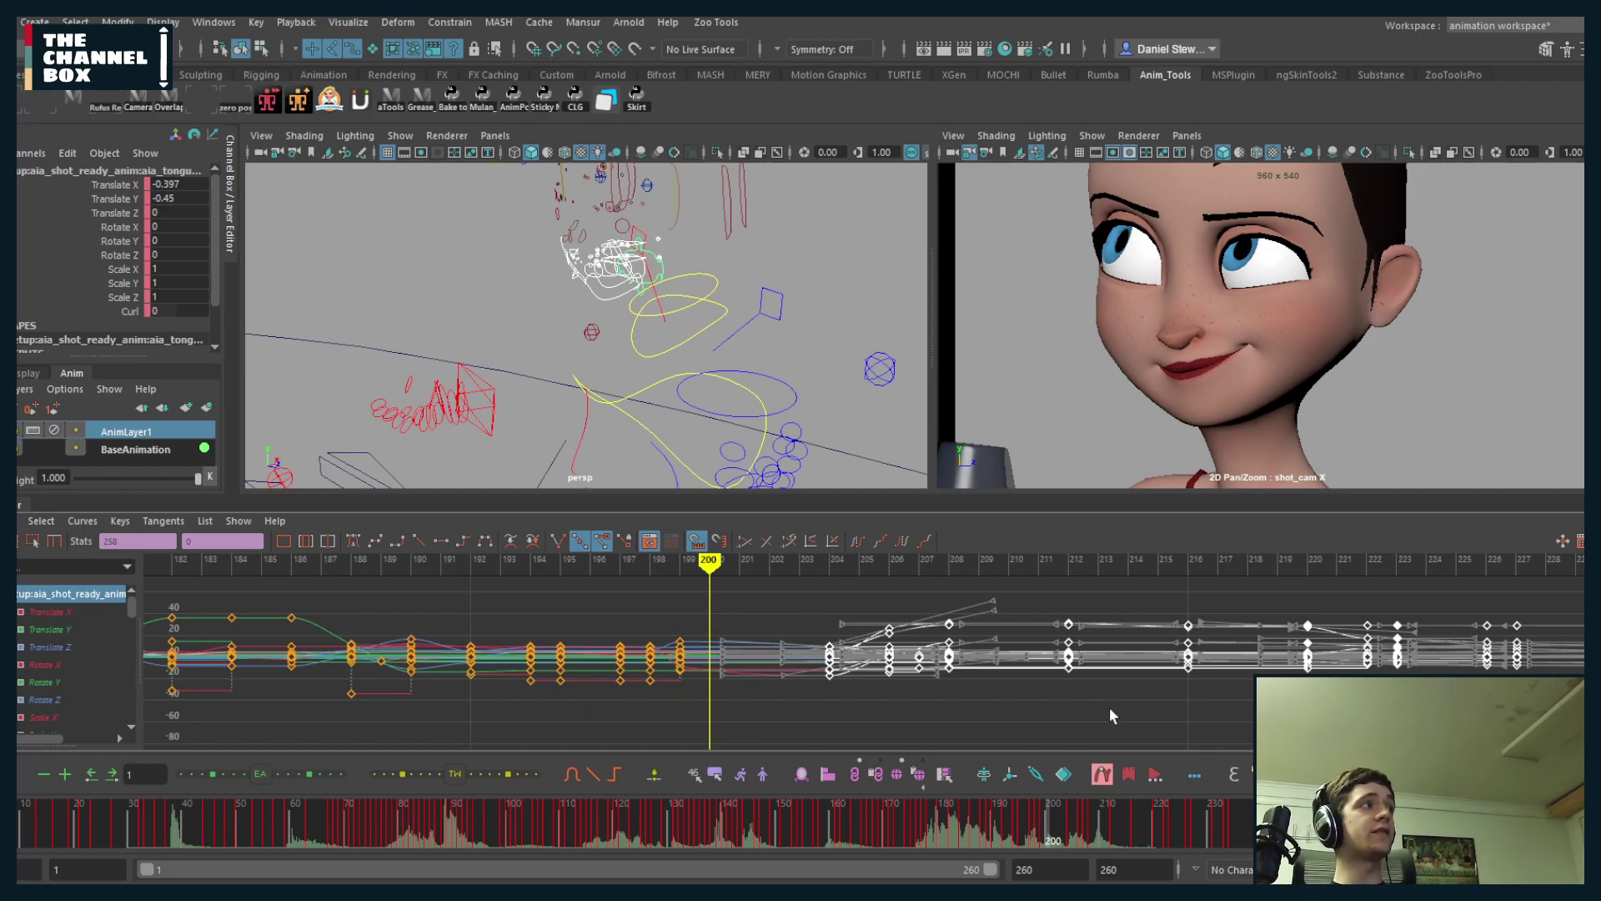
key(period)
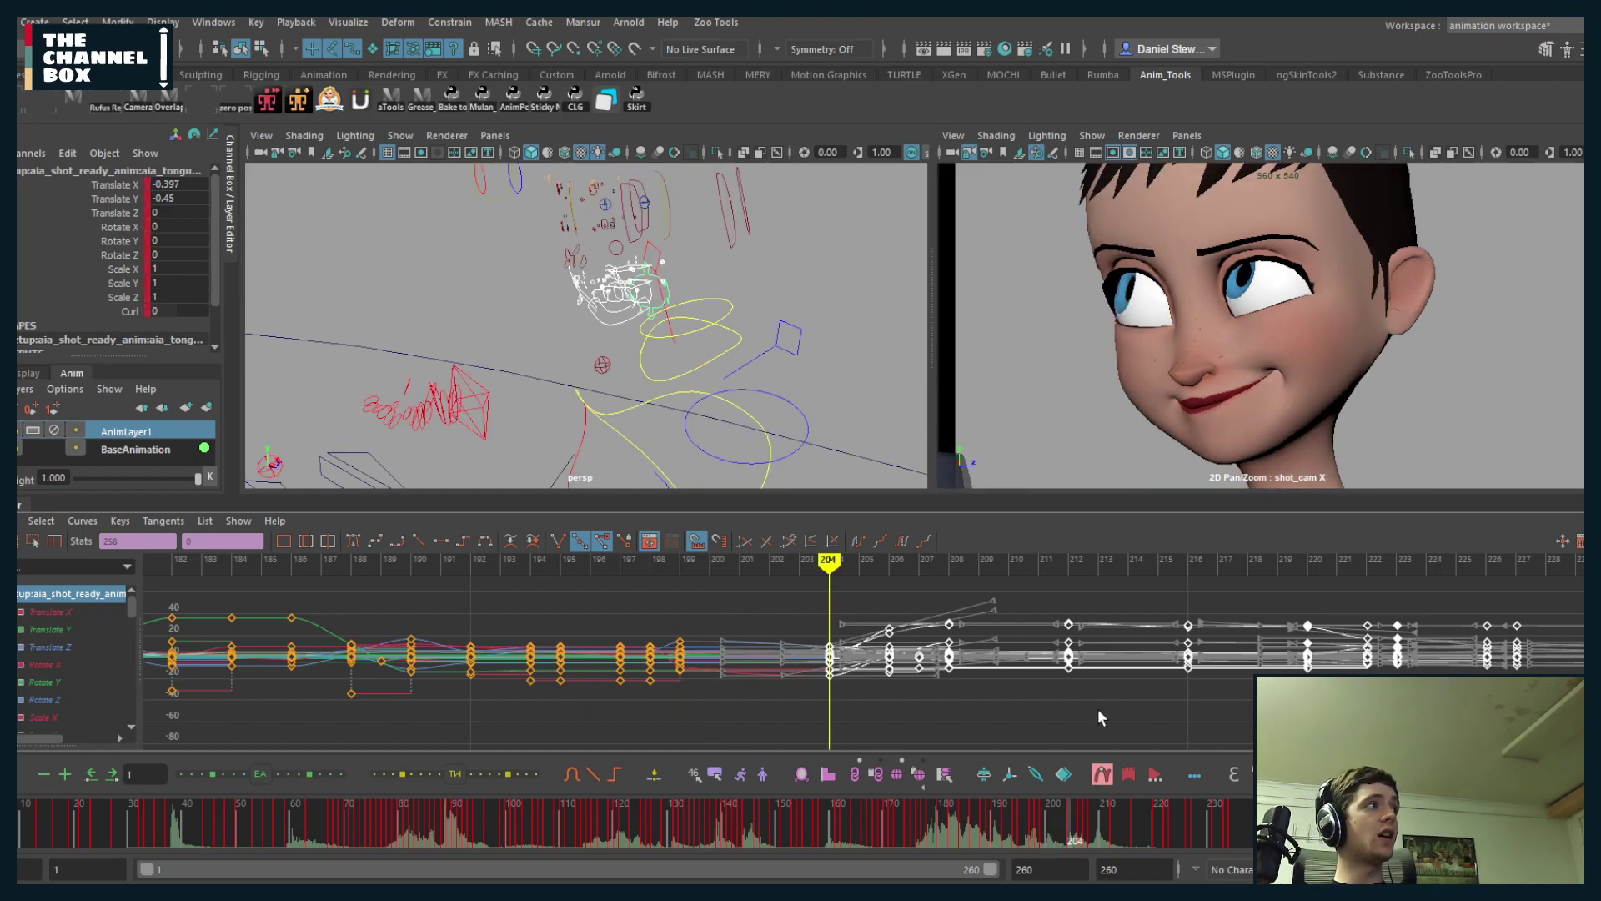
- Shift the selected mouth keys three frames earlier, and scrub up to frame 204
key(alt+Left)
key(alt+Left)
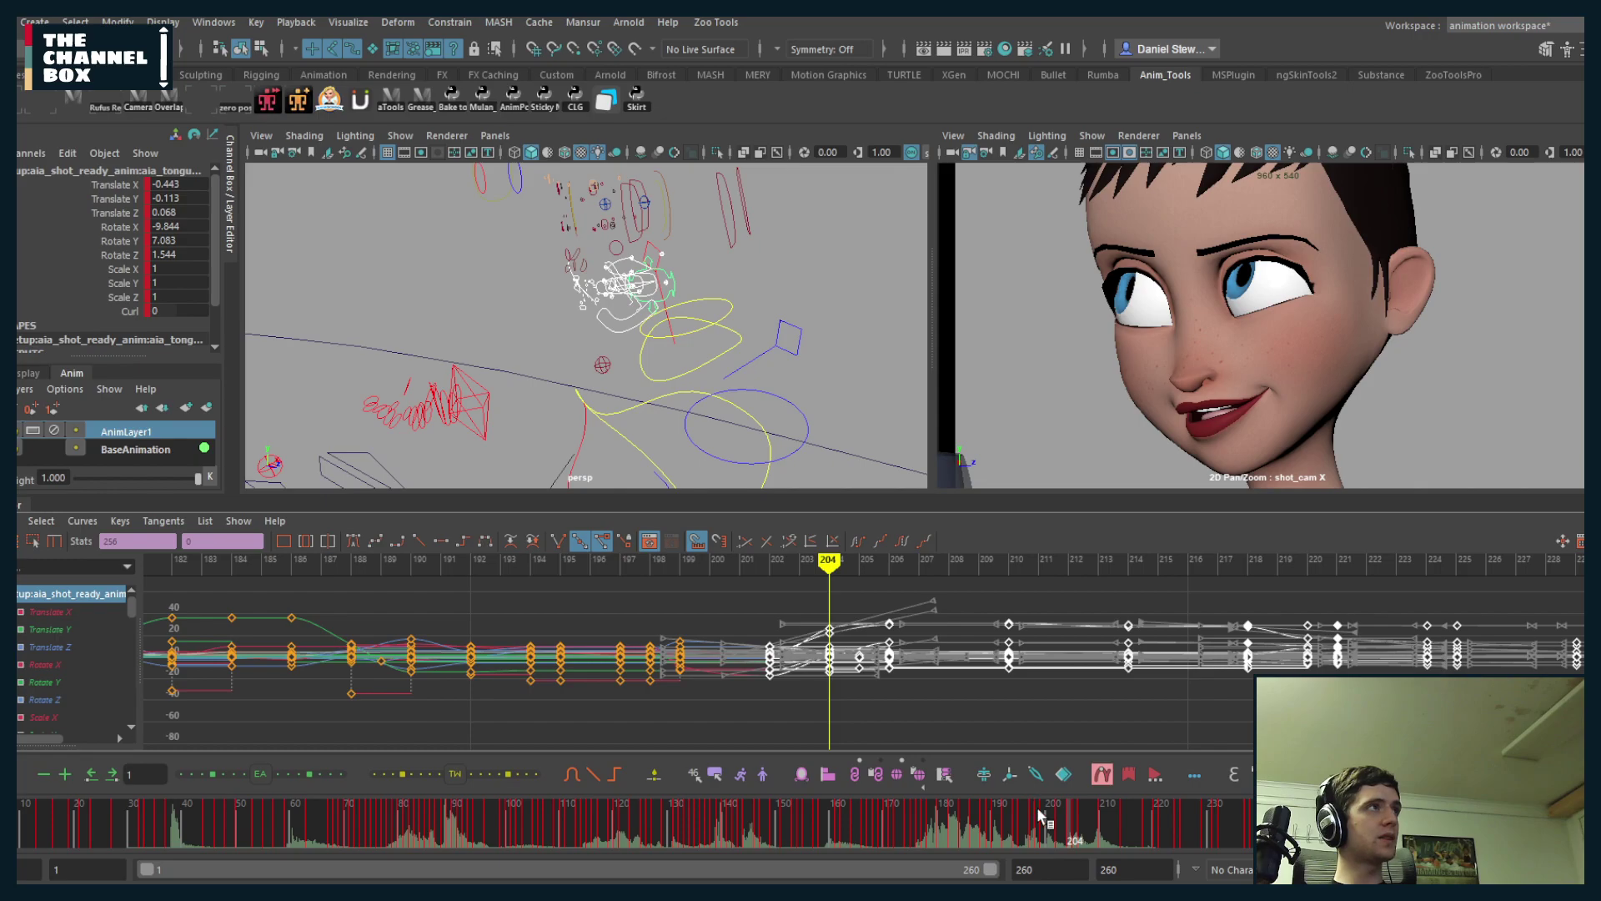
key(alt+Left)
drag(1026, 816, 1070, 832)
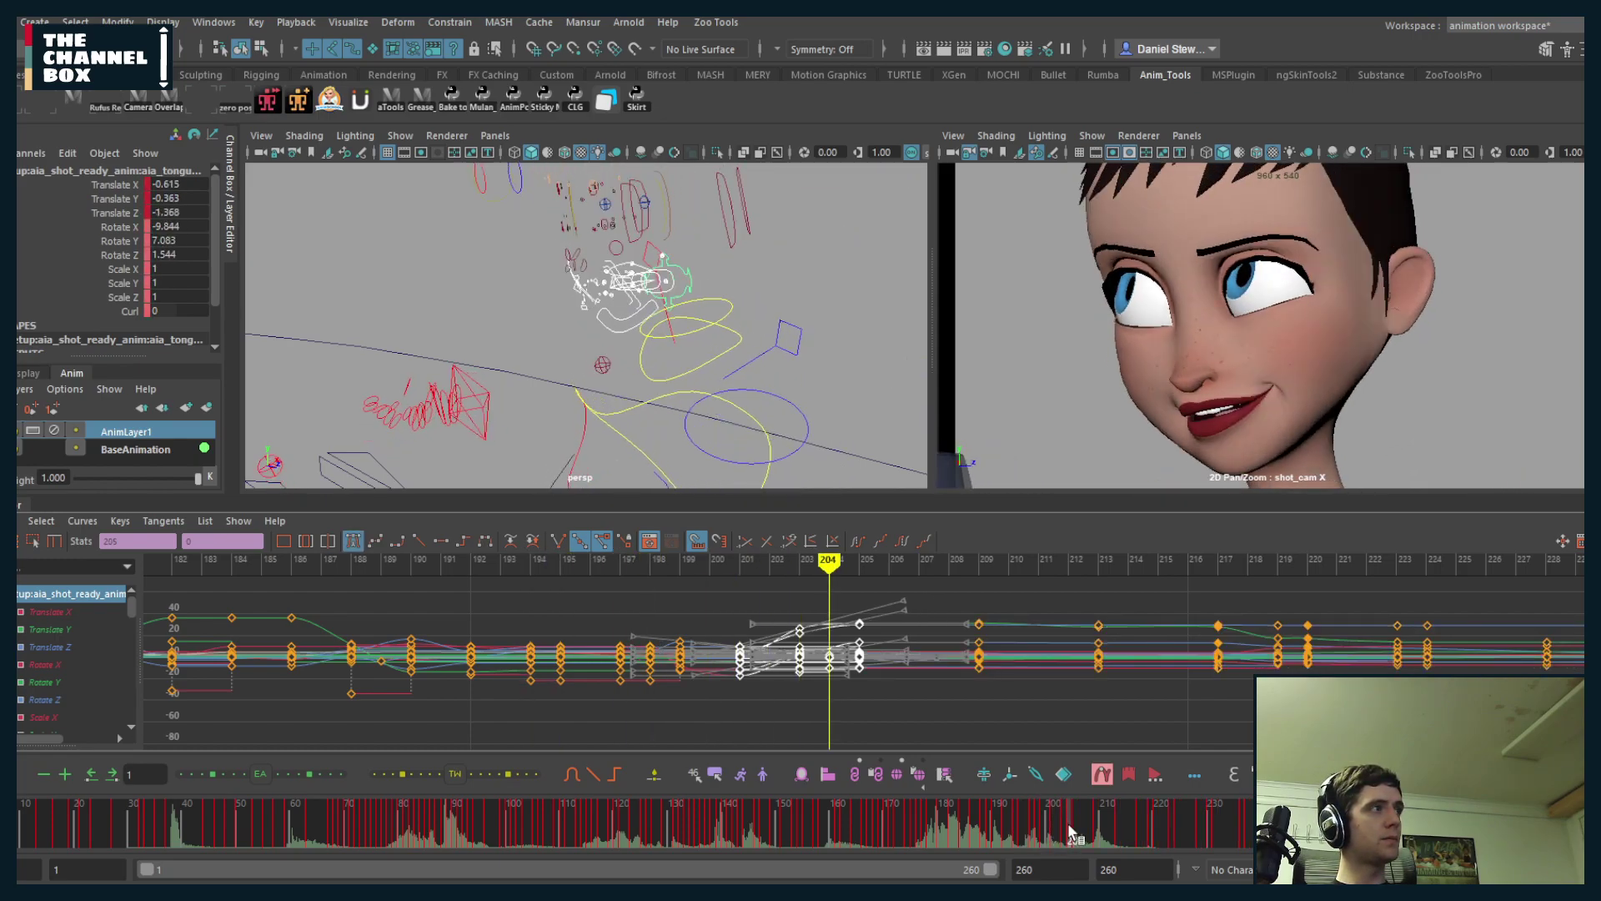
- Step back through frames 204 to 199 to examine how the mouth opens against the audio
key(alt+comma)
key(alt+comma)
key(alt+comma)
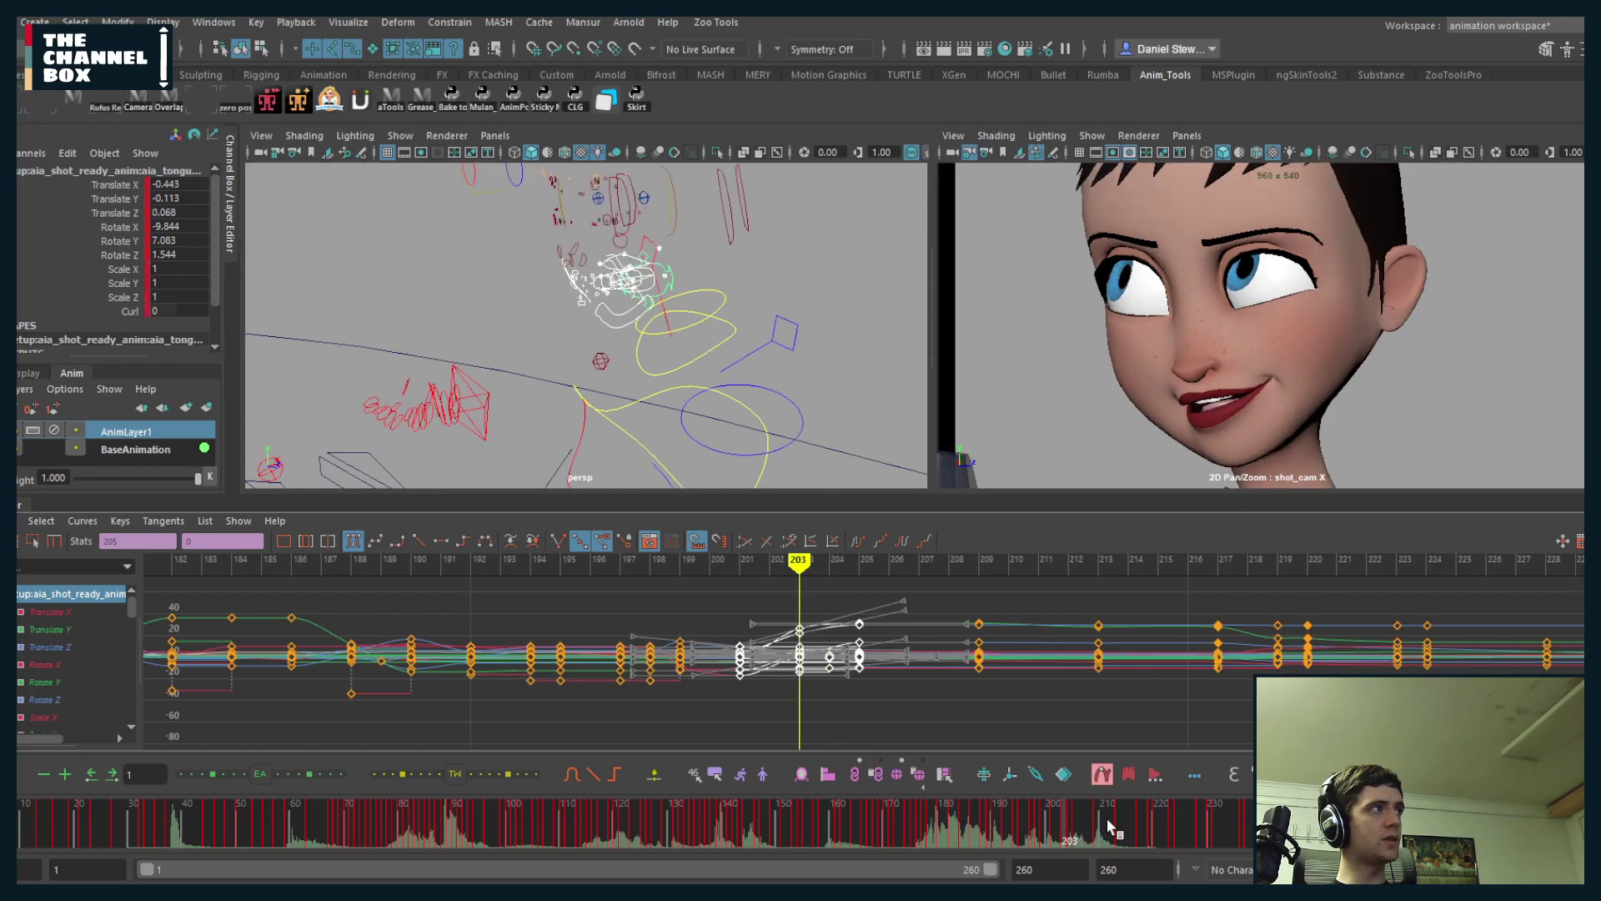
key(alt+comma)
key(alt+comma)
key(alt+comma)
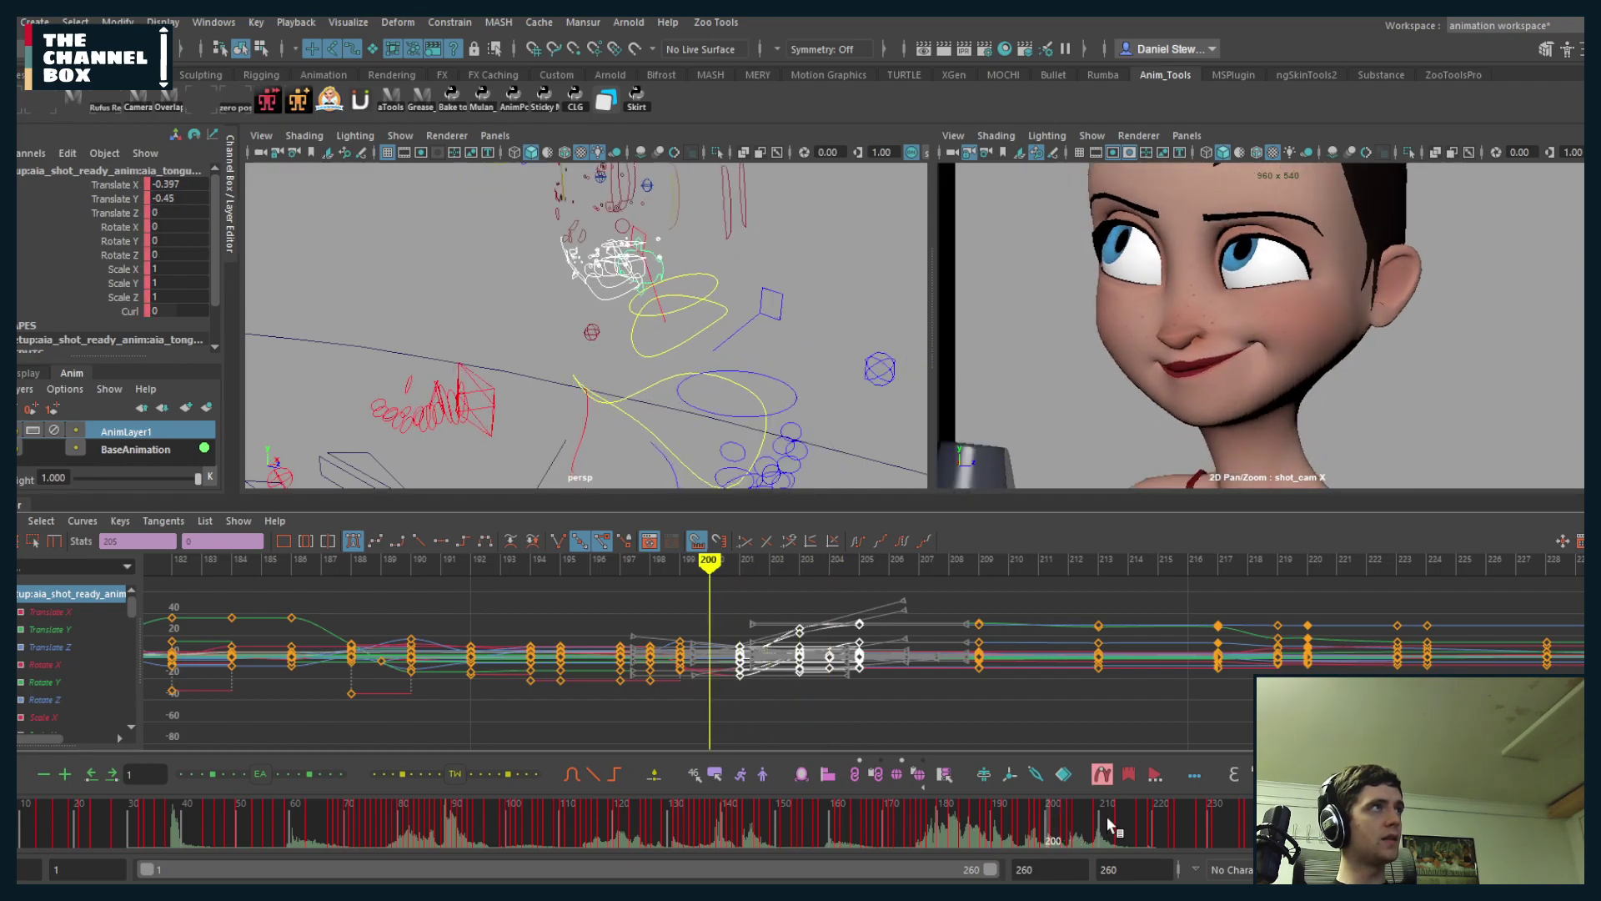
key(alt+period)
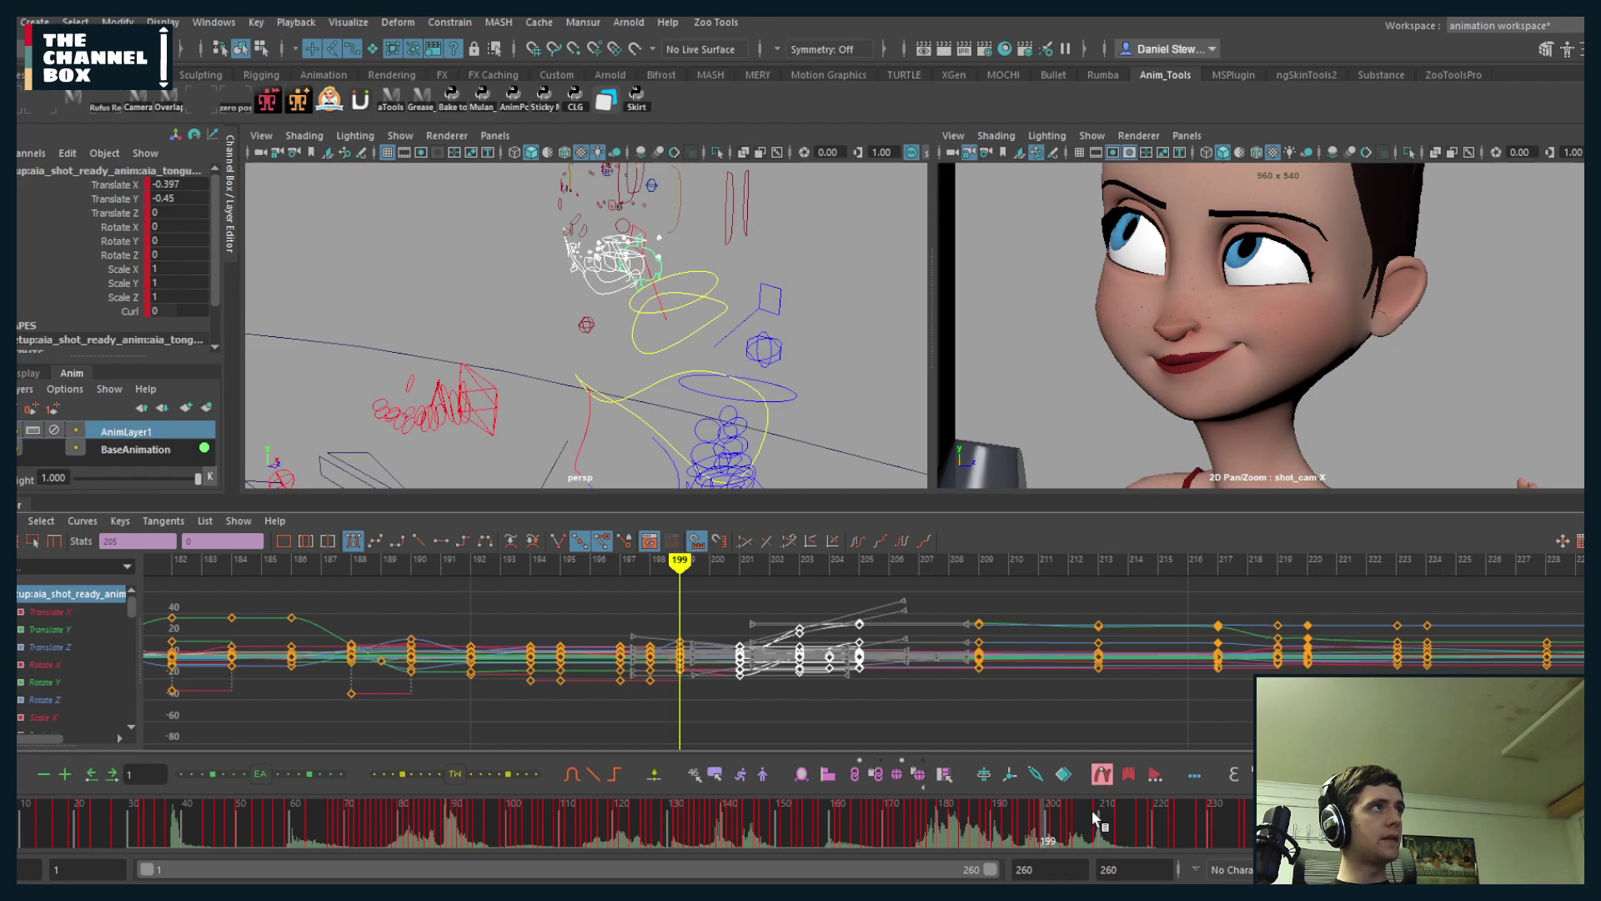
- Set the FINALAUDIO2 sound's offset to 25, and replay the shot
right_click(1026, 824)
mouse_move(1130, 791)
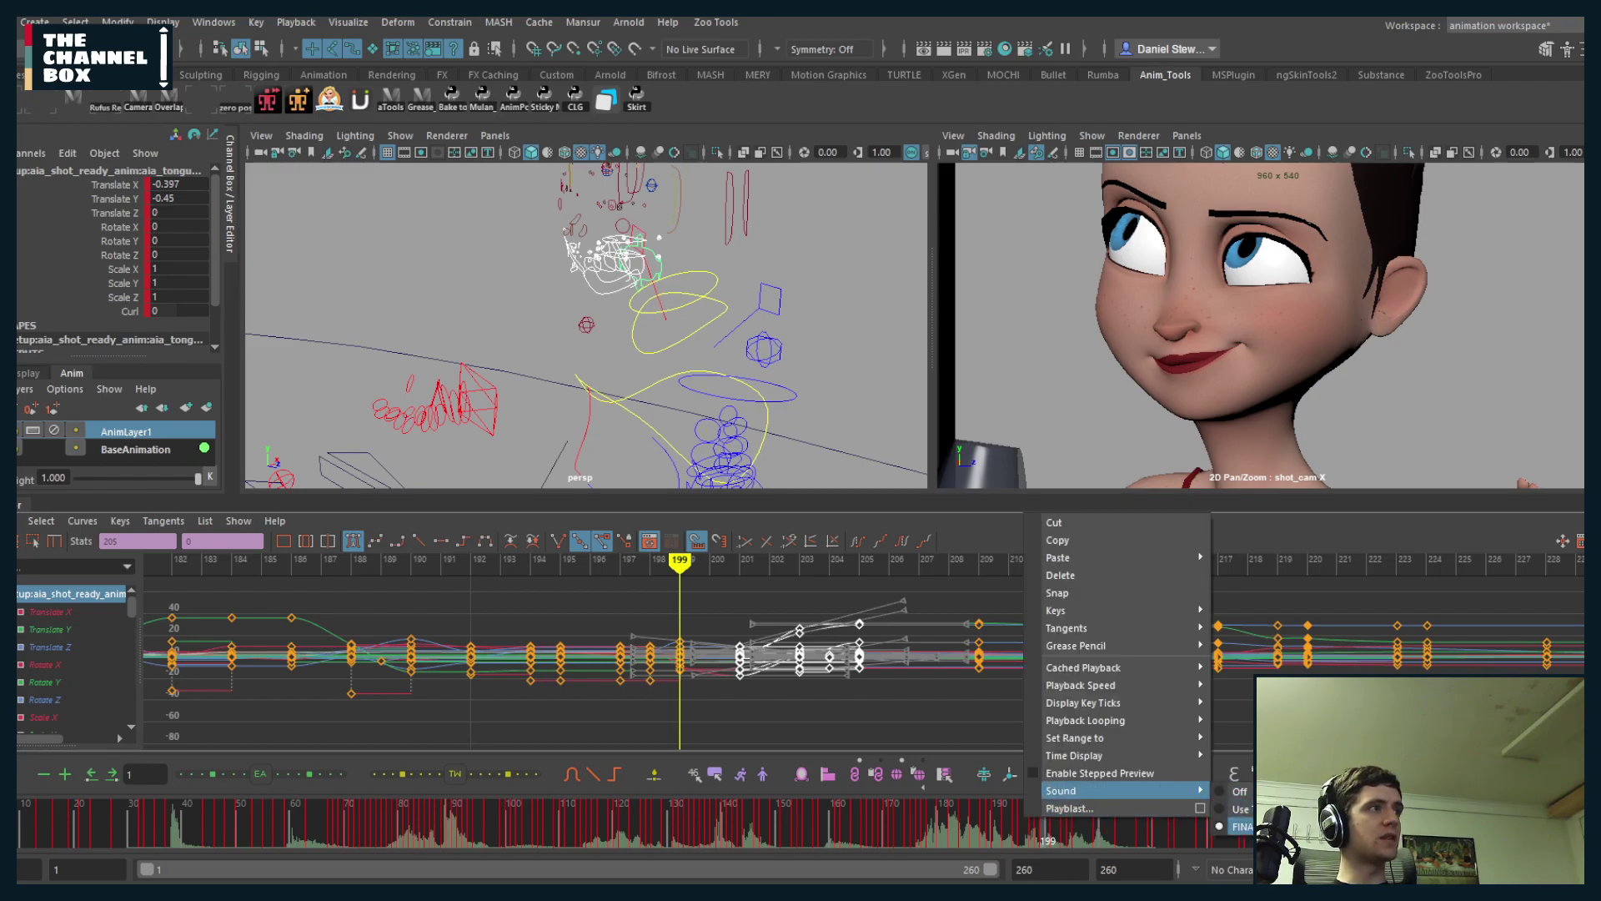
key(ctrl+a)
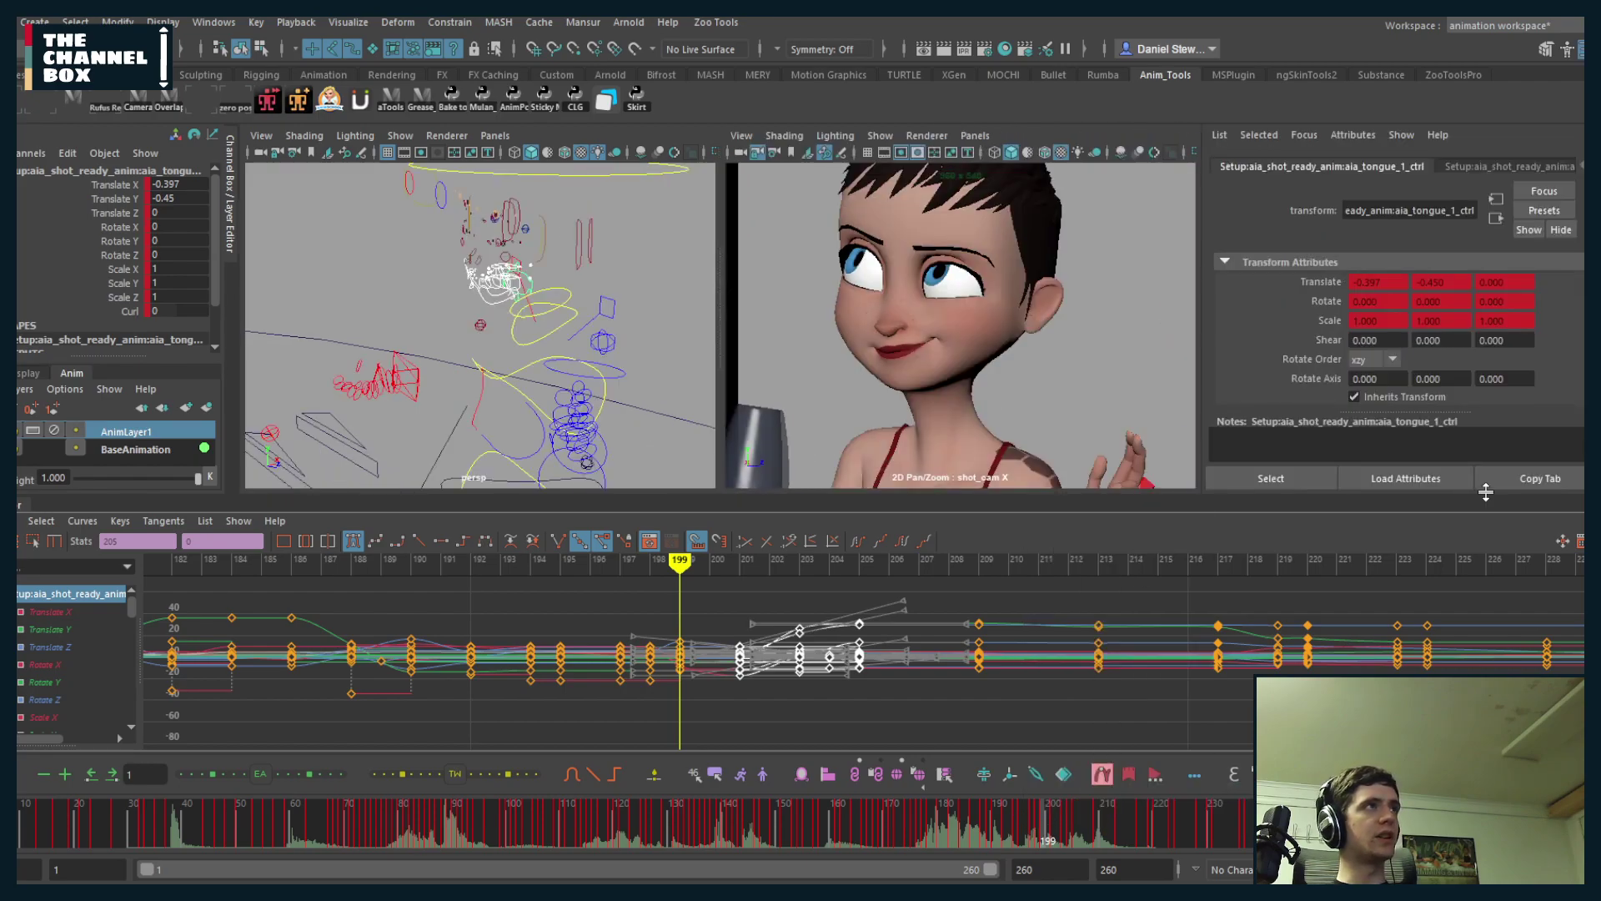
right_click(1190, 852)
click(1491, 842)
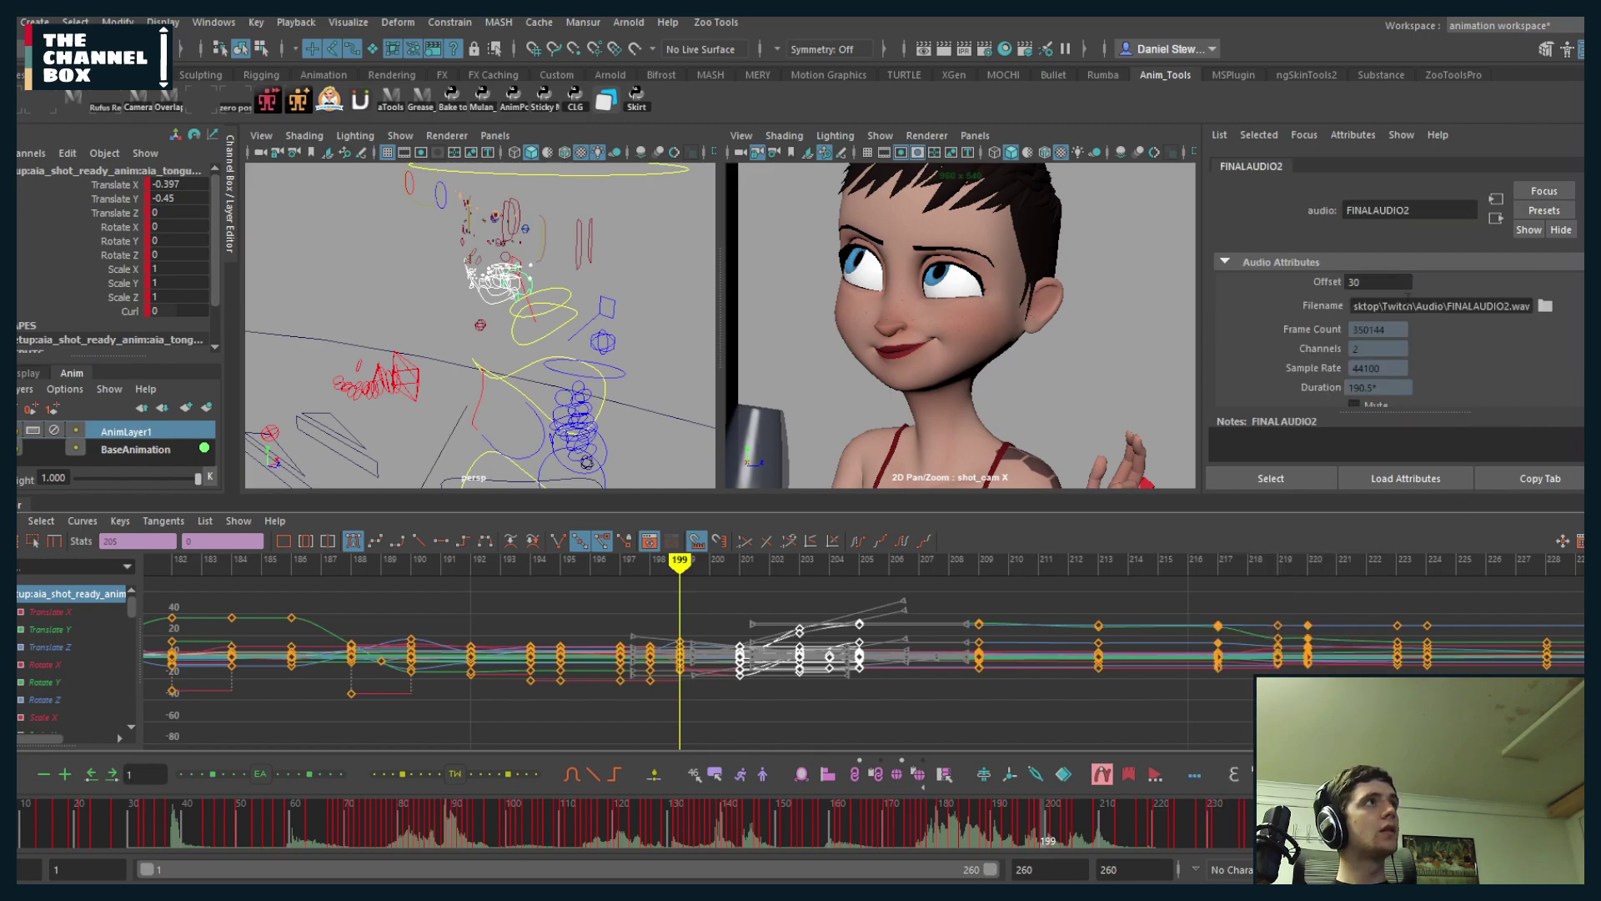
text(25)
key(Return)
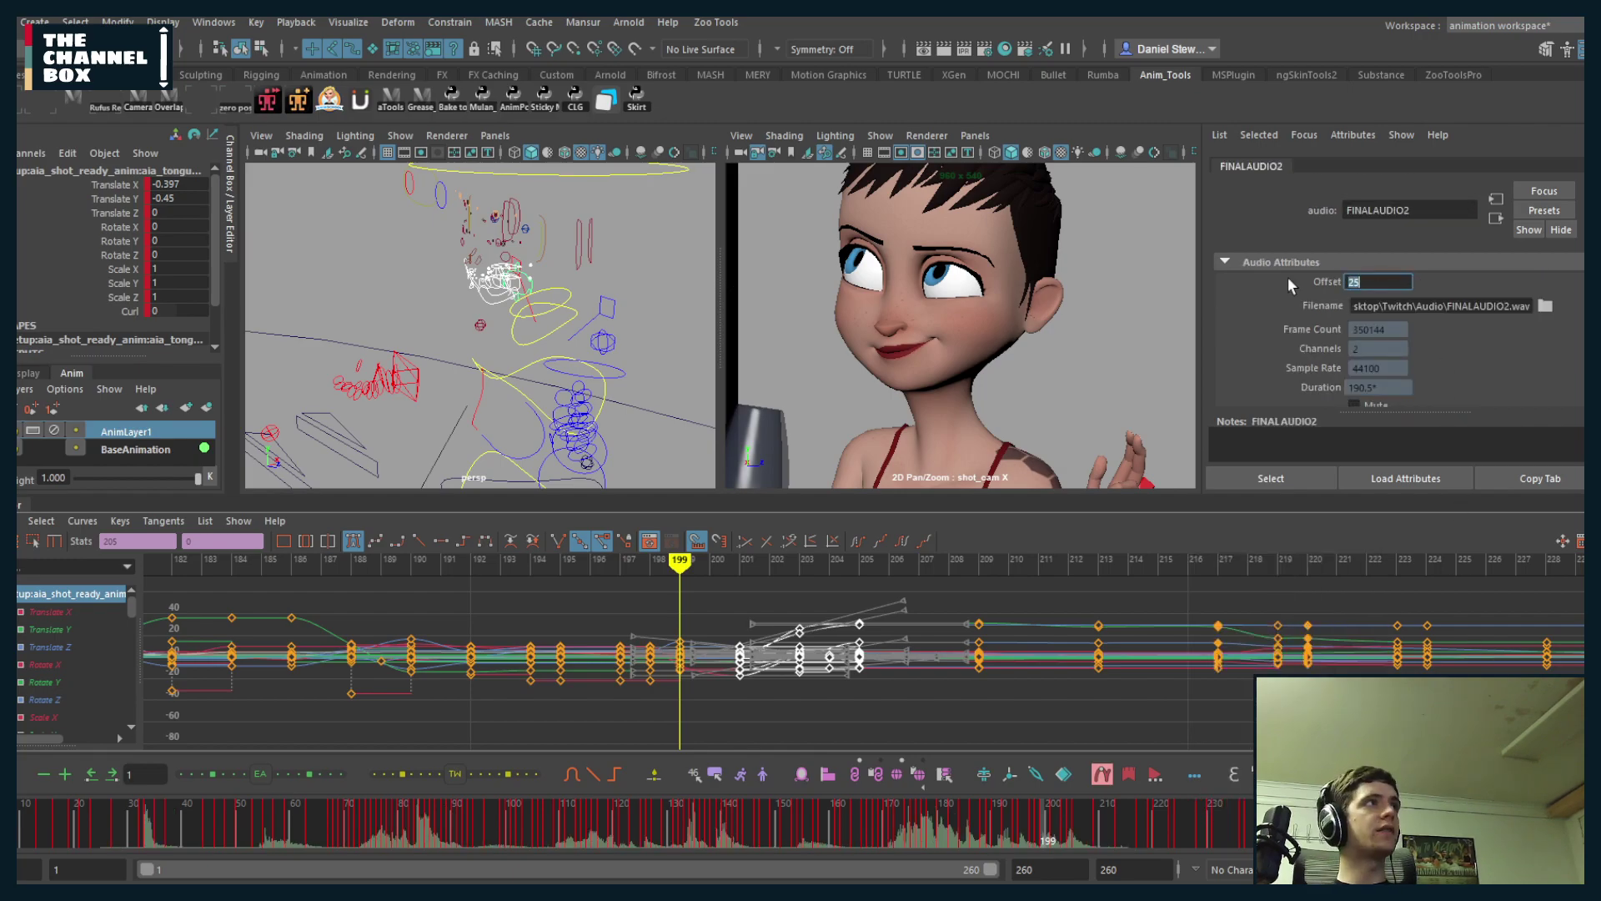
click(1582, 49)
middle_click(822, 327)
key(alt+v)
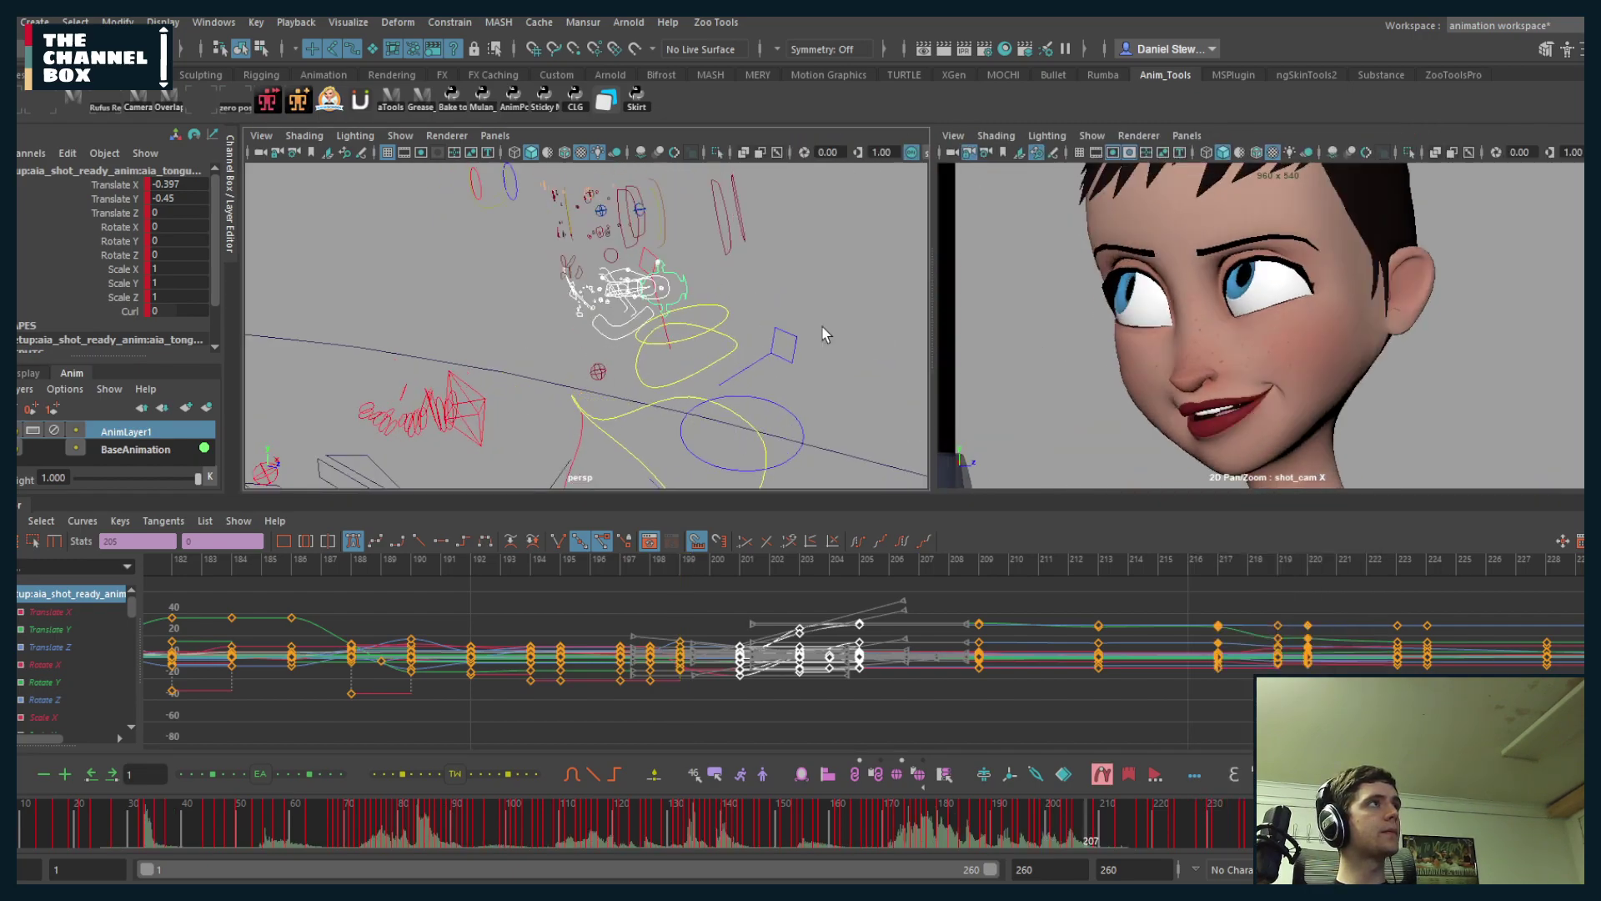
- Select the lower jaw control at frame 201, look through Face_Cam, and replay the end of the line
drag(984, 826, 1058, 826)
click(604, 316)
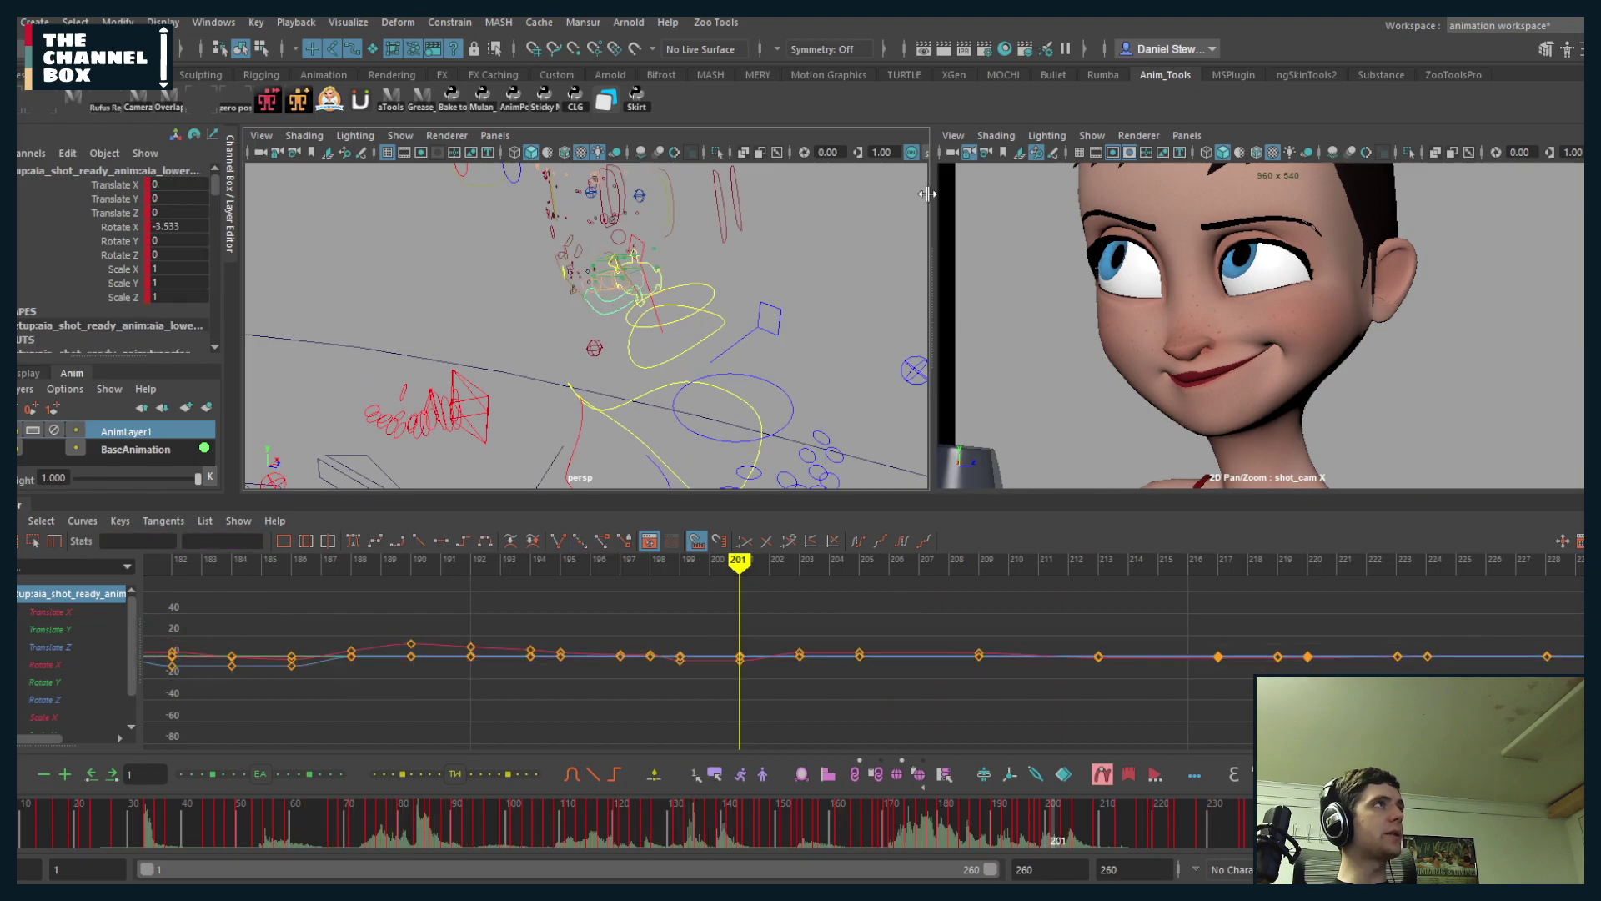
click(1187, 135)
mouse_move(1251, 153)
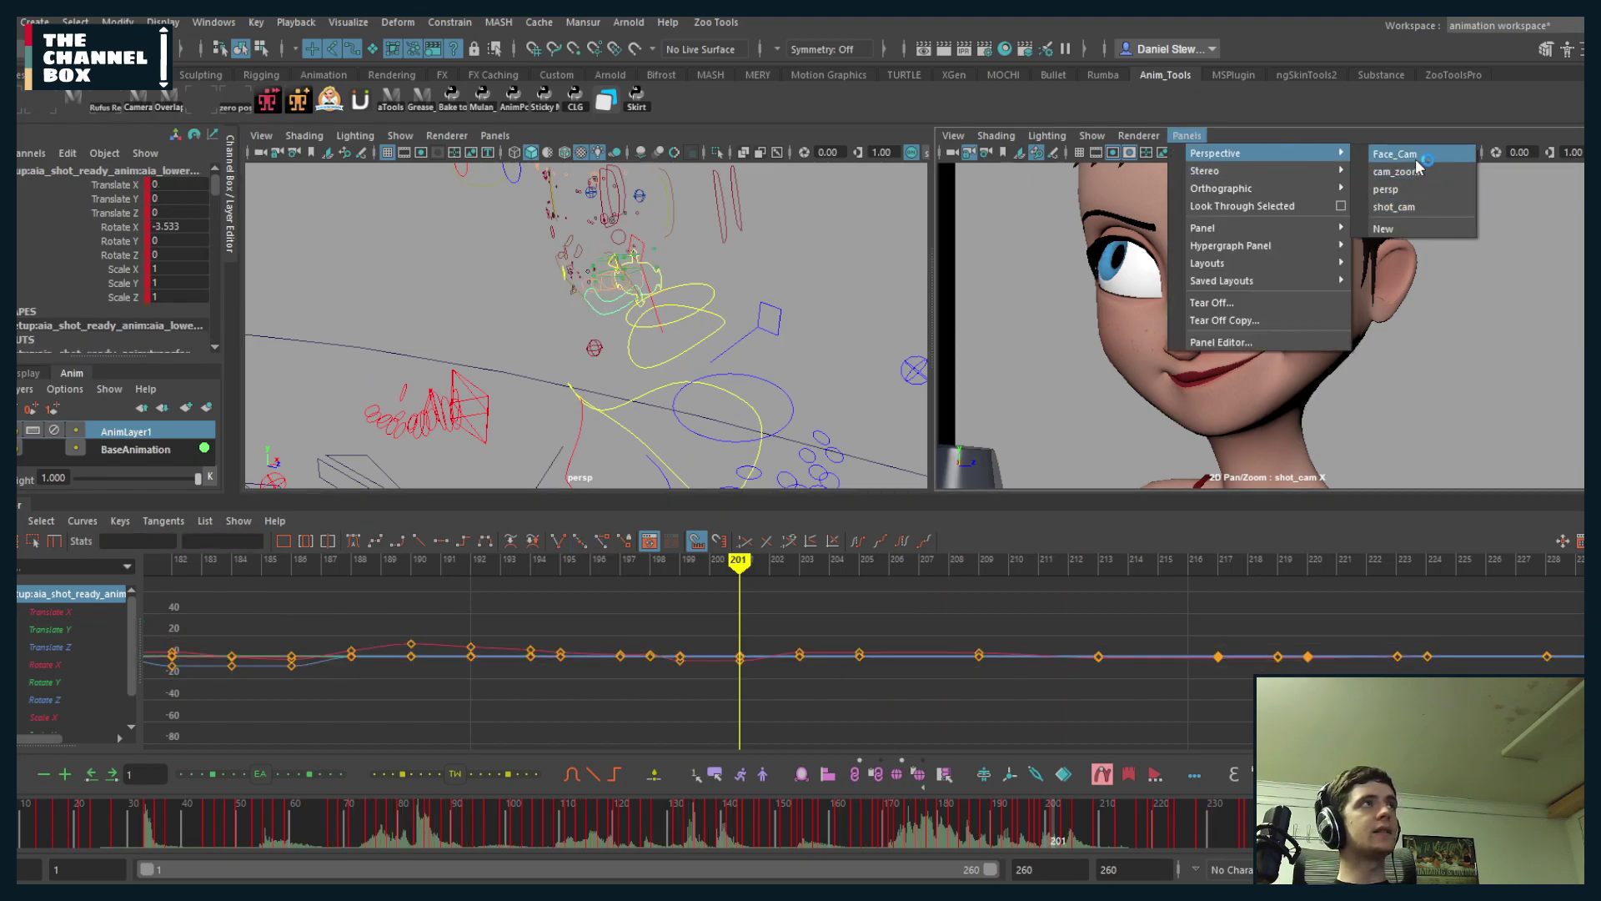
click(1401, 154)
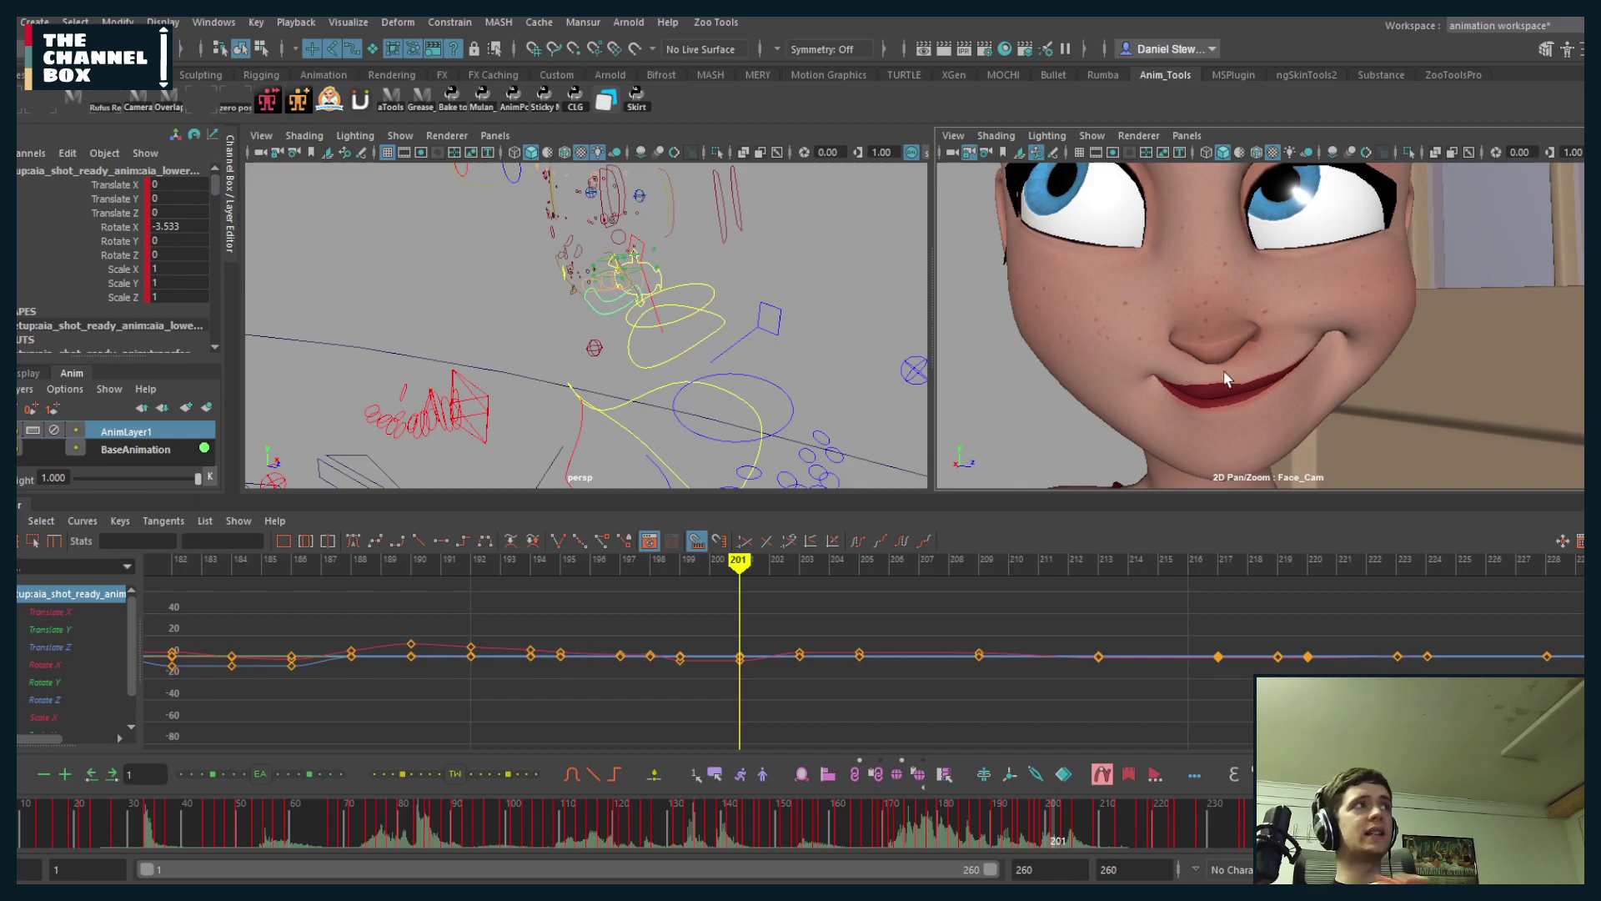
click(938, 818)
key(alt+v)
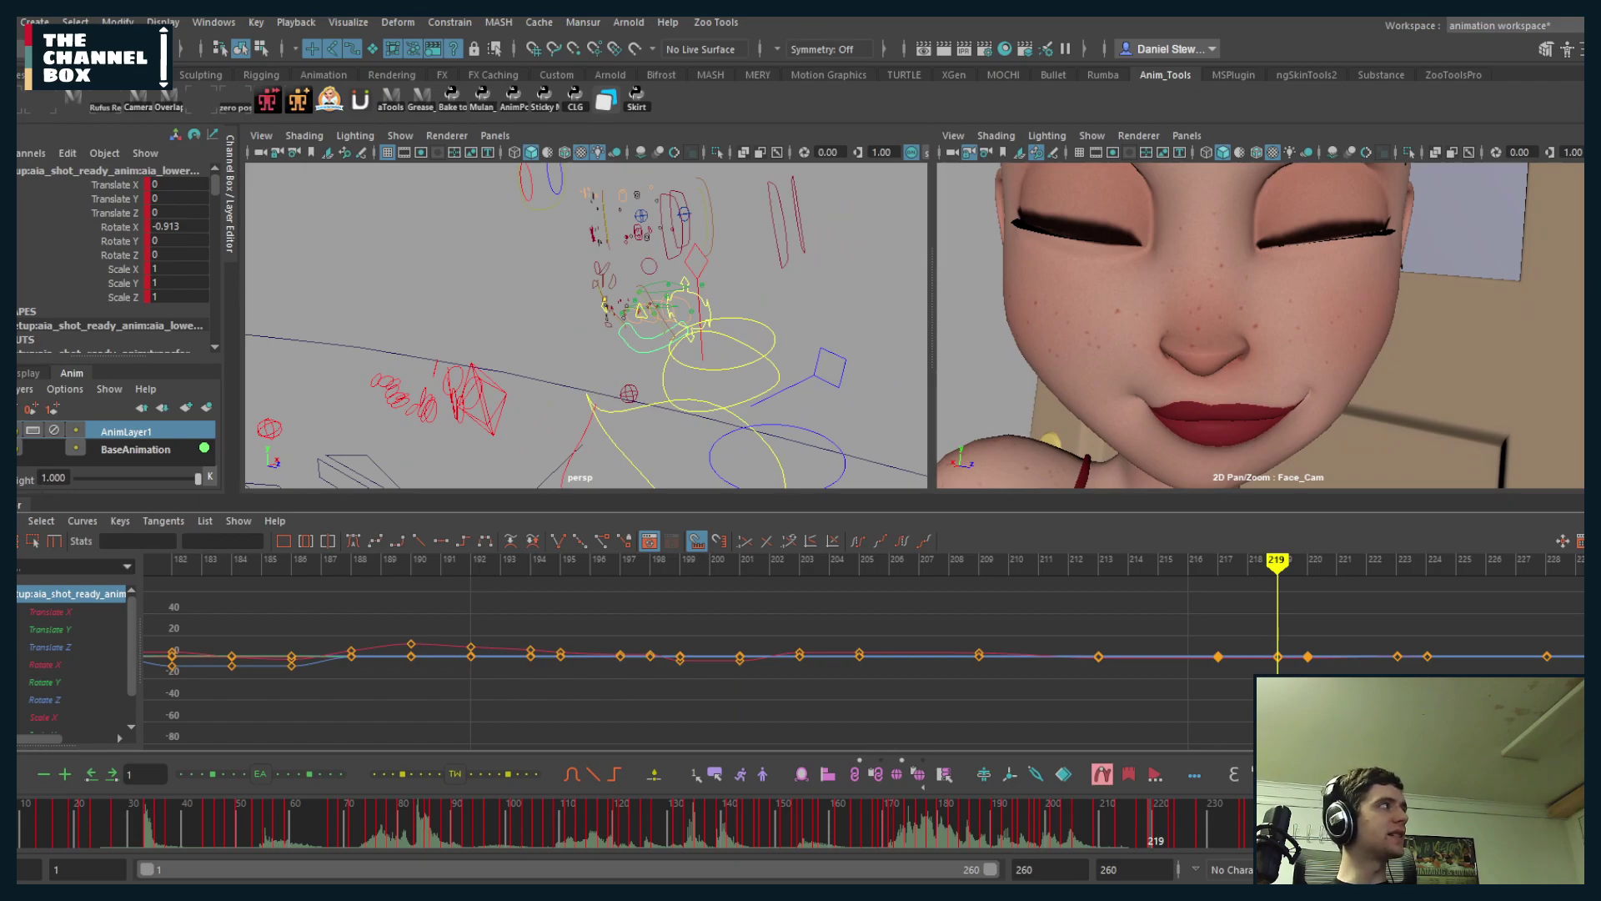
- Scrub to frame 210 and isolate the jaw control's Rotate X curve, framed closely around the keys near frame 200
double_click(19, 506)
drag(1037, 831, 1094, 815)
scroll(643, 478, up, 5)
scroll(650, 477, down, 3)
alt+drag(657, 477, 708, 460)
alt+middle_drag(707, 461, 614, 477)
alt+right_drag(614, 486, 681, 466)
click(13, 749)
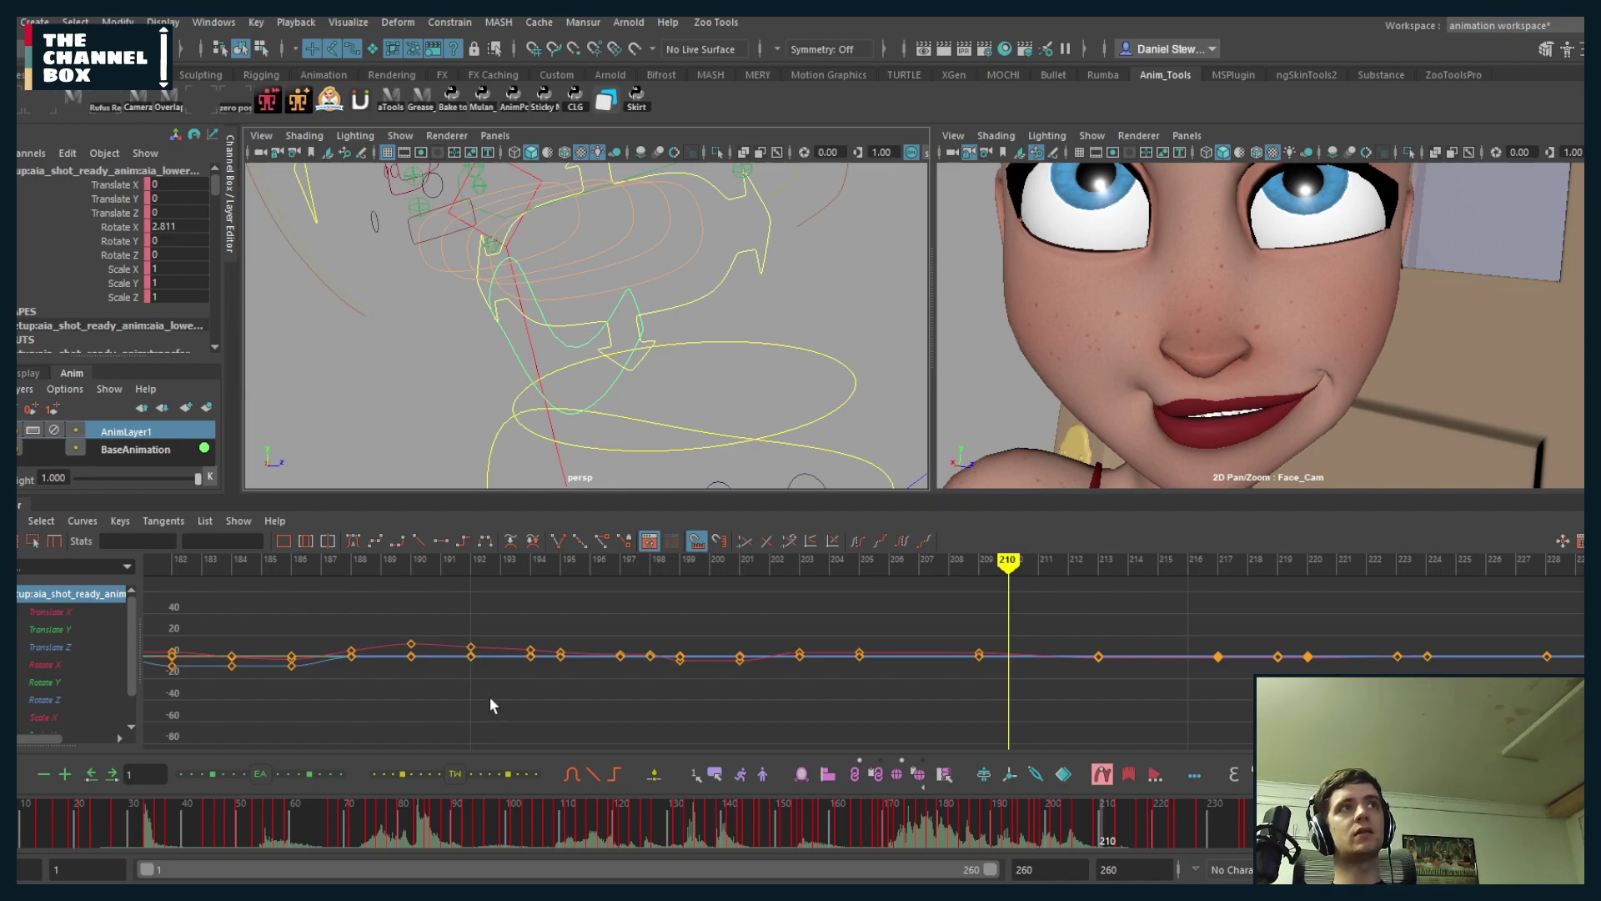
click(40, 664)
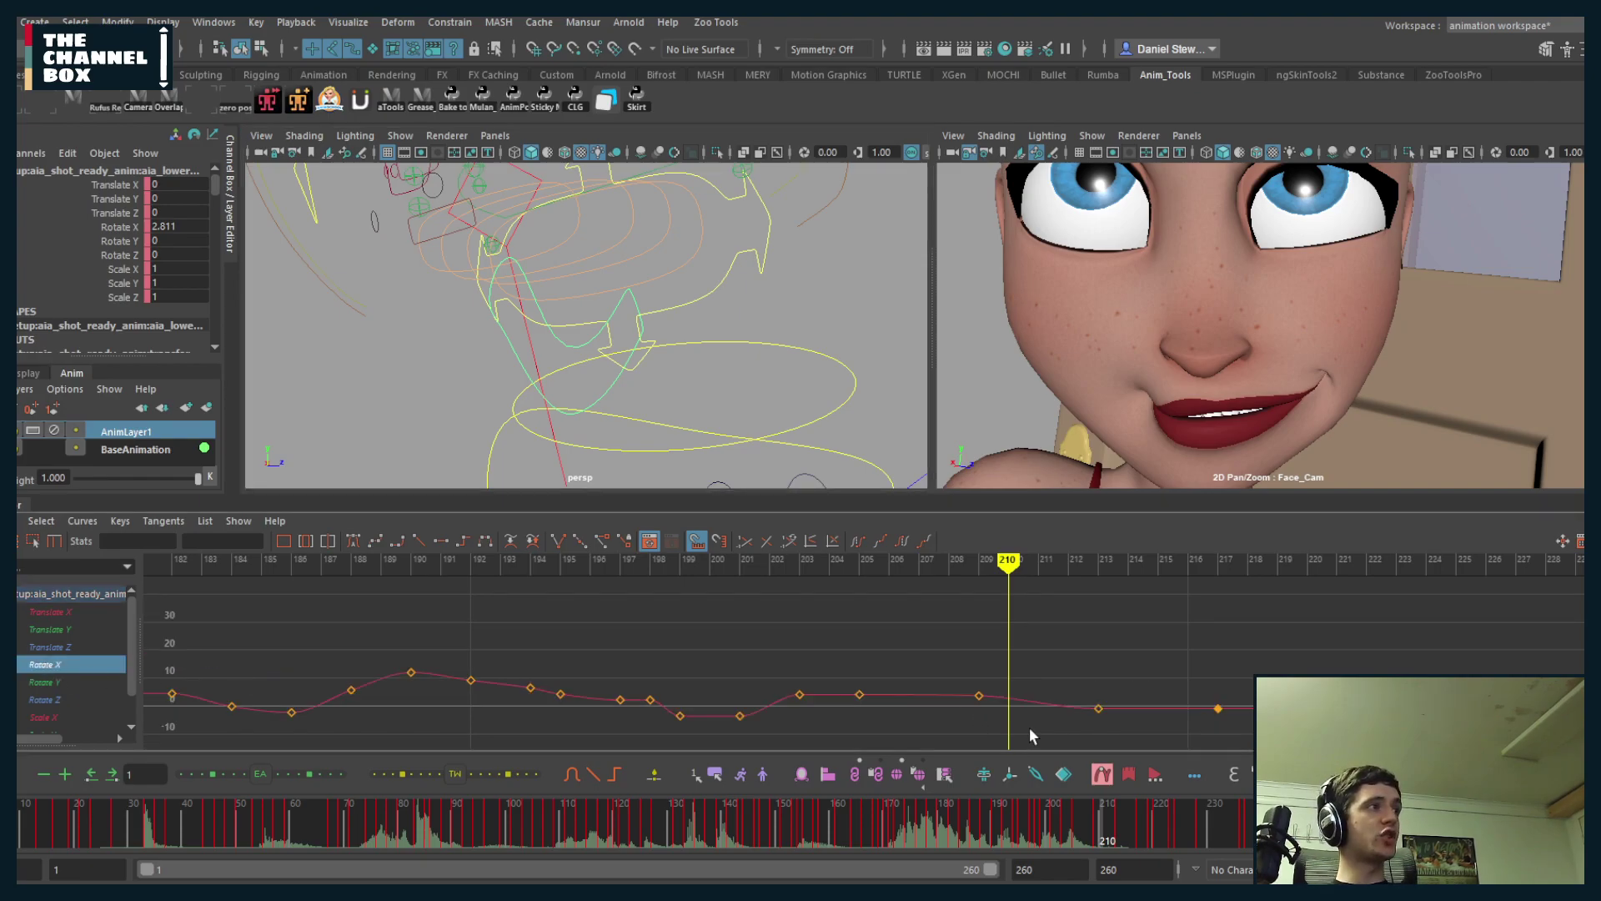
alt+shift+right_drag(1031, 736, 1021, 707)
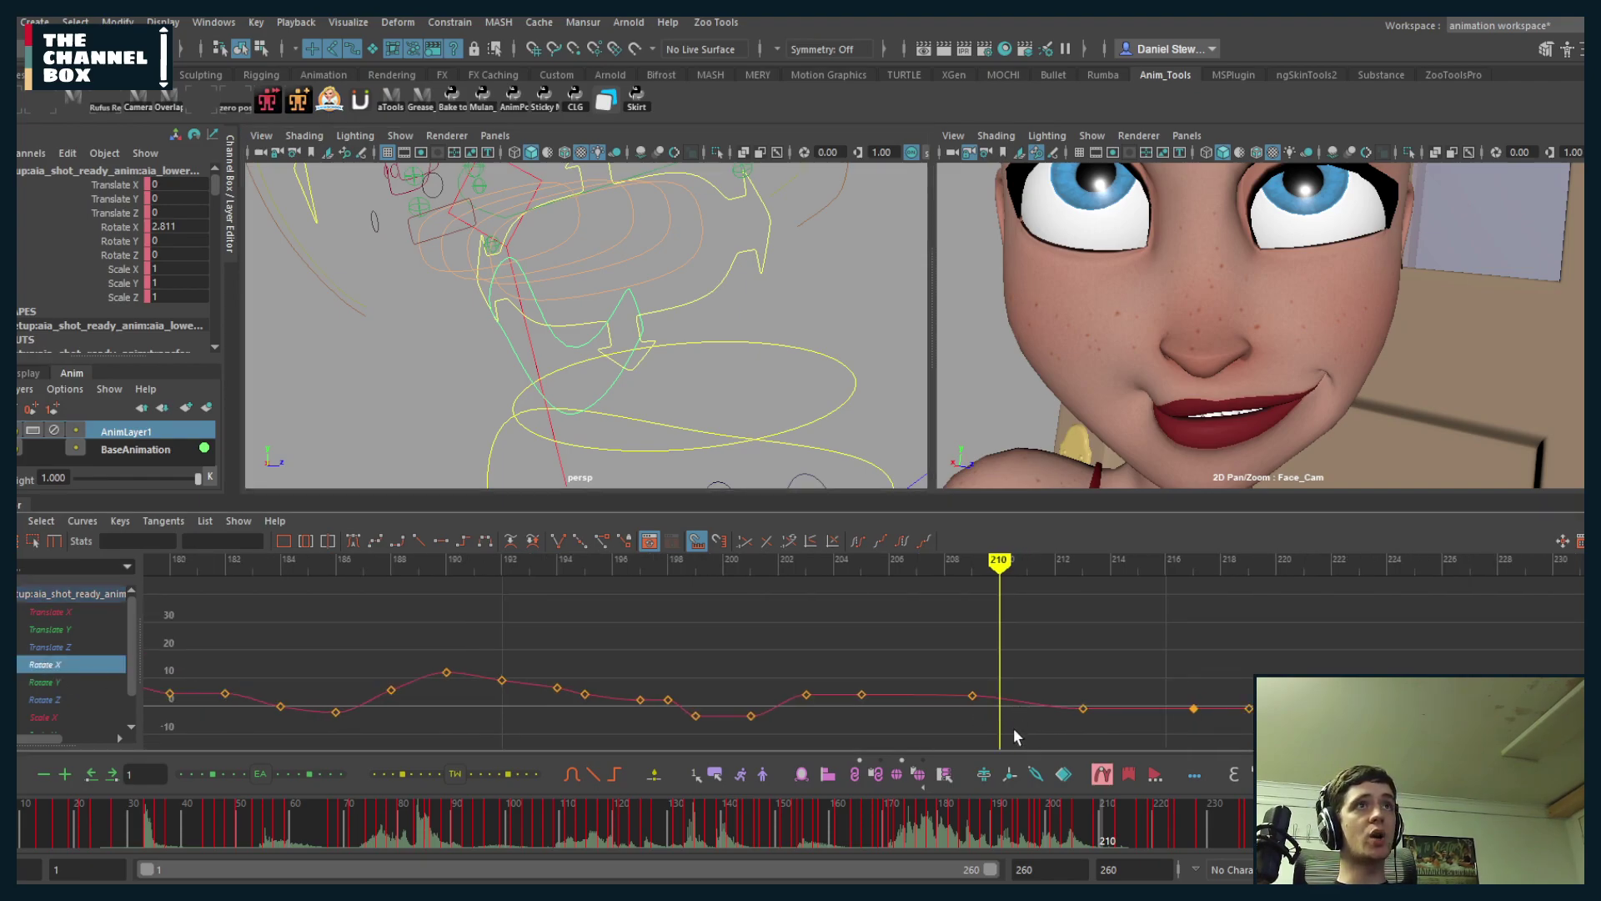
alt+shift+right_drag(1014, 729, 1015, 699)
alt+middle_drag(1015, 699, 946, 652)
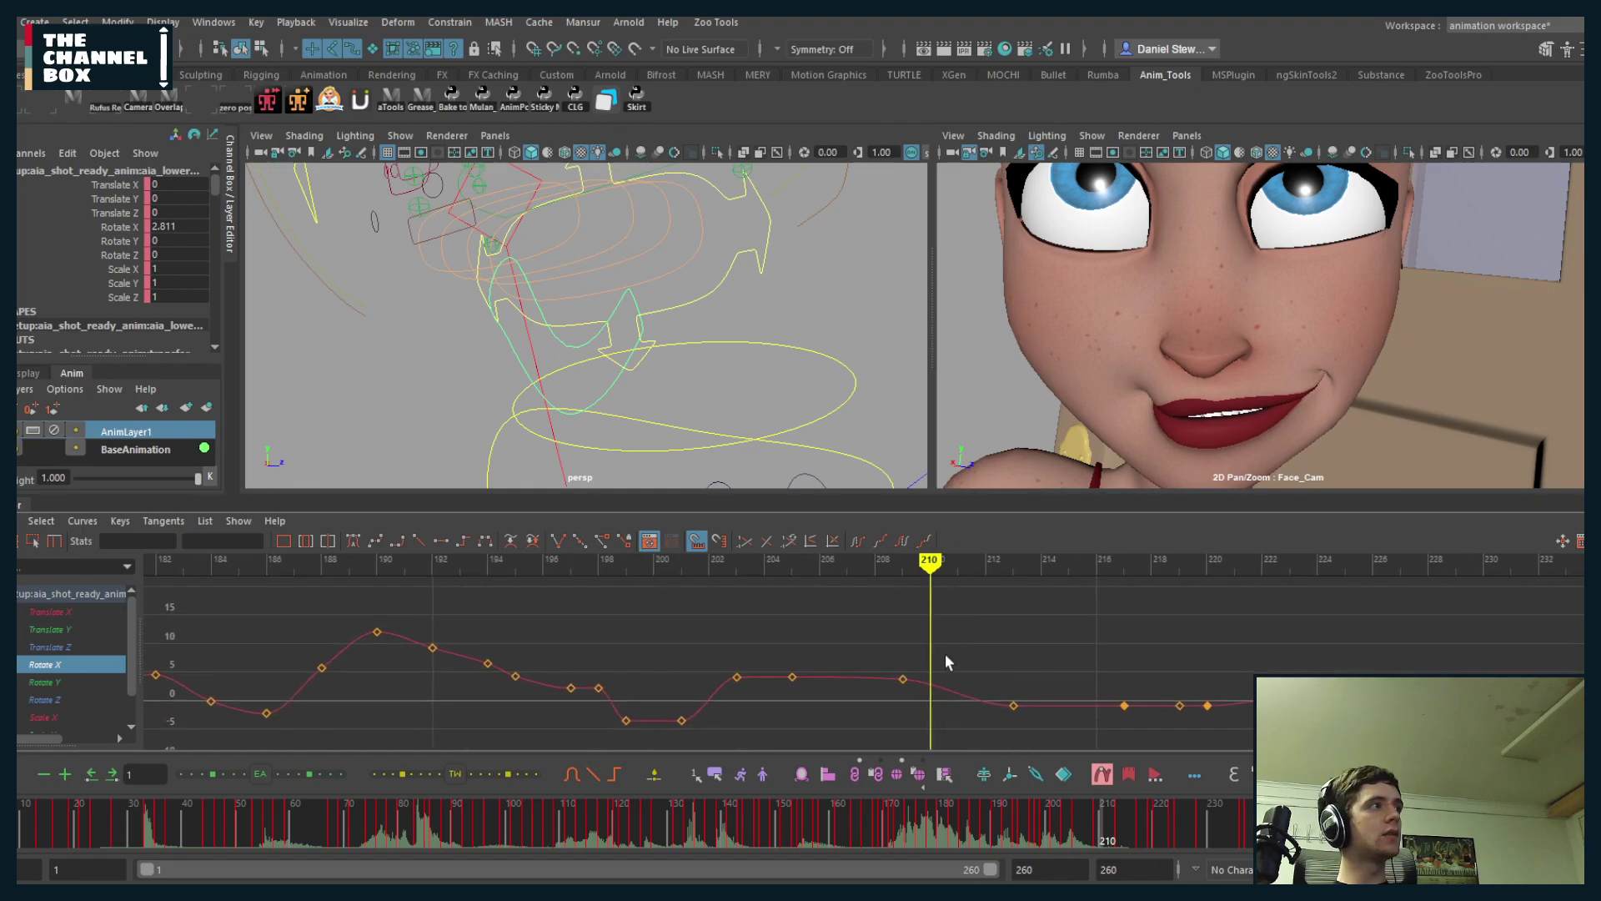
- Shift the jaw's Rotate X key at frame 201 one frame earlier
mouse_move(1024, 830)
mouse_down()
mouse_move(1069, 832)
mouse_move(1053, 837)
mouse_up()
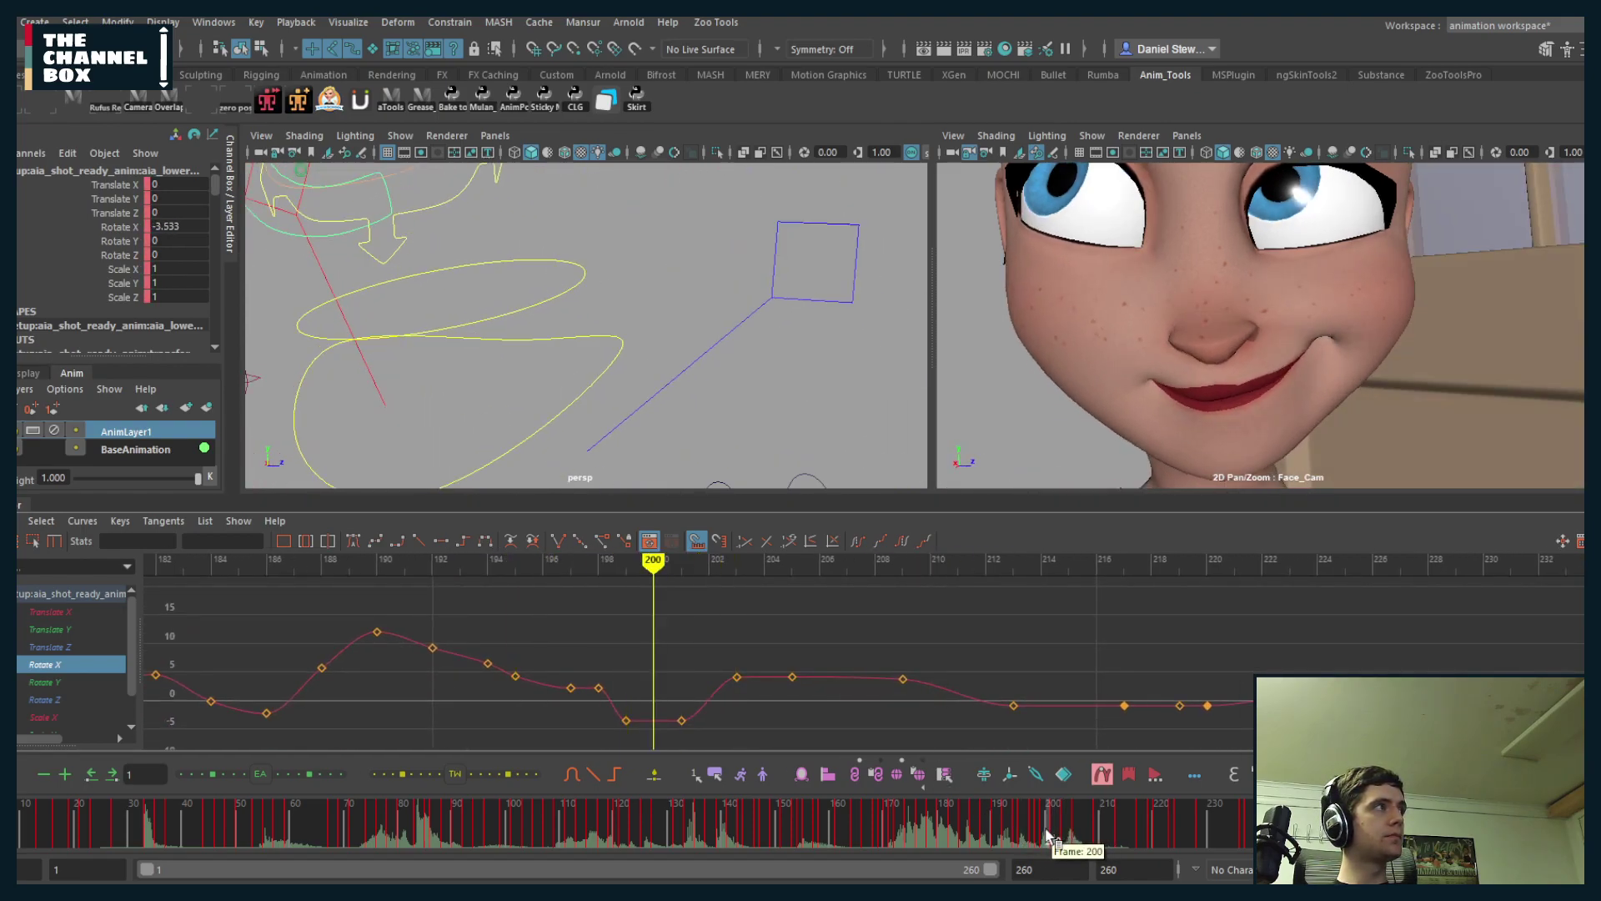
scroll(844, 668, up, 2)
alt+middle_drag(605, 675, 653, 647)
drag(632, 675, 625, 742)
key(alt+Left)
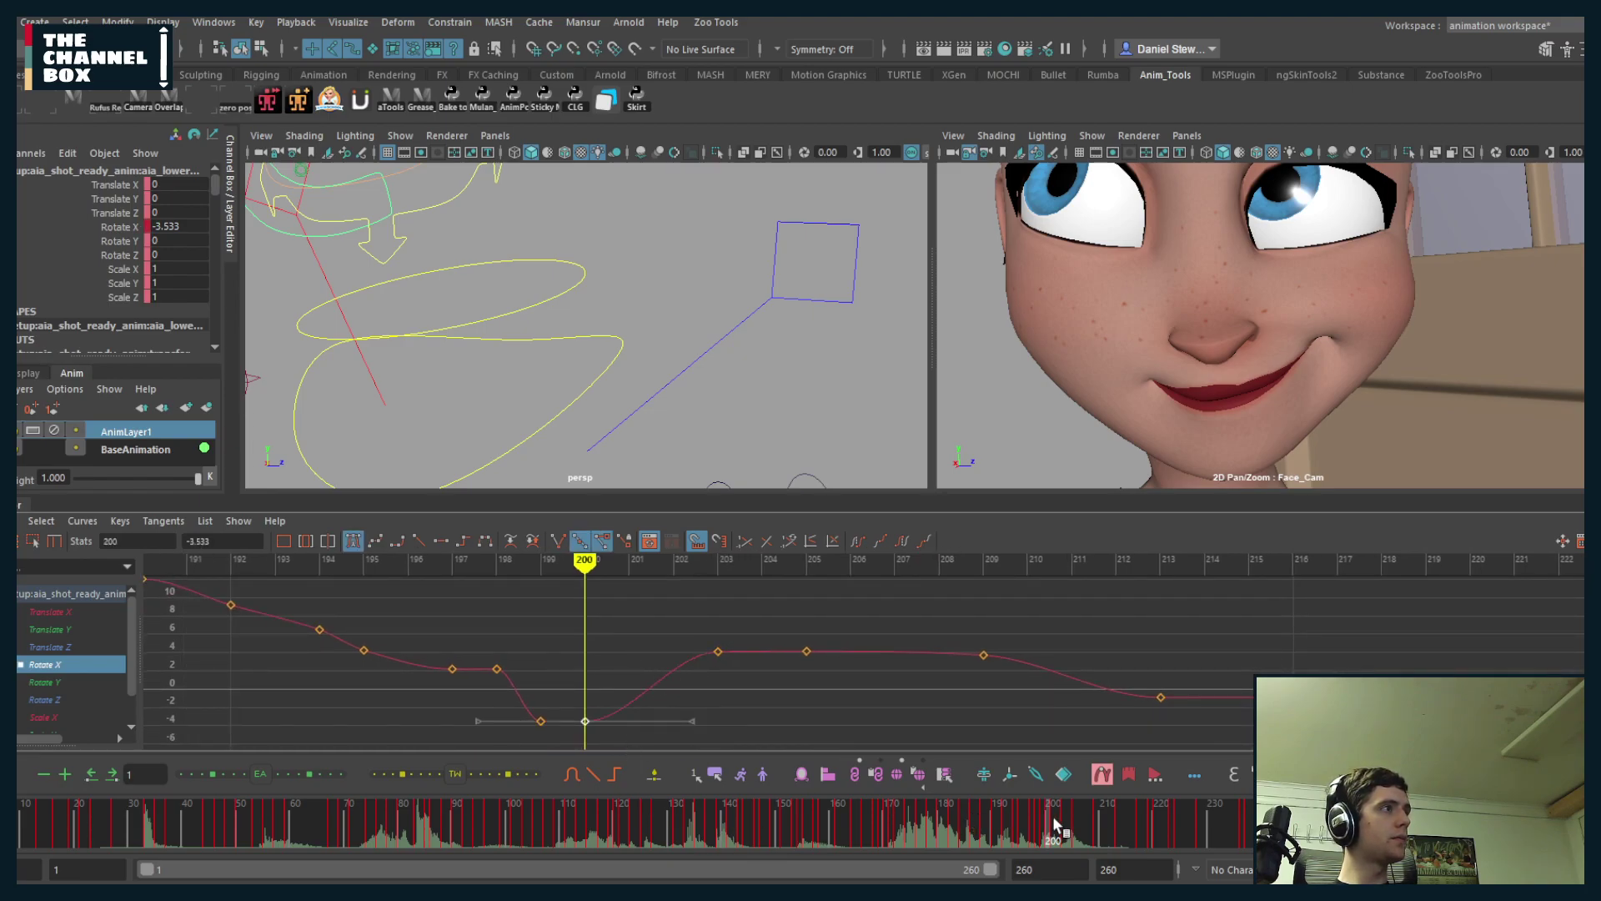
- Raise the jaw's Rotate X key at frame 203 to about 11 for a wider mouth opening
drag(1049, 826, 1064, 829)
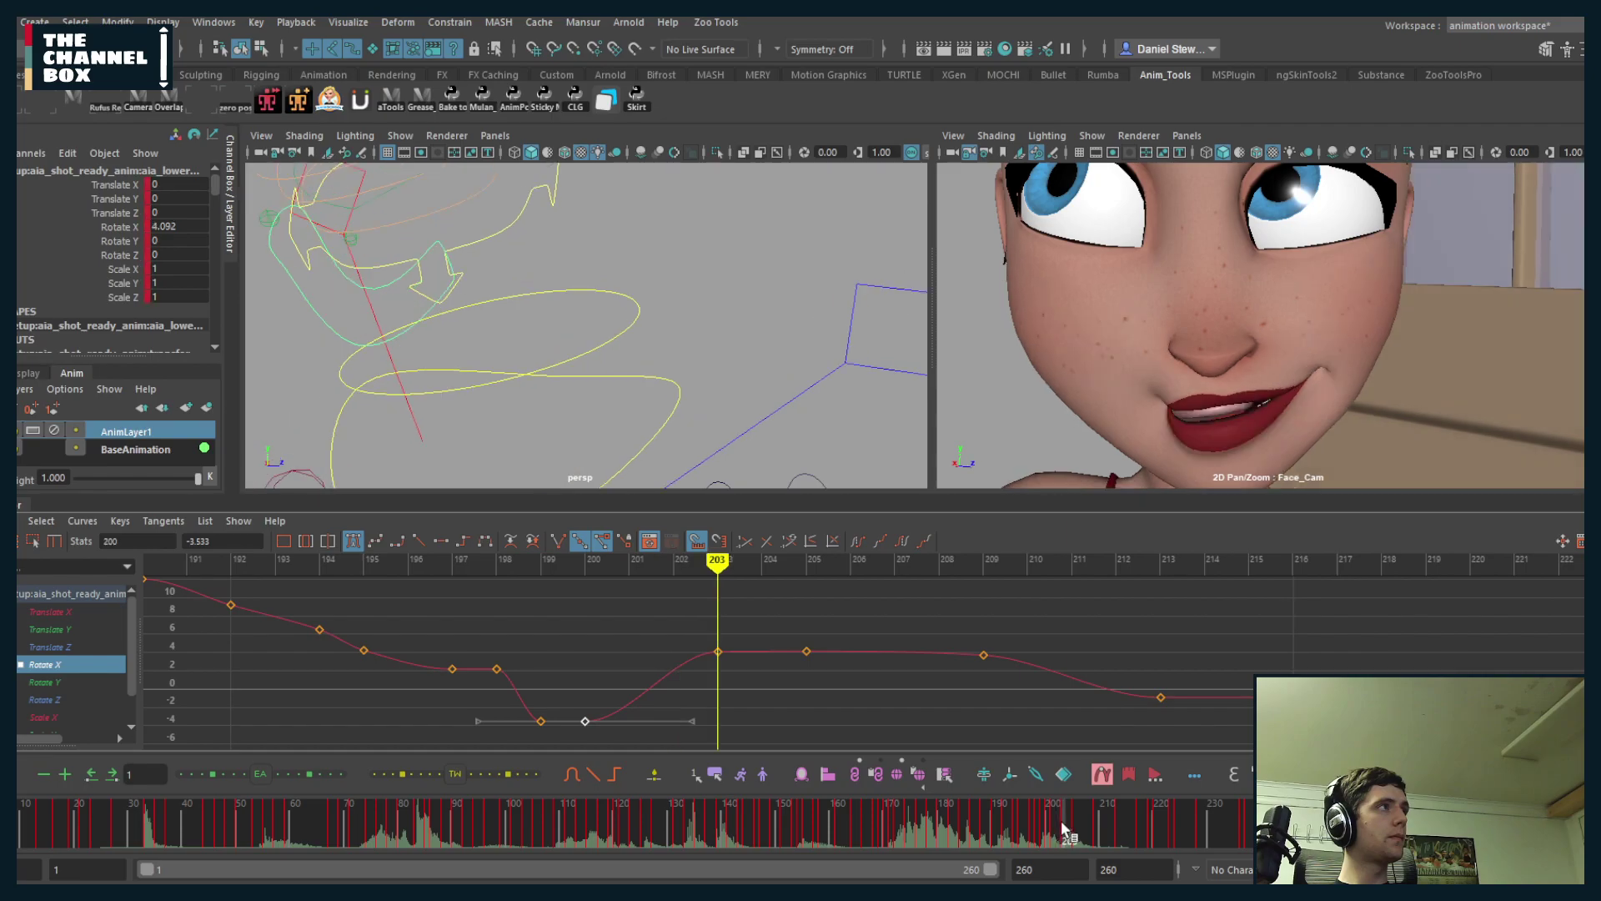
drag(752, 680, 751, 678)
middle_drag(751, 678, 748, 618)
- Move the jaw's frame 209 Rotate X key to frame 208 at about 1.9, and raise the frame 205 key to about 9.5
drag(1067, 822, 1093, 826)
drag(1013, 624, 918, 699)
middle_drag(920, 698, 877, 712)
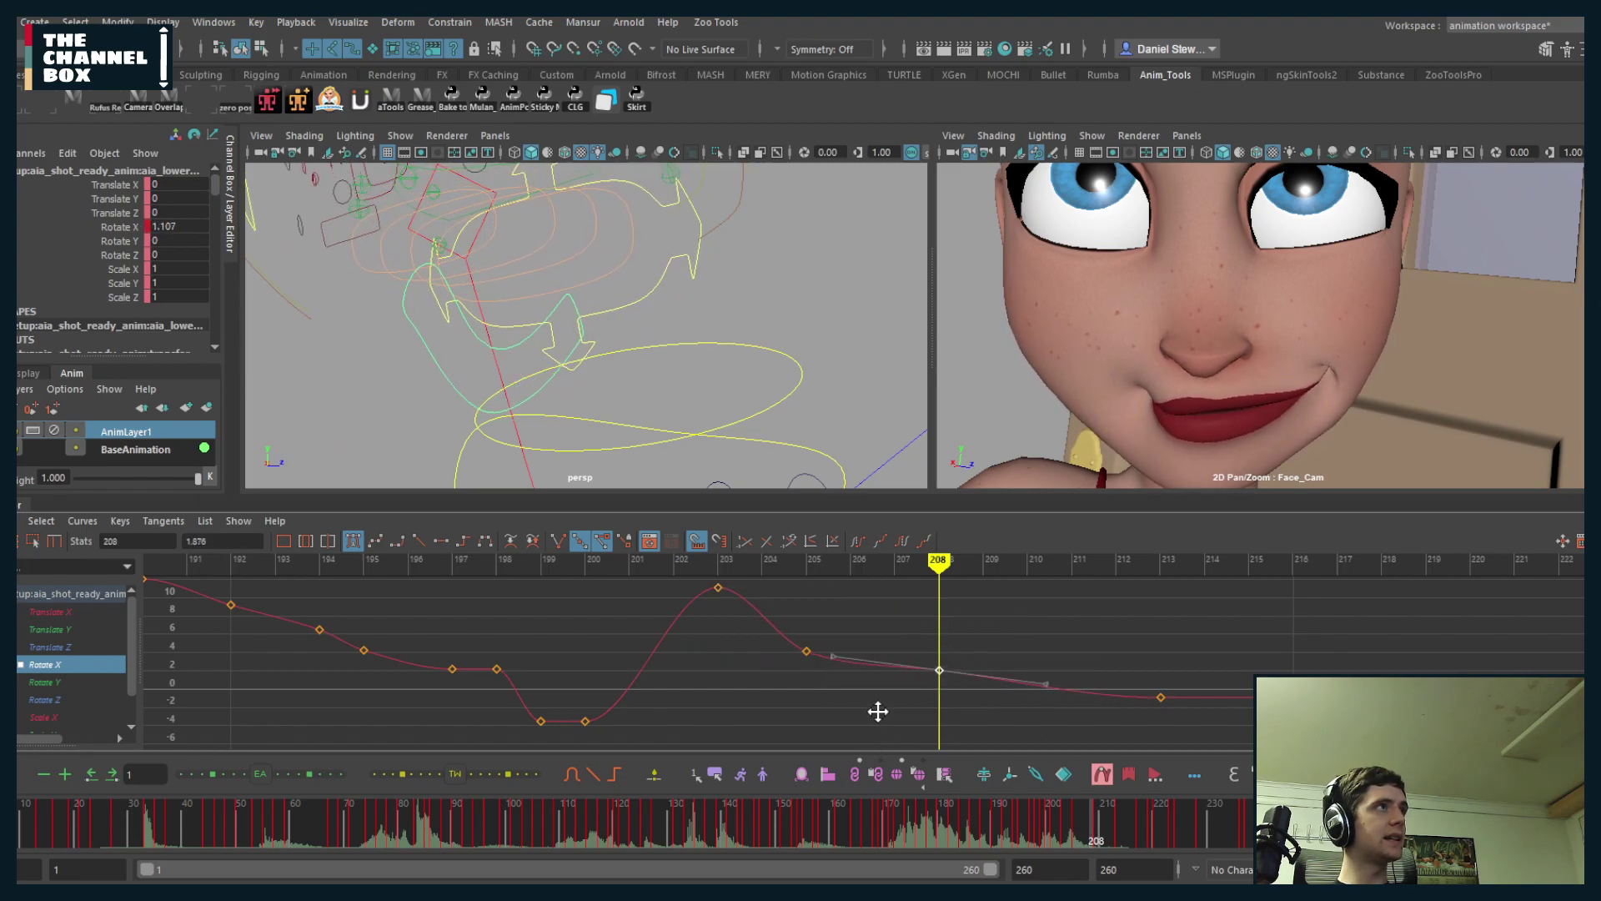
drag(800, 666, 799, 680)
middle_drag(798, 682, 798, 639)
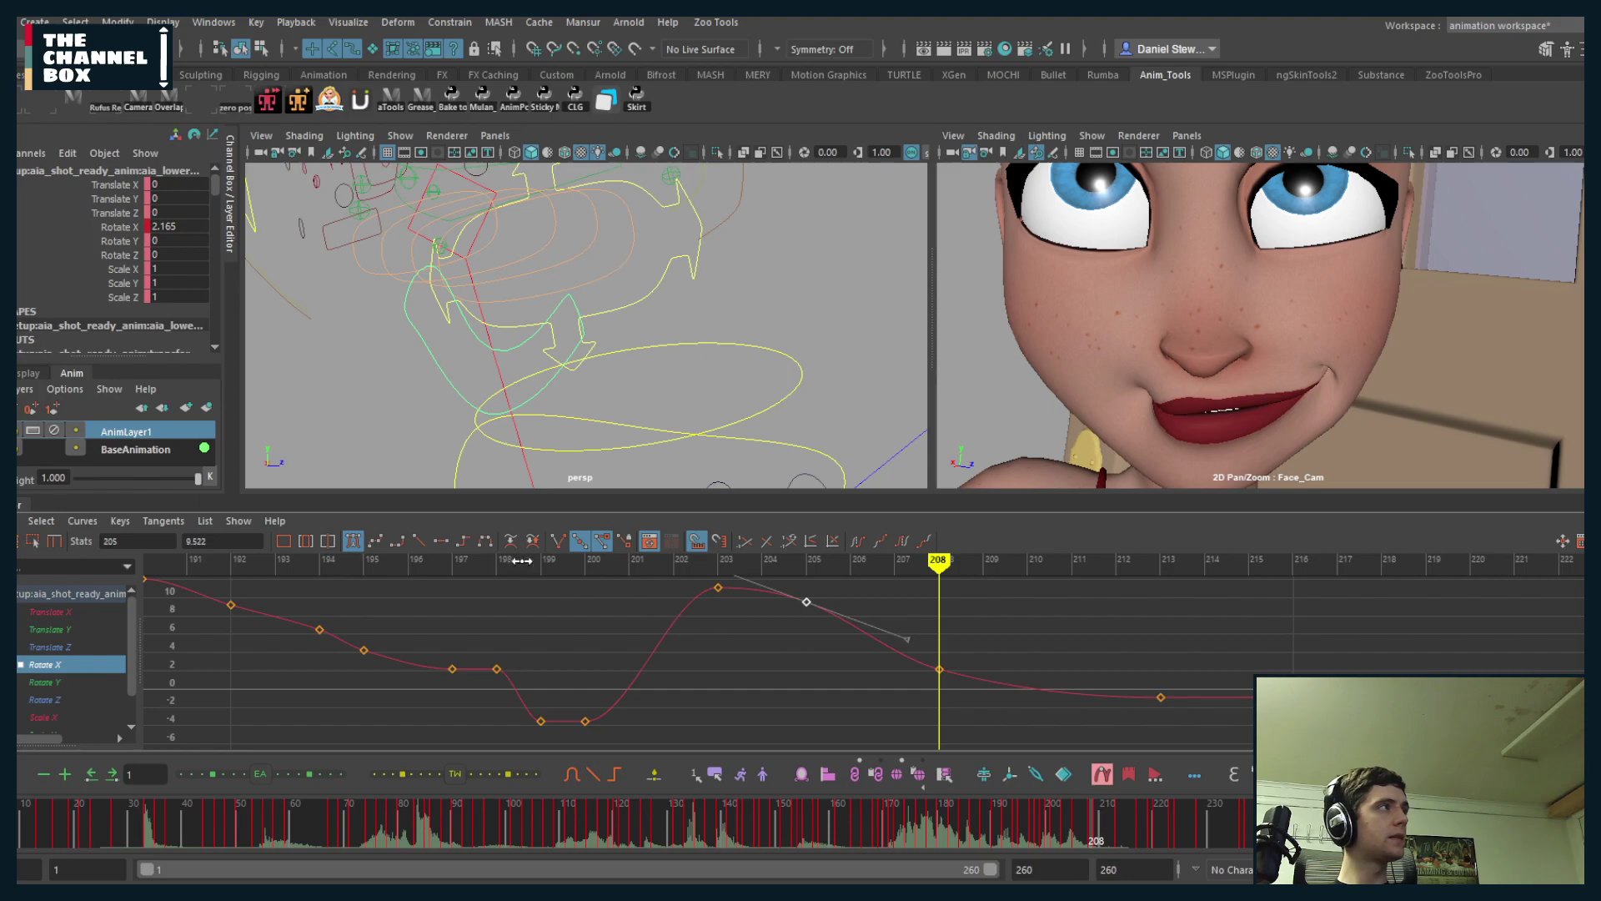
- Replay the line through Face_Cam and scrub frames 201 to 204 to examine the reshaped jaw opening
click(519, 561)
key(alt+v)
key(alt+v)
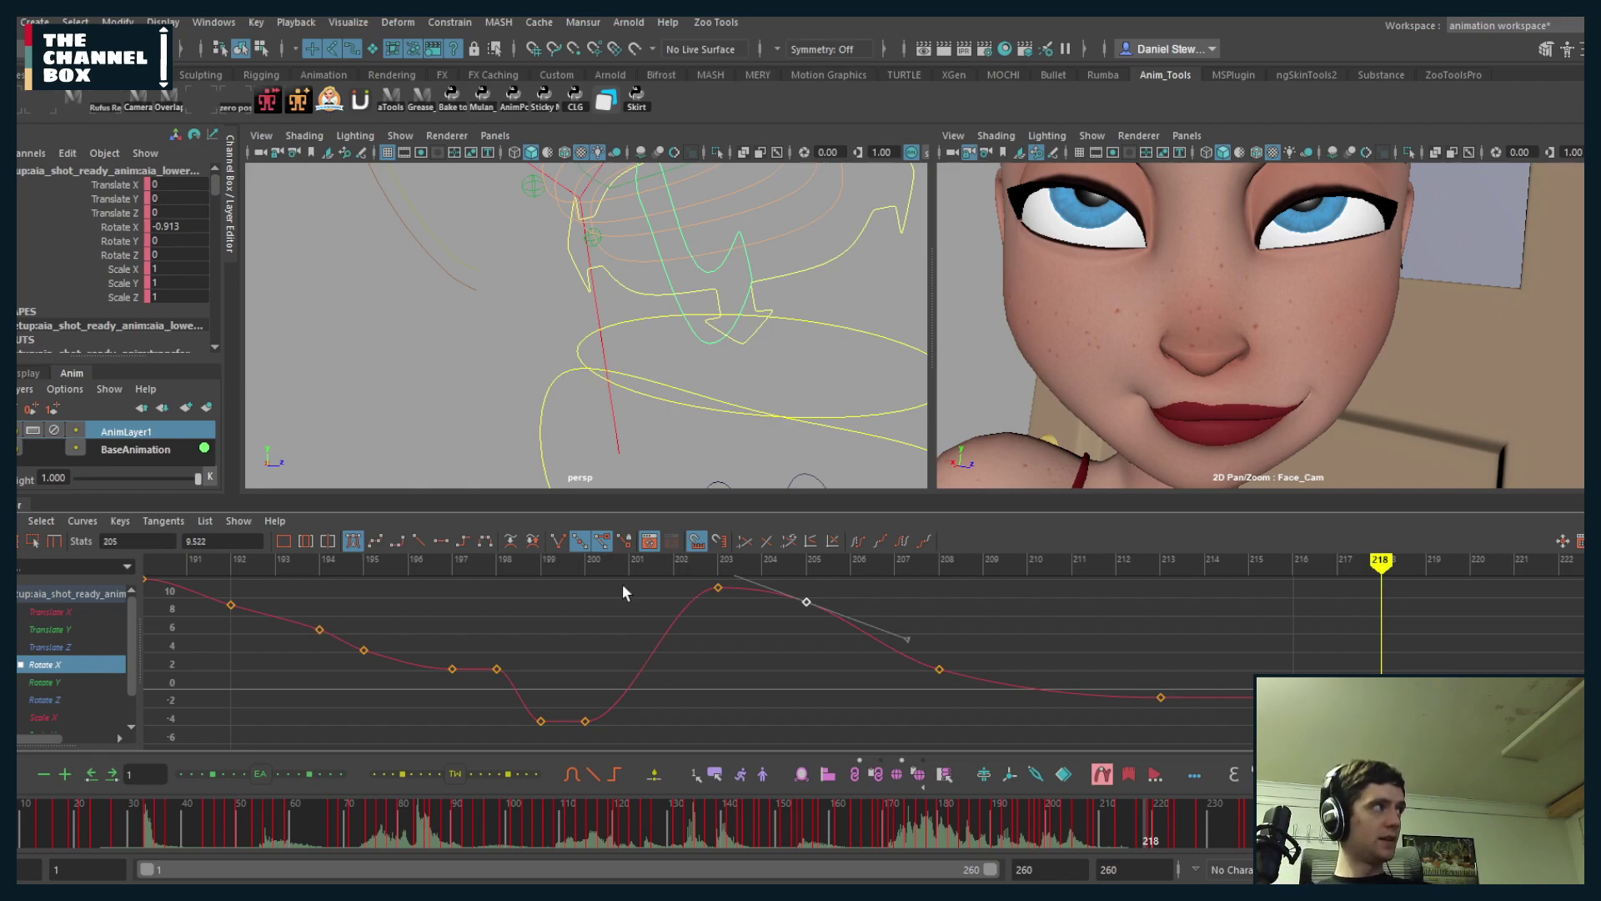
click(672, 563)
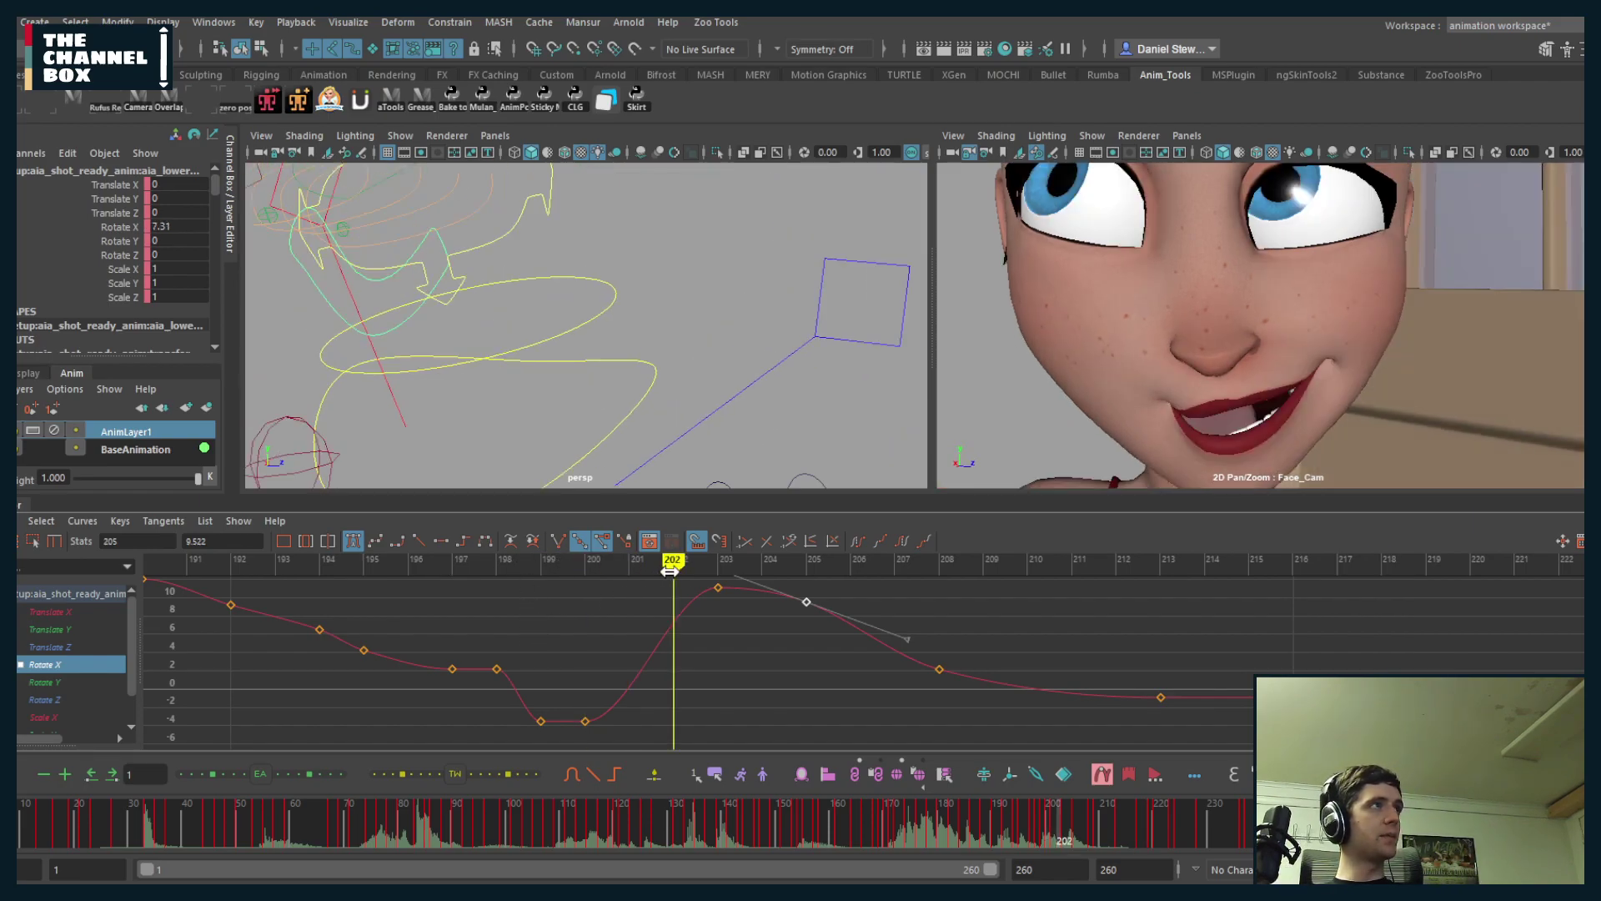
click(761, 563)
drag(960, 586, 616, 592)
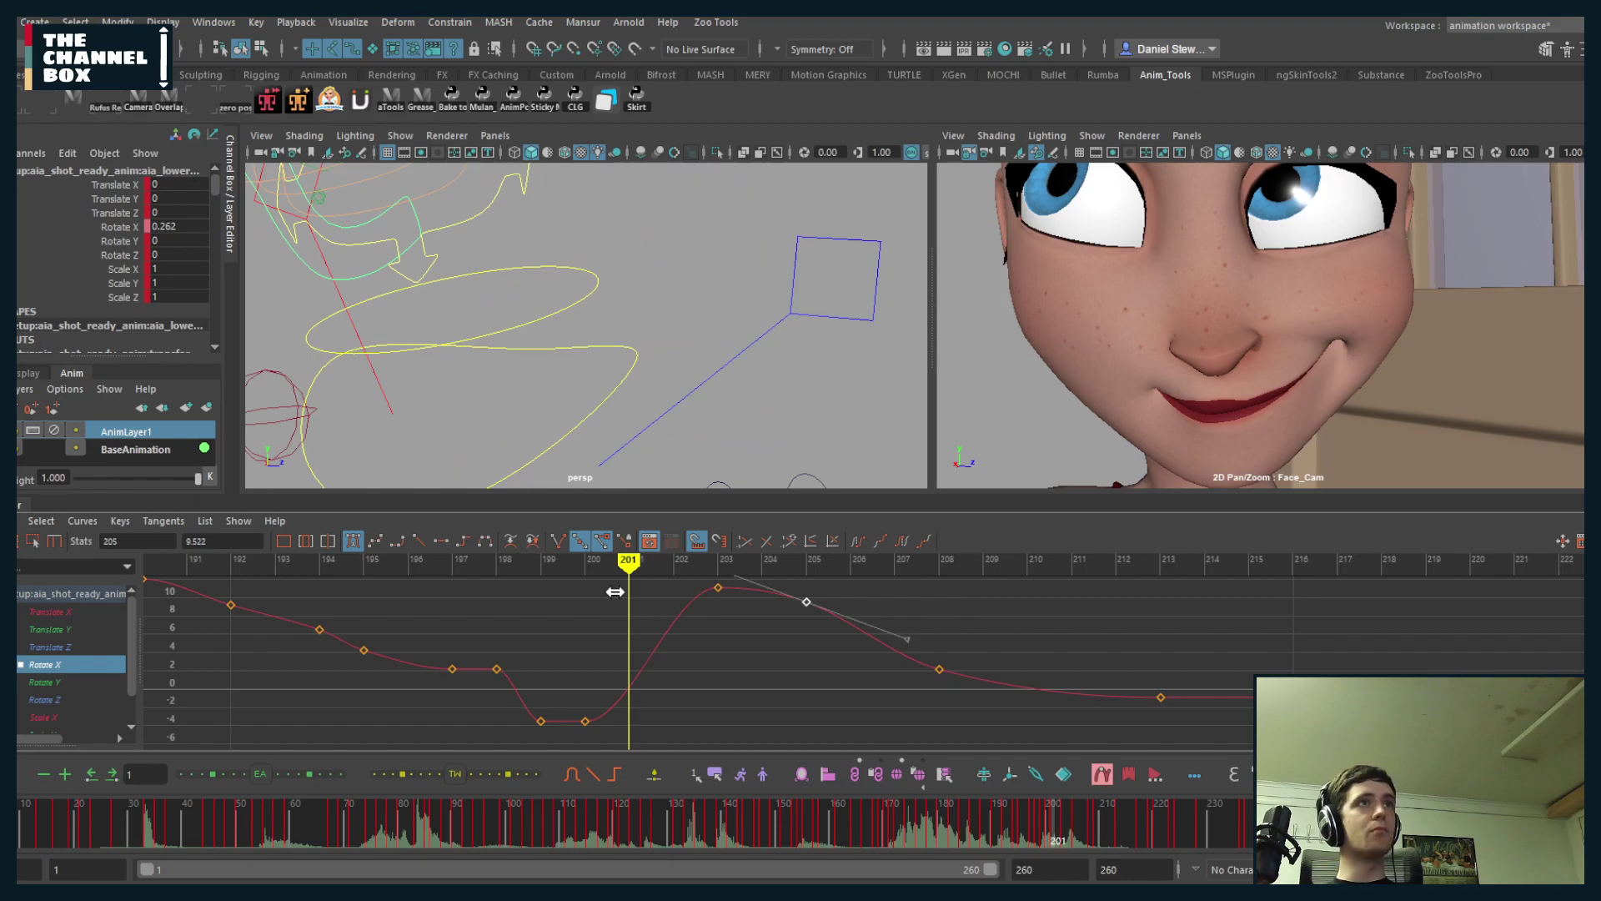
key(alt+v)
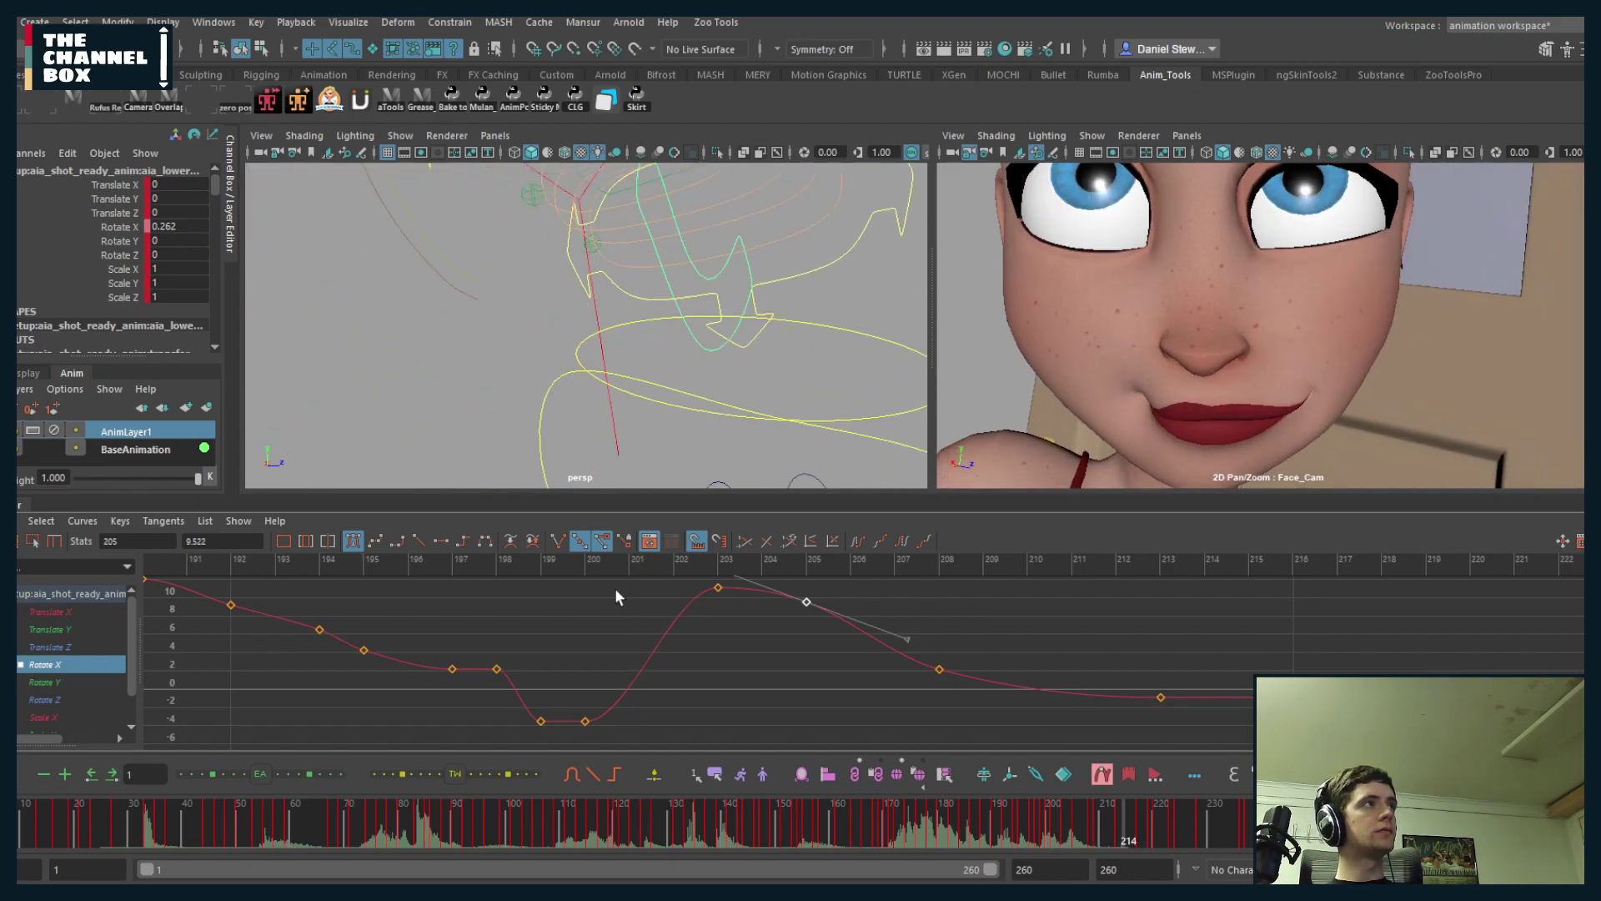
- Look through shot_cam, replay from frame 199, and scrub up to frame 209 to review the mouth
click(1187, 135)
mouse_move(1268, 153)
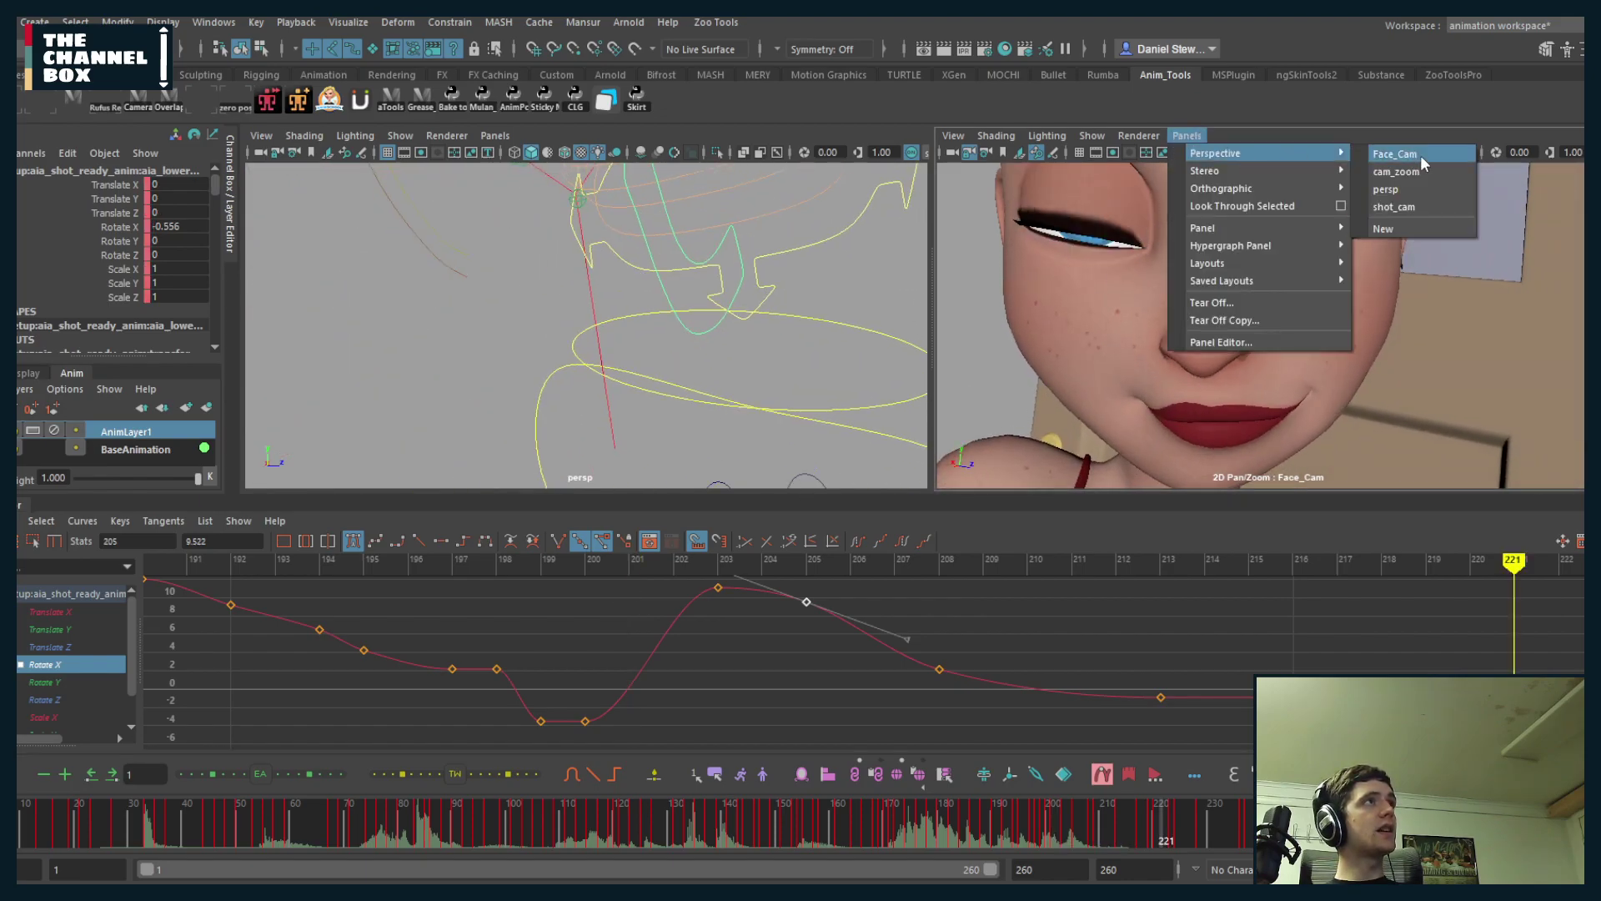
click(1388, 209)
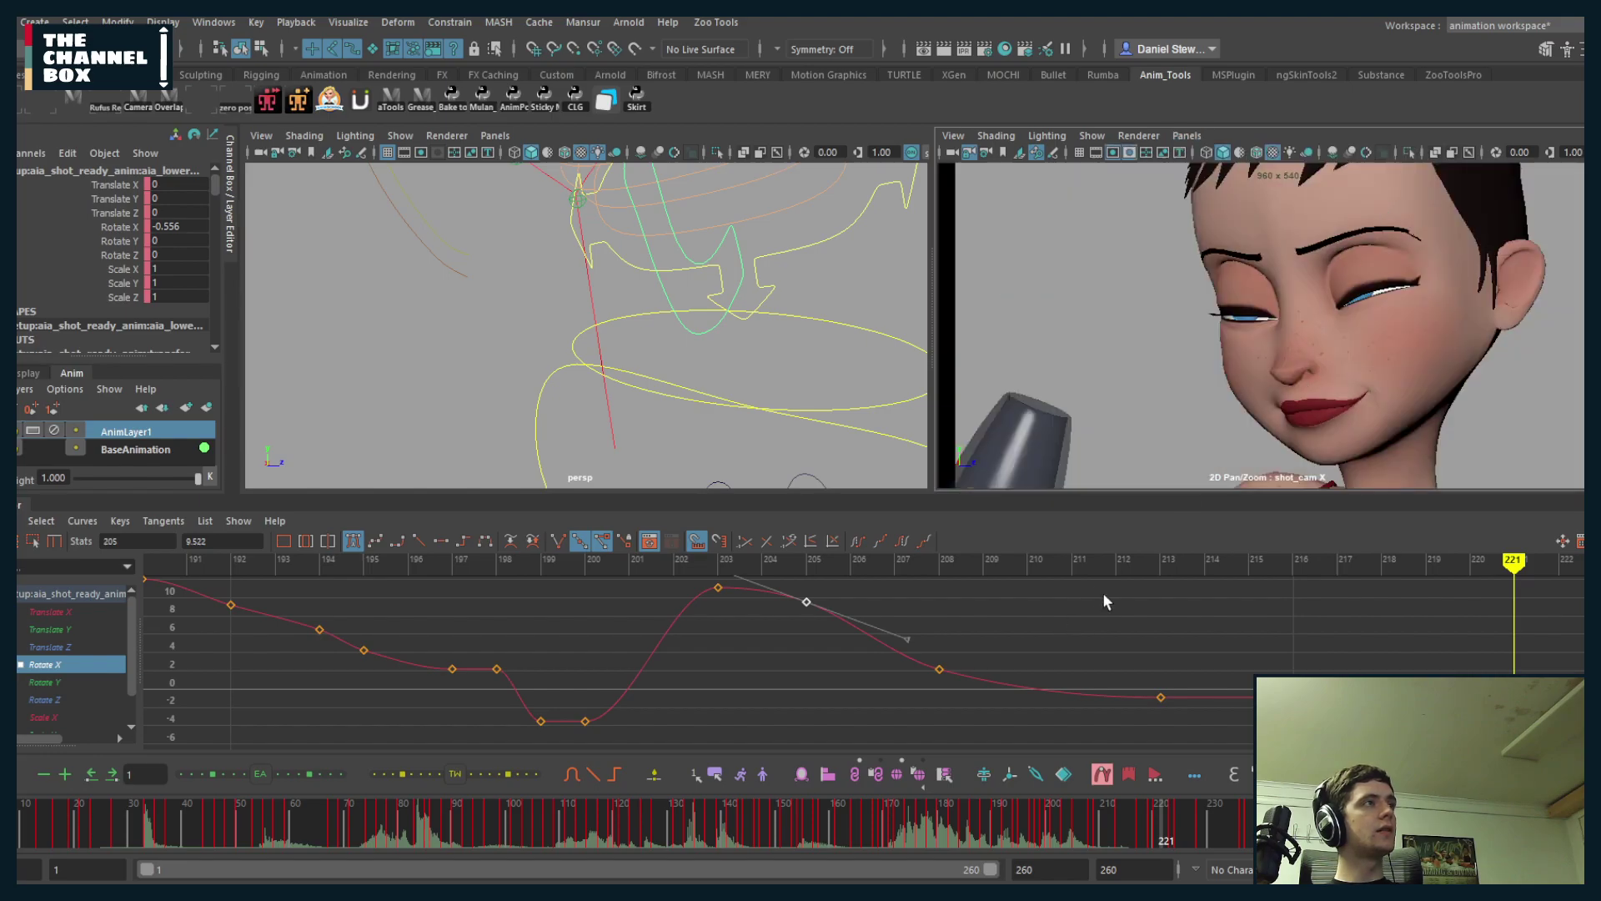
drag(553, 563, 541, 565)
key(alt+v)
key(Escape)
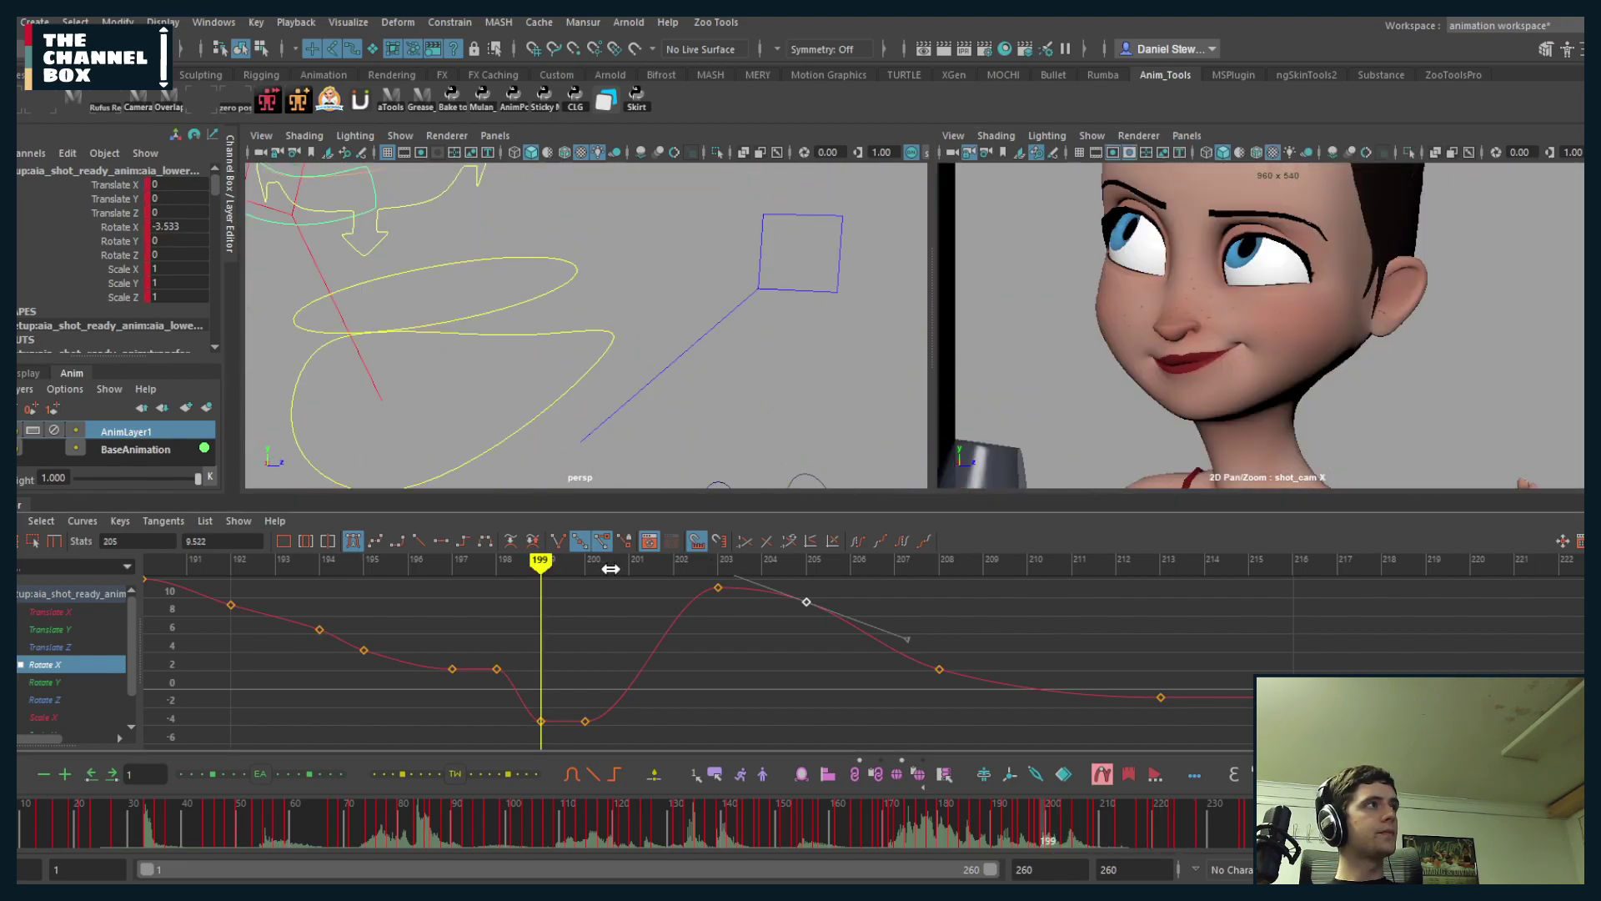
click(630, 566)
mouse_move(1064, 819)
mouse_down()
mouse_move(1124, 821)
mouse_move(1093, 828)
mouse_up()
- Select the upper and lower lip controls together and frame their curves around frame 209
alt+drag(765, 373, 605, 365)
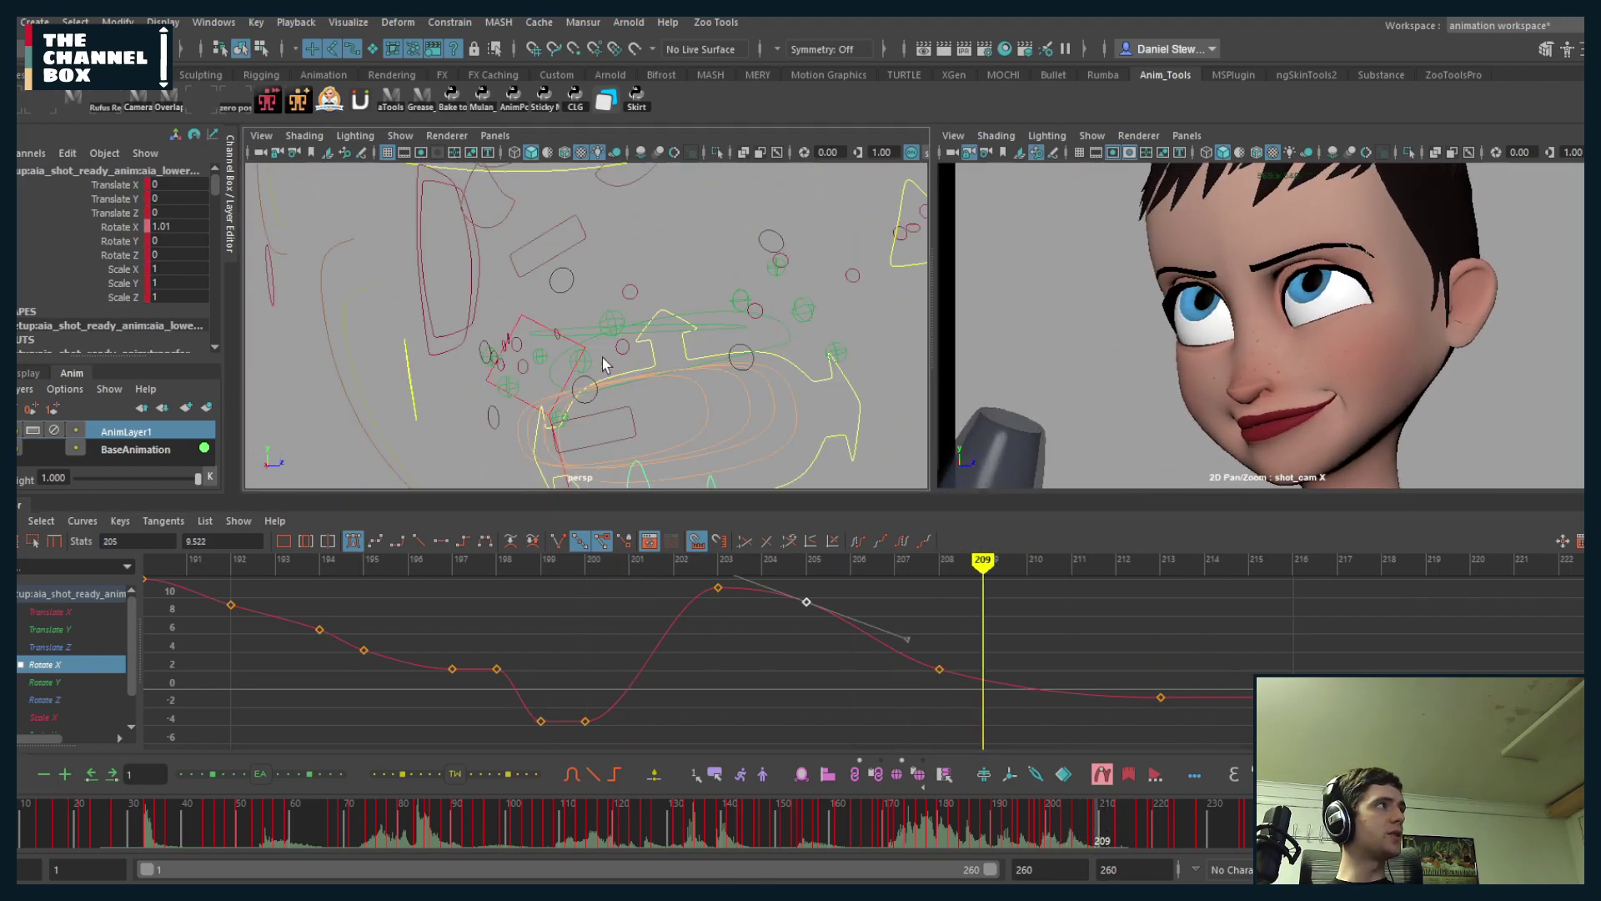
click(569, 246)
shift+click(616, 434)
alt+middle_drag(1240, 657, 1041, 657)
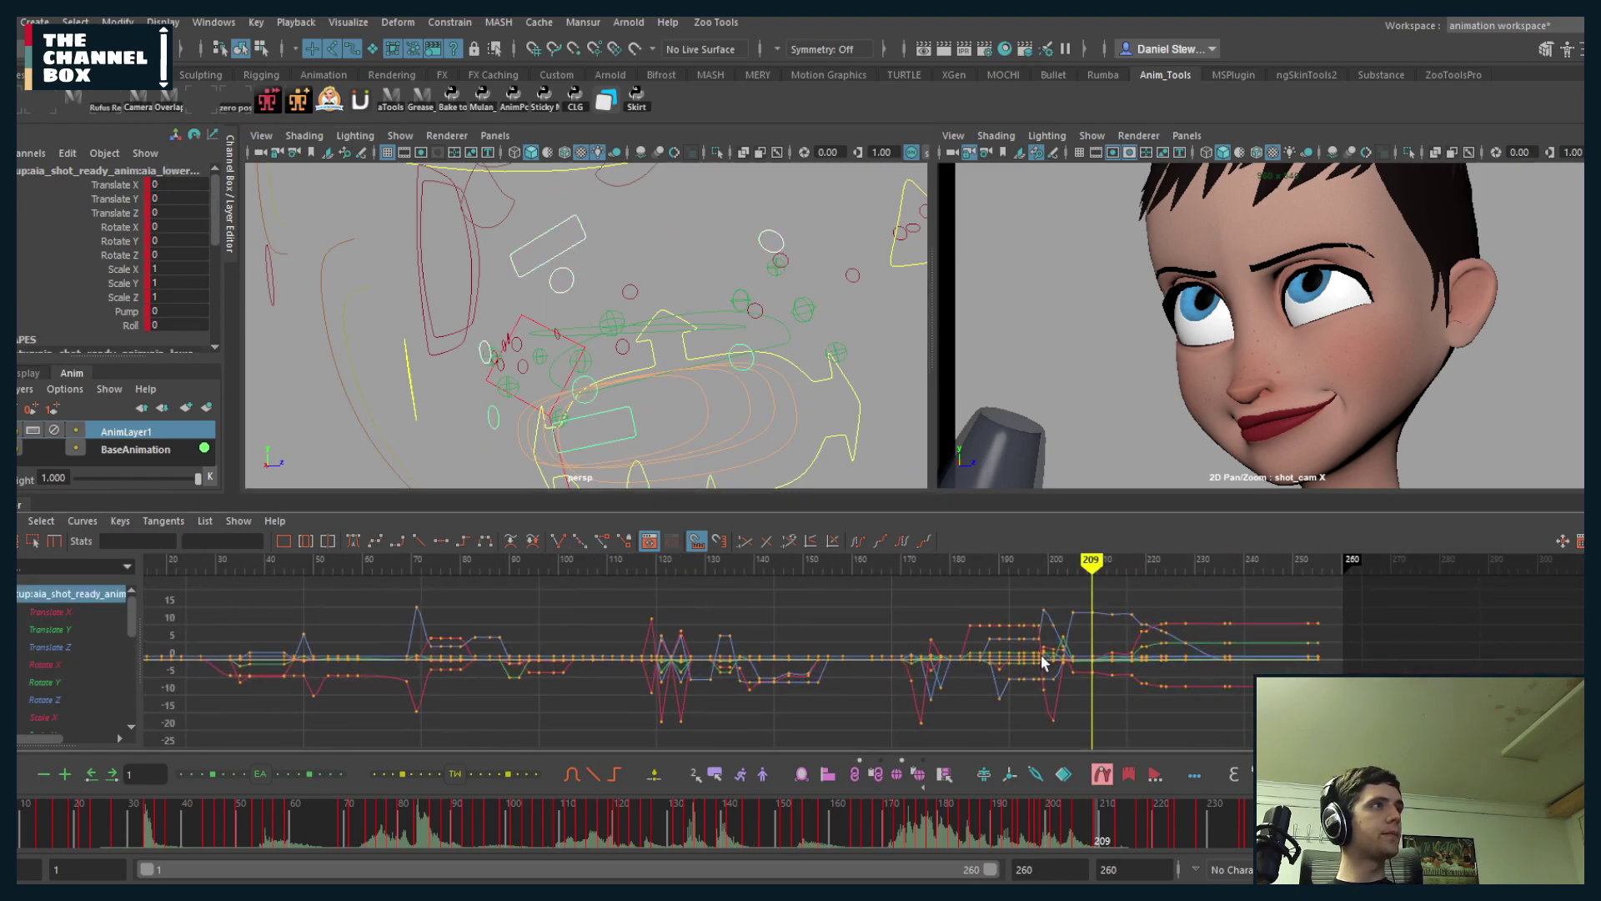
alt+shift+right_drag(1041, 657, 1161, 652)
alt+middle_drag(1161, 652, 554, 653)
alt+shift+right_drag(957, 637, 971, 627)
drag(960, 566, 1021, 570)
drag(1088, 828, 1099, 826)
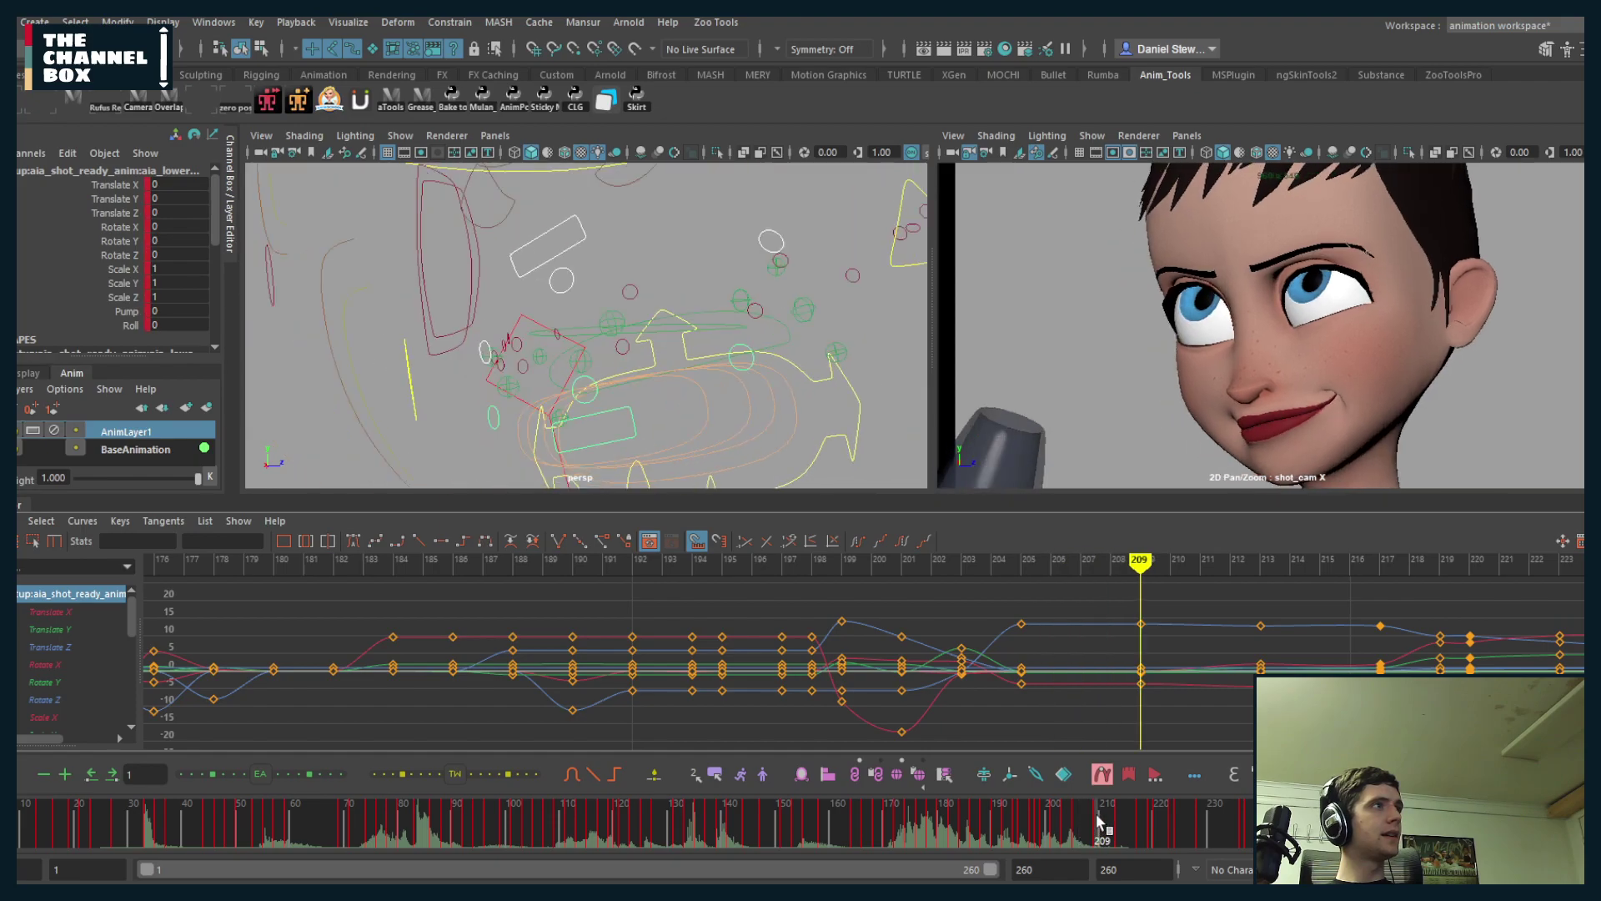
- At frame 209, move the lower lip control down, adjust the upper lip control, and replay the shot
click(612, 409)
key(w)
drag(574, 360, 577, 378)
click(574, 250)
drag(570, 256, 544, 240)
click(1246, 569)
key(alt+v)
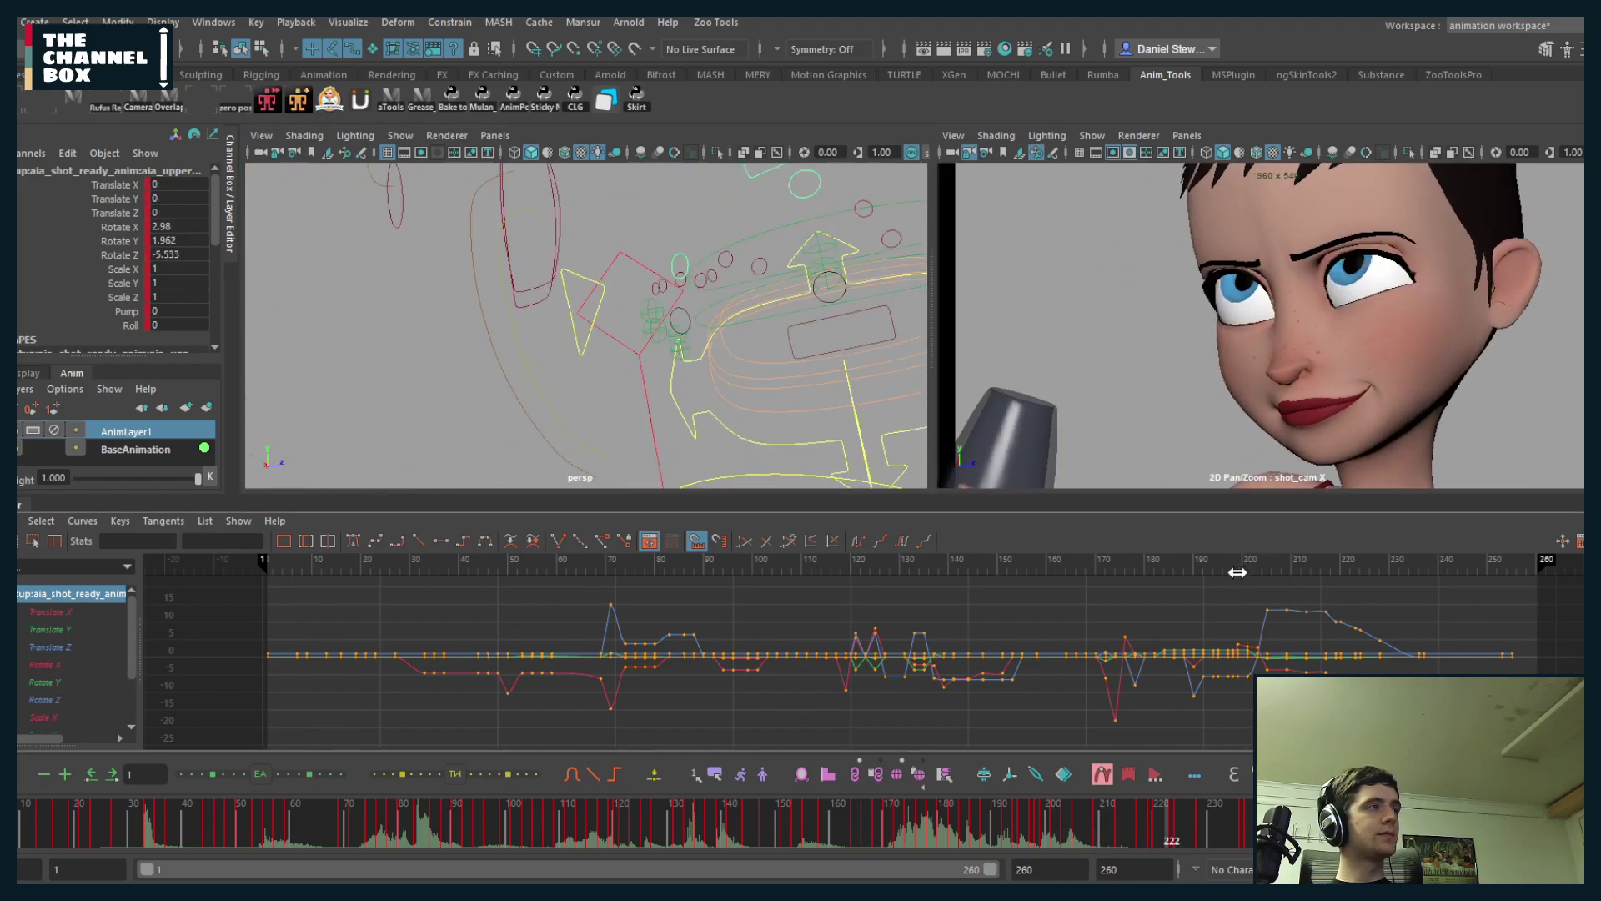
- Delete the upper and lower lip keys at frames 213 and 217
key(alt+v)
shift+click(783, 360)
alt+middle_drag(1363, 641, 1147, 636)
alt+shift+right_drag(1001, 636, 1132, 636)
alt+middle_drag(1168, 633, 734, 624)
alt+shift+right_drag(809, 622, 954, 590)
click(924, 565)
mouse_move(1100, 821)
mouse_down()
mouse_move(1114, 819)
mouse_move(1095, 814)
mouse_up()
drag(802, 667, 933, 573)
key(Delete)
click(913, 617)
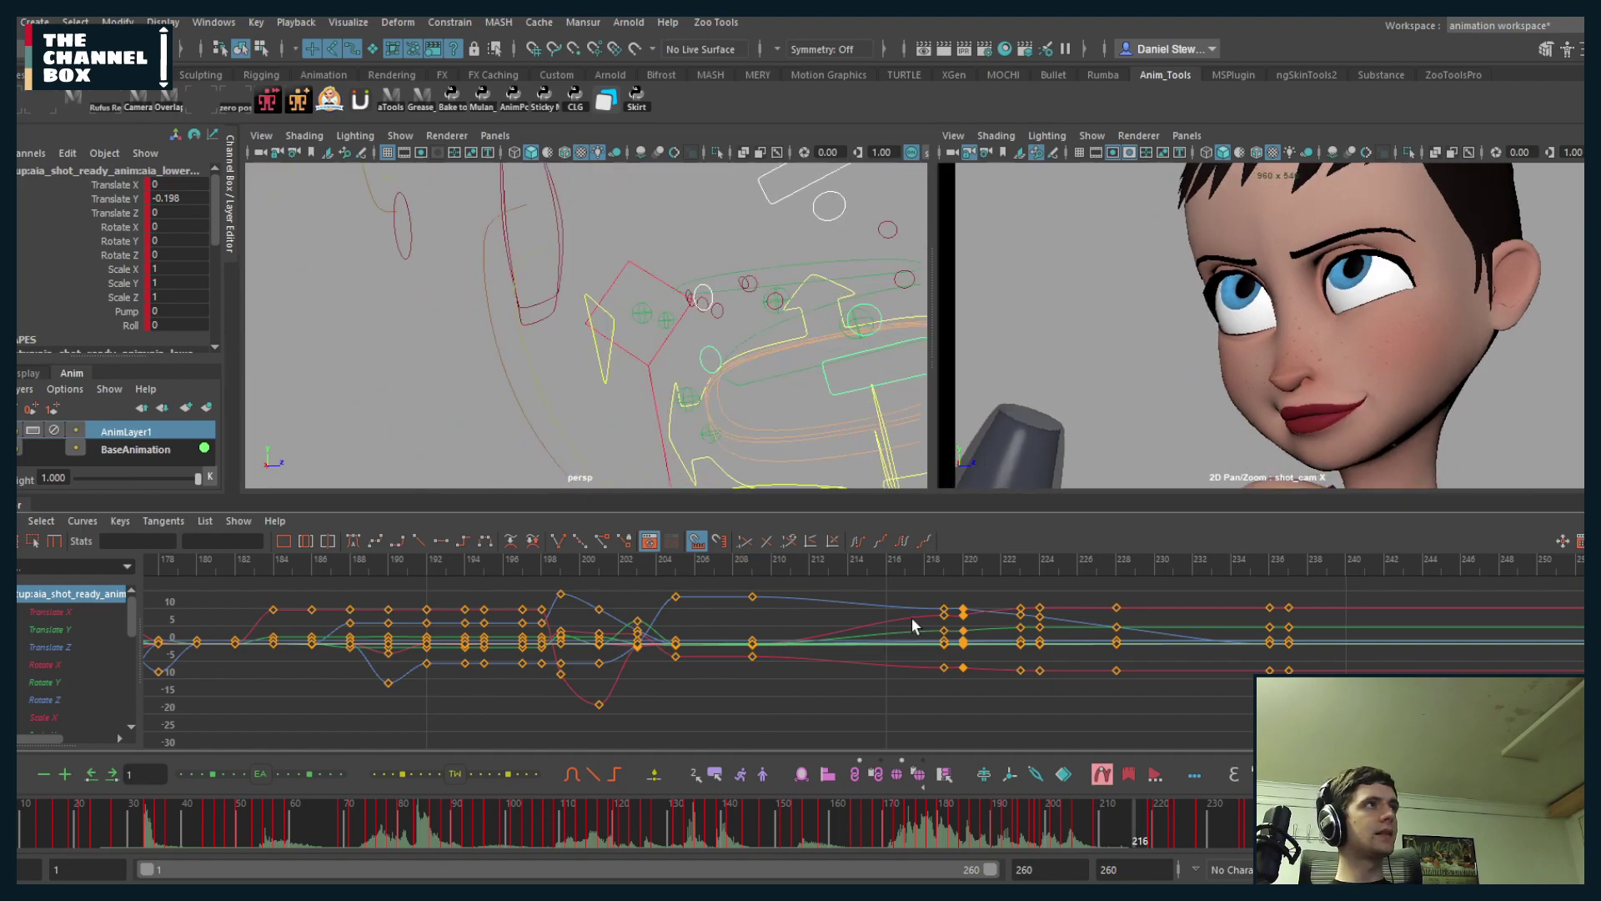
- Replay the shot, key the lip controls at frame 234, and delete their keys from frame 219 through 228
key(alt+v)
click(565, 566)
key(alt+v)
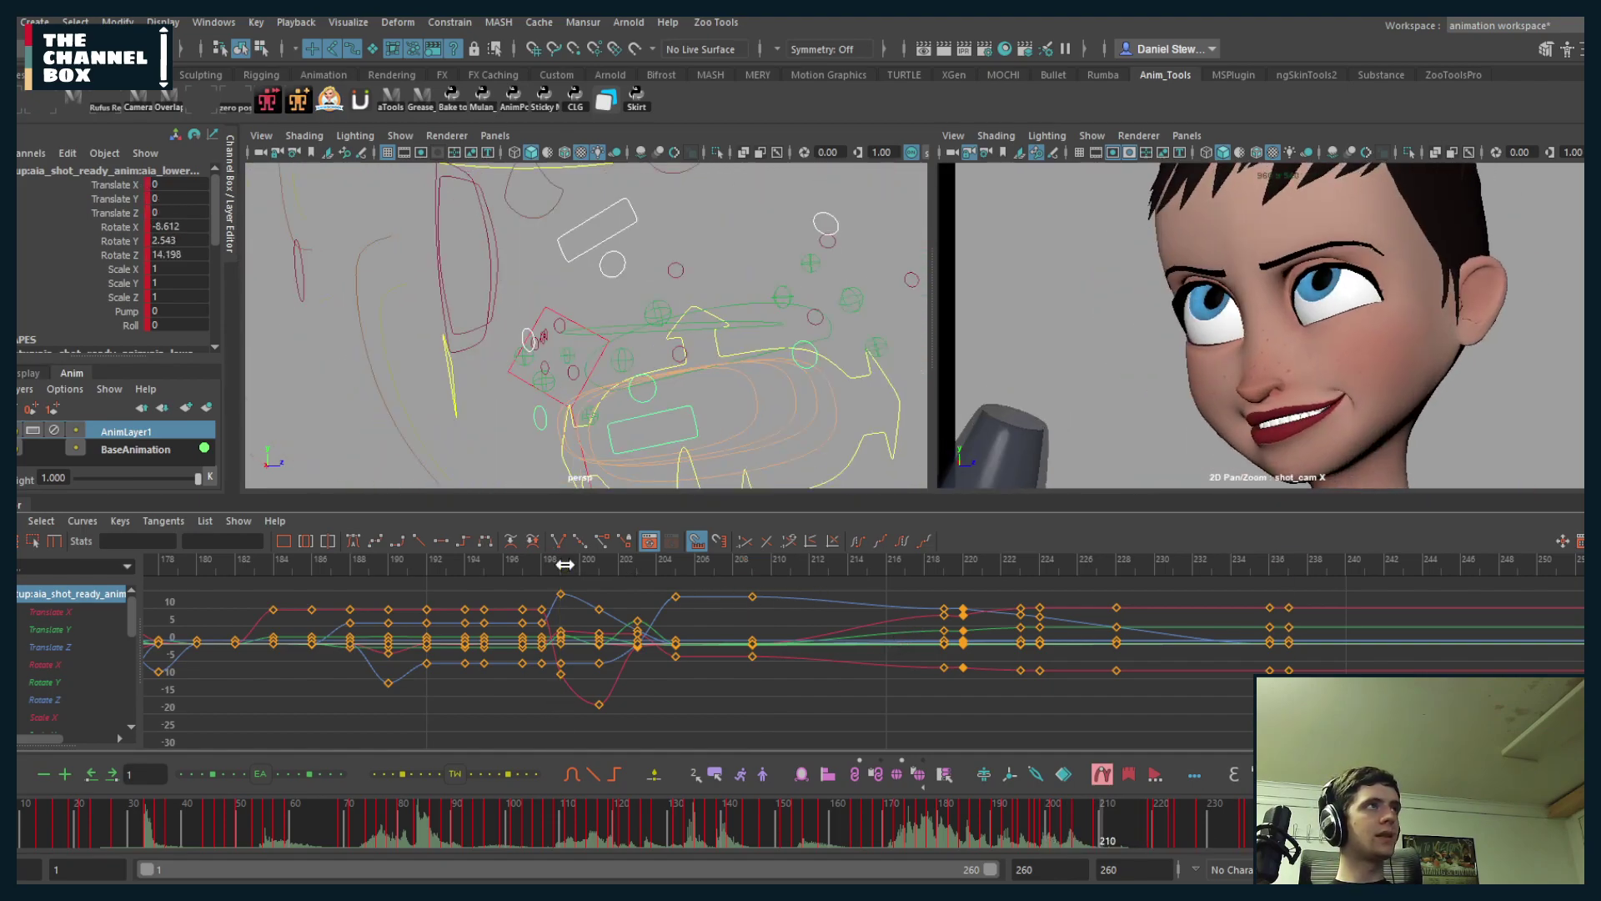
key(alt+v)
drag(1176, 826, 1237, 830)
key(s)
drag(911, 588, 1130, 707)
key(Delete)
- Add a tweened lip pose at frame 222 weighted toward the previous key, and replay the shot
drag(1241, 830, 1167, 830)
click(413, 775)
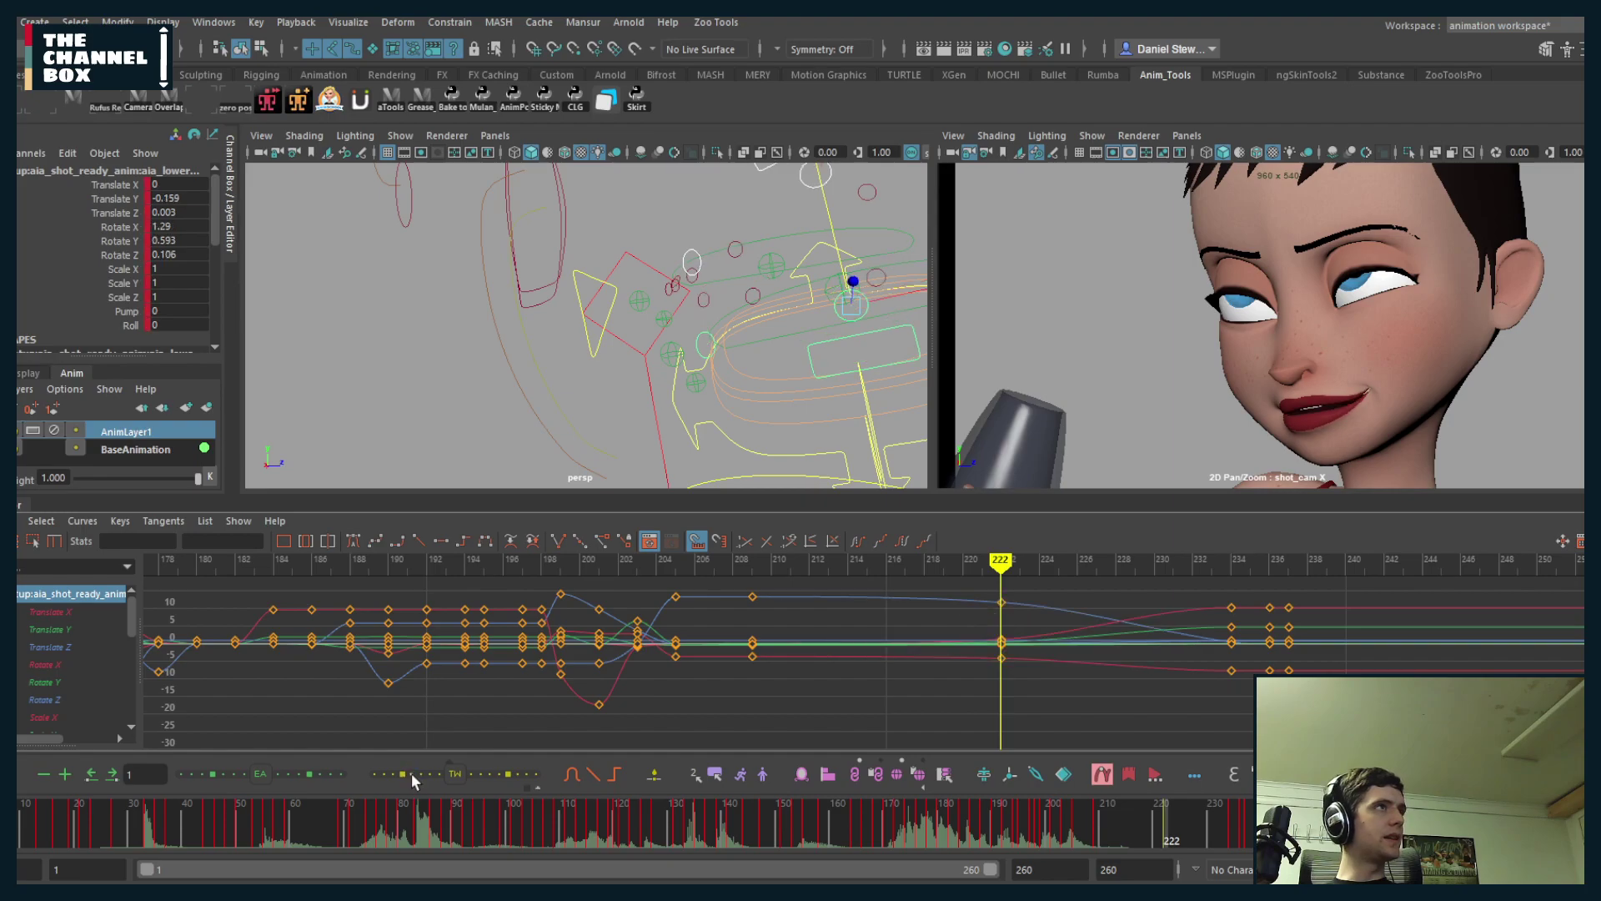
click(1041, 819)
key(alt+v)
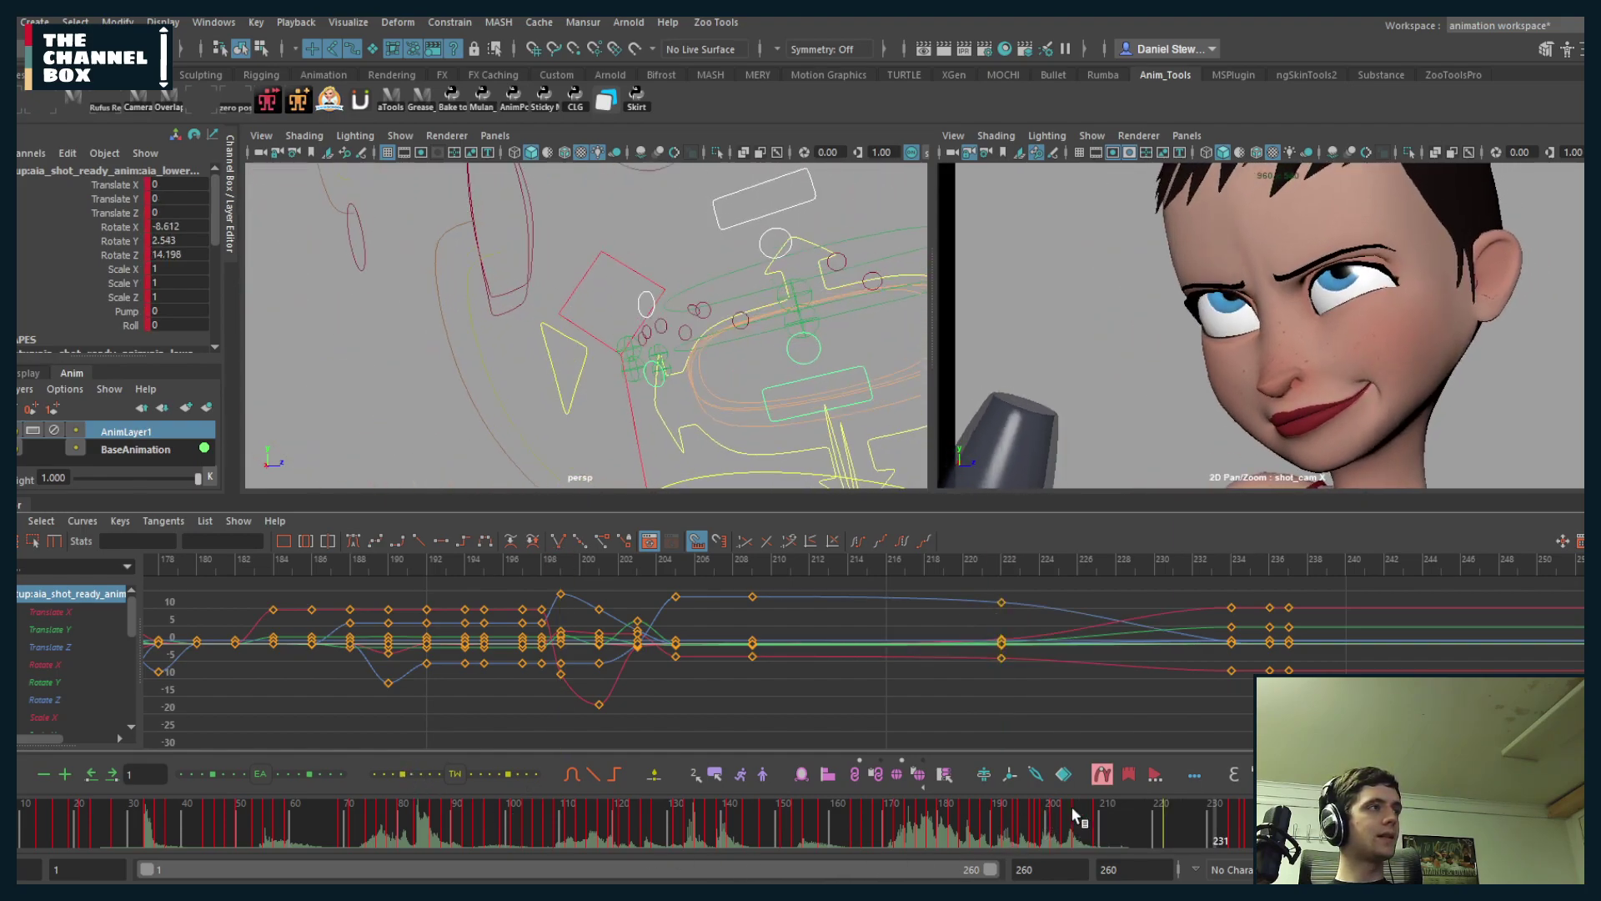
- Select the upper and lower teeth controls at frame 222 and set their translation and rotation values to 0
drag(1076, 818, 1154, 829)
scroll(782, 313, down, 5)
alt+drag(782, 315, 822, 350)
scroll(766, 364, up, 3)
scroll(765, 365, up, 3)
click(775, 359)
key(q)
shift+click(755, 394)
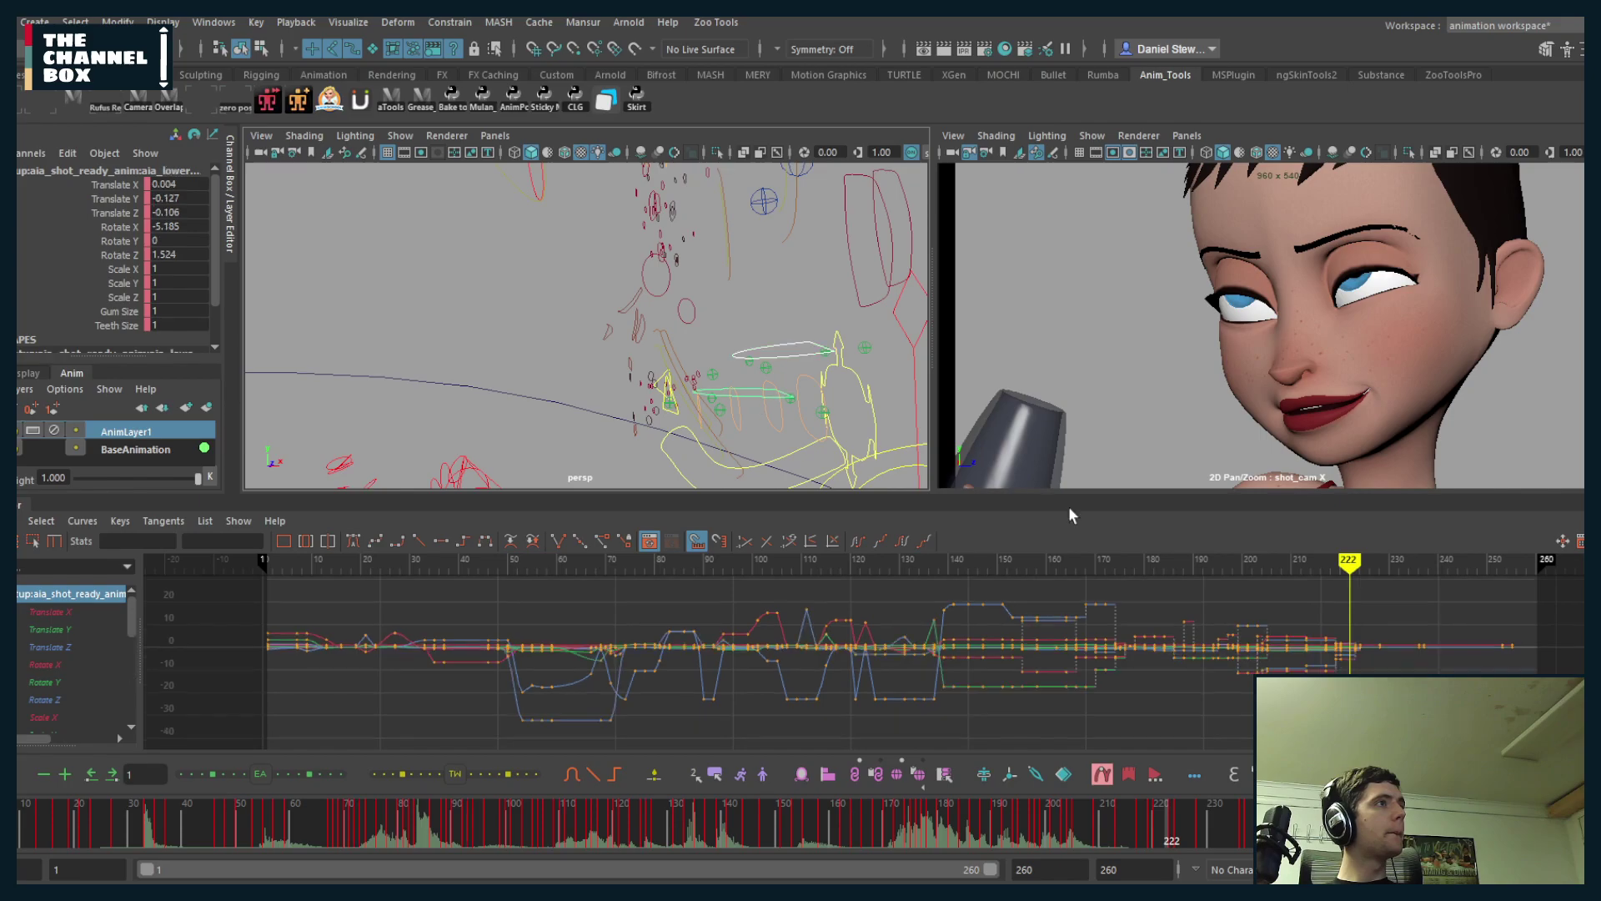
alt+middle_drag(1310, 613, 1081, 616)
alt+right_drag(1081, 615, 1164, 629)
alt+middle_drag(1163, 627, 935, 604)
drag(165, 204, 171, 254)
text(0)
key(Return)
text(w)
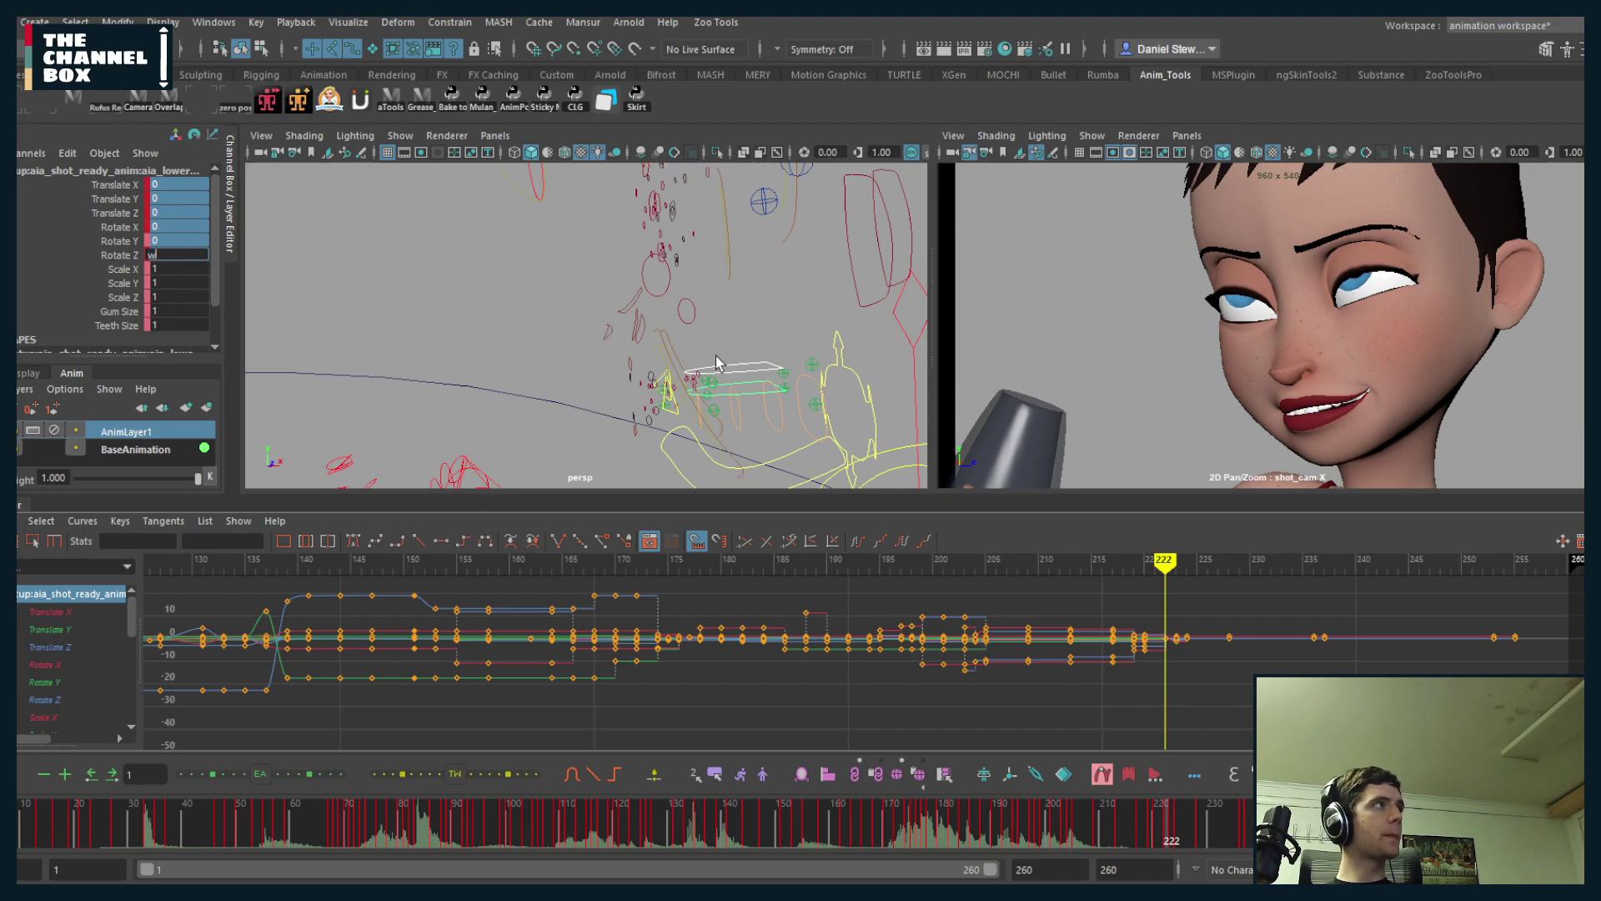
key(w)
- Delete the teeth controls' keys between frames 209 and 223
alt+drag(699, 346, 647, 343)
alt+shift+right_drag(1000, 684, 1197, 658)
alt+middle_drag(1217, 658, 1012, 654)
alt+shift+right_drag(1011, 654, 1126, 646)
mouse_move(1271, 560)
mouse_down()
mouse_move(919, 562)
mouse_move(1281, 722)
mouse_up()
key(Delete)
- Replay the shot from around frame 202, and check the mouth at frames 167 and 165
key(alt+v)
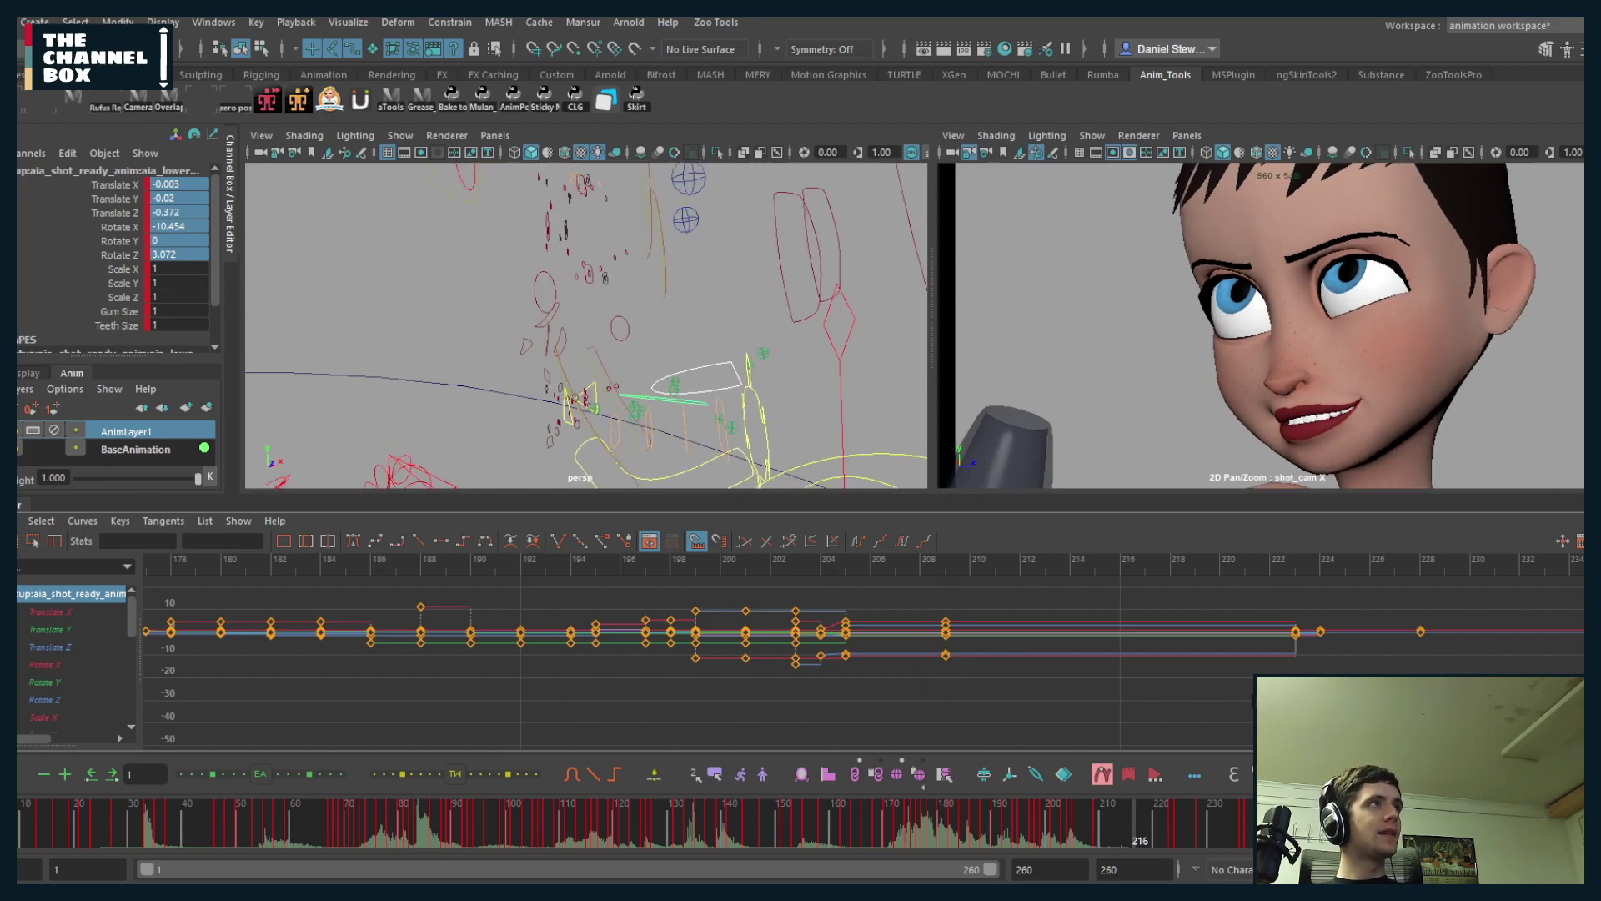
key(alt+v)
click(769, 568)
key(alt+v)
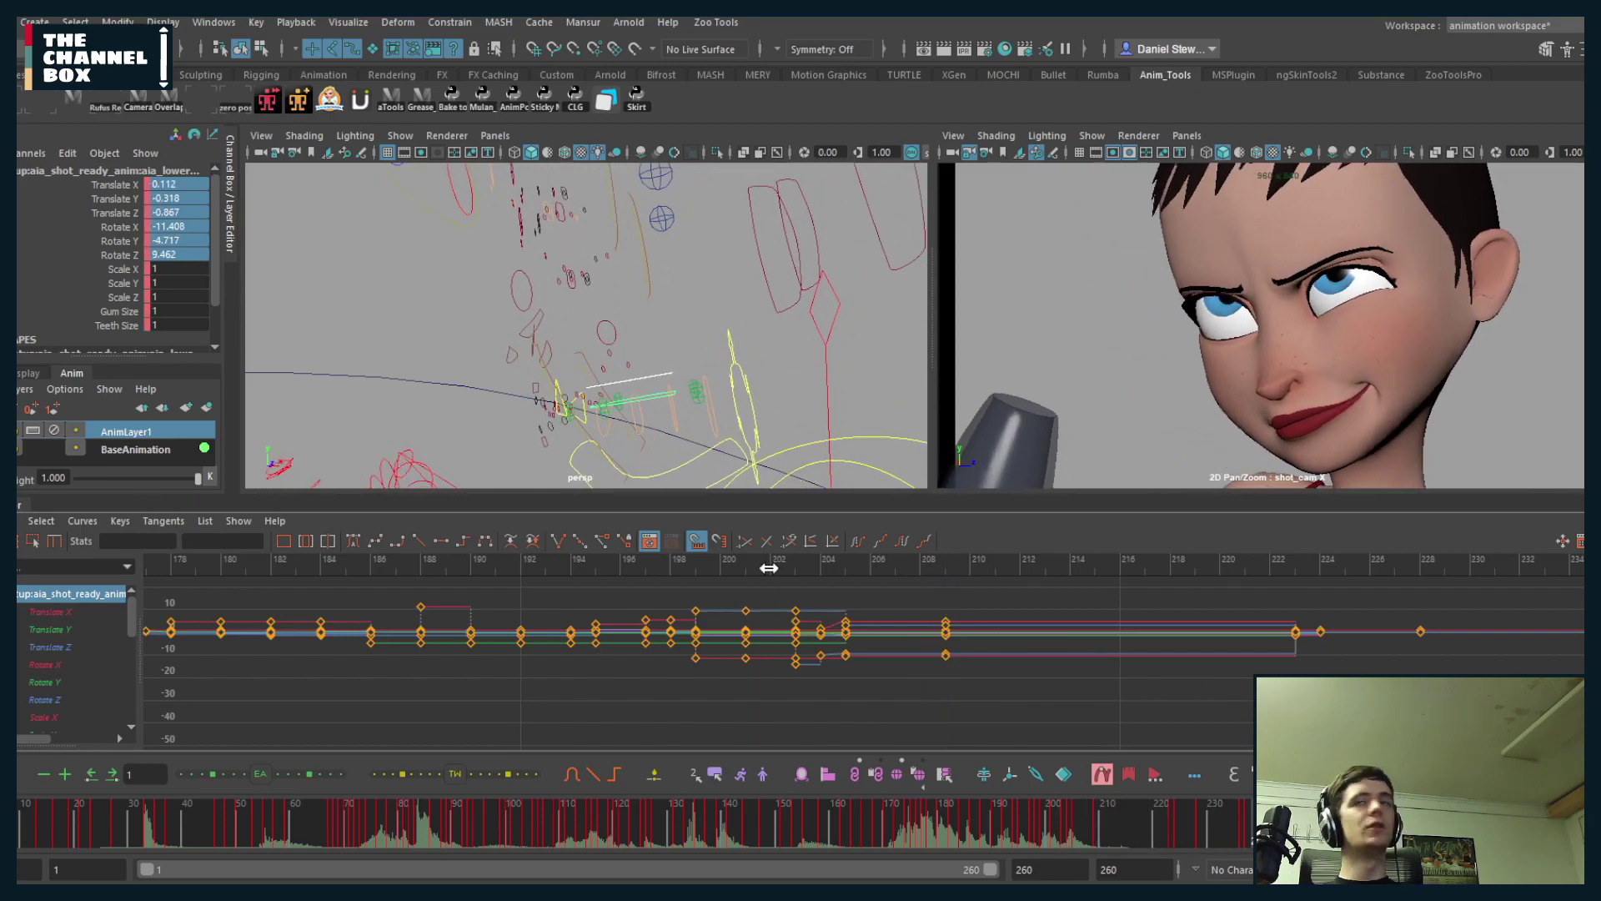
key(alt+v)
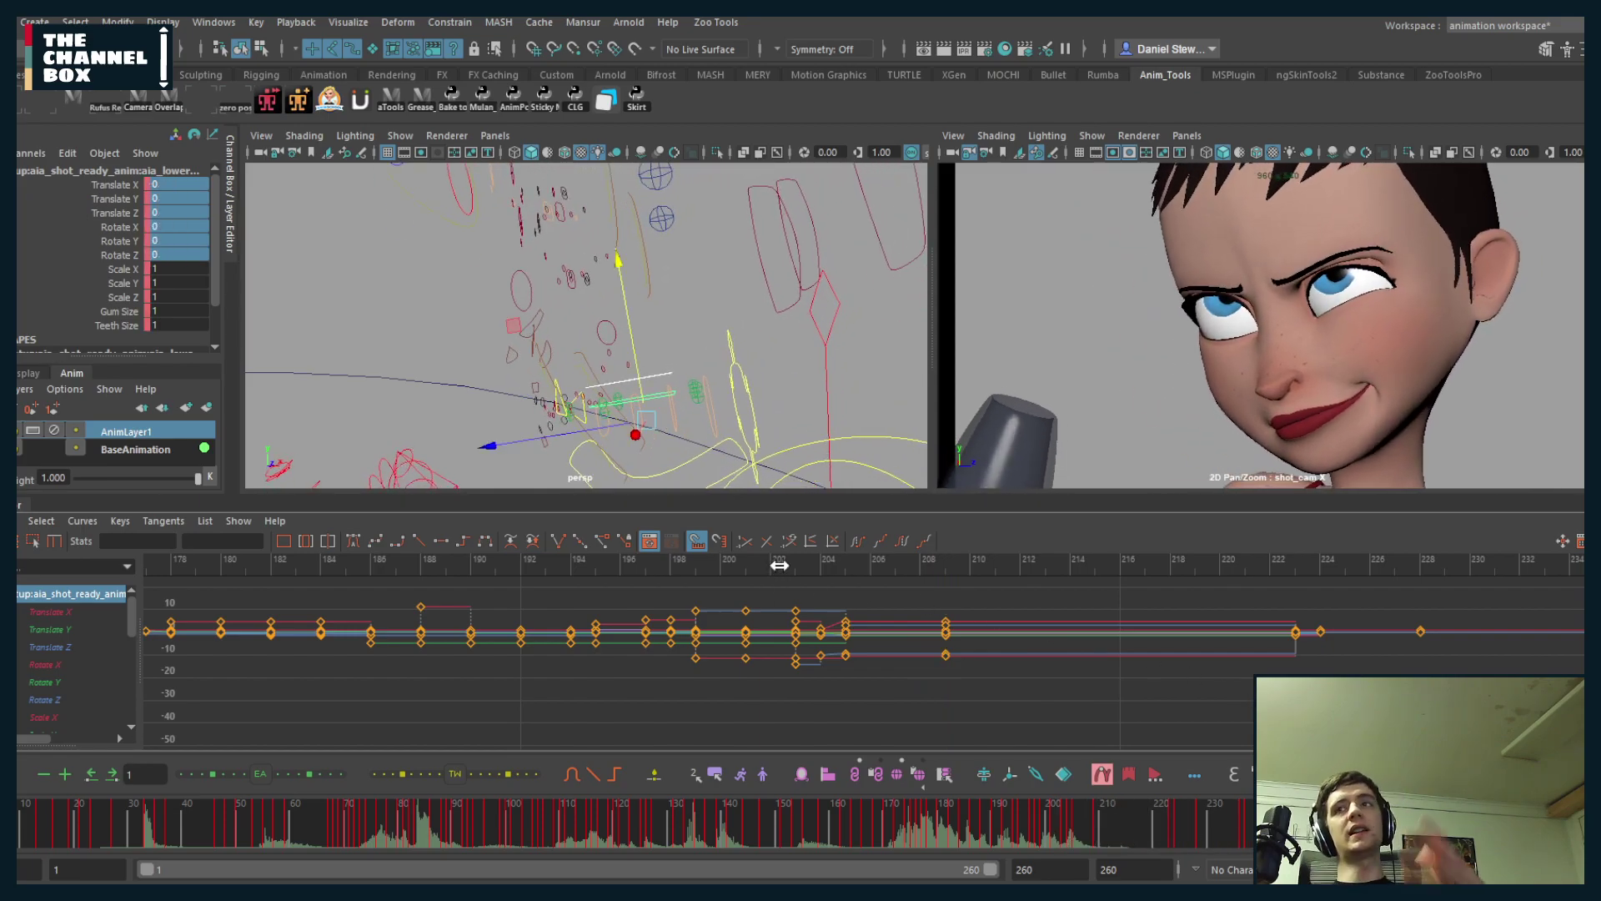
click(869, 815)
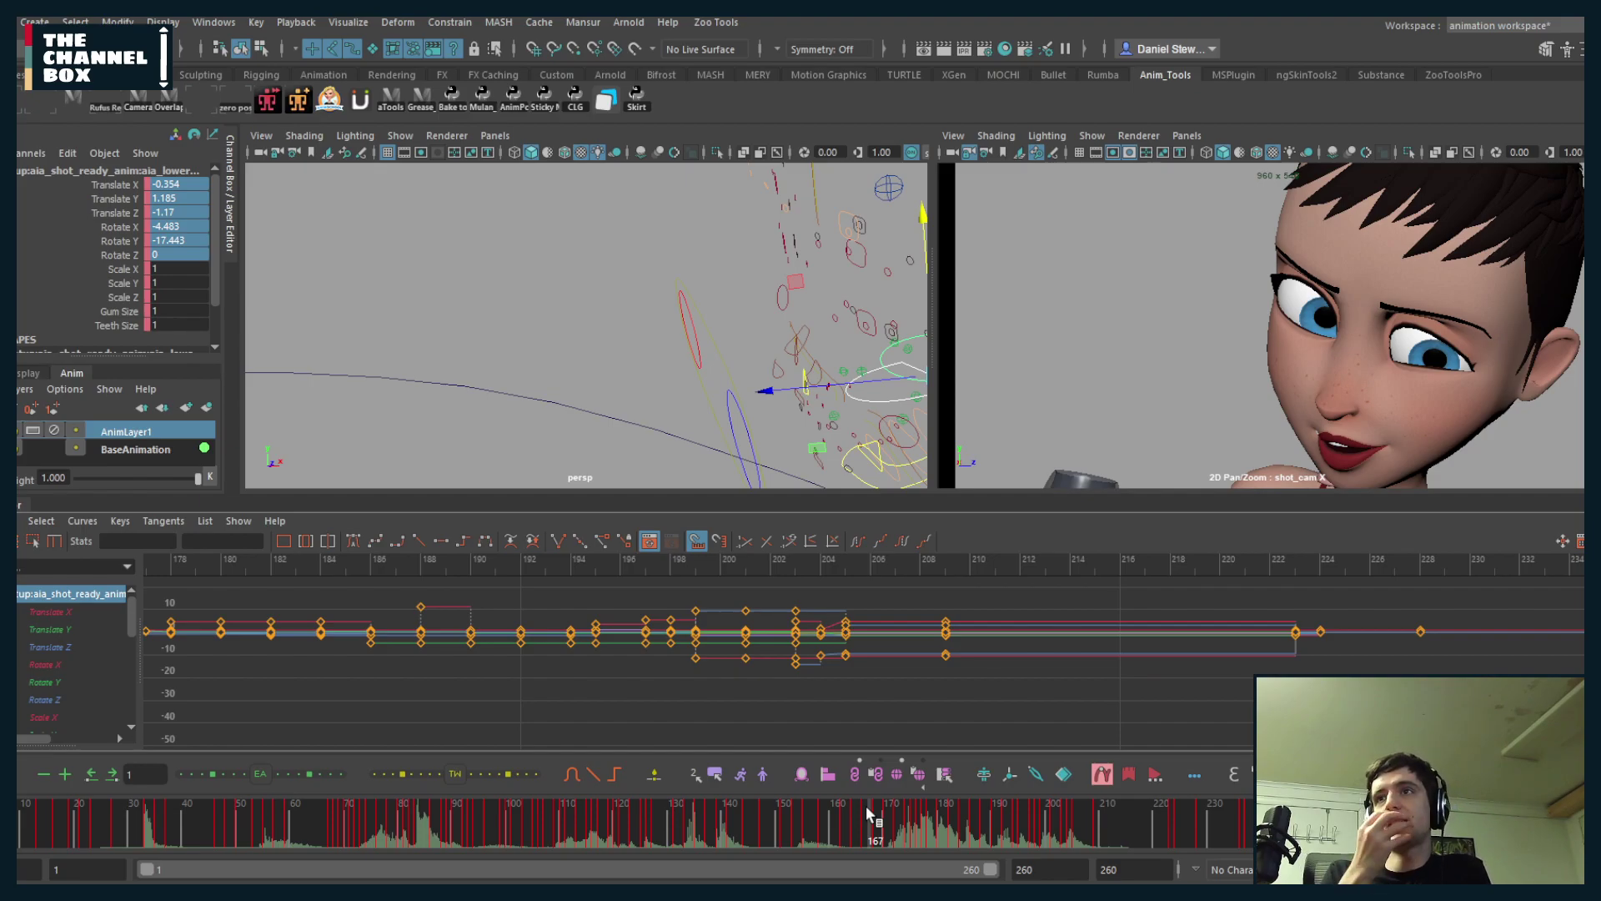
click(853, 816)
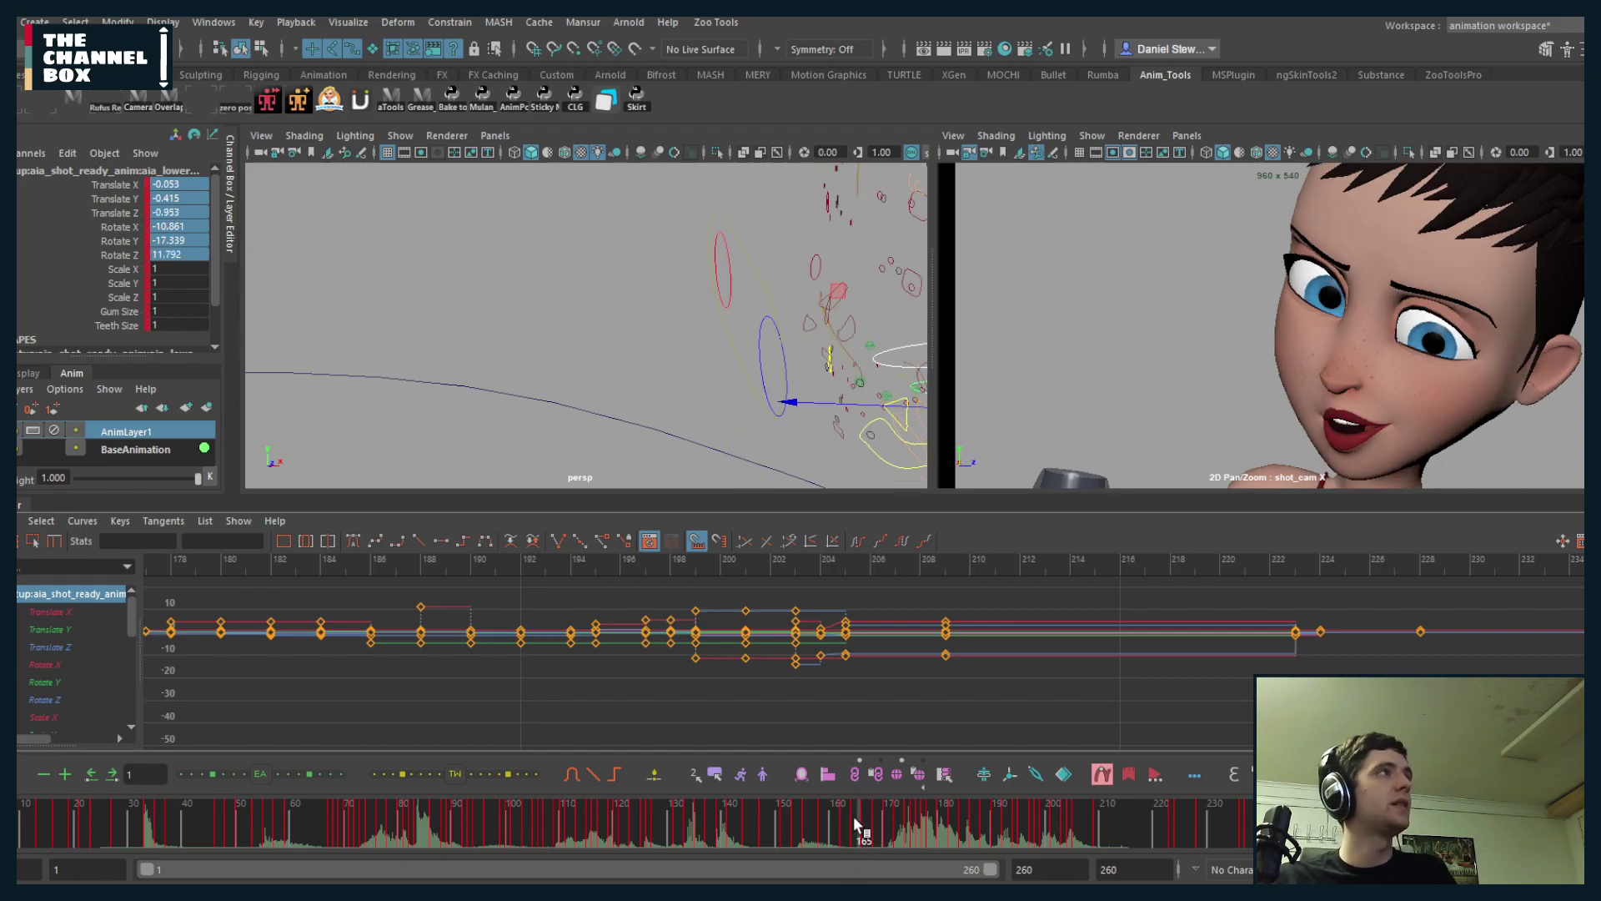
- Replay the shot, and turn off the 2D pan/zoom on the shot camera to check the full framing
key(alt+v)
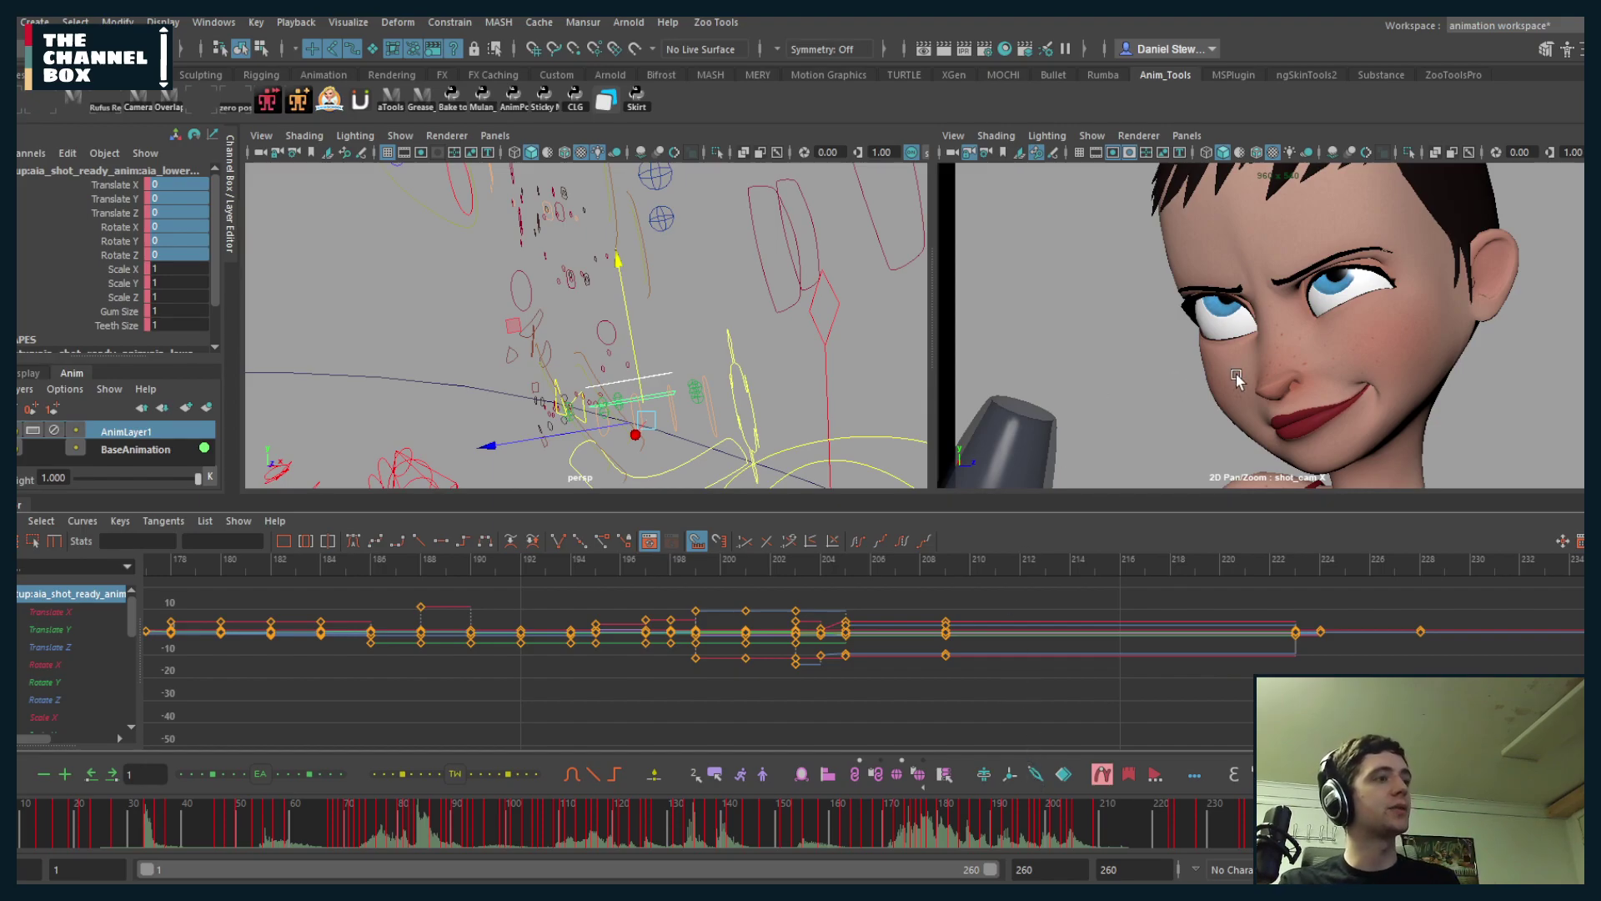
key(backslash)
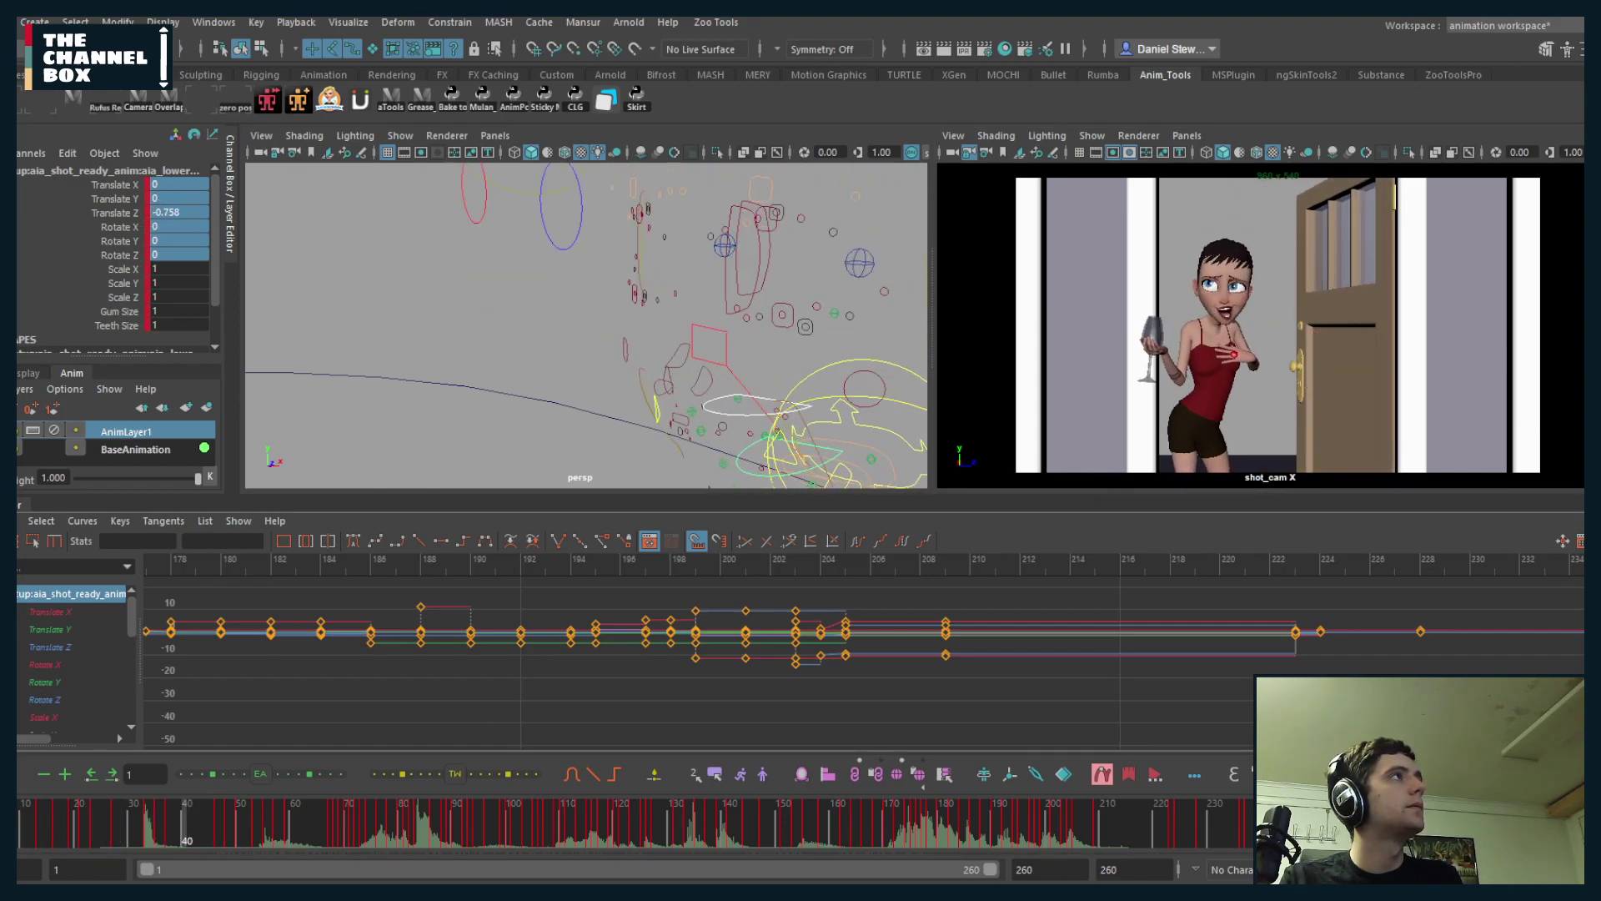
key(alt+v)
- Select the character's spine control in the perspective view, and isolate its Rotate X curve over the opening frames
alt+right_drag(800, 354, 726, 359)
alt+middle_drag(726, 358, 668, 338)
click(776, 385)
alt+right_drag(776, 386, 1014, 417)
alt+middle_drag(1013, 417, 754, 364)
click(738, 338)
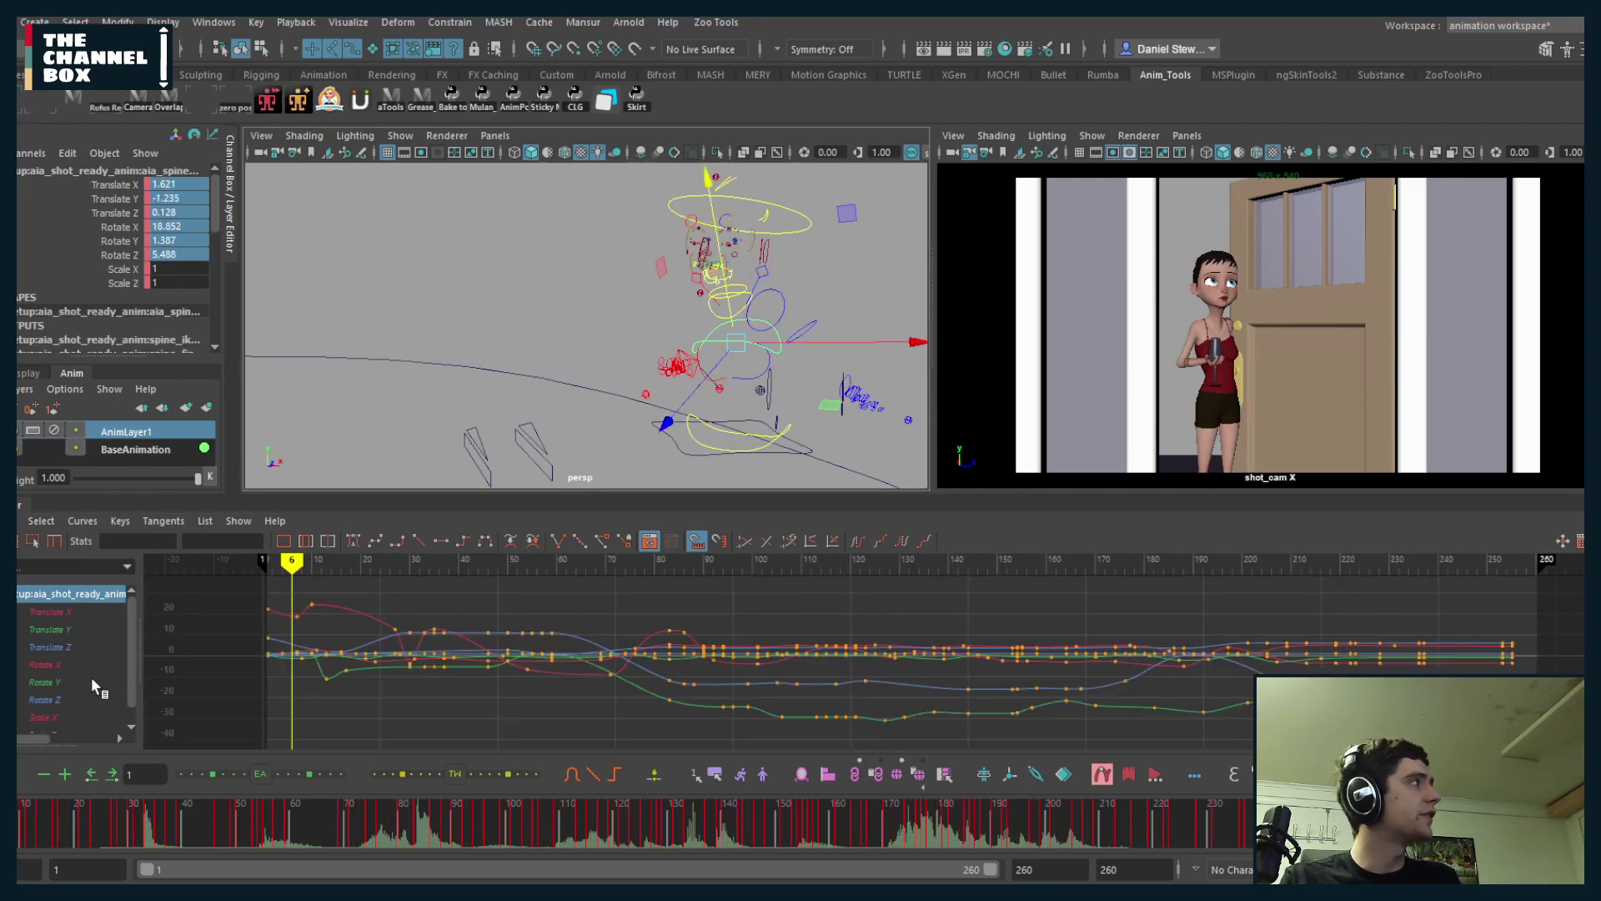
click(48, 666)
alt+middle_drag(363, 652, 763, 667)
alt+shift+right_drag(625, 660, 763, 658)
alt+middle_drag(362, 641, 487, 644)
- Try deleting the Rotate X key between frames 1 and 10
drag(364, 611, 418, 680)
key(Delete)
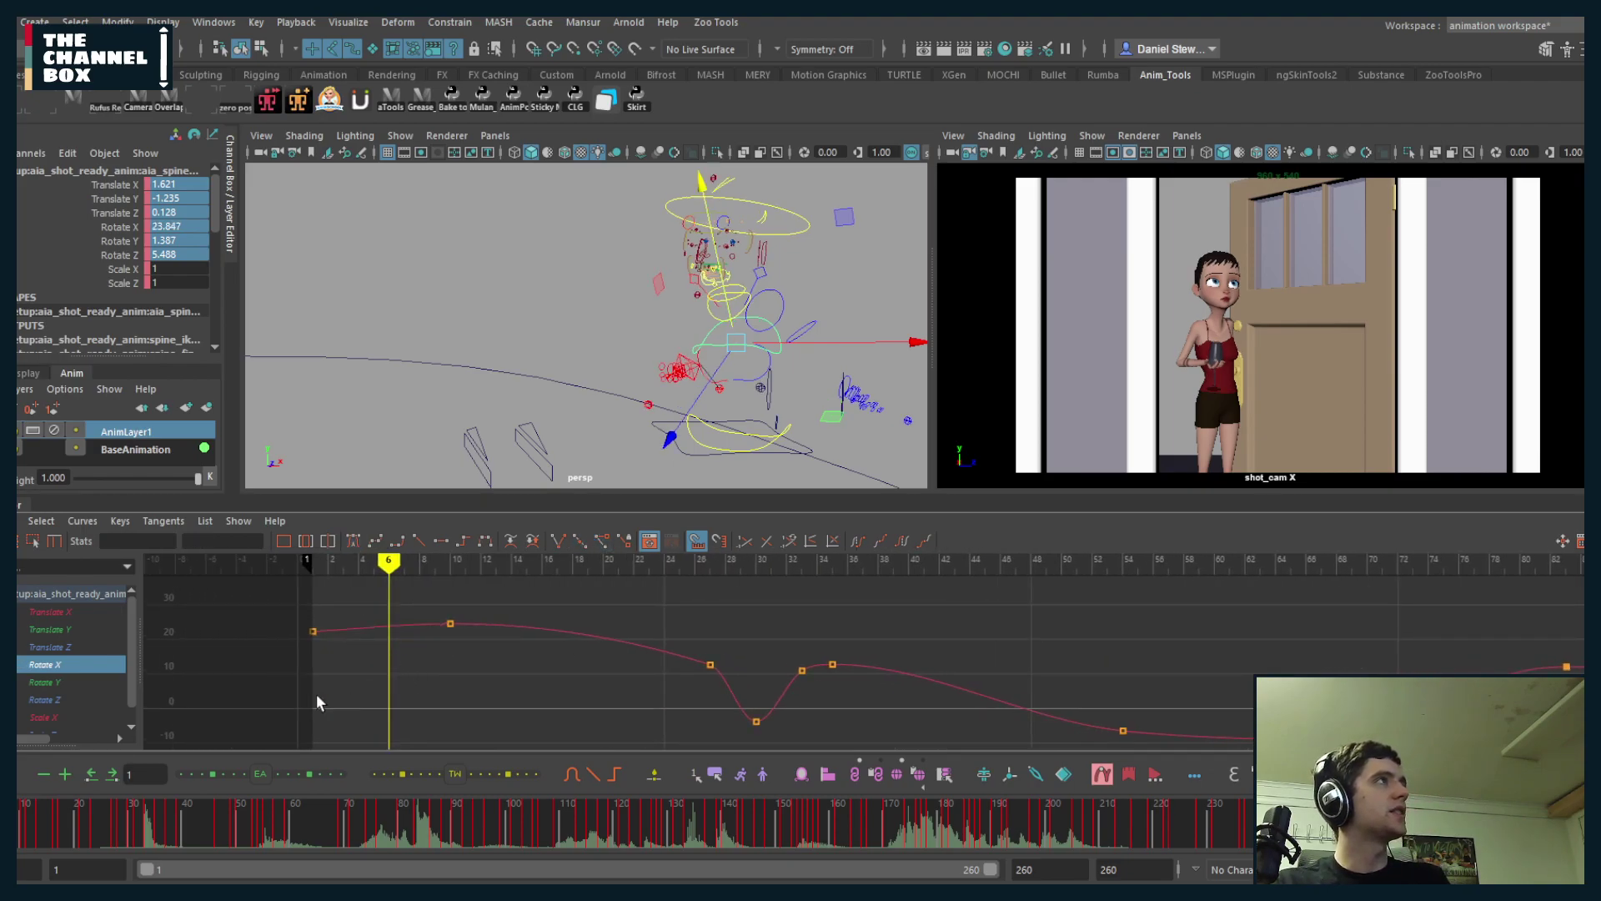
key(ctrl+z)
- Shift the spine control's early Rotate X keys later, to frames 7 and 15
drag(349, 562, 417, 655)
middle_drag(480, 659, 567, 679)
click(232, 668)
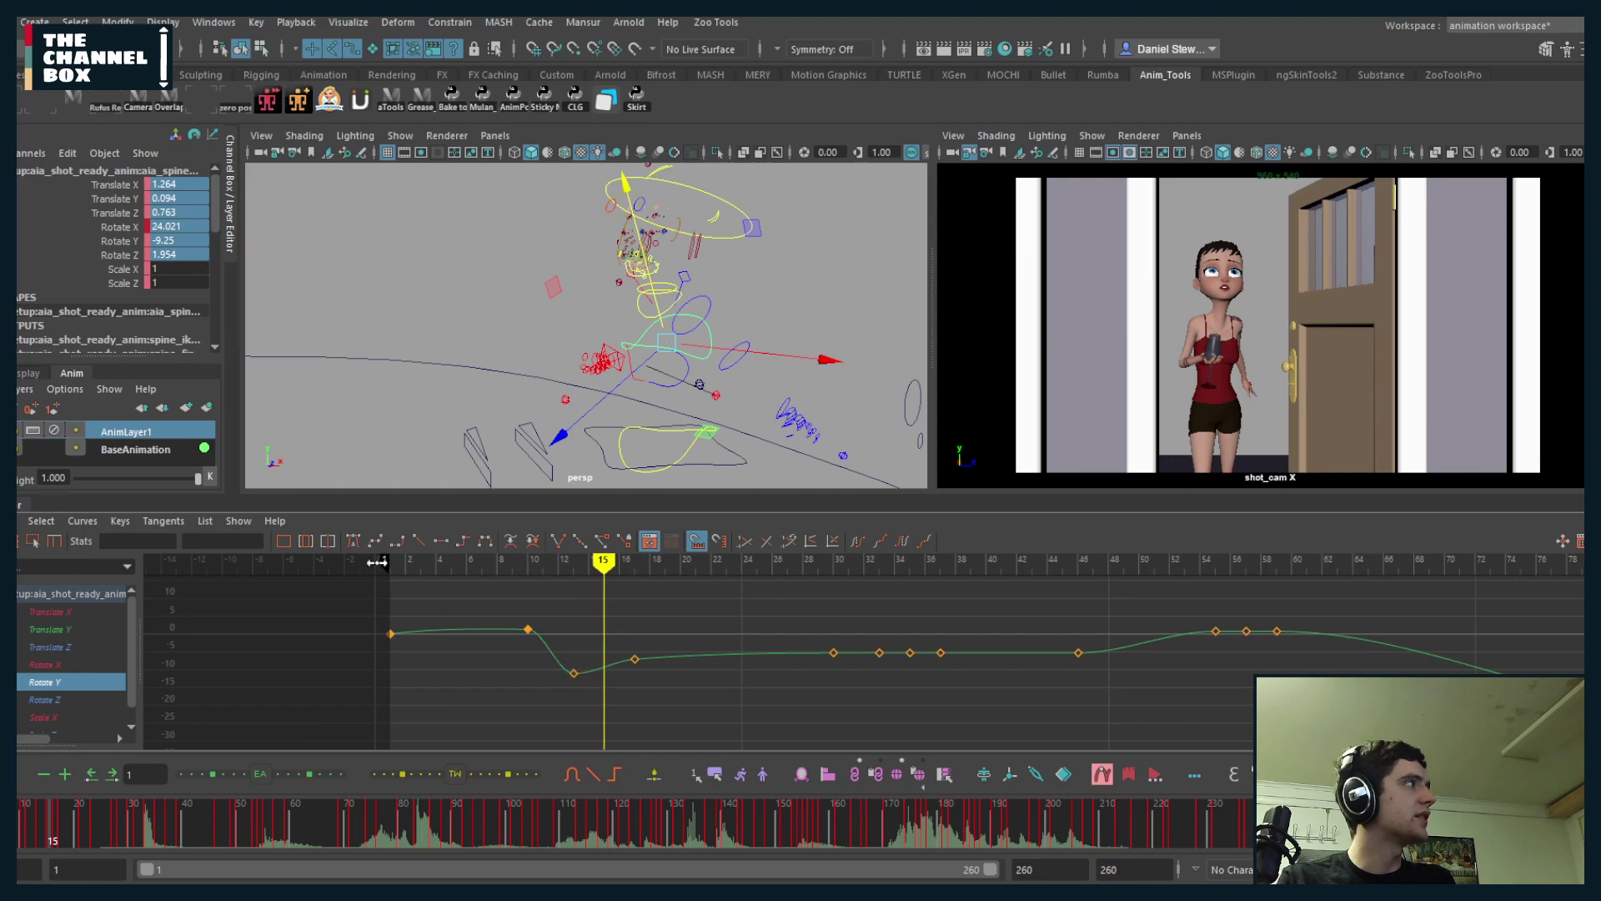
- Move the spine control's Rotate Y key at frame 10 slightly earlier and higher on the curve
drag(389, 560, 450, 559)
drag(555, 609, 488, 659)
middle_drag(488, 659, 411, 626)
key(ctrl+z)
drag(413, 562, 482, 564)
middle_drag(465, 664, 431, 647)
- Shift the Rotate Y key at frame 17 slightly later and lower, and raise the dip key at frame 13
drag(482, 565, 665, 584)
click(634, 659)
middle_drag(644, 705, 665, 715)
drag(609, 648, 565, 702)
middle_drag(565, 702, 569, 677)
- Review the spine control's Rotate Z and Rotate X curves, and replay the shot from frame 1
click(37, 700)
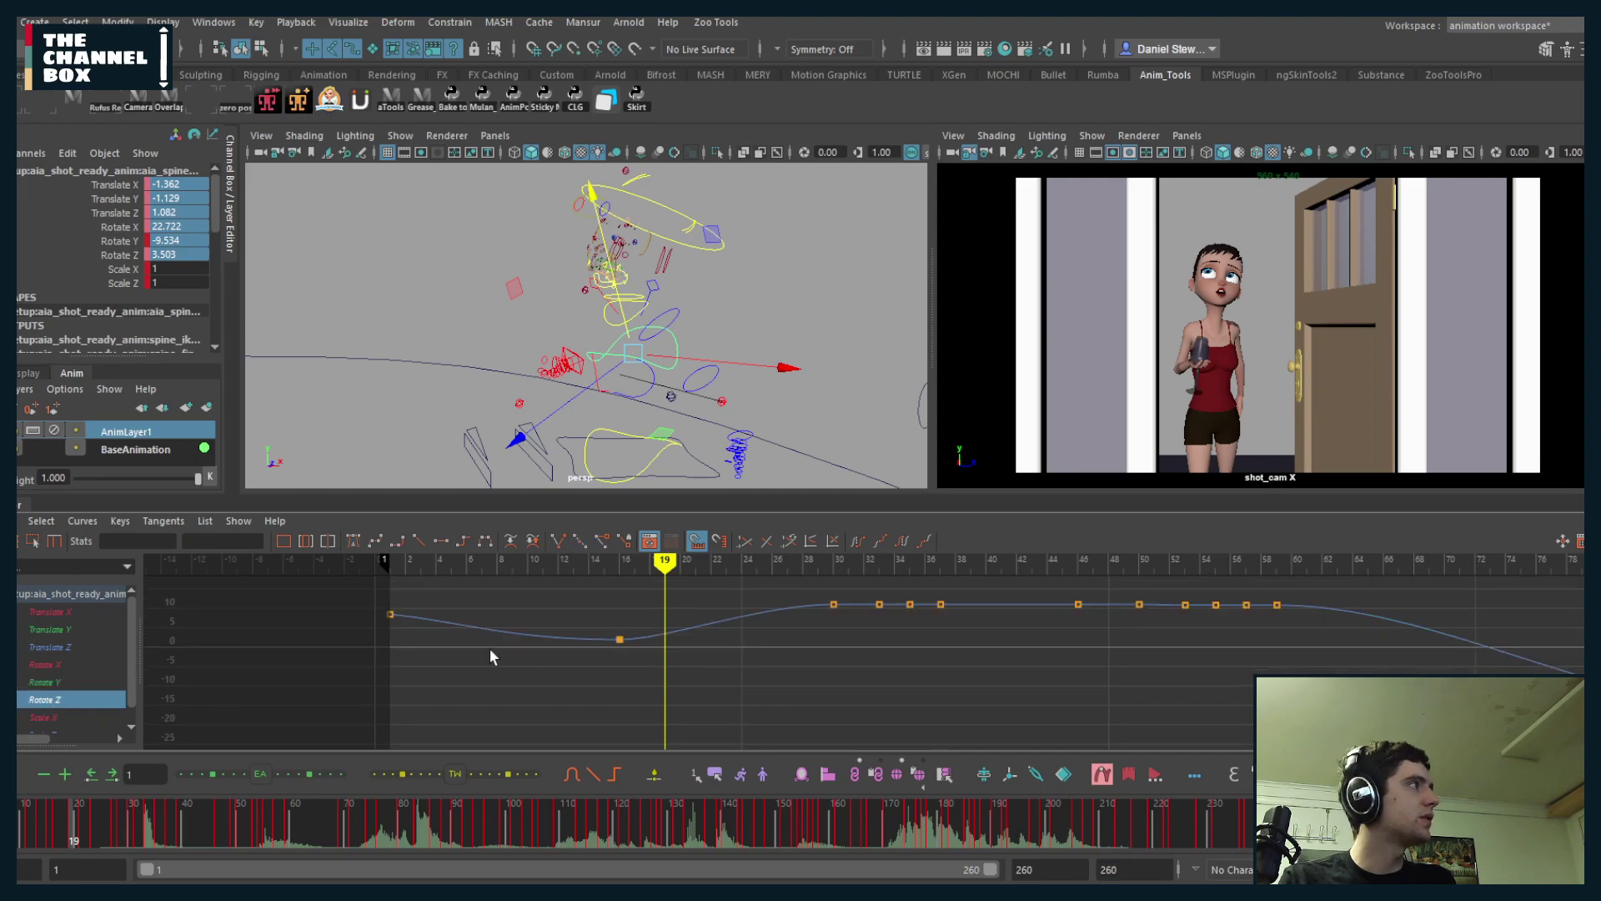
click(41, 665)
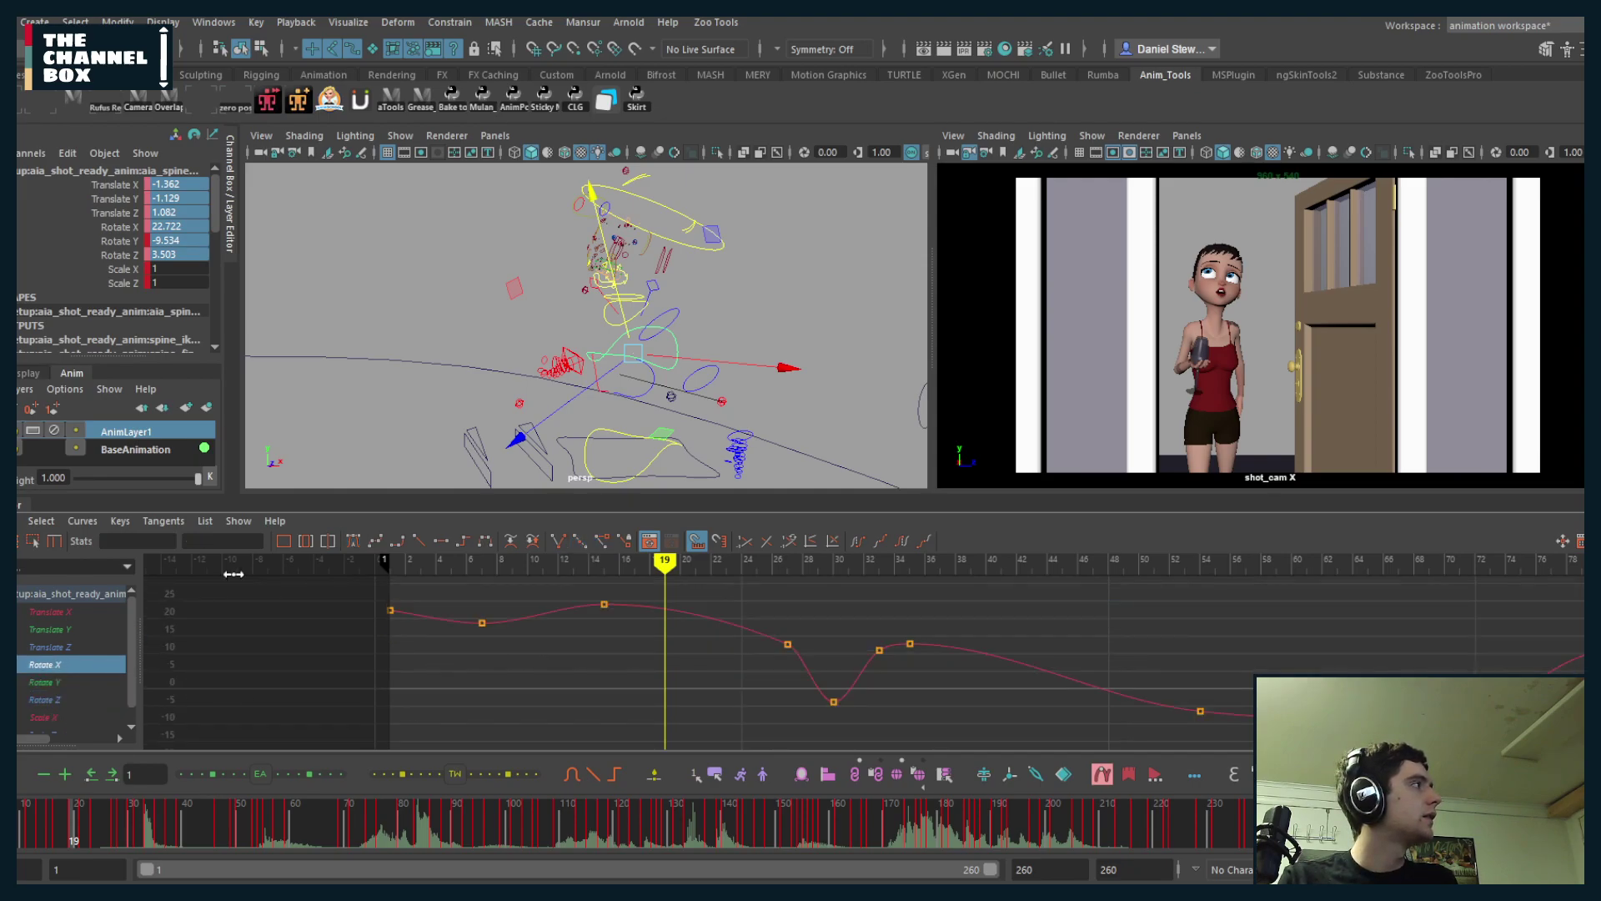
click(391, 565)
key(alt+v)
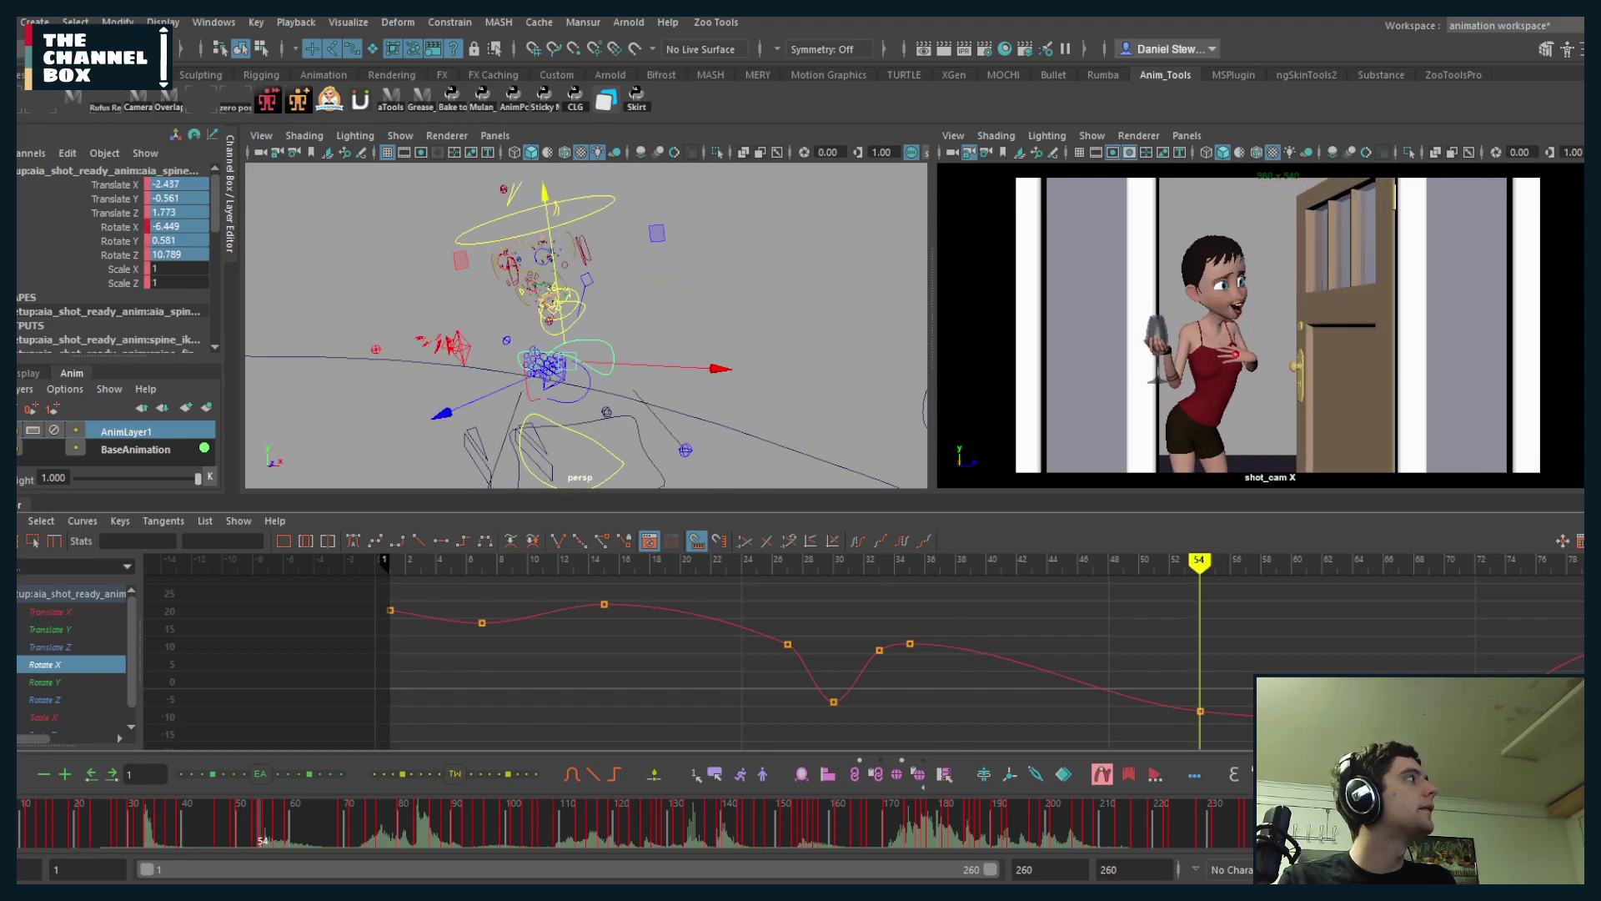
- Collapse the Graph Editor, maximize the shot camera view, and check the body motion around frames 19 and 30
double_click(10, 506)
middle_click(994, 435)
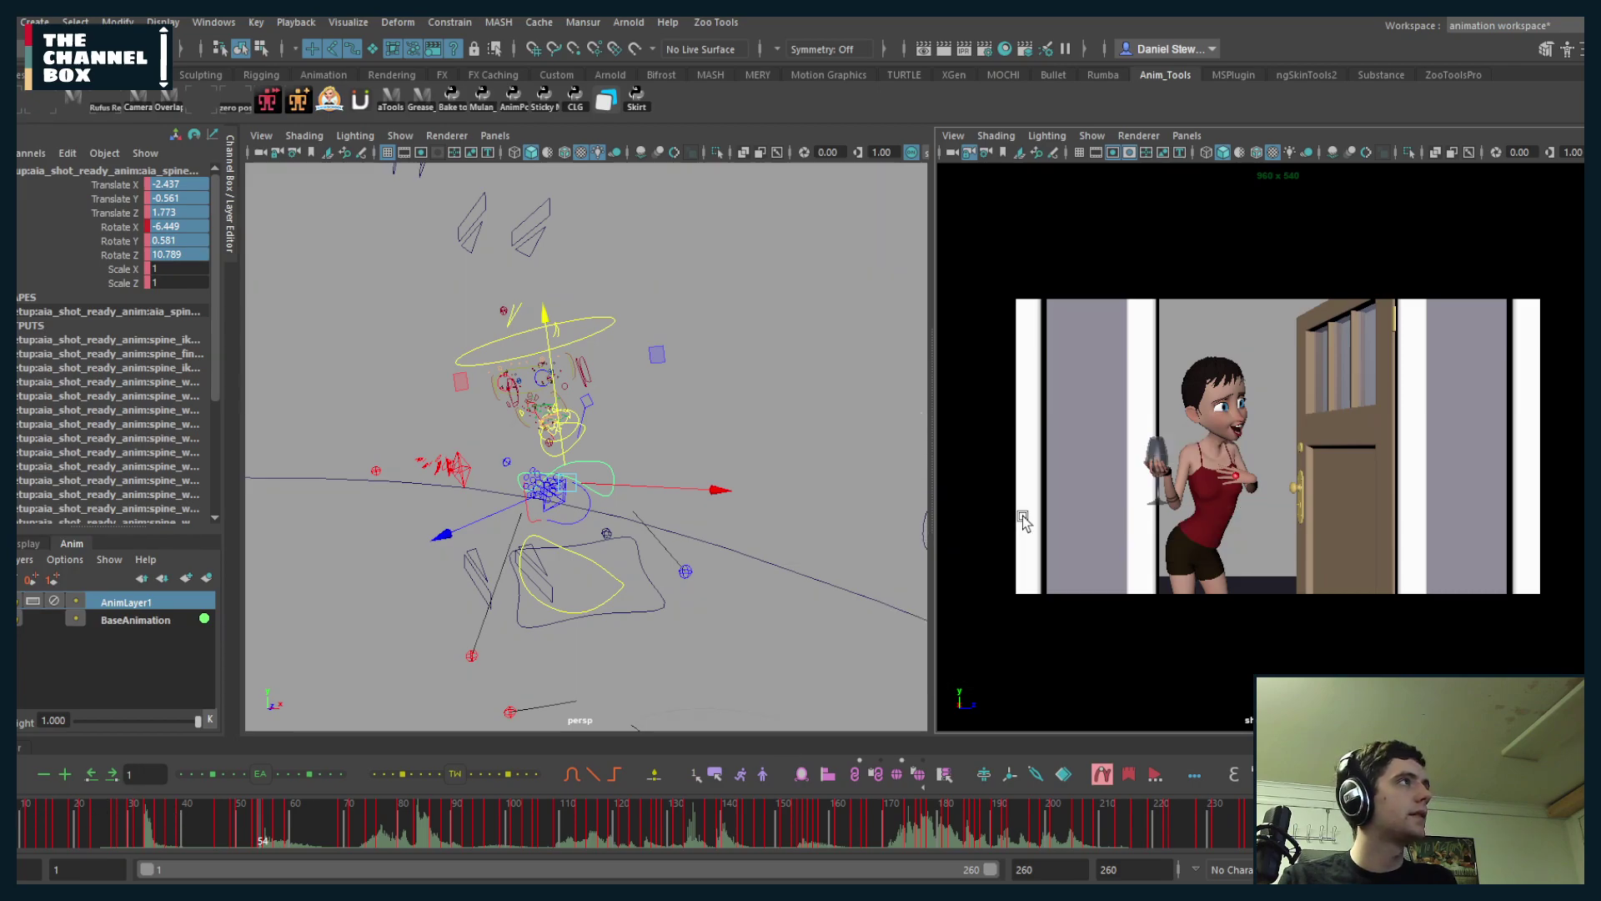
key(space)
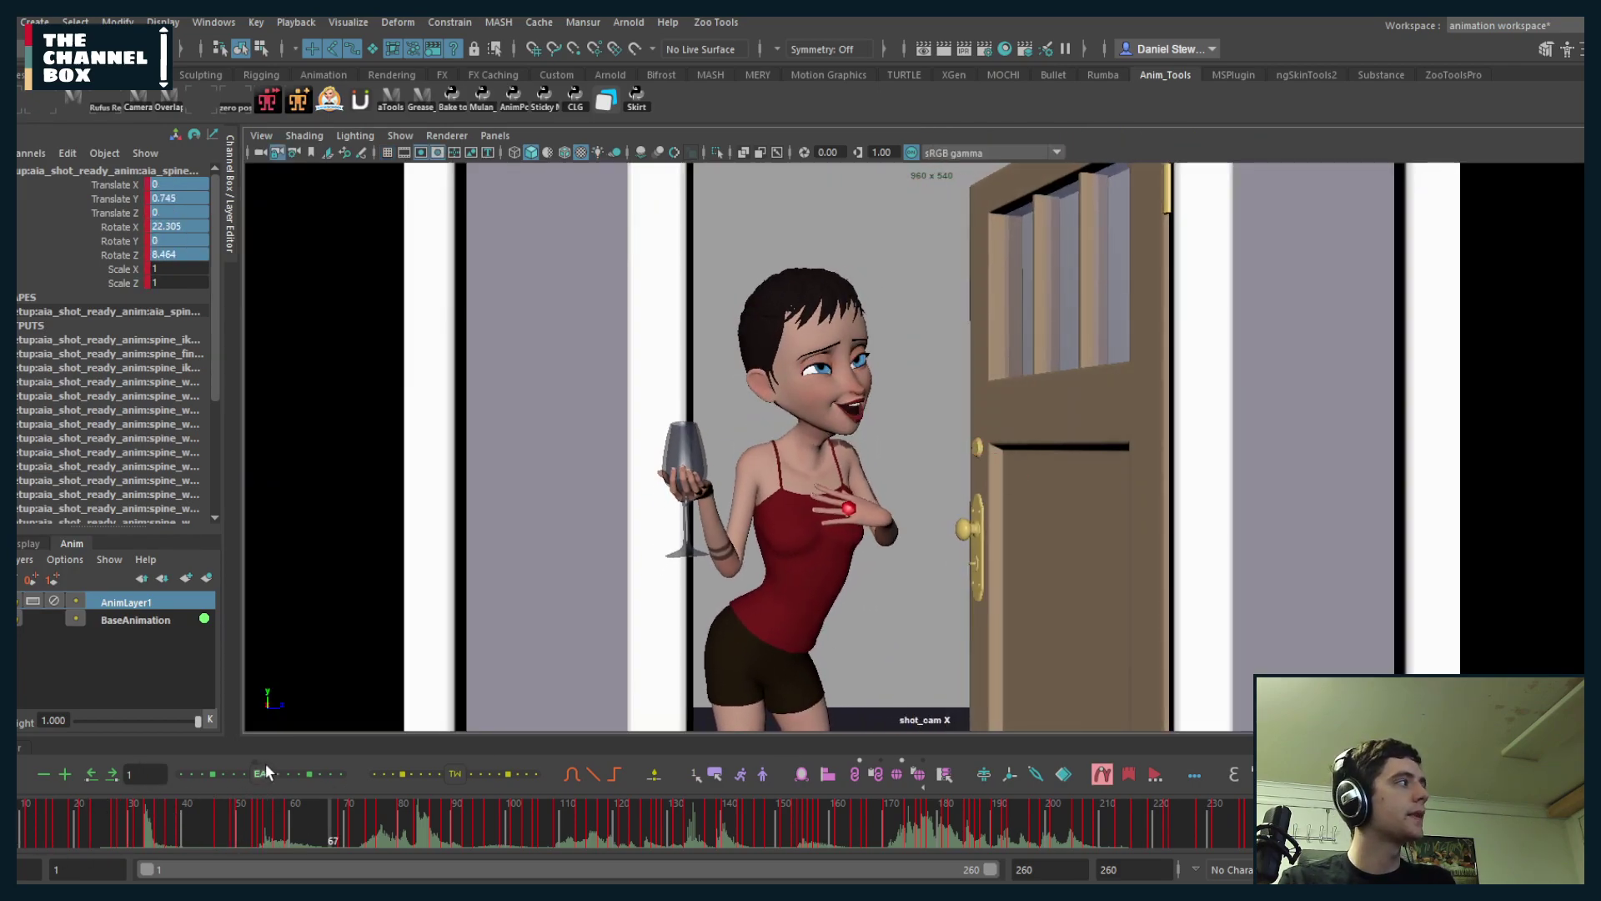
click(69, 819)
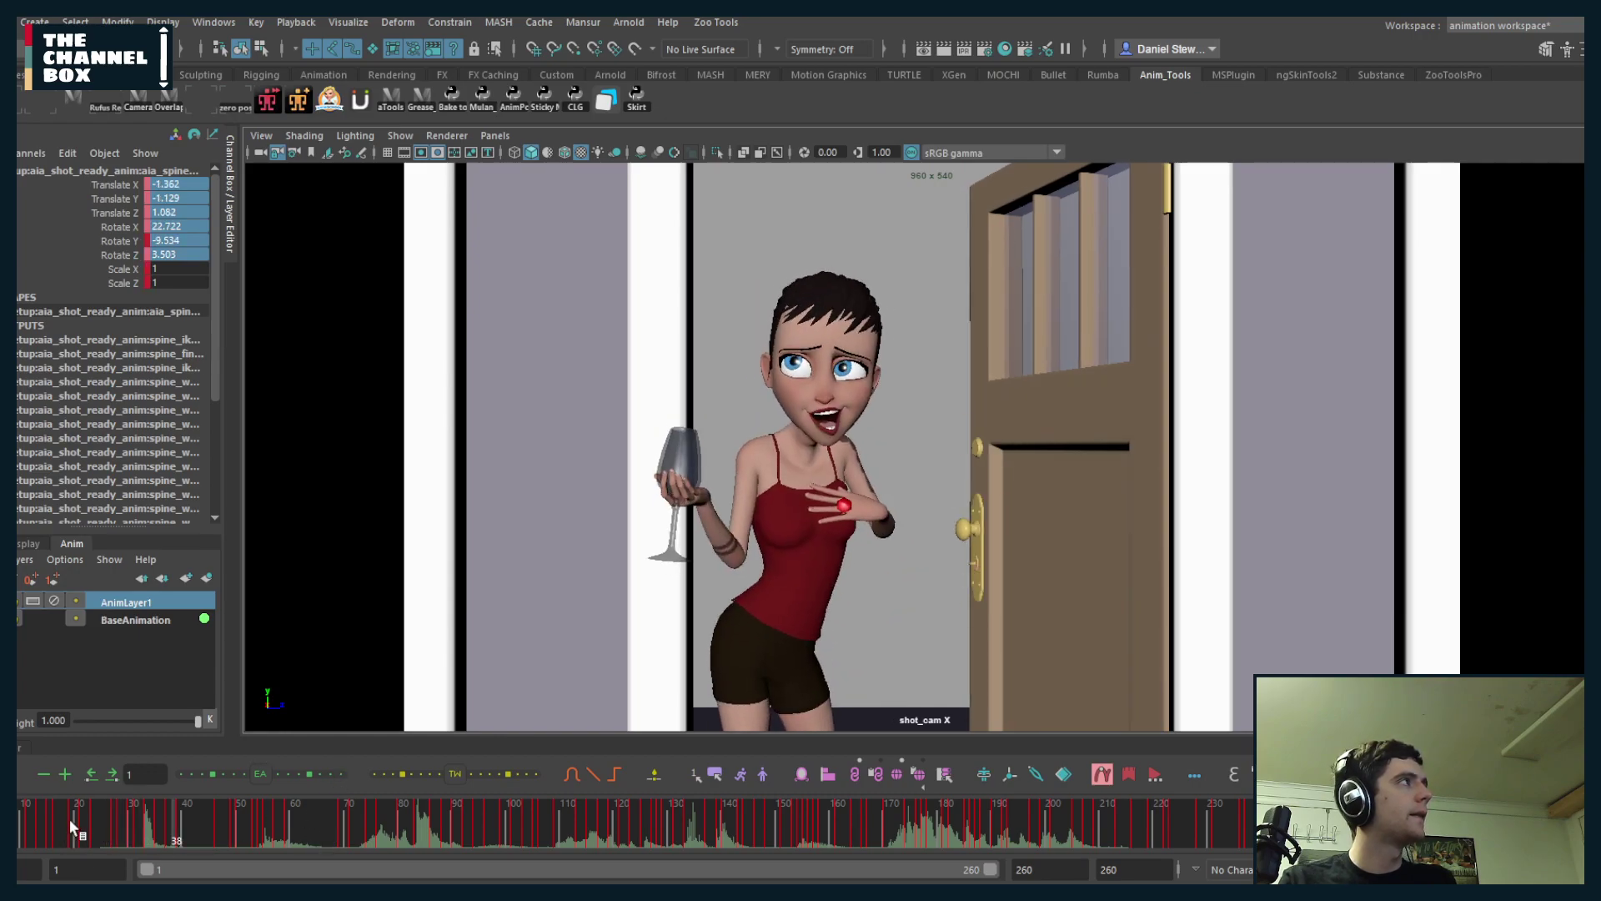
click(127, 826)
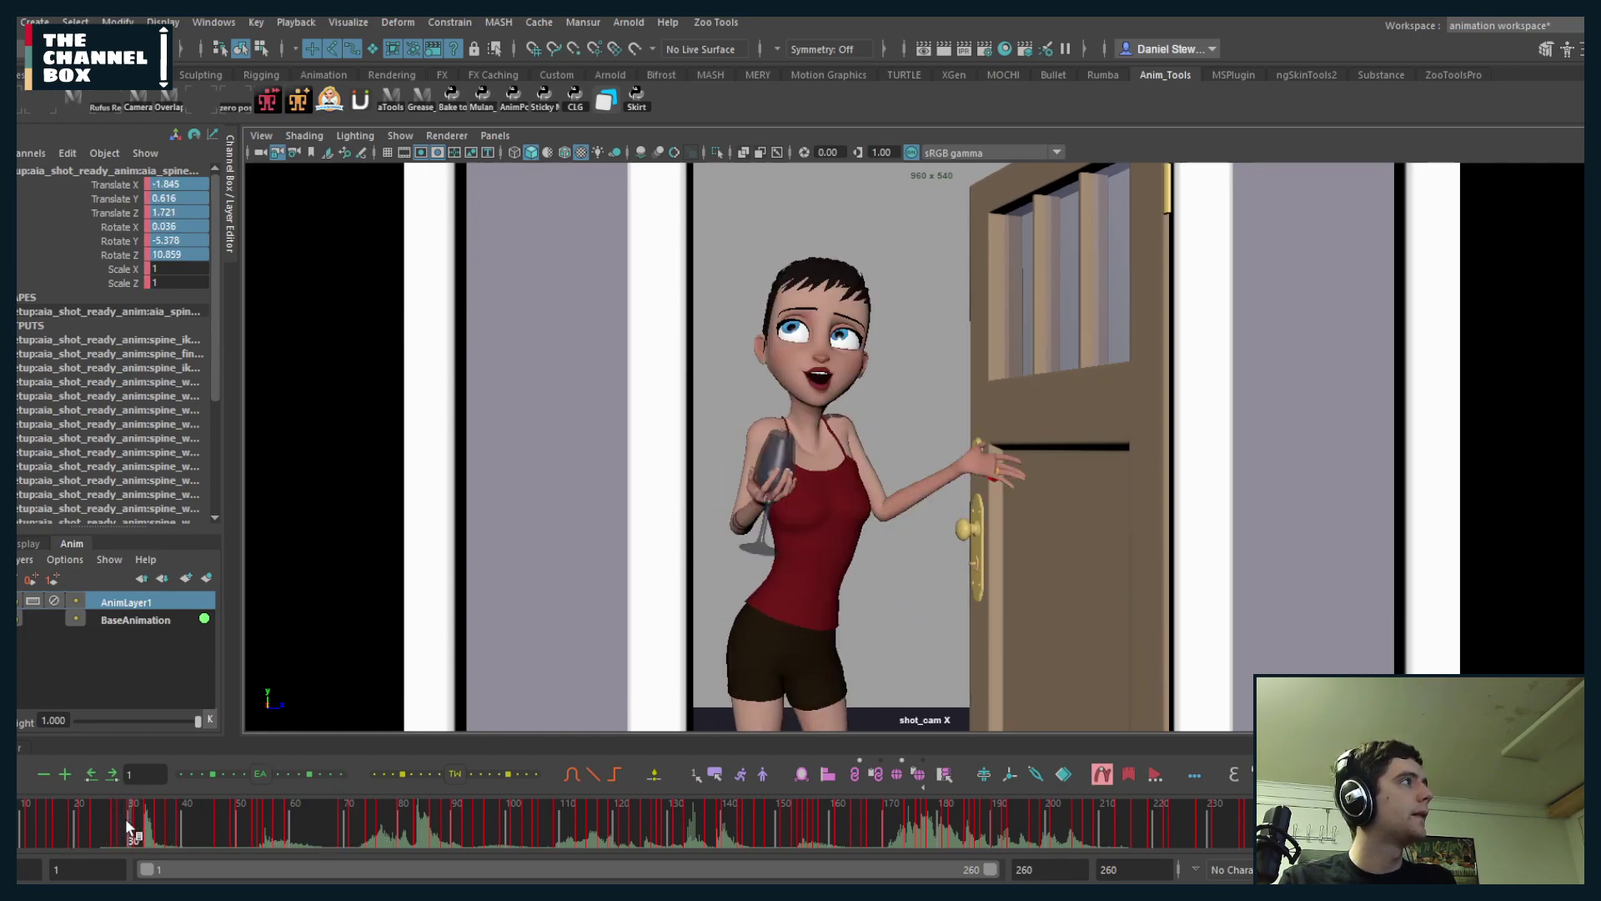
click(136, 819)
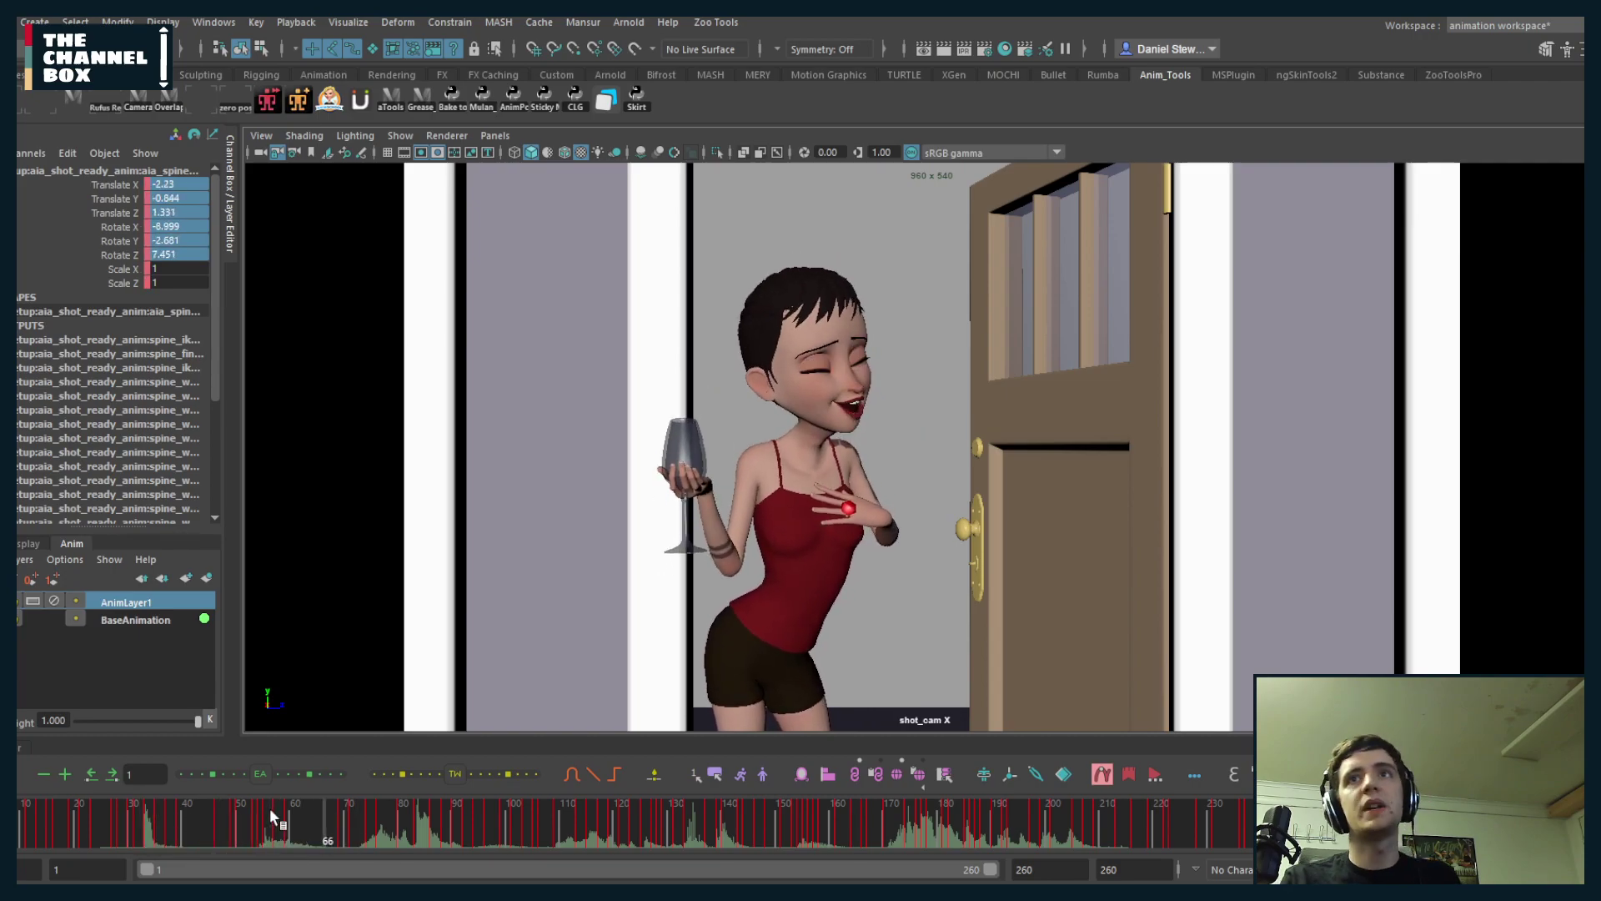